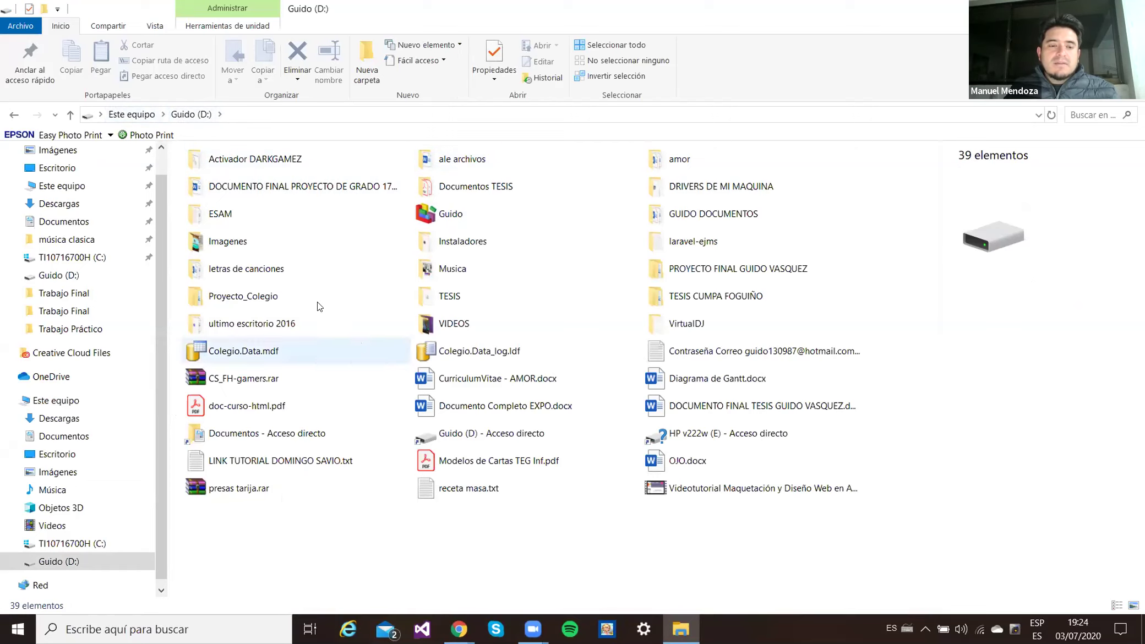
Browse Instaladores into the Mario Kart folder holding Project64.rar, then close File Explorer
{"action": "double_click", "coordinate": [474, 243]}
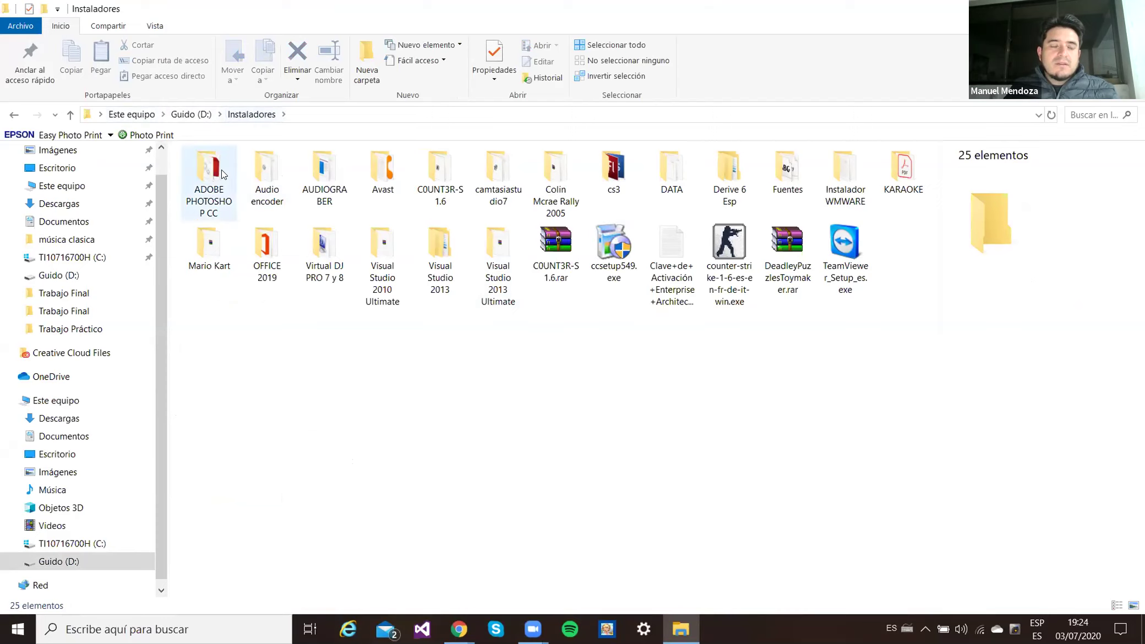
{"action": "left_click", "coordinate": [208, 248]}
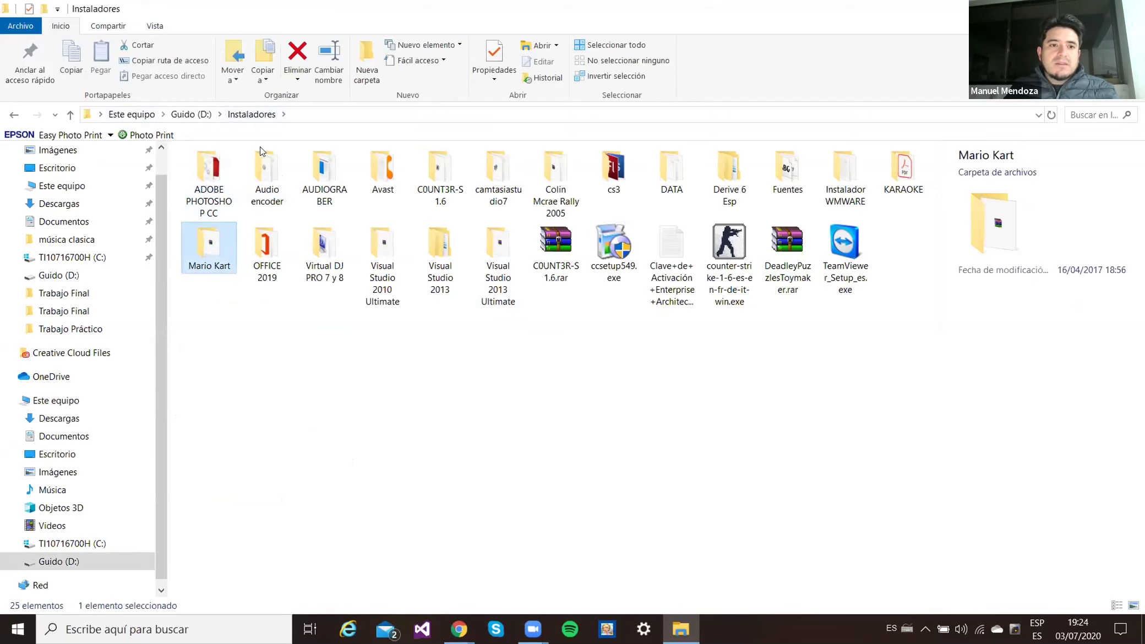
{"action": "key", "text": "Return"}
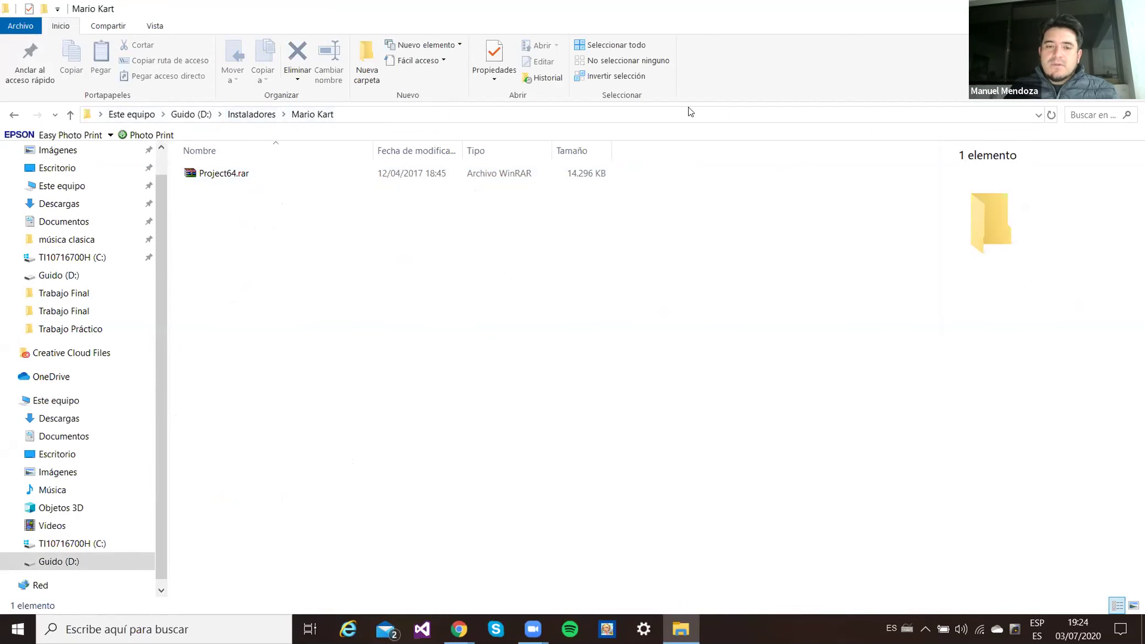
{"action": "key", "text": "alt+F4"}
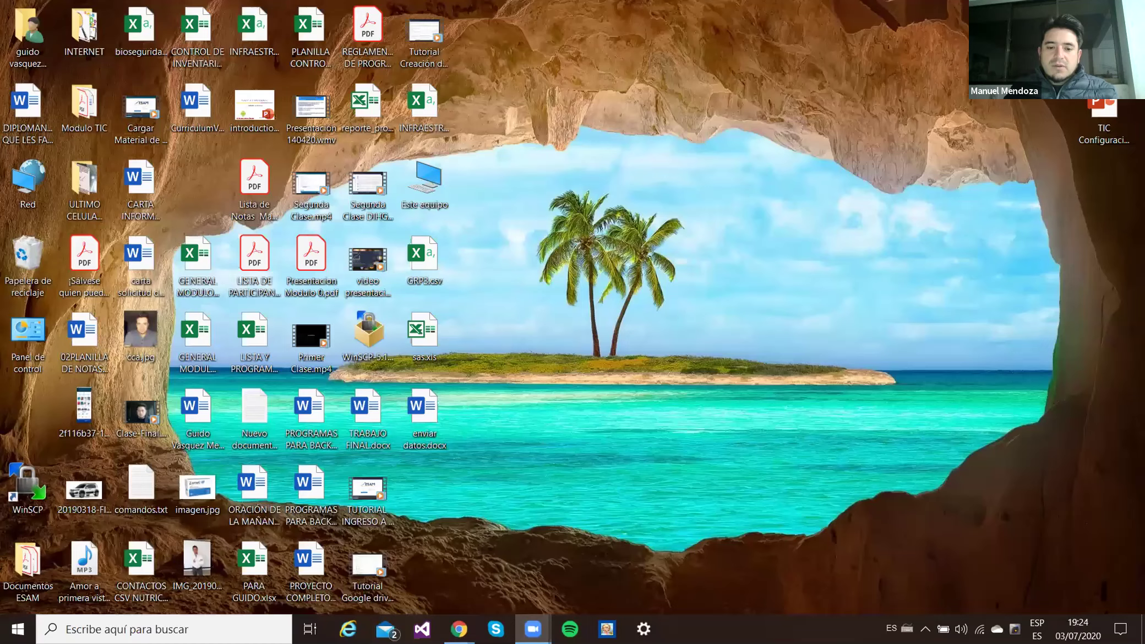
Bring the M0 course page to the front in Chrome and scroll down to Sesión 1
{"action": "left_click", "coordinate": [459, 629]}
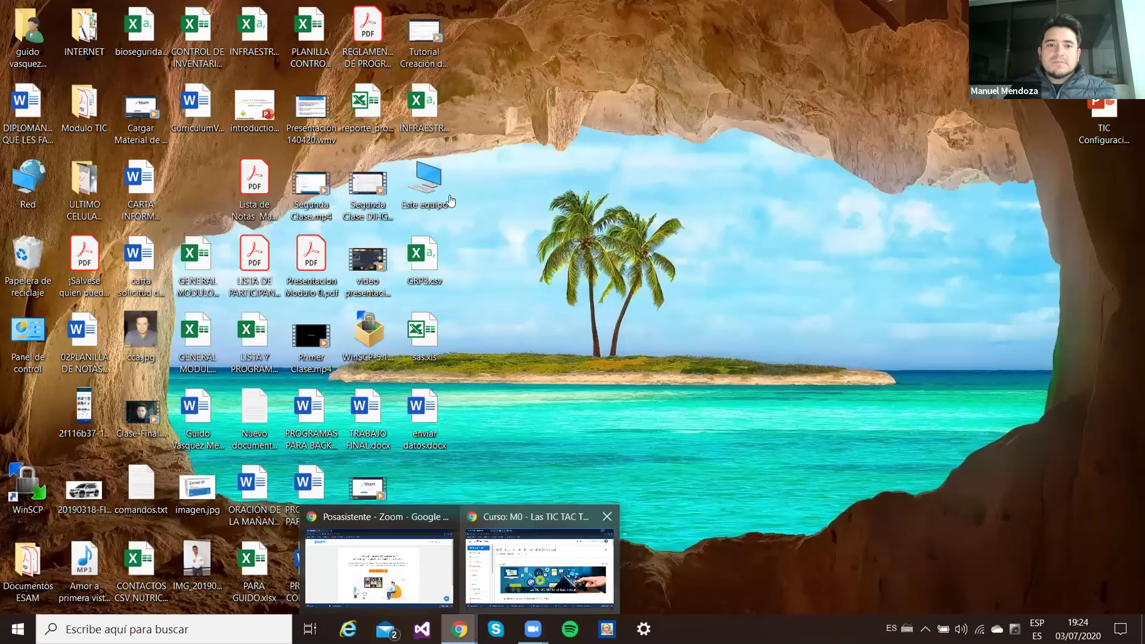
{"action": "left_click", "coordinate": [540, 567]}
{"action": "scroll", "coordinate": [421, 433], "scroll_direction": "down", "scroll_amount": 8}
{"action": "scroll", "coordinate": [342, 435], "scroll_direction": "down", "scroll_amount": 5}
{"action": "scroll", "coordinate": [342, 433], "scroll_direction": "up", "scroll_amount": 12}
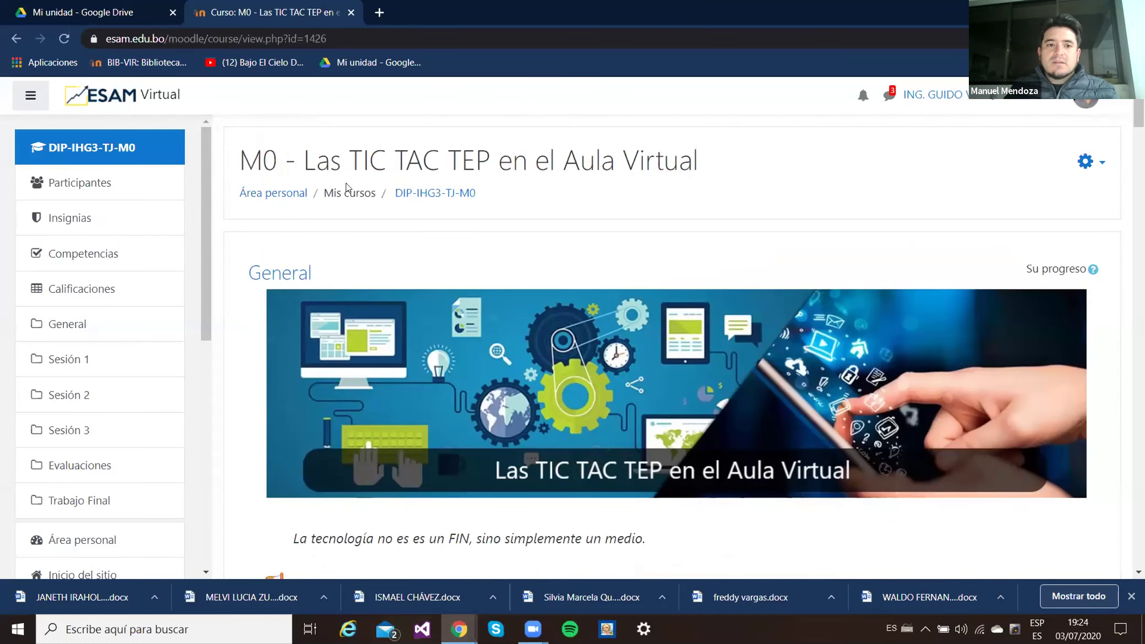
{"action": "scroll", "coordinate": [355, 387], "scroll_direction": "down", "scroll_amount": 3}
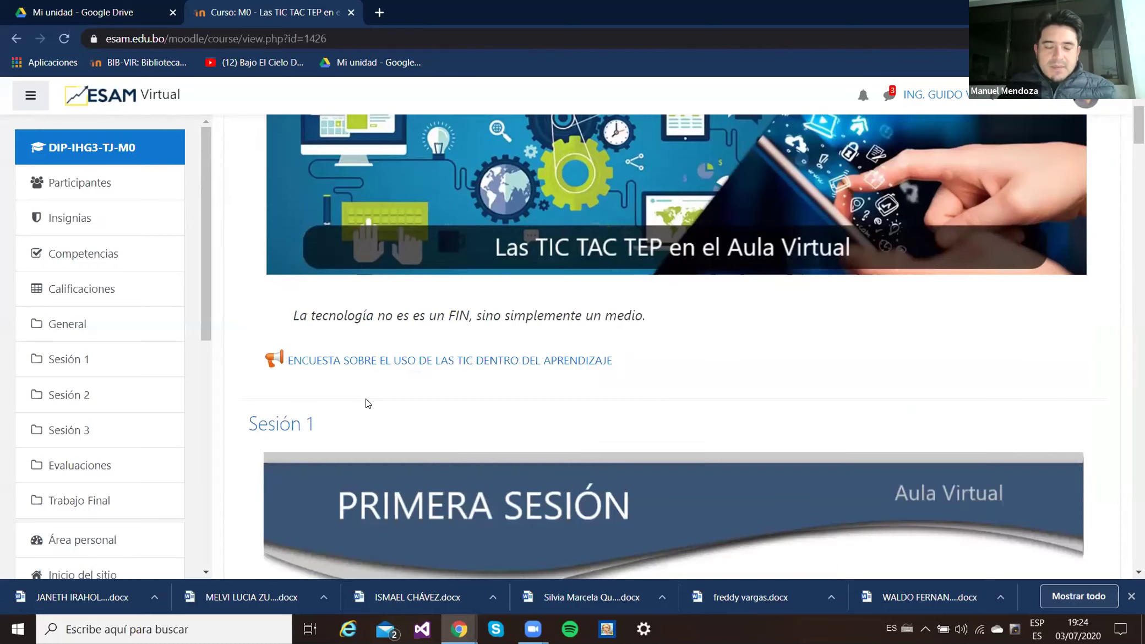
{"action": "scroll", "coordinate": [334, 376], "scroll_direction": "up", "scroll_amount": 3}
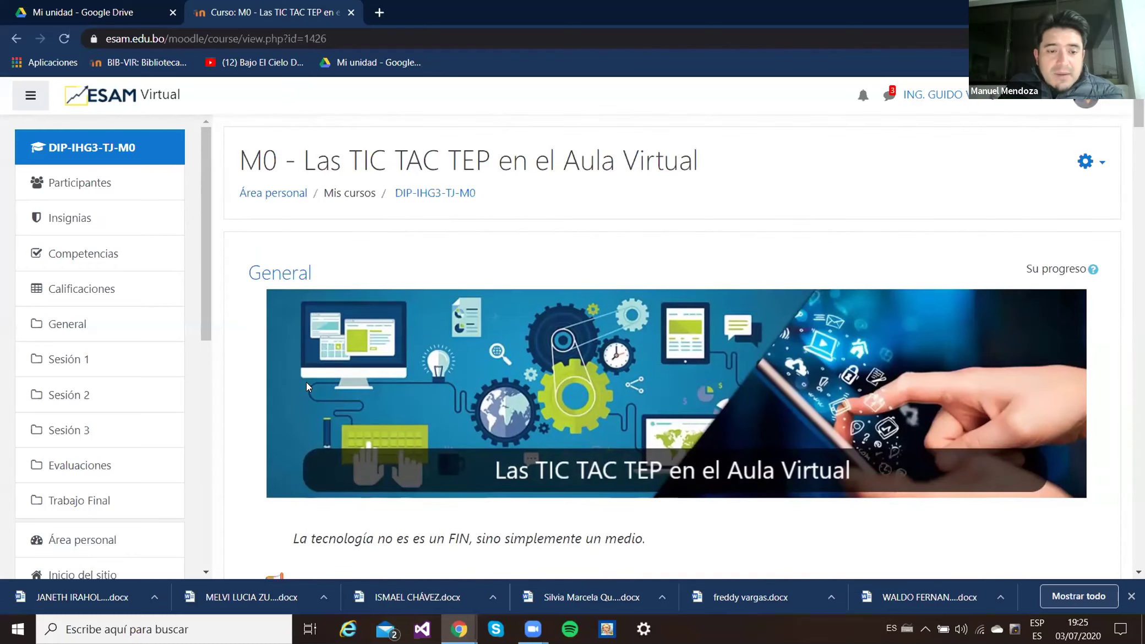
{"action": "scroll", "coordinate": [306, 383], "scroll_direction": "down", "scroll_amount": 3}
{"action": "scroll", "coordinate": [307, 386], "scroll_direction": "down", "scroll_amount": 3}
{"action": "left_click_drag", "start_coordinate": [315, 204], "coordinate": [244, 199]}
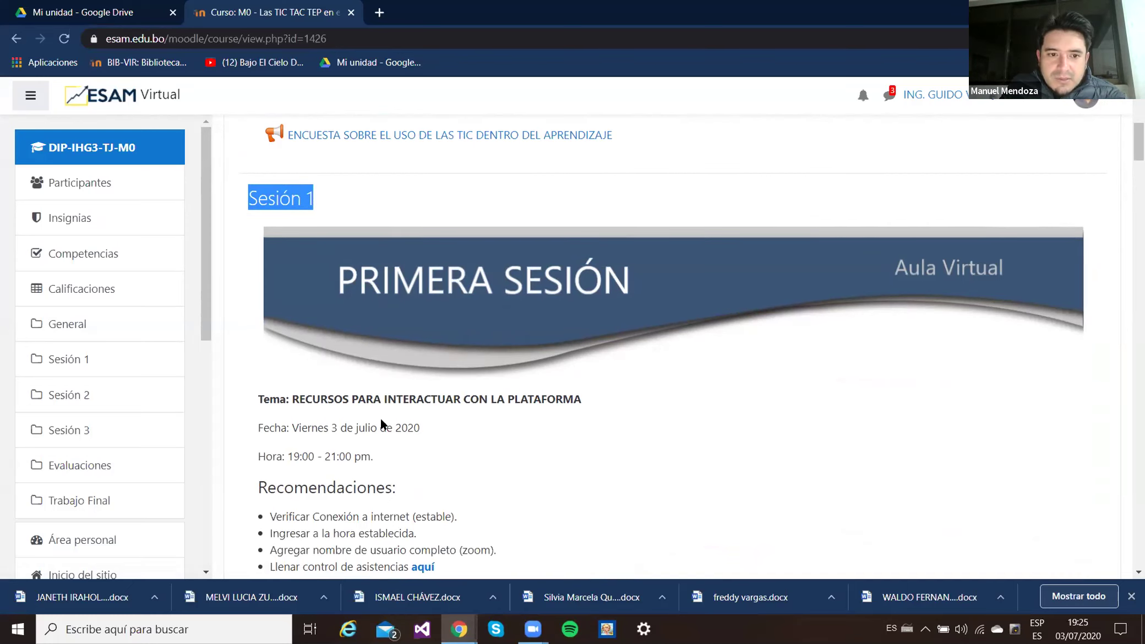
{"action": "scroll", "coordinate": [380, 418], "scroll_direction": "down", "scroll_amount": 1}
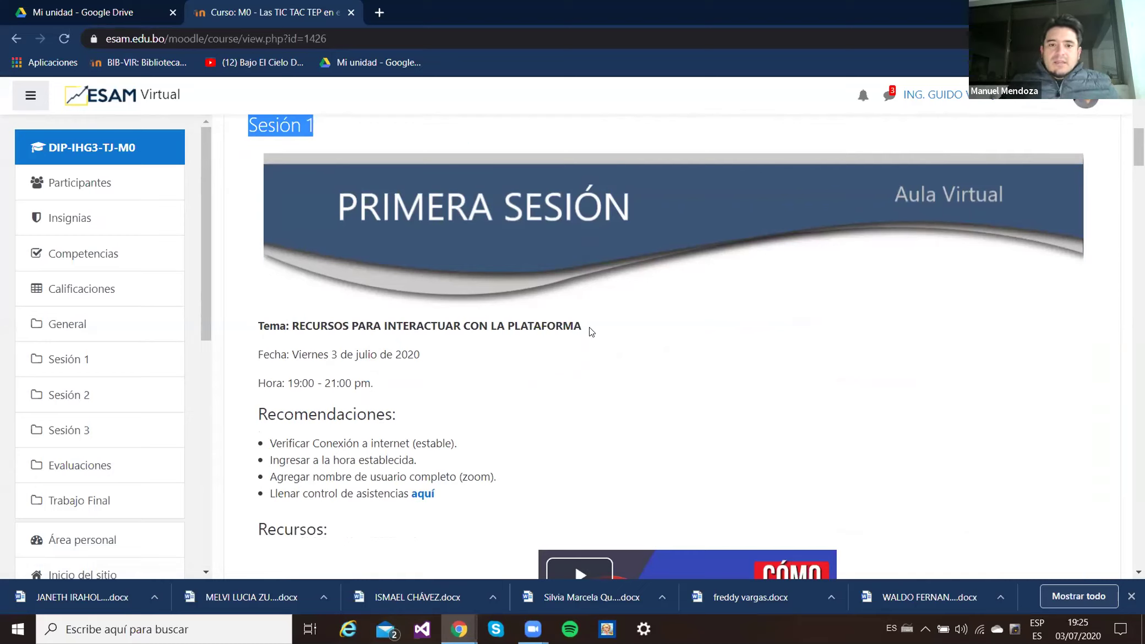
Highlight the Sesión 1 topic and each Recomendaciones item, ending with the attendance-control recommendation
{"action": "left_click_drag", "start_coordinate": [588, 327], "coordinate": [575, 327]}
{"action": "left_click_drag", "start_coordinate": [322, 337], "coordinate": [300, 329]}
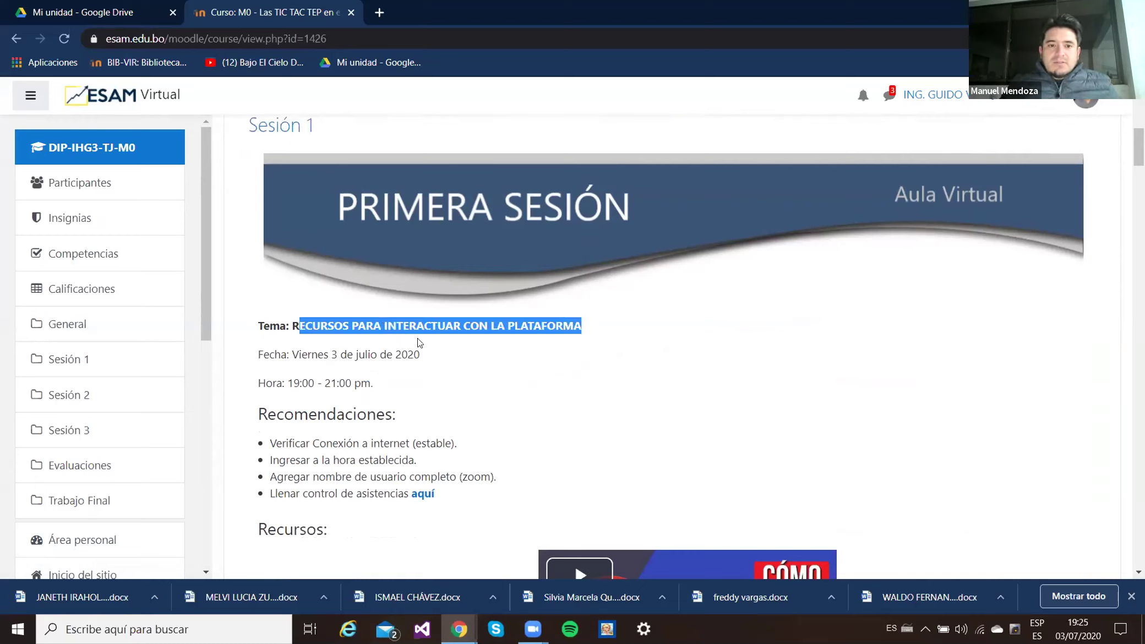
{"action": "left_click", "coordinate": [501, 362]}
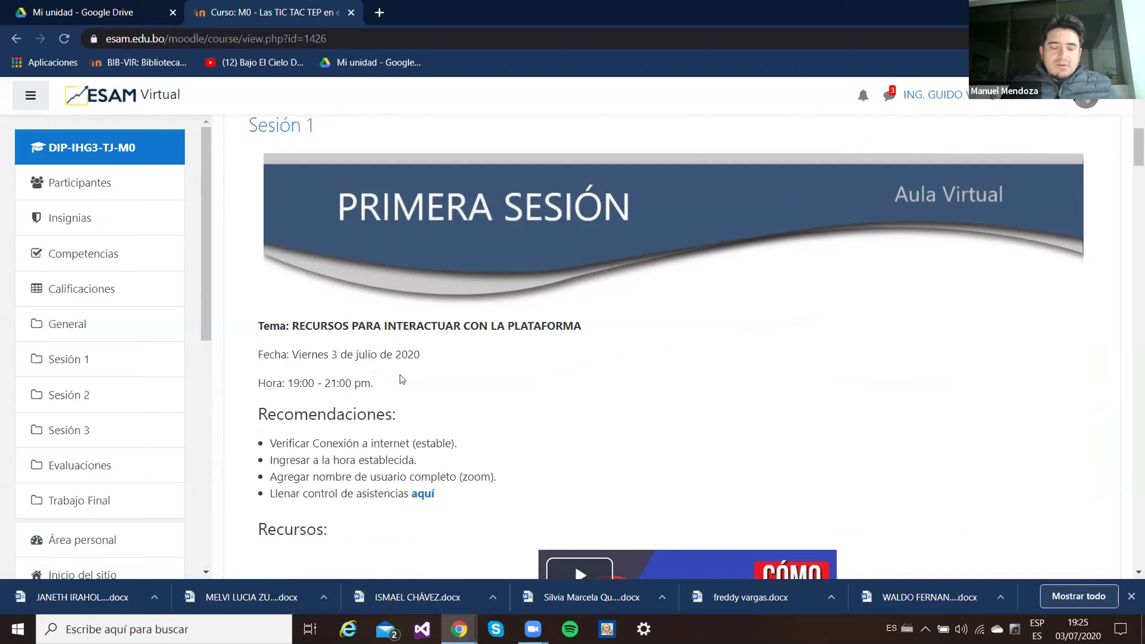
{"action": "scroll", "coordinate": [427, 420], "scroll_direction": "down", "scroll_amount": 1}
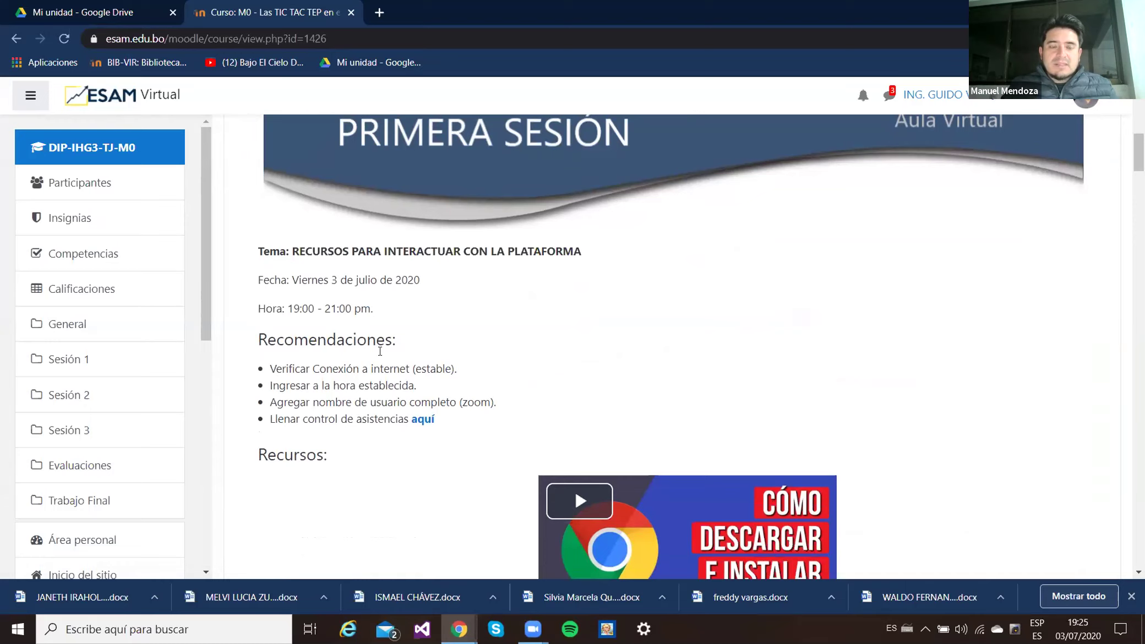
{"action": "left_click_drag", "start_coordinate": [269, 368], "coordinate": [435, 365]}
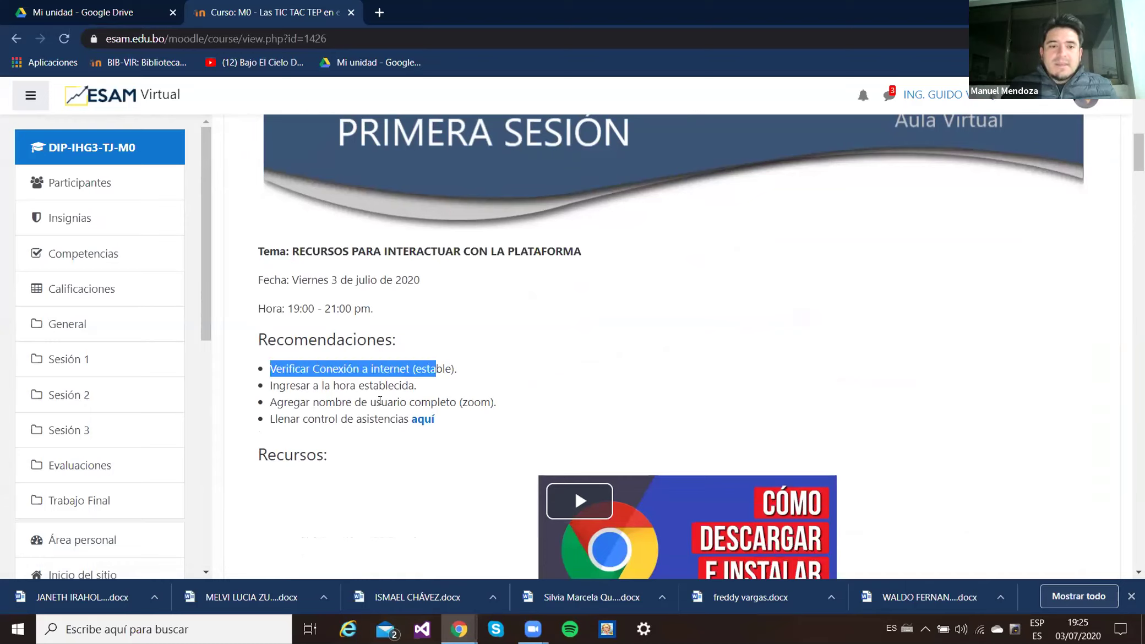
{"action": "left_click", "coordinate": [413, 389]}
{"action": "left_click_drag", "start_coordinate": [415, 385], "coordinate": [274, 416]}
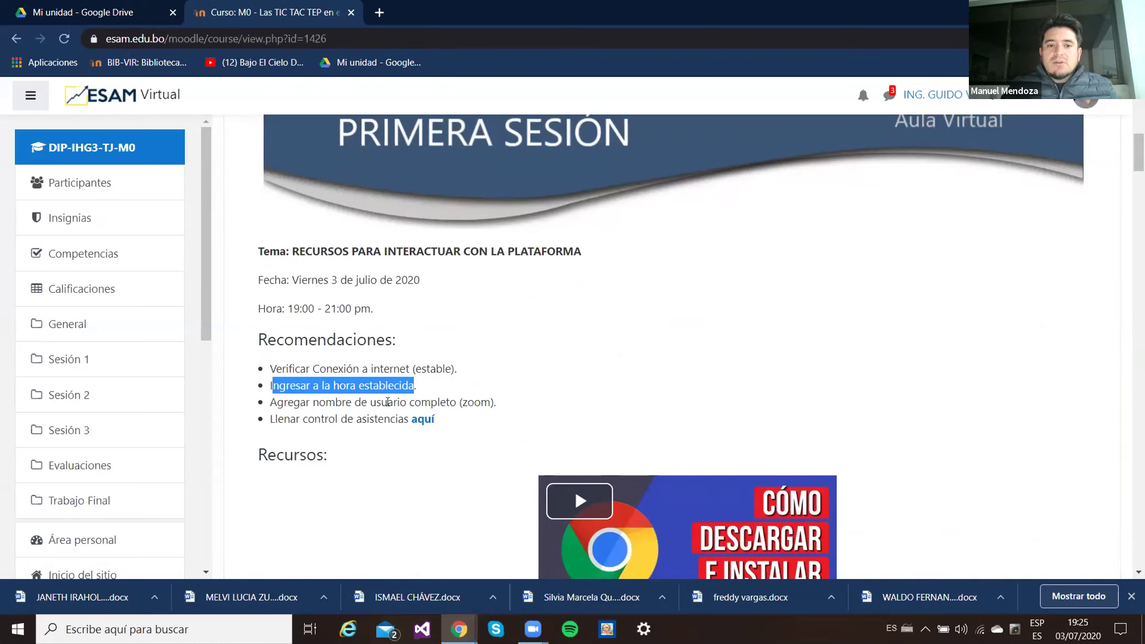
{"action": "left_click_drag", "start_coordinate": [497, 402], "coordinate": [270, 402]}
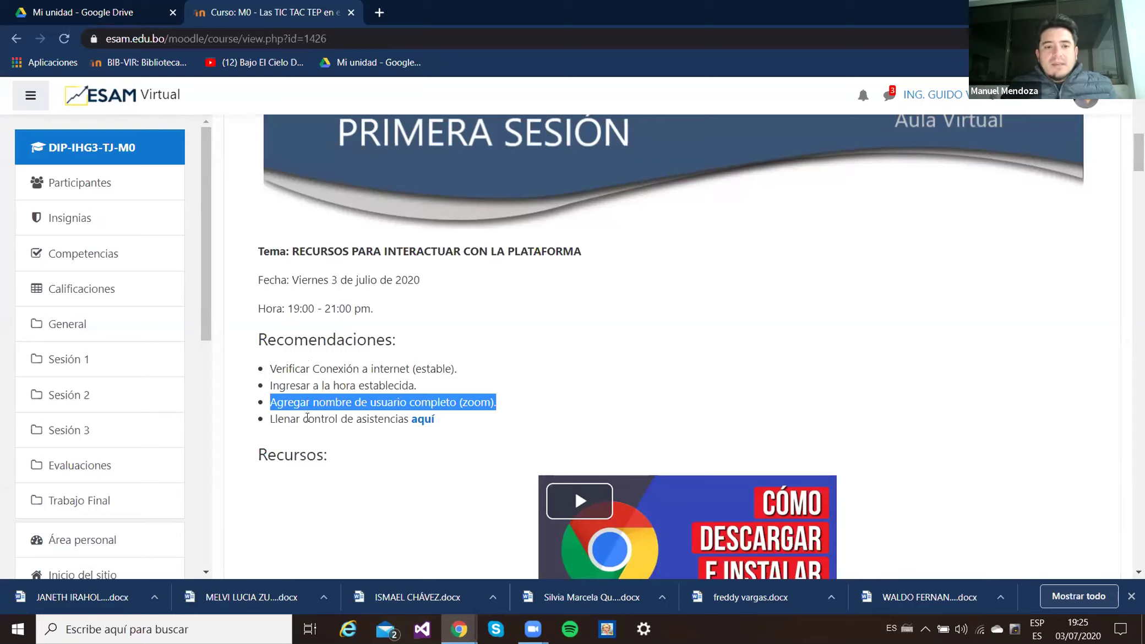
{"action": "left_click_drag", "start_coordinate": [397, 351], "coordinate": [233, 342]}
{"action": "left_click_drag", "start_coordinate": [270, 420], "coordinate": [406, 422]}
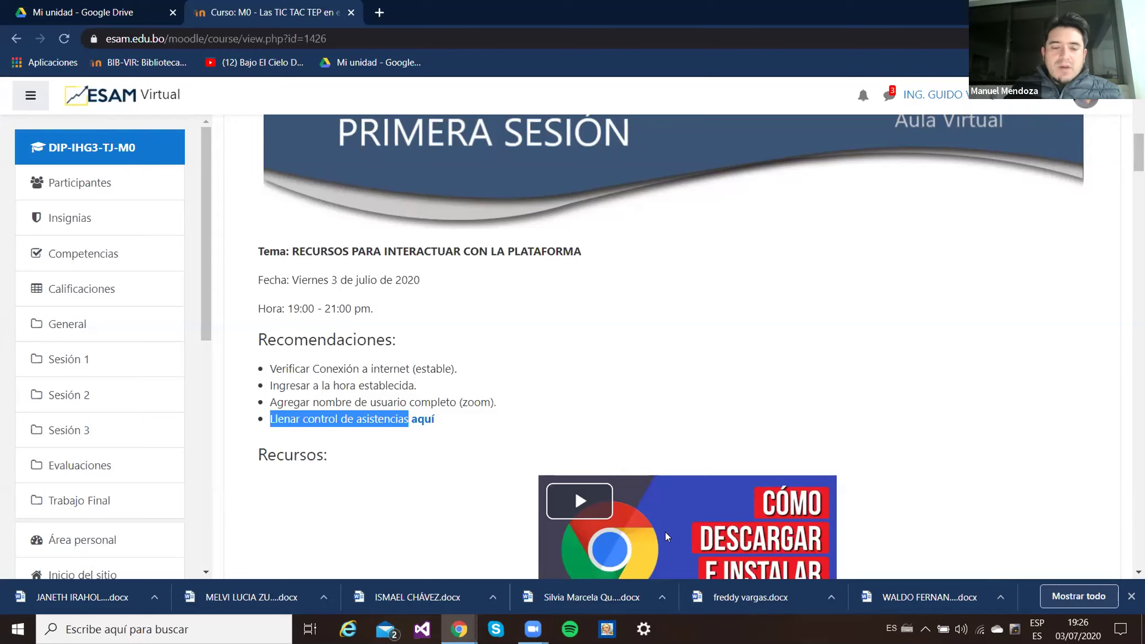
Clear the highlight and follow the 'aquí' link to the CONTROL DE ASISTENCIAS document
{"action": "scroll", "coordinate": [347, 380], "scroll_direction": "up", "scroll_amount": 5}
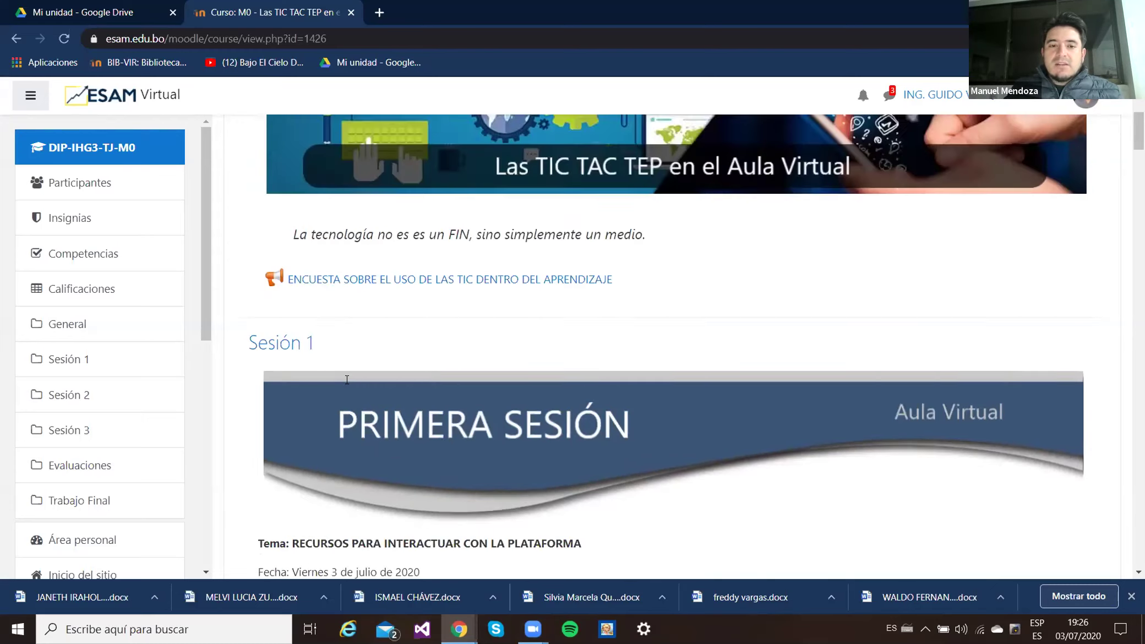
{"action": "scroll", "coordinate": [348, 384], "scroll_direction": "down", "scroll_amount": 6}
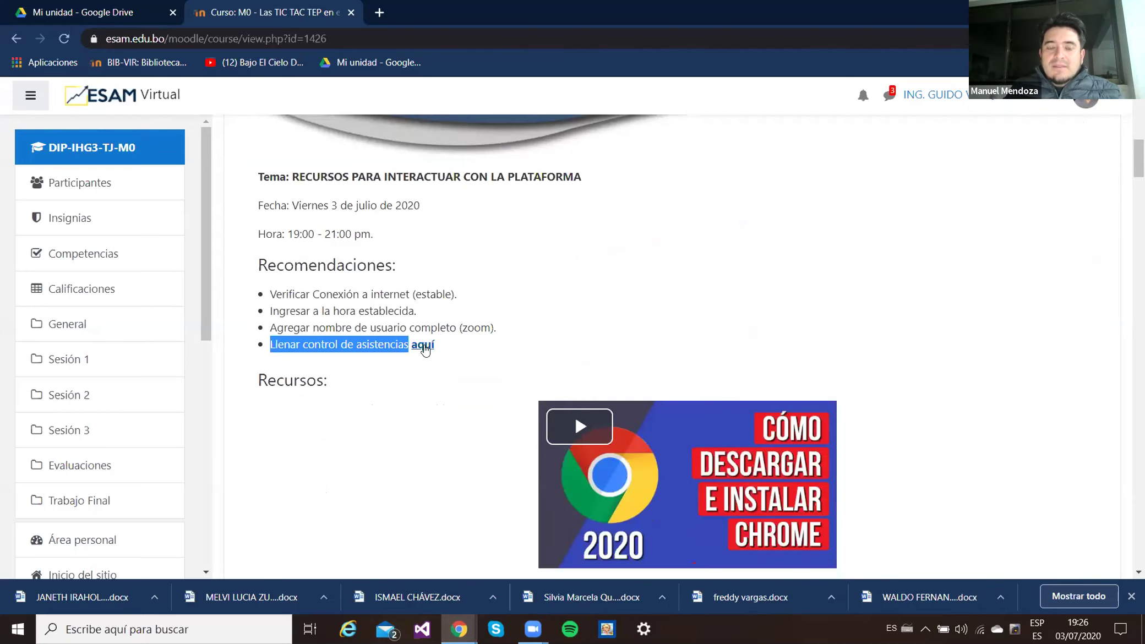
{"action": "left_click", "coordinate": [382, 373]}
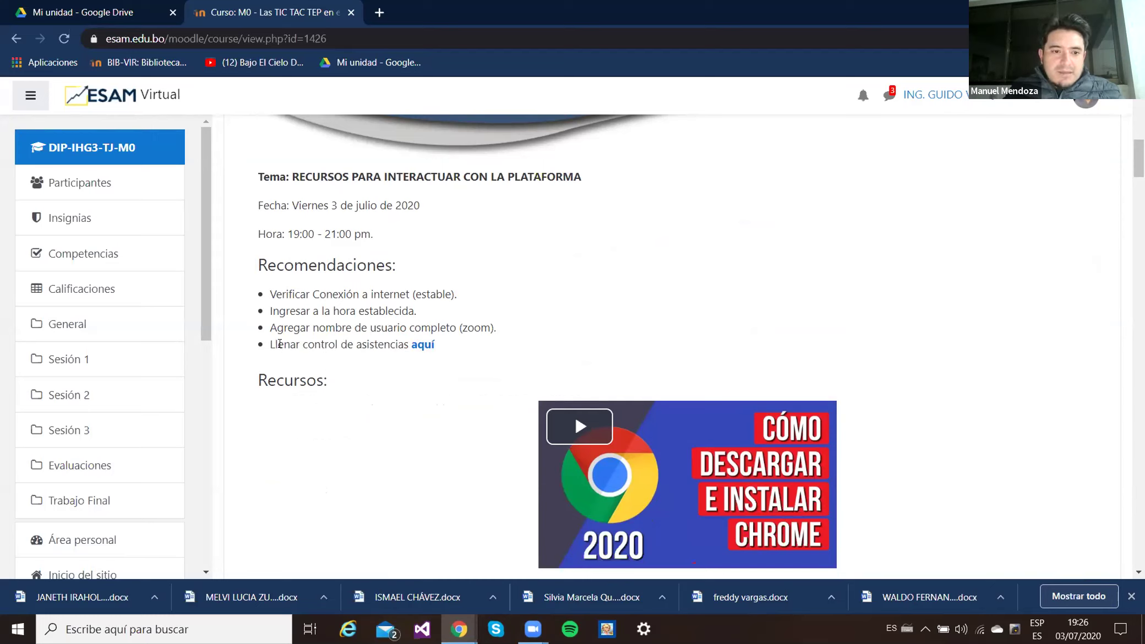
{"action": "left_click", "coordinate": [423, 345]}
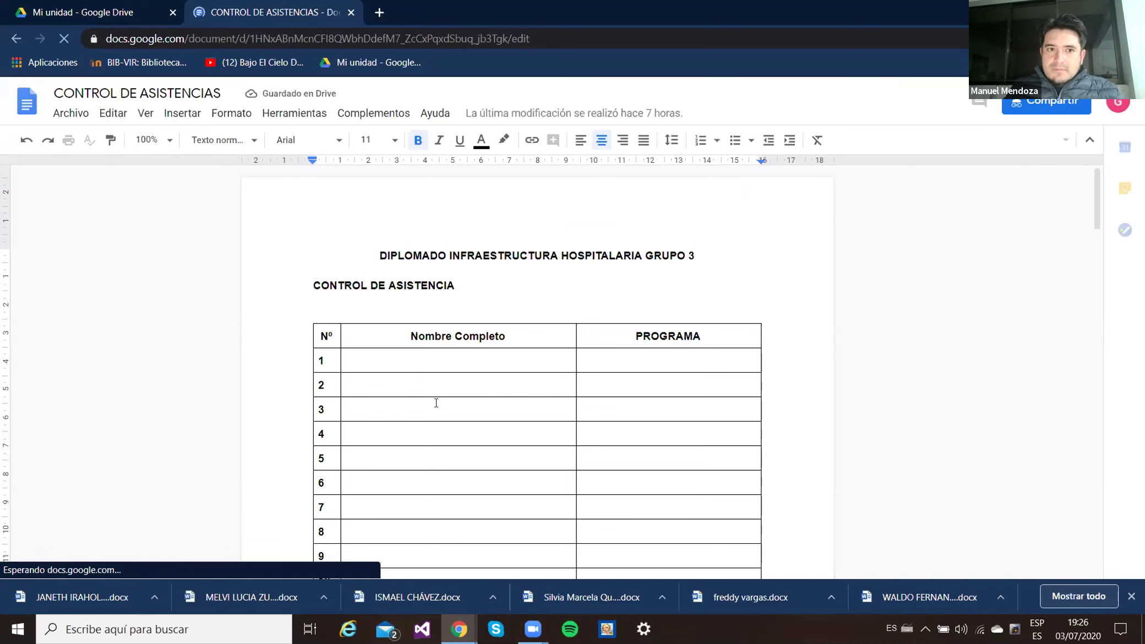
Click through row 1's Nombre Completo and PROGRAMA cells and row 2's name cell
{"action": "scroll", "coordinate": [436, 403], "scroll_direction": "down", "scroll_amount": 6}
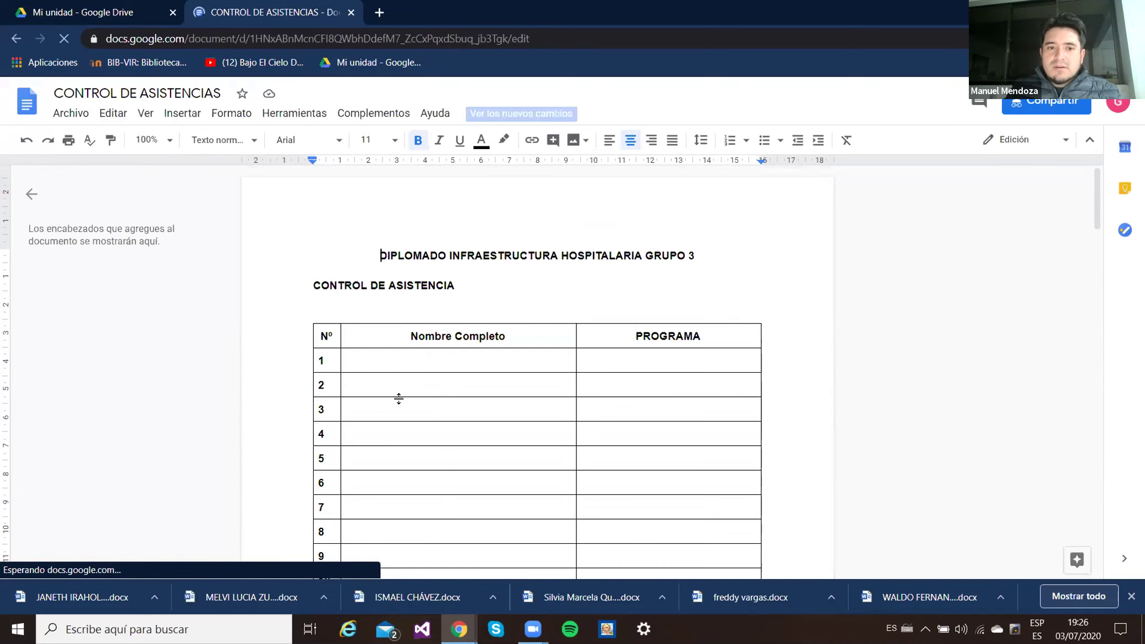
{"action": "left_click", "coordinate": [418, 361]}
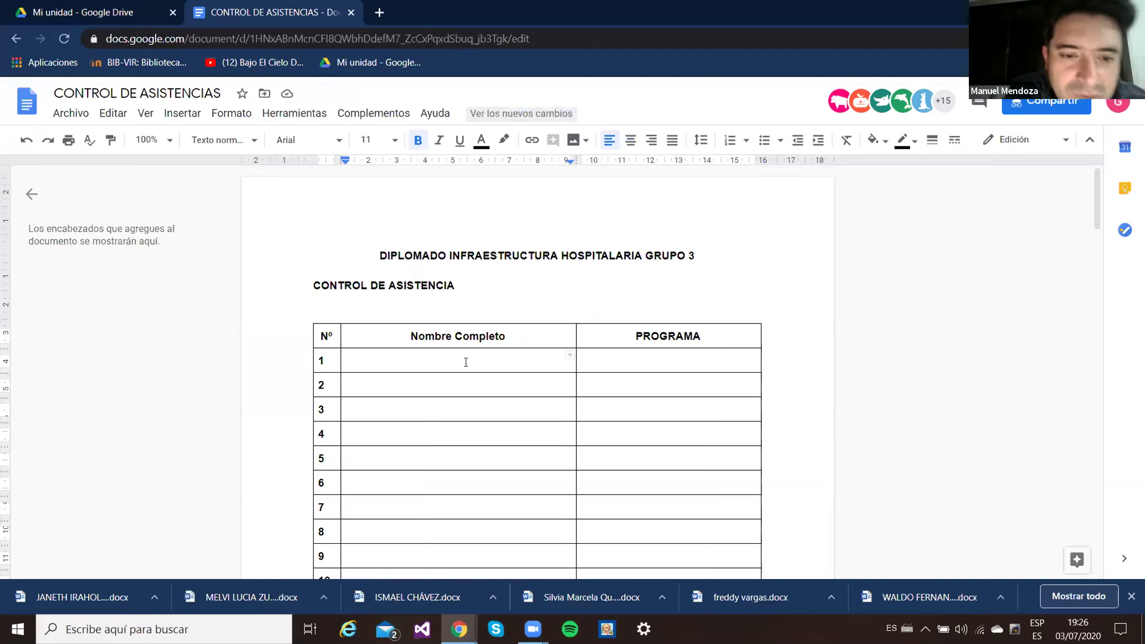
{"action": "left_click", "coordinate": [659, 353]}
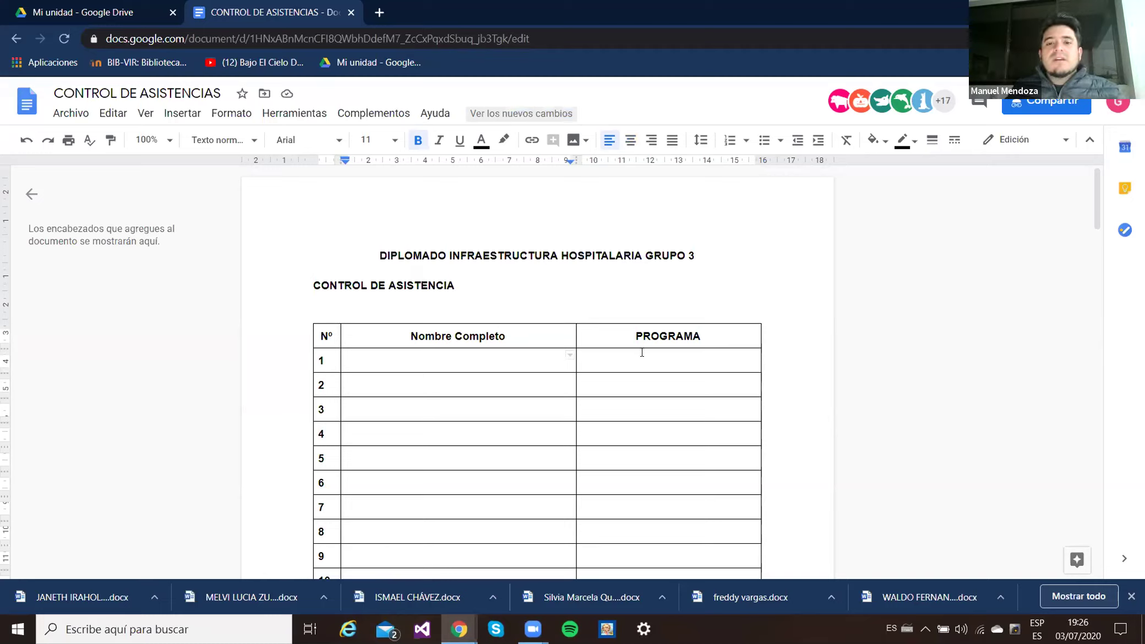
{"action": "double_click", "coordinate": [642, 353]}
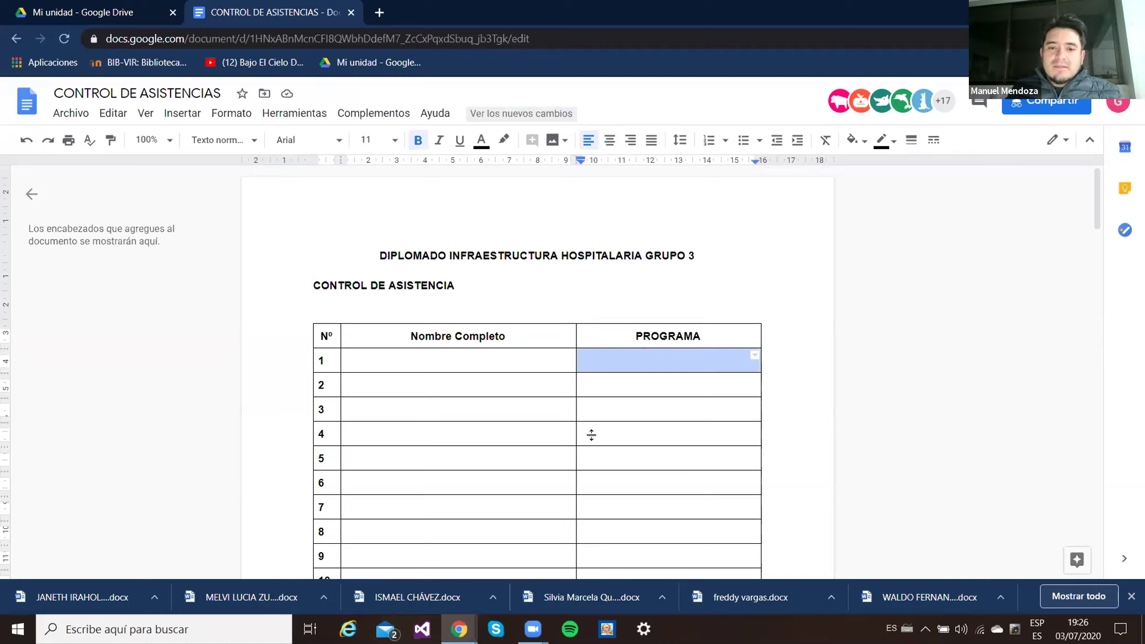
{"action": "left_click", "coordinate": [444, 383]}
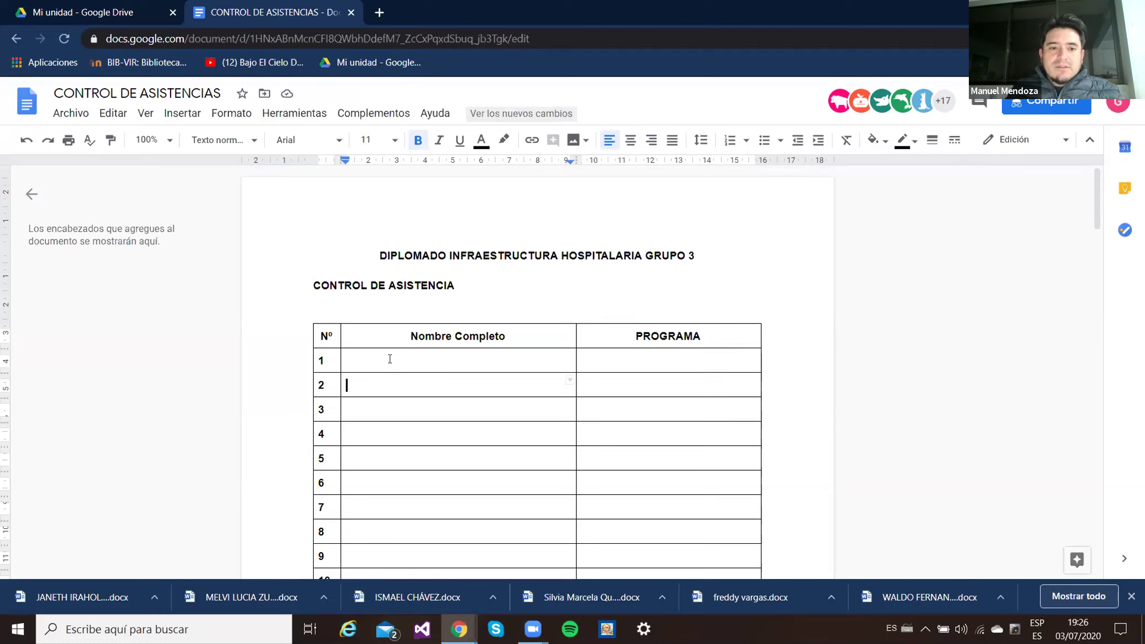
{"action": "scroll", "coordinate": [398, 462], "scroll_direction": "down", "scroll_amount": 1}
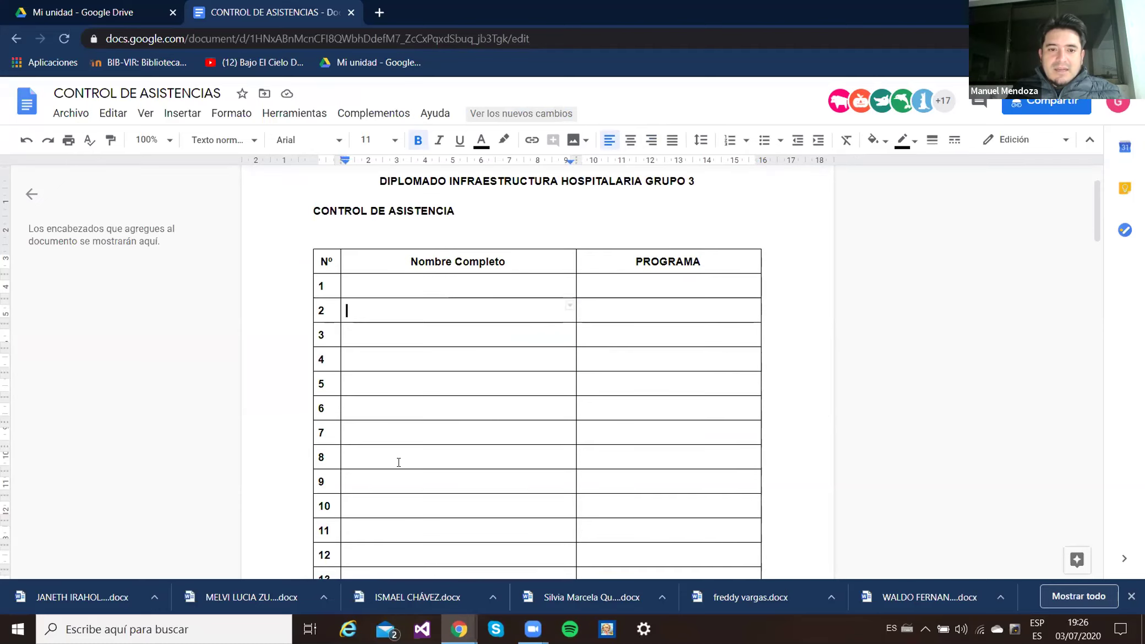
Scroll back through the empty attendance table, reload the document, and switch to the Zoom meeting
{"action": "left_click", "coordinate": [430, 284]}
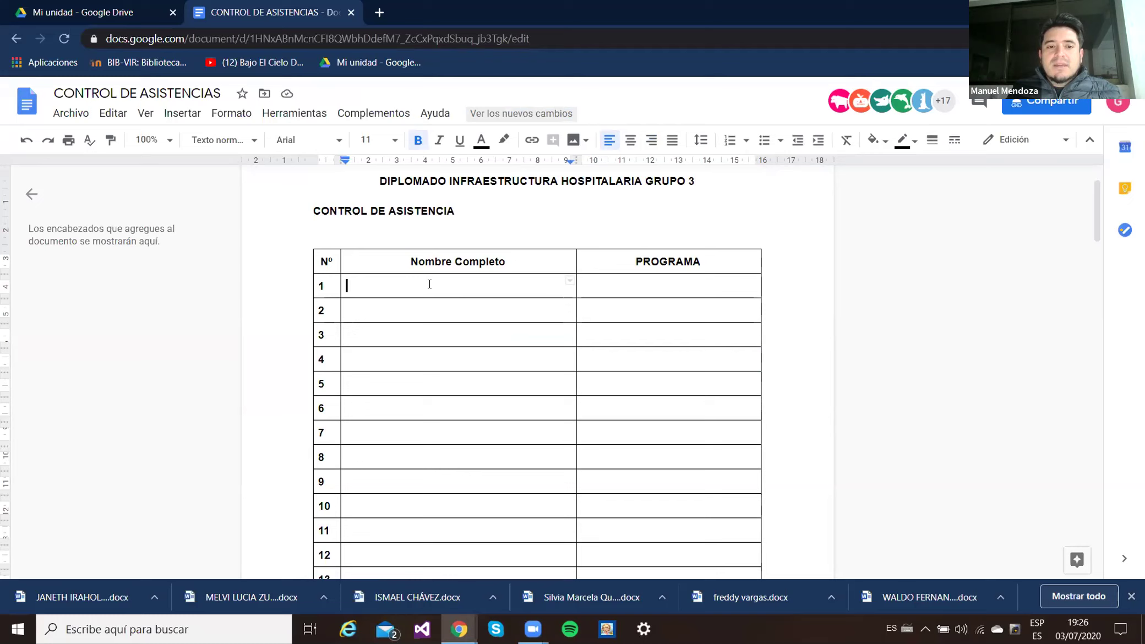
{"action": "scroll", "coordinate": [463, 388], "scroll_direction": "down", "scroll_amount": 9}
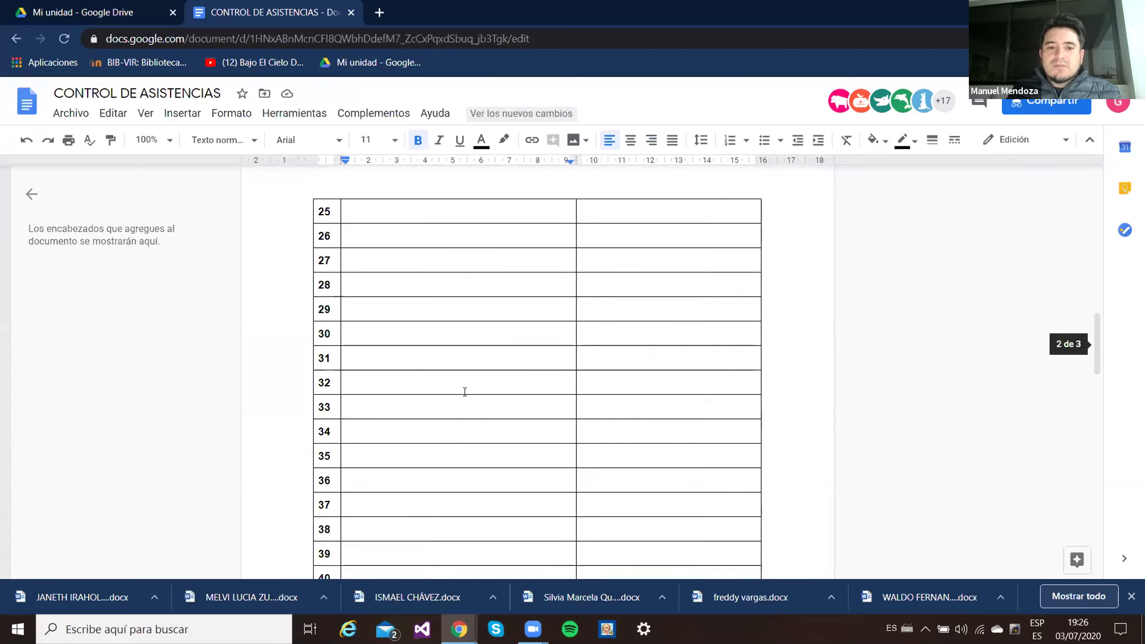
{"action": "scroll", "coordinate": [463, 390], "scroll_direction": "up", "scroll_amount": 10}
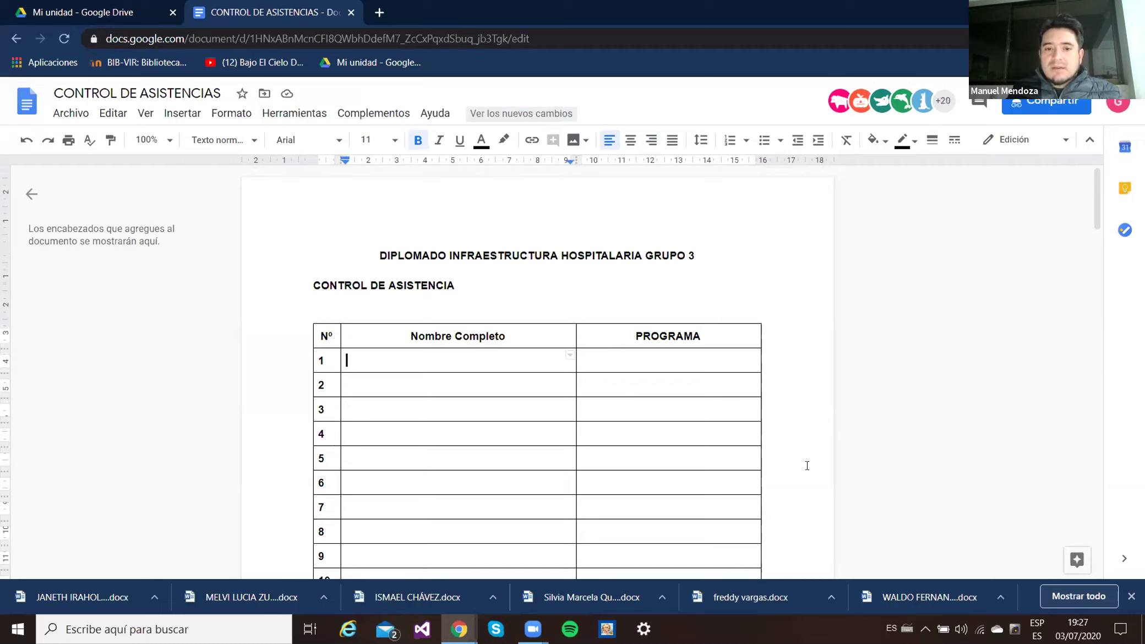
{"action": "left_click", "coordinate": [16, 39]}
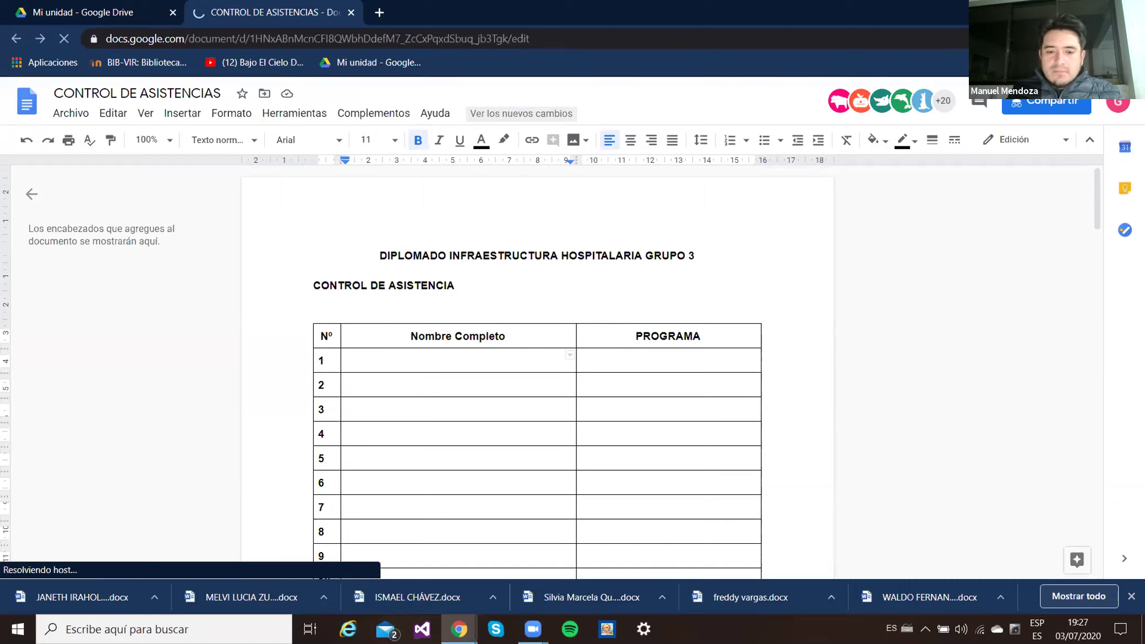
{"action": "left_click", "coordinate": [595, 597]}
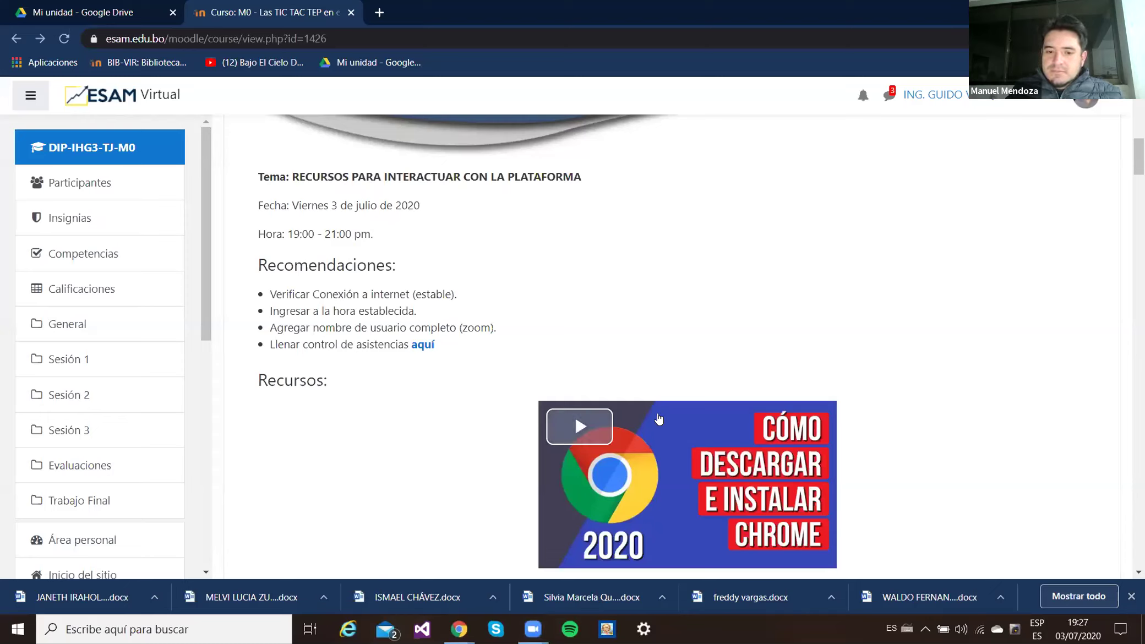
Scroll the Moodle course page down toward the Sesión 1 Recomendaciones list
{"action": "mouse_move", "coordinate": [533, 630]}
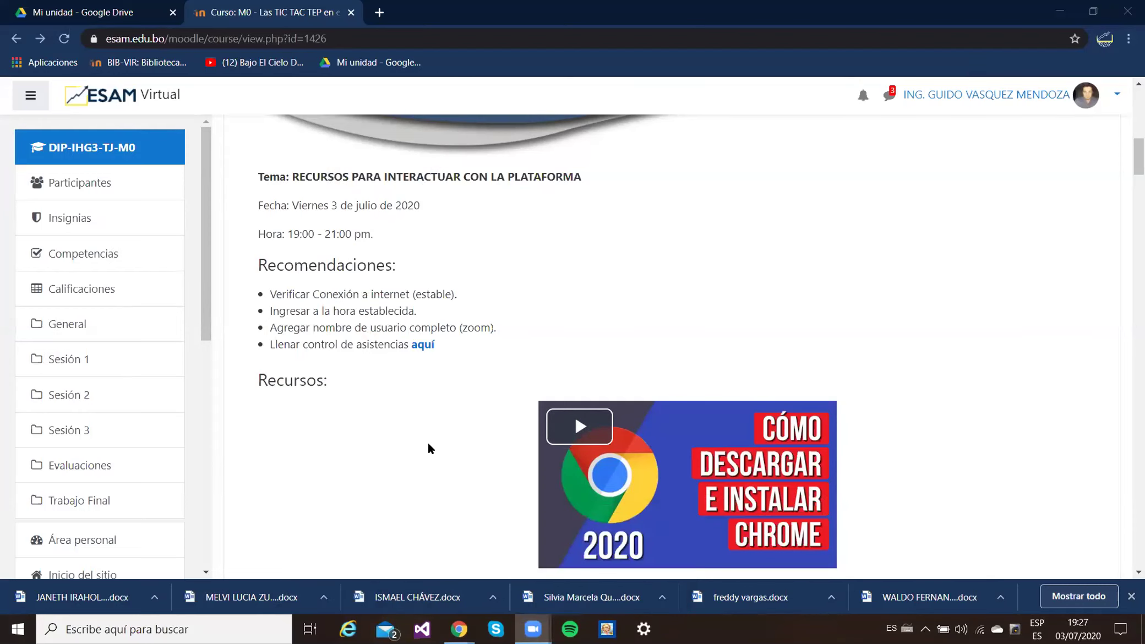
{"action": "scroll", "coordinate": [426, 445], "scroll_direction": "down", "scroll_amount": 1}
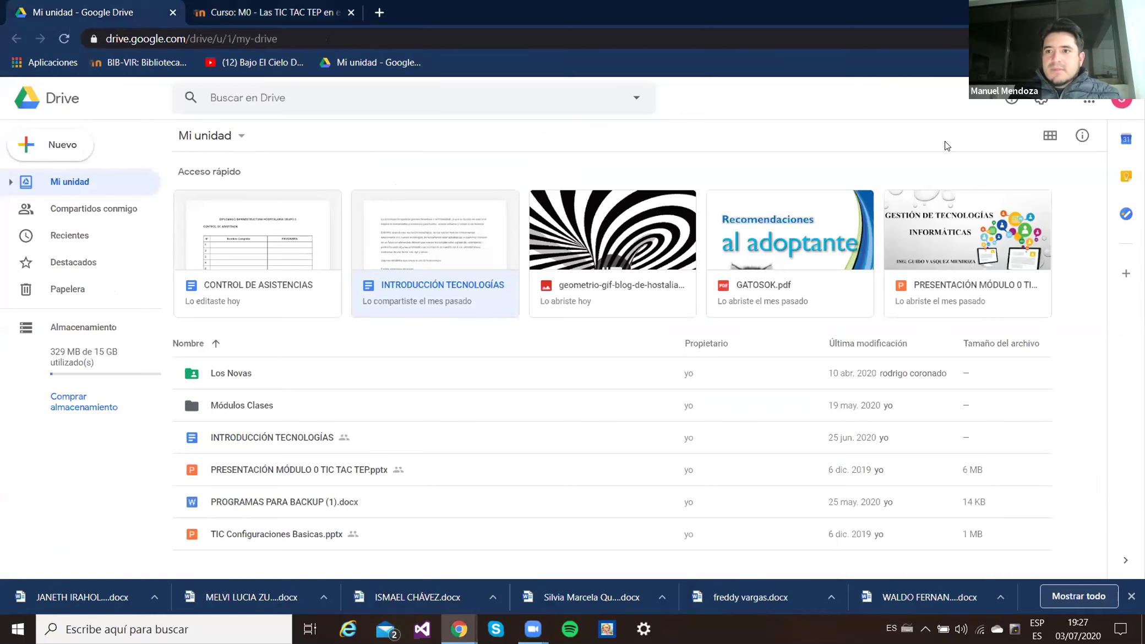
Open Módulos Clases > Diplomado Infreaestructura Hospitalaria Grupo 3 and review CONTROL DE ASISTENCIAS link-sharing settings
{"action": "double_click", "coordinate": [259, 404]}
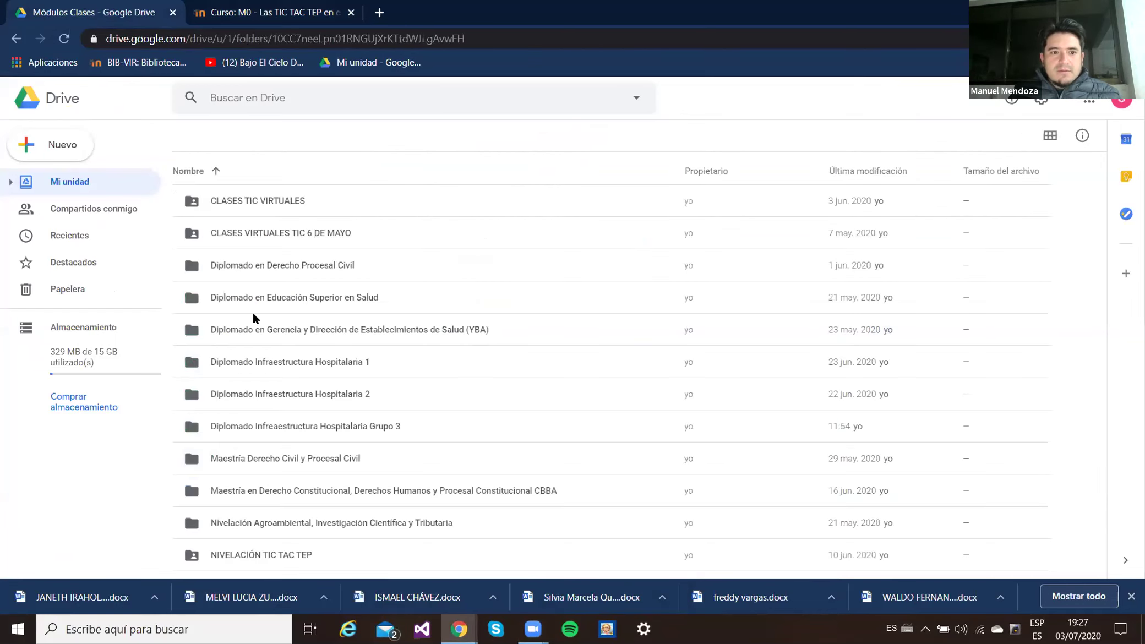
{"action": "double_click", "coordinate": [340, 425]}
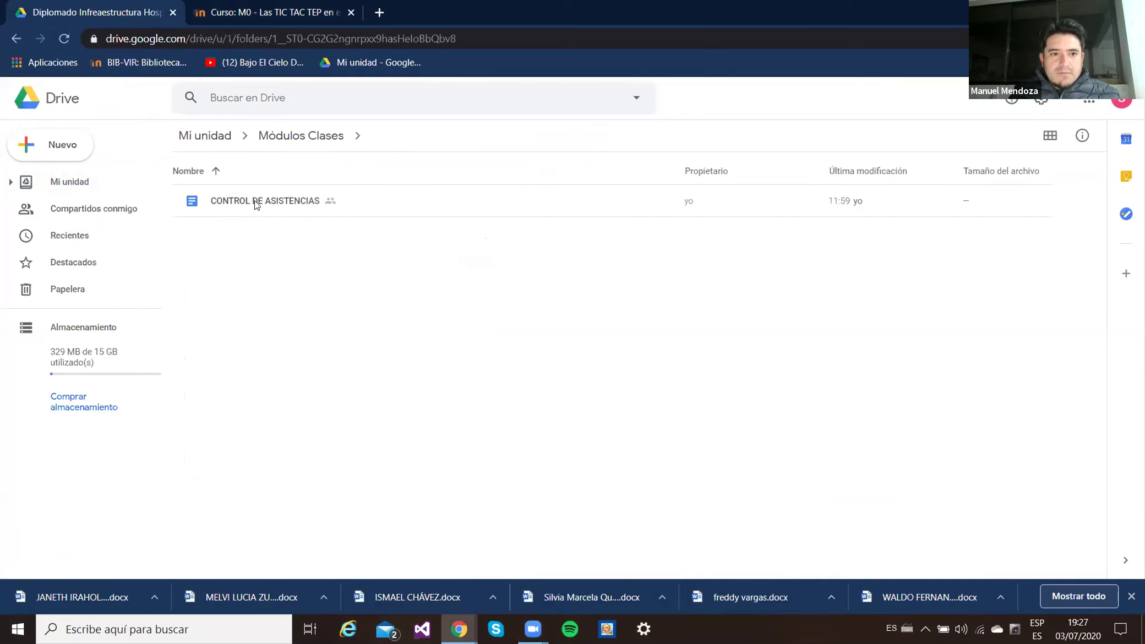
{"action": "left_click", "coordinate": [255, 201]}
{"action": "right_click", "coordinate": [255, 200]}
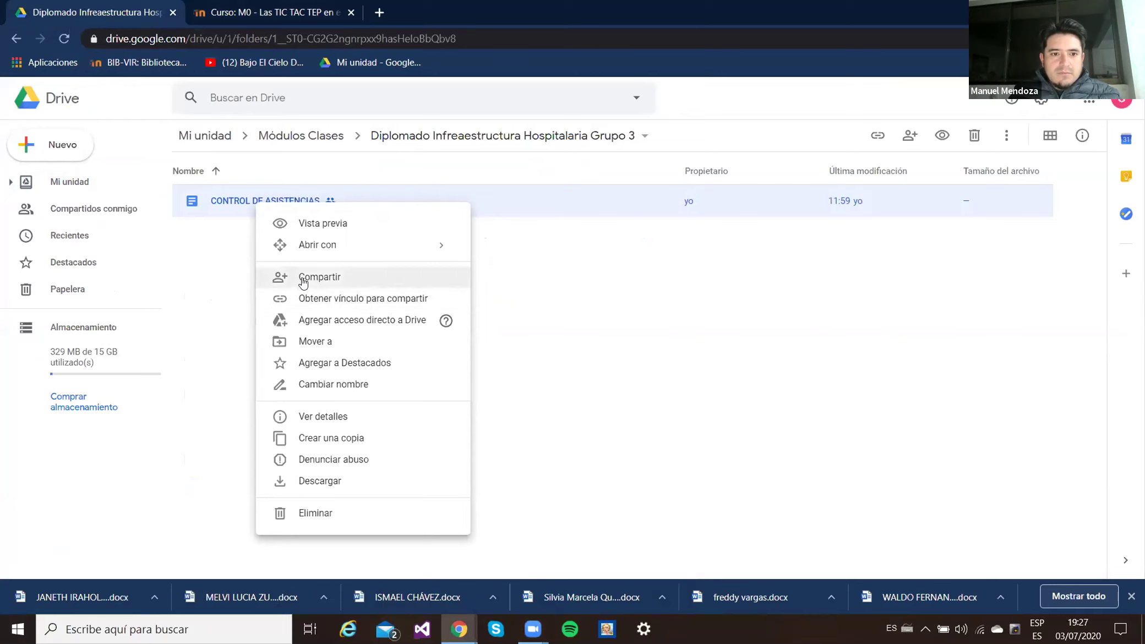
{"action": "left_click", "coordinate": [302, 277]}
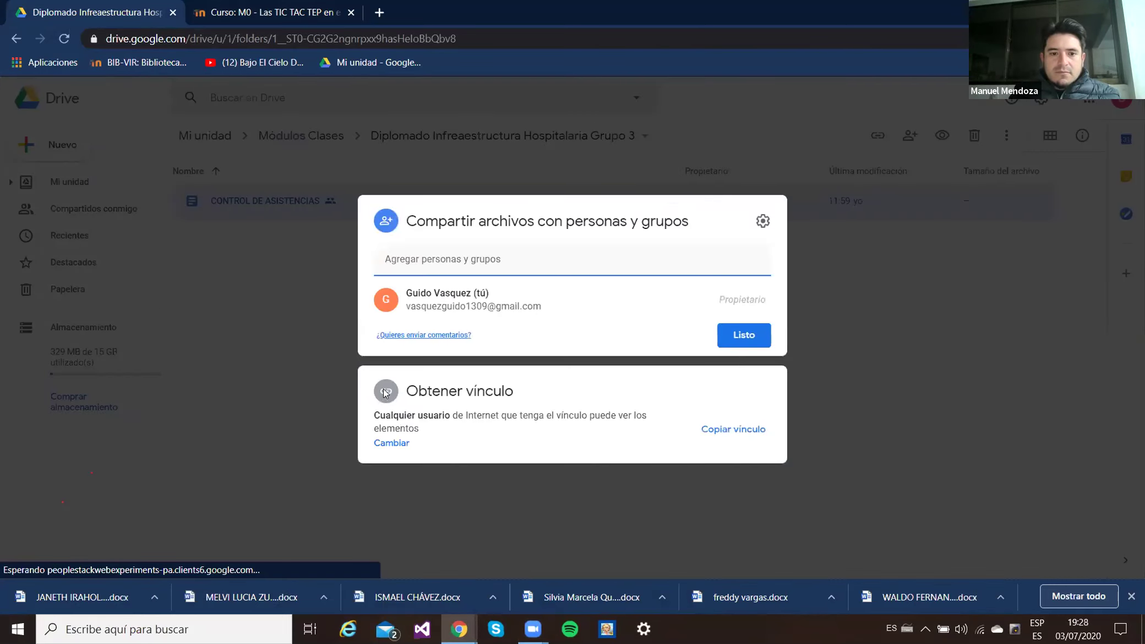
{"action": "left_click", "coordinate": [385, 390]}
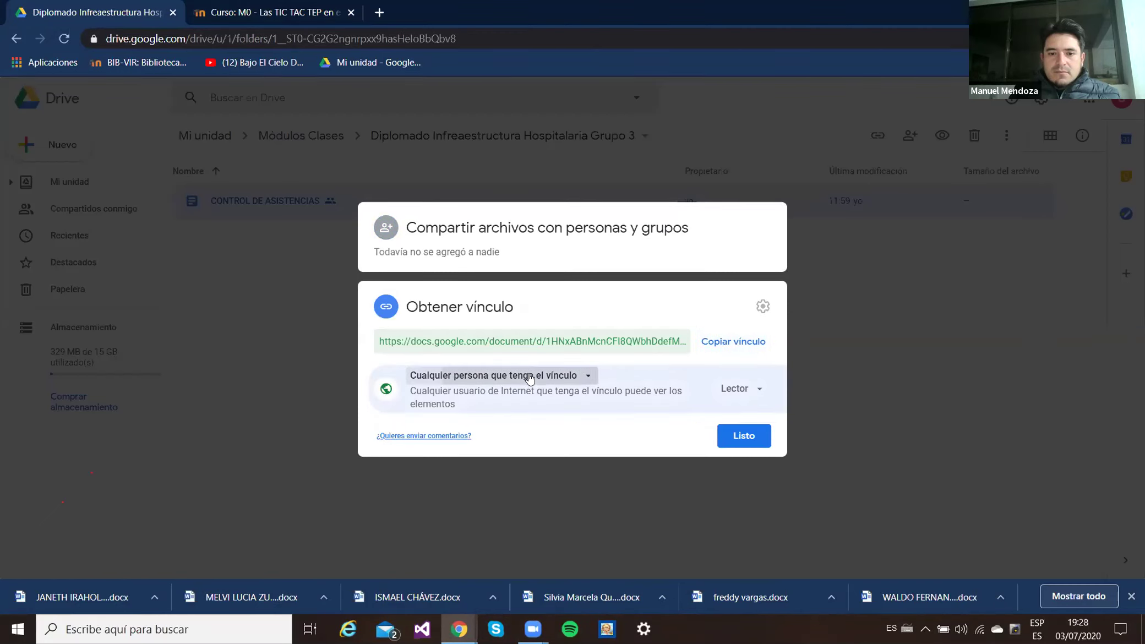
{"action": "left_click", "coordinate": [530, 379]}
{"action": "left_click", "coordinate": [482, 436]}
{"action": "left_click", "coordinate": [466, 337]}
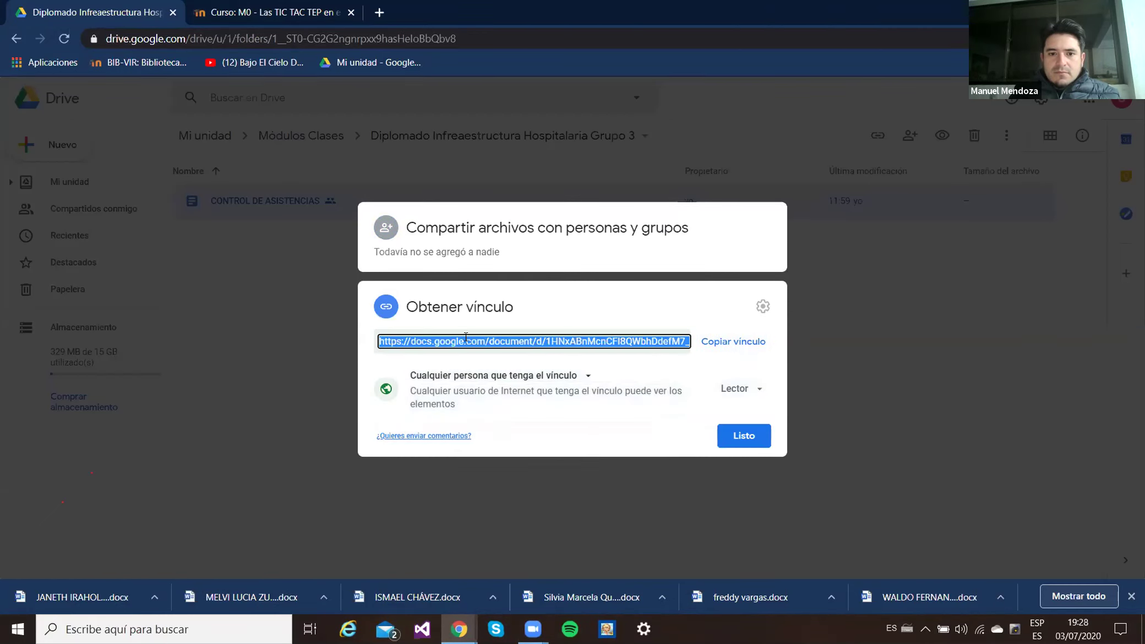
{"action": "left_click", "coordinate": [736, 437]}
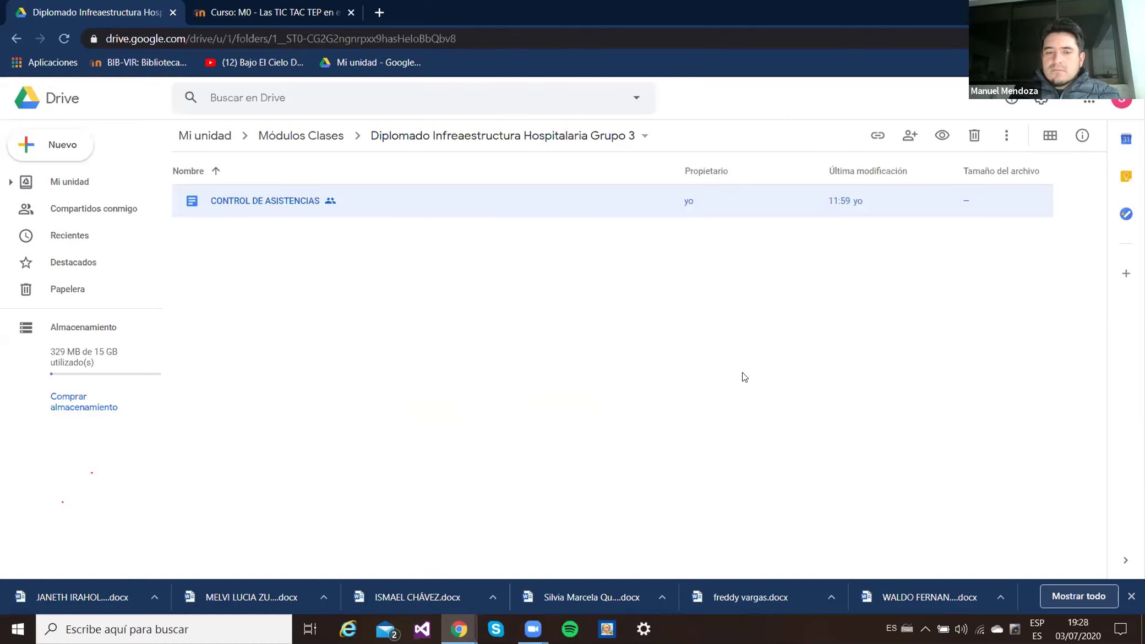
Reopen the document's sharing settings and select its full link again
{"action": "left_click", "coordinate": [330, 276]}
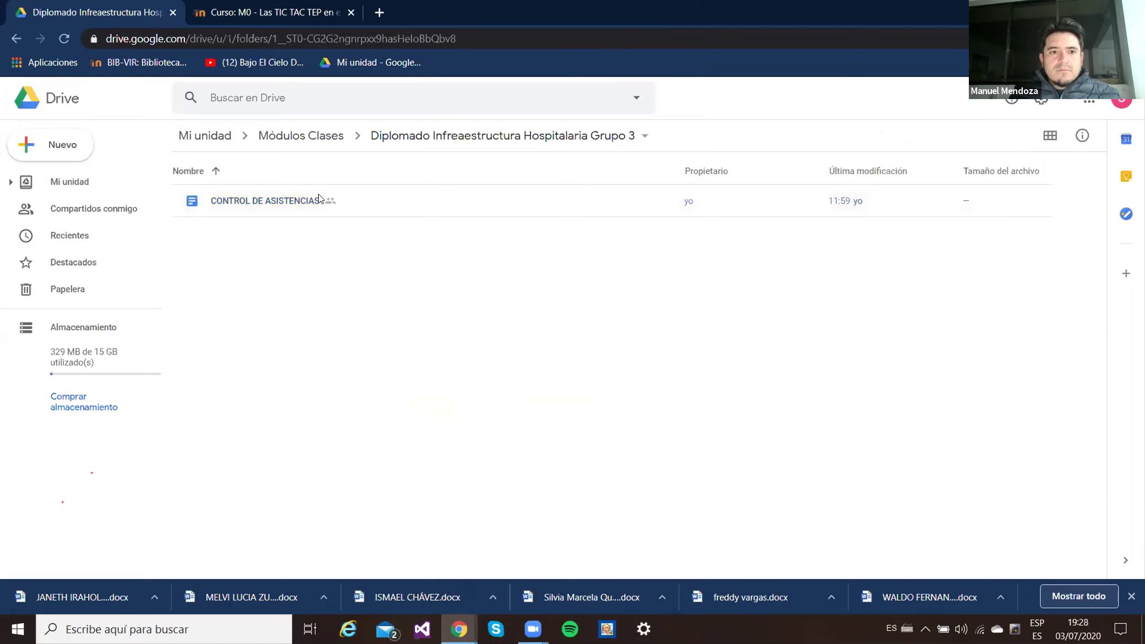
{"action": "right_click", "coordinate": [291, 205]}
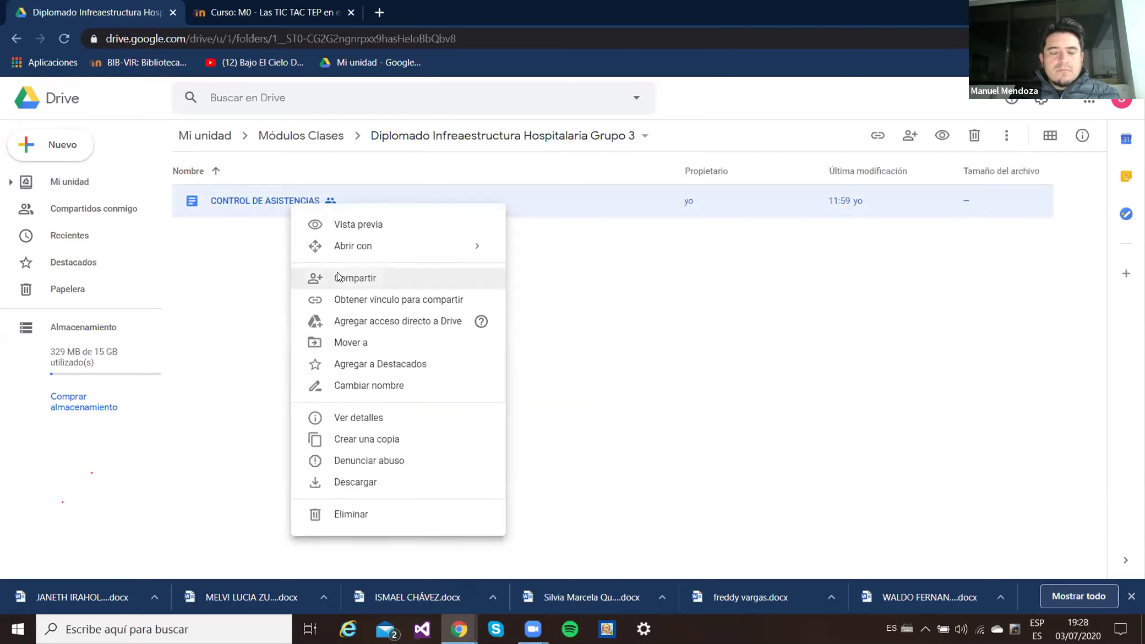
{"action": "left_click", "coordinate": [346, 276]}
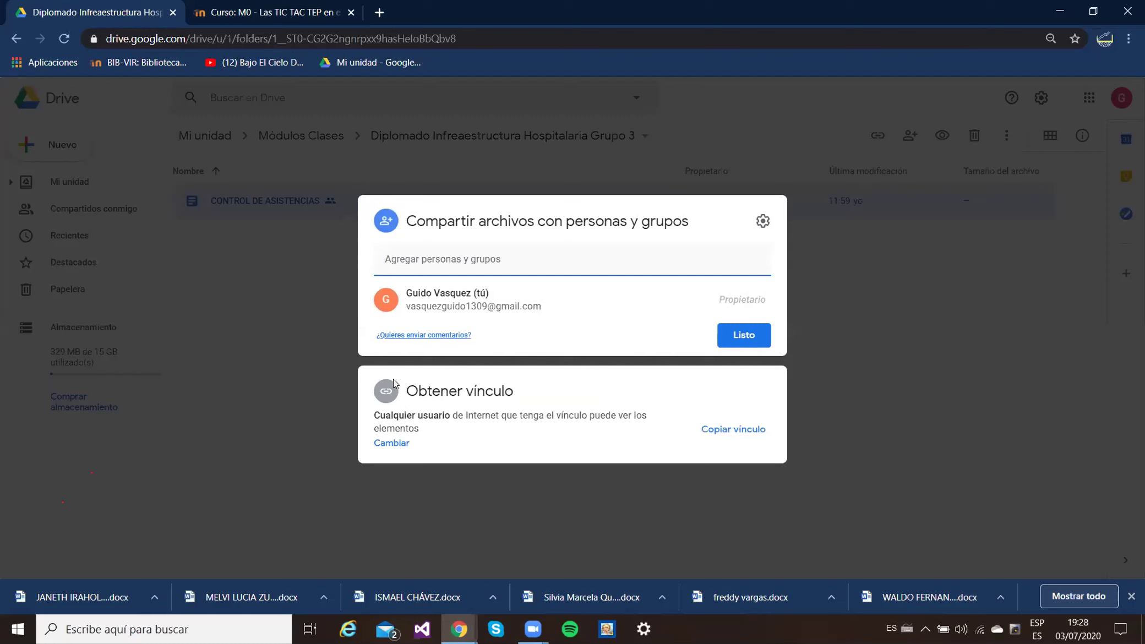
{"action": "left_click", "coordinate": [392, 378]}
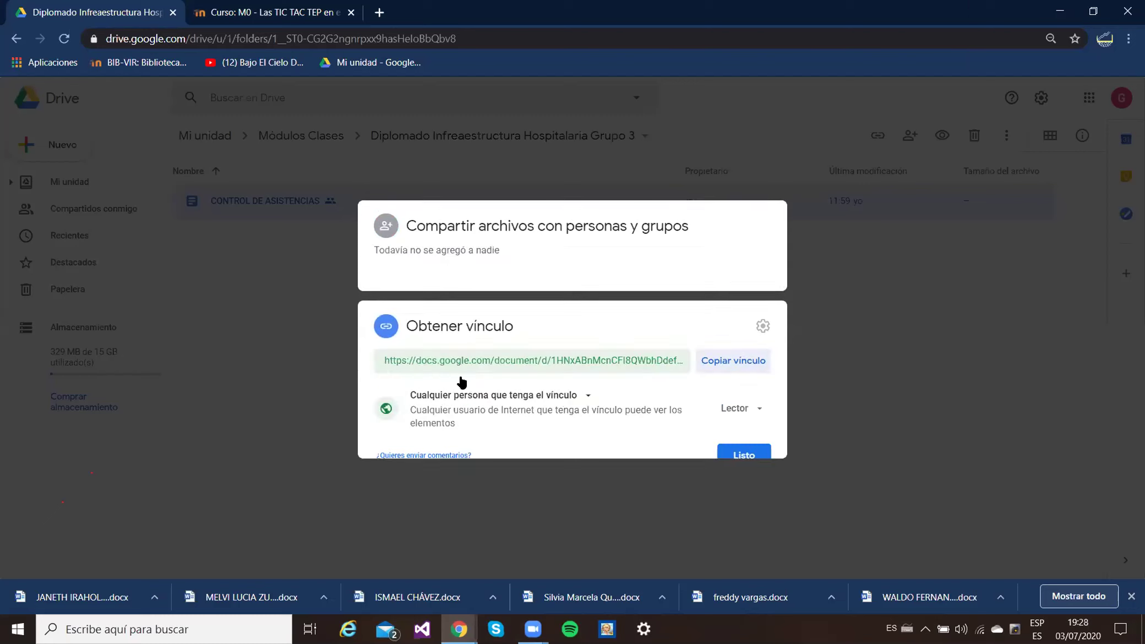
{"action": "left_click", "coordinate": [549, 332]}
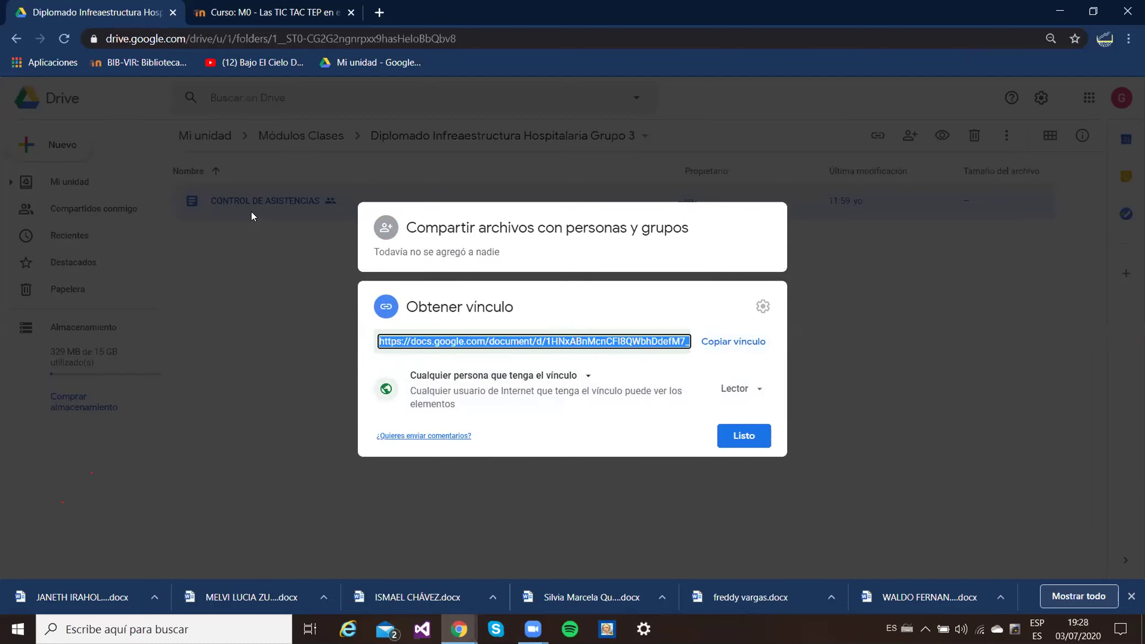
{"action": "left_click", "coordinate": [884, 314]}
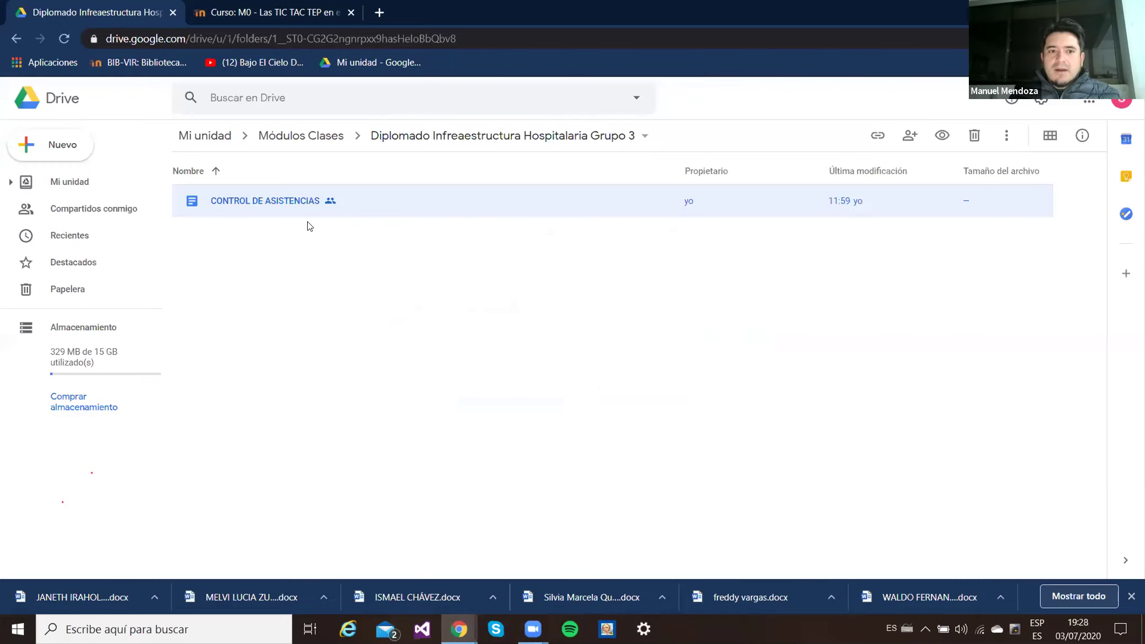
Change the link permission from Lector to Editor and confirm with Listo
{"action": "right_click", "coordinate": [281, 214]}
{"action": "left_click", "coordinate": [334, 282]}
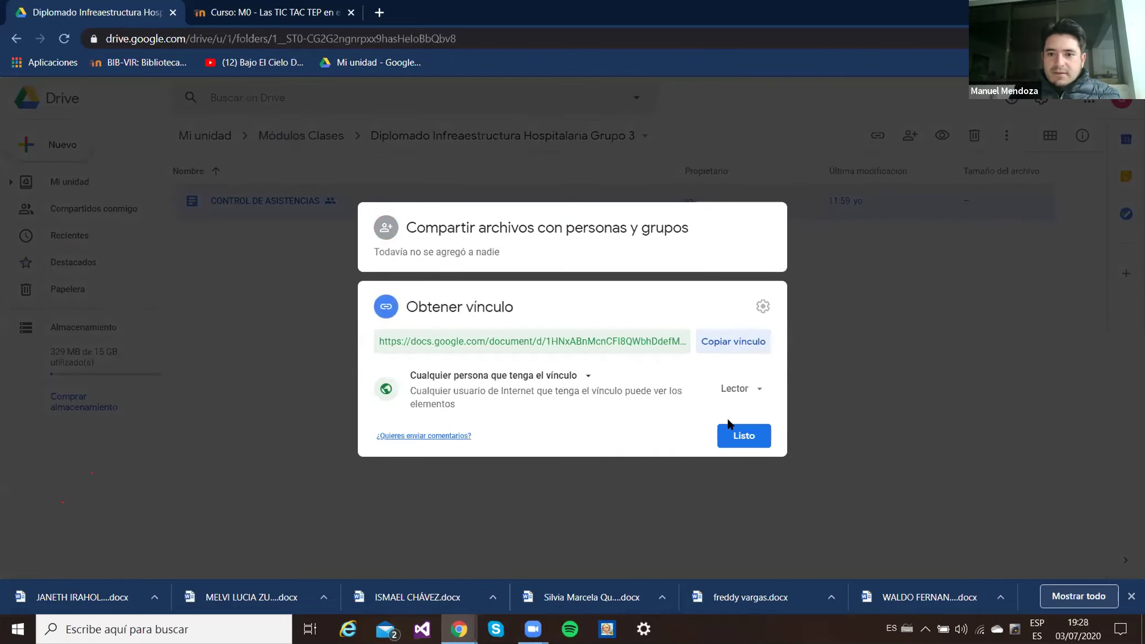
{"action": "left_click", "coordinate": [750, 390]}
{"action": "left_click", "coordinate": [763, 483]}
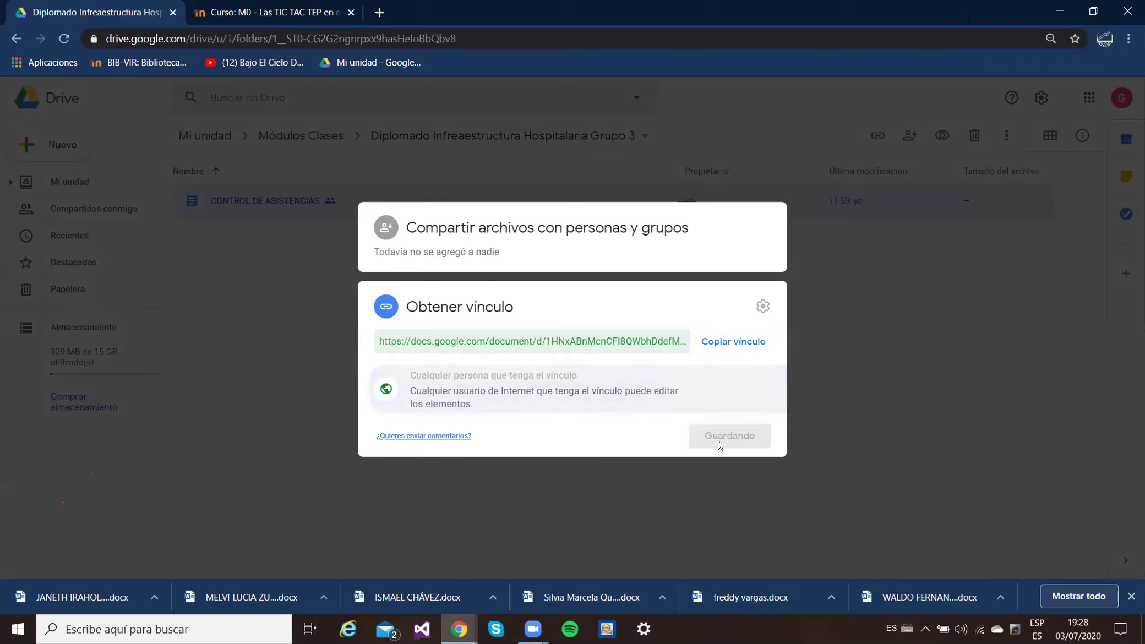
{"action": "left_click", "coordinate": [738, 436]}
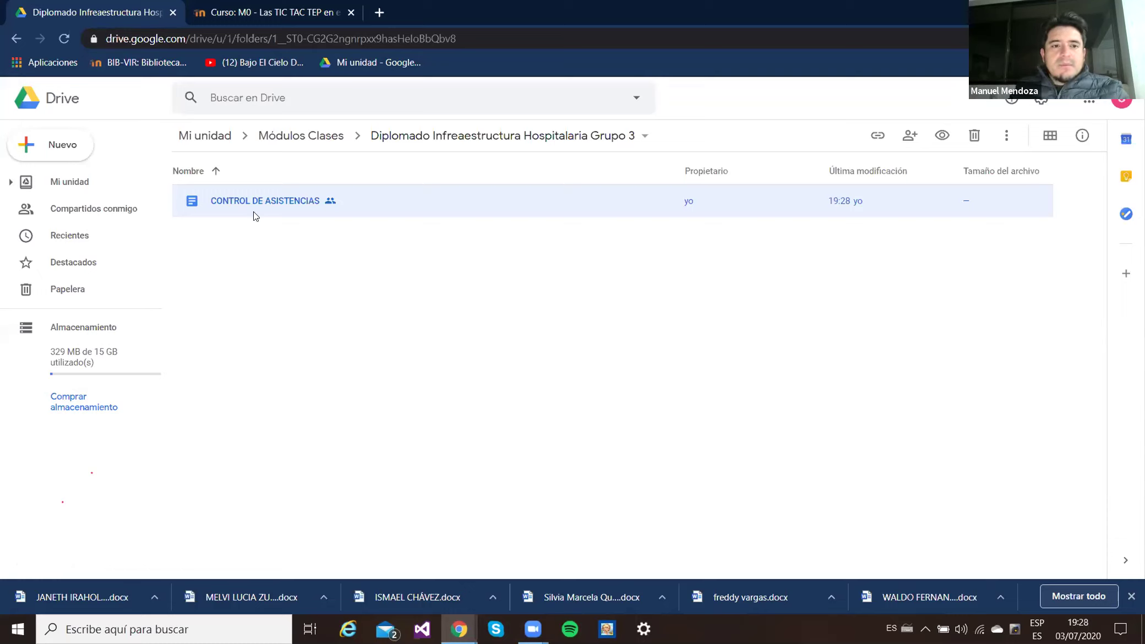
Return to the Moodle course tab and scroll to Sesión 1, highlighting the Recomendaciones heading
{"action": "left_click", "coordinate": [285, 17]}
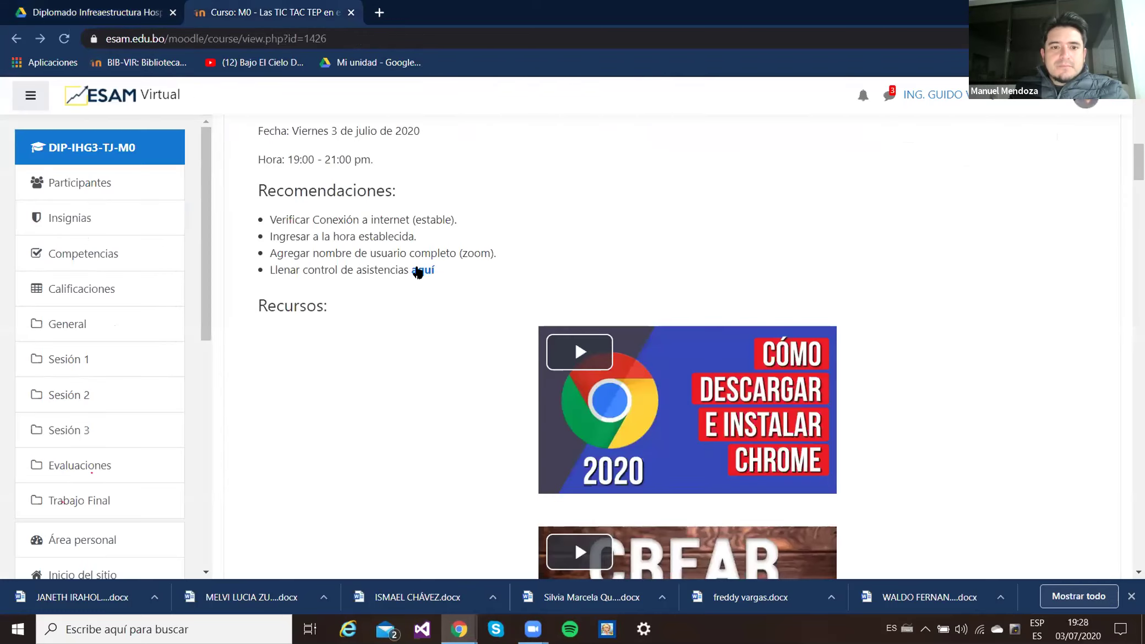
{"action": "scroll", "coordinate": [482, 377], "scroll_direction": "up", "scroll_amount": 5}
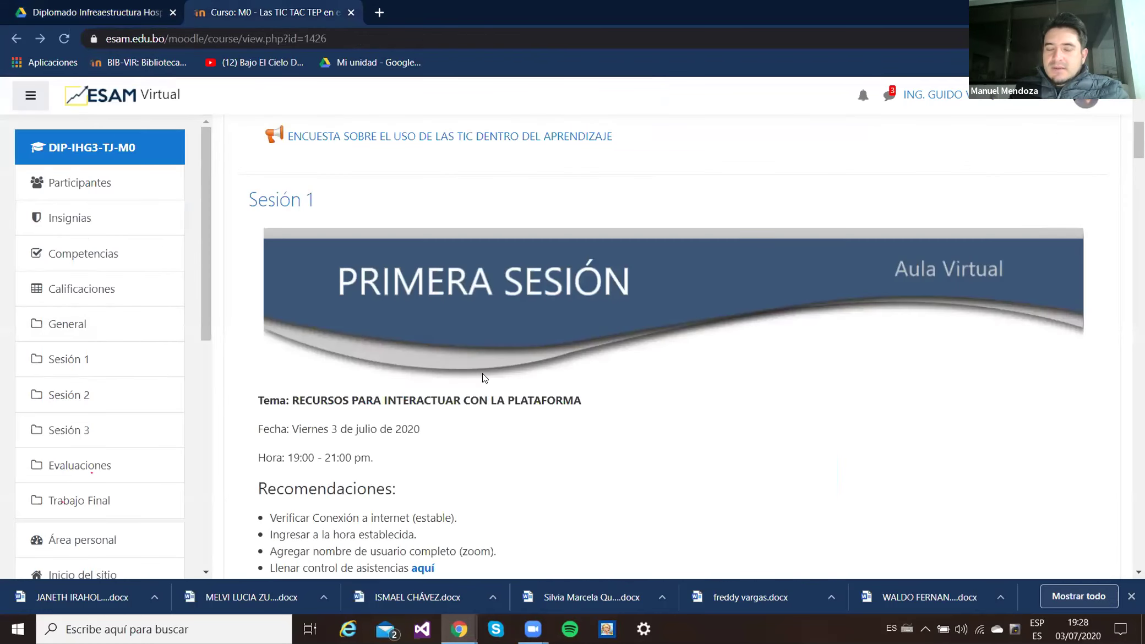
{"action": "scroll", "coordinate": [478, 379], "scroll_direction": "up", "scroll_amount": 3}
{"action": "scroll", "coordinate": [467, 378], "scroll_direction": "up", "scroll_amount": 3}
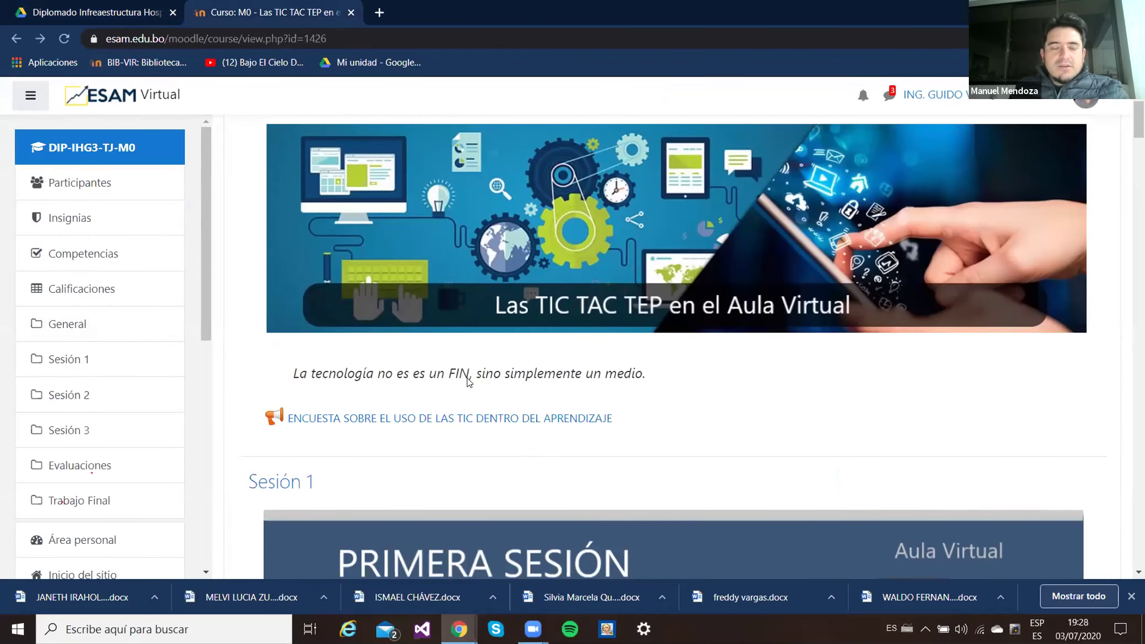
{"action": "scroll", "coordinate": [414, 359], "scroll_direction": "up", "scroll_amount": 3}
{"action": "scroll", "coordinate": [408, 369], "scroll_direction": "down", "scroll_amount": 7}
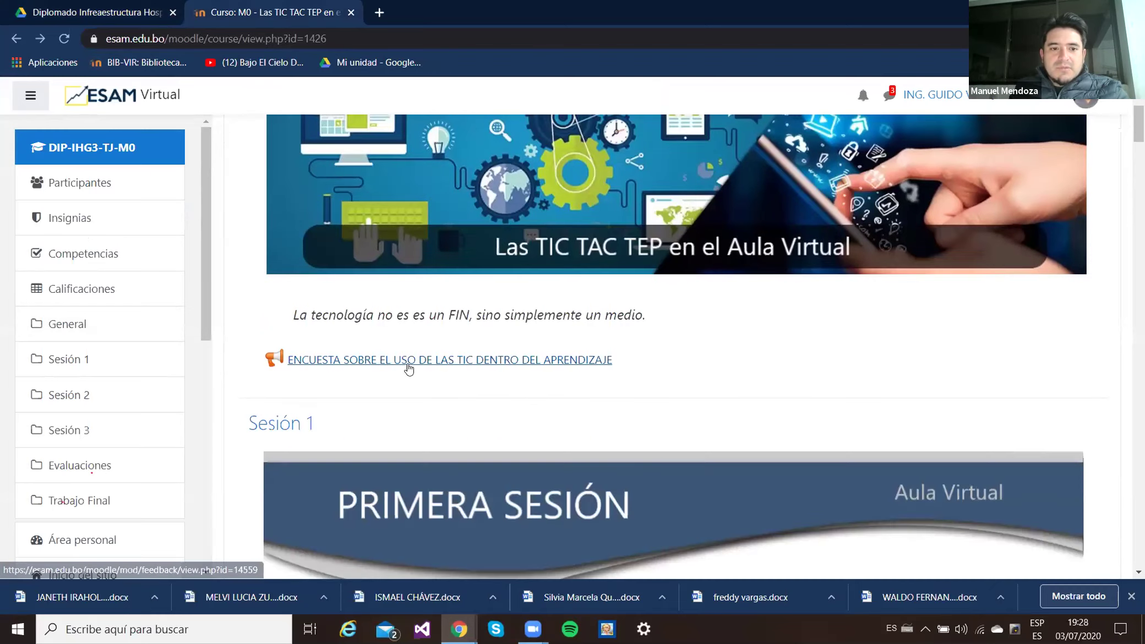
{"action": "left_click_drag", "start_coordinate": [314, 274], "coordinate": [247, 271]}
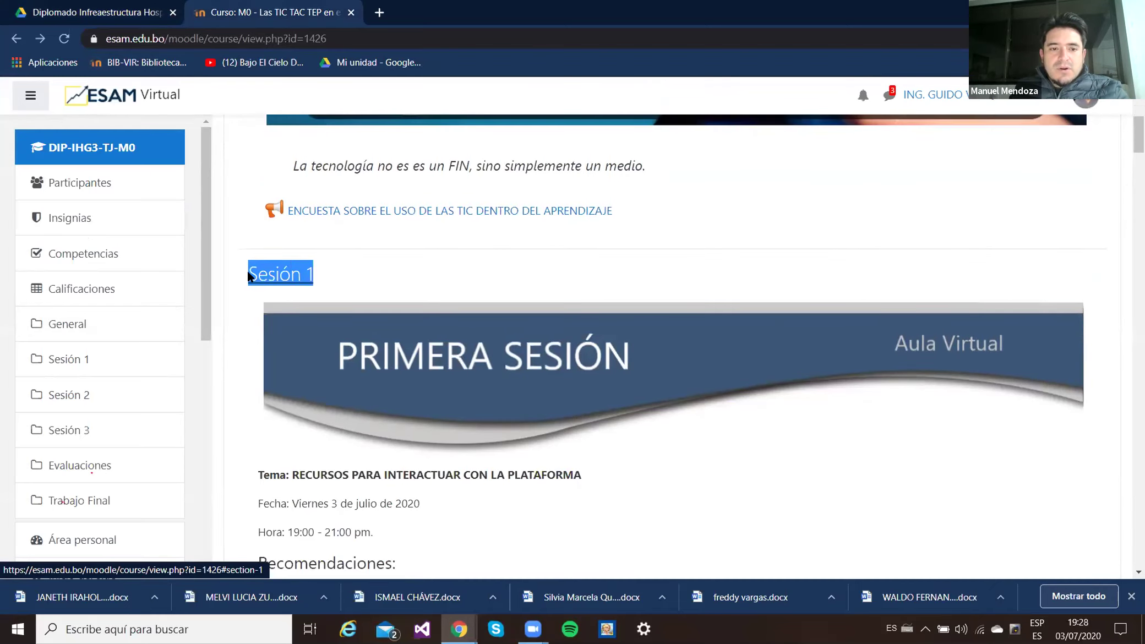
{"action": "scroll", "coordinate": [269, 415], "scroll_direction": "down", "scroll_amount": 1}
{"action": "scroll", "coordinate": [356, 353], "scroll_direction": "down", "scroll_amount": 2}
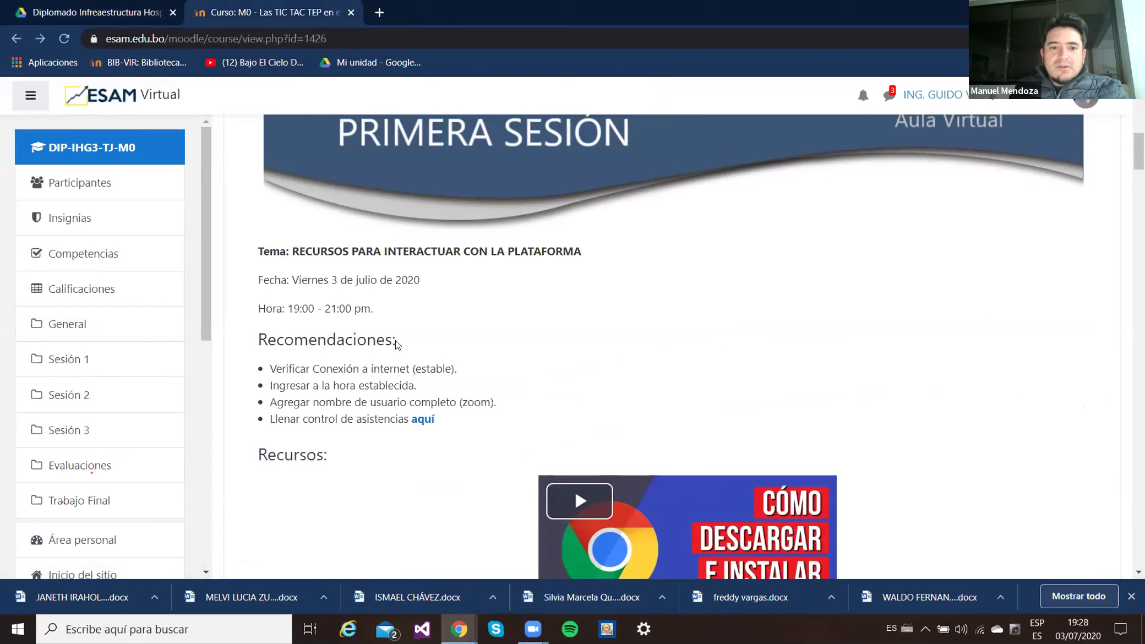
{"action": "left_click_drag", "start_coordinate": [290, 342], "coordinate": [259, 342]}
{"action": "scroll", "coordinate": [276, 352], "scroll_direction": "down", "scroll_amount": 2}
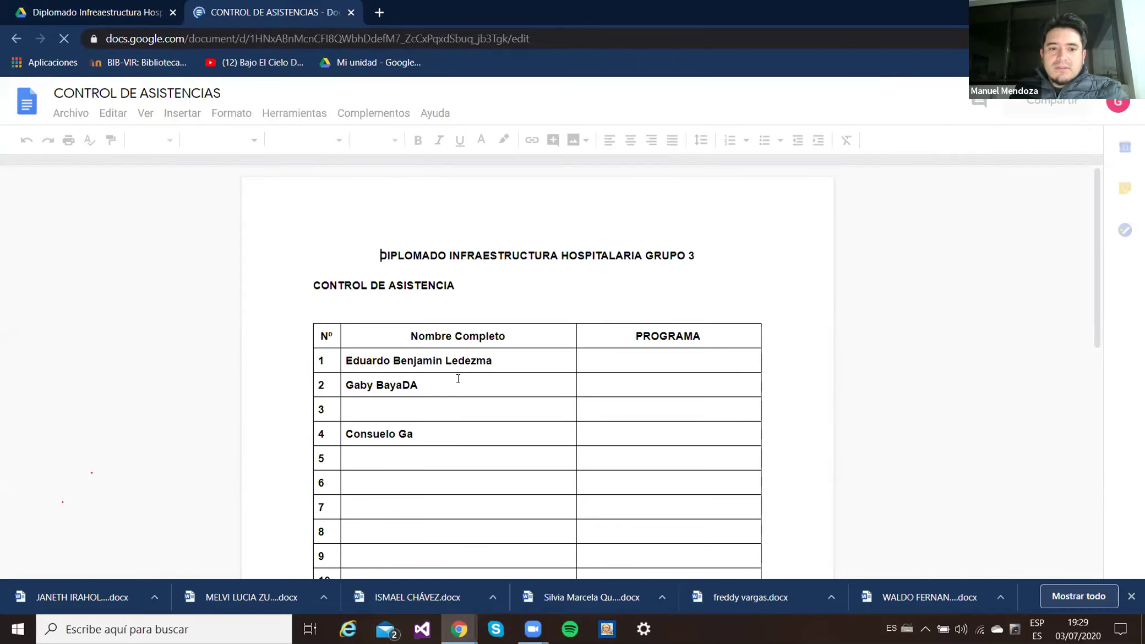
Scroll up and down the attendance table while students type their names and programmes
{"action": "scroll", "coordinate": [524, 386], "scroll_direction": "down", "scroll_amount": 5}
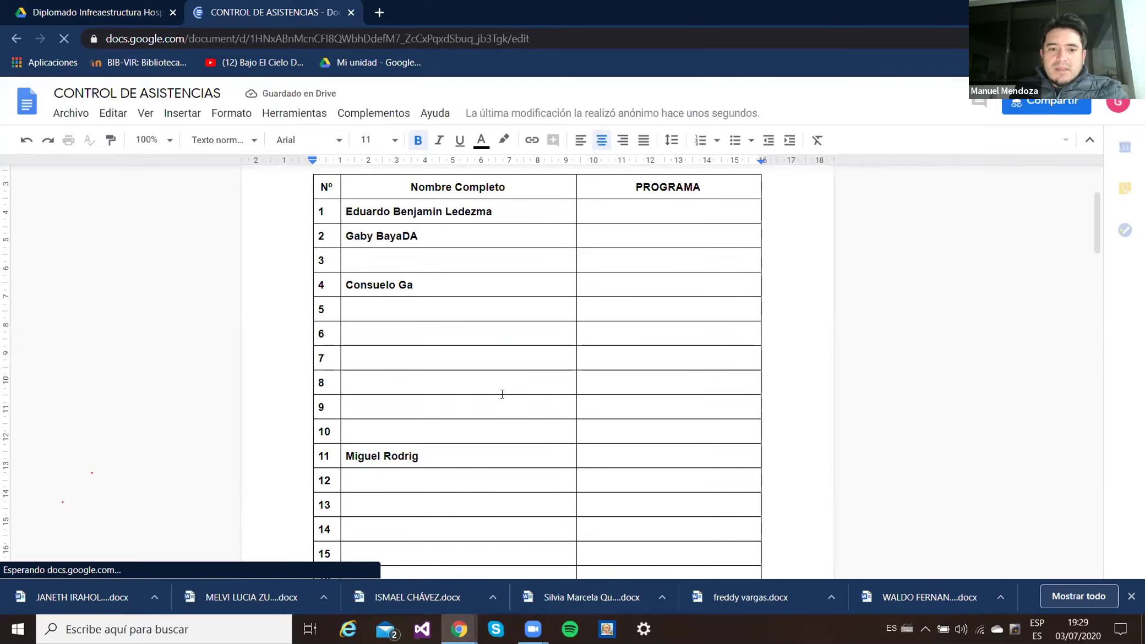
{"action": "scroll", "coordinate": [502, 394], "scroll_direction": "up", "scroll_amount": 4}
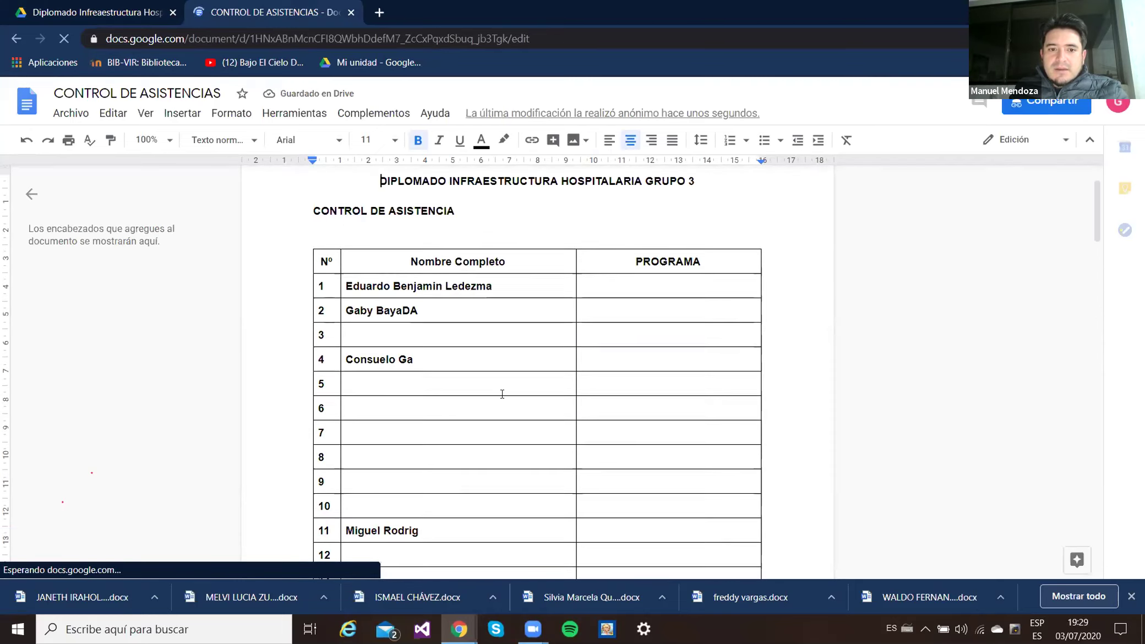
{"action": "scroll", "coordinate": [503, 395], "scroll_direction": "up", "scroll_amount": 1}
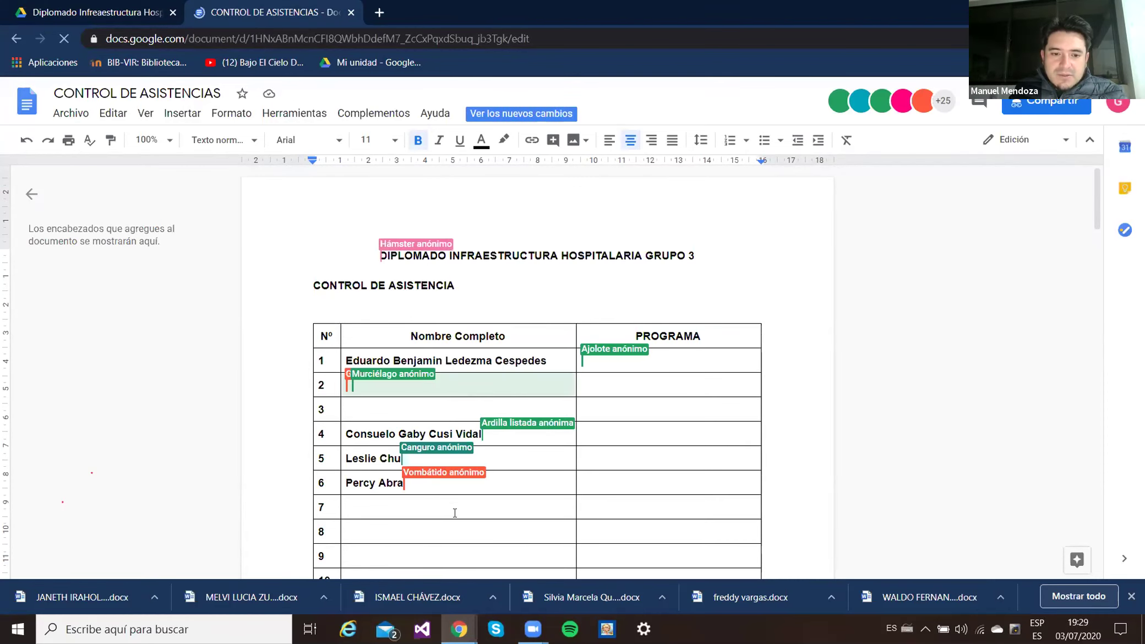
{"action": "scroll", "coordinate": [455, 513], "scroll_direction": "down", "scroll_amount": 1}
{"action": "scroll", "coordinate": [409, 491], "scroll_direction": "down", "scroll_amount": 4}
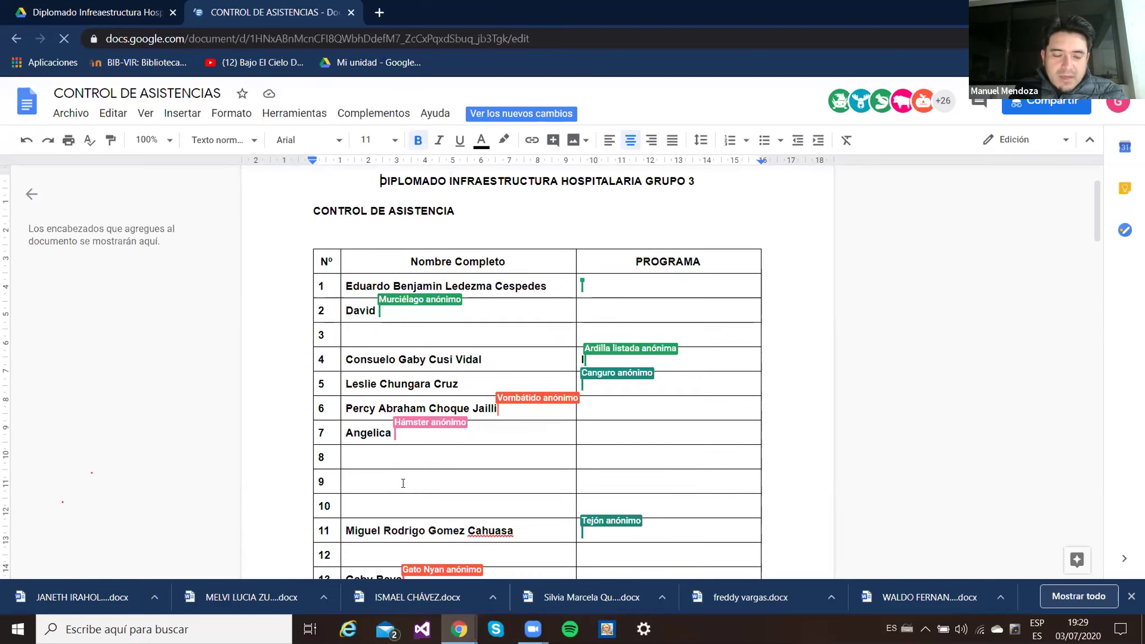
{"action": "scroll", "coordinate": [386, 502], "scroll_direction": "down", "scroll_amount": 3}
{"action": "scroll", "coordinate": [385, 502], "scroll_direction": "up", "scroll_amount": 3}
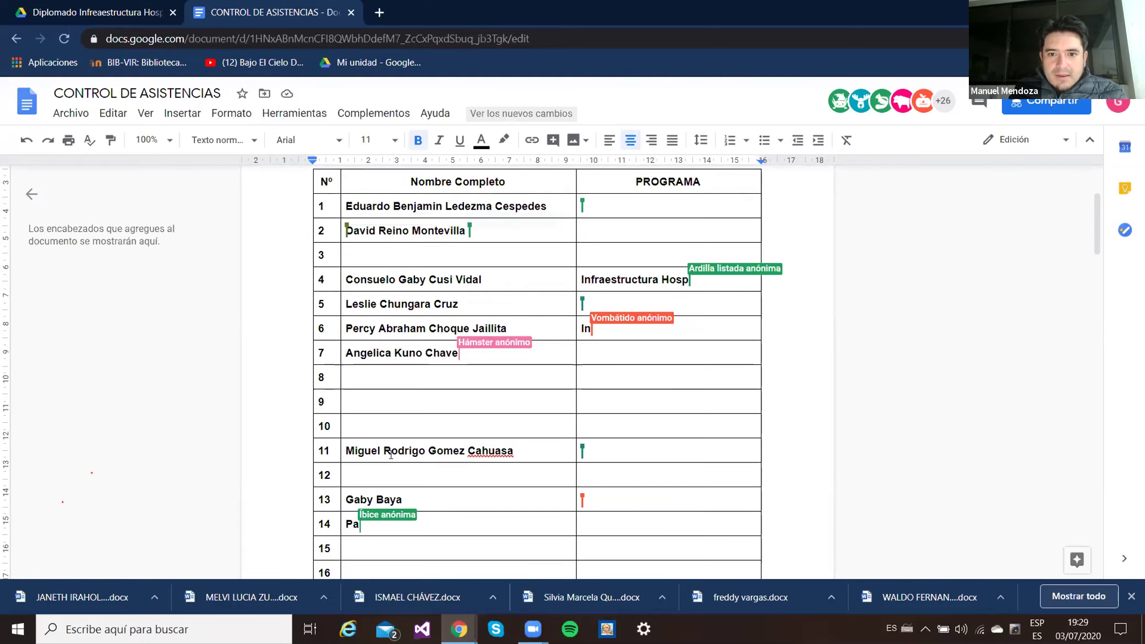
{"action": "scroll", "coordinate": [437, 460], "scroll_direction": "down", "scroll_amount": 3}
{"action": "scroll", "coordinate": [380, 453], "scroll_direction": "down", "scroll_amount": 5}
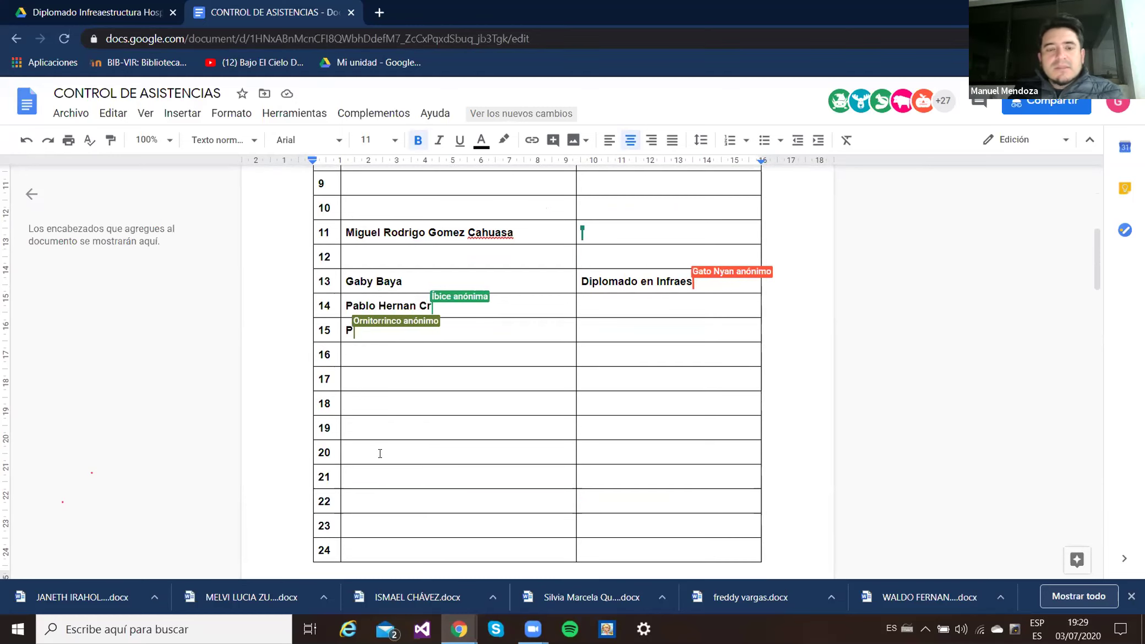
{"action": "scroll", "coordinate": [401, 461], "scroll_direction": "up", "scroll_amount": 3}
{"action": "scroll", "coordinate": [402, 458], "scroll_direction": "up", "scroll_amount": 3}
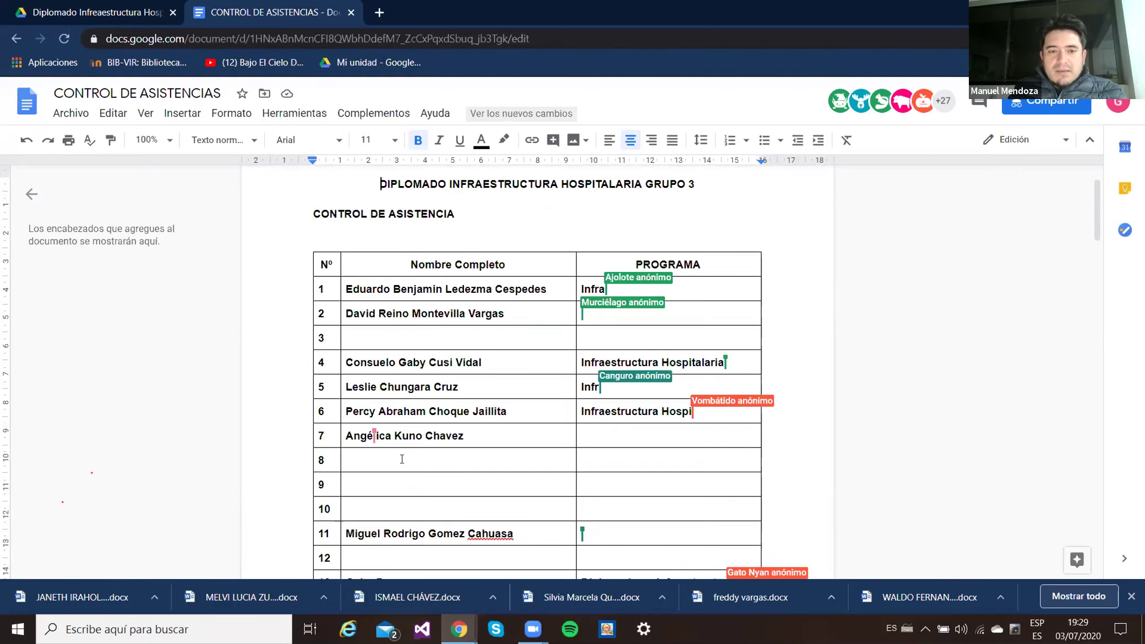
{"action": "scroll", "coordinate": [408, 460], "scroll_direction": "down", "scroll_amount": 1}
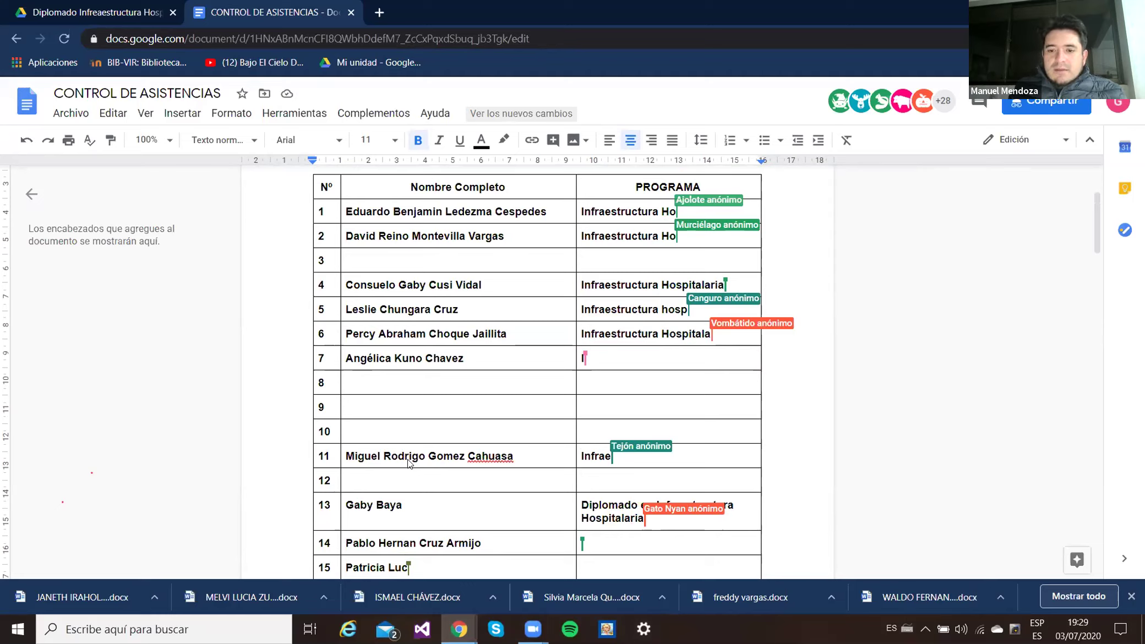
Dismiss the Zoom window previews on the taskbar and keep scrolling the table
{"action": "mouse_move", "coordinate": [533, 629]}
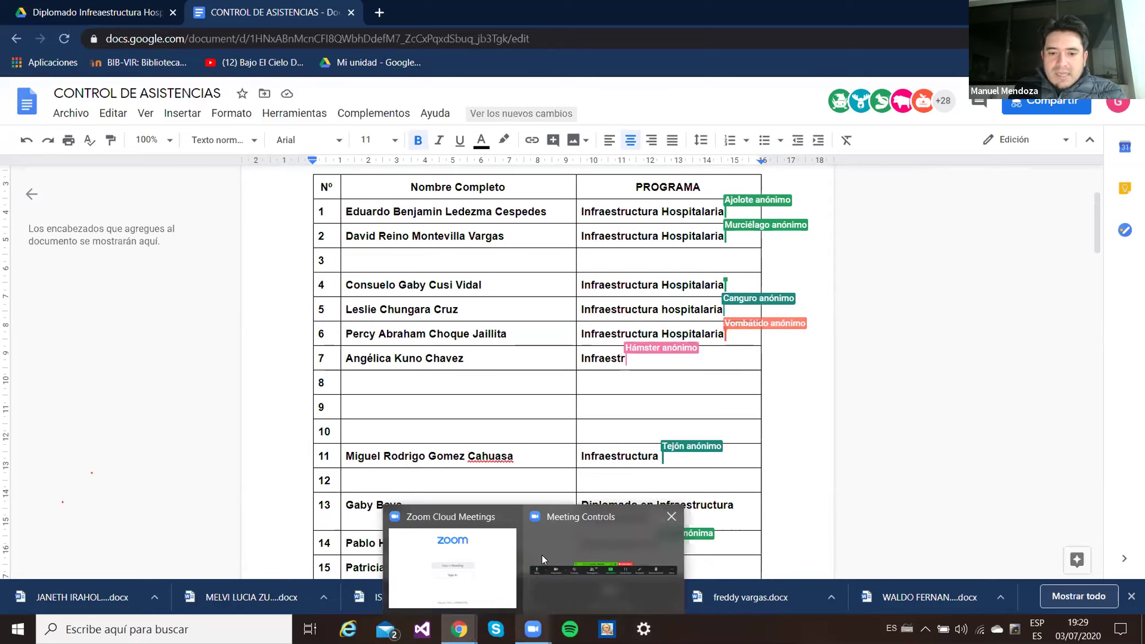
{"action": "left_click", "coordinate": [543, 554]}
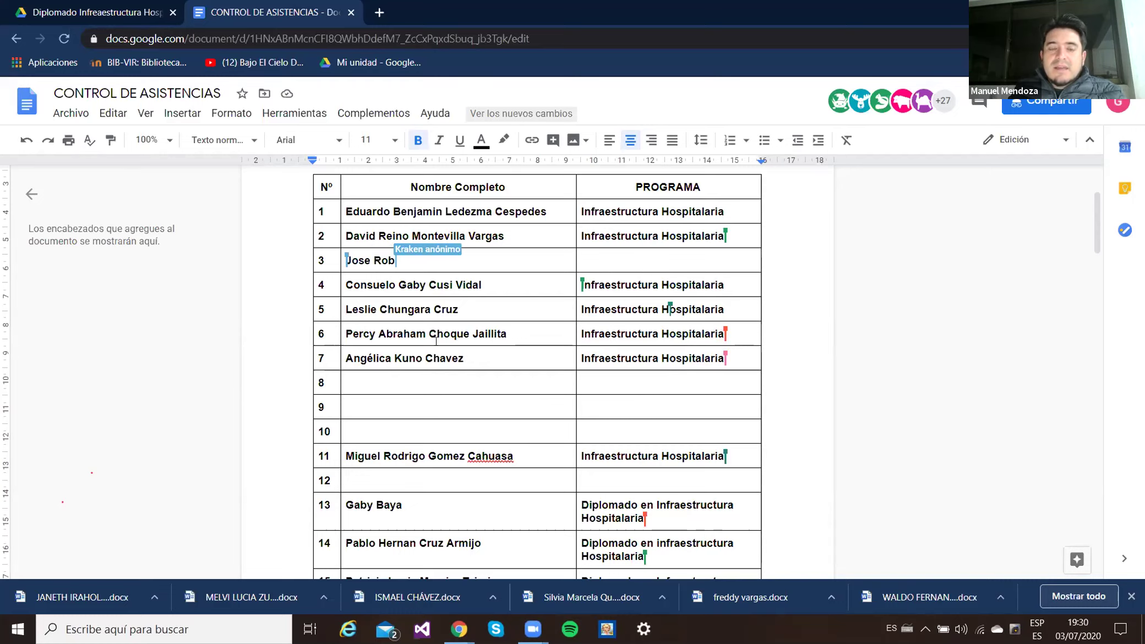
{"action": "scroll", "coordinate": [437, 342], "scroll_direction": "down", "scroll_amount": 10}
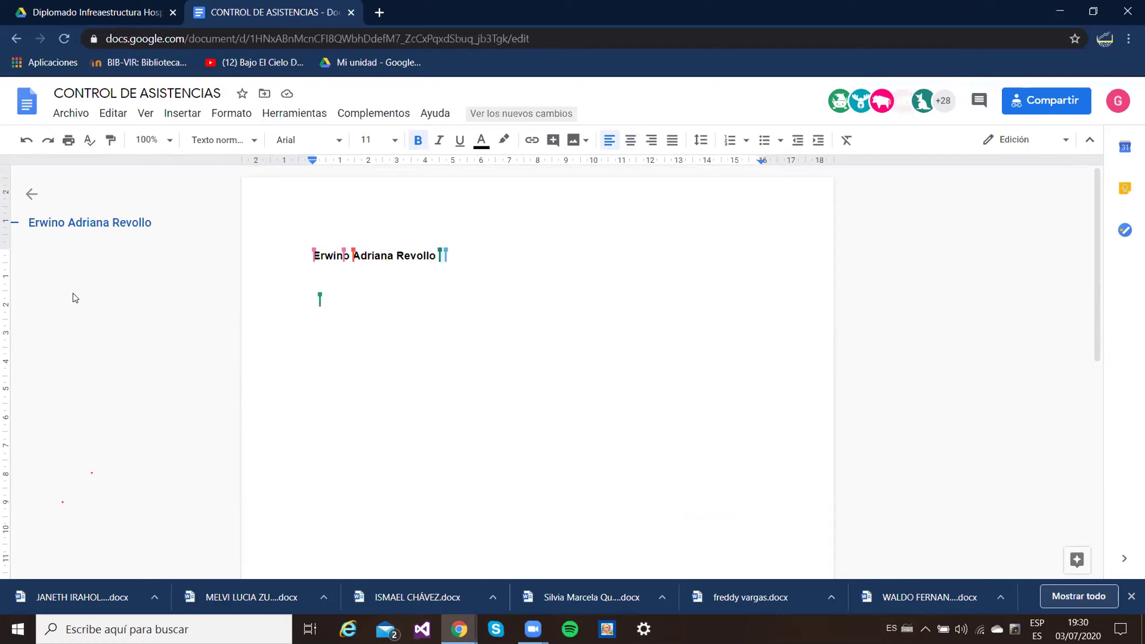
Scroll the document to check the restored attendance table, now spanning three pages
{"action": "scroll", "coordinate": [518, 341], "scroll_direction": "down", "scroll_amount": 8}
{"action": "scroll", "coordinate": [519, 341], "scroll_direction": "up", "scroll_amount": 8}
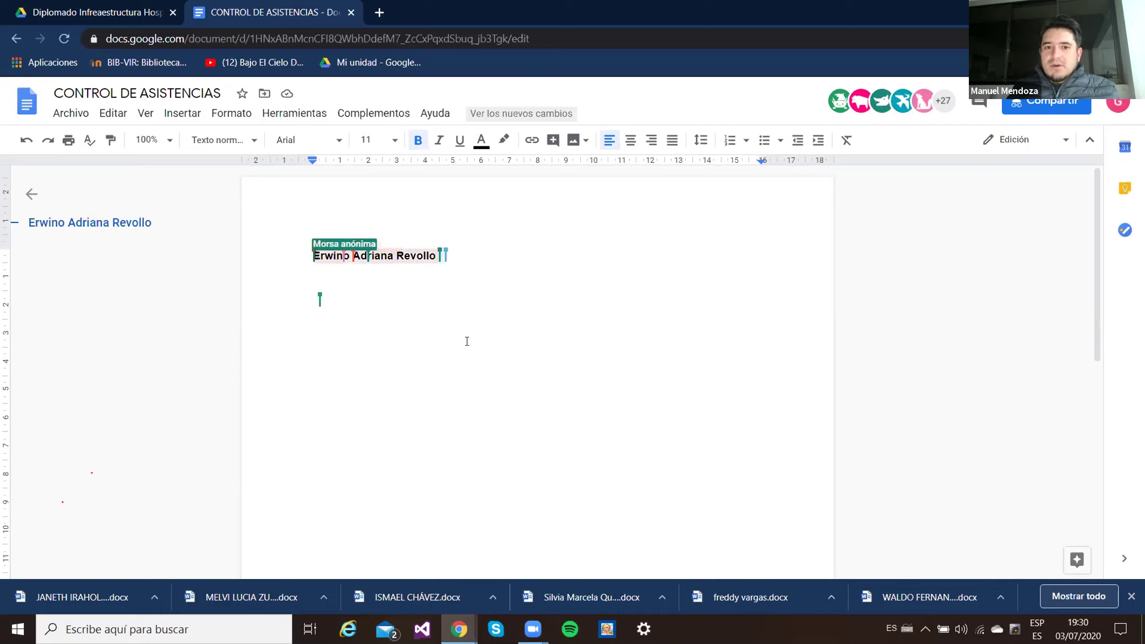
{"action": "scroll", "coordinate": [467, 341], "scroll_direction": "down", "scroll_amount": 8}
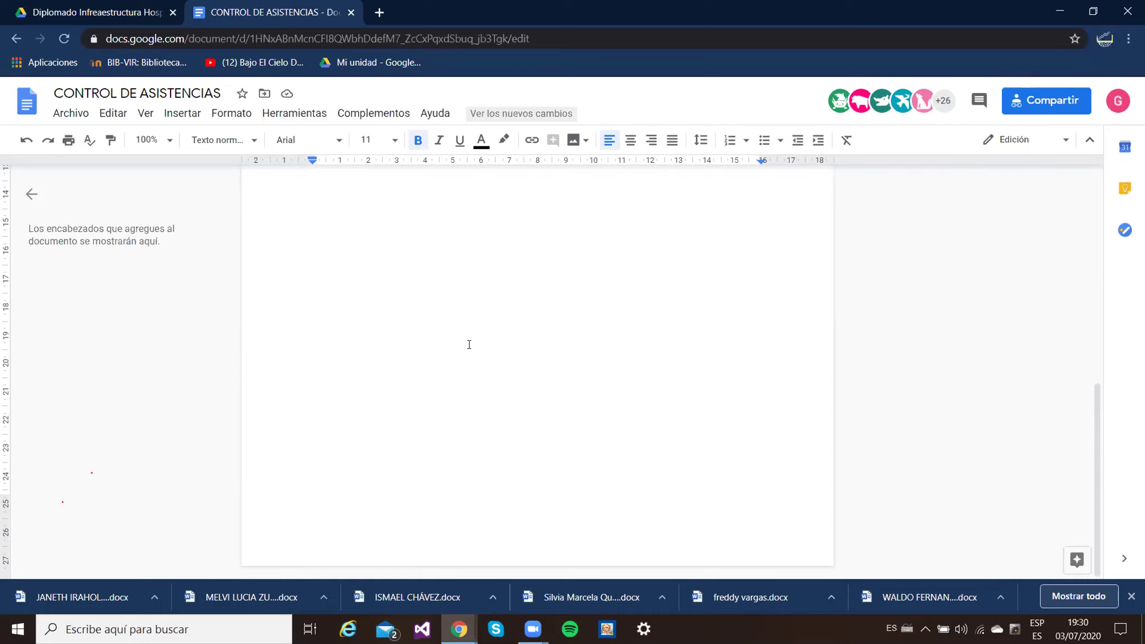
{"action": "scroll", "coordinate": [469, 345], "scroll_direction": "up", "scroll_amount": 10}
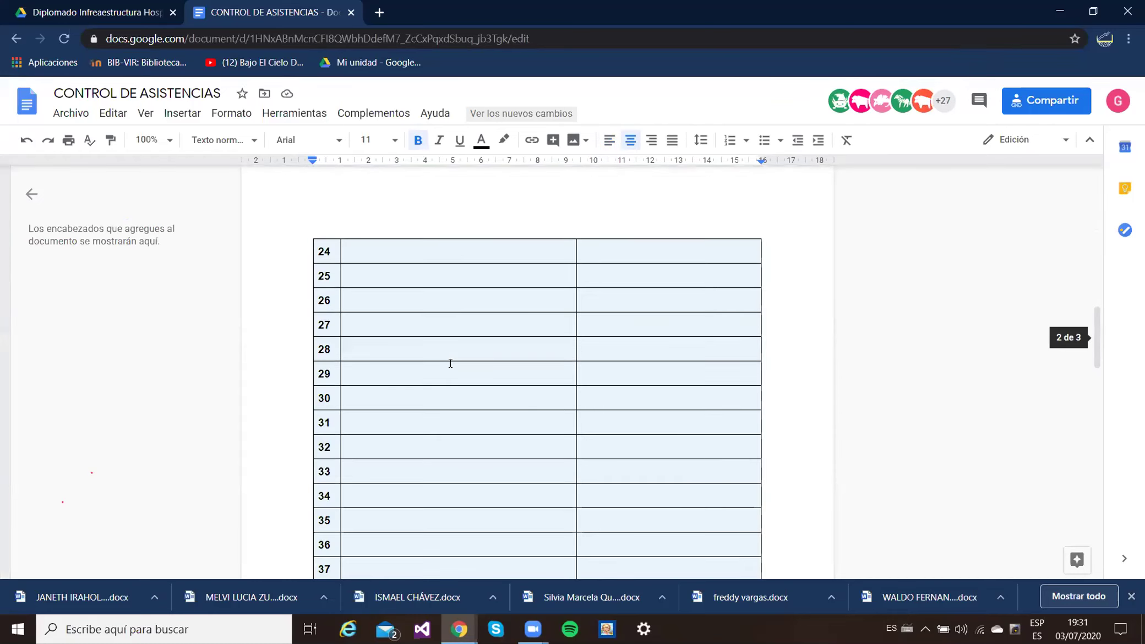
Clear the table selection and scroll the rows as new names appear in rows 3, 10, 28, 31
{"action": "left_click", "coordinate": [704, 296]}
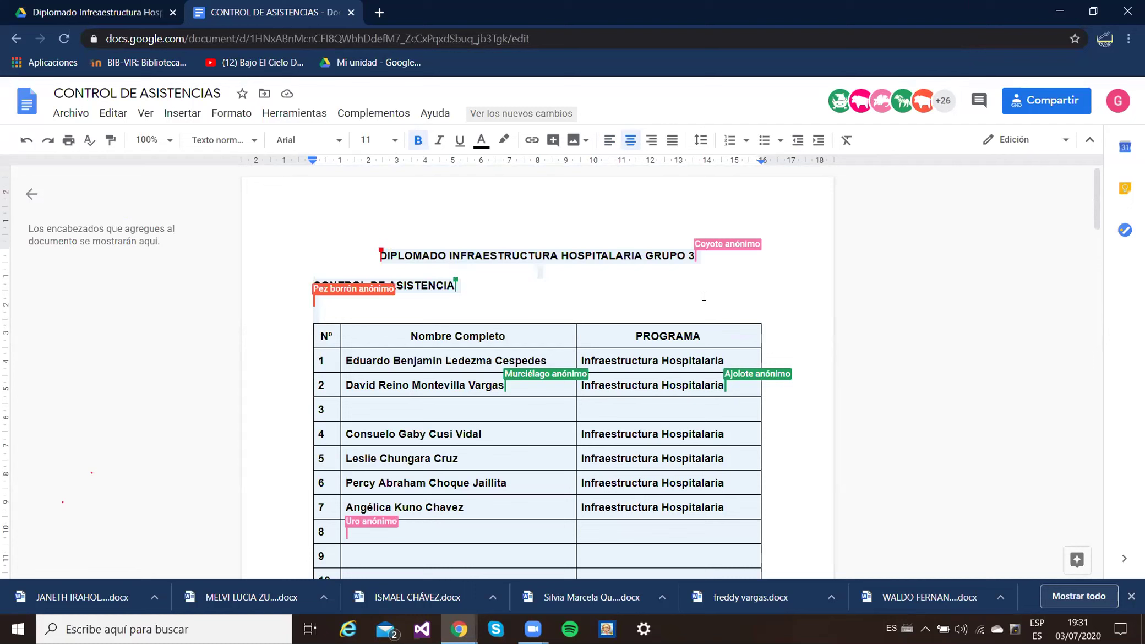
{"action": "scroll", "coordinate": [588, 322], "scroll_direction": "down", "scroll_amount": 1}
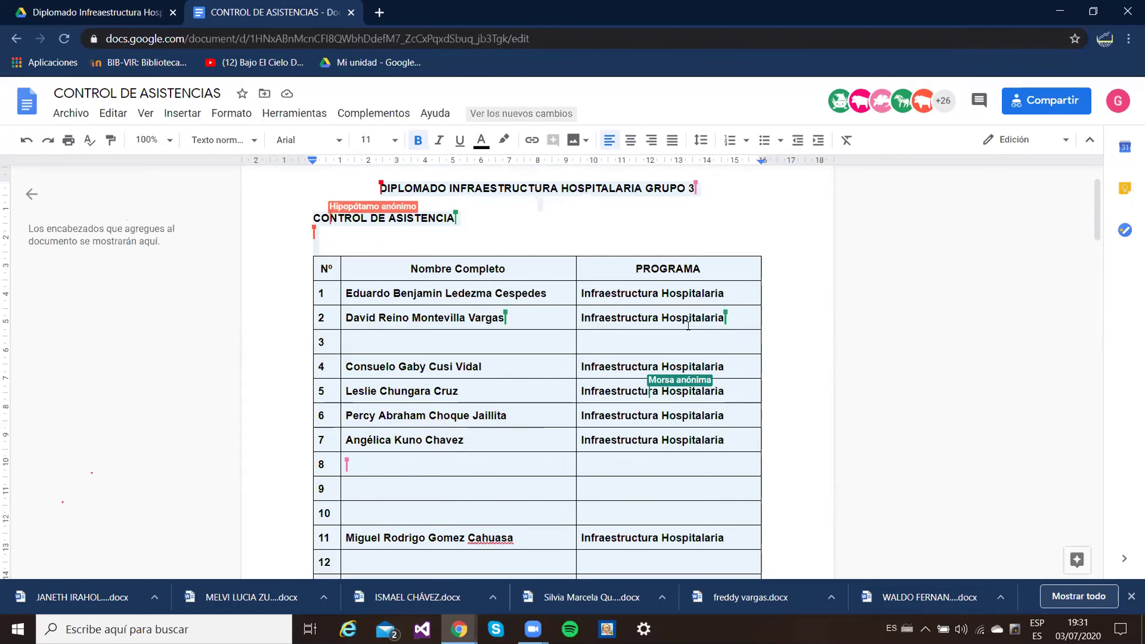
{"action": "scroll", "coordinate": [688, 326], "scroll_direction": "down", "scroll_amount": 1}
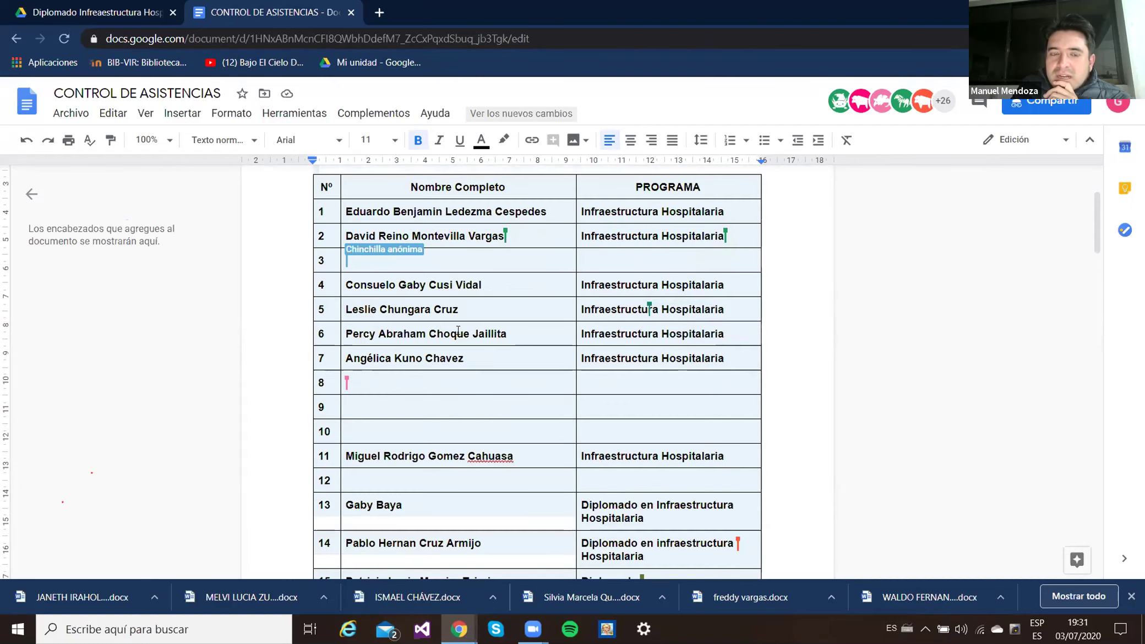
{"action": "left_click", "coordinate": [669, 272]}
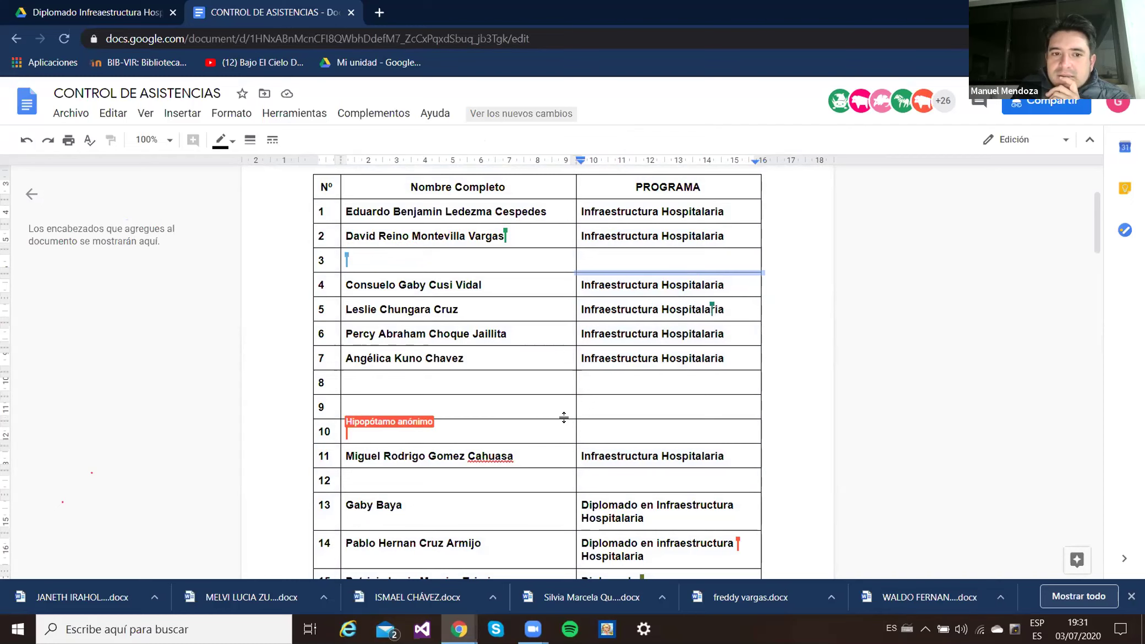
{"action": "scroll", "coordinate": [565, 418], "scroll_direction": "up", "scroll_amount": 2}
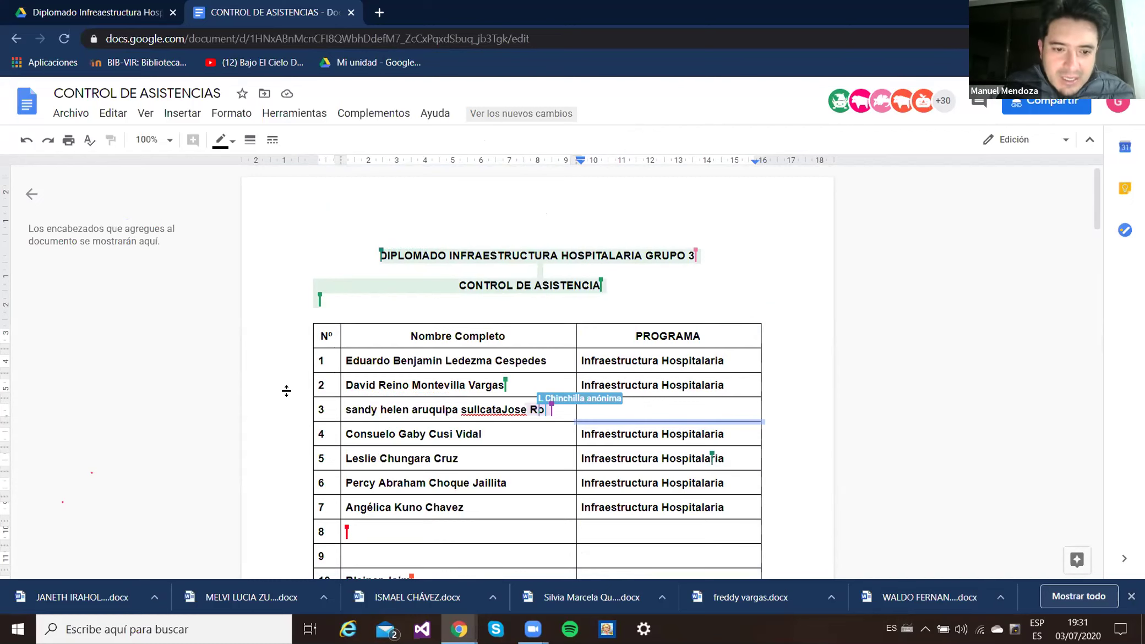
{"action": "scroll", "coordinate": [408, 487], "scroll_direction": "down", "scroll_amount": 1}
{"action": "scroll", "coordinate": [378, 512], "scroll_direction": "down", "scroll_amount": 20}
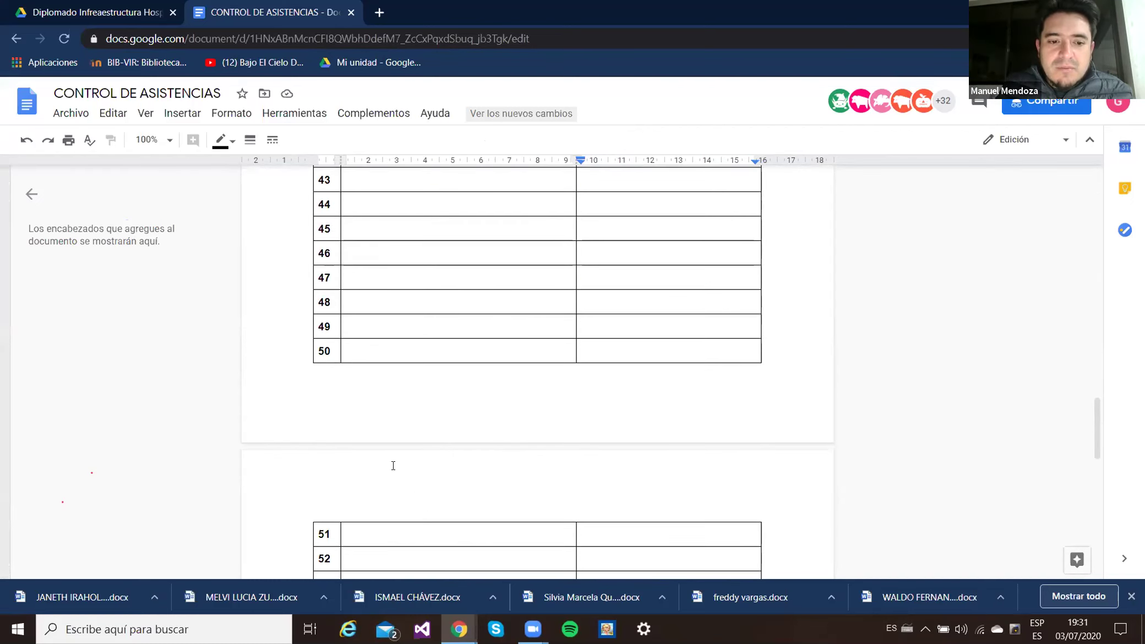
{"action": "scroll", "coordinate": [394, 466], "scroll_direction": "up", "scroll_amount": 10}
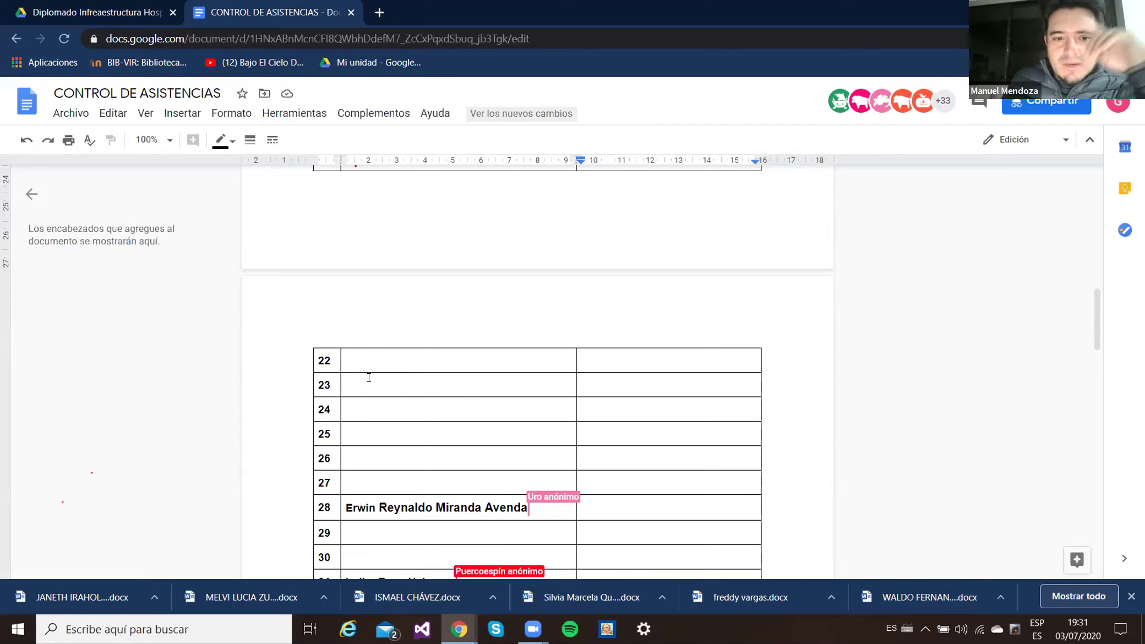
{"action": "left_click", "coordinate": [369, 379]}
{"action": "type", "text": "h"}
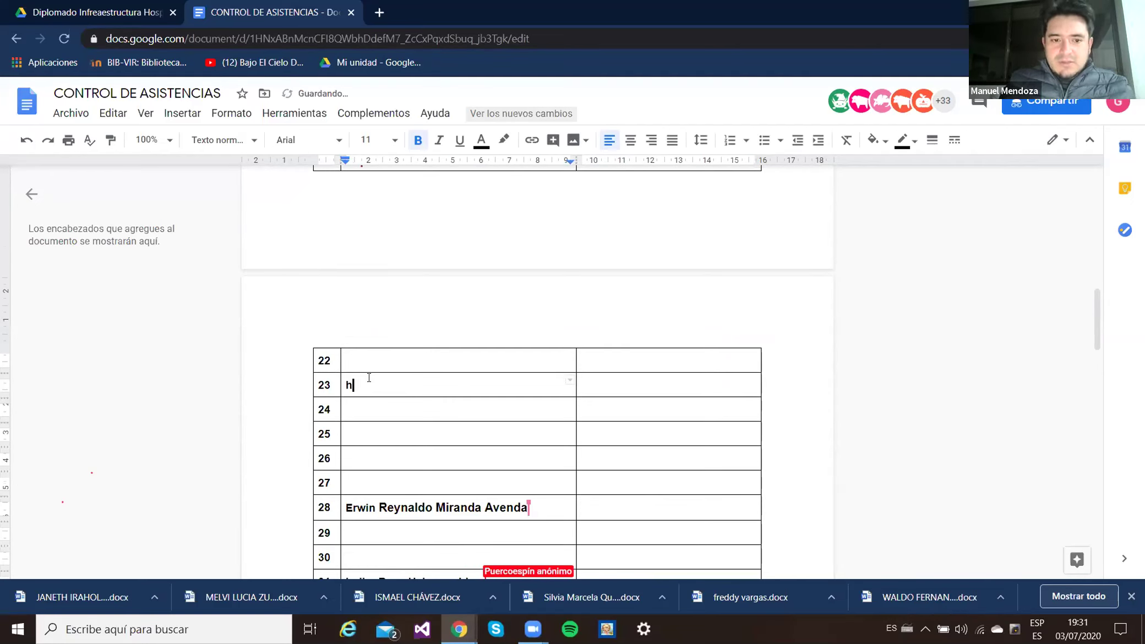
{"action": "key", "text": "BackSpace"}
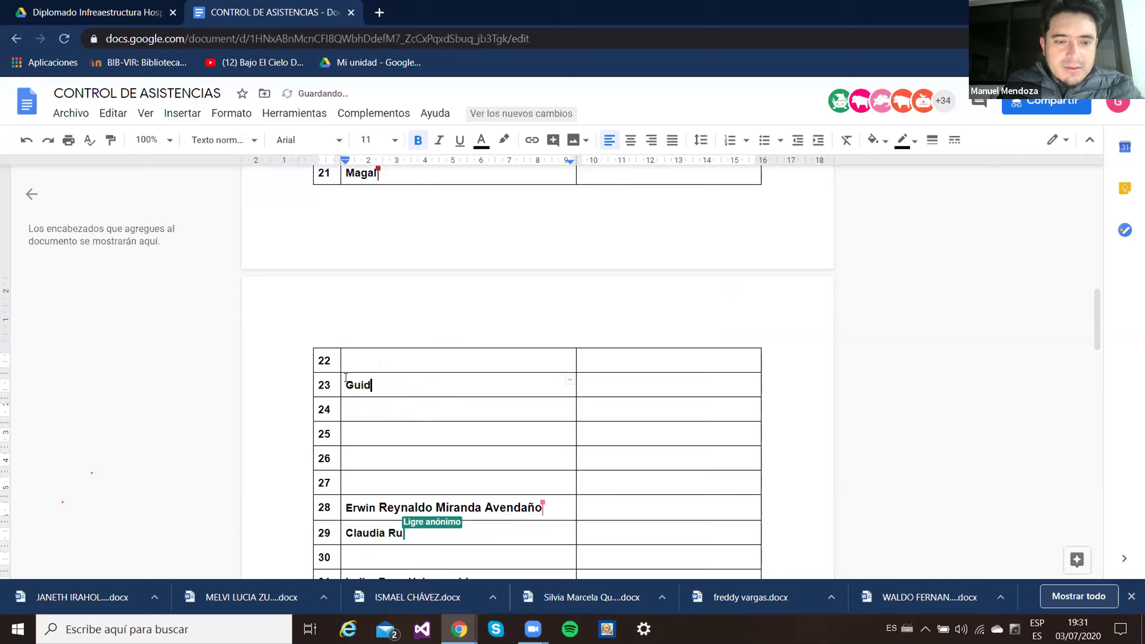
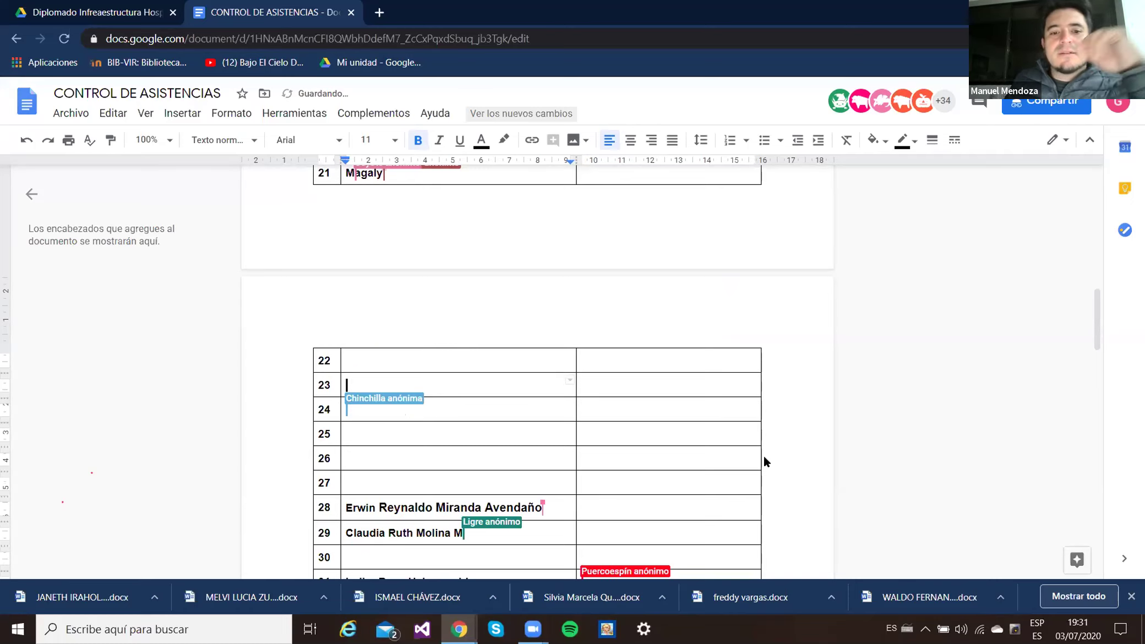
{"action": "scroll", "coordinate": [903, 429], "scroll_direction": "down", "scroll_amount": 10}
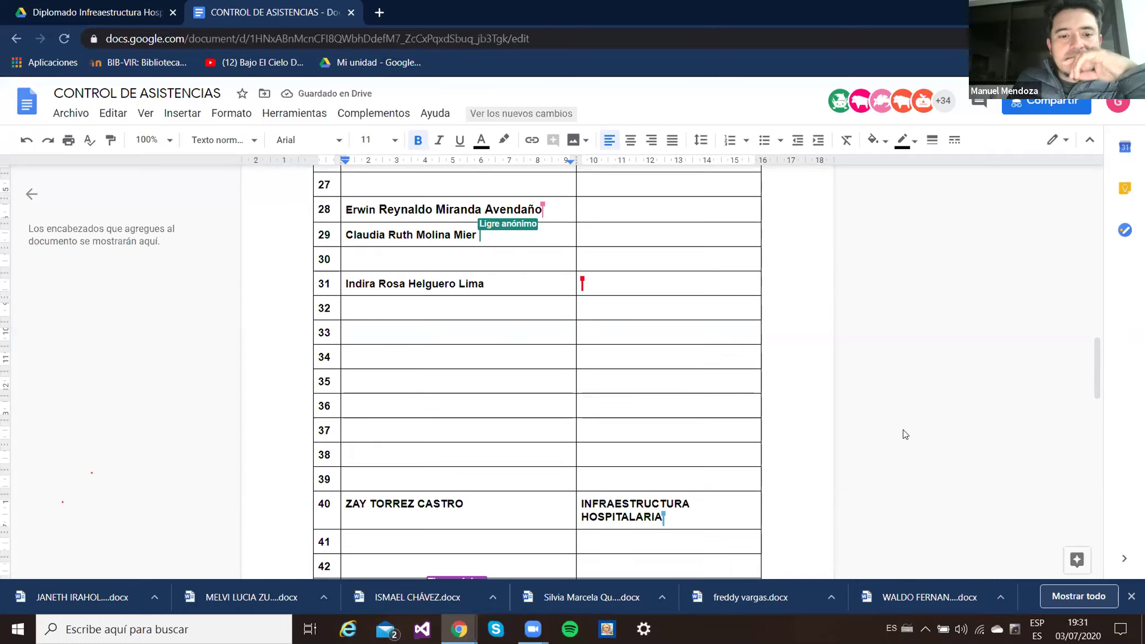
{"action": "scroll", "coordinate": [903, 431], "scroll_direction": "down", "scroll_amount": 5}
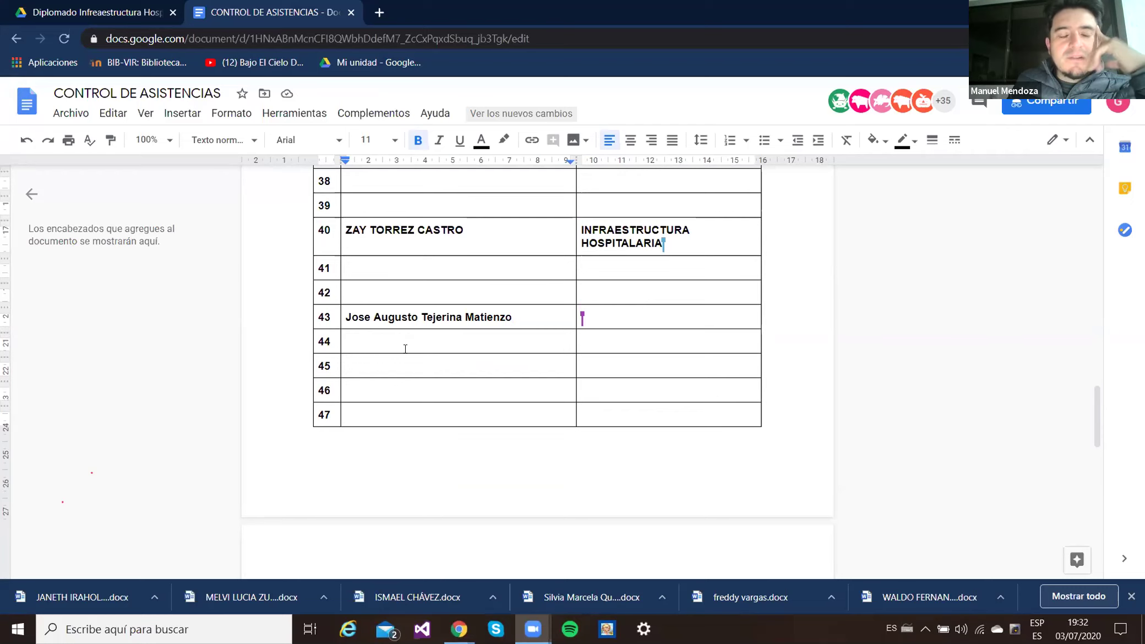
{"action": "scroll", "coordinate": [406, 348], "scroll_direction": "up", "scroll_amount": 9}
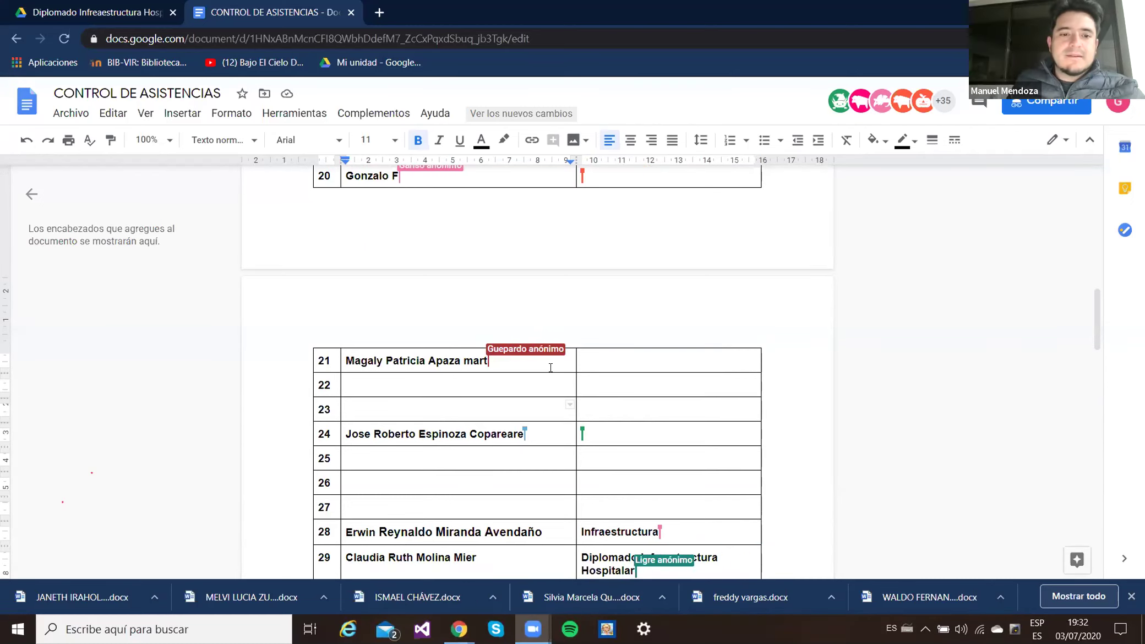
{"action": "scroll", "coordinate": [295, 292], "scroll_direction": "down", "scroll_amount": 4}
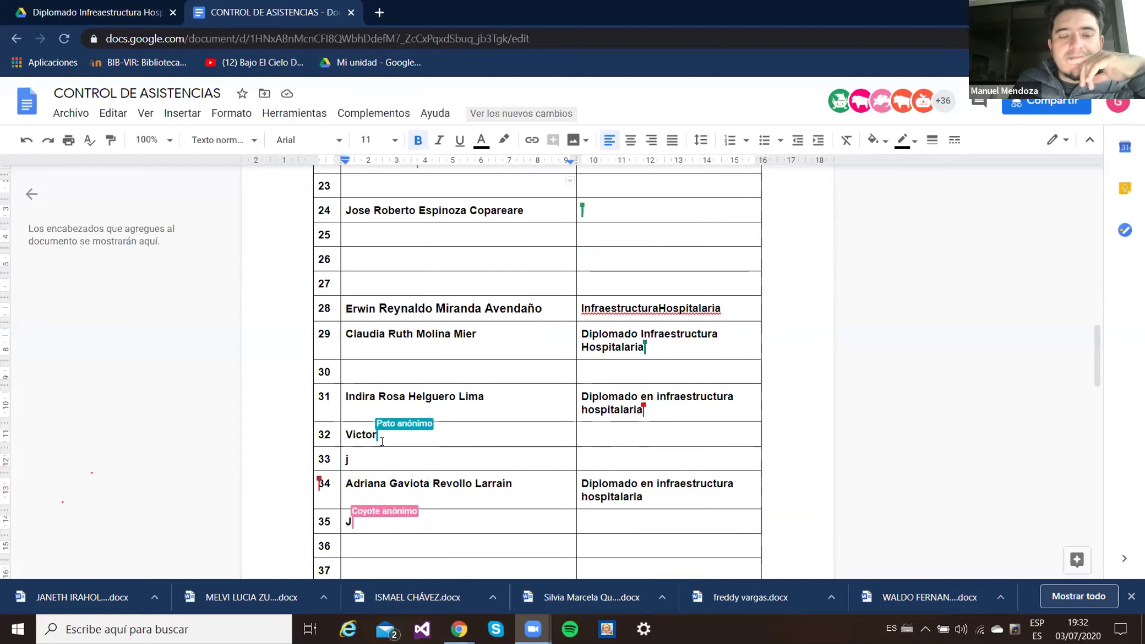
{"action": "scroll", "coordinate": [384, 441], "scroll_direction": "down", "scroll_amount": 3}
{"action": "scroll", "coordinate": [384, 441], "scroll_direction": "down", "scroll_amount": 2}
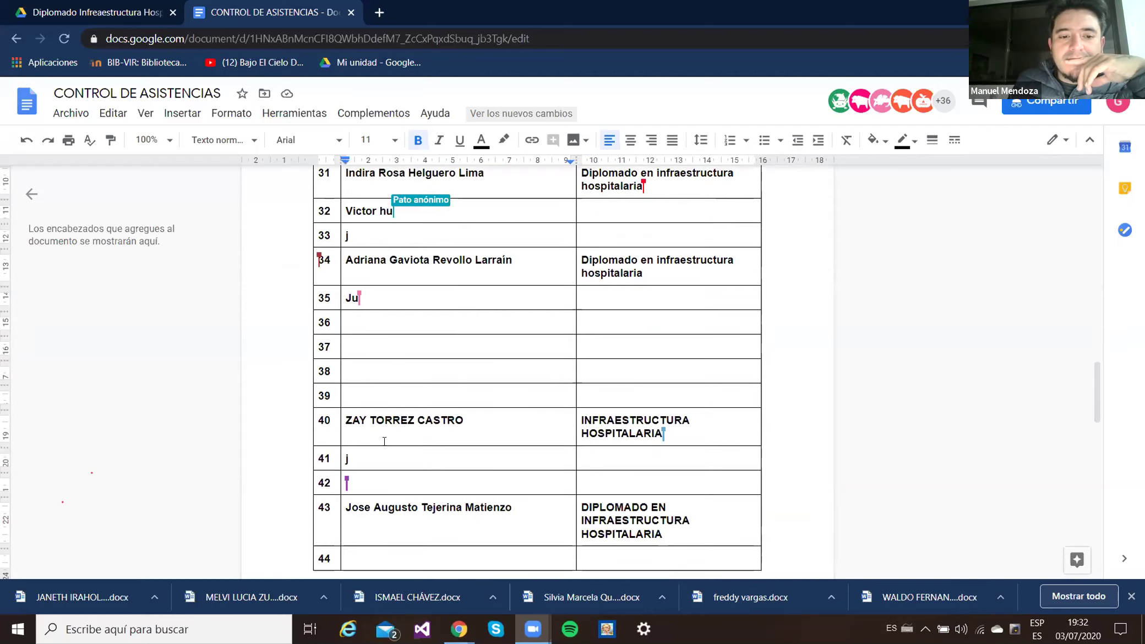
{"action": "scroll", "coordinate": [385, 441], "scroll_direction": "down", "scroll_amount": 3}
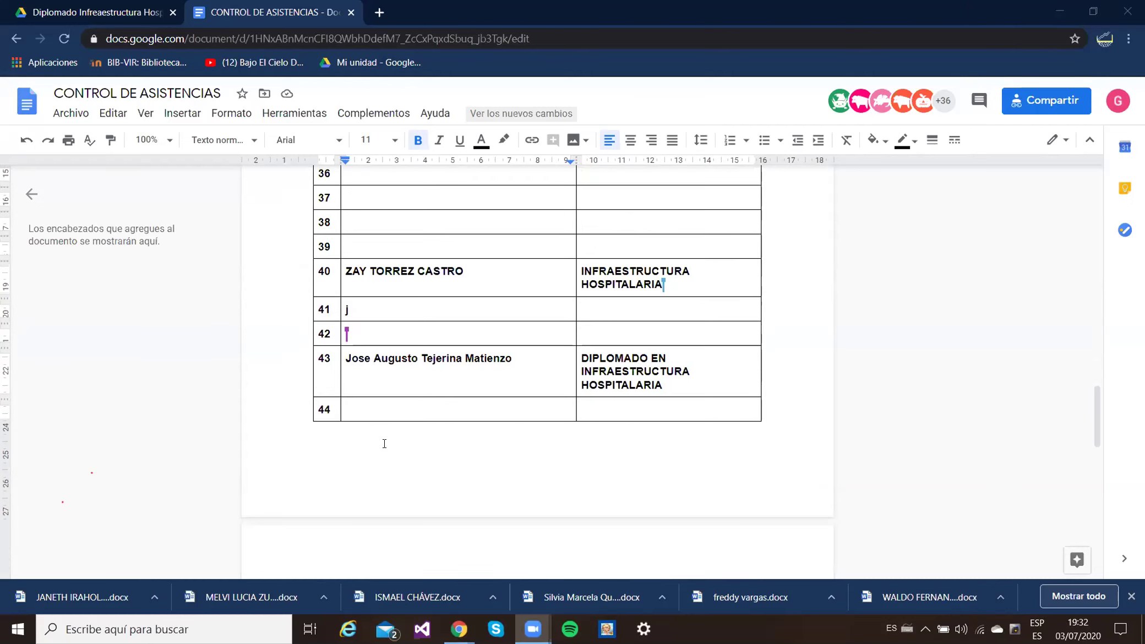
{"action": "scroll", "coordinate": [385, 444], "scroll_direction": "up", "scroll_amount": 9}
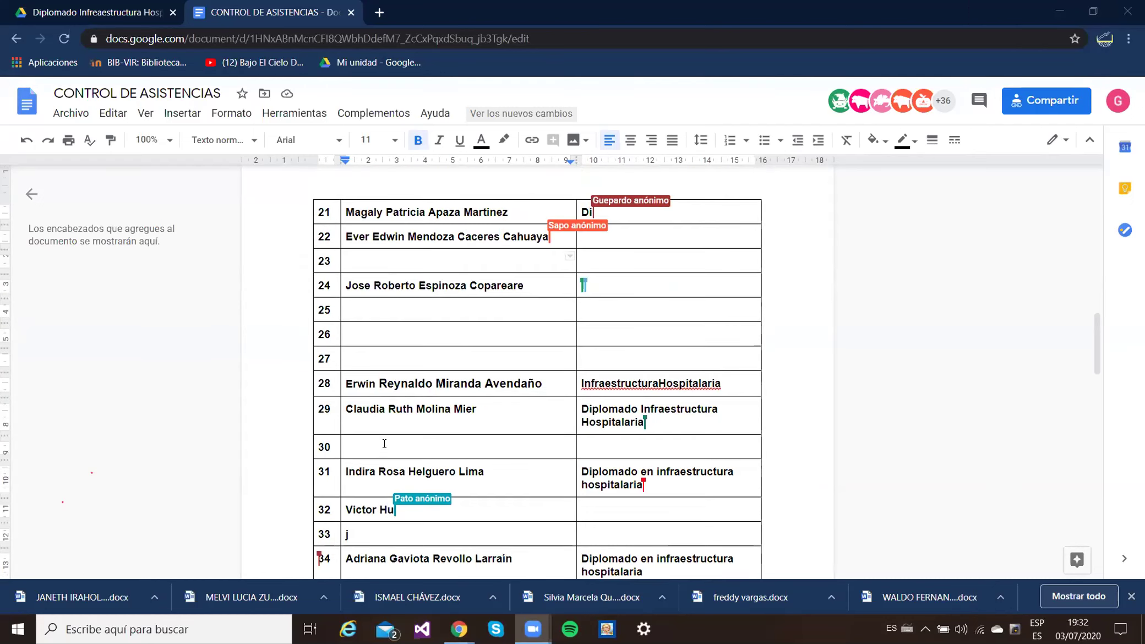
{"action": "scroll", "coordinate": [384, 444], "scroll_direction": "down", "scroll_amount": 12}
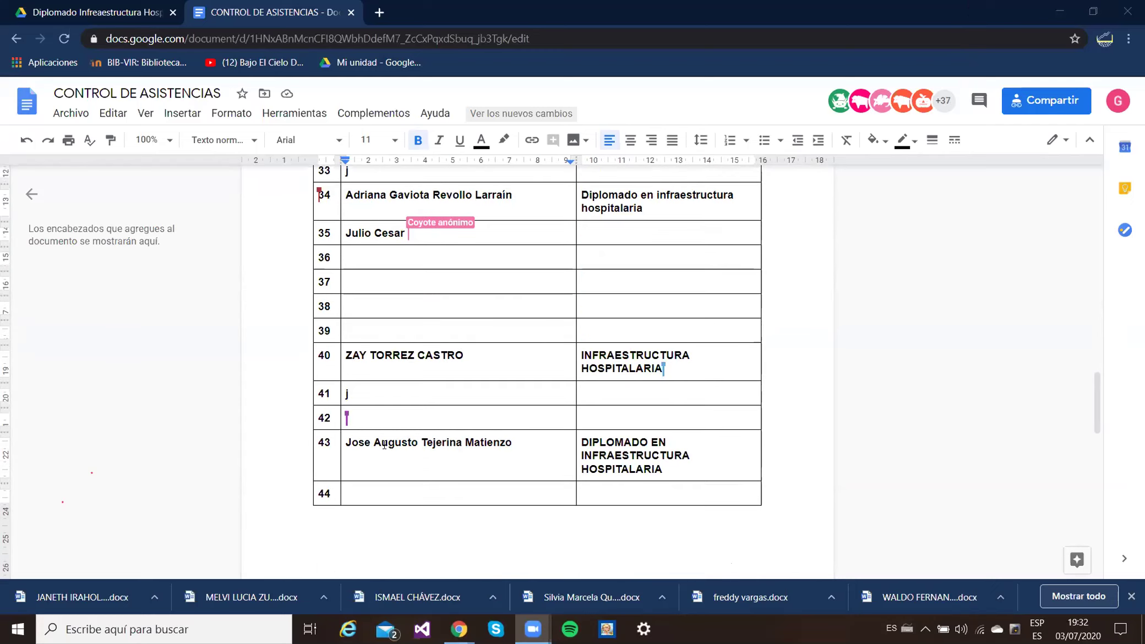
Place the caret in row 45's name cell and drag the Nº/Nombre Completo column border
{"action": "left_click_drag", "start_coordinate": [384, 457], "coordinate": [567, 460]}
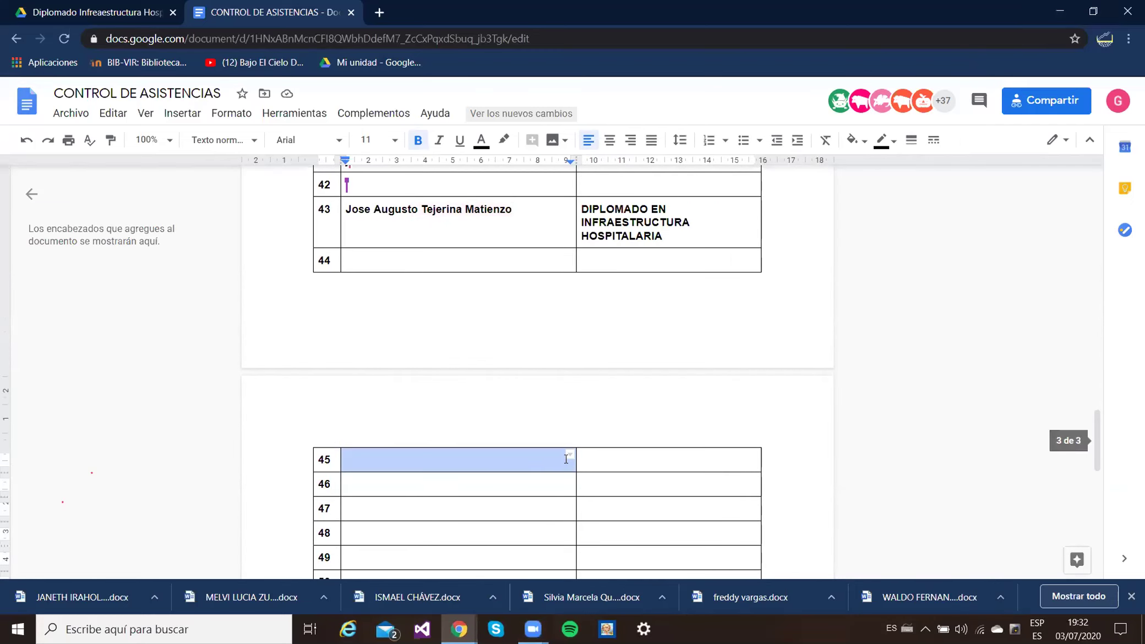
{"action": "left_click", "coordinate": [346, 459]}
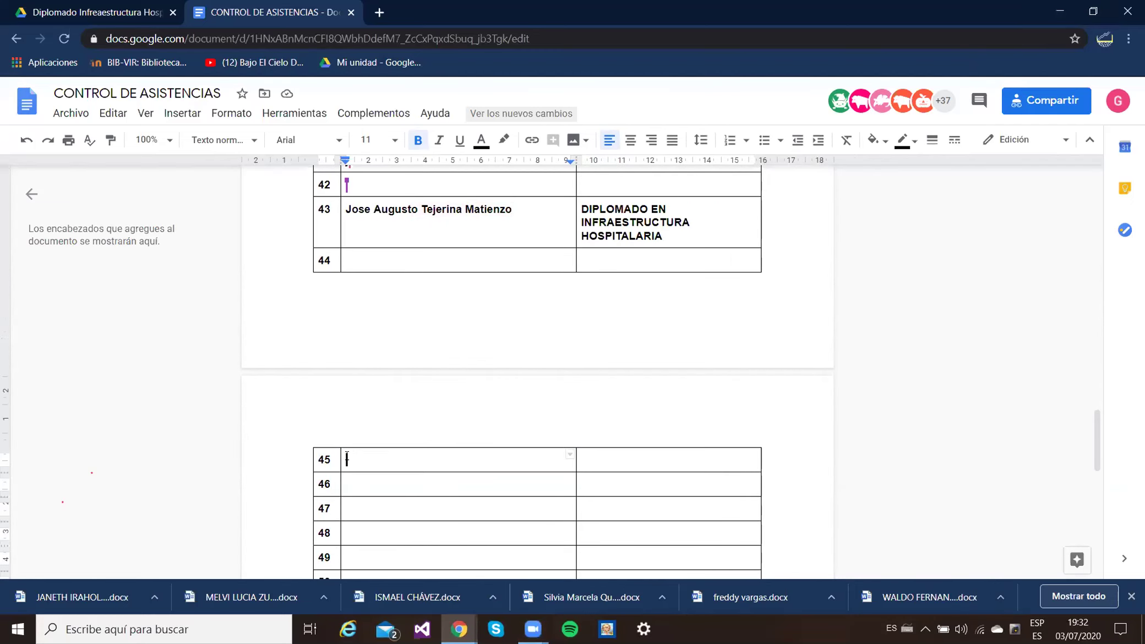
{"action": "left_click_drag", "start_coordinate": [430, 461], "coordinate": [344, 457]}
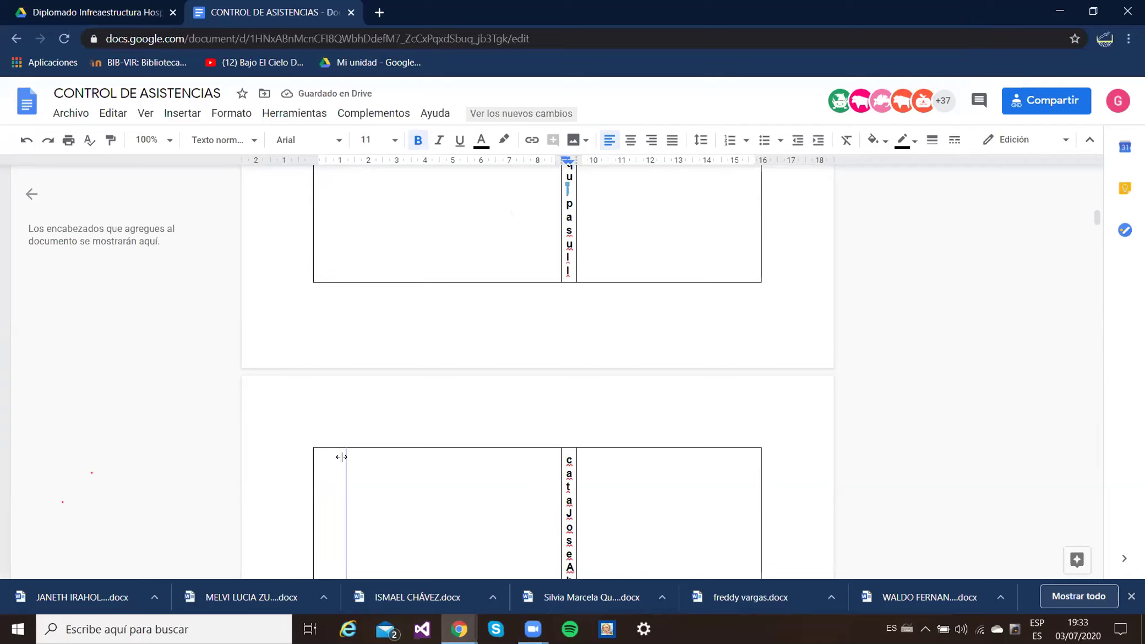
{"action": "left_click_drag", "start_coordinate": [342, 457], "coordinate": [345, 457]}
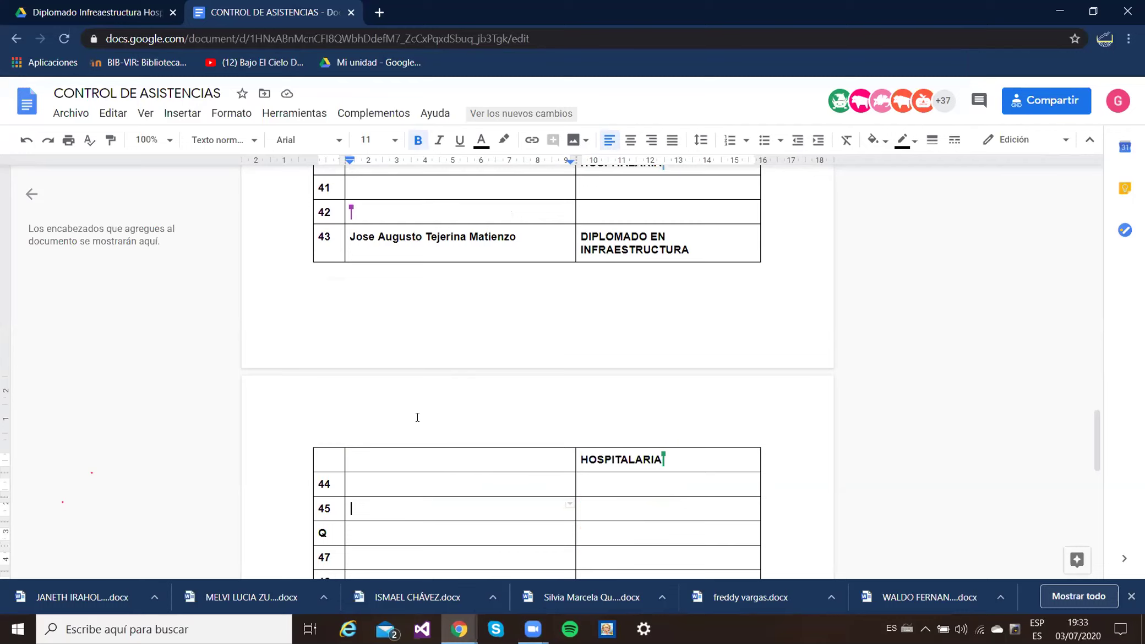
Replace the stray Q in row 46's number cell with 46, returning to row 45's name cell
{"action": "scroll", "coordinate": [401, 501], "scroll_direction": "down", "scroll_amount": 3}
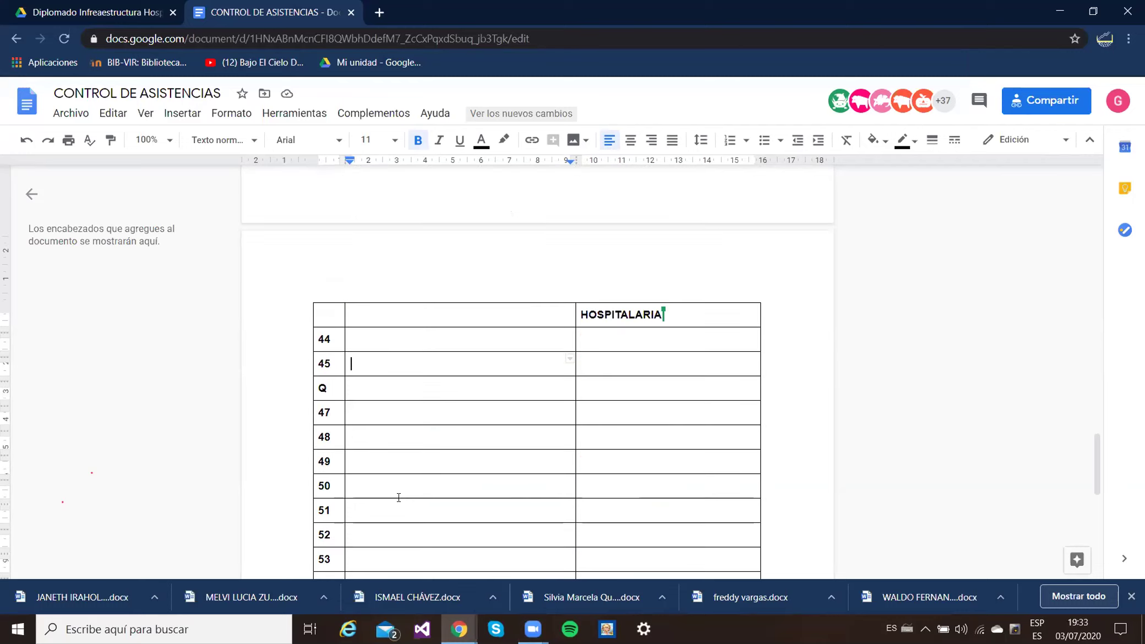
{"action": "left_click", "coordinate": [337, 387]}
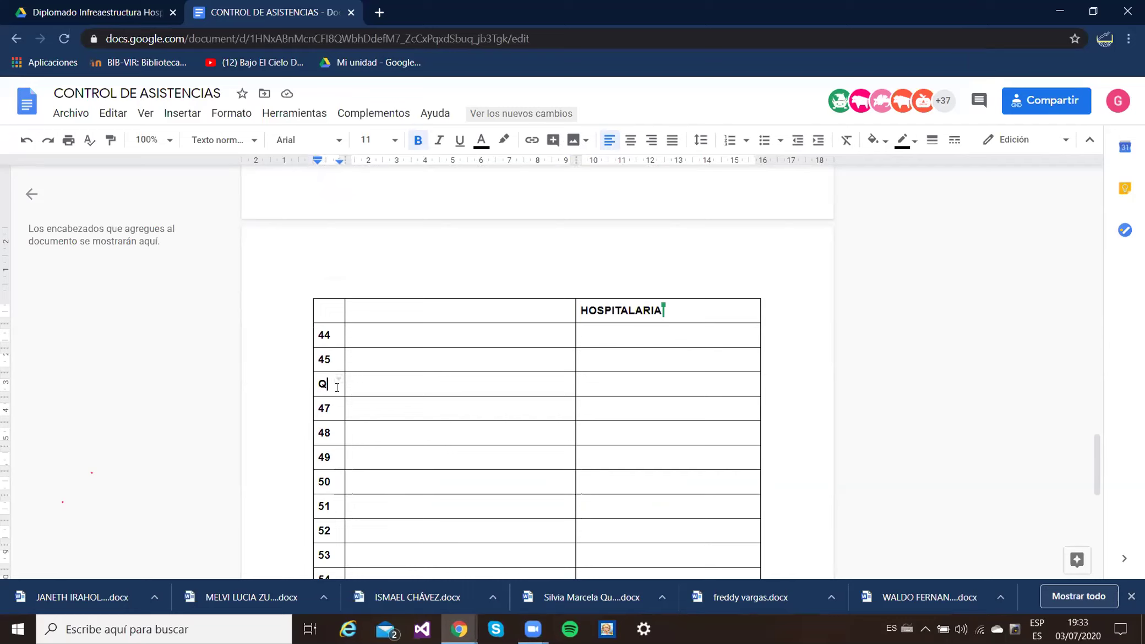
{"action": "key", "text": "BackSpace"}
{"action": "type", "text": "46"}
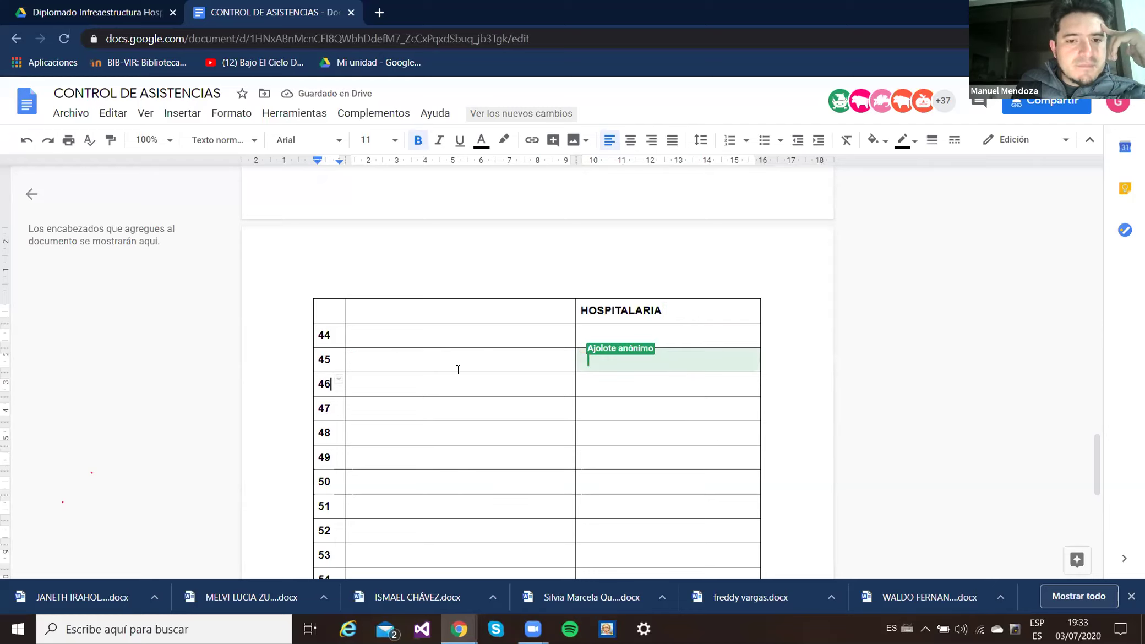
{"action": "left_click", "coordinate": [464, 352]}
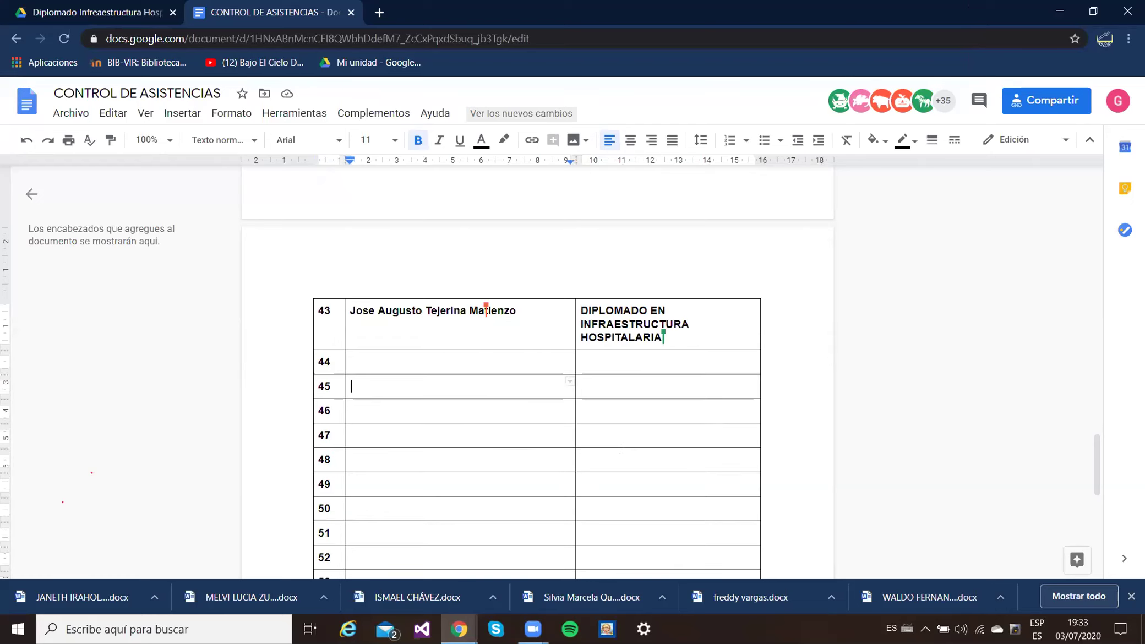
{"action": "scroll", "coordinate": [493, 418], "scroll_direction": "up", "scroll_amount": 20}
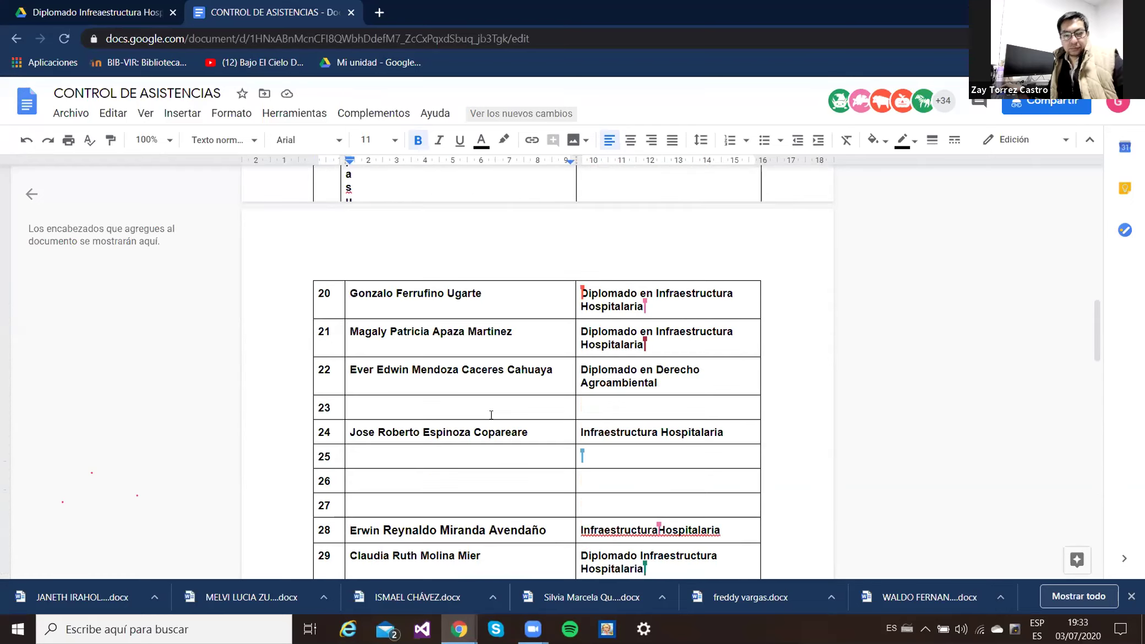
{"action": "scroll", "coordinate": [491, 415], "scroll_direction": "up", "scroll_amount": 15}
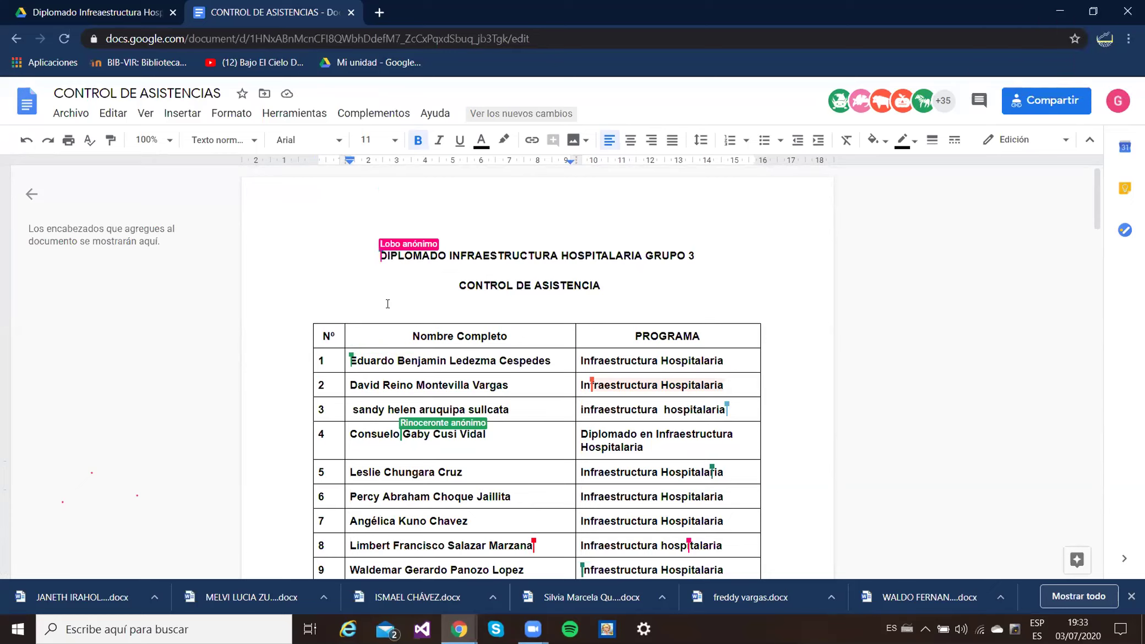
{"action": "key", "text": "XF86AudioLowerVolume"}
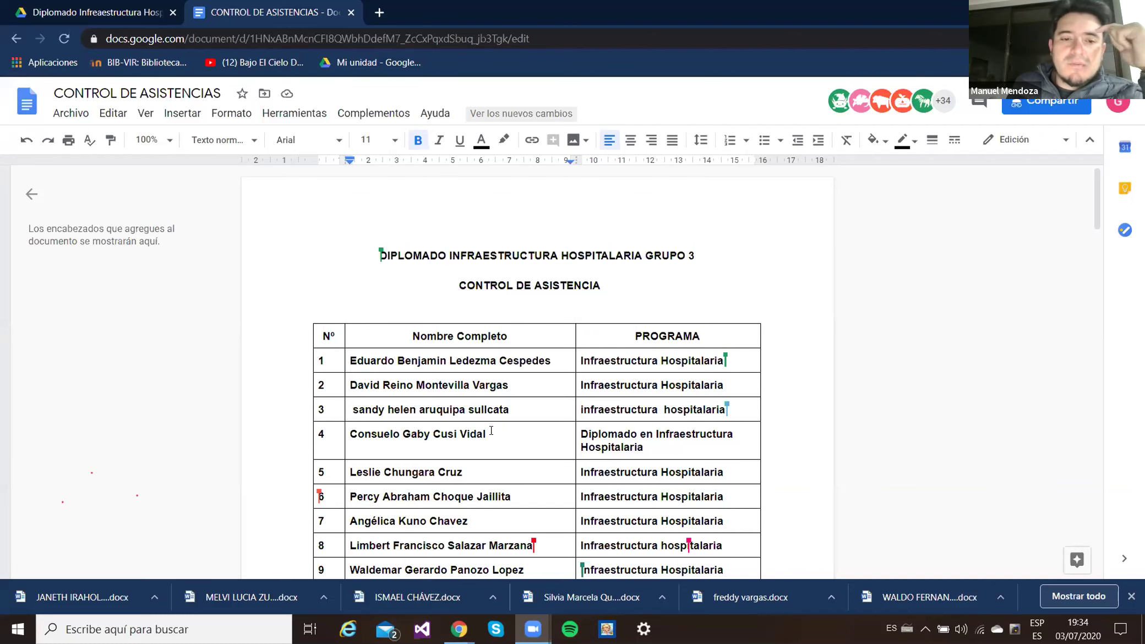
Look over the attendance table entries, then go back to the Moodle course page
{"action": "scroll", "coordinate": [483, 372], "scroll_direction": "down", "scroll_amount": 7}
{"action": "scroll", "coordinate": [470, 419], "scroll_direction": "down", "scroll_amount": 15}
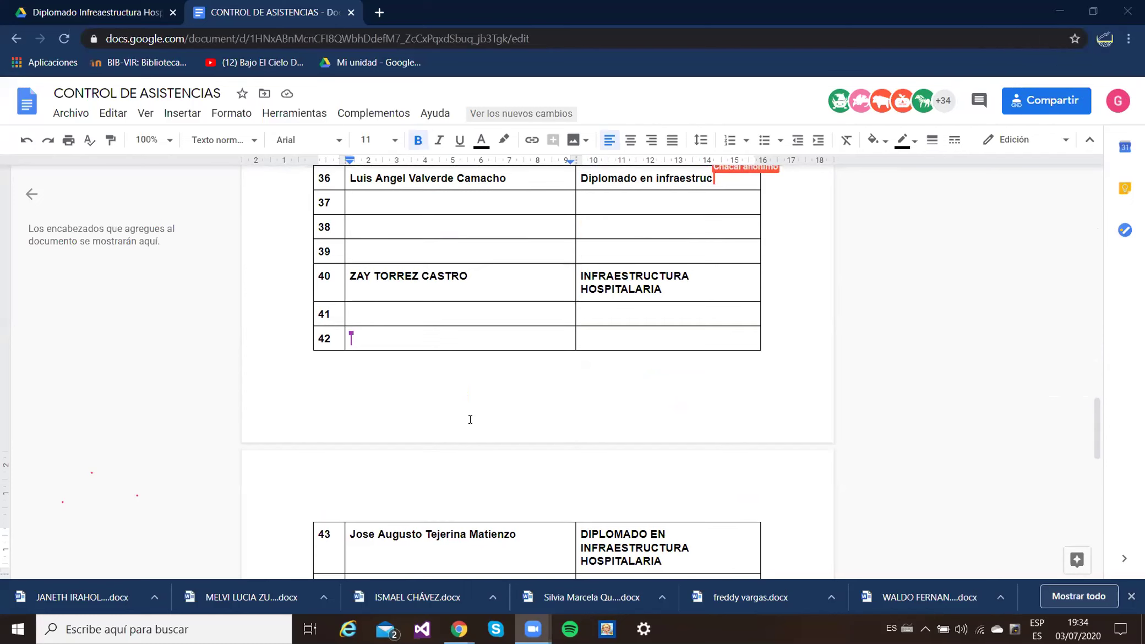
{"action": "scroll", "coordinate": [470, 419], "scroll_direction": "up", "scroll_amount": 1}
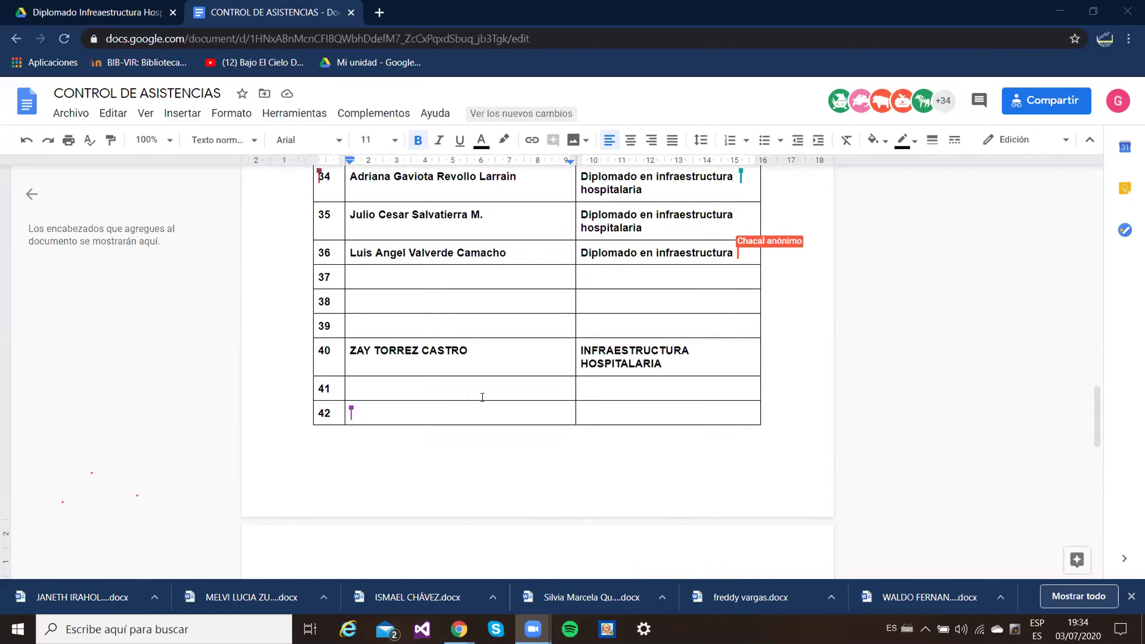
{"action": "scroll", "coordinate": [483, 398], "scroll_direction": "down", "scroll_amount": 10}
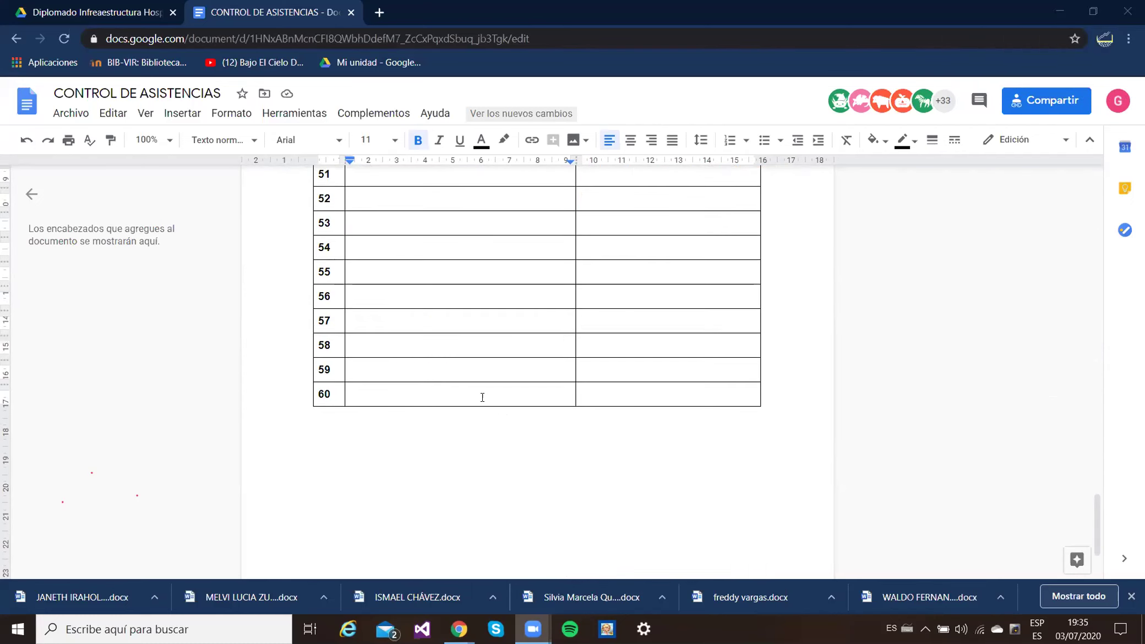
{"action": "scroll", "coordinate": [483, 397], "scroll_direction": "up", "scroll_amount": 5}
{"action": "scroll", "coordinate": [482, 397], "scroll_direction": "up", "scroll_amount": 2}
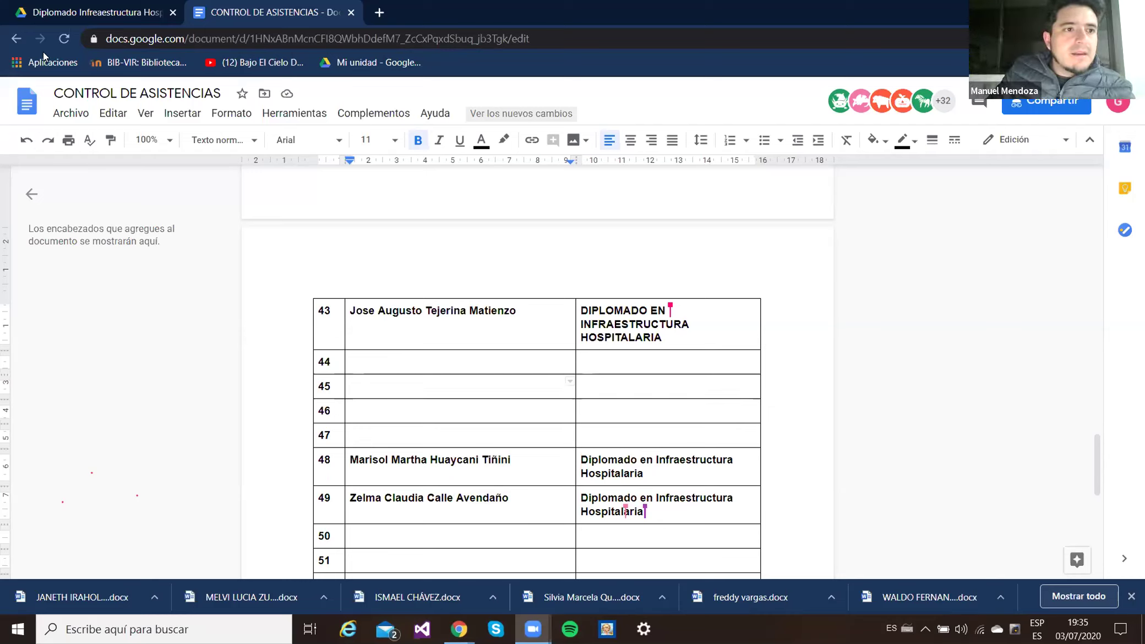
{"action": "left_click", "coordinate": [17, 38]}
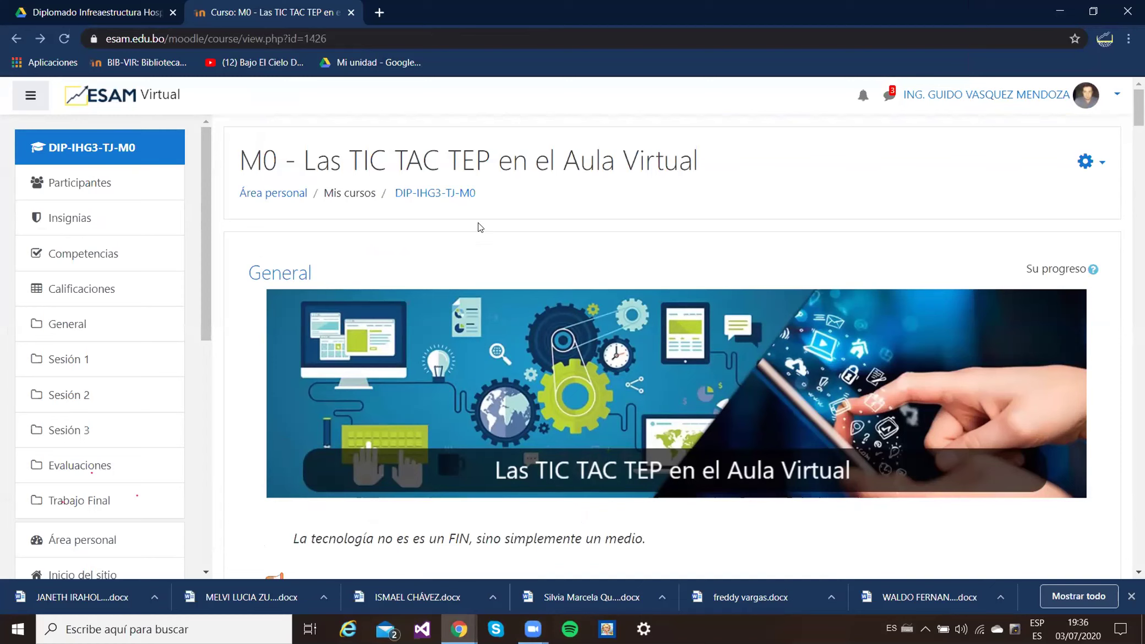
Highlight Sesión 1's Recomendaciones heading and follow the 'aquí' link in 'Llenar control de asistencias'
{"action": "scroll", "coordinate": [360, 232], "scroll_direction": "down", "scroll_amount": 3}
{"action": "scroll", "coordinate": [330, 237], "scroll_direction": "down", "scroll_amount": 4}
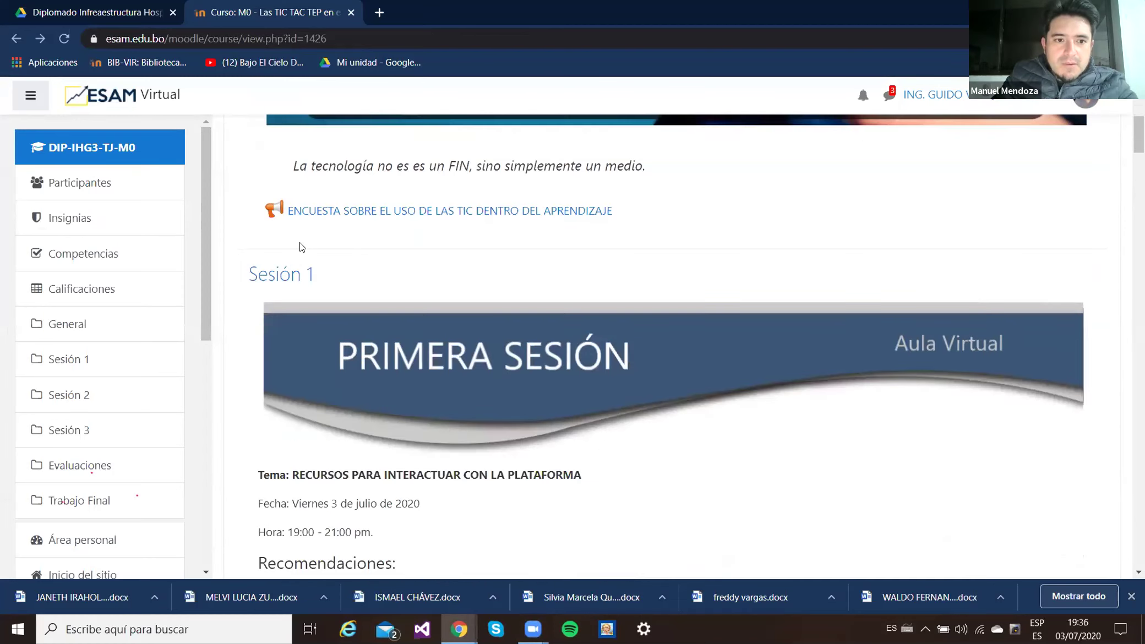
{"action": "scroll", "coordinate": [336, 259], "scroll_direction": "down", "scroll_amount": 2}
{"action": "scroll", "coordinate": [325, 286], "scroll_direction": "down", "scroll_amount": 4}
{"action": "left_click_drag", "start_coordinate": [396, 269], "coordinate": [245, 268]}
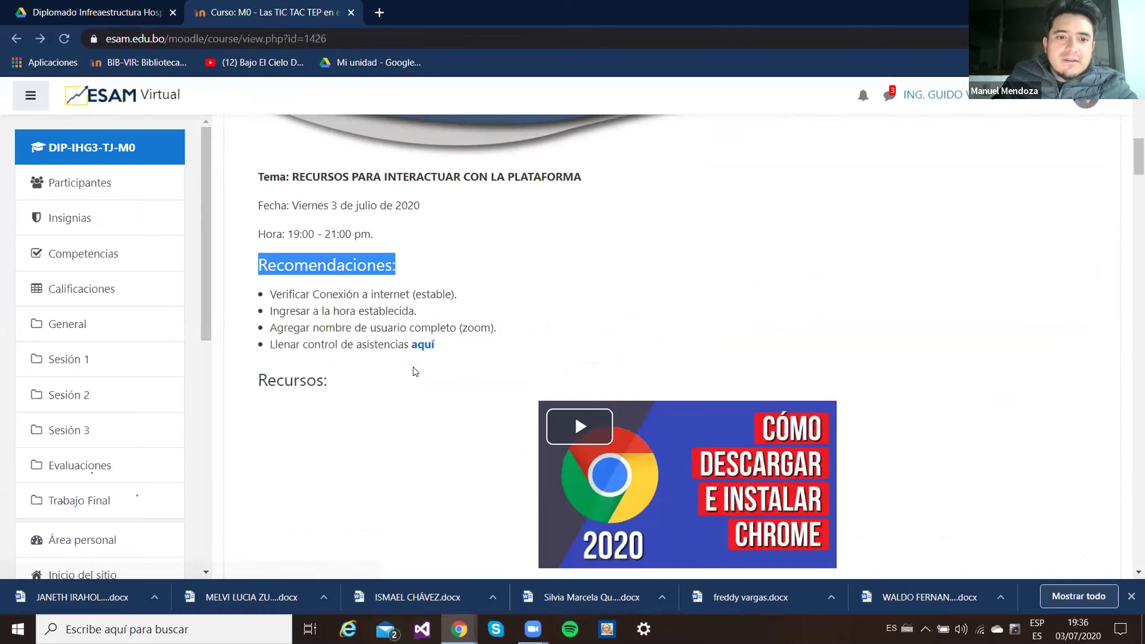
{"action": "left_click", "coordinate": [422, 346]}
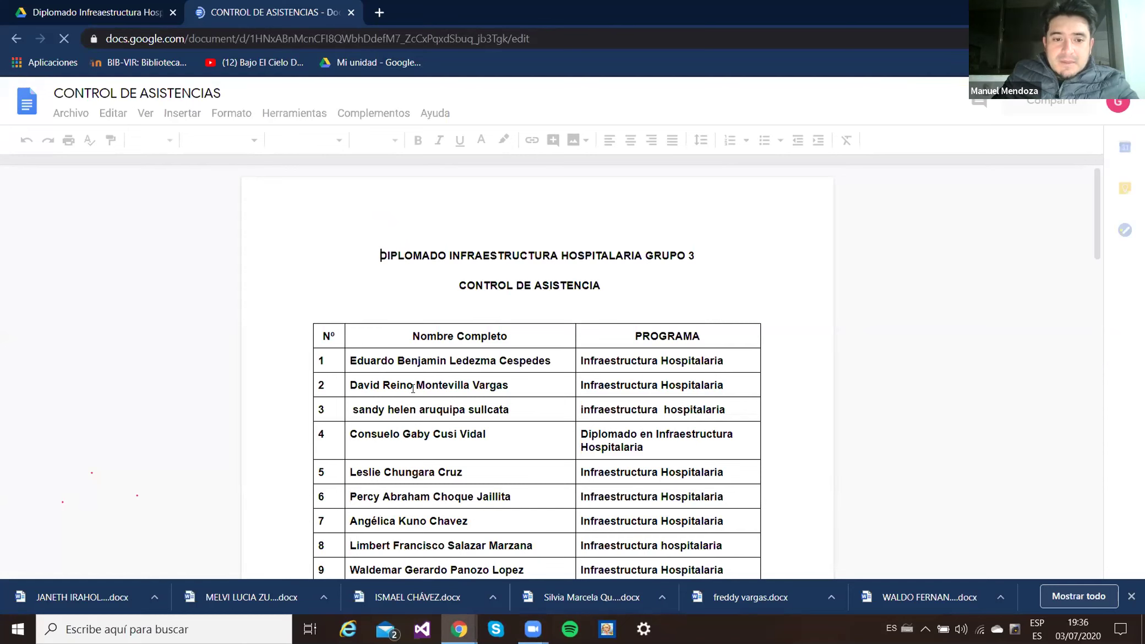
{"action": "scroll", "coordinate": [413, 389], "scroll_direction": "down", "scroll_amount": 10}
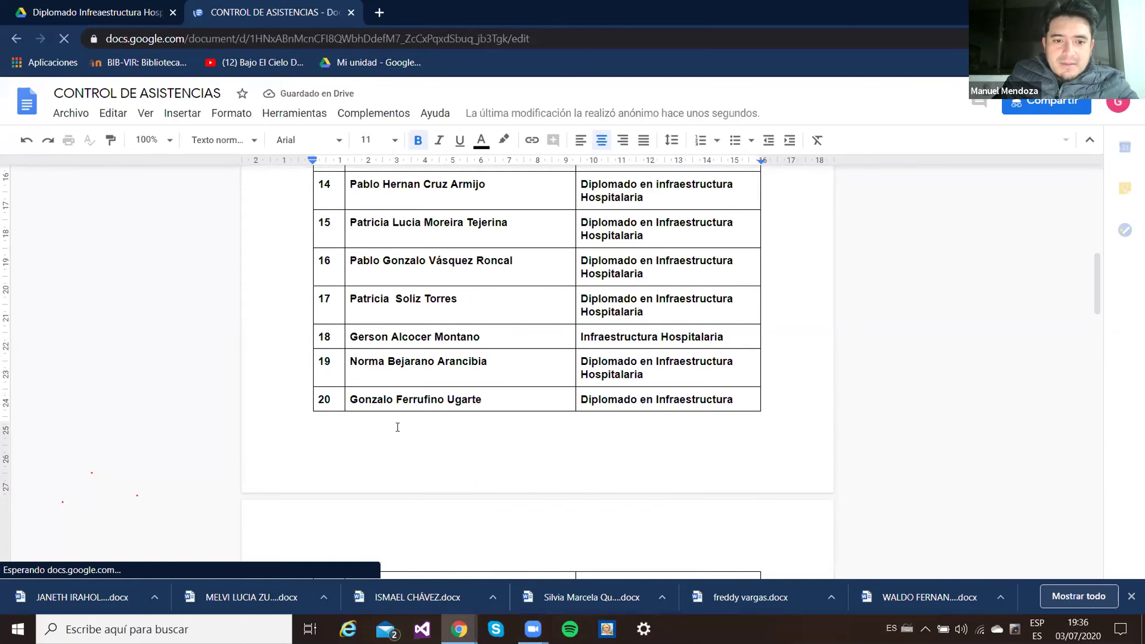
{"action": "scroll", "coordinate": [405, 435], "scroll_direction": "down", "scroll_amount": 10}
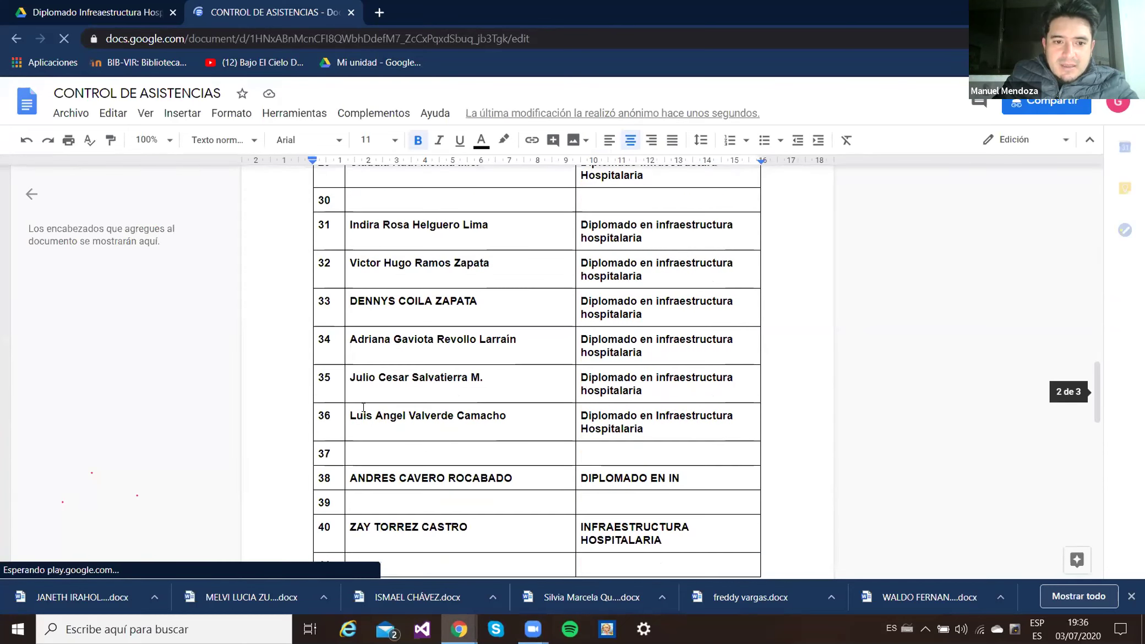
{"action": "scroll", "coordinate": [363, 408], "scroll_direction": "down", "scroll_amount": 4}
{"action": "left_click", "coordinate": [360, 336]}
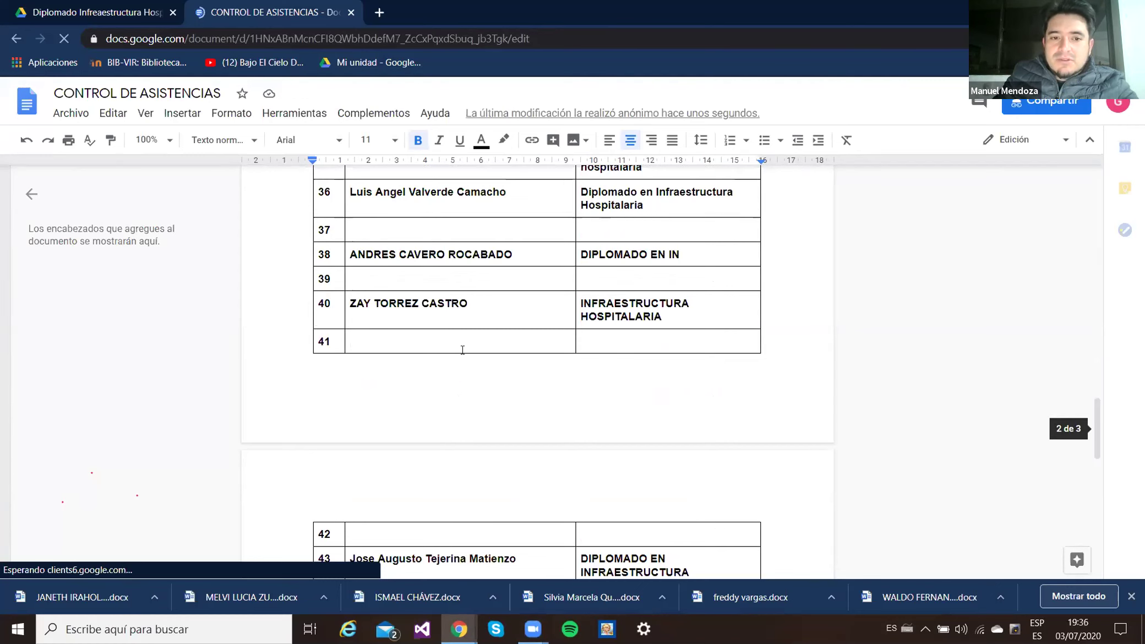
{"action": "scroll", "coordinate": [657, 346], "scroll_direction": "down", "scroll_amount": 1}
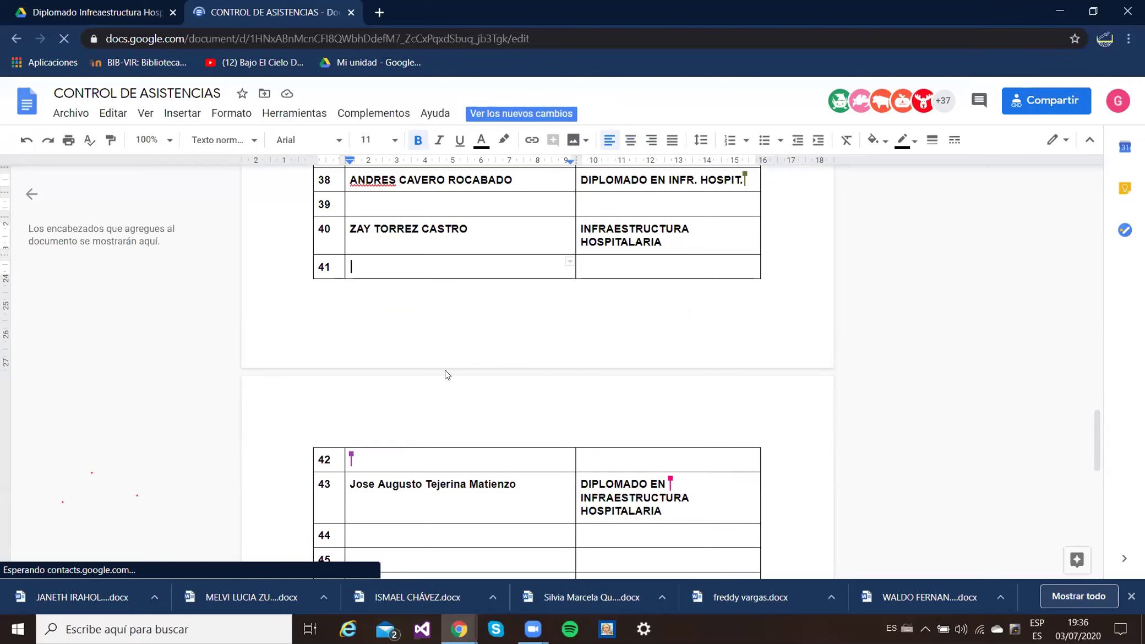
{"action": "scroll", "coordinate": [446, 369], "scroll_direction": "up", "scroll_amount": 4}
{"action": "scroll", "coordinate": [446, 371], "scroll_direction": "up", "scroll_amount": 13}
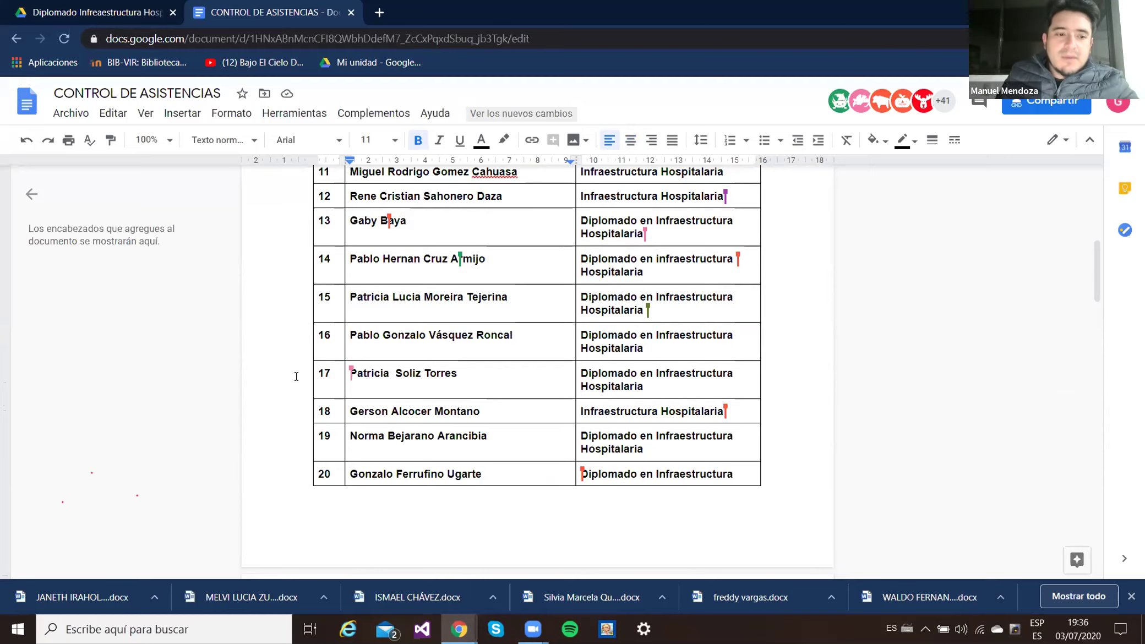
{"action": "scroll", "coordinate": [97, 438], "scroll_direction": "up", "scroll_amount": 2}
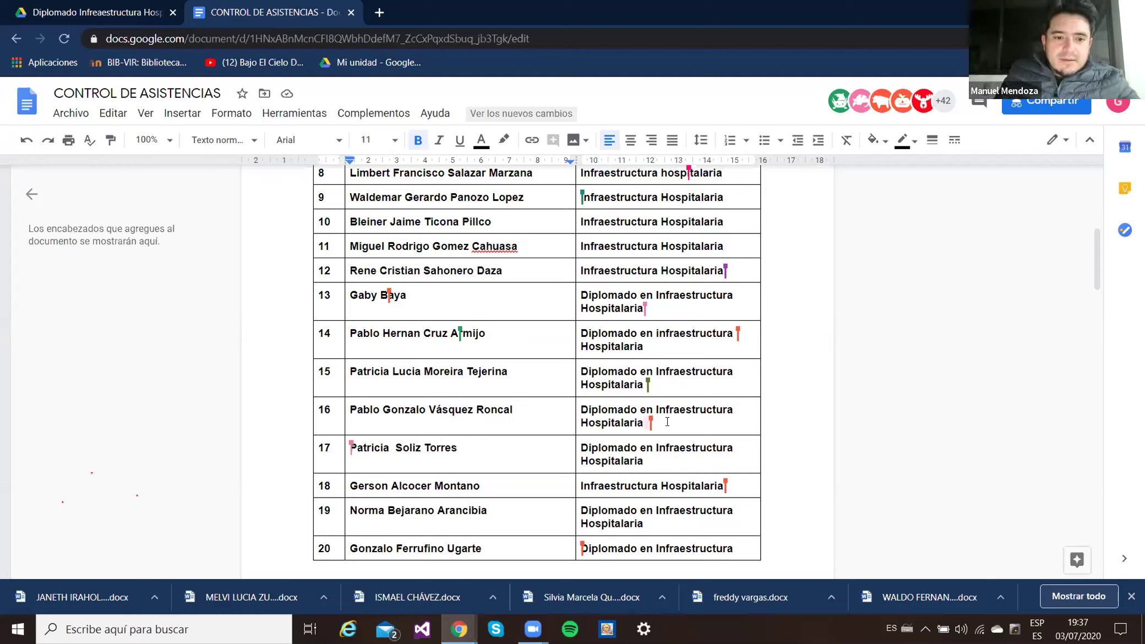
{"action": "scroll", "coordinate": [478, 379], "scroll_direction": "up", "scroll_amount": 3}
{"action": "scroll", "coordinate": [478, 379], "scroll_direction": "up", "scroll_amount": 4}
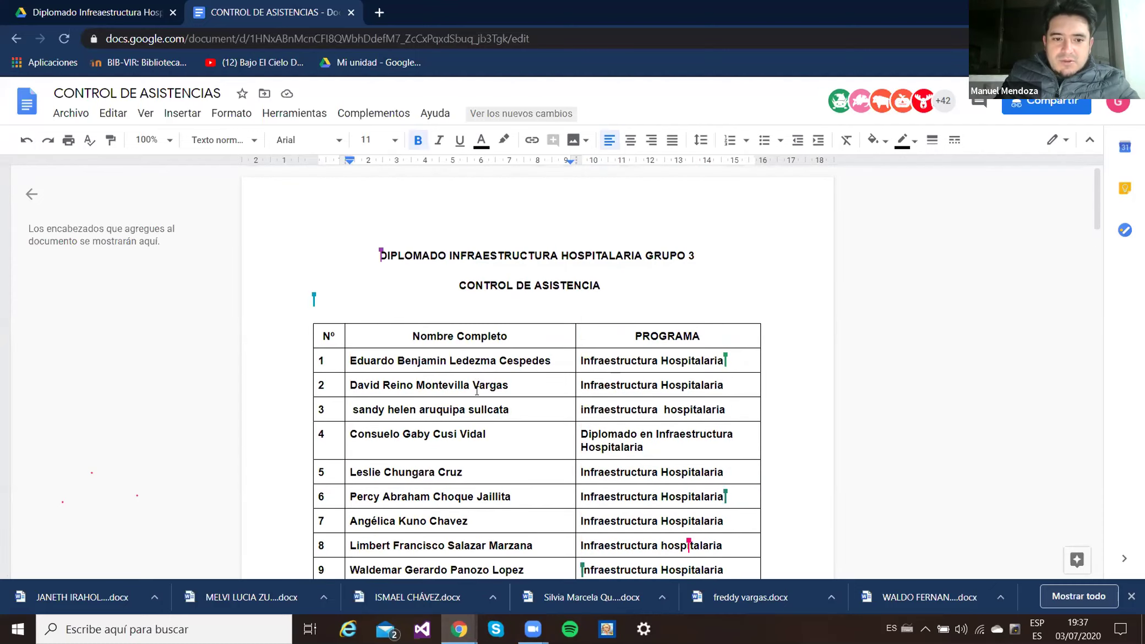
{"action": "scroll", "coordinate": [477, 391], "scroll_direction": "down", "scroll_amount": 17}
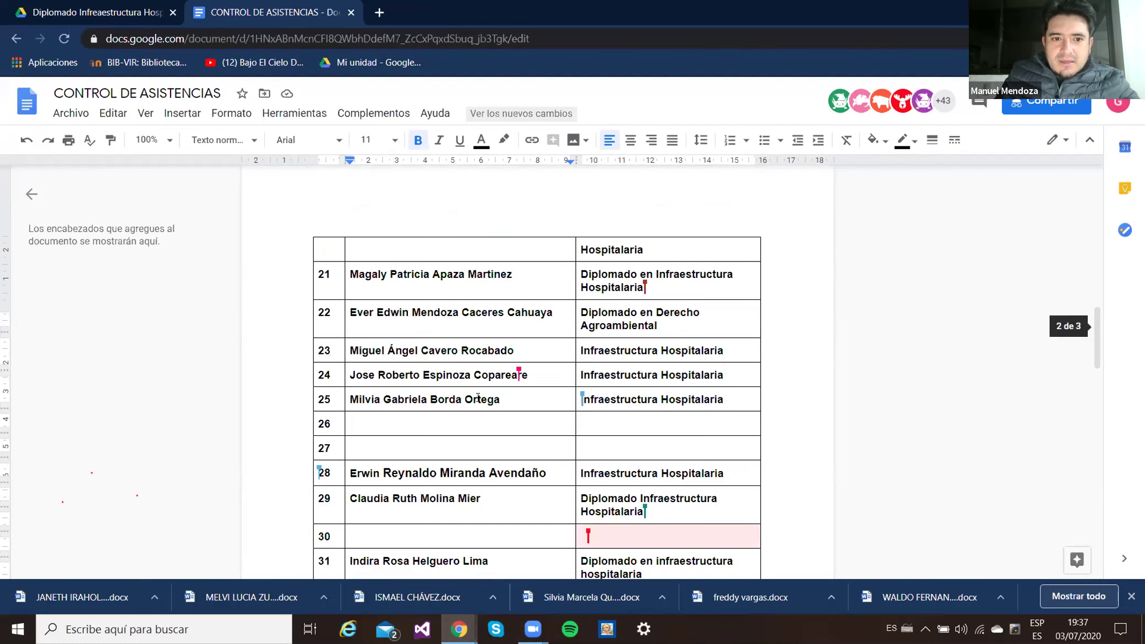
{"action": "scroll", "coordinate": [478, 398], "scroll_direction": "down", "scroll_amount": 3}
{"action": "scroll", "coordinate": [478, 399], "scroll_direction": "down", "scroll_amount": 3}
{"action": "scroll", "coordinate": [478, 400], "scroll_direction": "down", "scroll_amount": 13}
{"action": "scroll", "coordinate": [478, 401], "scroll_direction": "down", "scroll_amount": 1}
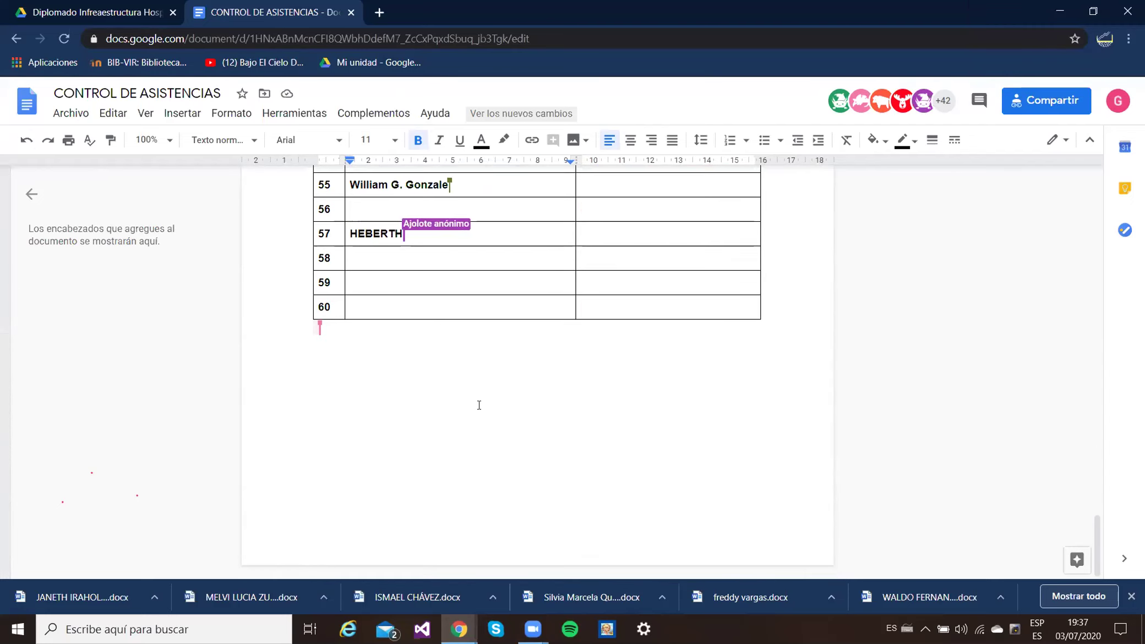
{"action": "scroll", "coordinate": [479, 404], "scroll_direction": "up", "scroll_amount": 3}
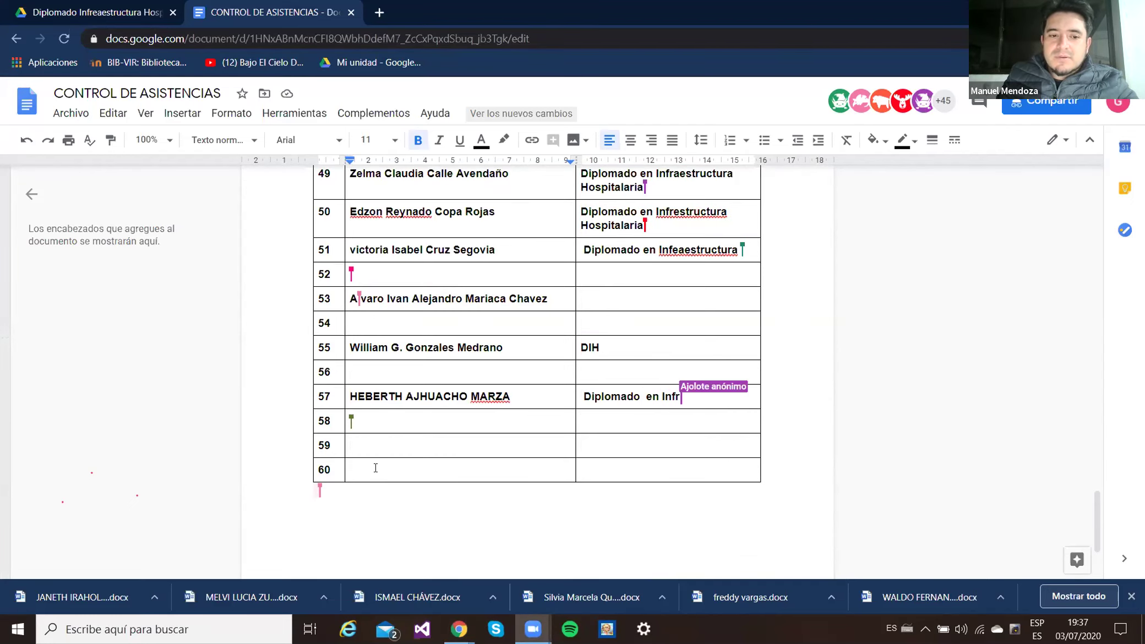
{"action": "scroll", "coordinate": [375, 462], "scroll_direction": "down", "scroll_amount": 2}
{"action": "scroll", "coordinate": [493, 463], "scroll_direction": "up", "scroll_amount": 4}
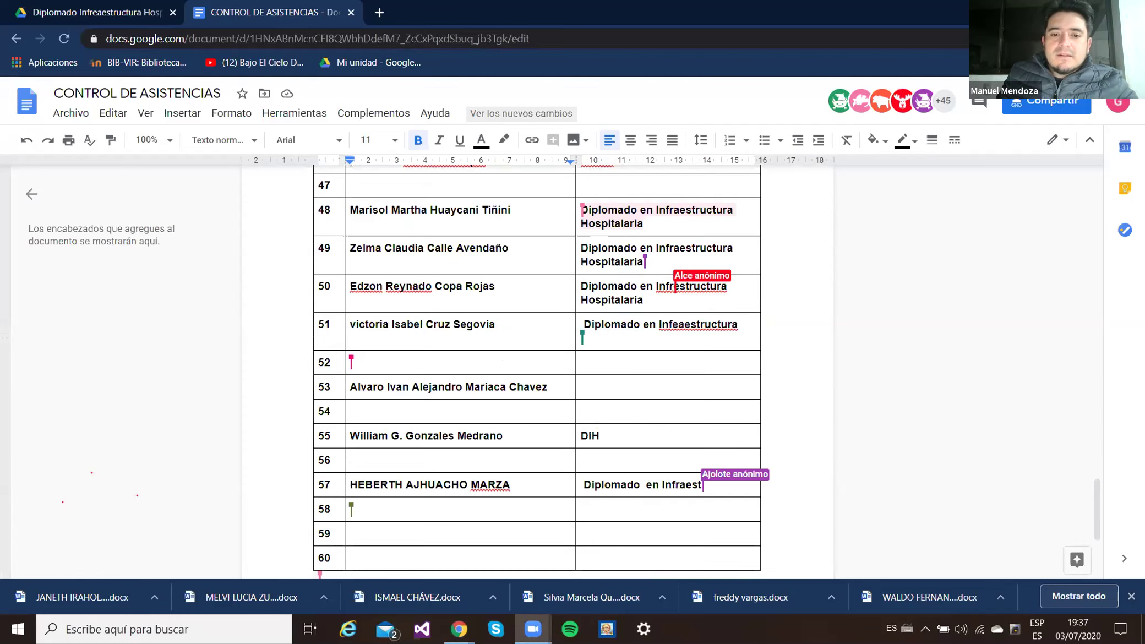
{"action": "scroll", "coordinate": [417, 377], "scroll_direction": "up", "scroll_amount": 2}
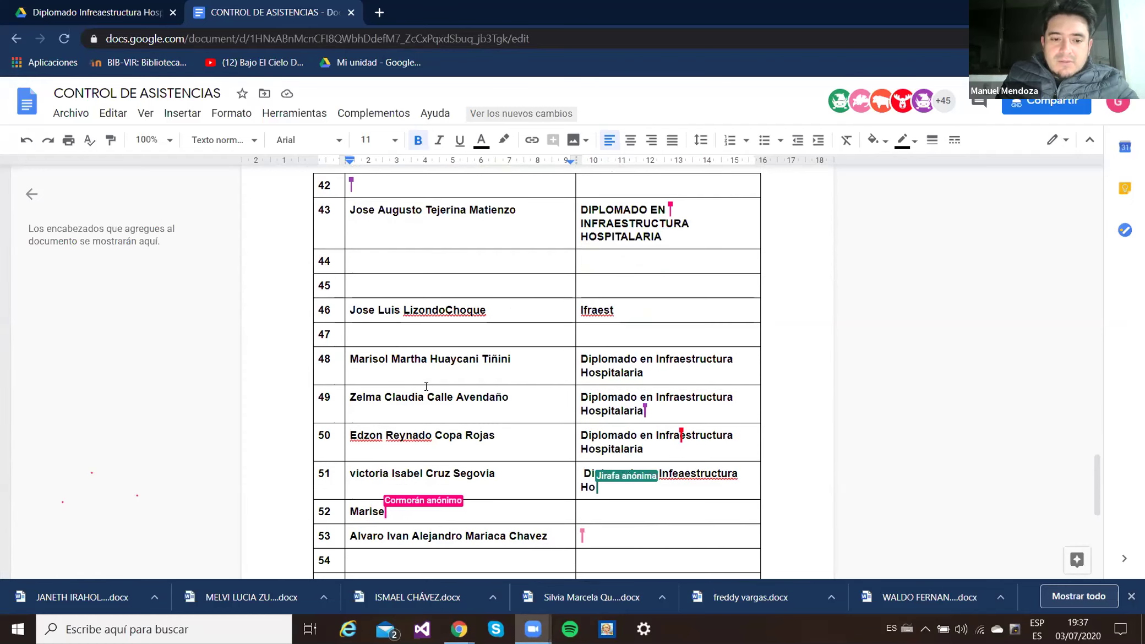
{"action": "scroll", "coordinate": [459, 513], "scroll_direction": "up", "scroll_amount": 1}
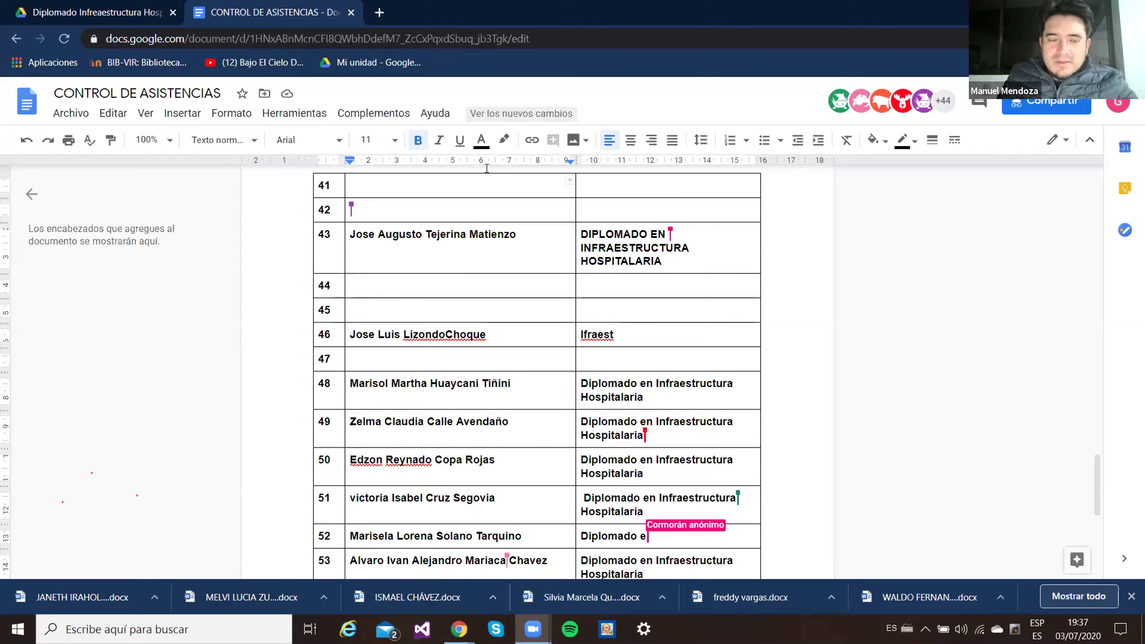
{"action": "scroll", "coordinate": [470, 421], "scroll_direction": "down", "scroll_amount": 4}
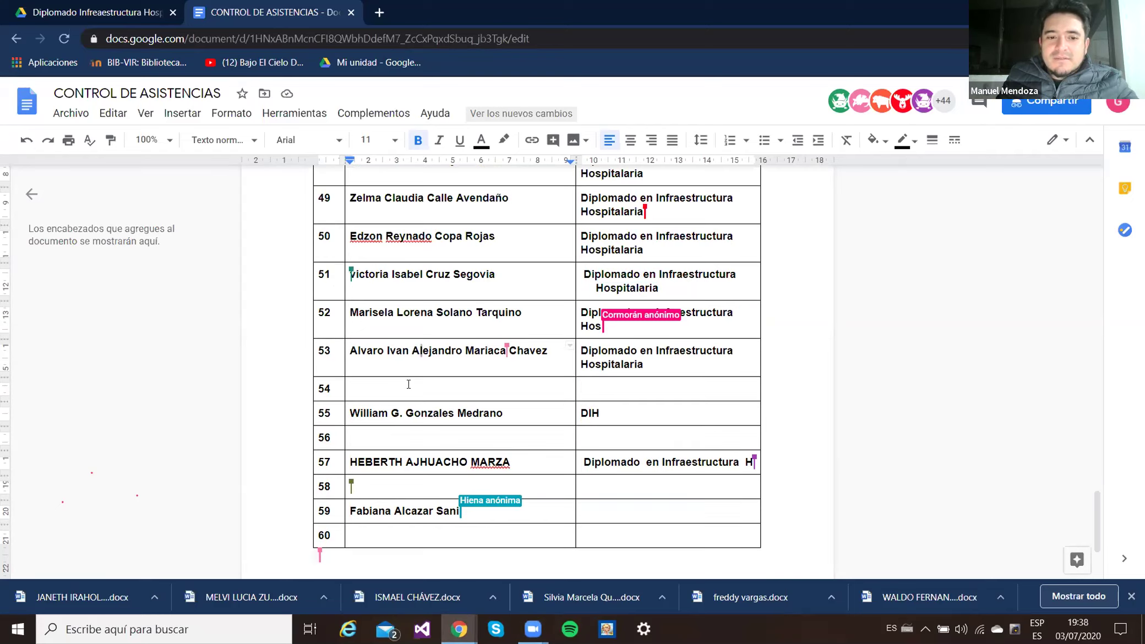
{"action": "double_click", "coordinate": [403, 389]}
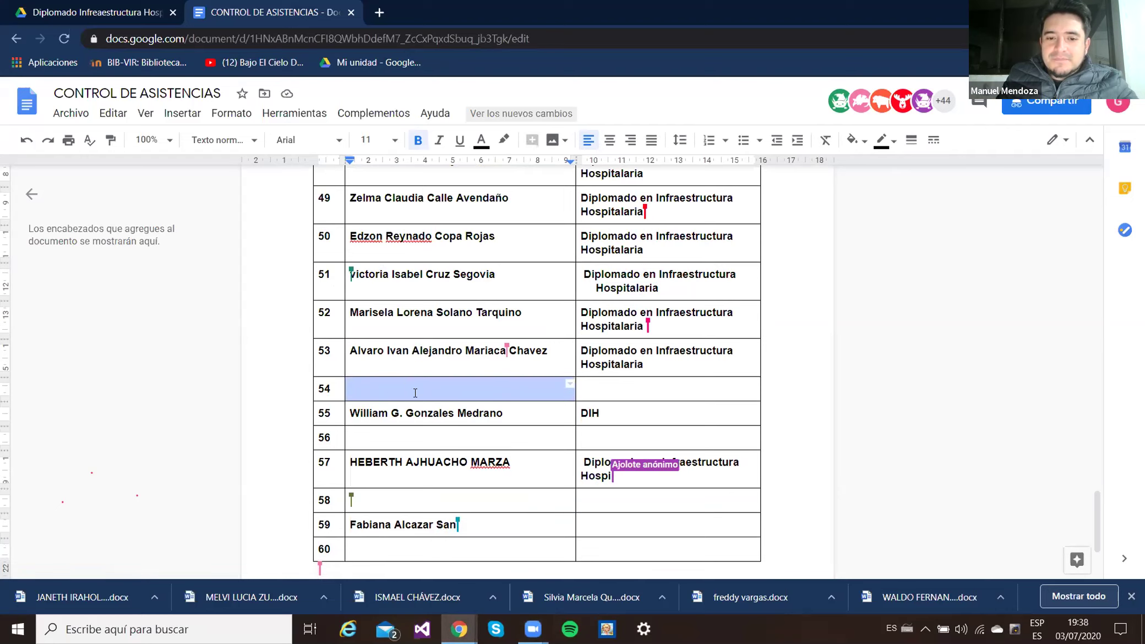
{"action": "scroll", "coordinate": [497, 423], "scroll_direction": "down", "scroll_amount": 3}
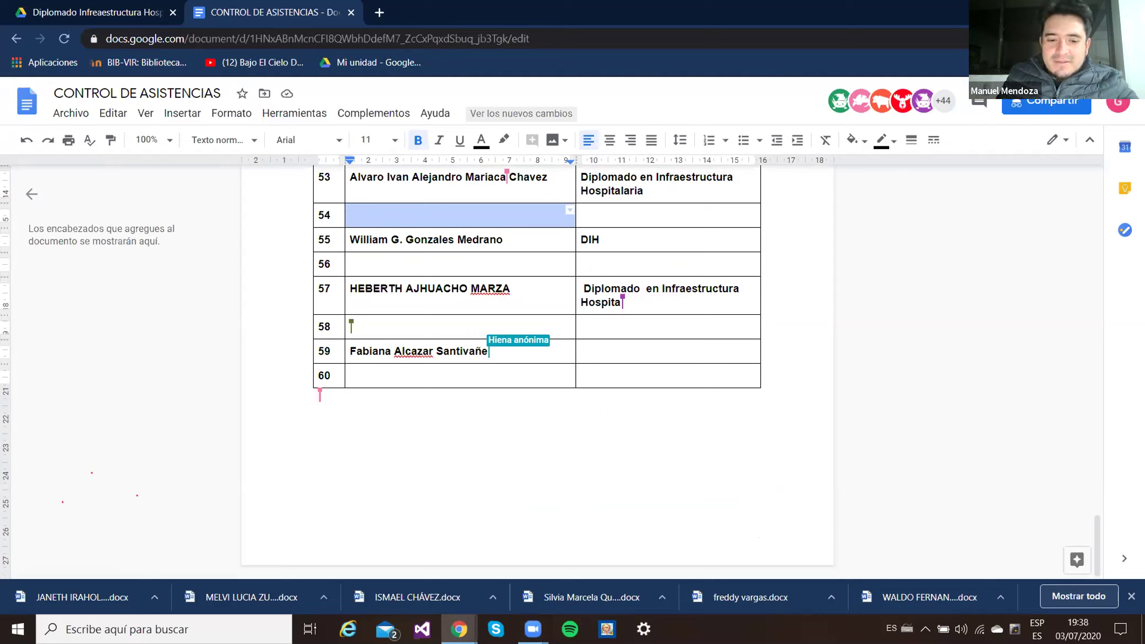
{"action": "mouse_move", "coordinate": [533, 629]}
{"action": "left_click", "coordinate": [545, 543]}
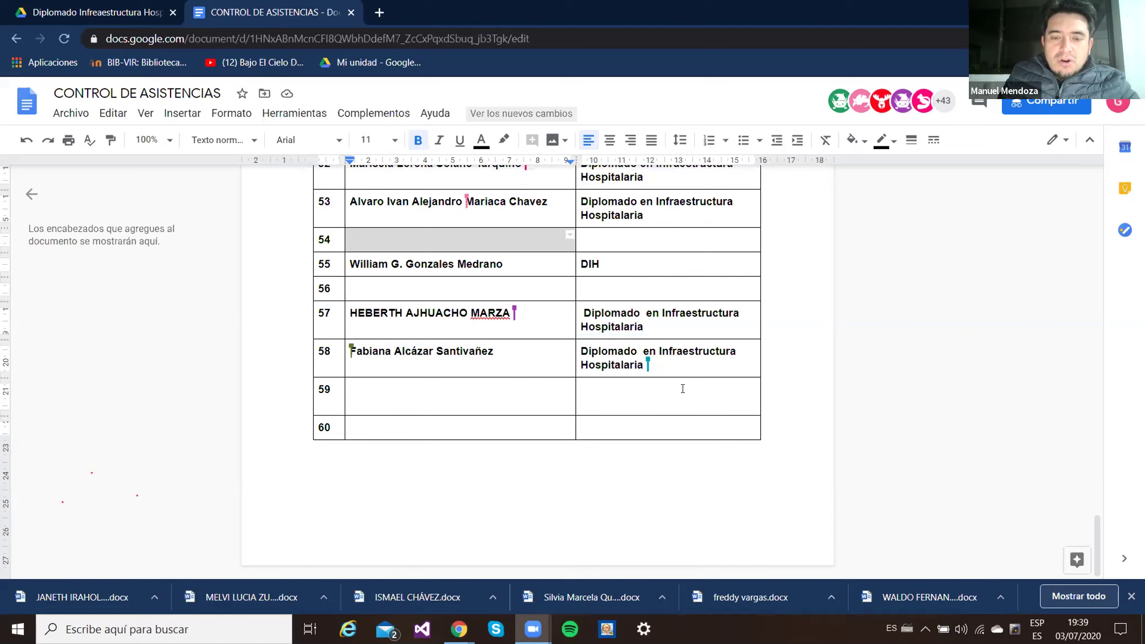
{"action": "scroll", "coordinate": [611, 380], "scroll_direction": "up", "scroll_amount": 4}
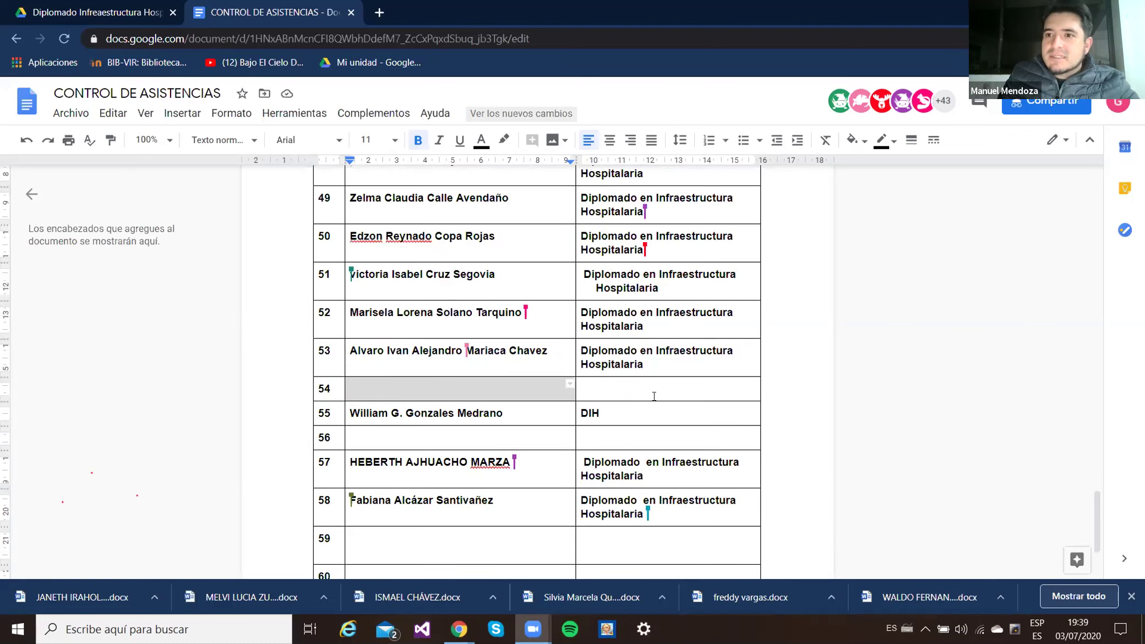
{"action": "scroll", "coordinate": [544, 379], "scroll_direction": "up", "scroll_amount": 12}
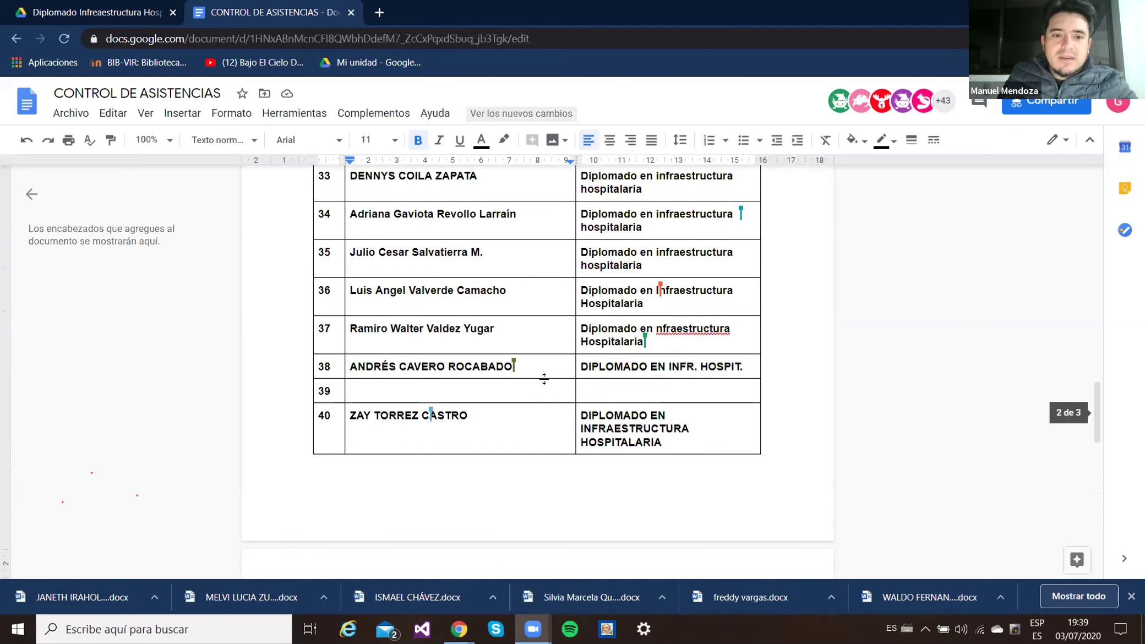
{"action": "scroll", "coordinate": [475, 375], "scroll_direction": "up", "scroll_amount": 12}
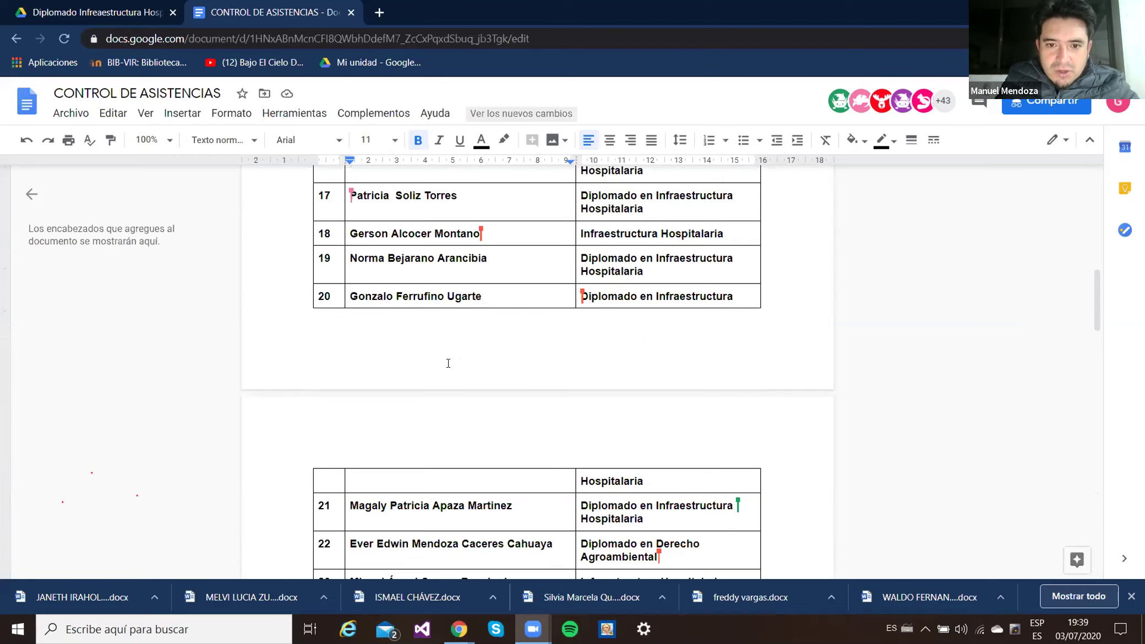
{"action": "scroll", "coordinate": [448, 362], "scroll_direction": "up", "scroll_amount": 1}
{"action": "scroll", "coordinate": [448, 363], "scroll_direction": "up", "scroll_amount": 8}
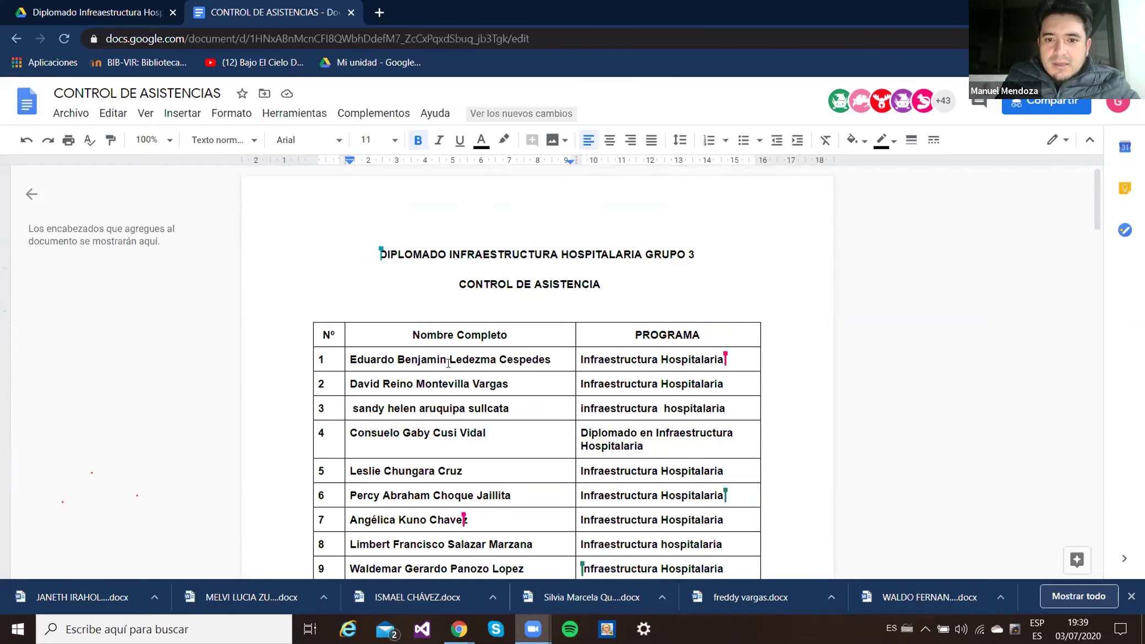
{"action": "scroll", "coordinate": [448, 363], "scroll_direction": "down", "scroll_amount": 20}
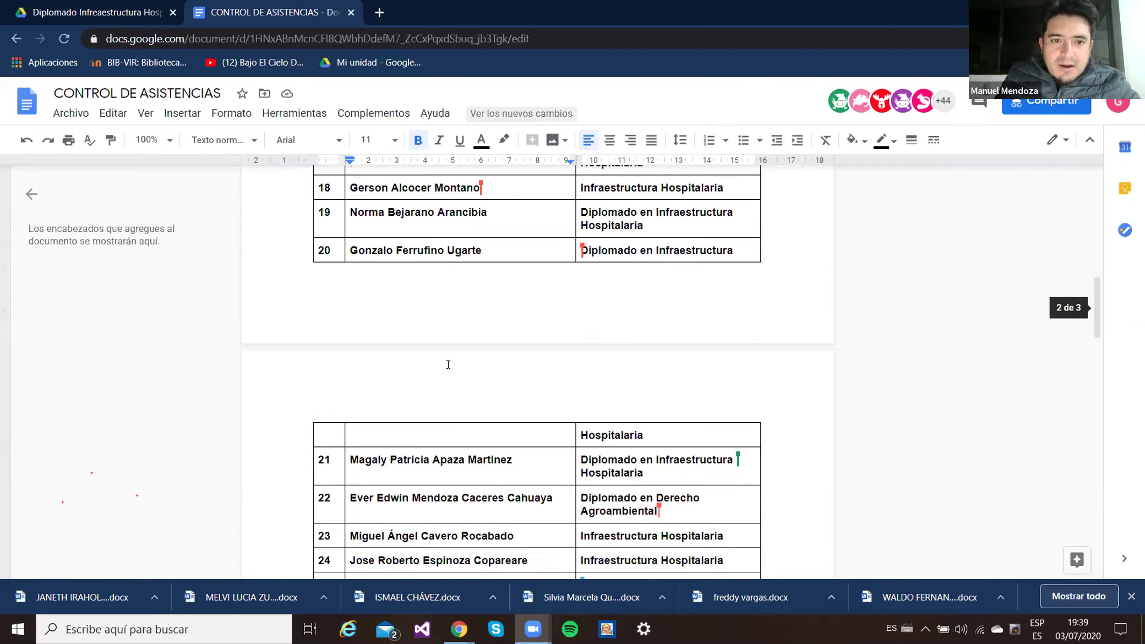
{"action": "scroll", "coordinate": [449, 363], "scroll_direction": "down", "scroll_amount": 15}
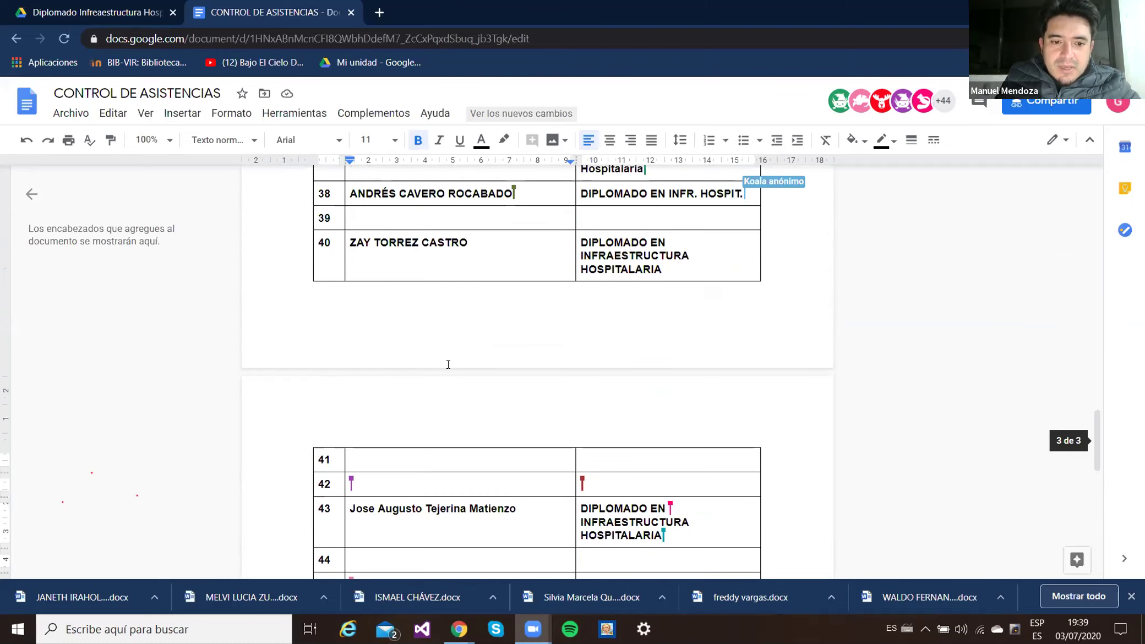
{"action": "scroll", "coordinate": [448, 364], "scroll_direction": "down", "scroll_amount": 3}
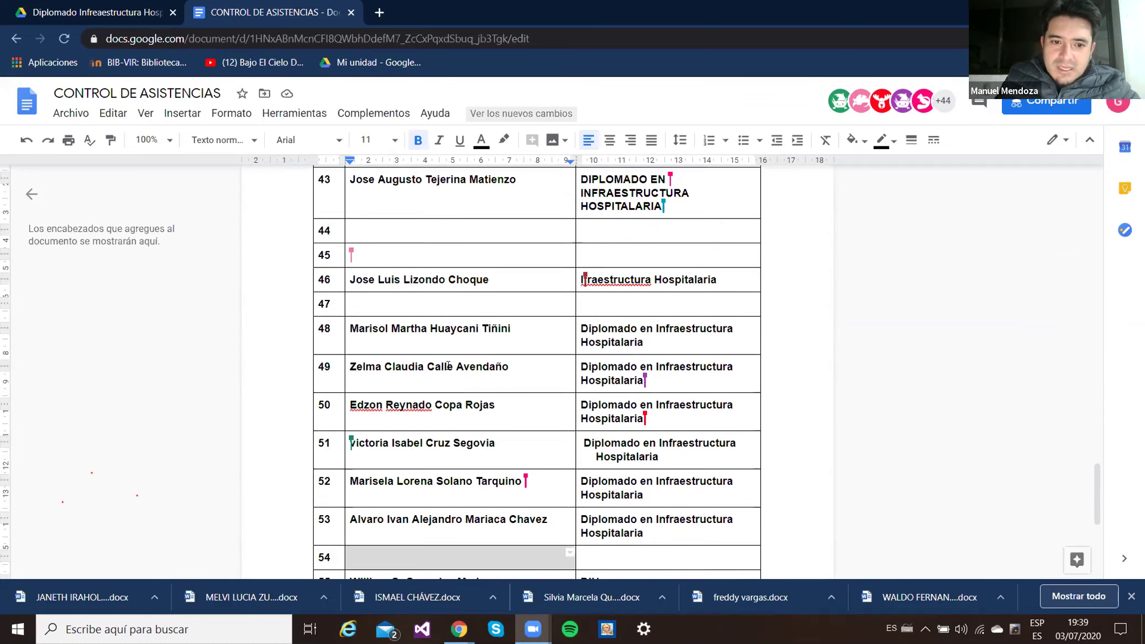
{"action": "scroll", "coordinate": [360, 366], "scroll_direction": "up", "scroll_amount": 5}
{"action": "scroll", "coordinate": [360, 366], "scroll_direction": "up", "scroll_amount": 12}
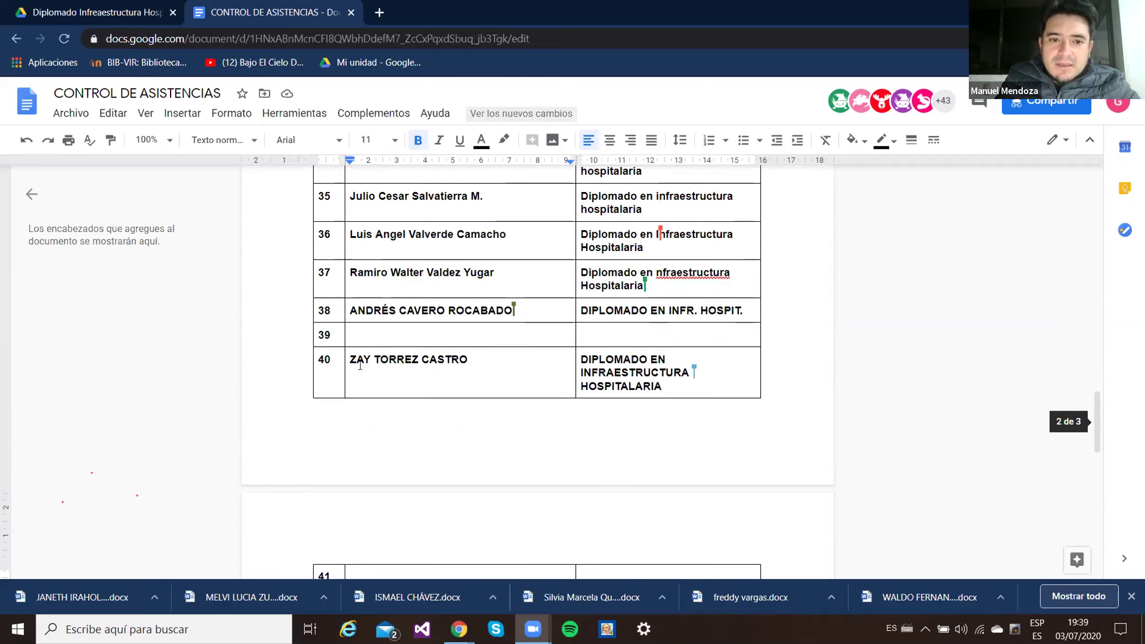
{"action": "scroll", "coordinate": [362, 365], "scroll_direction": "up", "scroll_amount": 3}
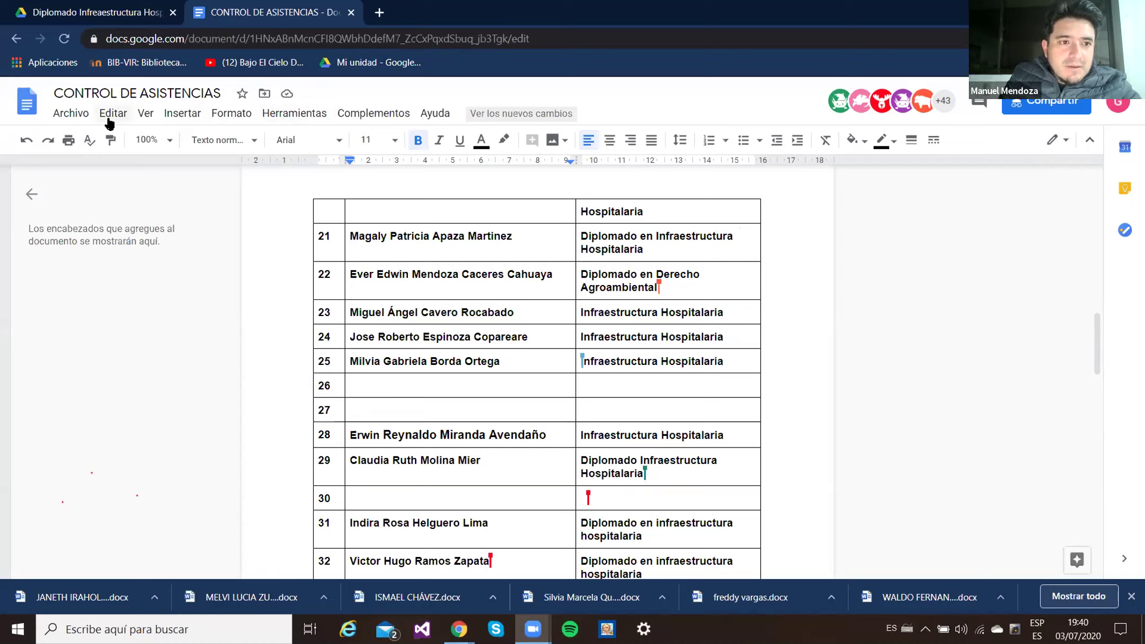
Enable Dictado por voz from the Herramientas menu and place the cursor in row 26's name cell
{"action": "left_click", "coordinate": [275, 114]}
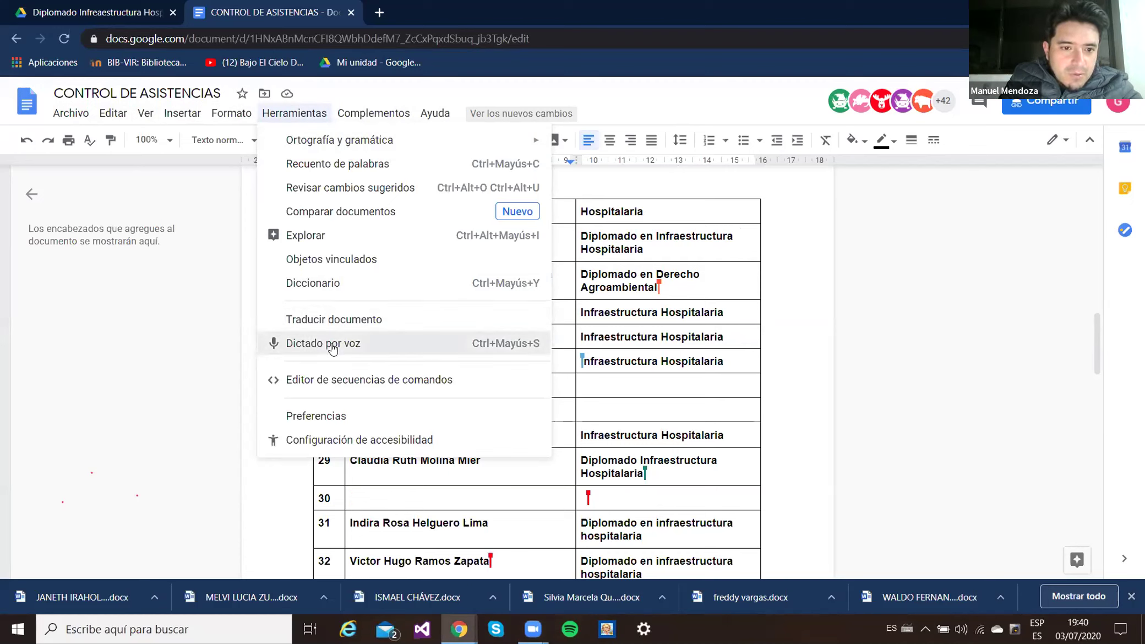
{"action": "left_click", "coordinate": [333, 343]}
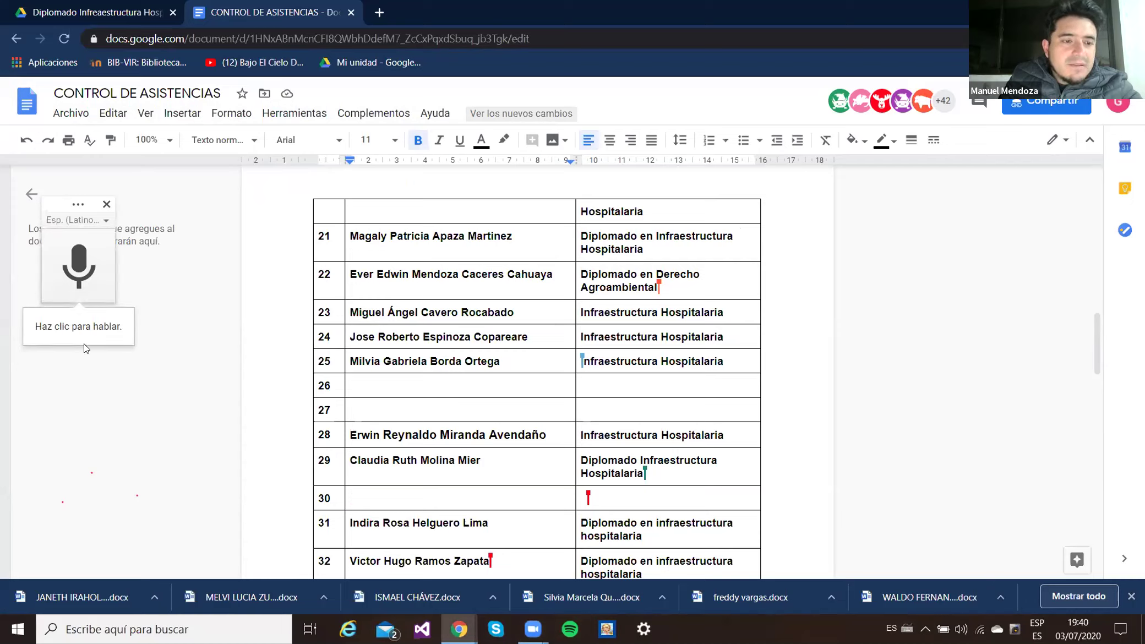
{"action": "left_click", "coordinate": [359, 385]}
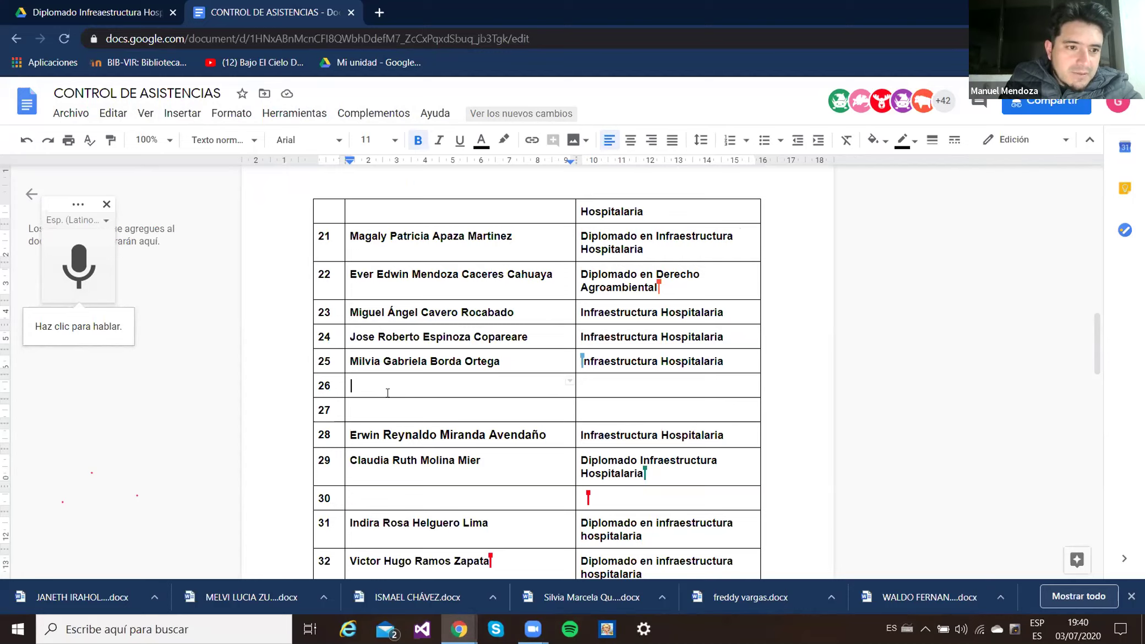
Dictate the student's name into row 26, then voice-type 'Infraestructura hospitalaria' into its Programa cell
{"action": "left_click", "coordinate": [80, 266]}
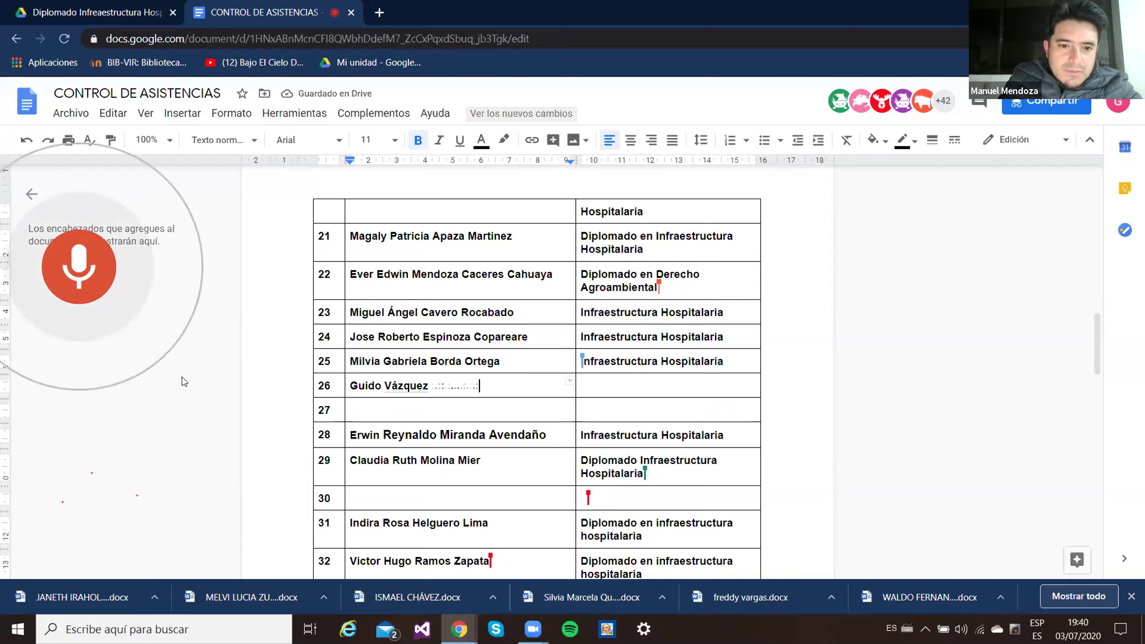
{"action": "left_click", "coordinate": [88, 289]}
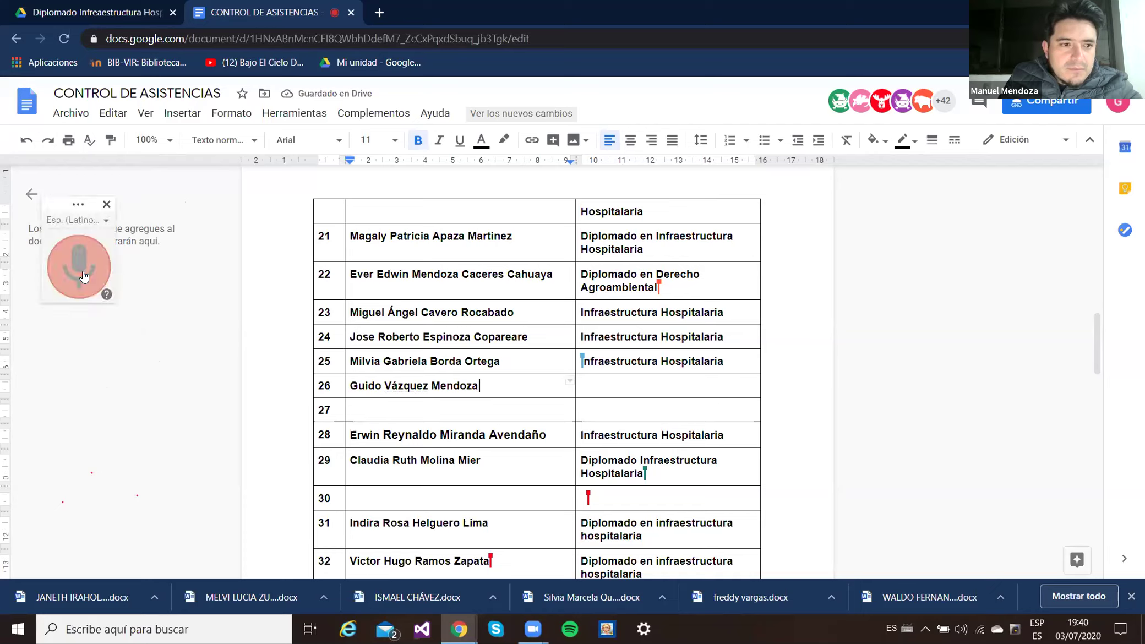
{"action": "double_click", "coordinate": [624, 388]}
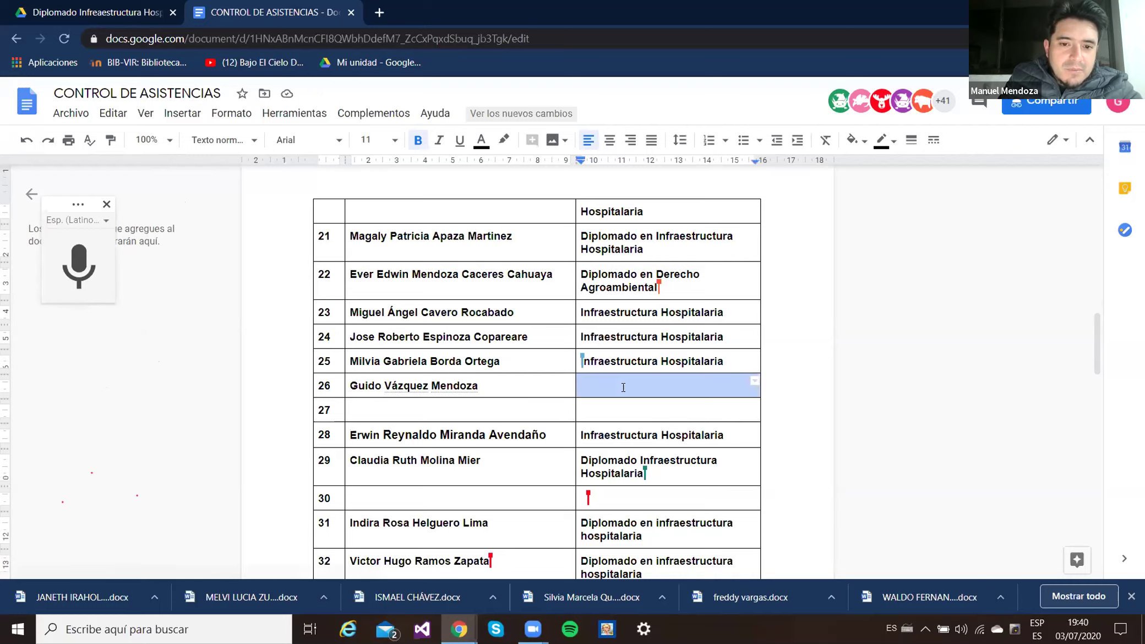
{"action": "left_click", "coordinate": [608, 384]}
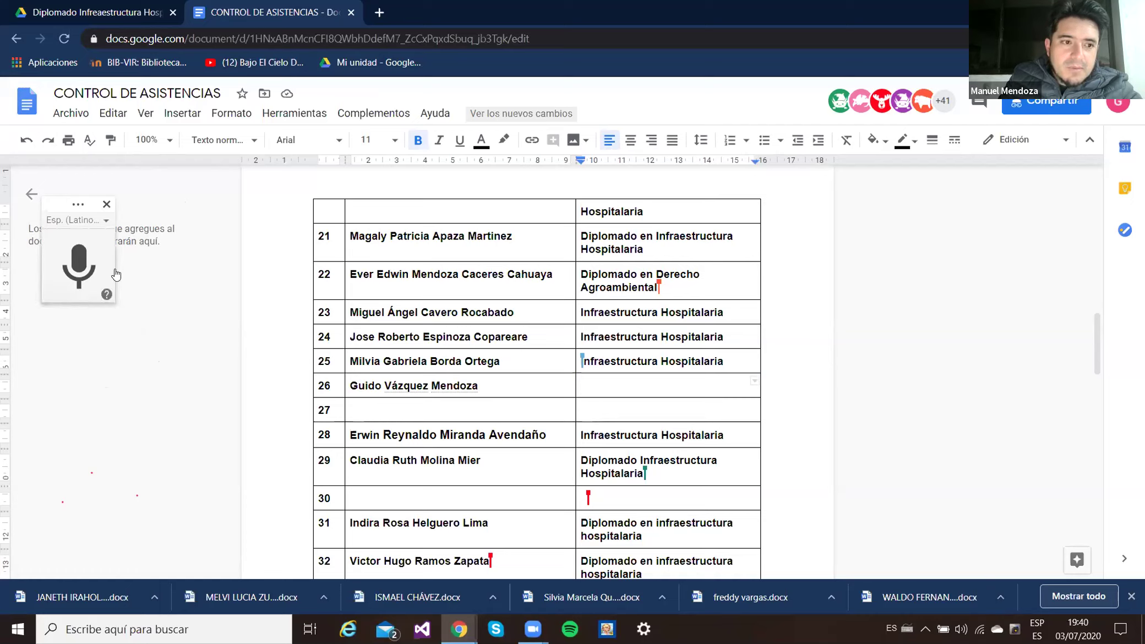
{"action": "left_click", "coordinate": [81, 272]}
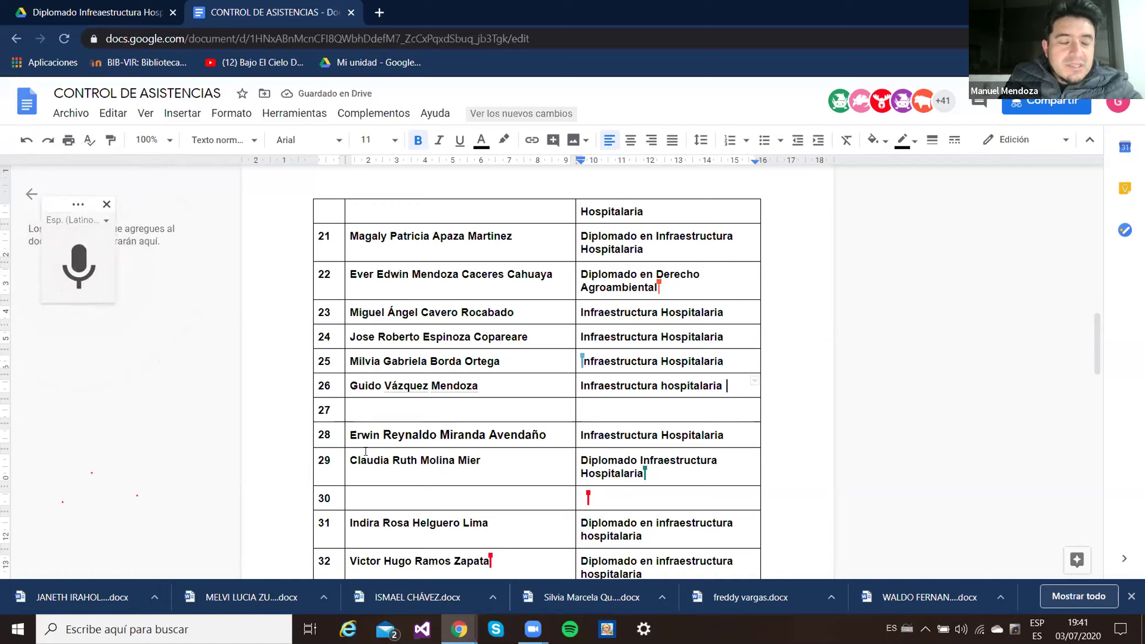
{"action": "scroll", "coordinate": [366, 452], "scroll_direction": "down", "scroll_amount": 10}
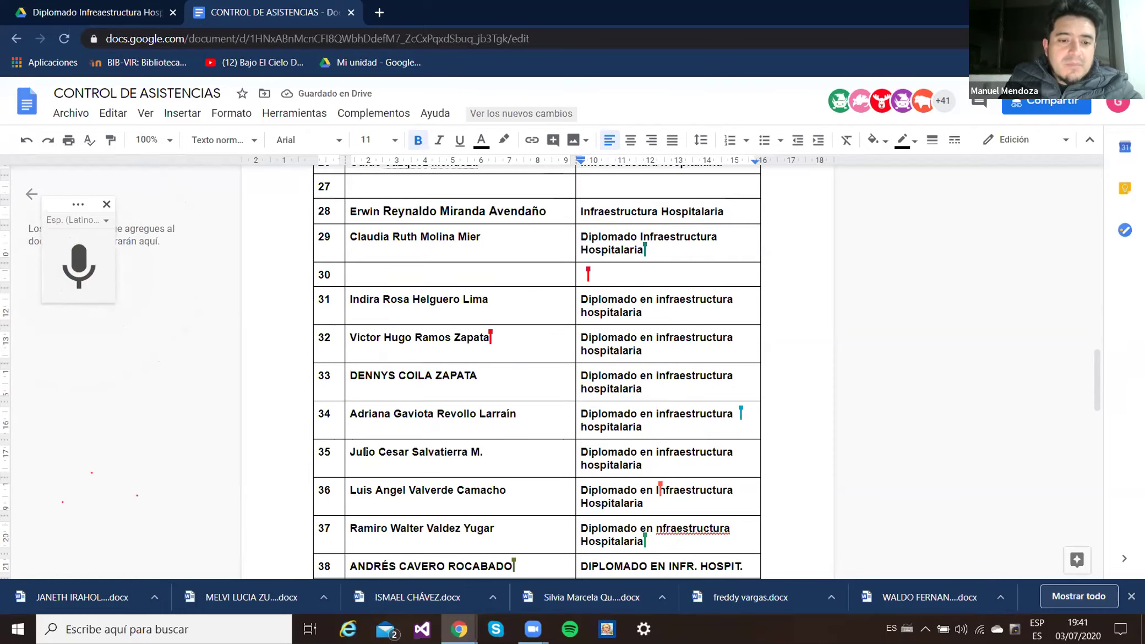
{"action": "scroll", "coordinate": [365, 452], "scroll_direction": "down", "scroll_amount": 6}
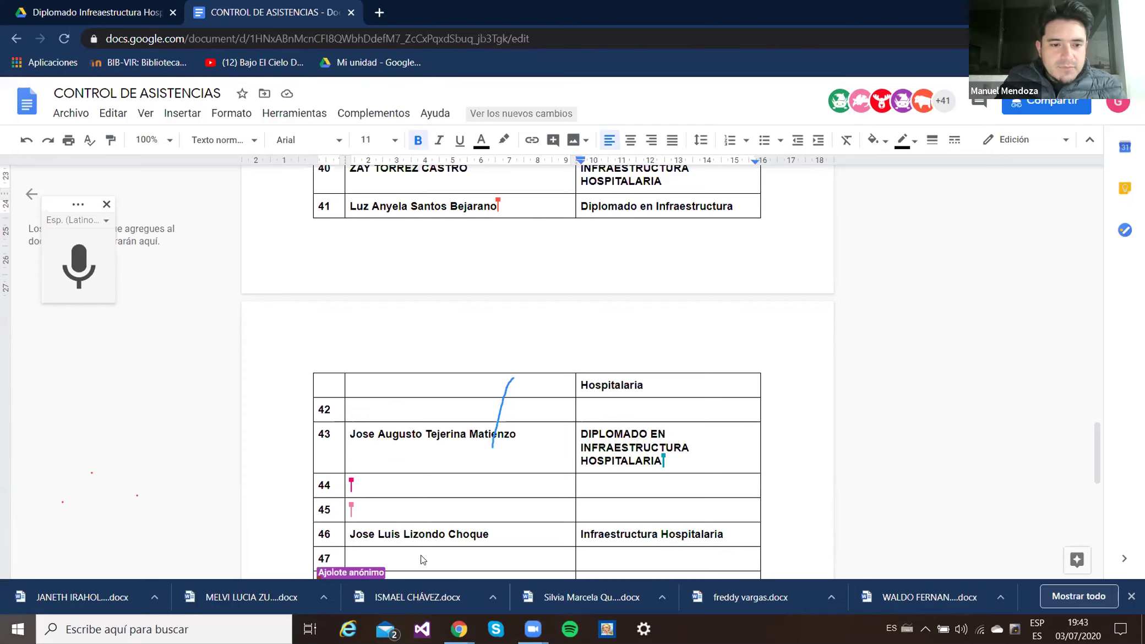
{"action": "key", "text": "super"}
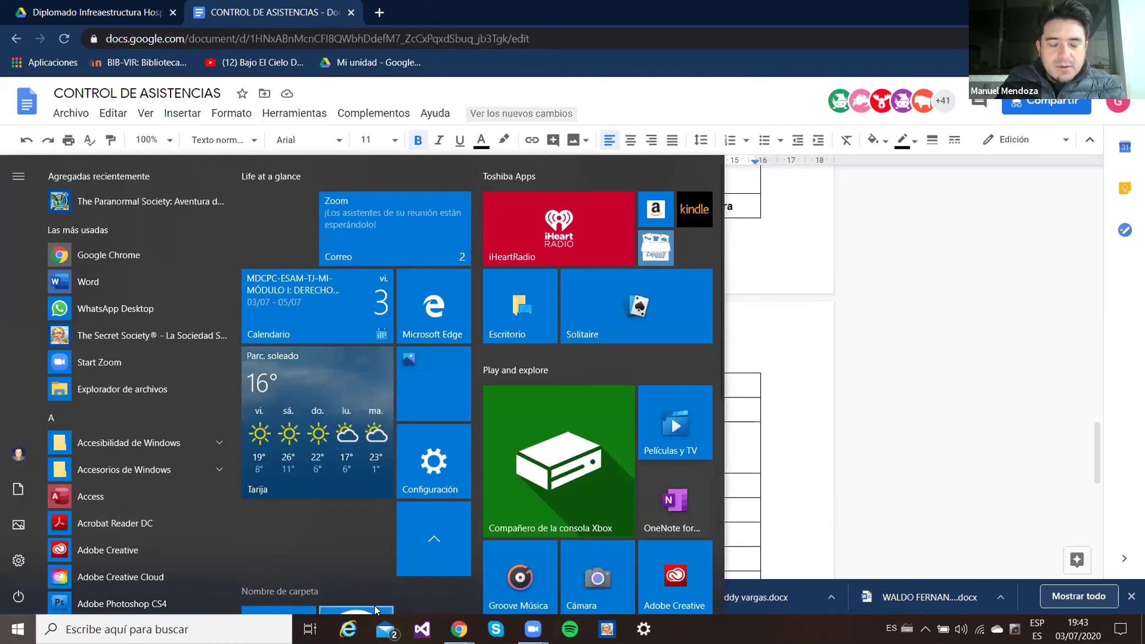
{"action": "key", "text": "super"}
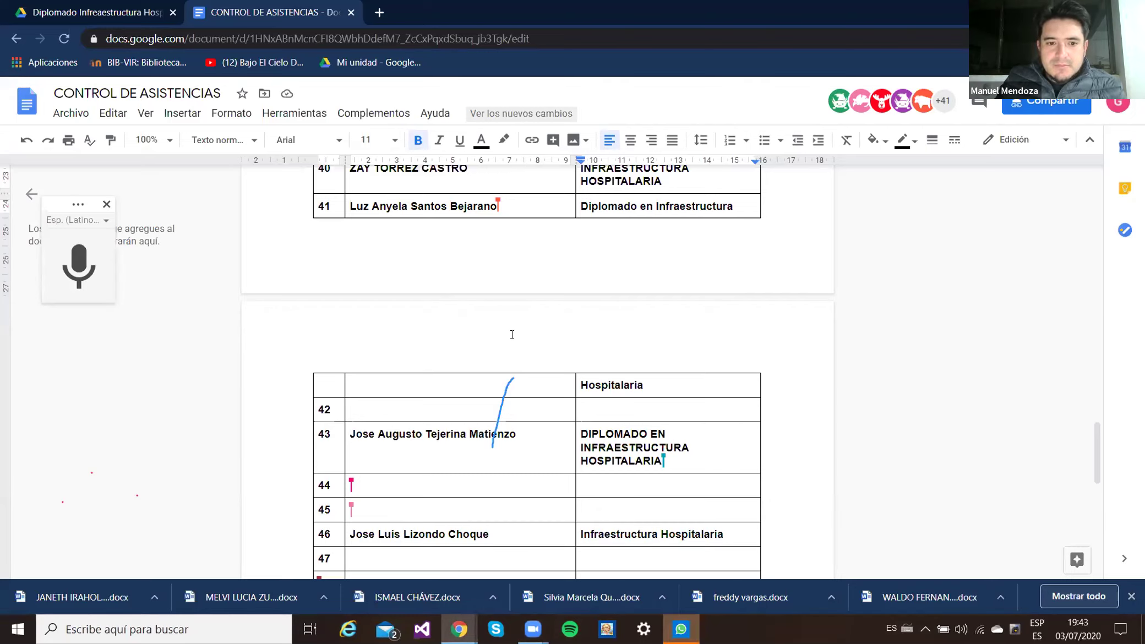
{"action": "scroll", "coordinate": [512, 335], "scroll_direction": "down", "scroll_amount": 6}
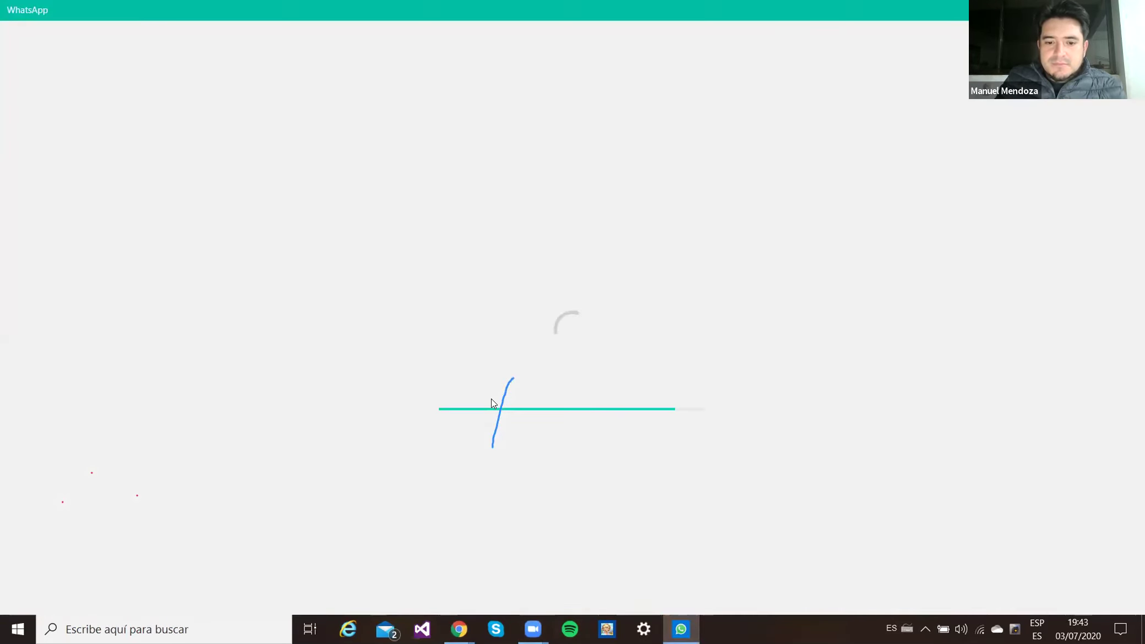
{"action": "mouse_move", "coordinate": [533, 629]}
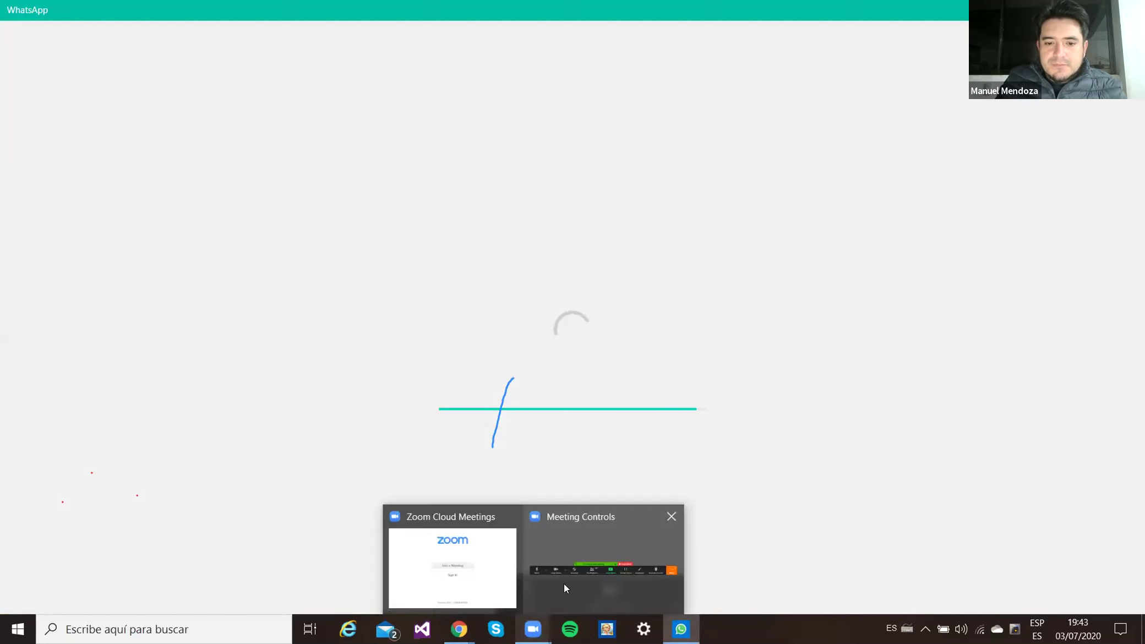
{"action": "left_click", "coordinate": [481, 592]}
{"action": "scroll", "coordinate": [552, 374], "scroll_direction": "up", "scroll_amount": 20}
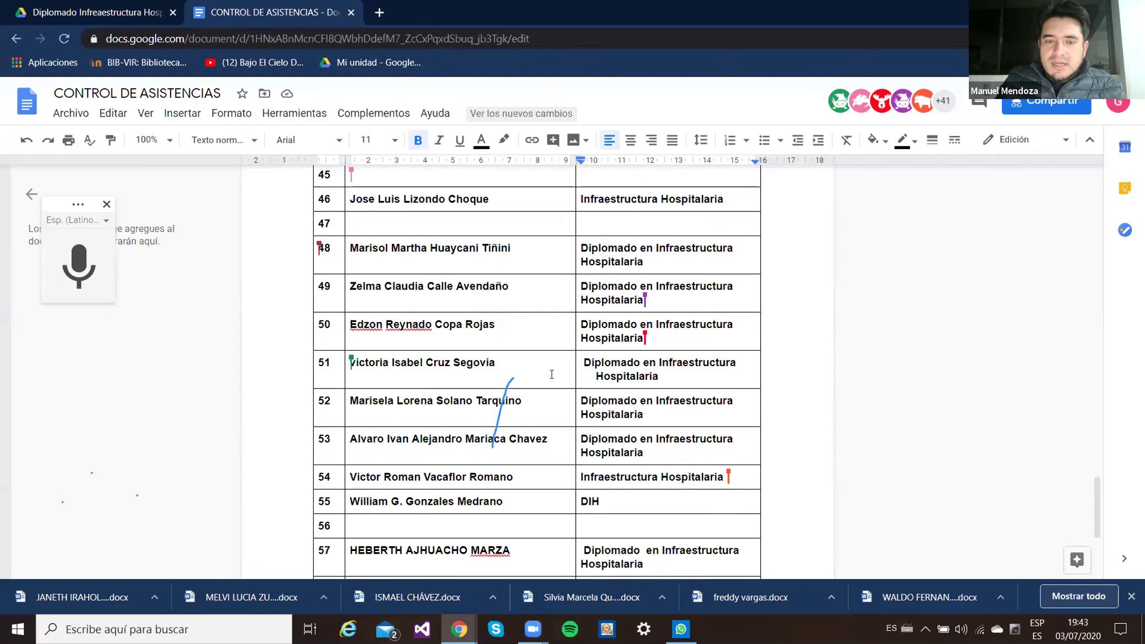
Go back from the attendance document to the Moodle M0 course page and close the voice typing panel
{"action": "scroll", "coordinate": [551, 374], "scroll_direction": "up", "scroll_amount": 5}
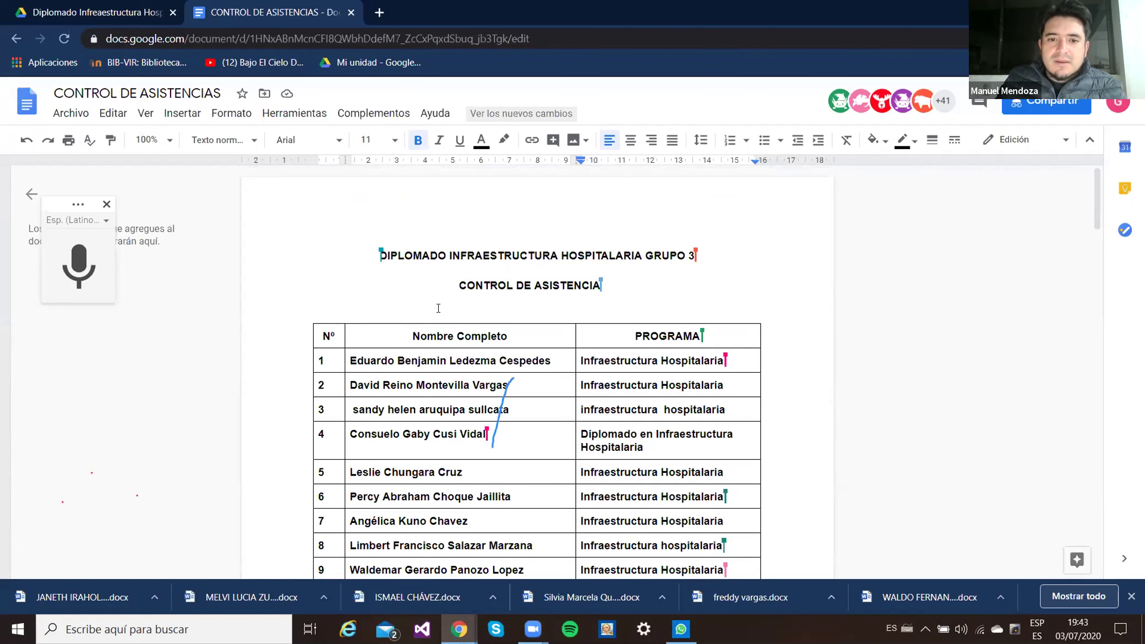
{"action": "scroll", "coordinate": [435, 306], "scroll_direction": "down", "scroll_amount": 3}
{"action": "scroll", "coordinate": [435, 306], "scroll_direction": "up", "scroll_amount": 3}
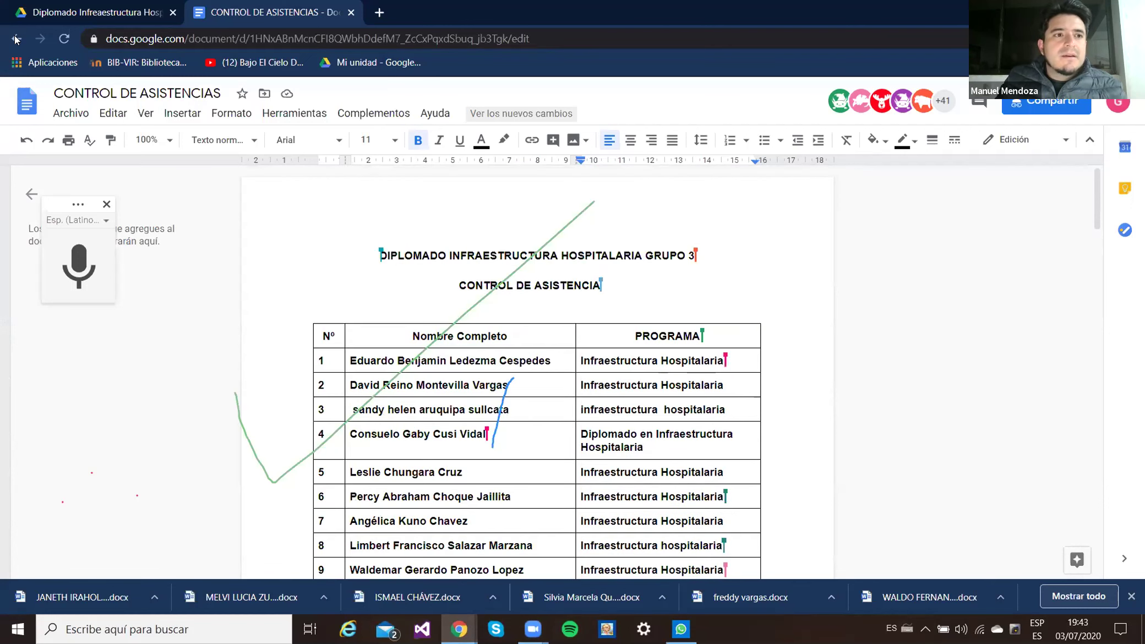
{"action": "left_click", "coordinate": [16, 39]}
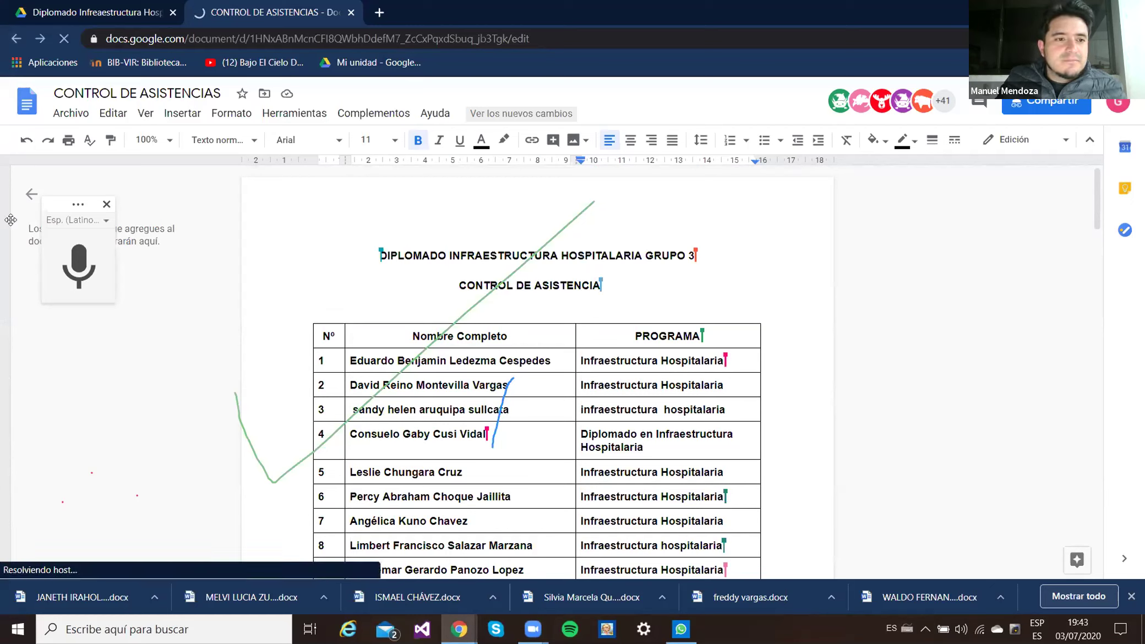
{"action": "left_click", "coordinate": [106, 204]}
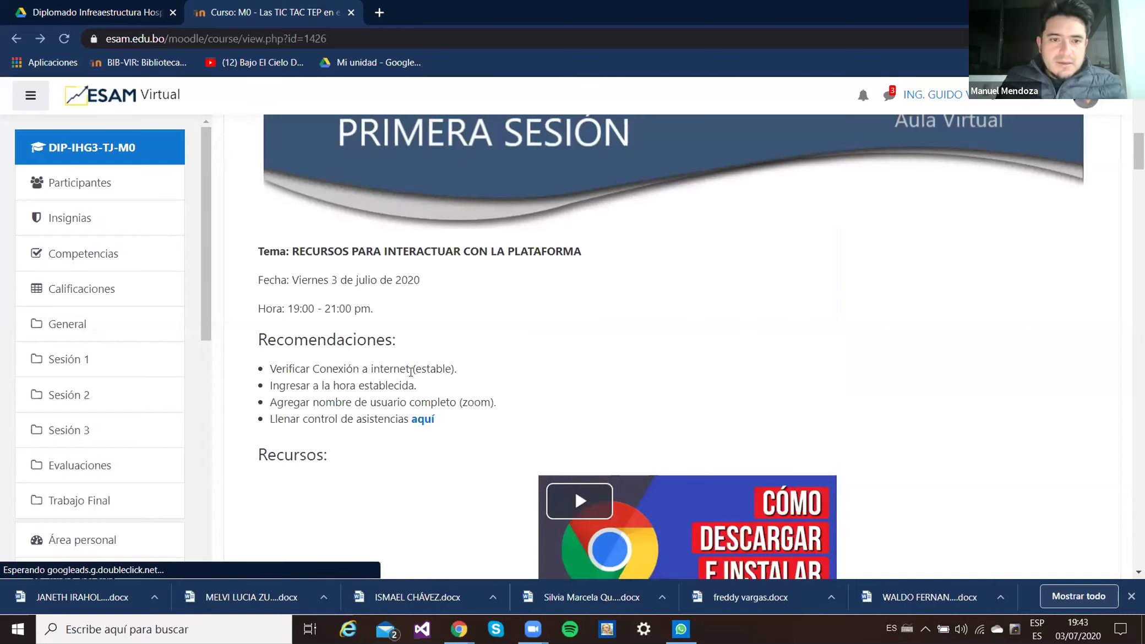
Scroll down through the Sesión 1 resources to the Recursos videos section
{"action": "scroll", "coordinate": [411, 372], "scroll_direction": "up", "scroll_amount": 2}
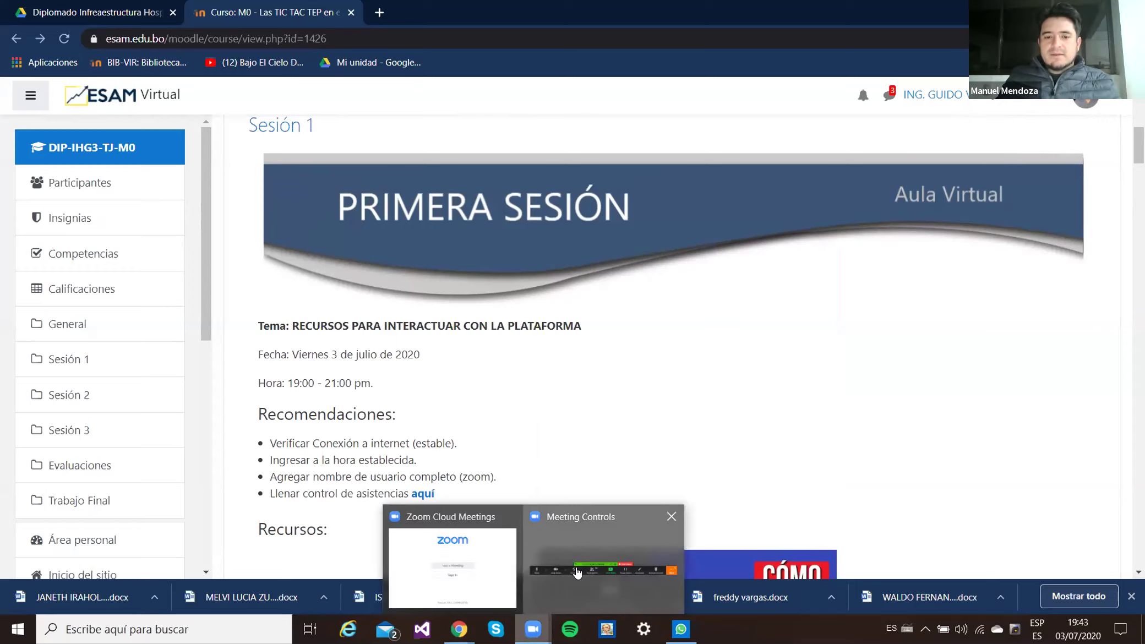
{"action": "scroll", "coordinate": [502, 463], "scroll_direction": "up", "scroll_amount": 3}
{"action": "scroll", "coordinate": [502, 462], "scroll_direction": "down", "scroll_amount": 3}
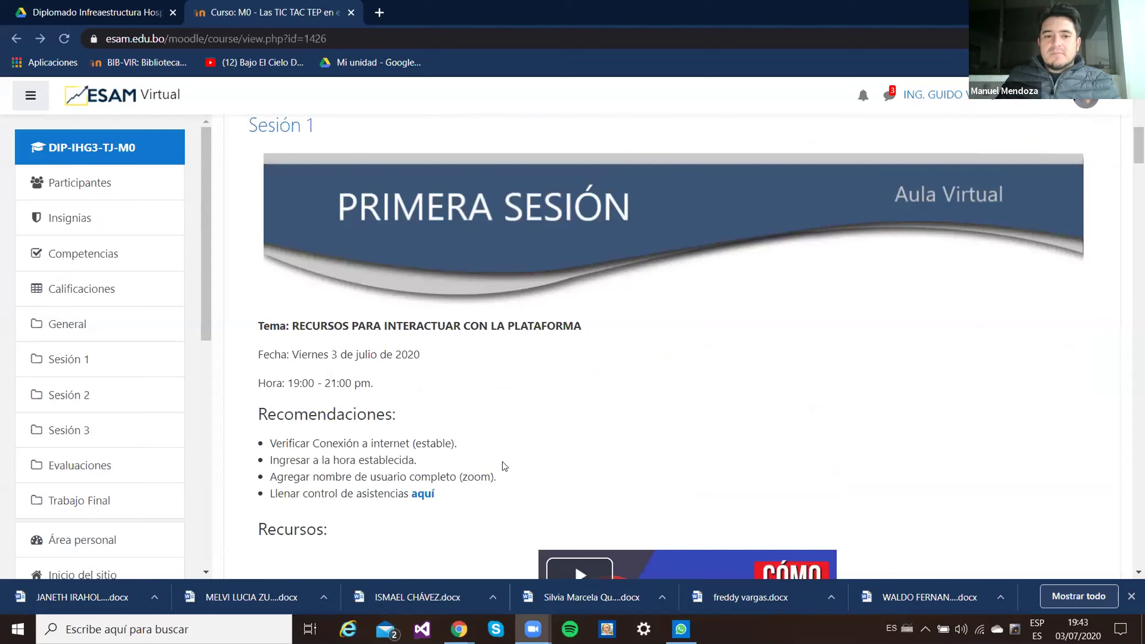
{"action": "scroll", "coordinate": [453, 465], "scroll_direction": "down", "scroll_amount": 1}
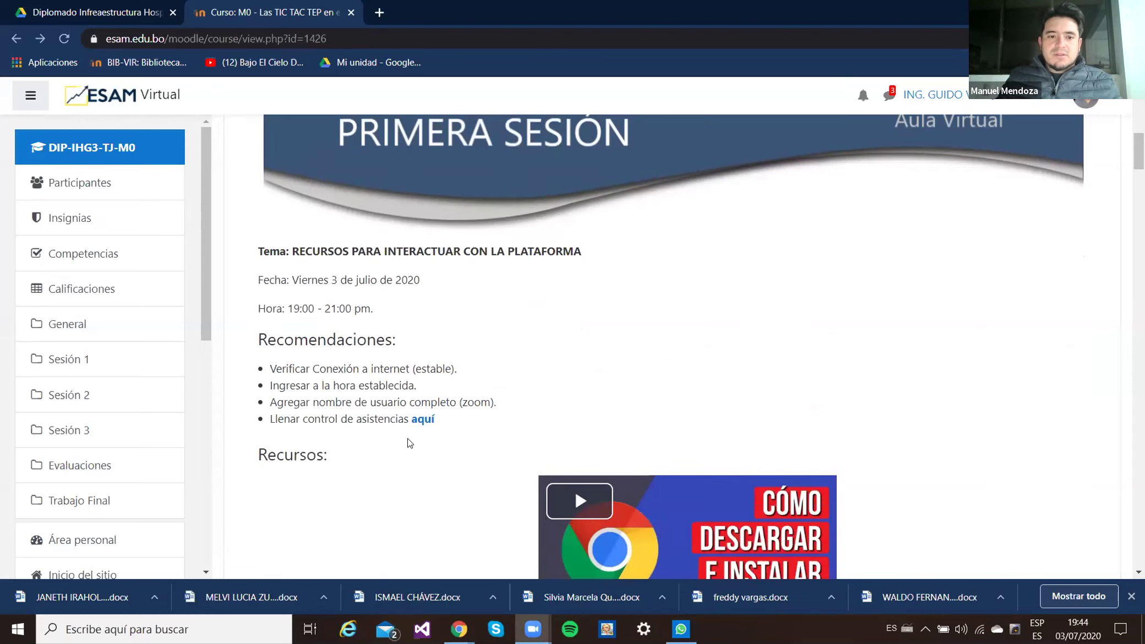
{"action": "scroll", "coordinate": [390, 224], "scroll_direction": "down", "scroll_amount": 2}
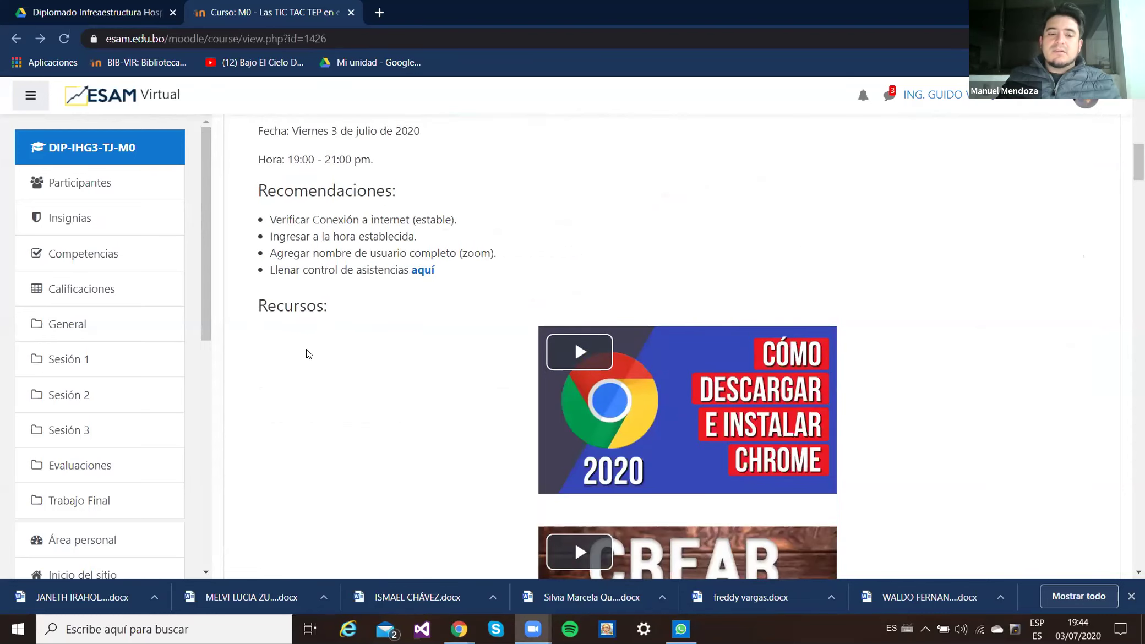
{"action": "scroll", "coordinate": [331, 330], "scroll_direction": "down", "scroll_amount": 1}
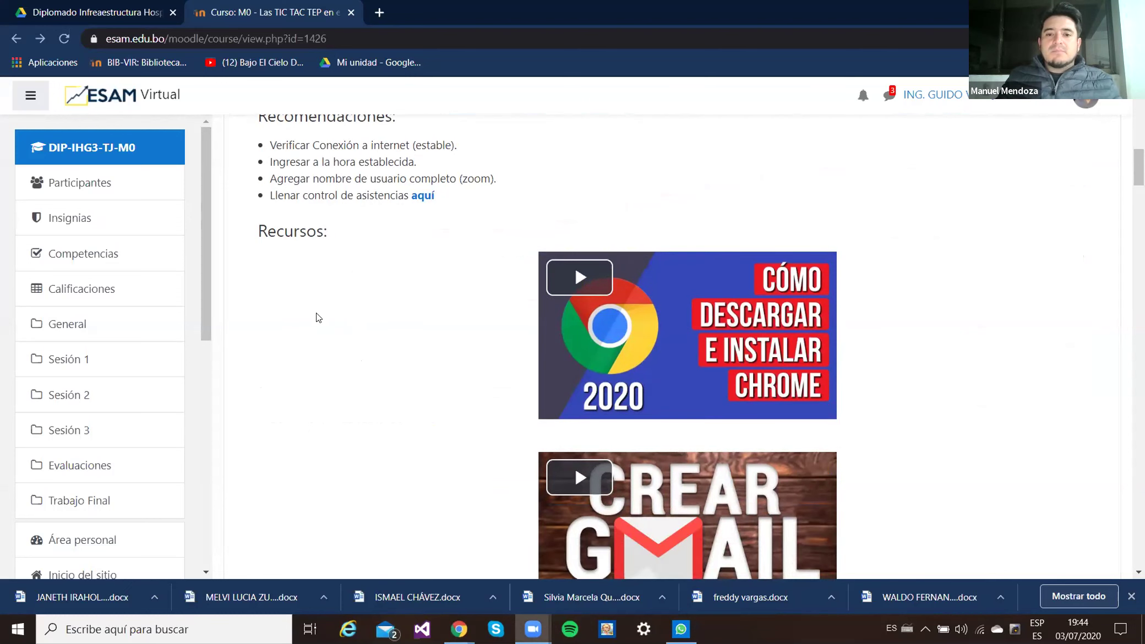
{"action": "scroll", "coordinate": [397, 298], "scroll_direction": "down", "scroll_amount": 1}
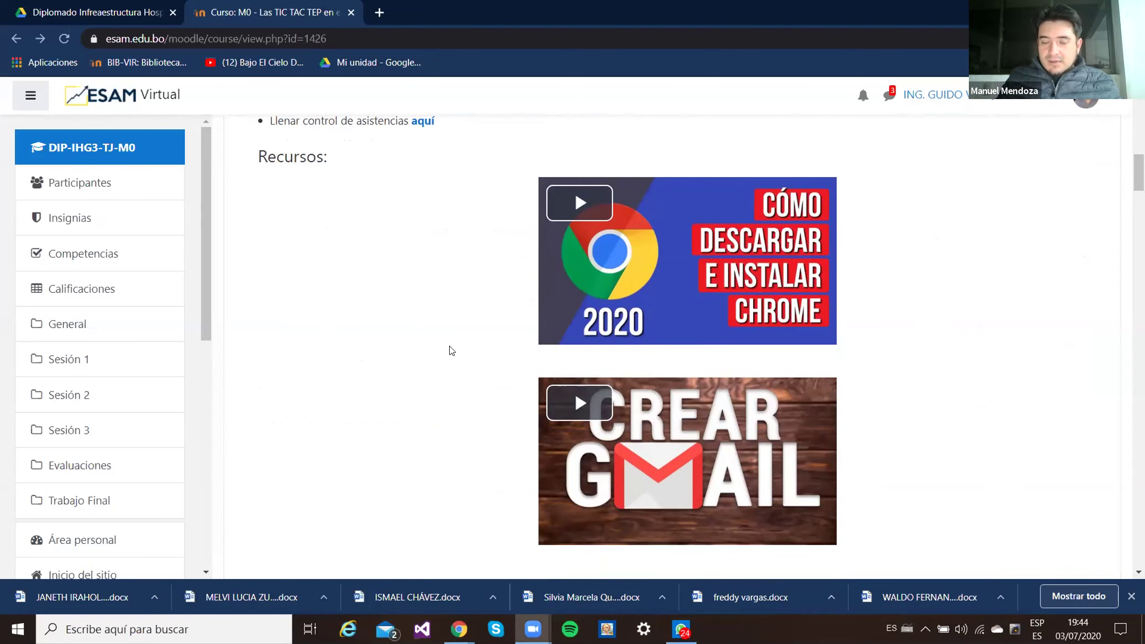
{"action": "scroll", "coordinate": [452, 349], "scroll_direction": "down", "scroll_amount": 1}
{"action": "scroll", "coordinate": [455, 350], "scroll_direction": "up", "scroll_amount": 1}
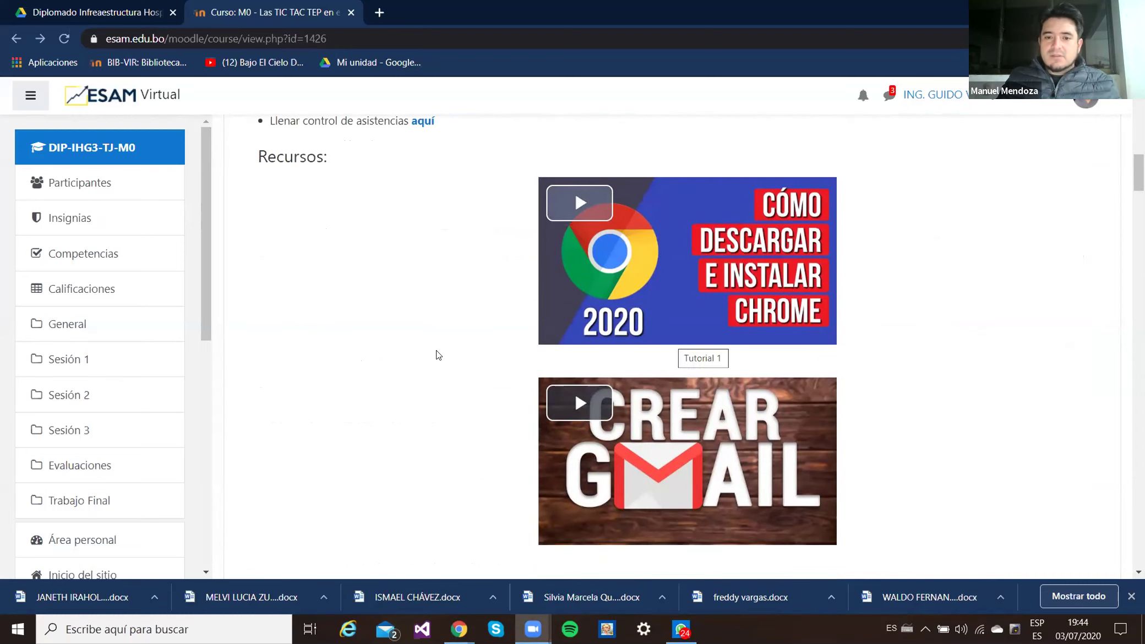
{"action": "scroll", "coordinate": [418, 369], "scroll_direction": "down", "scroll_amount": 1}
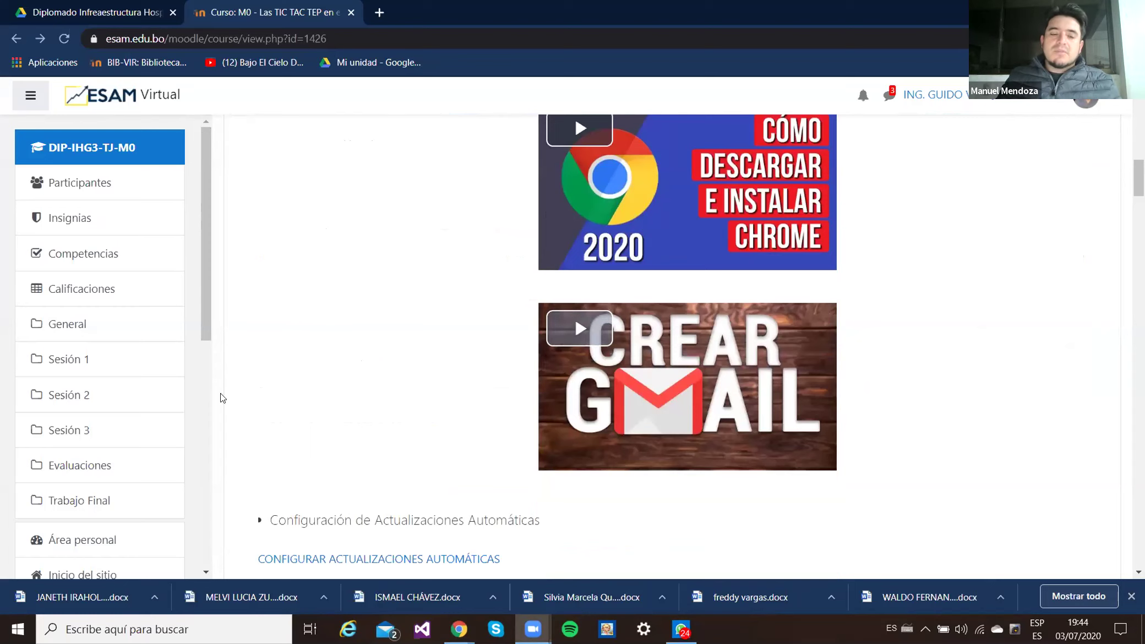
{"action": "scroll", "coordinate": [222, 398], "scroll_direction": "down", "scroll_amount": 2}
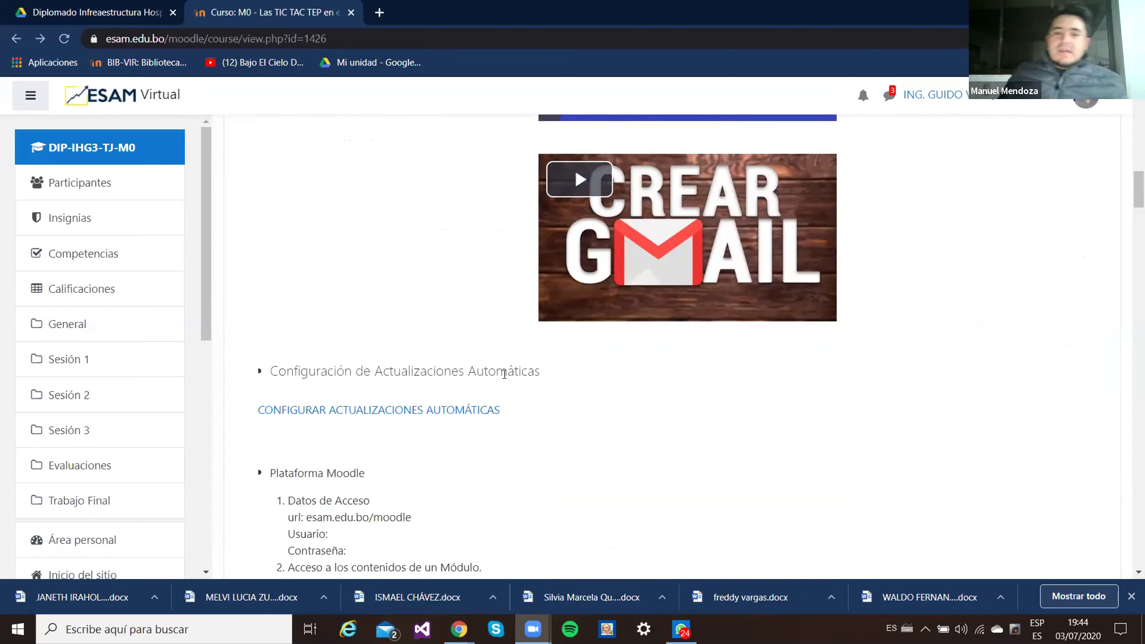
Highlight the 'Configuración de Actualizaciones Automáticas' heading
{"action": "left_click_drag", "start_coordinate": [545, 371], "coordinate": [326, 372]}
{"action": "left_click", "coordinate": [273, 384]}
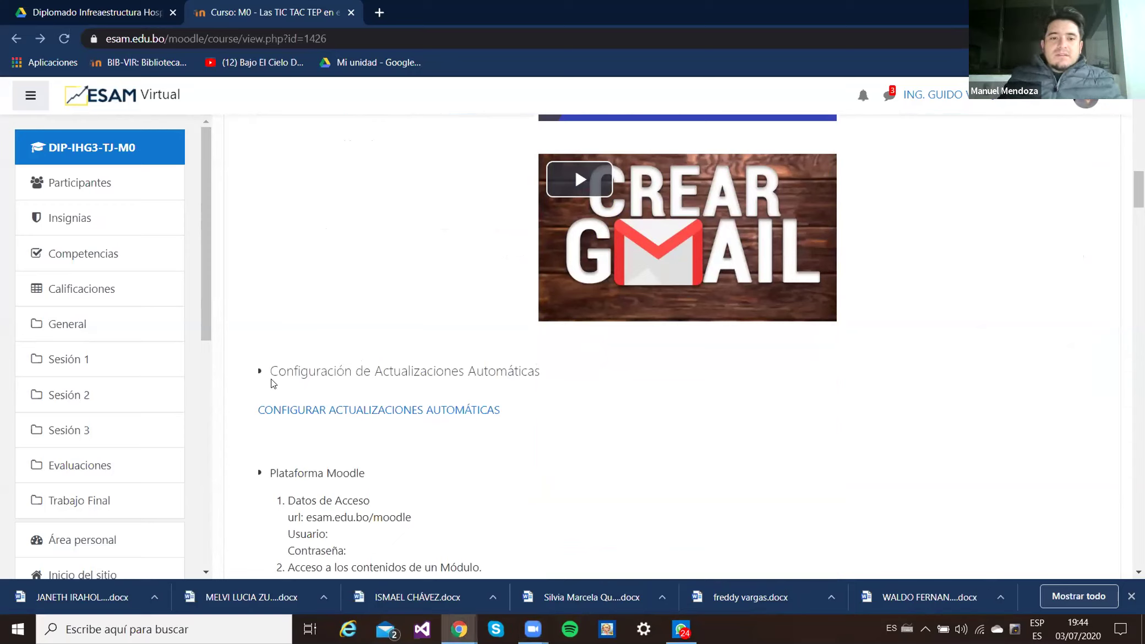
{"action": "triple_click", "coordinate": [268, 379]}
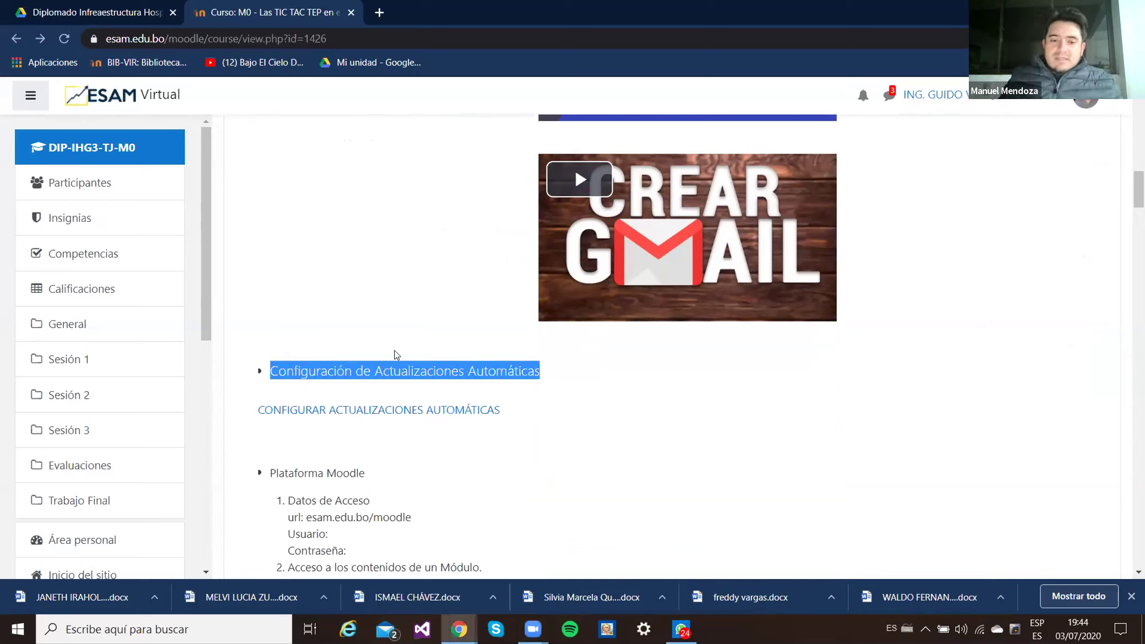
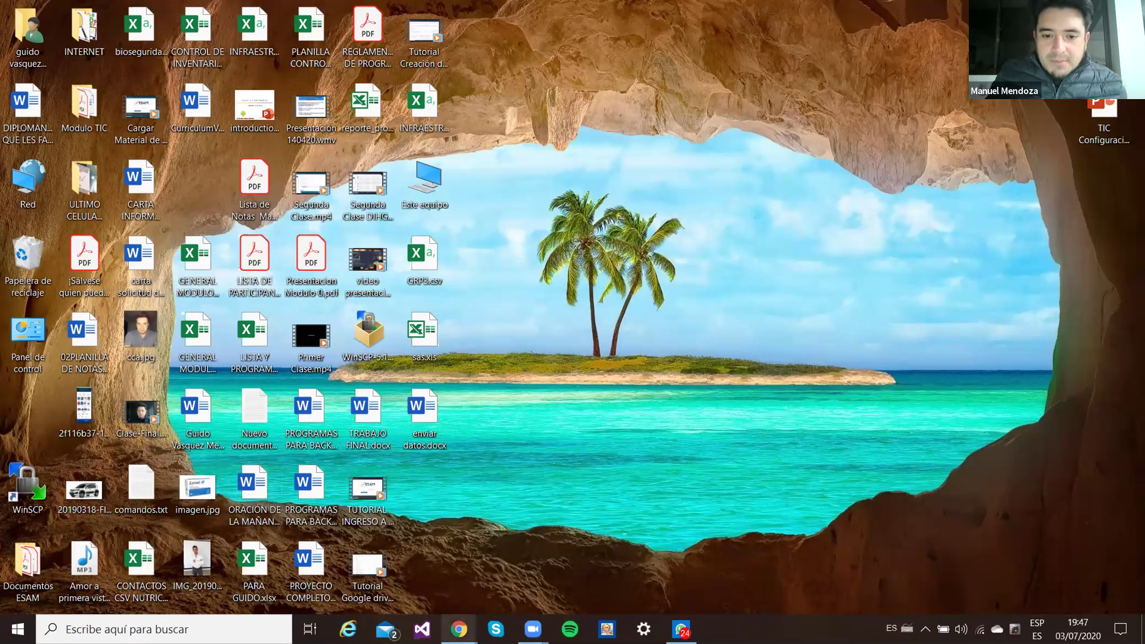
Bring the TIC Configuraciones Basicas slides to the front and open the Run dialog
{"action": "mouse_move", "coordinate": [460, 630]}
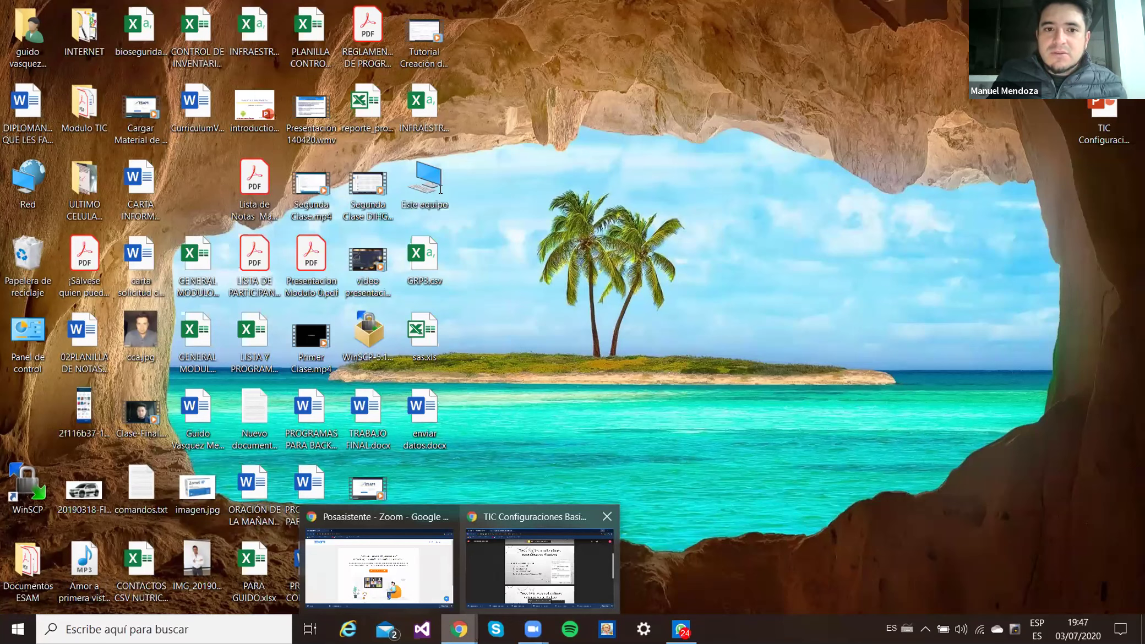
{"action": "left_click", "coordinate": [540, 567]}
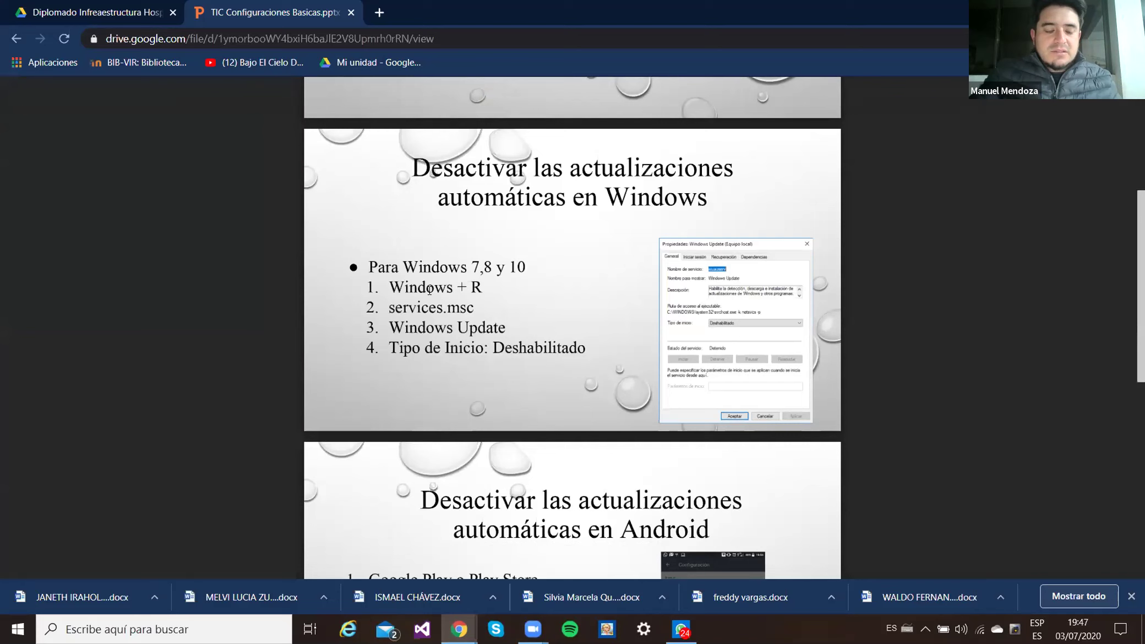
{"action": "key", "text": "super+r"}
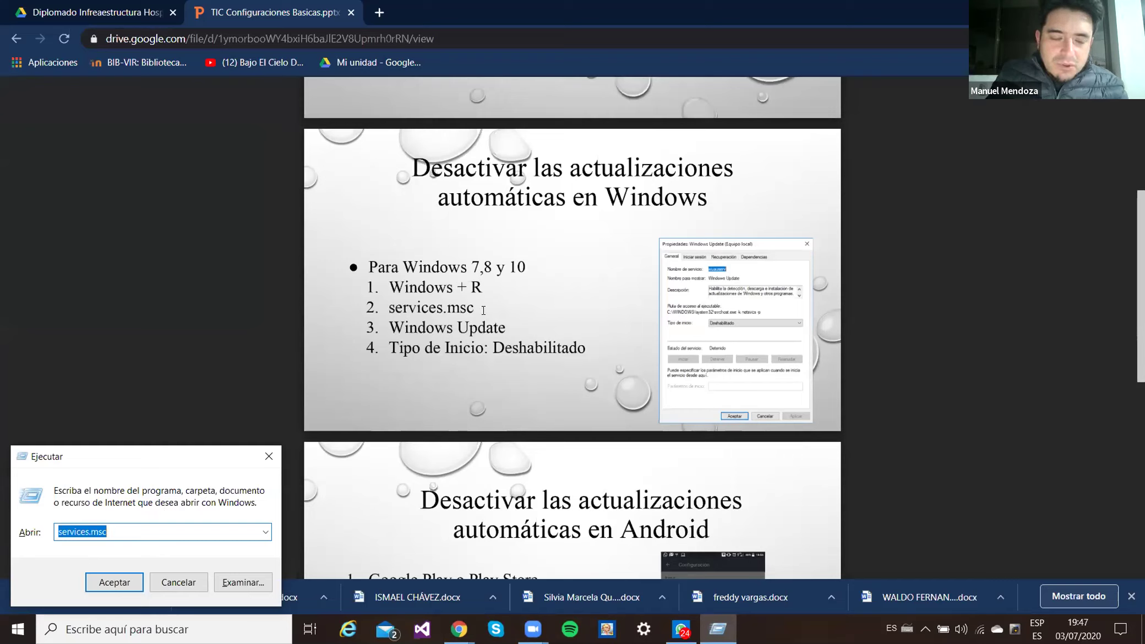
Launch services.msc from the Run dialog
{"action": "key", "text": "BackSpace"}
{"action": "type", "text": "service"}
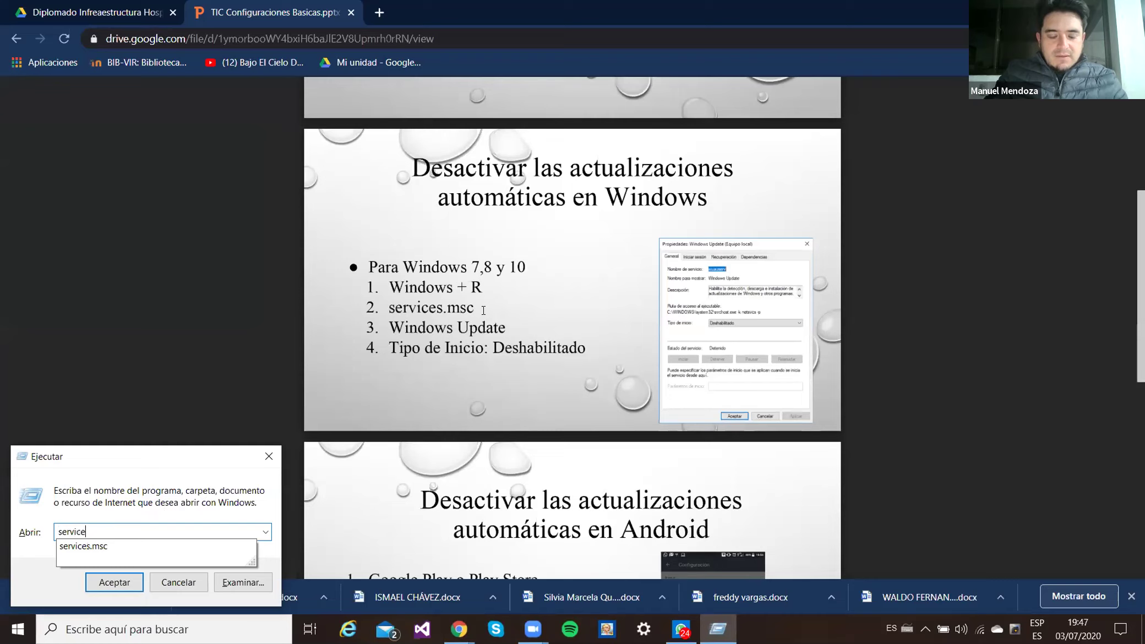
{"action": "type", "text": "s.msc"}
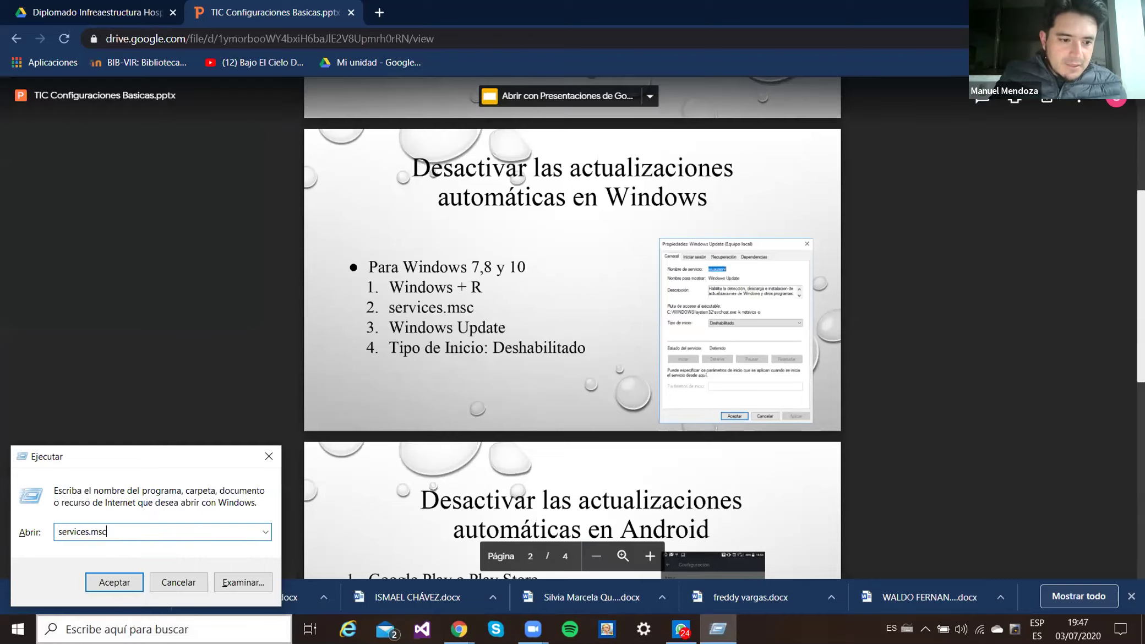
{"action": "key", "text": "Return"}
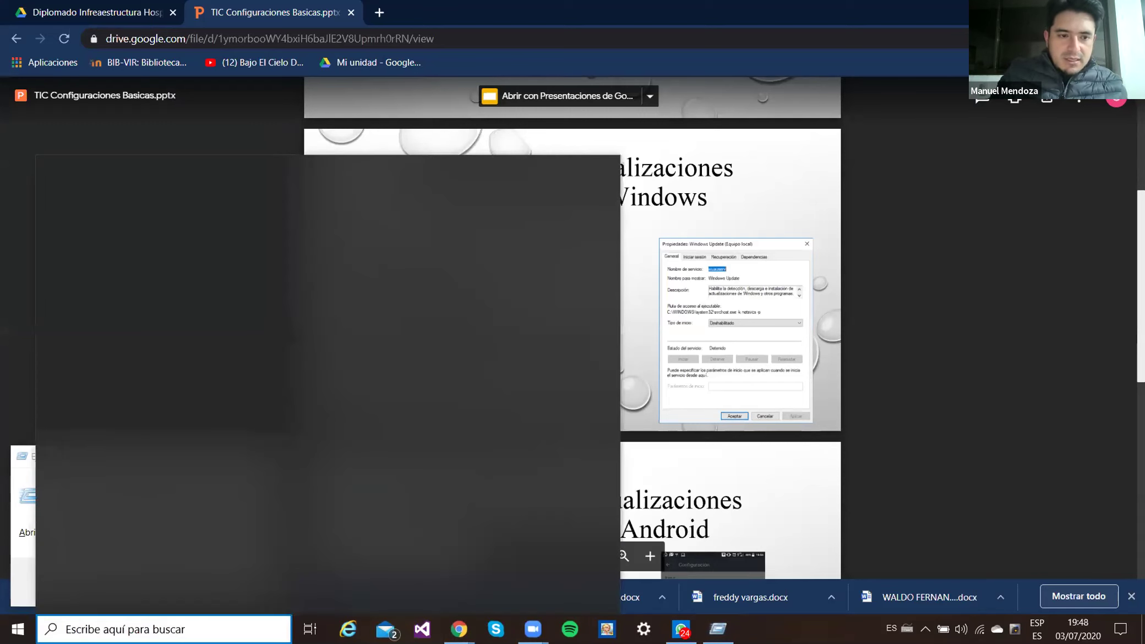
Start the Lupa screen magnifier and enlarge the display to 200%
{"action": "type", "text": "lupa"}
{"action": "left_click", "coordinate": [127, 241]}
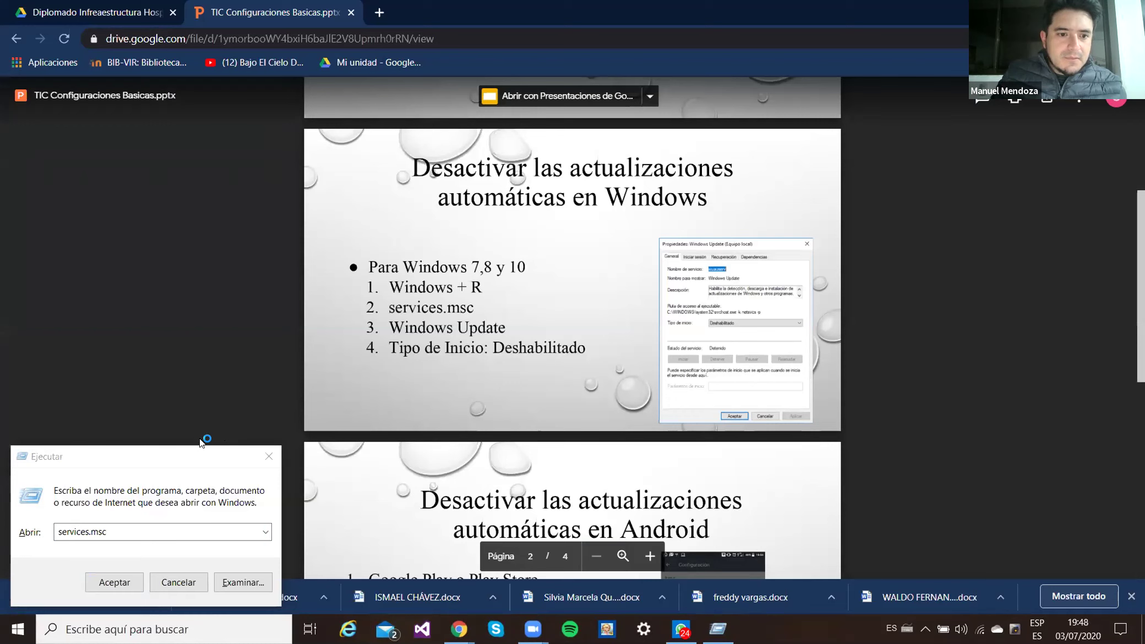
{"action": "left_click", "coordinate": [80, 111]}
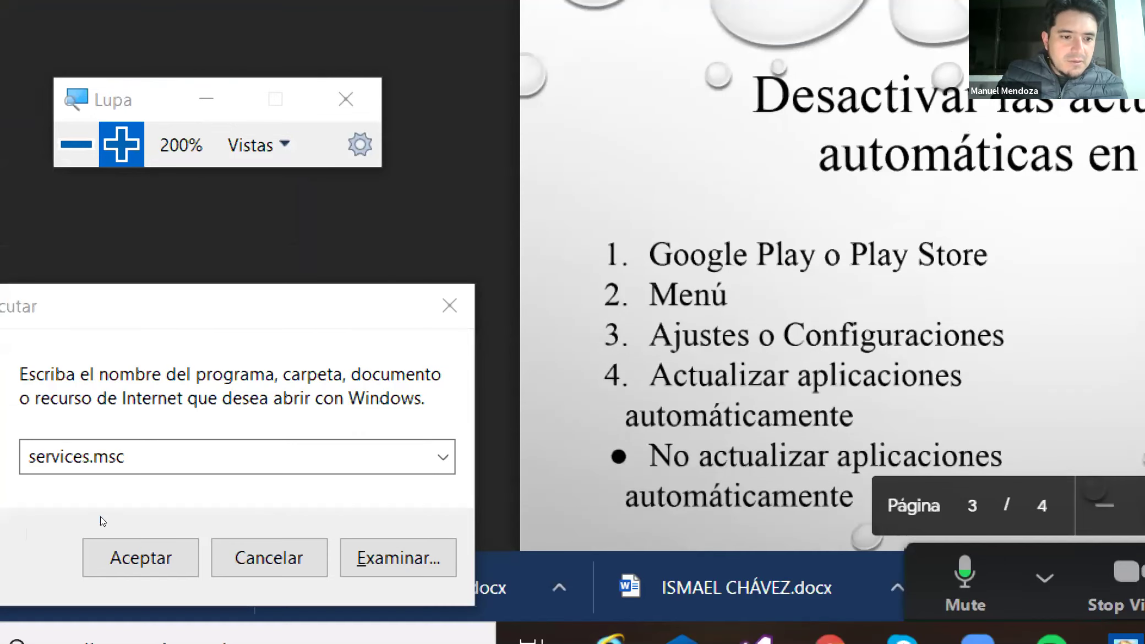
Reopen the Run dialog and enter services.msc again
{"action": "left_click", "coordinate": [46, 531]}
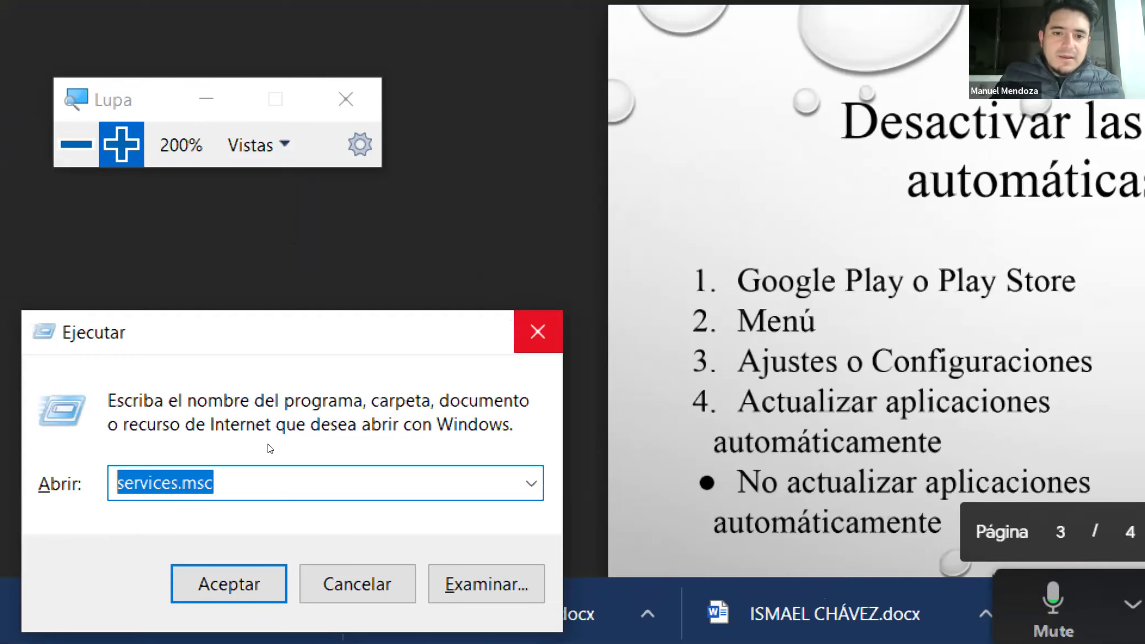
{"action": "key", "text": "Return"}
{"action": "key", "text": "super+r"}
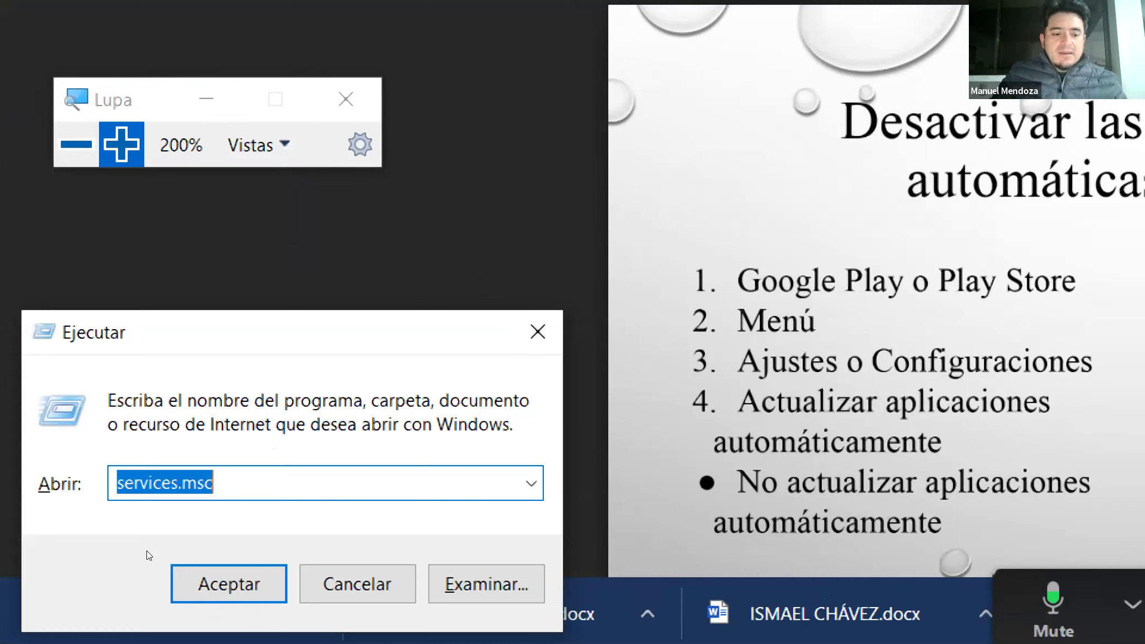
{"action": "type", "text": "ser"}
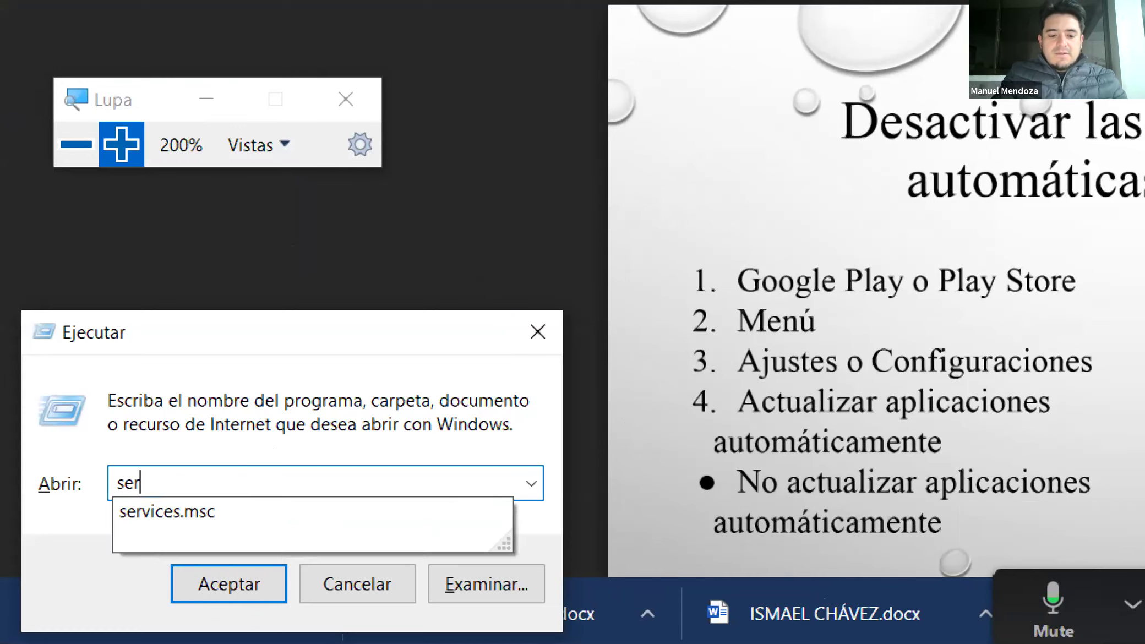
{"action": "type", "text": "vices.ms"}
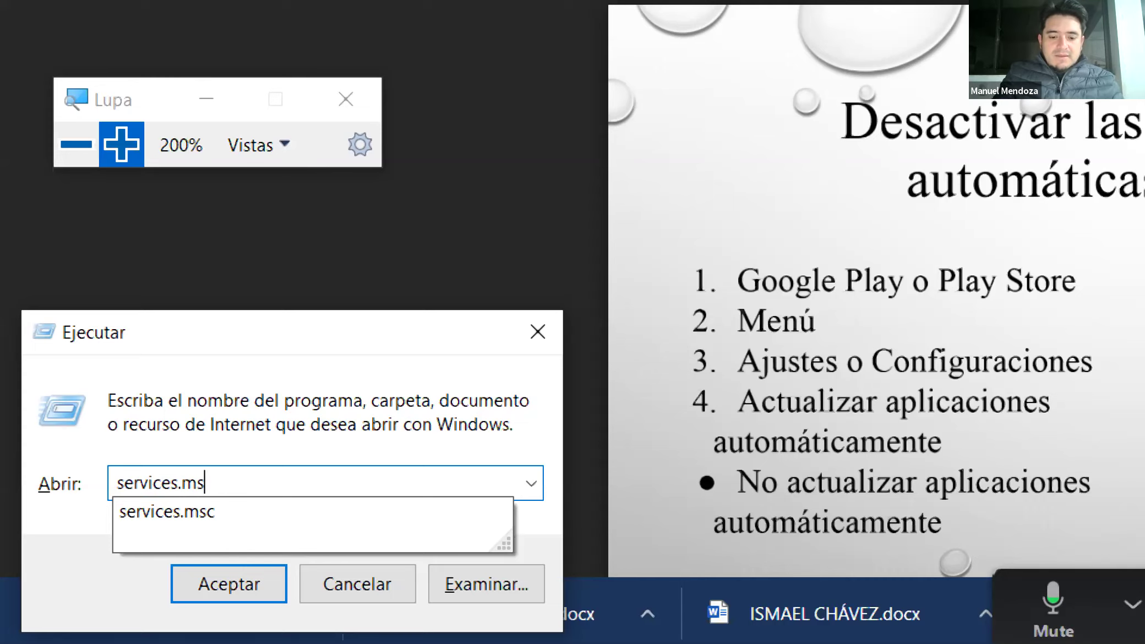
{"action": "type", "text": "c"}
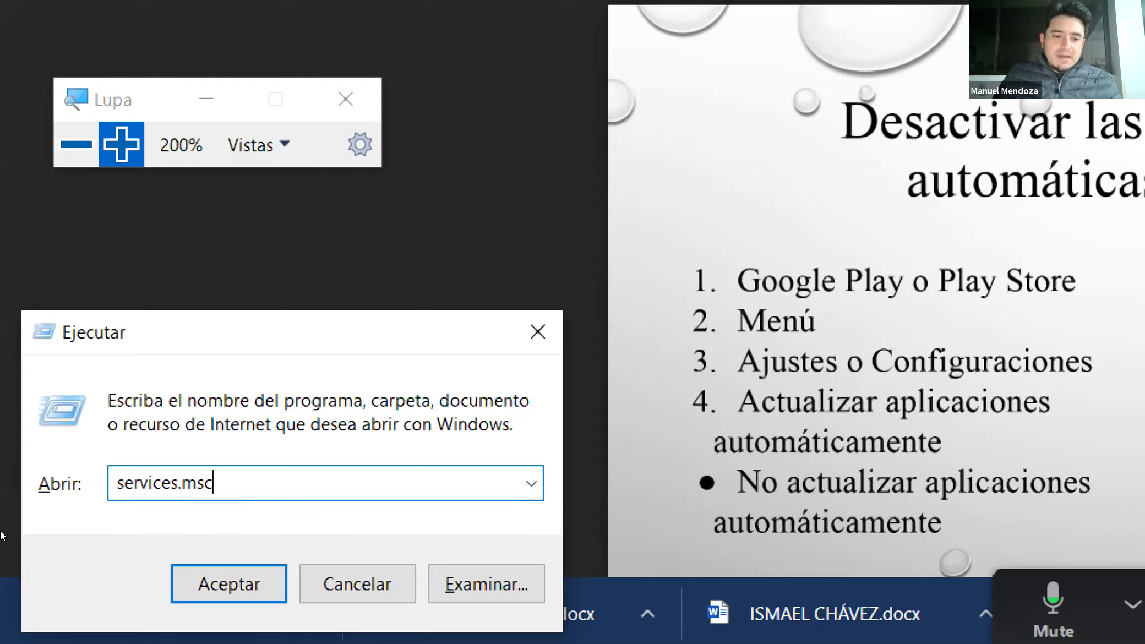
Run services.msc and return the screen magnification to 100%
{"action": "left_click", "coordinate": [223, 584]}
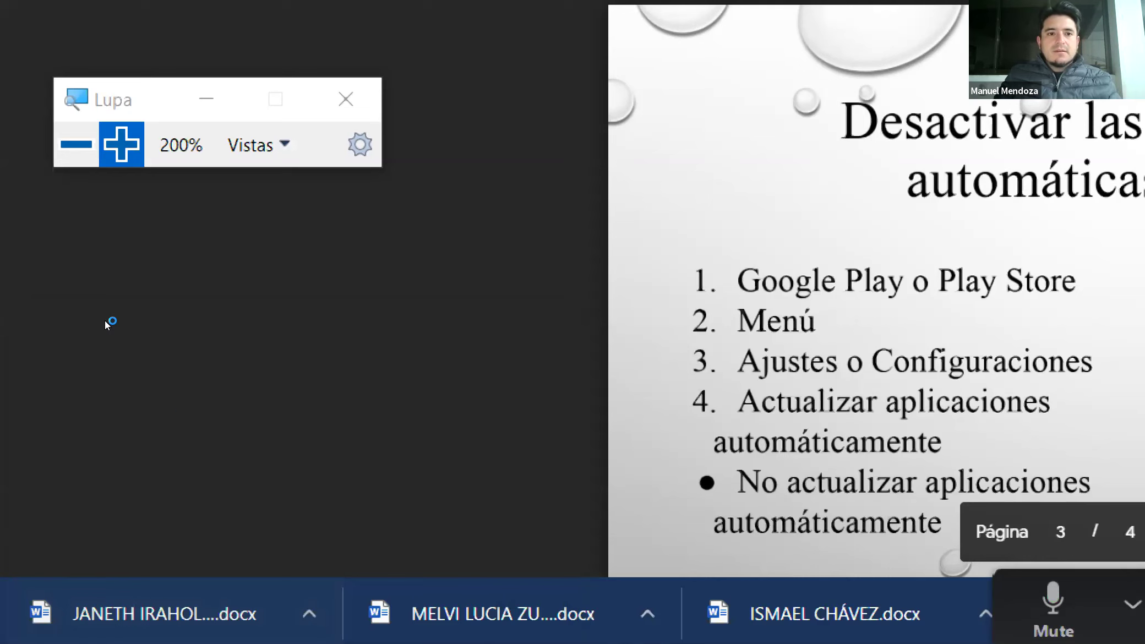
{"action": "key", "text": "super+minus"}
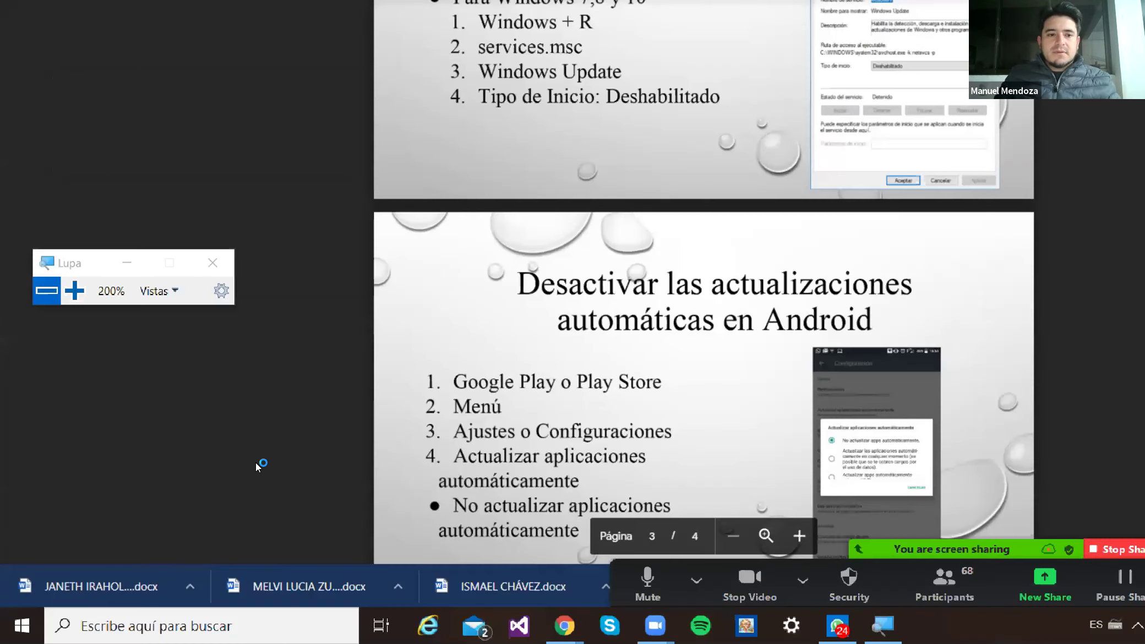
{"action": "key", "text": "super+minus"}
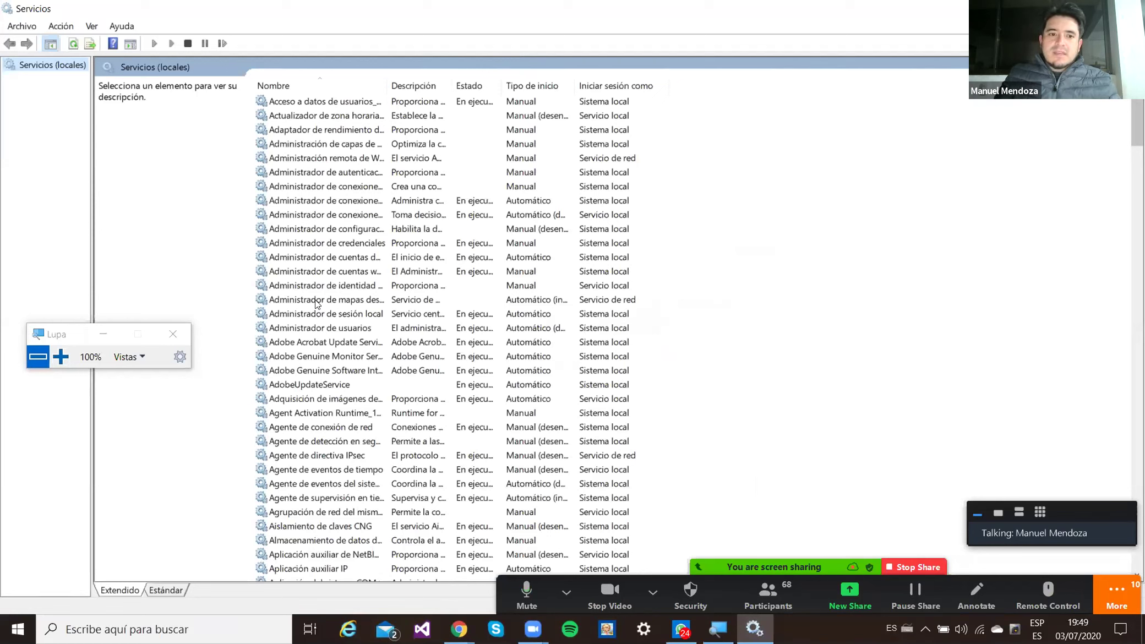
{"action": "scroll", "coordinate": [316, 304], "scroll_direction": "down", "scroll_amount": 20}
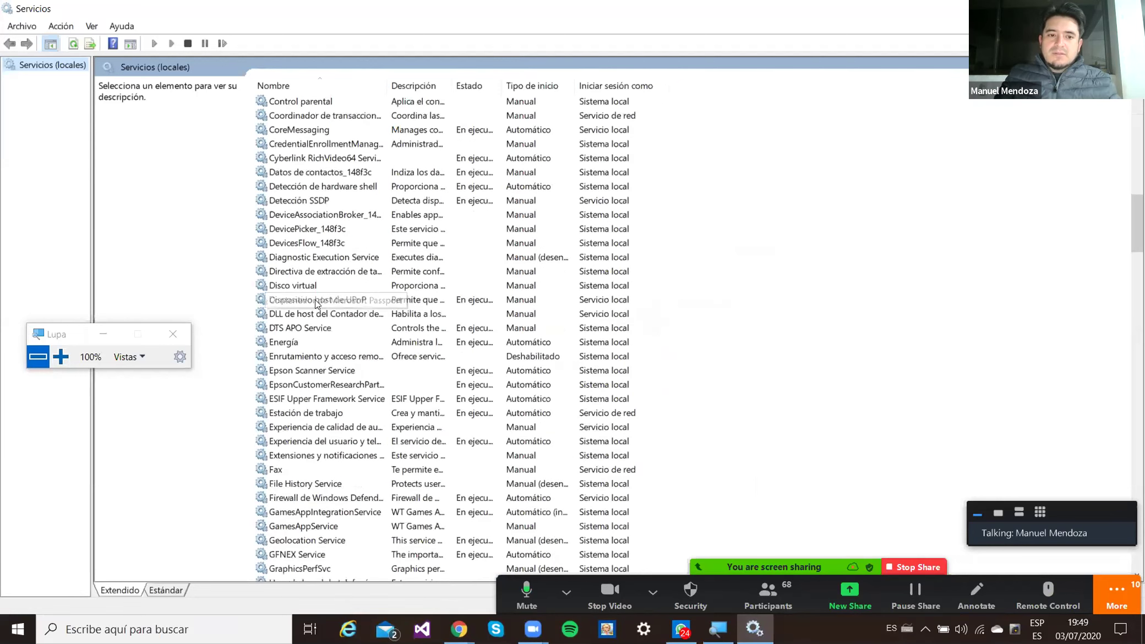
{"action": "scroll", "coordinate": [317, 303], "scroll_direction": "up", "scroll_amount": 15}
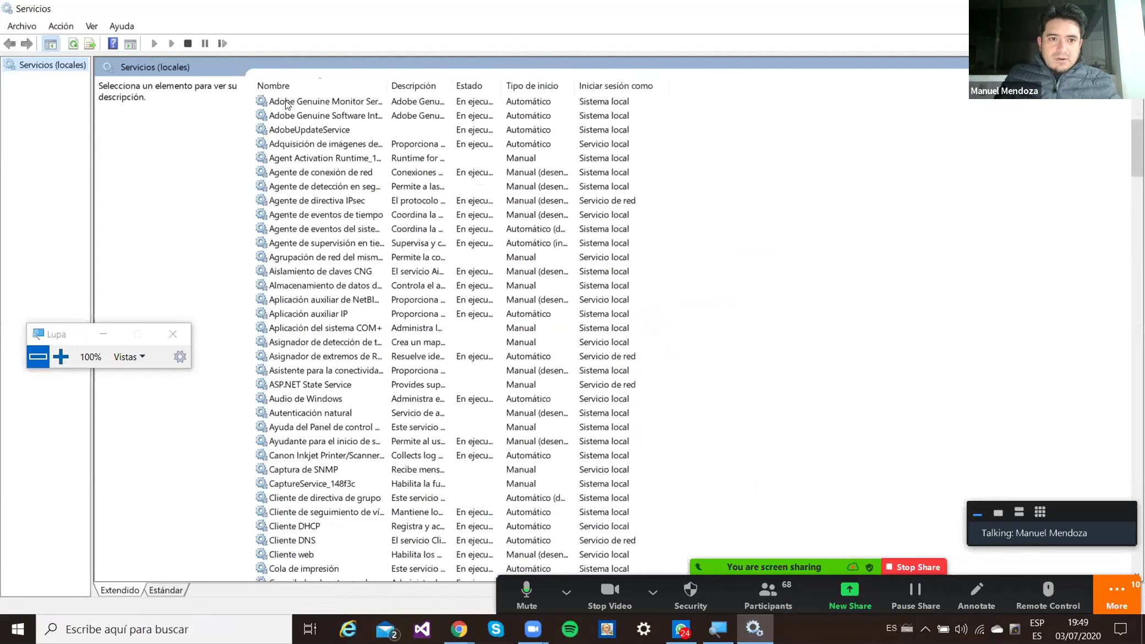
{"action": "scroll", "coordinate": [338, 253], "scroll_direction": "up", "scroll_amount": 5}
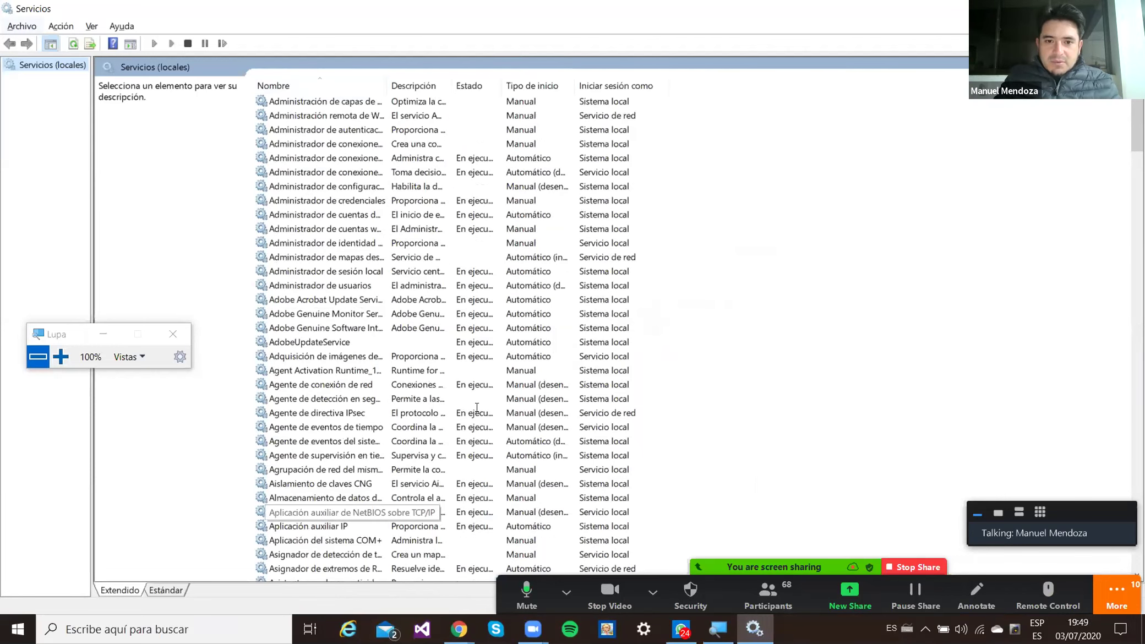
Check the slides and highlight the Windows Update step
{"action": "key", "text": "alt+Tab"}
{"action": "scroll", "coordinate": [482, 308], "scroll_direction": "up", "scroll_amount": 3}
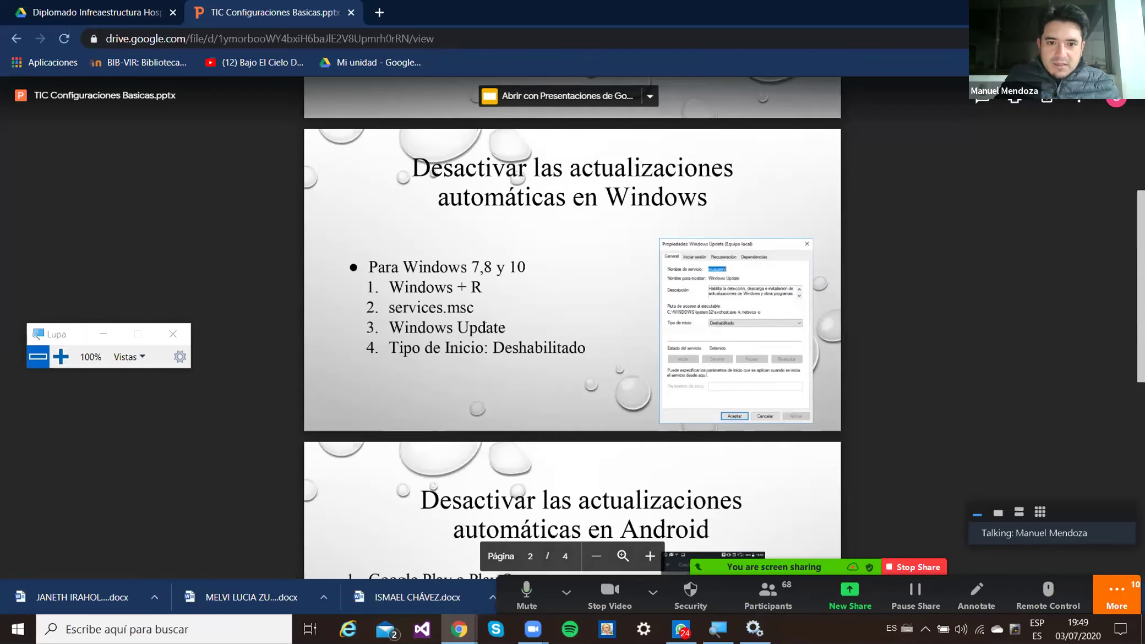
{"action": "left_click_drag", "start_coordinate": [505, 328], "coordinate": [412, 328]}
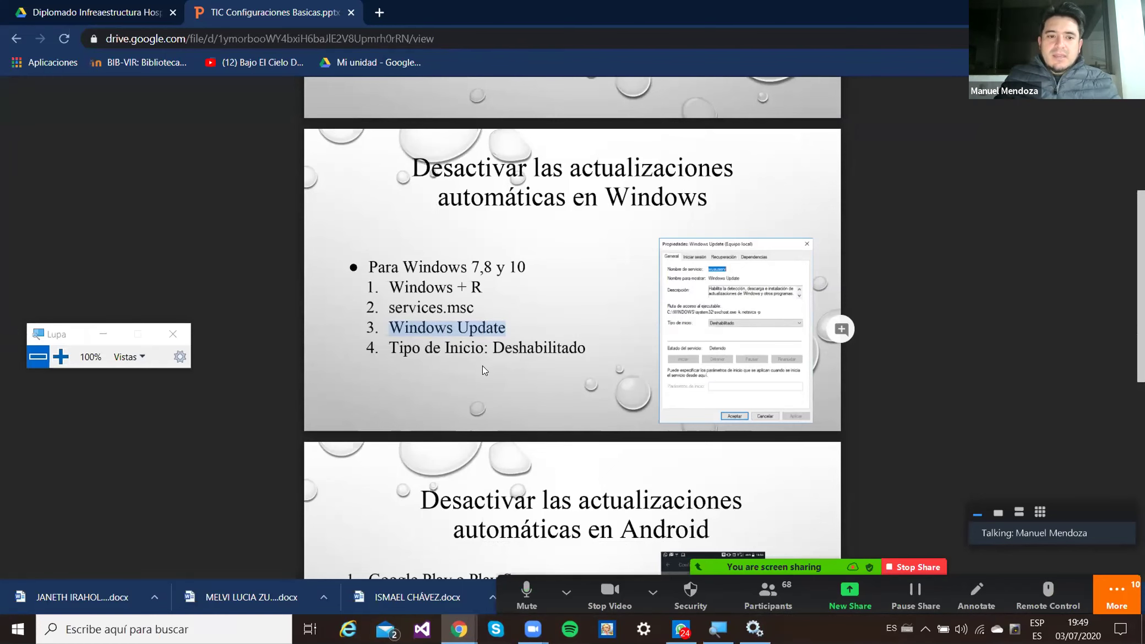
Return to Servicios and scroll the services list down to Windows Update
{"action": "key", "text": "alt+Tab"}
{"action": "scroll", "coordinate": [491, 328], "scroll_direction": "down", "scroll_amount": 10}
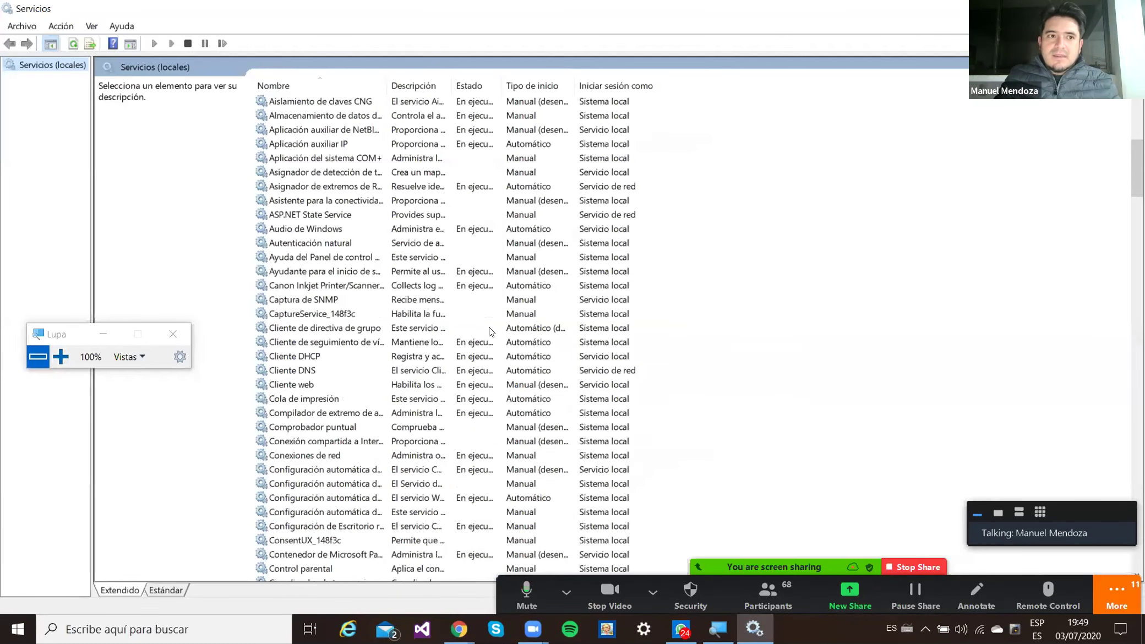
{"action": "scroll", "coordinate": [488, 327], "scroll_direction": "down", "scroll_amount": 2}
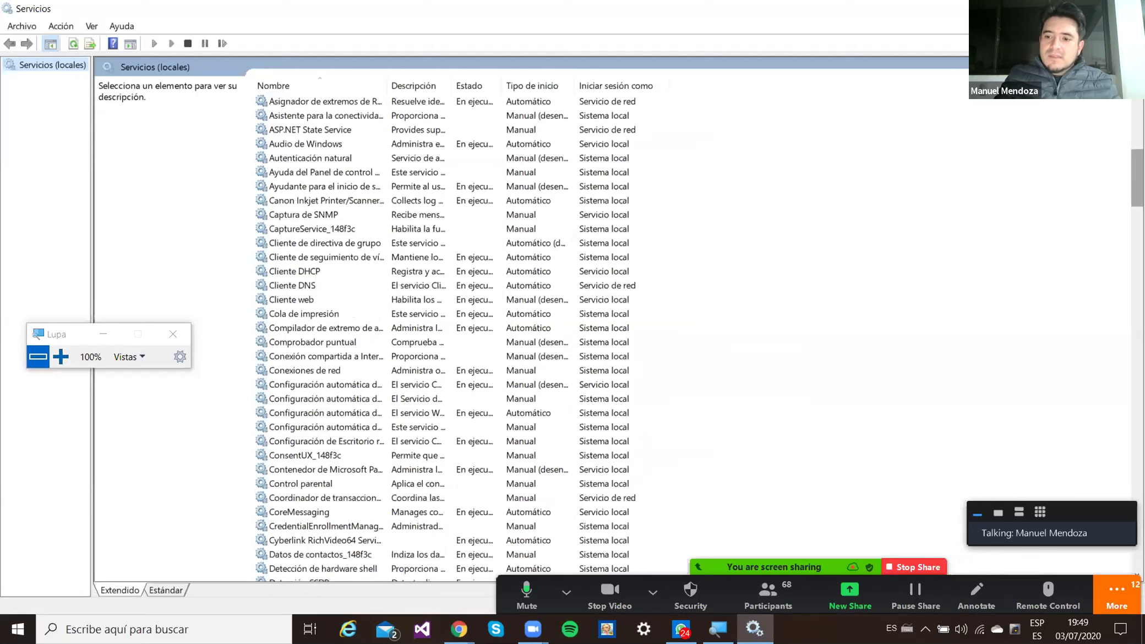
{"action": "scroll", "coordinate": [488, 328], "scroll_direction": "down", "scroll_amount": 20}
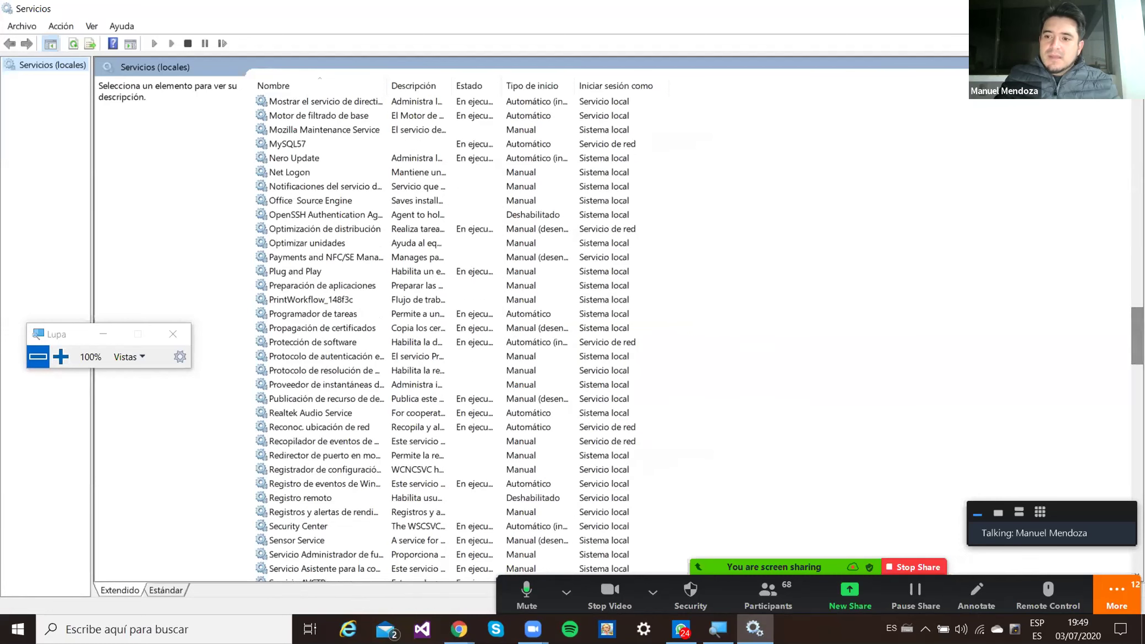
{"action": "scroll", "coordinate": [678, 511], "scroll_direction": "down", "scroll_amount": 15}
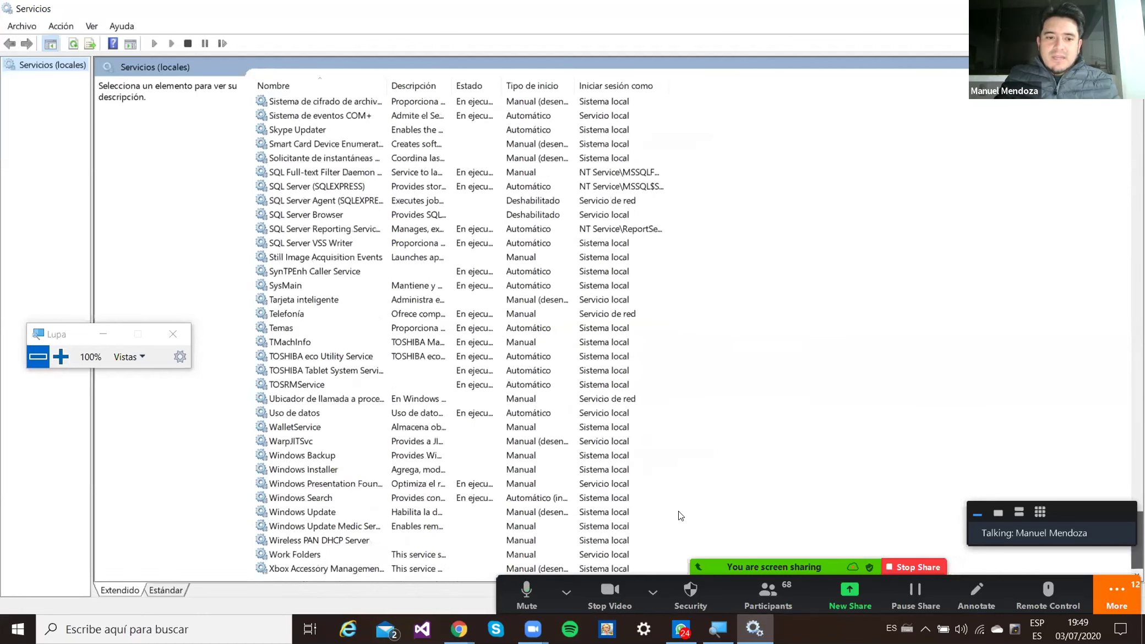
{"action": "scroll", "coordinate": [449, 512], "scroll_direction": "up", "scroll_amount": 15}
{"action": "scroll", "coordinate": [361, 513], "scroll_direction": "down", "scroll_amount": 20}
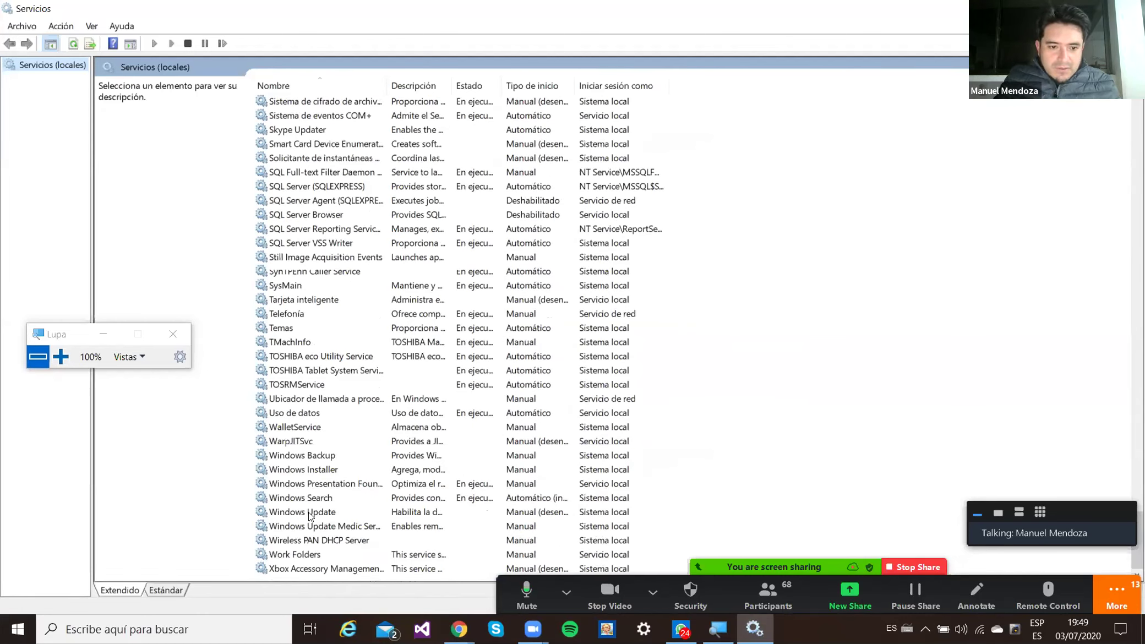
In Windows Update's properties, set Tipo de inicio to Deshabilitado and confirm with Aceptar
{"action": "left_click", "coordinate": [310, 516]}
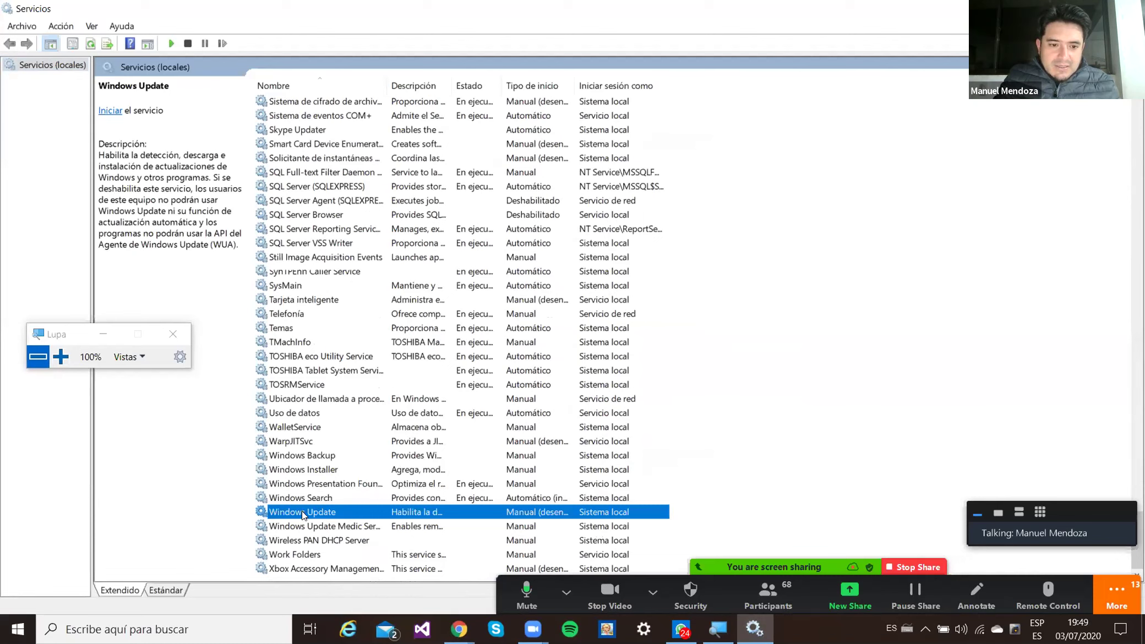
{"action": "double_click", "coordinate": [305, 511]}
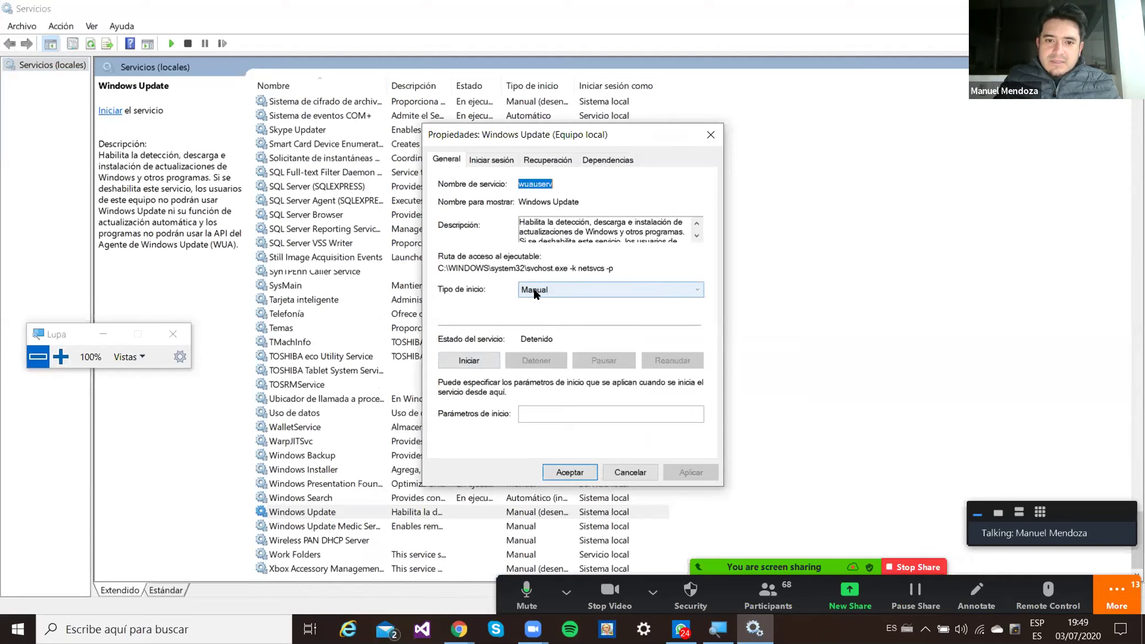
{"action": "left_click", "coordinate": [697, 286]}
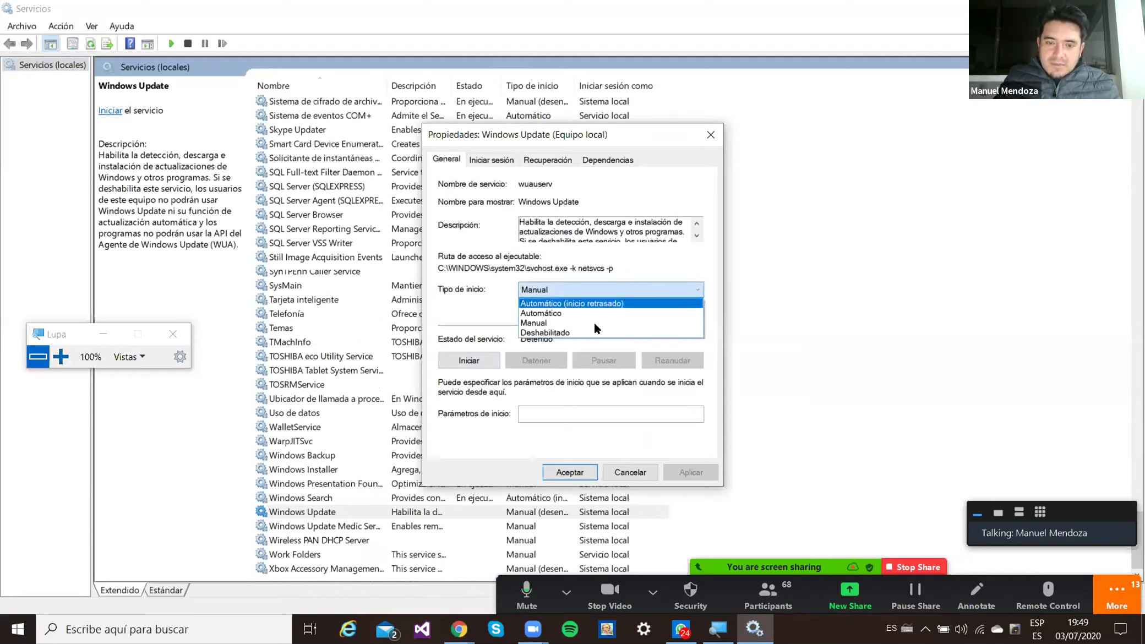
{"action": "left_click", "coordinate": [564, 331]}
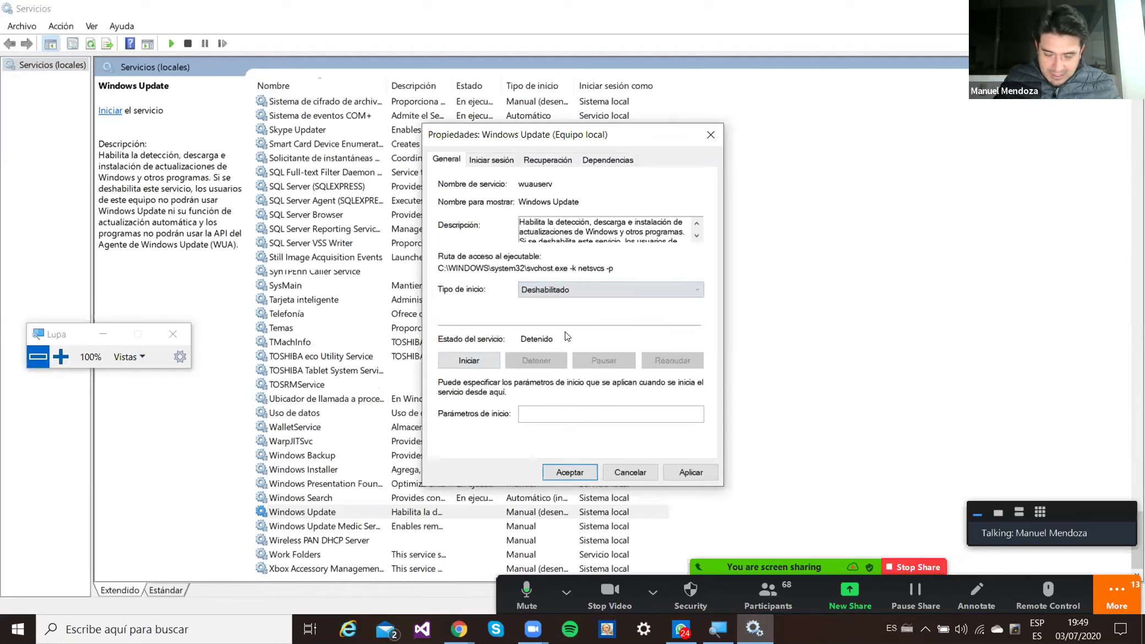
{"action": "left_click", "coordinate": [563, 468]}
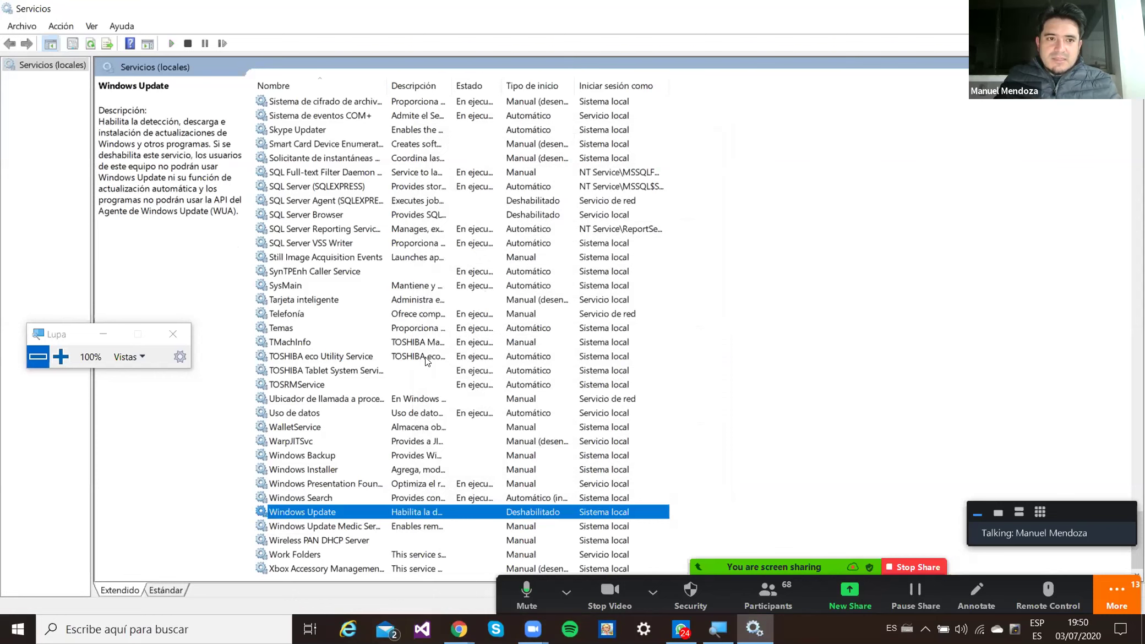
In the slide deck, highlight Windows + R, services.msc, Windows Update, Tipo de Inicio: Deshabilitado
{"action": "key", "text": "alt+Tab"}
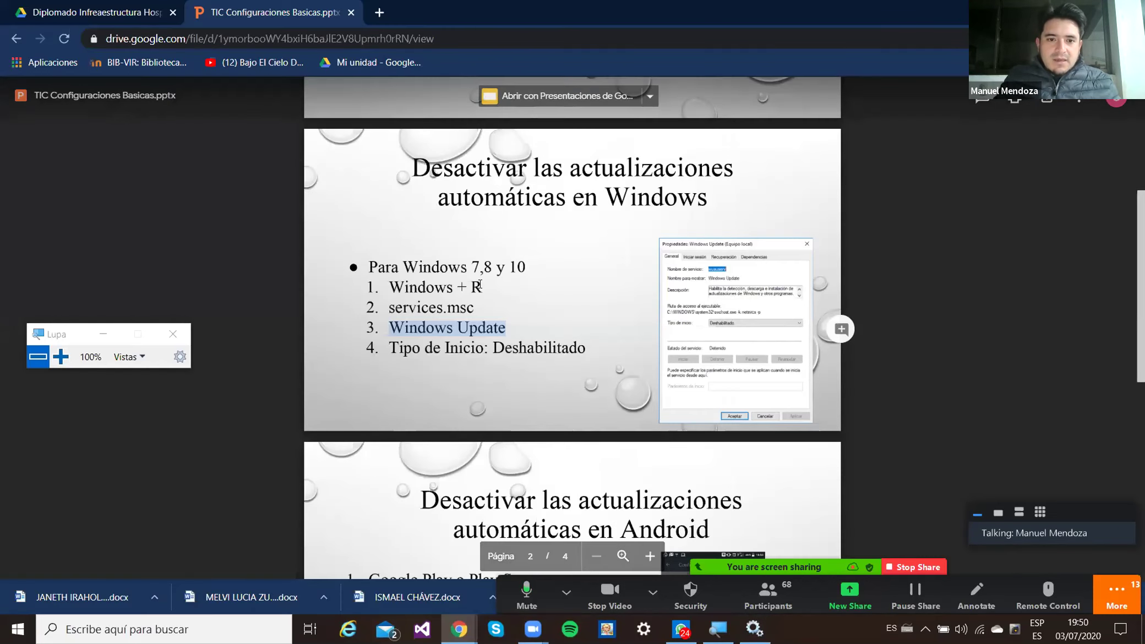
{"action": "left_click_drag", "start_coordinate": [479, 284], "coordinate": [397, 283]}
{"action": "left_click_drag", "start_coordinate": [472, 306], "coordinate": [402, 307]}
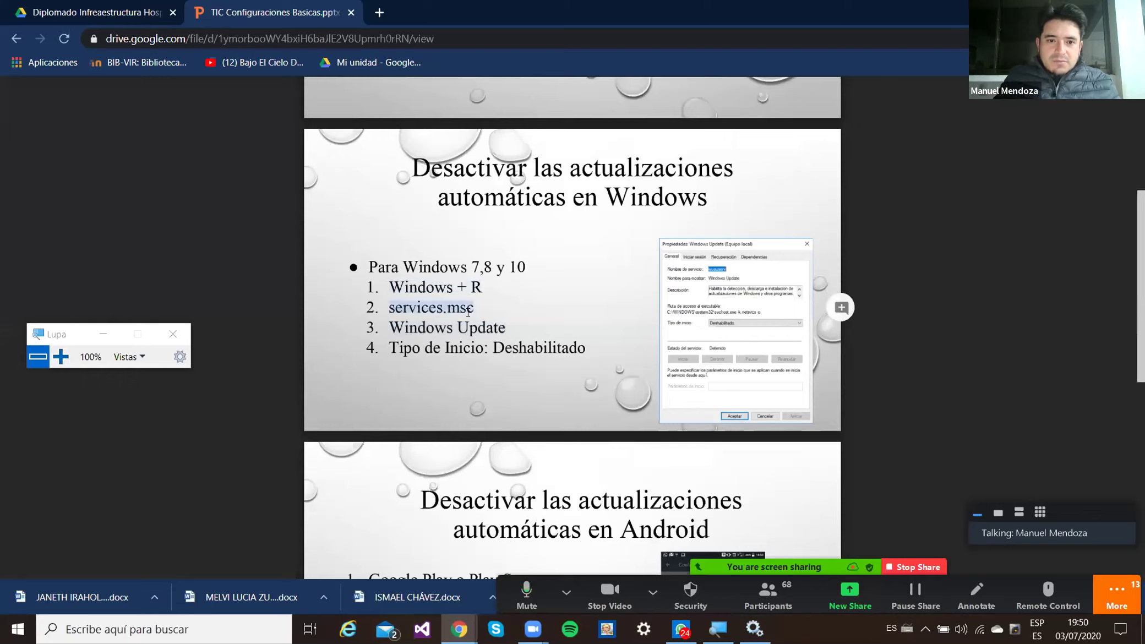
{"action": "left_click_drag", "start_coordinate": [505, 330], "coordinate": [410, 329]}
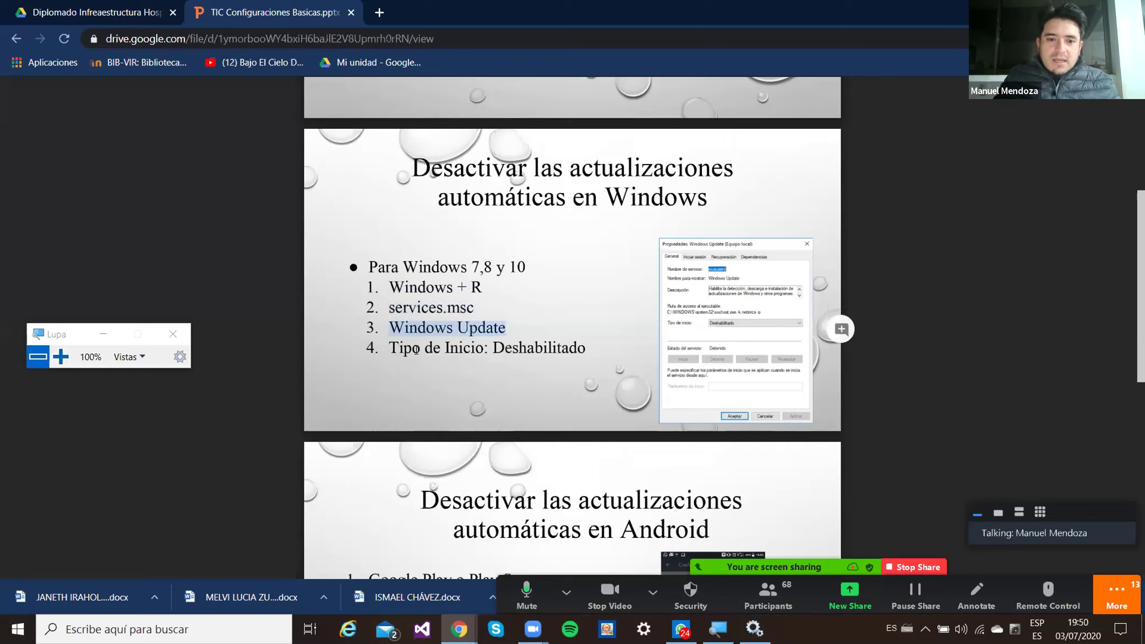
{"action": "left_click_drag", "start_coordinate": [487, 347], "coordinate": [393, 348]}
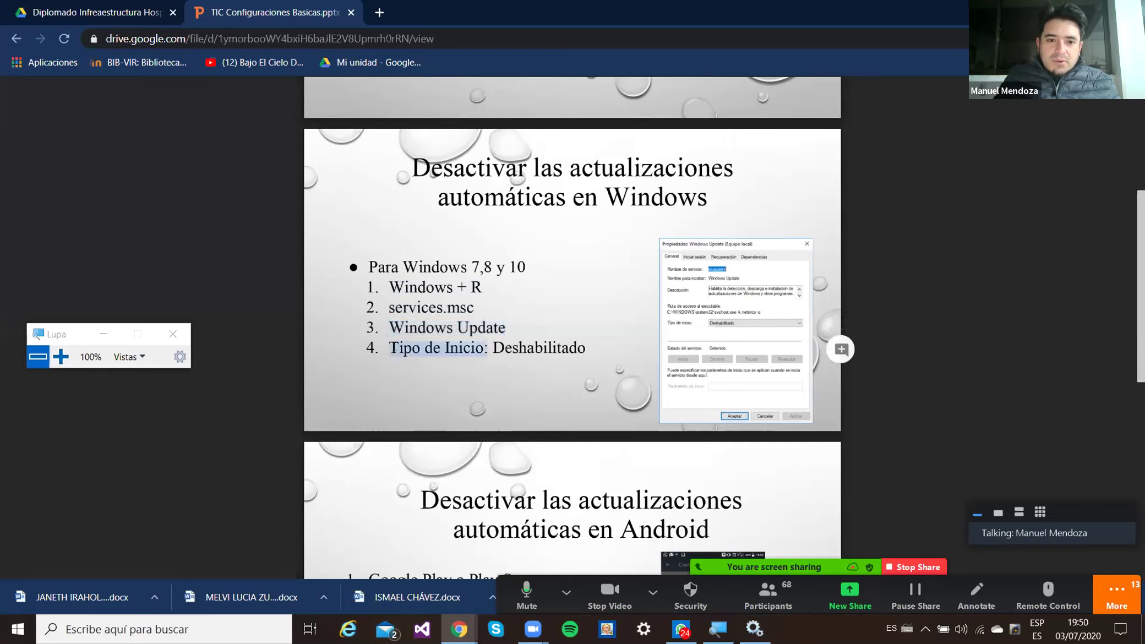
{"action": "double_click", "coordinate": [582, 348]}
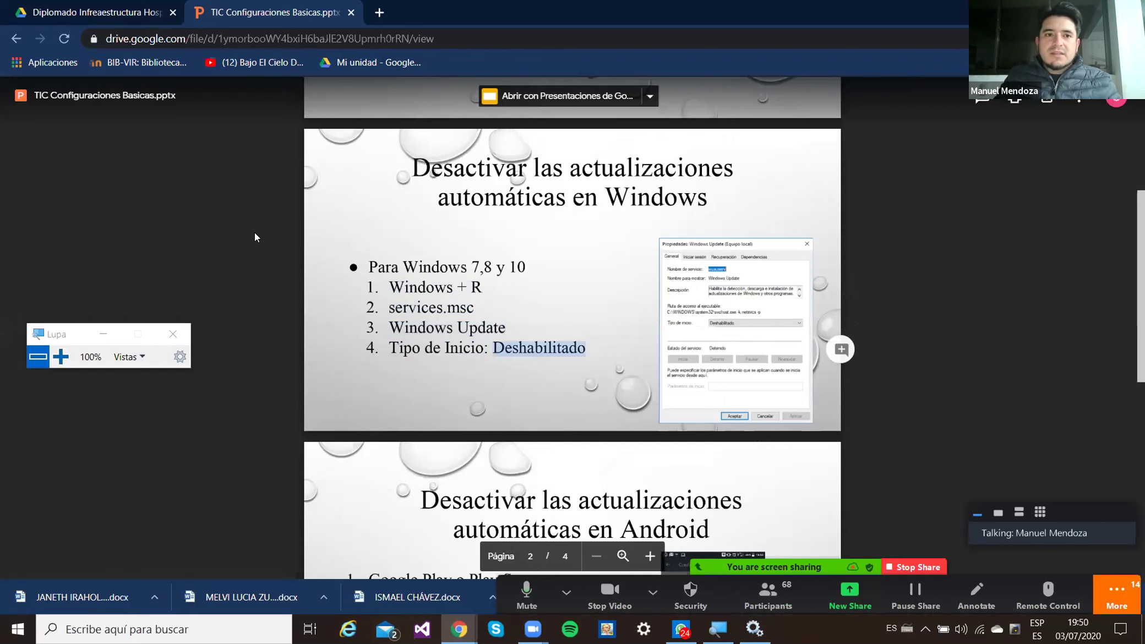
{"action": "scroll", "coordinate": [258, 239], "scroll_direction": "down", "scroll_amount": 9}
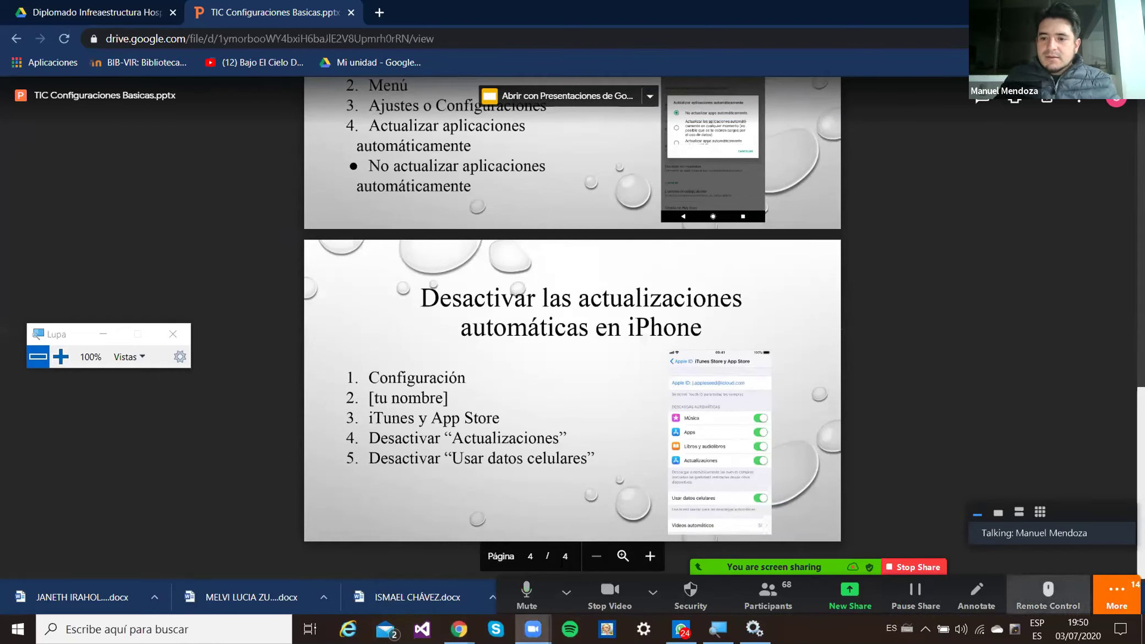
Read the meeting group chat, then return to the slide deck and scroll through it
{"action": "key", "text": "alt+h"}
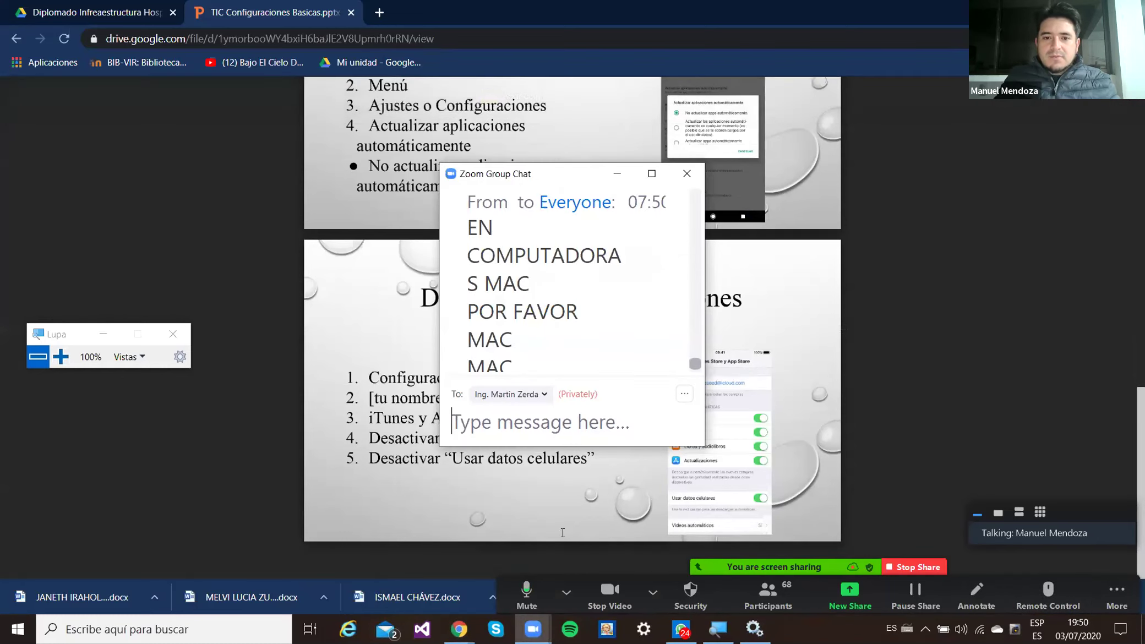
{"action": "scroll", "coordinate": [567, 286], "scroll_direction": "up", "scroll_amount": 5}
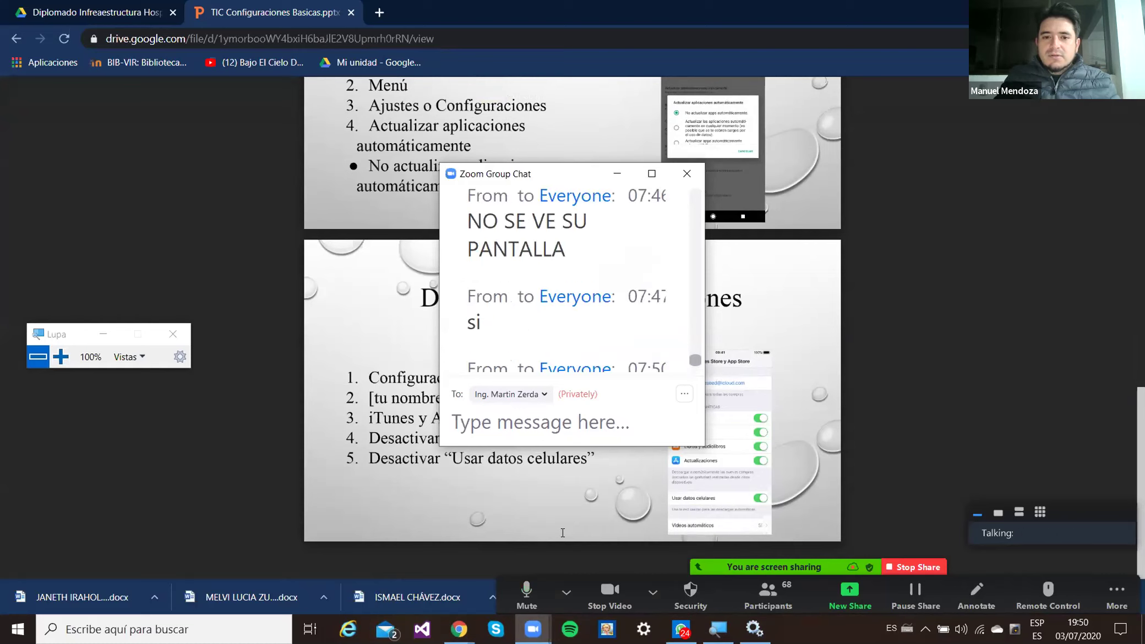
{"action": "scroll", "coordinate": [567, 281], "scroll_direction": "up", "scroll_amount": 4}
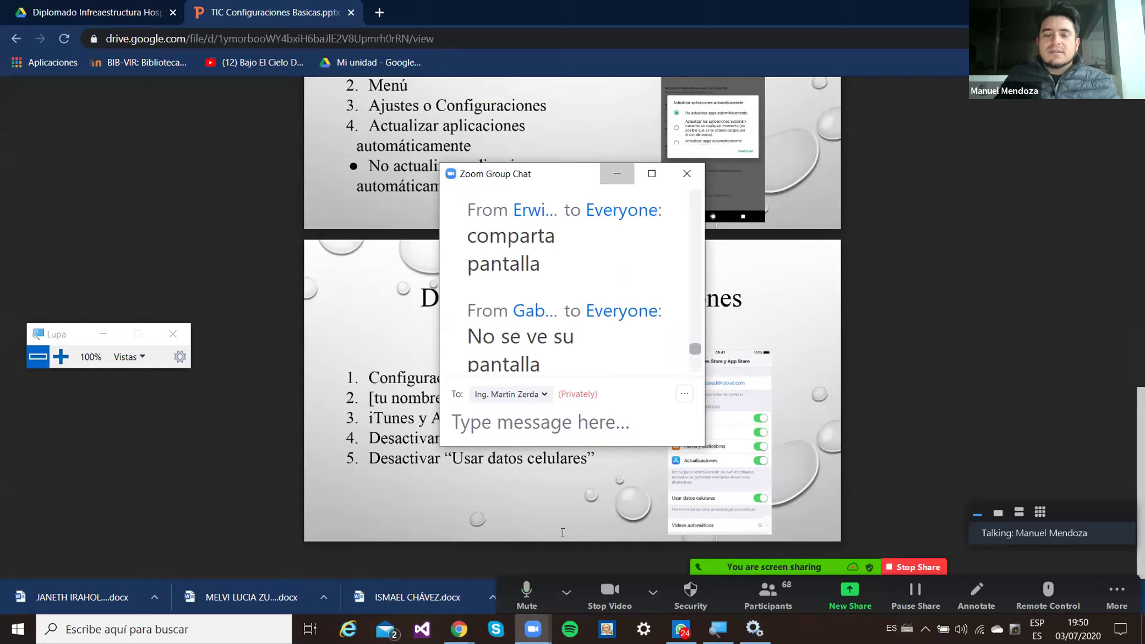
{"action": "left_click", "coordinate": [562, 532]}
{"action": "scroll", "coordinate": [249, 290], "scroll_direction": "up", "scroll_amount": 3}
{"action": "scroll", "coordinate": [249, 290], "scroll_direction": "down", "scroll_amount": 1}
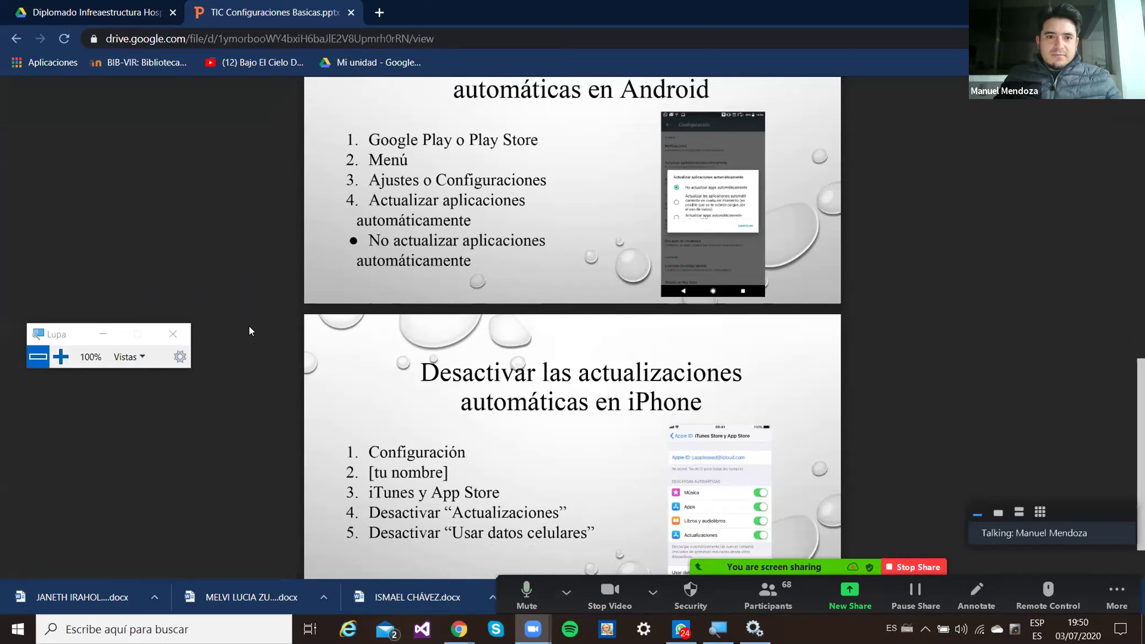
{"action": "scroll", "coordinate": [255, 329], "scroll_direction": "down", "scroll_amount": 1}
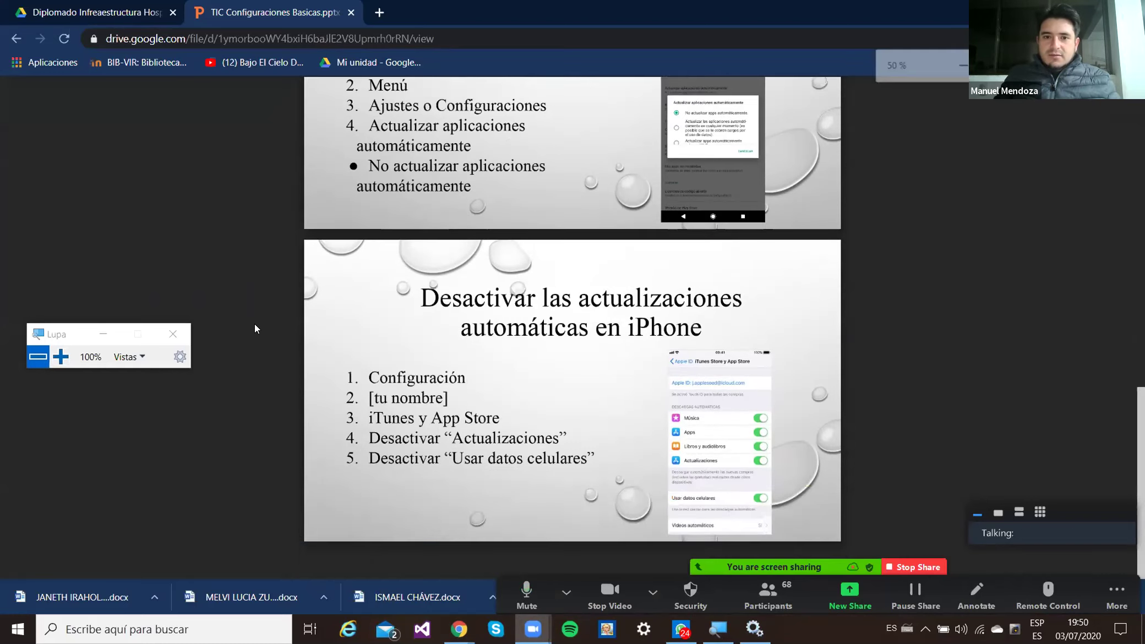
{"action": "scroll", "coordinate": [254, 325], "scroll_direction": "up", "scroll_amount": 2, "text": "ctrl"}
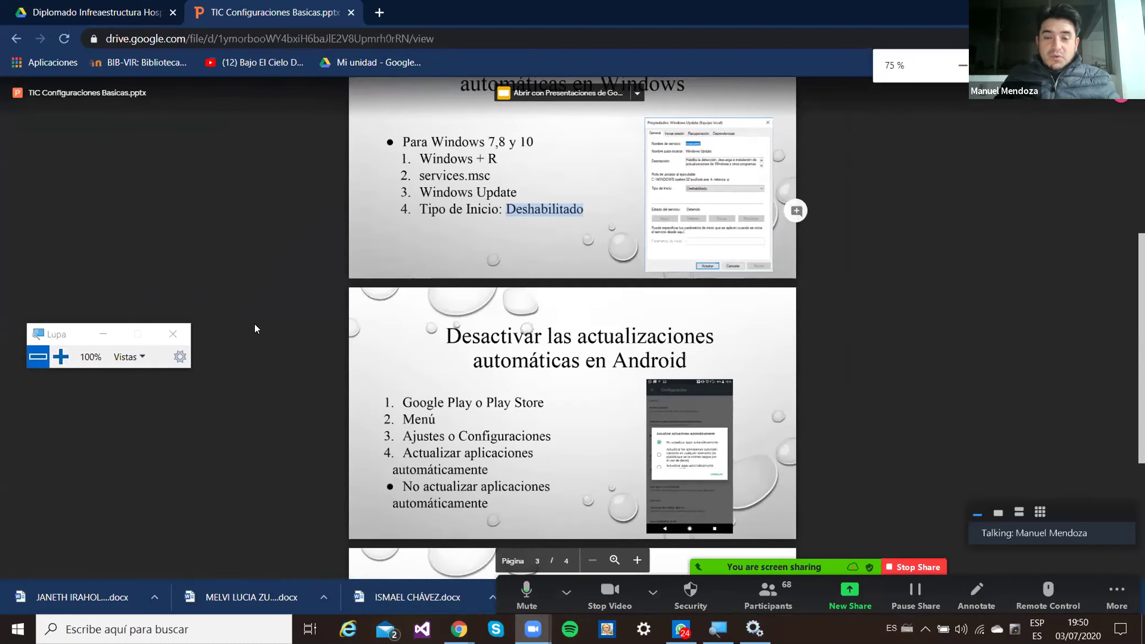
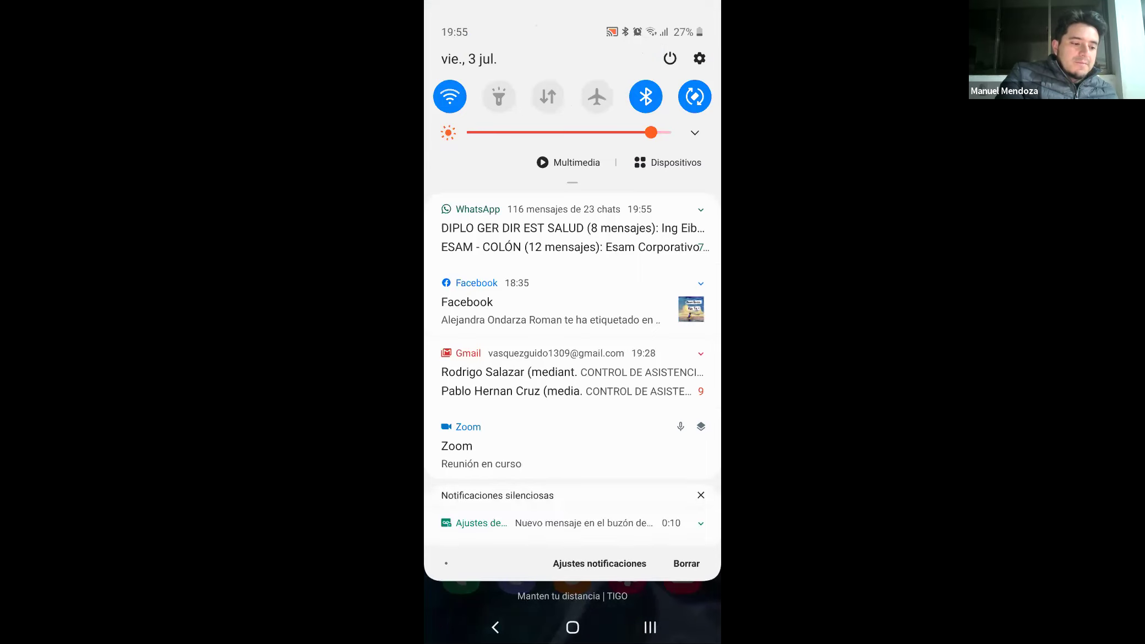
Close the notification shade and bring the Zoom meeting back to full screen from recent apps
{"action": "left_click", "coordinate": [650, 627]}
{"action": "left_click_drag", "start_coordinate": [495, 275], "coordinate": [650, 276]}
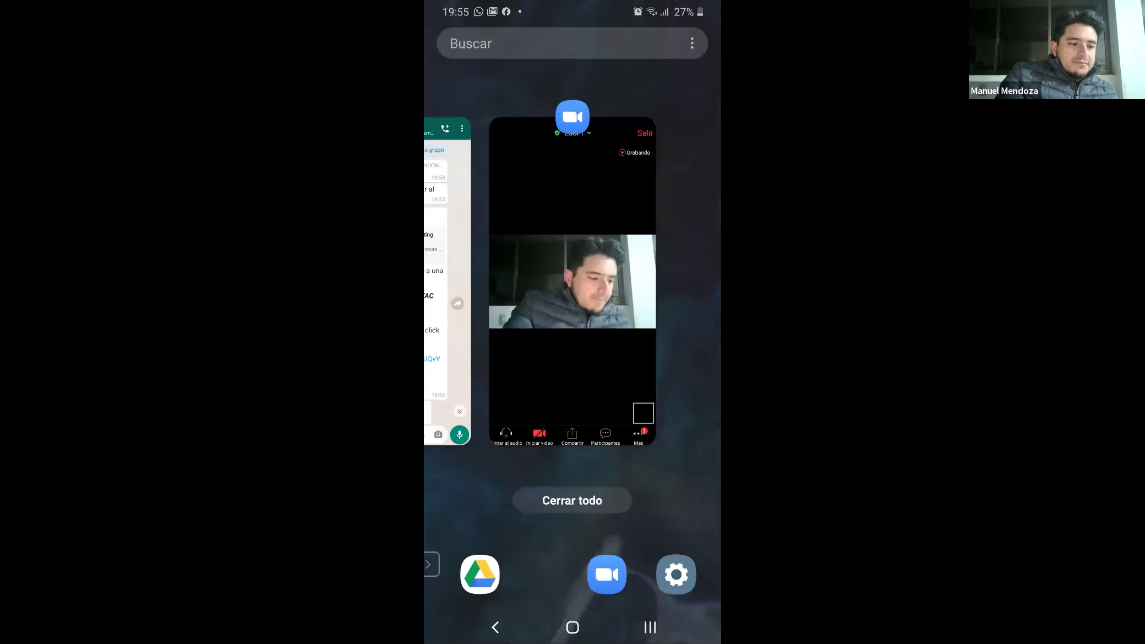
{"action": "left_click", "coordinate": [573, 281]}
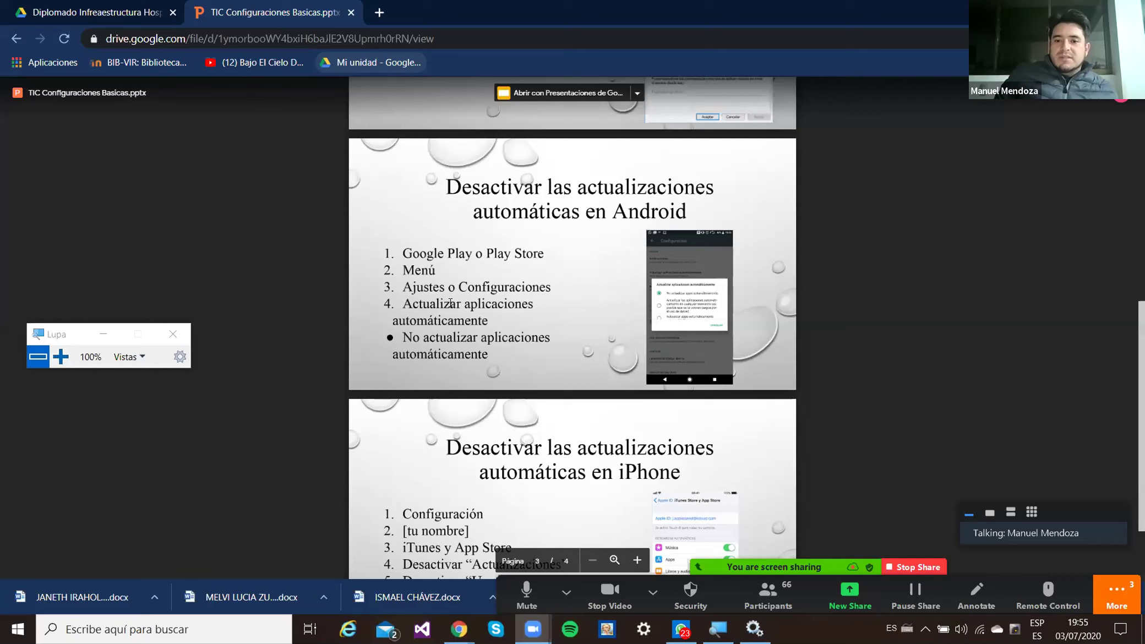
Review the TIC Configuraciones Basicas.pptx slides in Drive, then return to the previous page
{"action": "scroll", "coordinate": [451, 302], "scroll_direction": "down", "scroll_amount": 2}
{"action": "scroll", "coordinate": [446, 300], "scroll_direction": "up", "scroll_amount": 15}
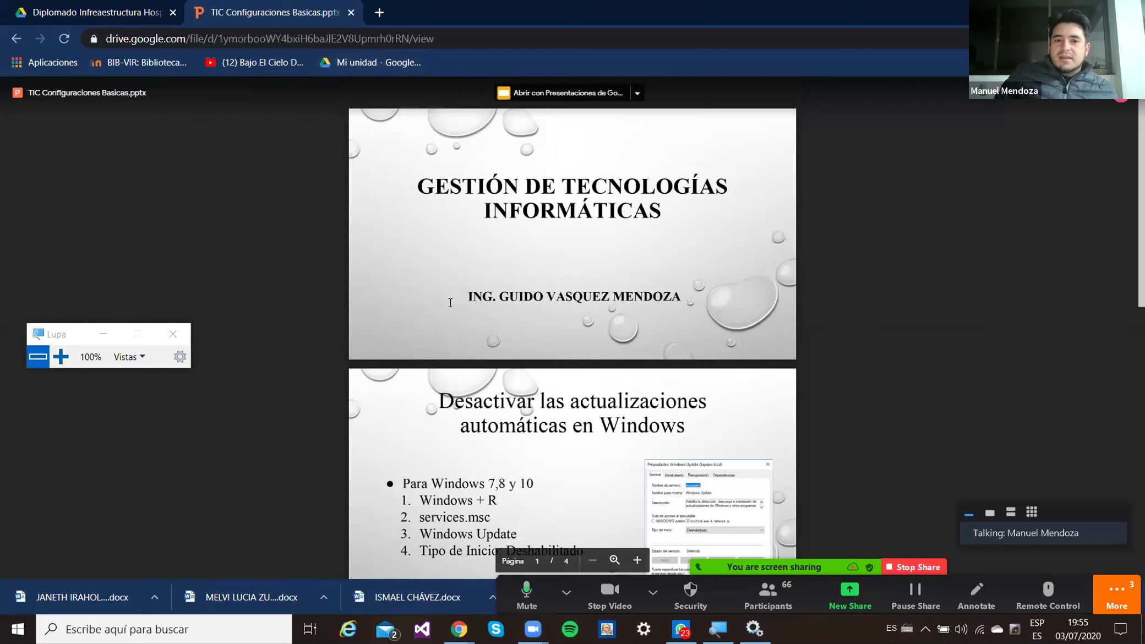
{"action": "scroll", "coordinate": [437, 296], "scroll_direction": "down", "scroll_amount": 6}
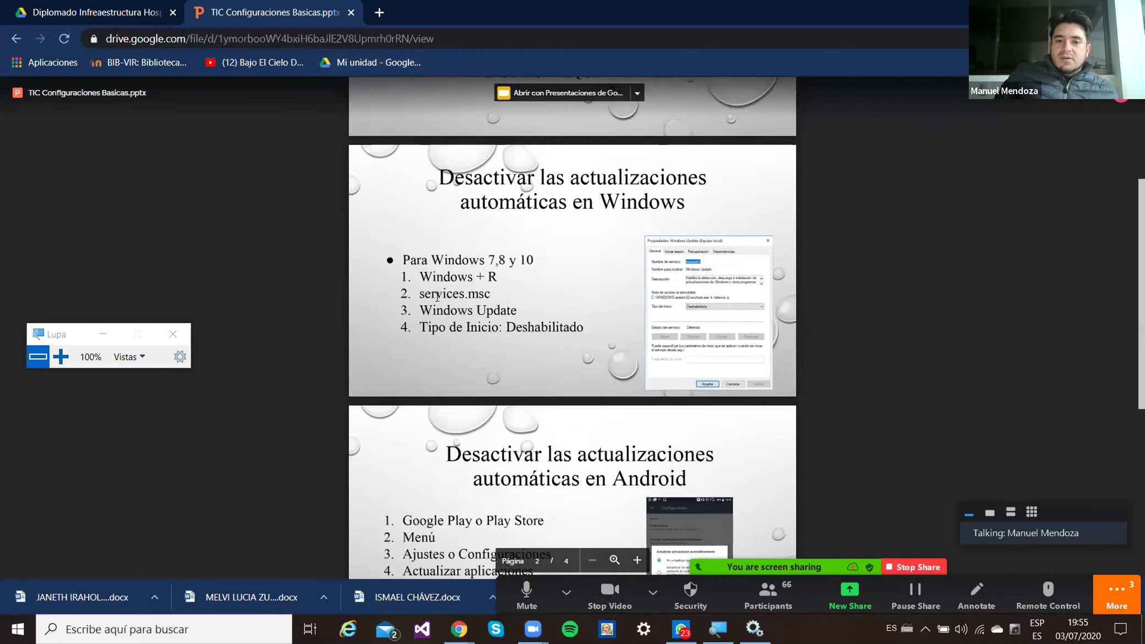
{"action": "scroll", "coordinate": [434, 307], "scroll_direction": "up", "scroll_amount": 3}
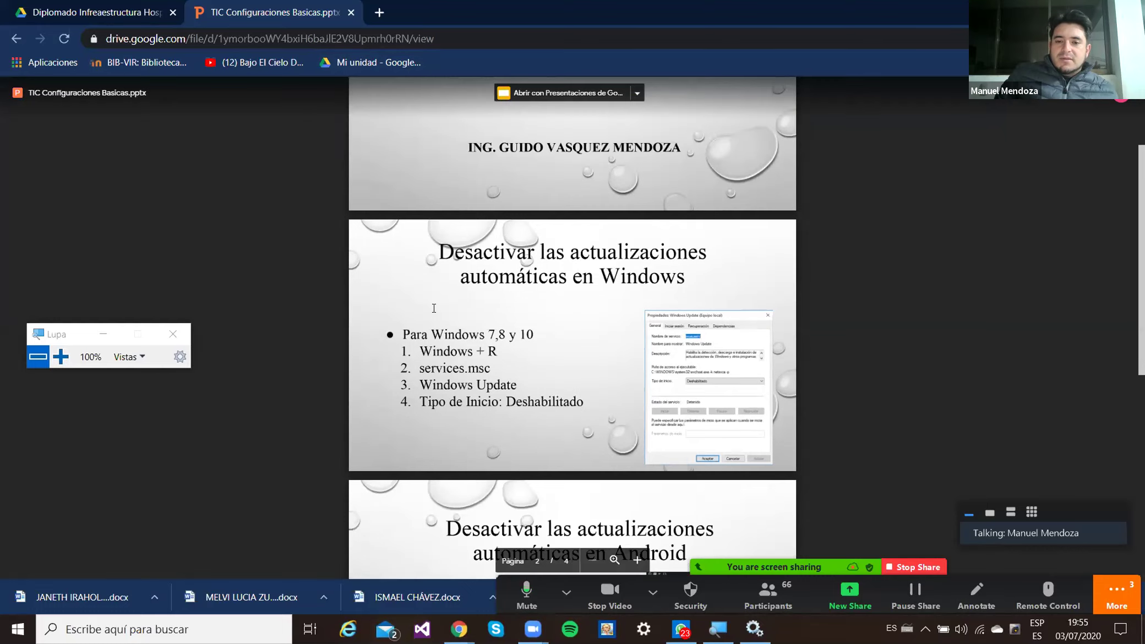
{"action": "scroll", "coordinate": [434, 308], "scroll_direction": "down", "scroll_amount": 8}
{"action": "scroll", "coordinate": [433, 308], "scroll_direction": "up", "scroll_amount": 10}
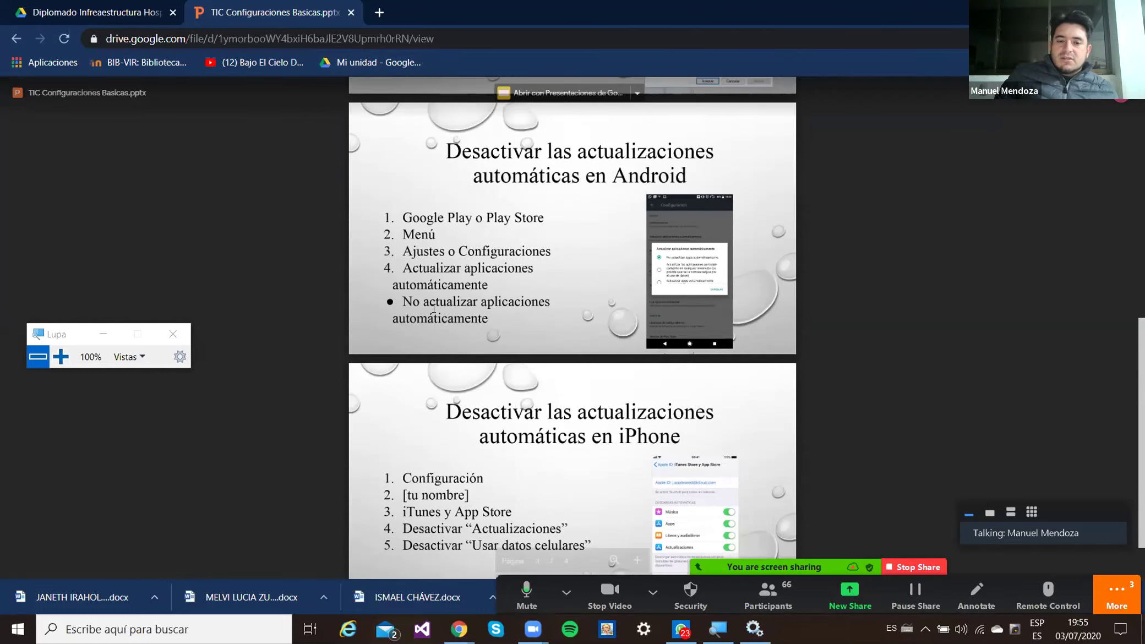
{"action": "scroll", "coordinate": [434, 307], "scroll_direction": "up", "scroll_amount": 2}
{"action": "scroll", "coordinate": [434, 308], "scroll_direction": "down", "scroll_amount": 7}
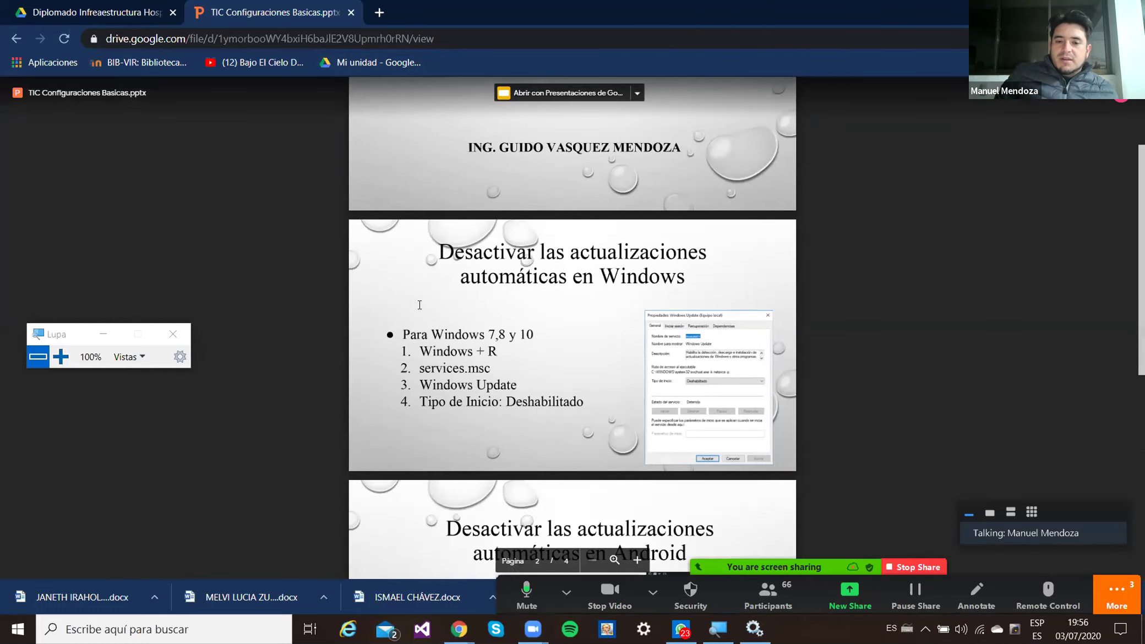
{"action": "scroll", "coordinate": [419, 305], "scroll_direction": "down", "scroll_amount": 4}
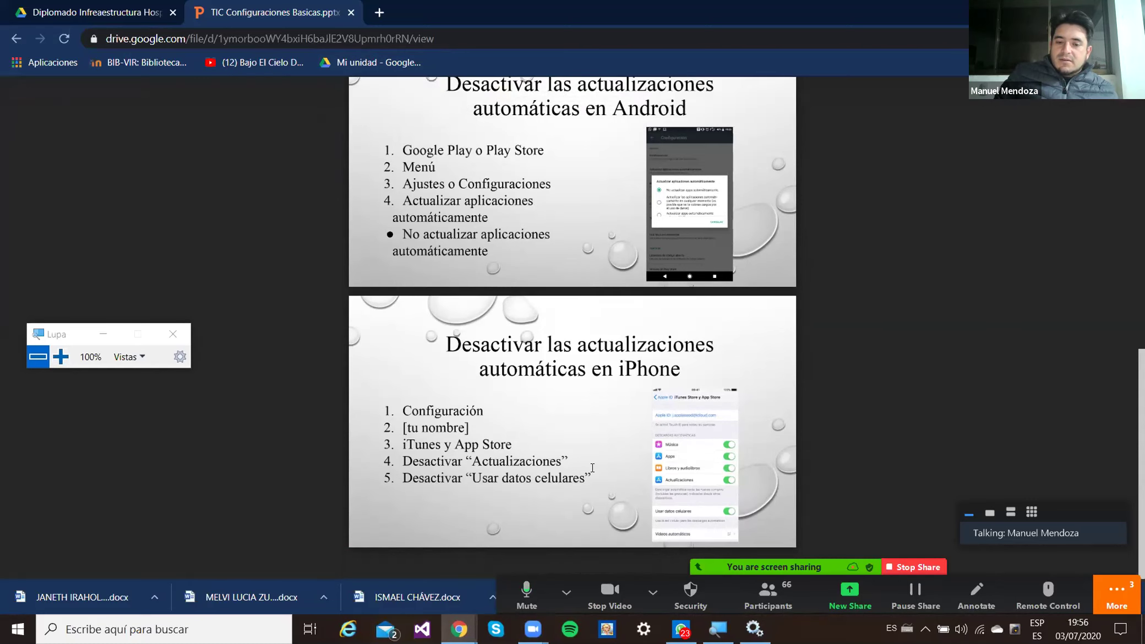
{"action": "scroll", "coordinate": [548, 464], "scroll_direction": "up", "scroll_amount": 5}
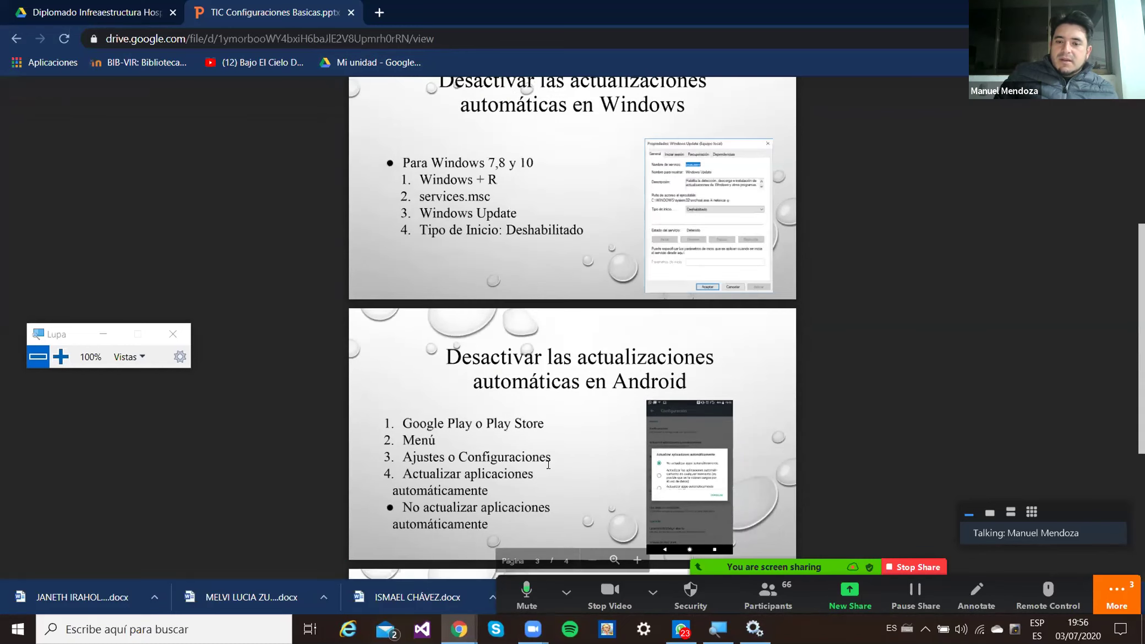
{"action": "scroll", "coordinate": [549, 465], "scroll_direction": "up", "scroll_amount": 5}
{"action": "scroll", "coordinate": [548, 465], "scroll_direction": "up", "scroll_amount": 2}
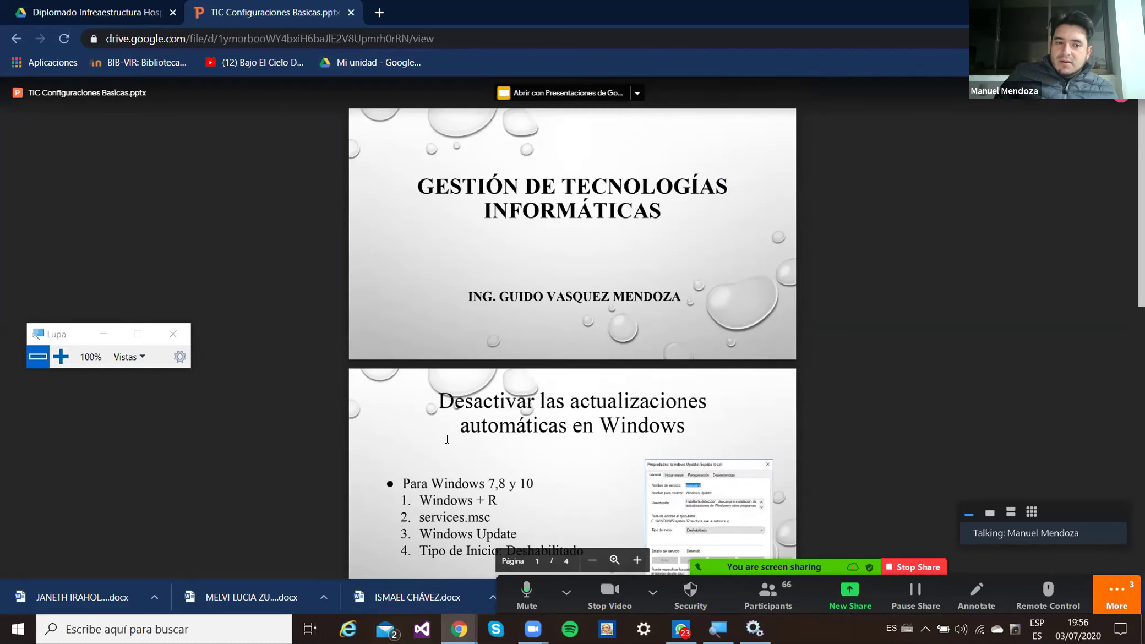
{"action": "scroll", "coordinate": [454, 420], "scroll_direction": "down", "scroll_amount": 3}
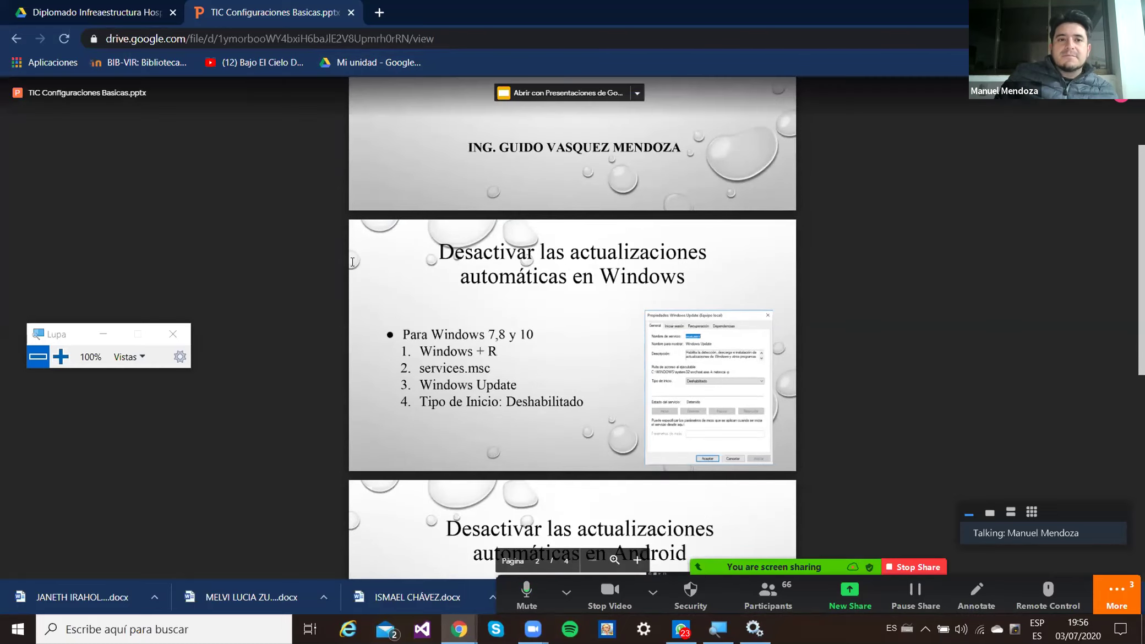
{"action": "left_click", "coordinate": [16, 39]}
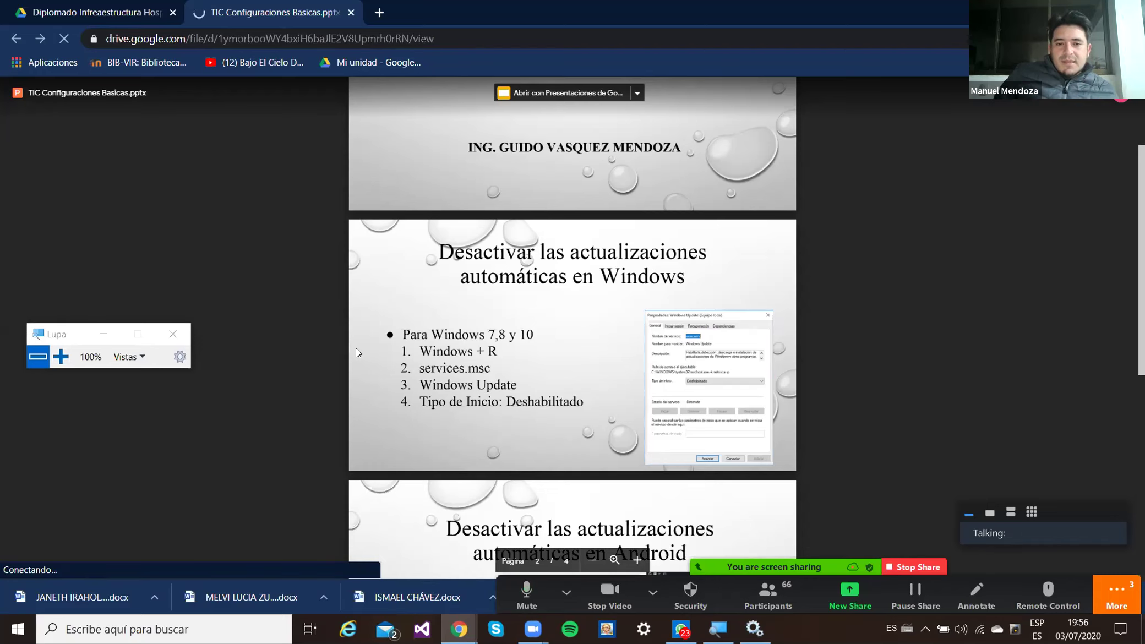
{"action": "scroll", "coordinate": [356, 351], "scroll_direction": "down", "scroll_amount": 1}
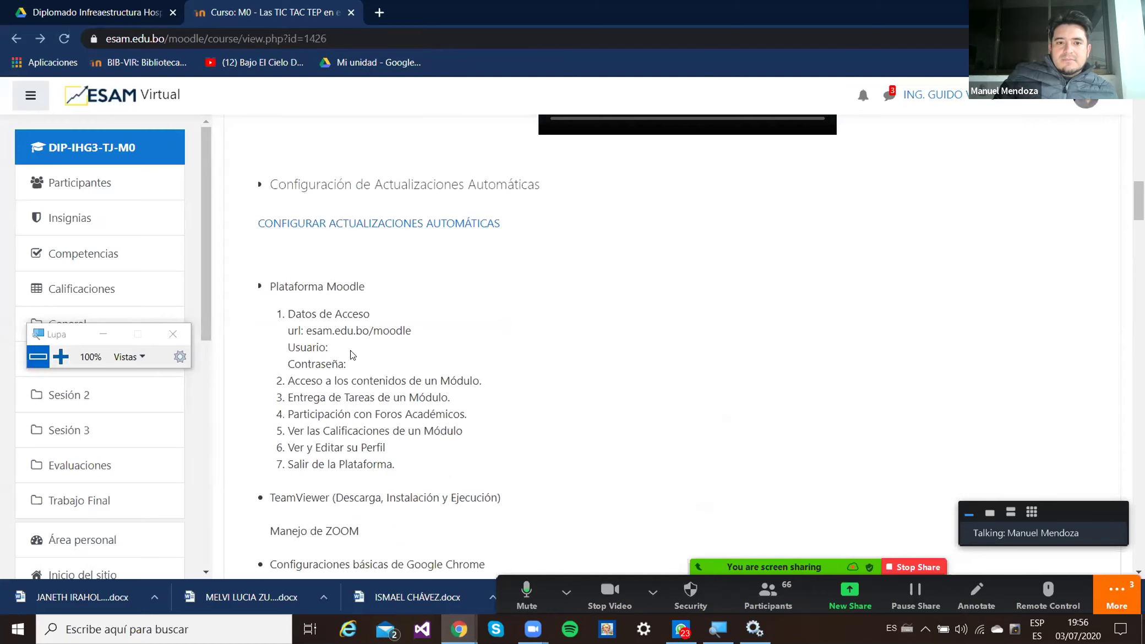
Show the Plataforma Moodle section of the M0 course, then open and minimise the Zoom group chat
{"action": "scroll", "coordinate": [353, 353], "scroll_direction": "down", "scroll_amount": 1}
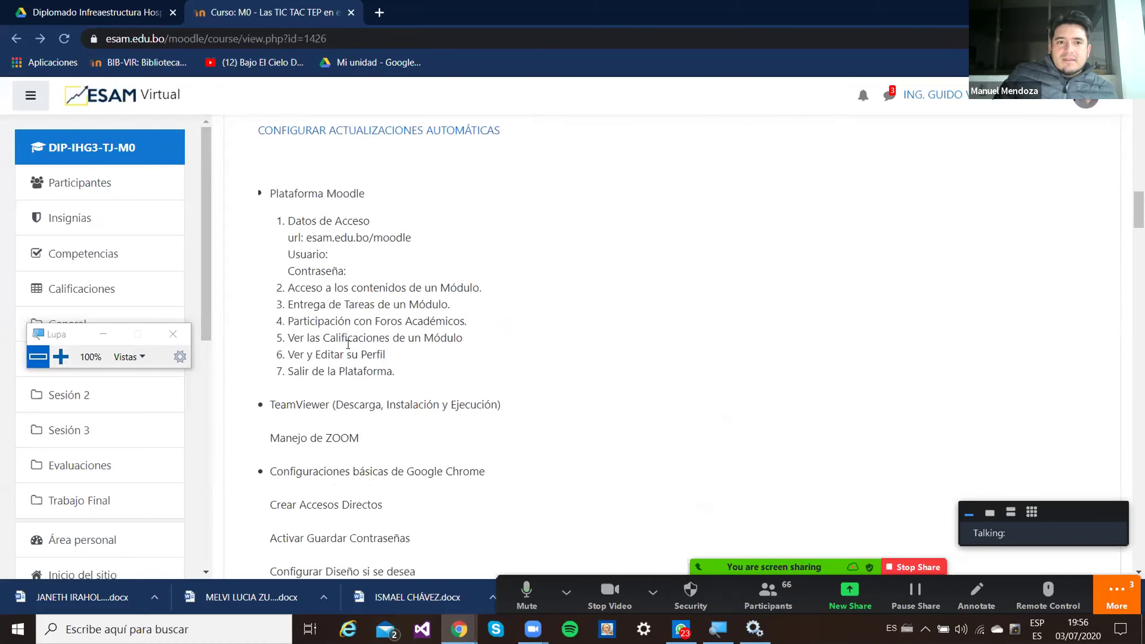
{"action": "scroll", "coordinate": [348, 344], "scroll_direction": "up", "scroll_amount": 2}
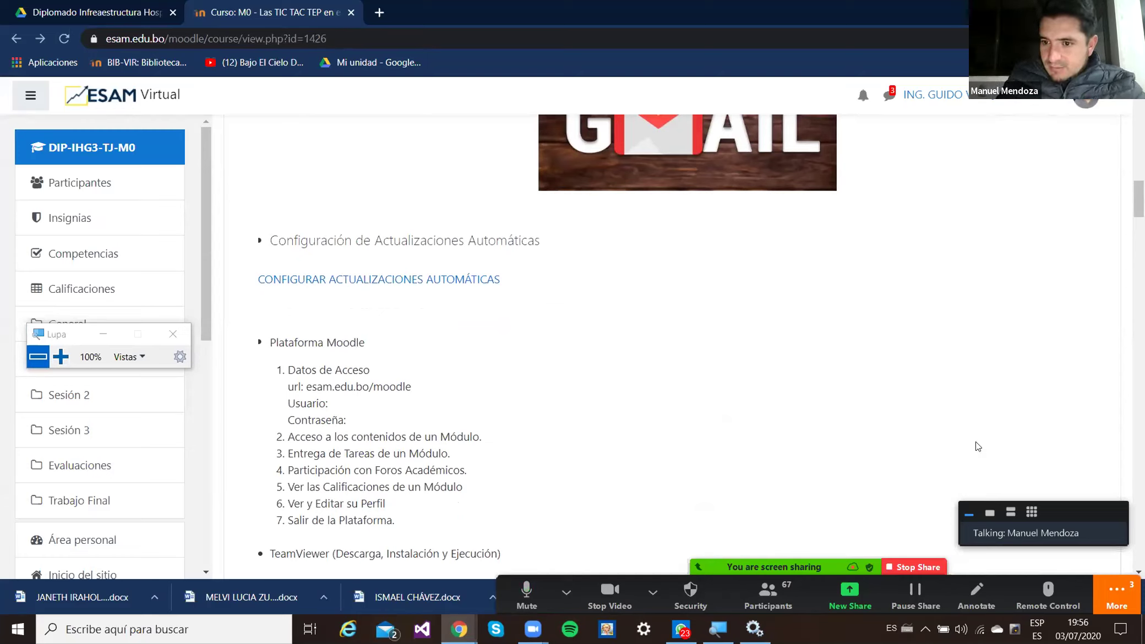
{"action": "key", "text": "alt+h"}
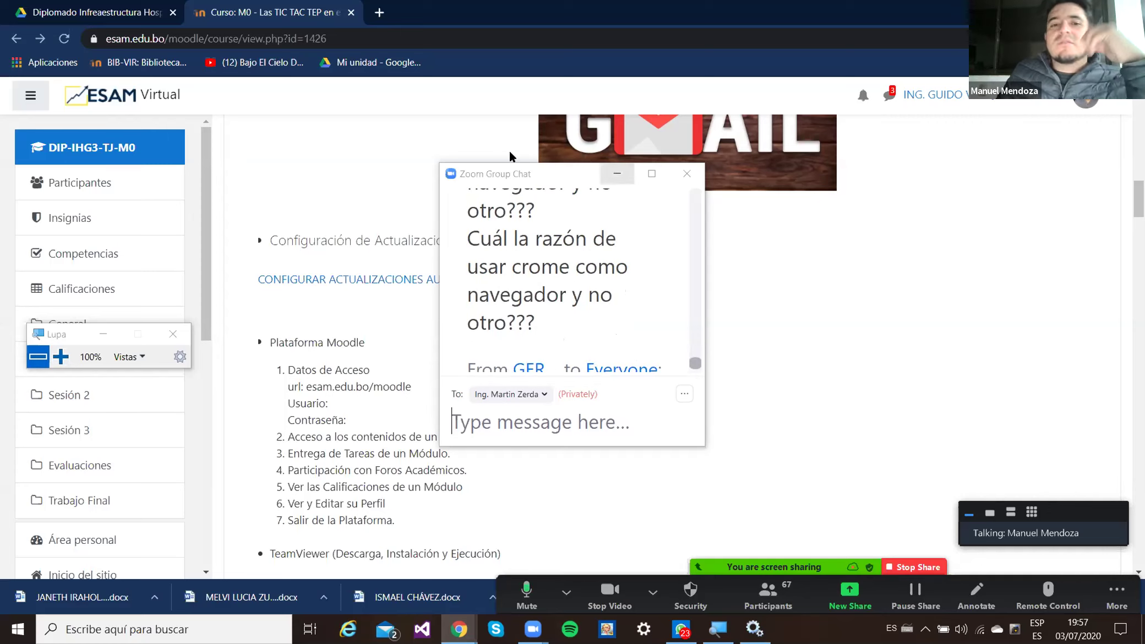
{"action": "left_click", "coordinate": [617, 173]}
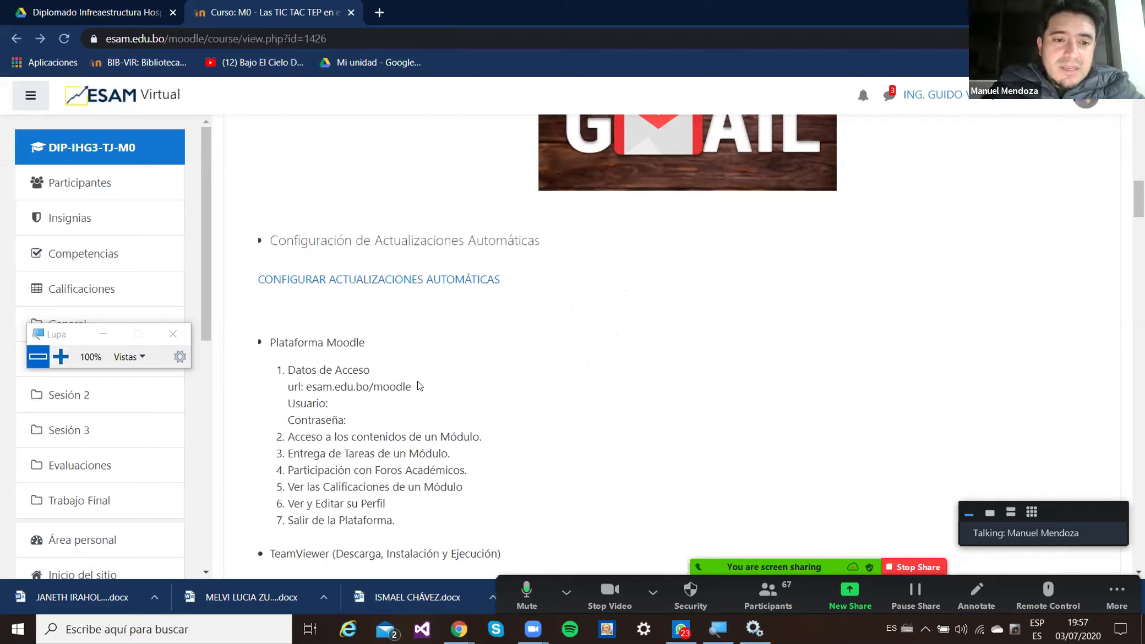
{"action": "scroll", "coordinate": [360, 388], "scroll_direction": "down", "scroll_amount": 3}
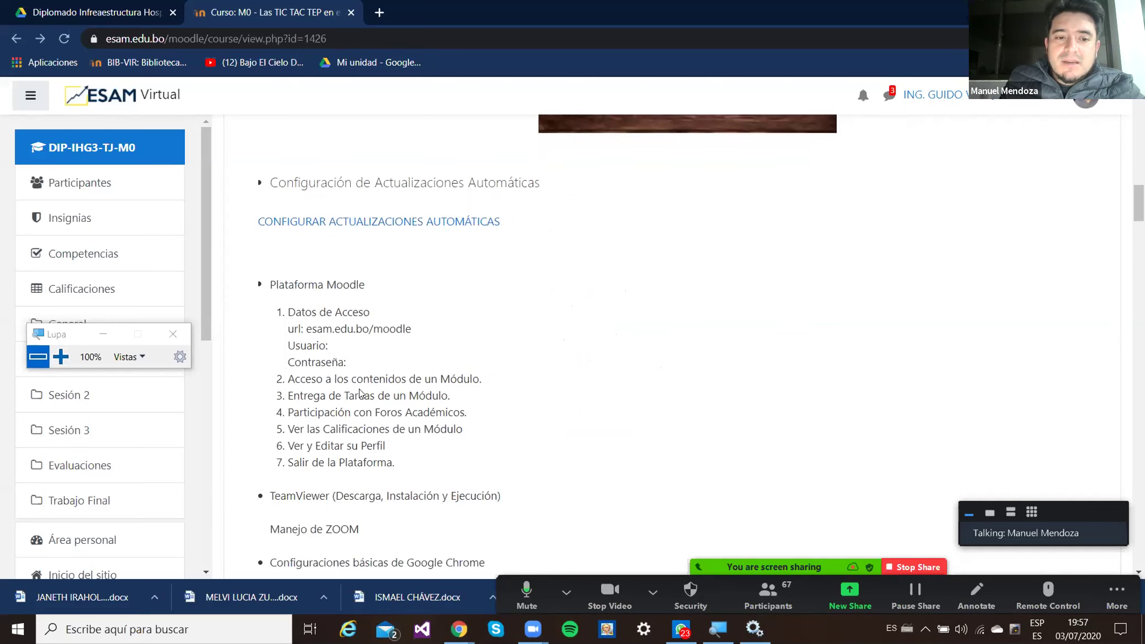
{"action": "scroll", "coordinate": [361, 391], "scroll_direction": "up", "scroll_amount": 5}
{"action": "scroll", "coordinate": [360, 392], "scroll_direction": "up", "scroll_amount": 5}
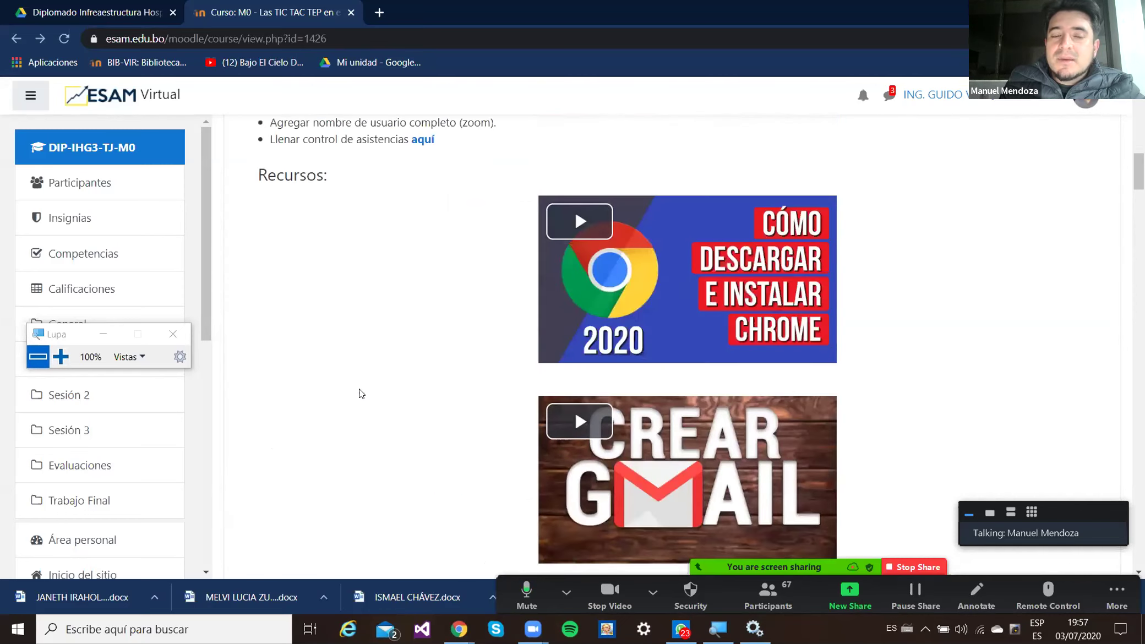
{"action": "scroll", "coordinate": [359, 392], "scroll_direction": "down", "scroll_amount": 6}
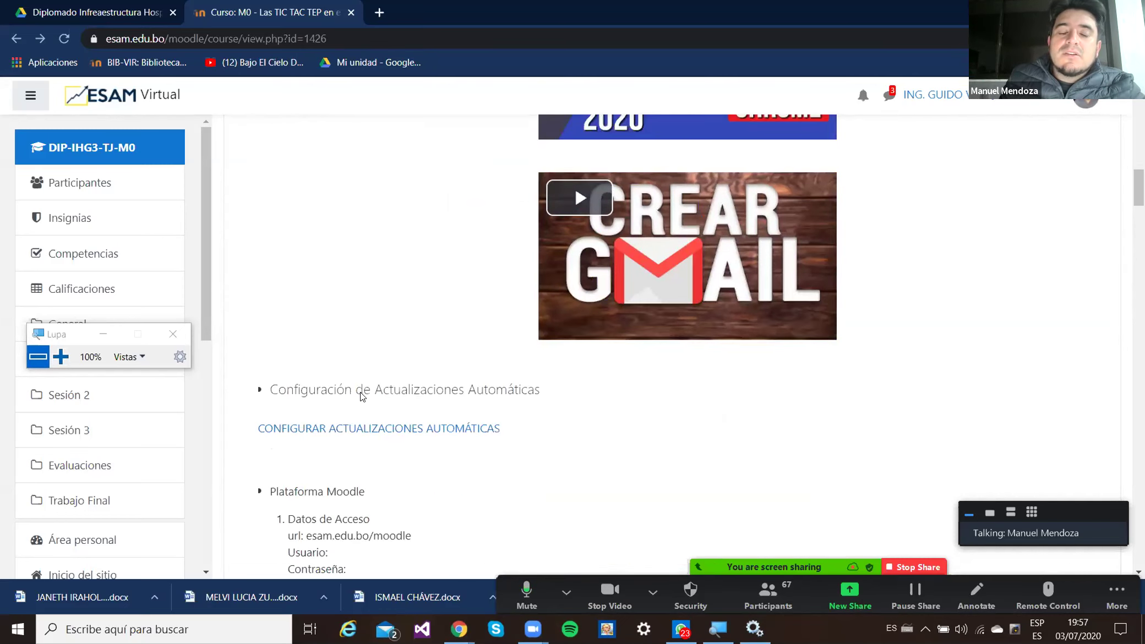
{"action": "scroll", "coordinate": [364, 395], "scroll_direction": "down", "scroll_amount": 2}
{"action": "scroll", "coordinate": [364, 396], "scroll_direction": "up", "scroll_amount": 1}
{"action": "scroll", "coordinate": [365, 395], "scroll_direction": "up", "scroll_amount": 1}
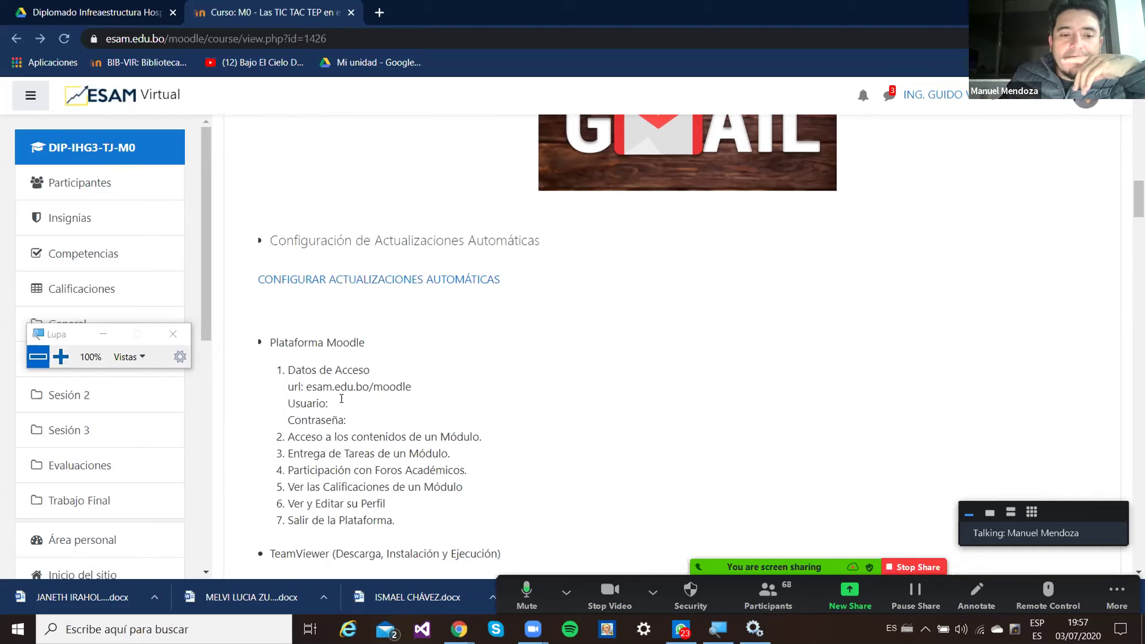
{"action": "scroll", "coordinate": [314, 377], "scroll_direction": "down", "scroll_amount": 1}
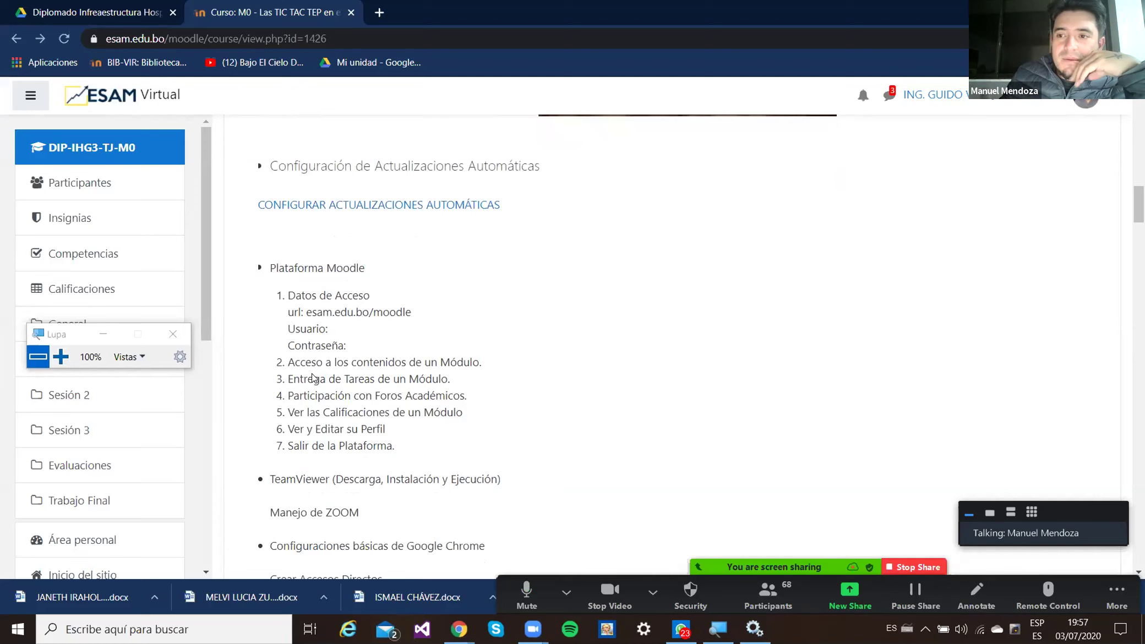
{"action": "scroll", "coordinate": [291, 357], "scroll_direction": "up", "scroll_amount": 4}
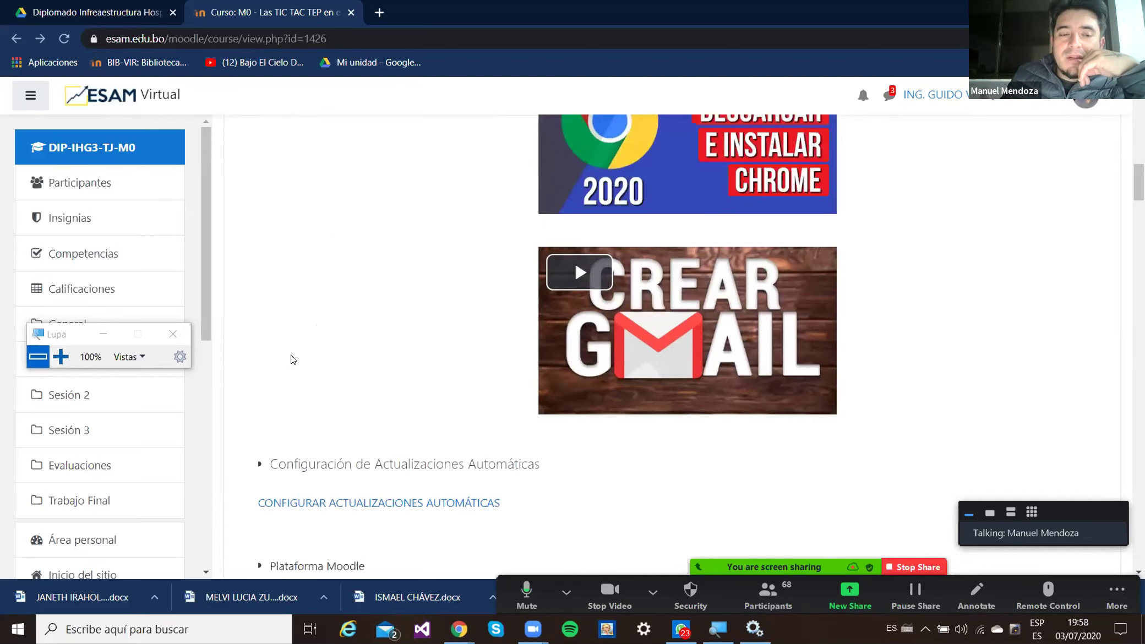
{"action": "scroll", "coordinate": [290, 358], "scroll_direction": "up", "scroll_amount": 4}
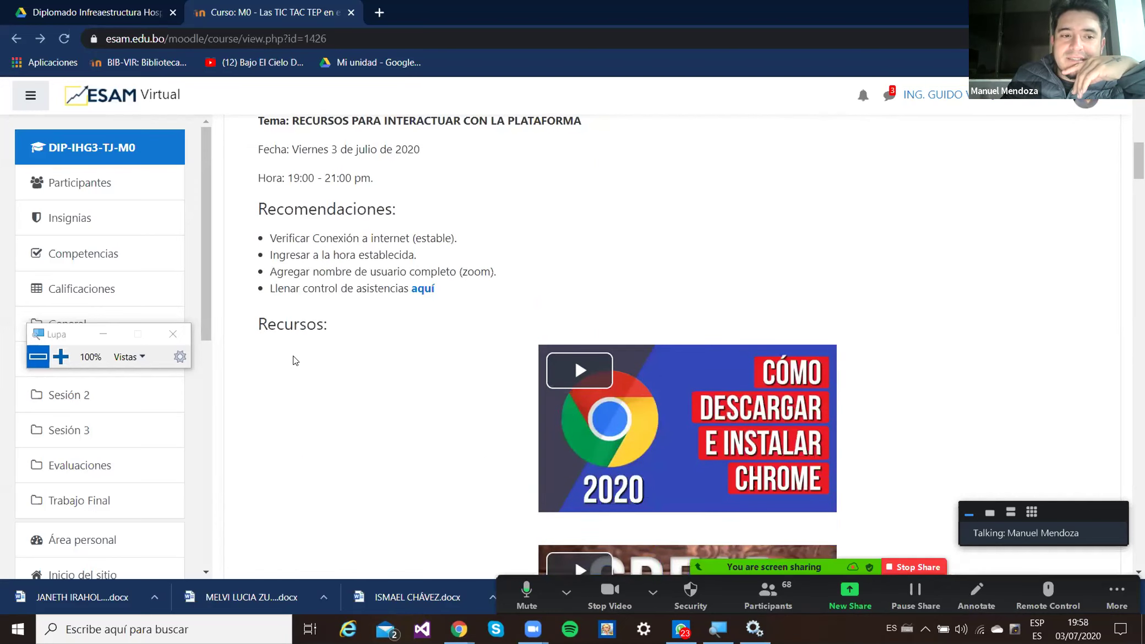
{"action": "scroll", "coordinate": [293, 361], "scroll_direction": "down", "scroll_amount": 7}
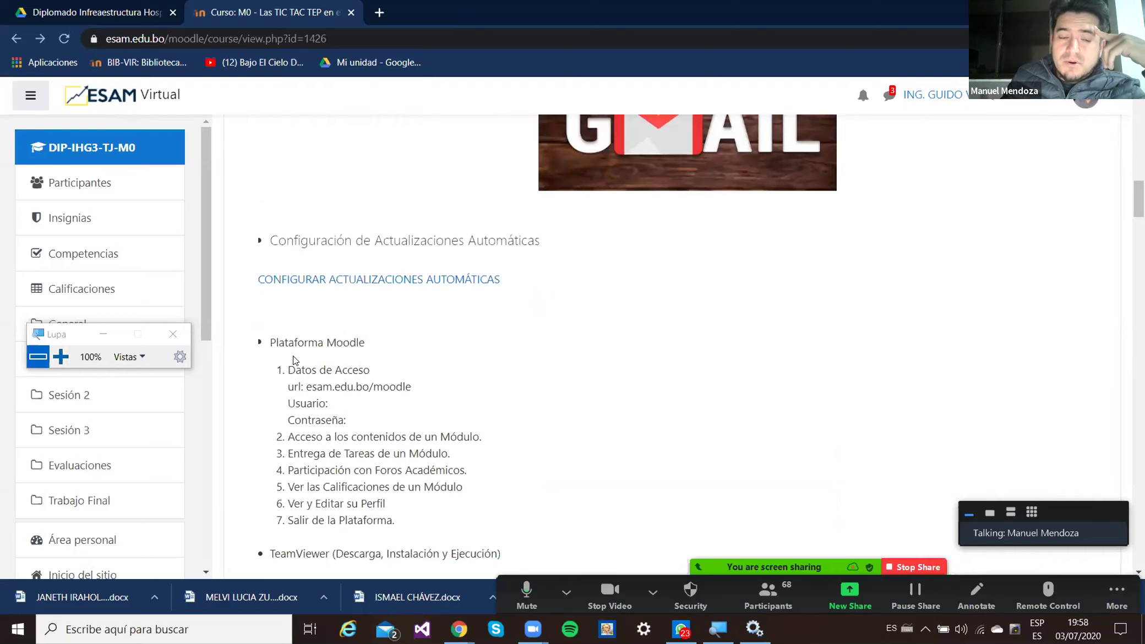
{"action": "scroll", "coordinate": [293, 356], "scroll_direction": "down", "scroll_amount": 3}
{"action": "scroll", "coordinate": [286, 386], "scroll_direction": "up", "scroll_amount": 3}
{"action": "left_click_drag", "start_coordinate": [348, 421], "coordinate": [287, 372]}
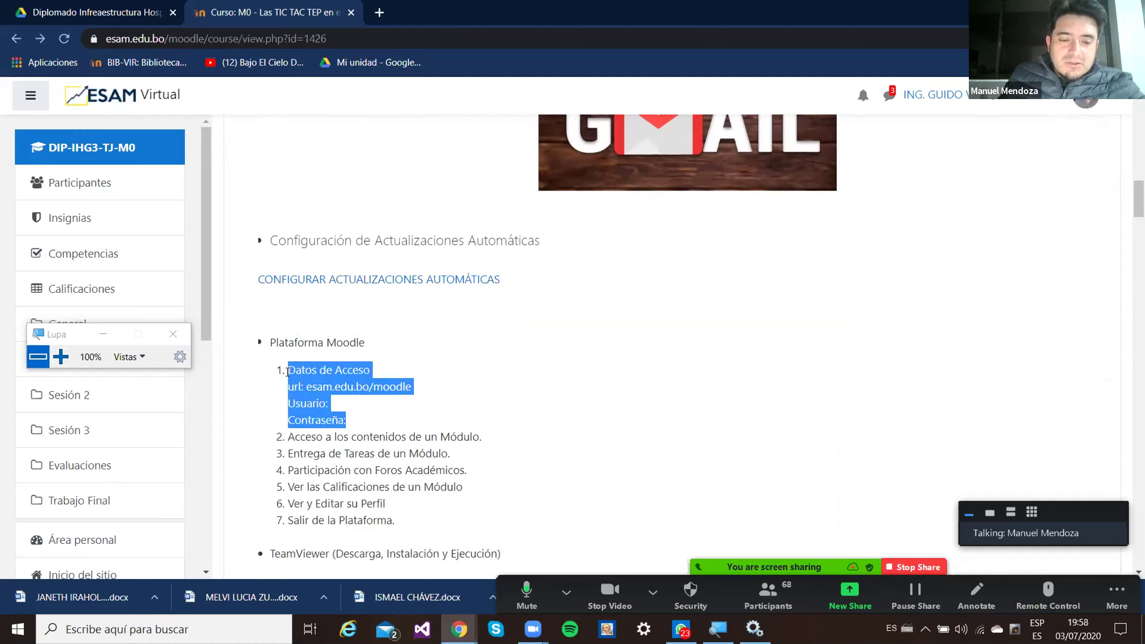
{"action": "left_click", "coordinate": [359, 419]}
{"action": "left_click_drag", "start_coordinate": [412, 386], "coordinate": [306, 387]}
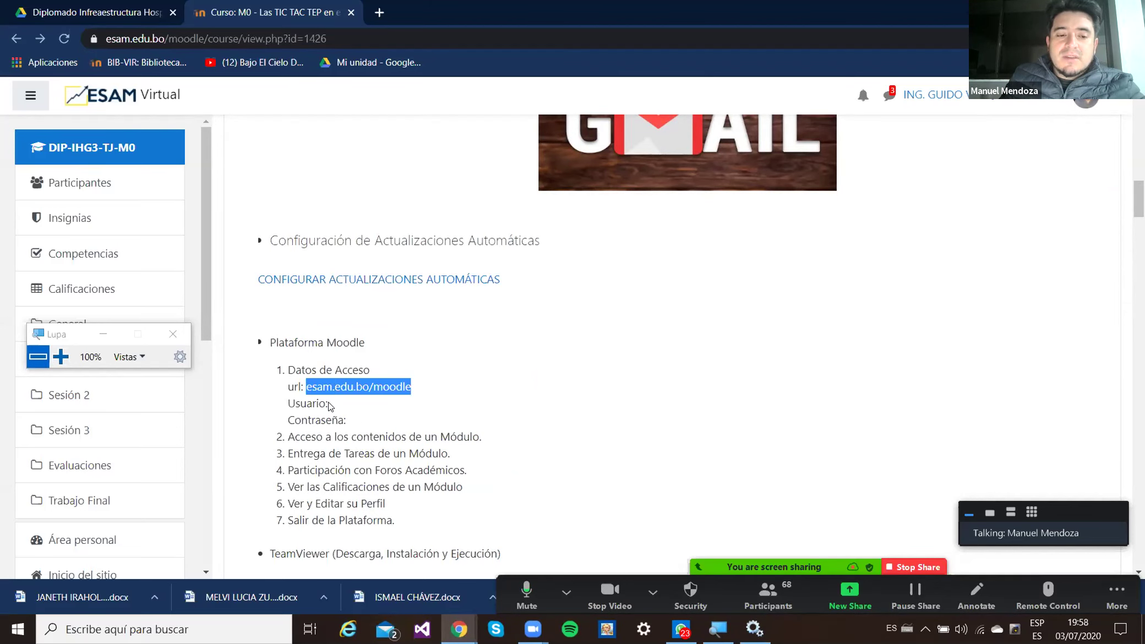
{"action": "scroll", "coordinate": [331, 403], "scroll_direction": "down", "scroll_amount": 2}
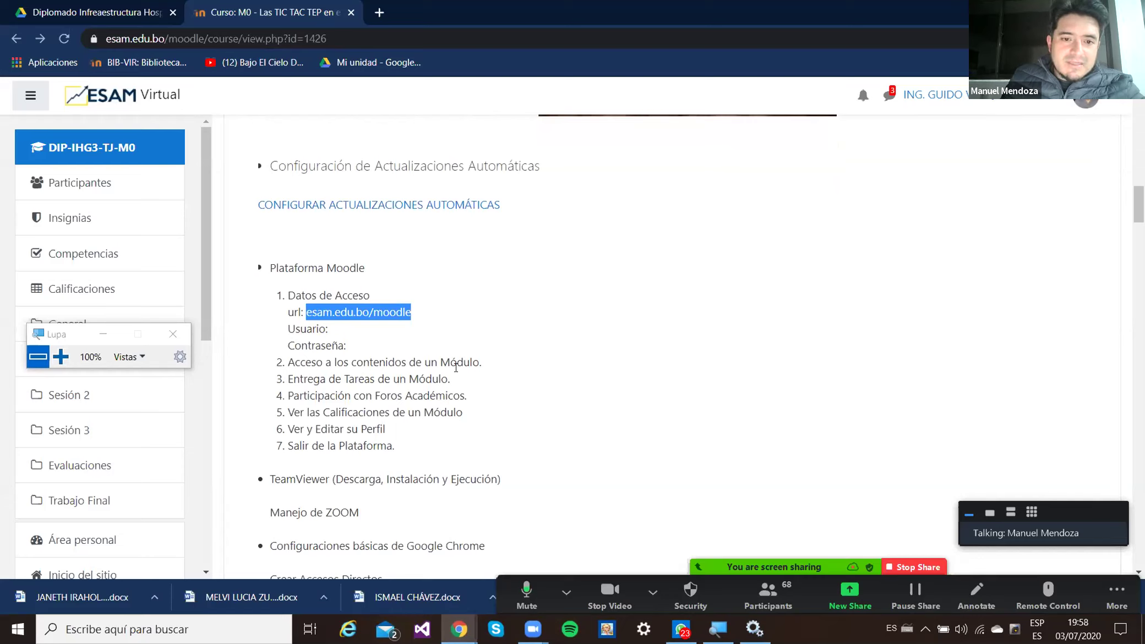
{"action": "left_click_drag", "start_coordinate": [483, 363], "coordinate": [438, 362]}
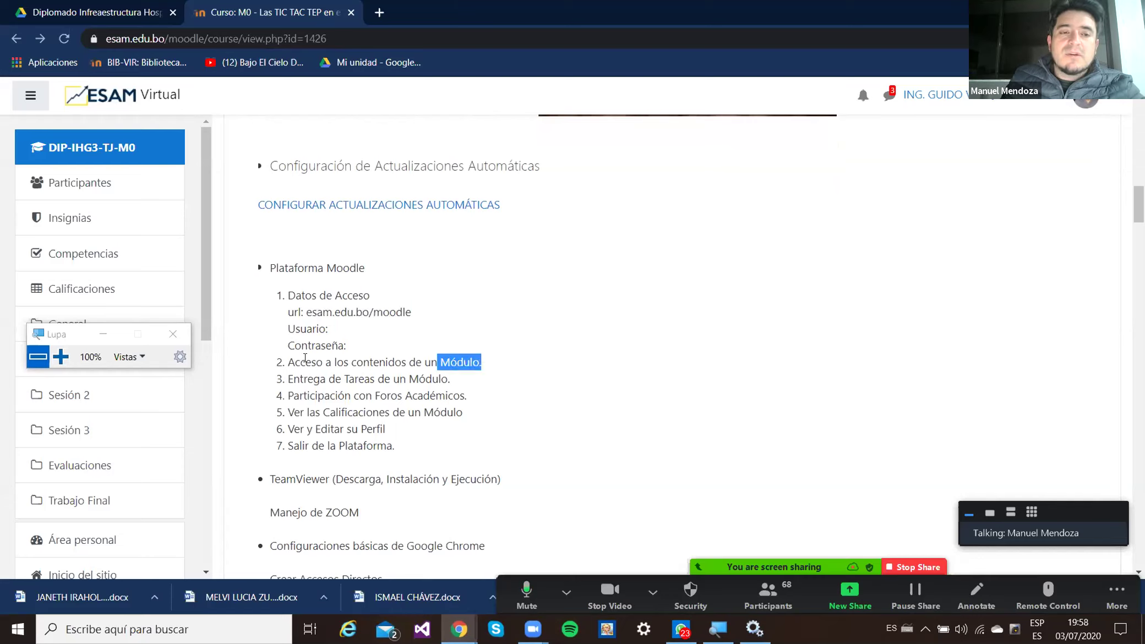
{"action": "scroll", "coordinate": [318, 364], "scroll_direction": "up", "scroll_amount": 4}
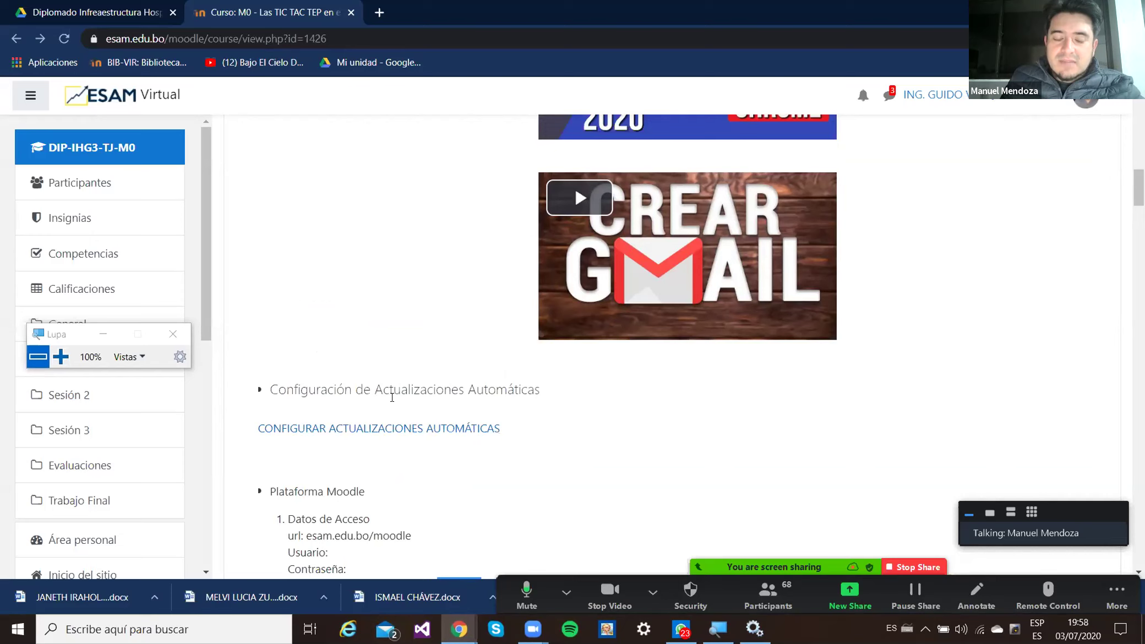
{"action": "scroll", "coordinate": [387, 407], "scroll_direction": "down", "scroll_amount": 3}
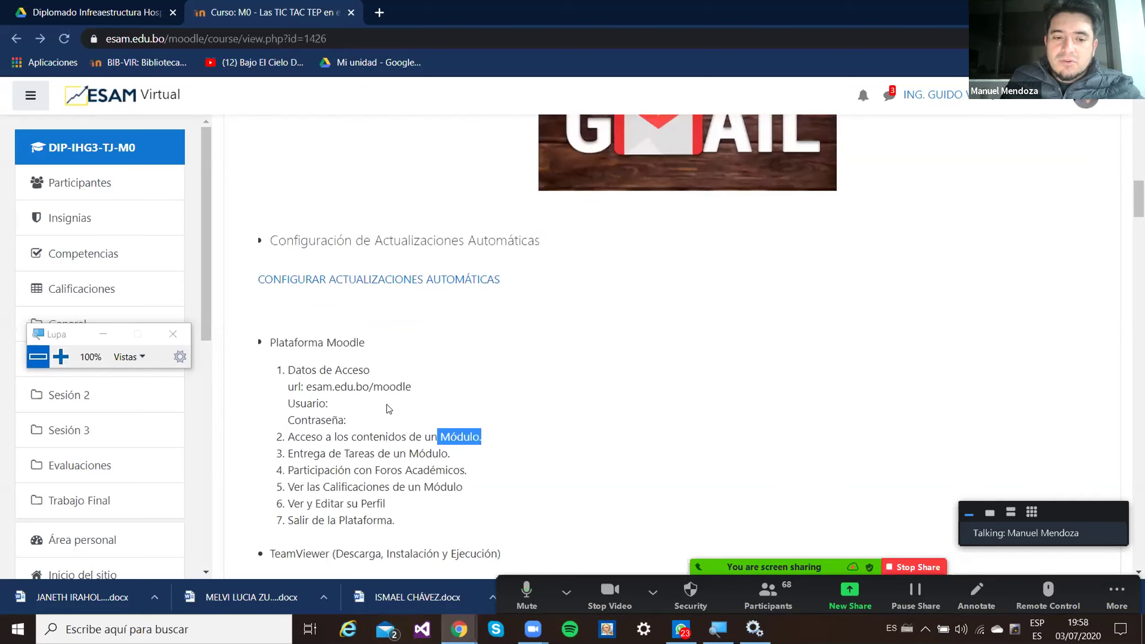
{"action": "scroll", "coordinate": [387, 404], "scroll_direction": "down", "scroll_amount": 1}
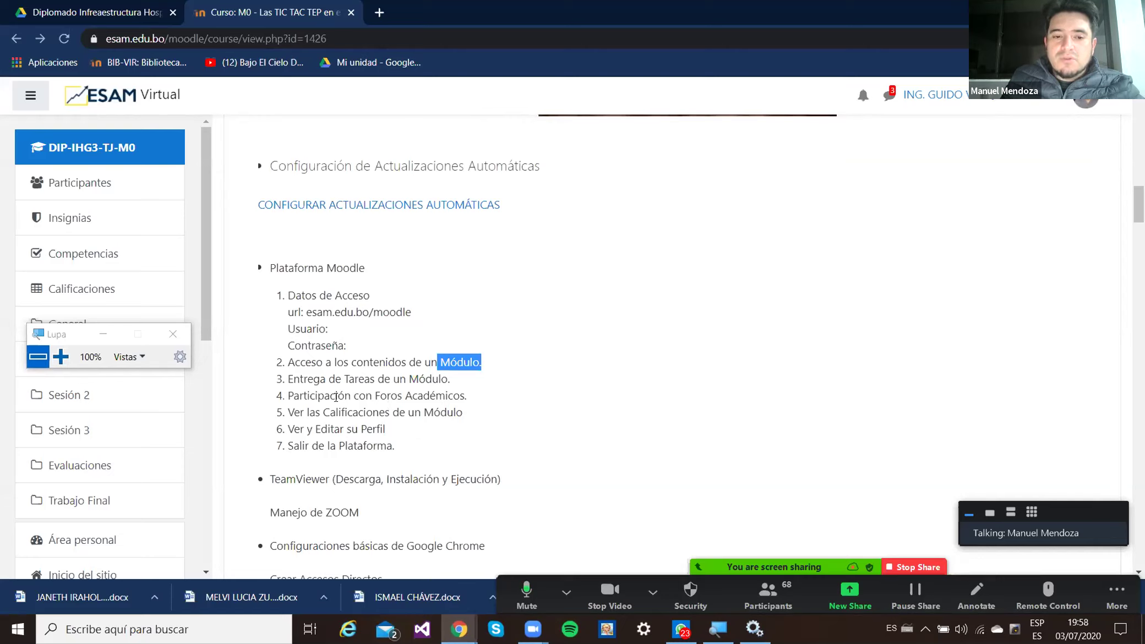
{"action": "scroll", "coordinate": [335, 397], "scroll_direction": "down", "scroll_amount": 3}
{"action": "scroll", "coordinate": [301, 443], "scroll_direction": "up", "scroll_amount": 4}
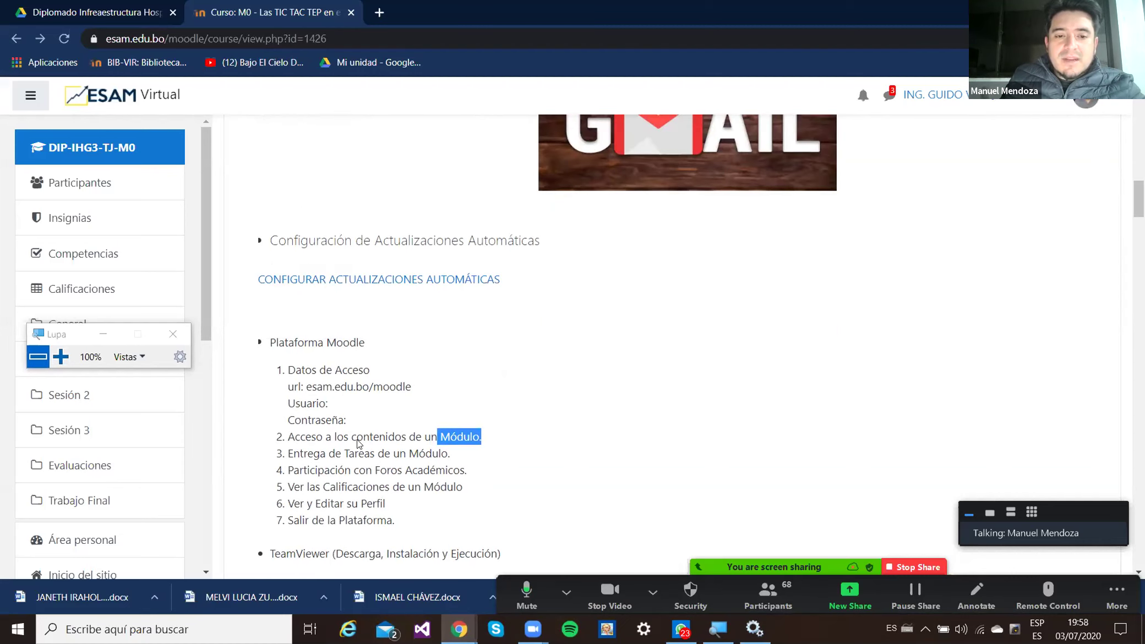
{"action": "scroll", "coordinate": [357, 442], "scroll_direction": "down", "scroll_amount": 6}
Highlight the Sesión 1 heading on the M0 course page and return to the top
{"action": "scroll", "coordinate": [357, 439], "scroll_direction": "down", "scroll_amount": 7}
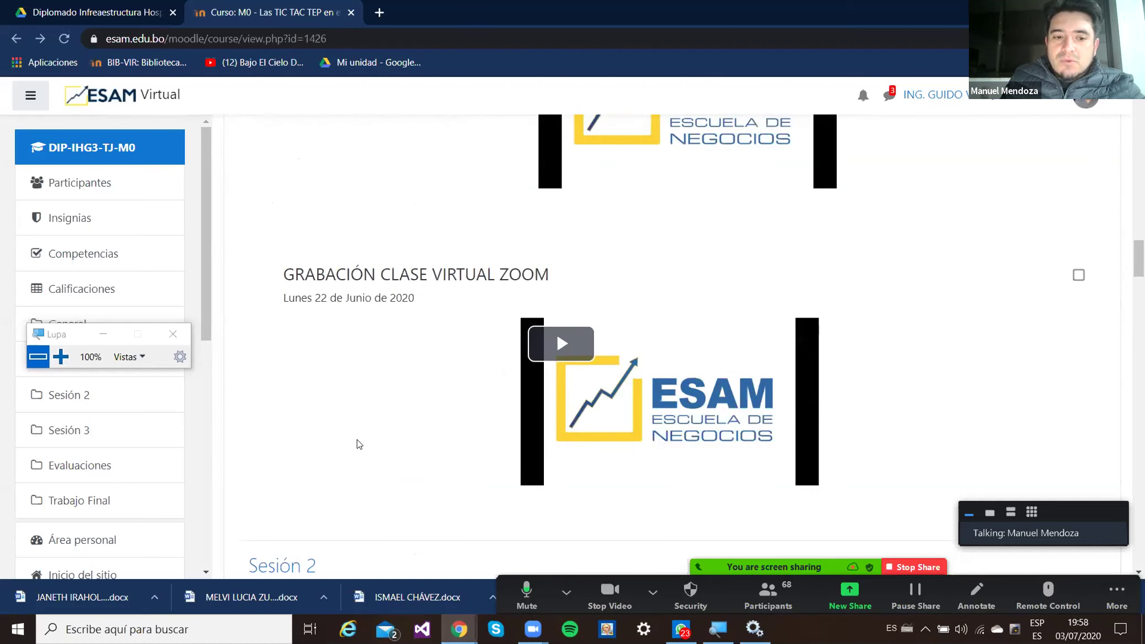
{"action": "scroll", "coordinate": [371, 441], "scroll_direction": "down", "scroll_amount": 2}
{"action": "scroll", "coordinate": [371, 442], "scroll_direction": "up", "scroll_amount": 2}
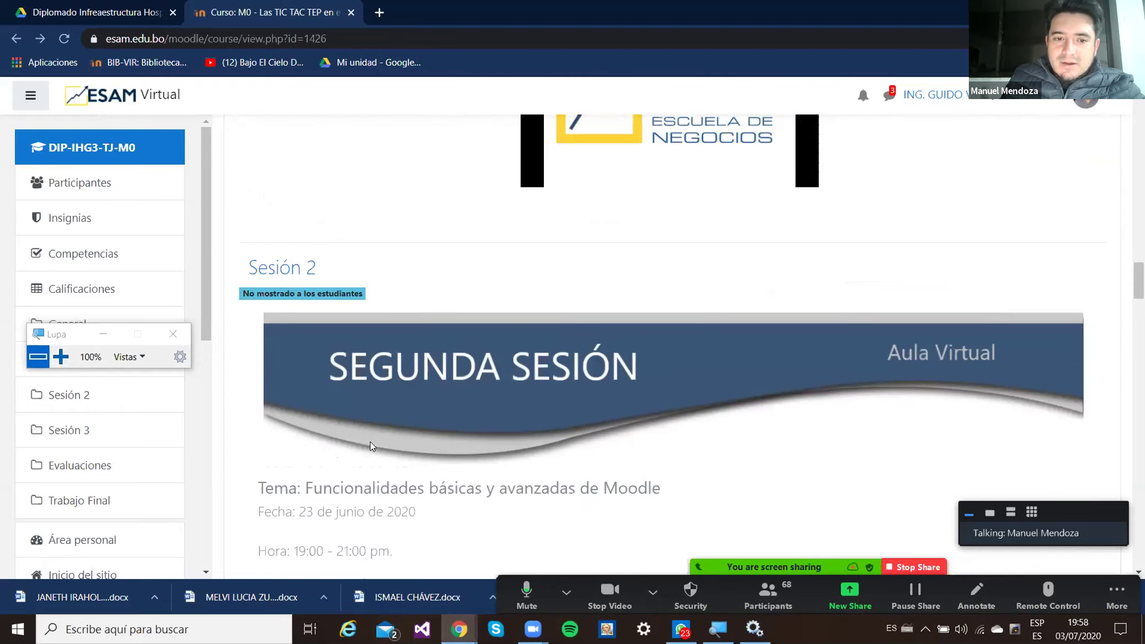
{"action": "scroll", "coordinate": [370, 442], "scroll_direction": "up", "scroll_amount": 6}
{"action": "scroll", "coordinate": [371, 441], "scroll_direction": "up", "scroll_amount": 10}
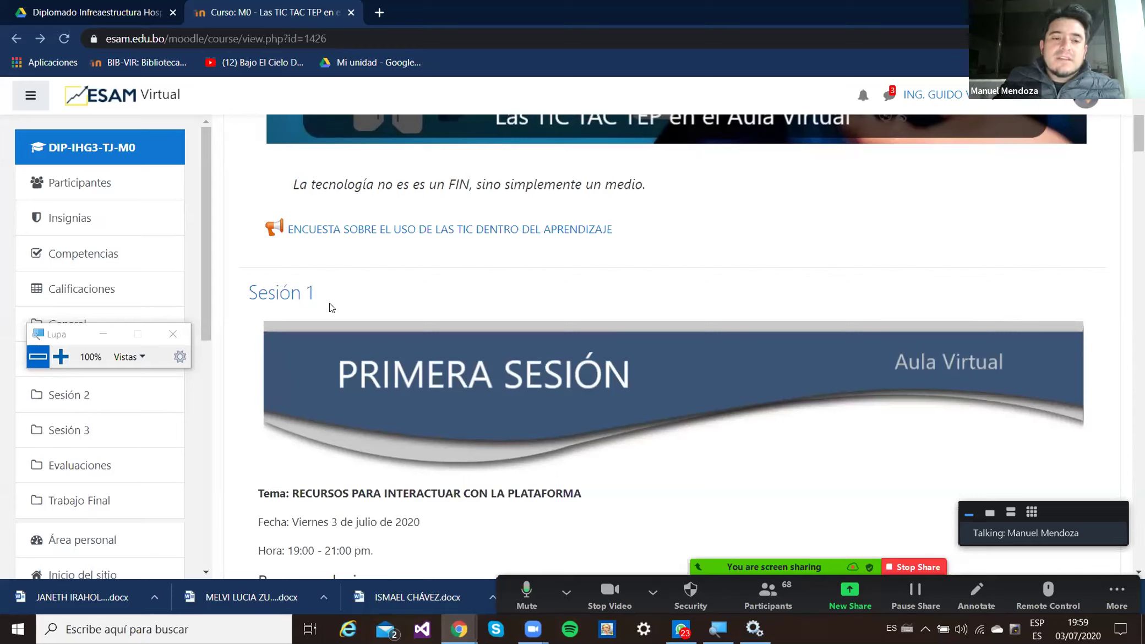
{"action": "triple_click", "coordinate": [248, 294]}
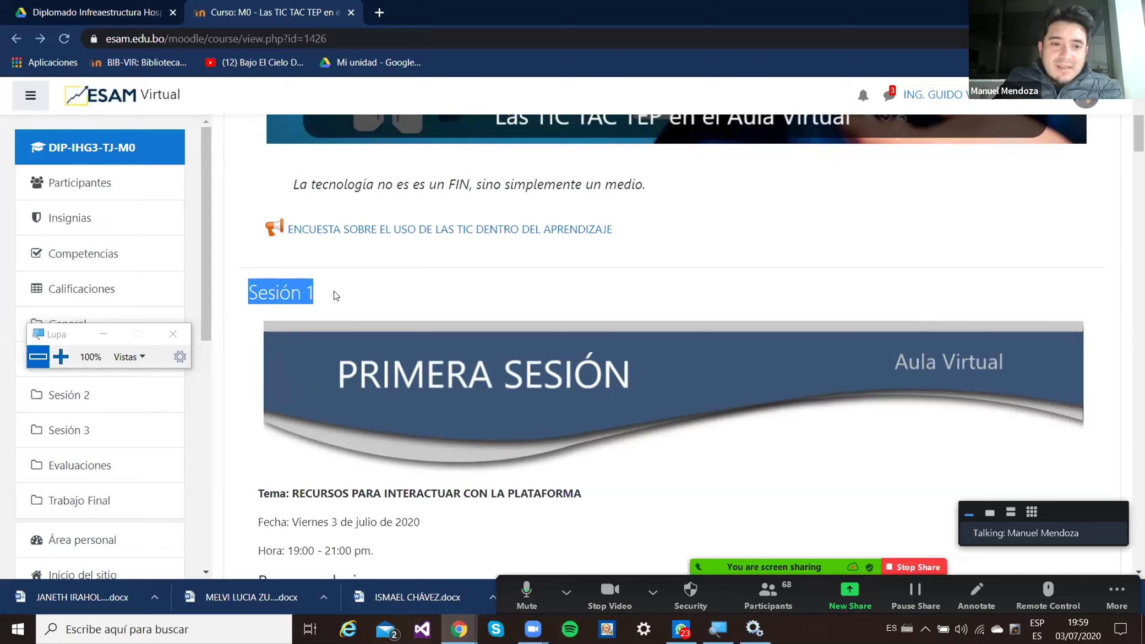
{"action": "left_click", "coordinate": [378, 245]}
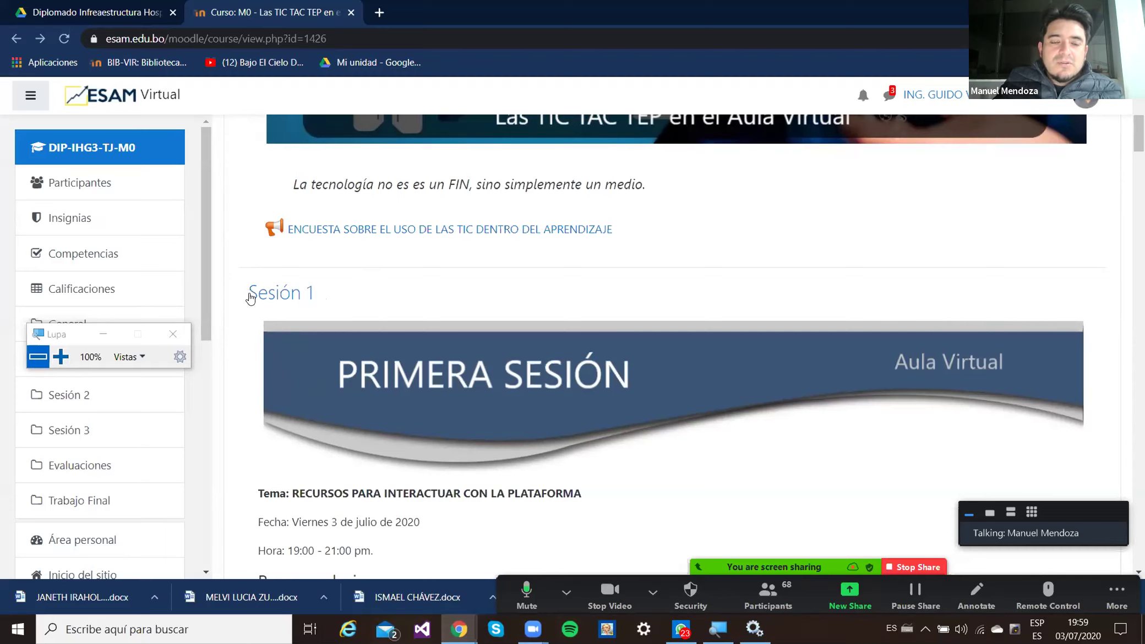
{"action": "left_click_drag", "start_coordinate": [248, 291], "coordinate": [356, 304]}
{"action": "scroll", "coordinate": [356, 304], "scroll_direction": "down", "scroll_amount": 5}
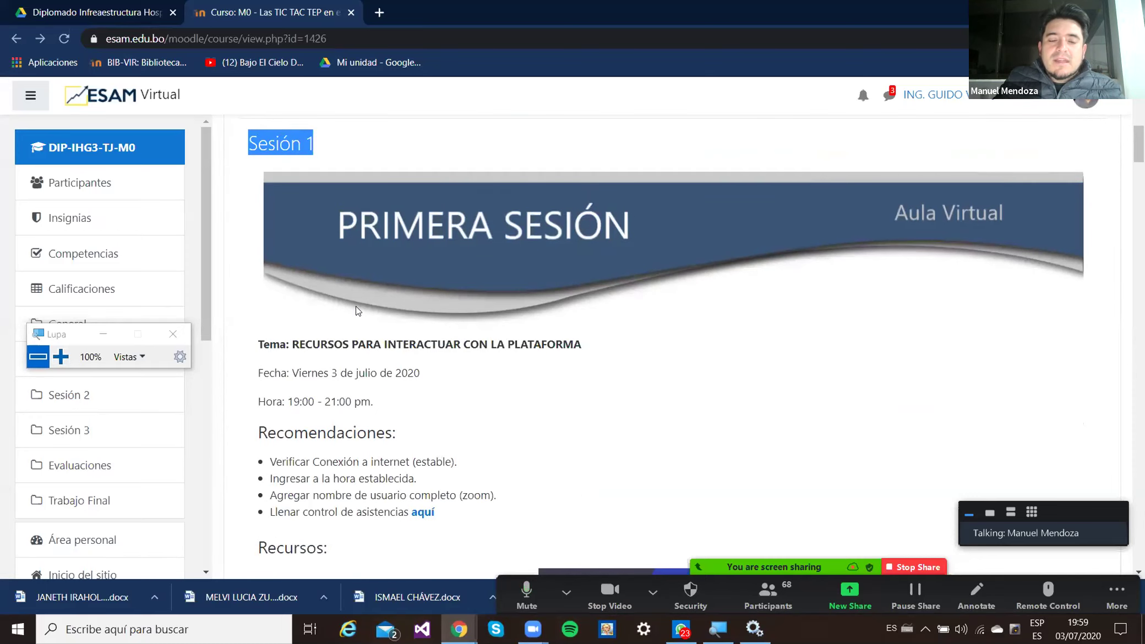
{"action": "scroll", "coordinate": [831, 281], "scroll_direction": "down", "scroll_amount": 2}
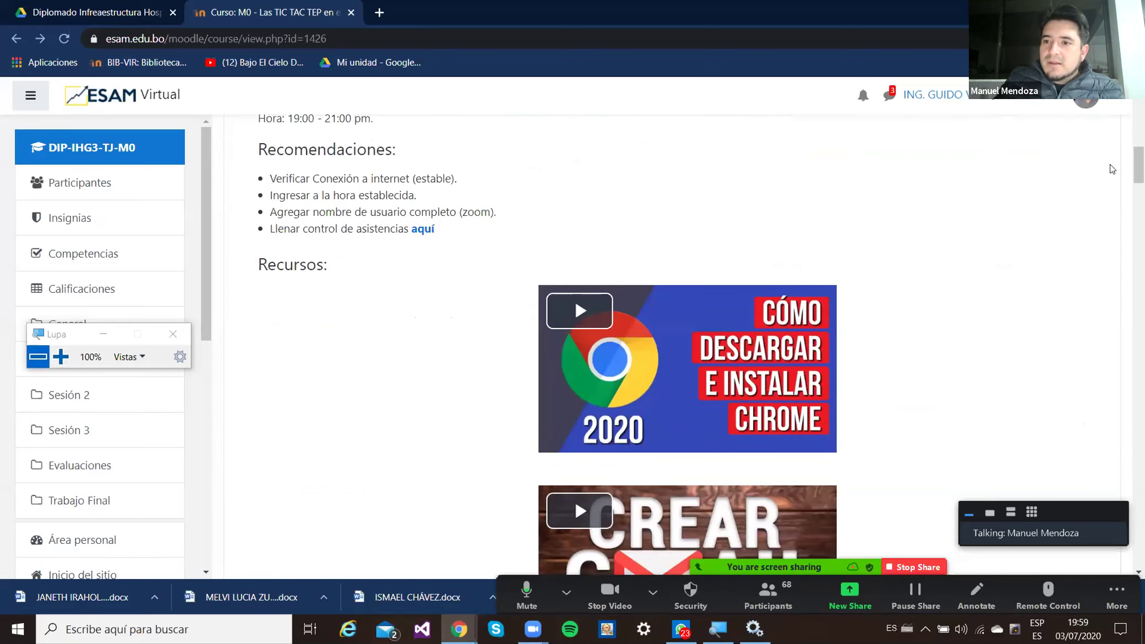
{"action": "scroll", "coordinate": [1105, 165], "scroll_direction": "up", "scroll_amount": 10}
{"action": "scroll", "coordinate": [1105, 165], "scroll_direction": "up", "scroll_amount": 2}
Turn on editing with 'Activar edición' from the course gear menu
{"action": "left_click", "coordinate": [1087, 162]}
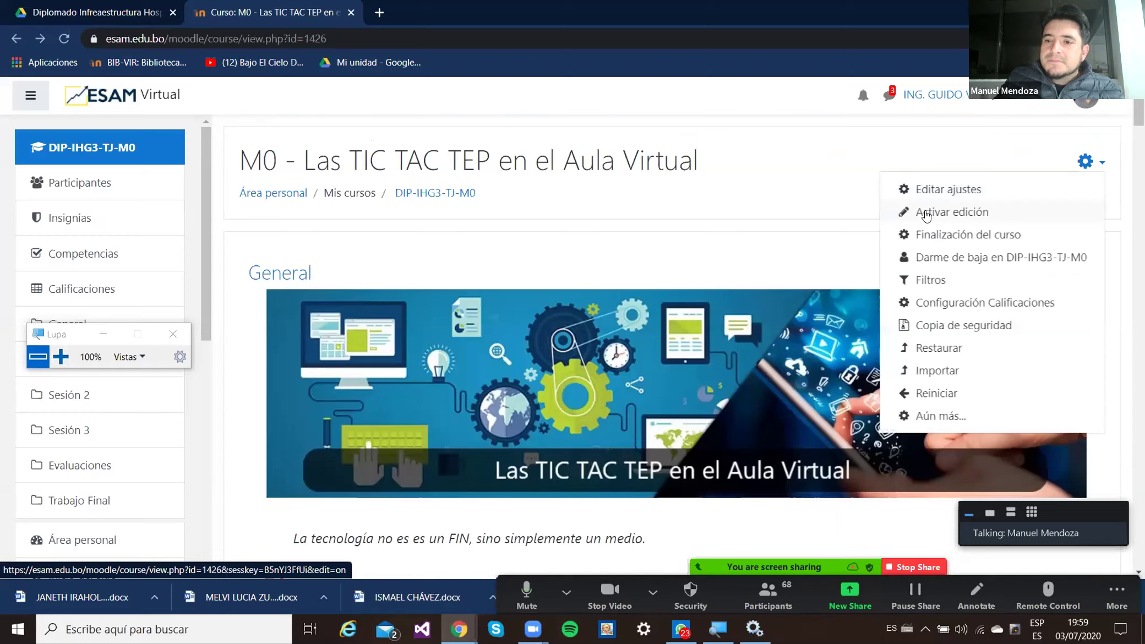
{"action": "left_click", "coordinate": [927, 214]}
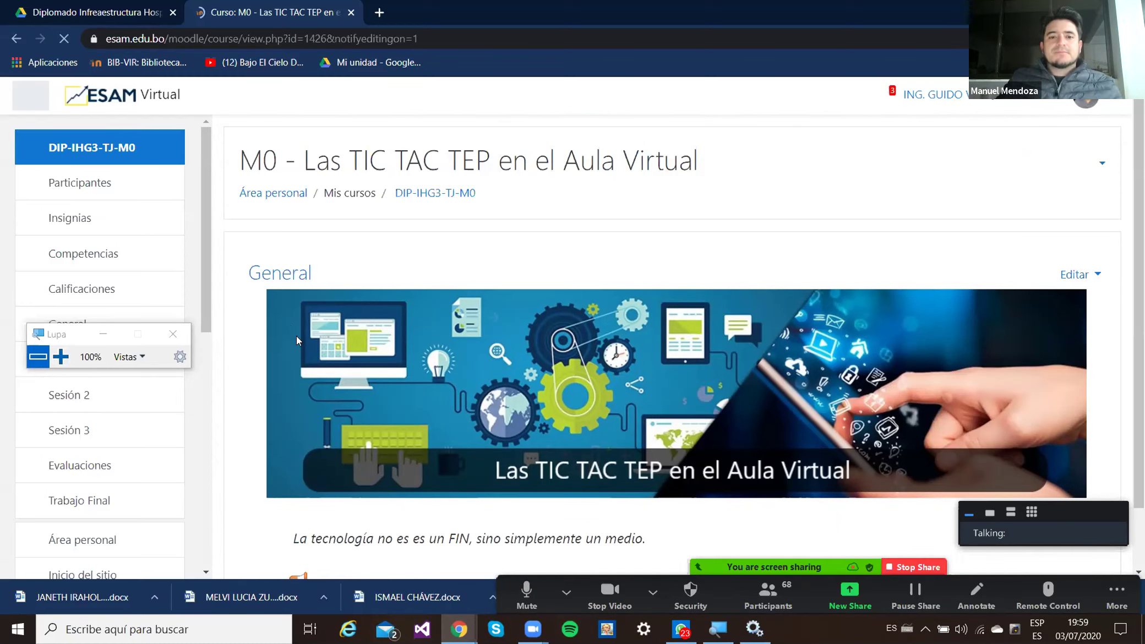
{"action": "scroll", "coordinate": [364, 328], "scroll_direction": "down", "scroll_amount": 10}
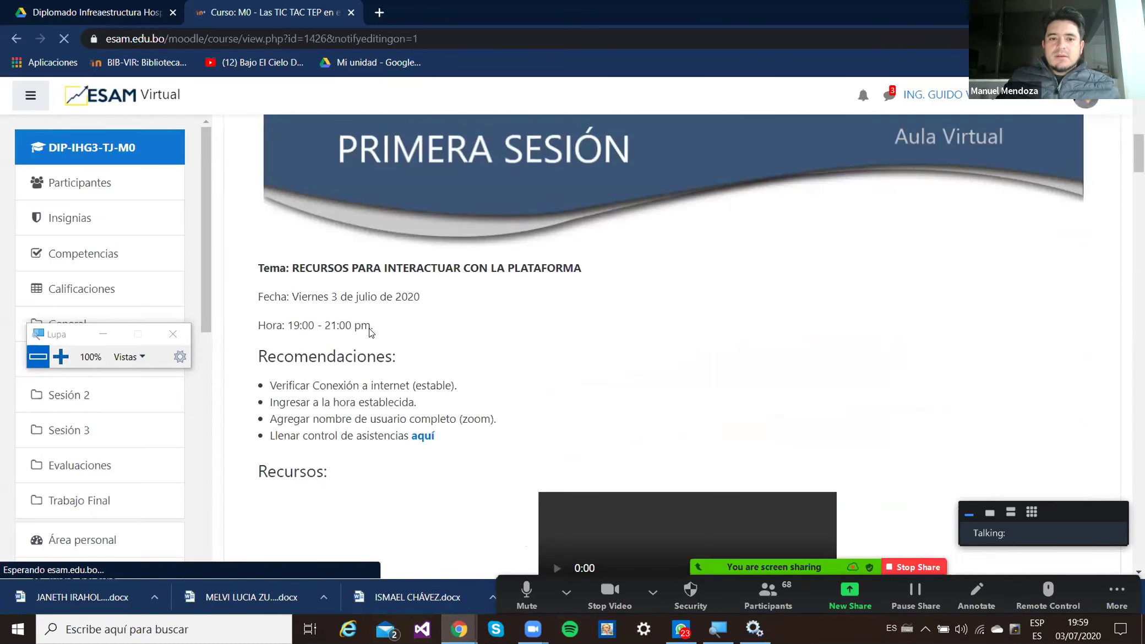
Add a new Tarea activity to Sesión 1 and focus its name field
{"action": "scroll", "coordinate": [369, 328], "scroll_direction": "down", "scroll_amount": 15}
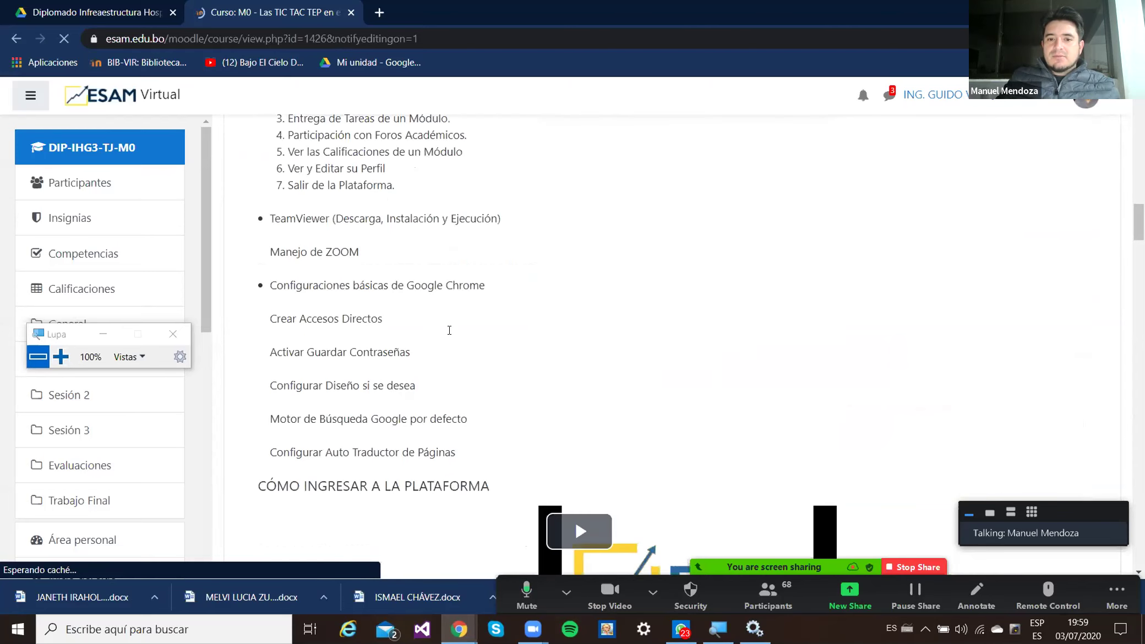
{"action": "scroll", "coordinate": [449, 330], "scroll_direction": "down", "scroll_amount": 12}
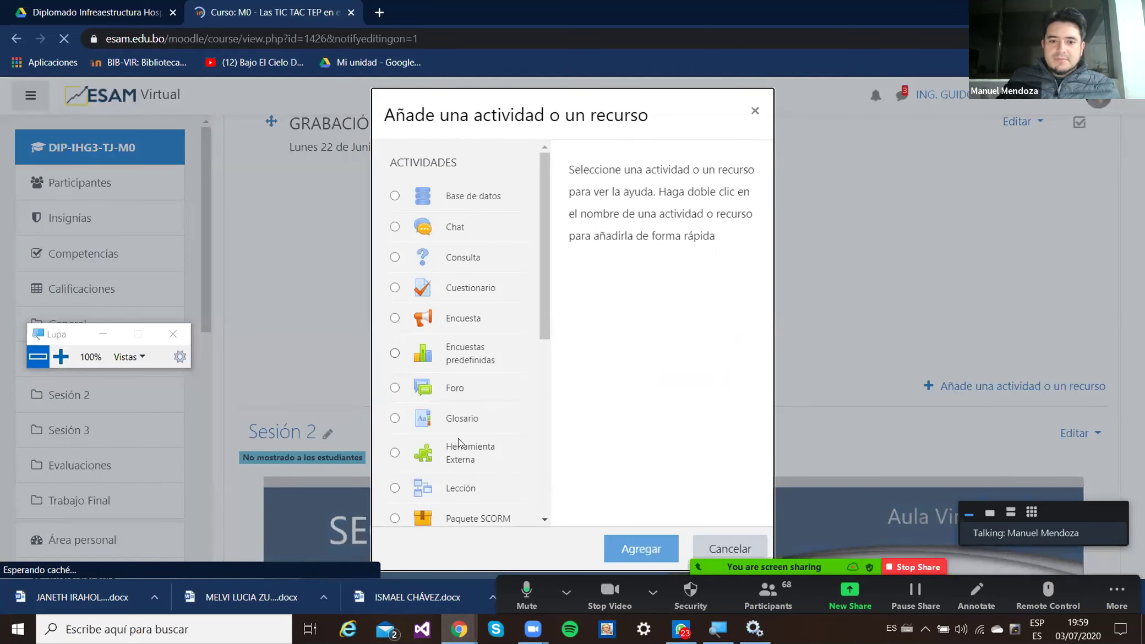
{"action": "scroll", "coordinate": [458, 441], "scroll_direction": "down", "scroll_amount": 3}
{"action": "left_click", "coordinate": [456, 430]}
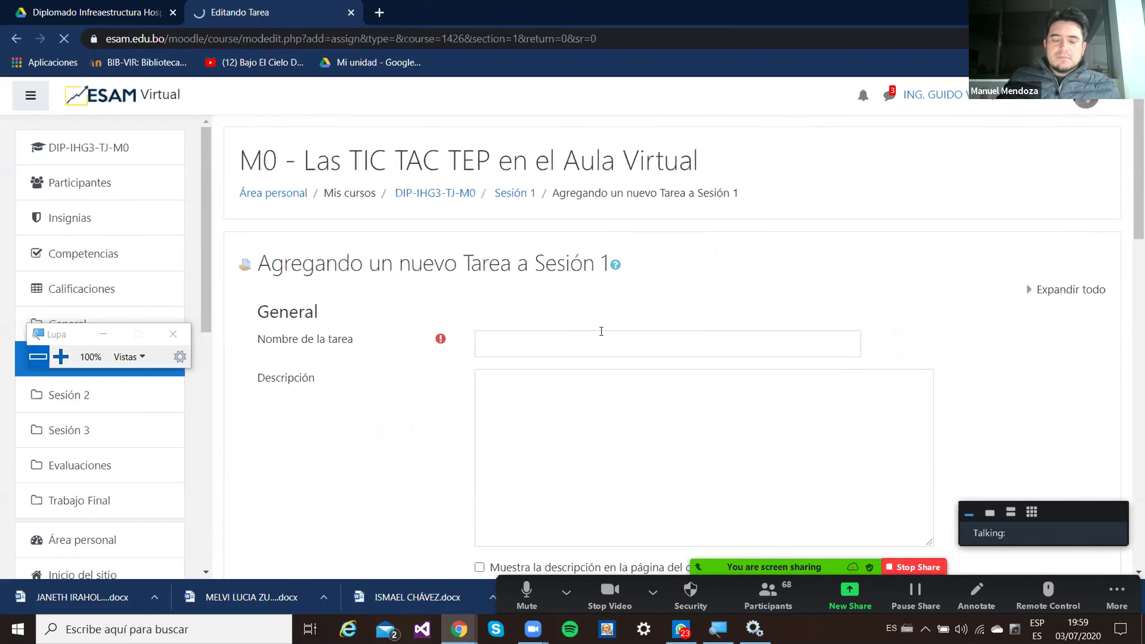
{"action": "left_click", "coordinate": [601, 332]}
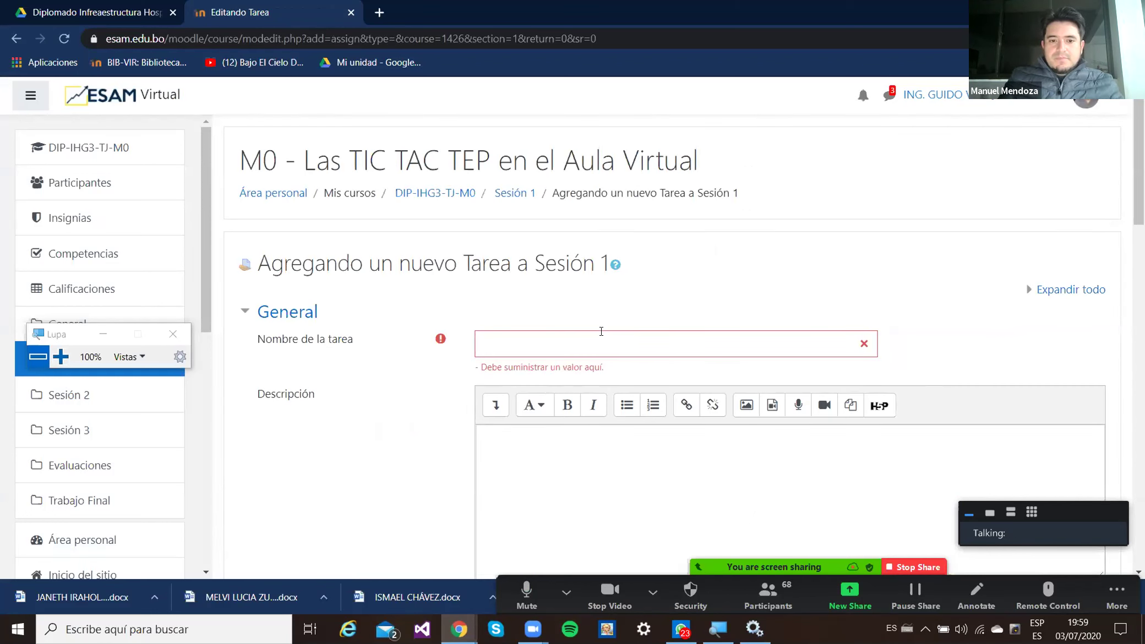
Name the assignment 'Trabajo Prueba' and set its due date to 4 julio at 18:00
{"action": "type", "text": "Trabajo Prueba"}
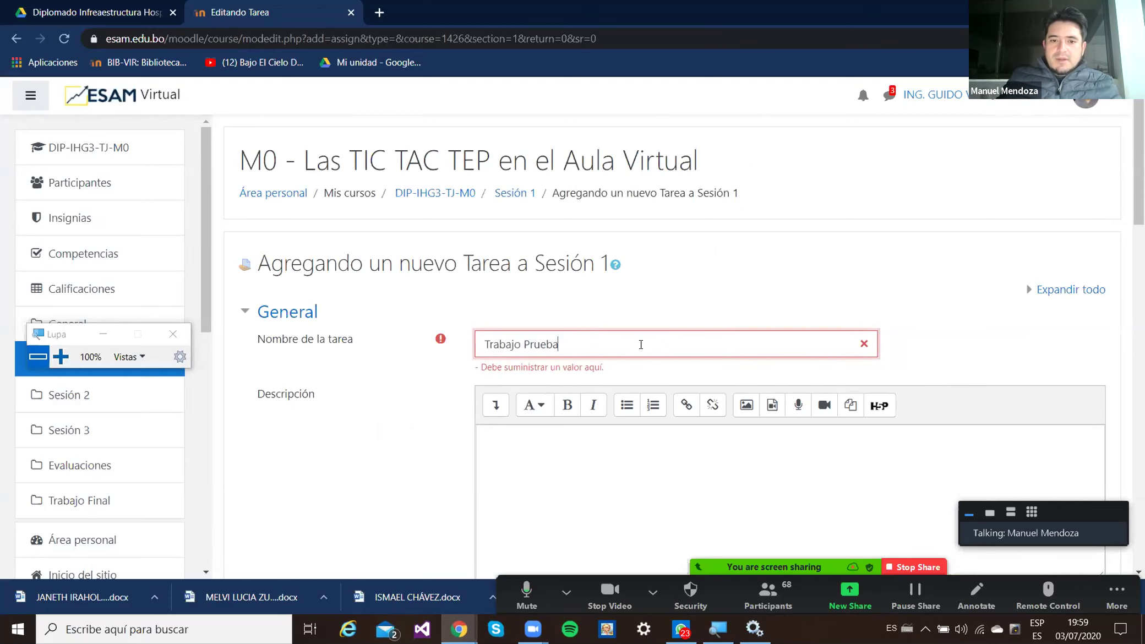
{"action": "scroll", "coordinate": [369, 331], "scroll_direction": "down", "scroll_amount": 8}
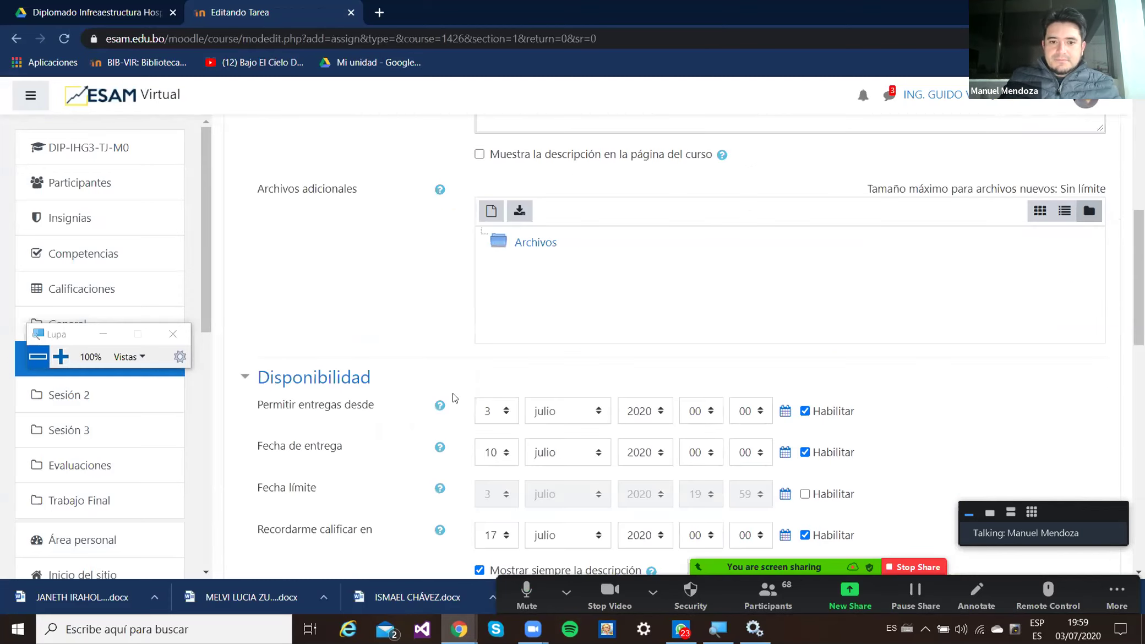
{"action": "left_click", "coordinate": [511, 454]}
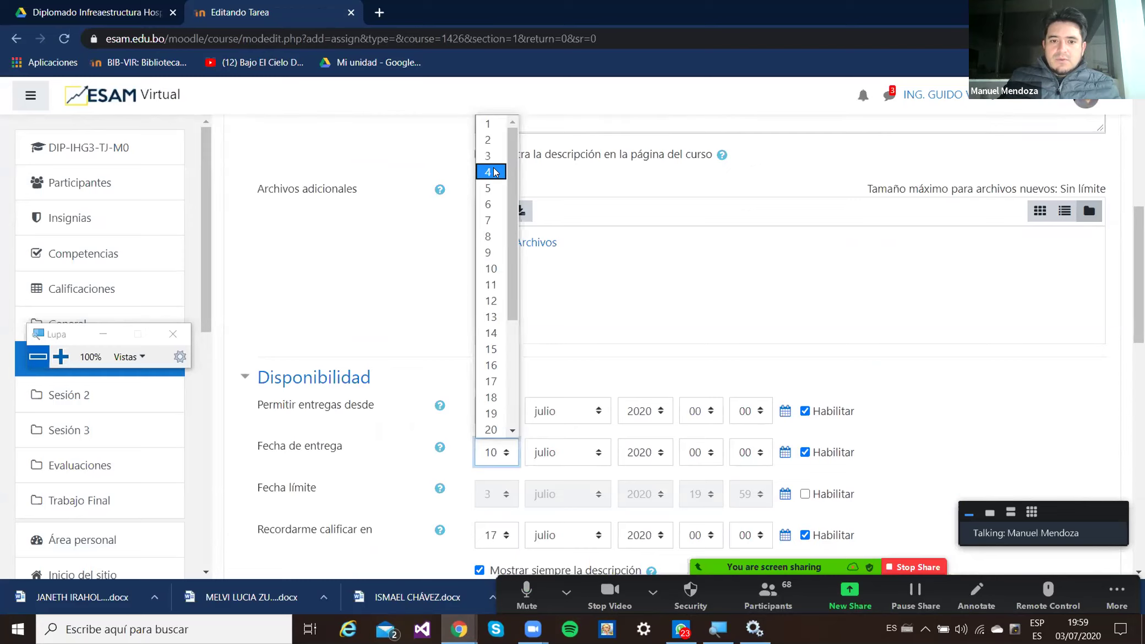
{"action": "left_click", "coordinate": [494, 171]}
{"action": "left_click", "coordinate": [707, 453]}
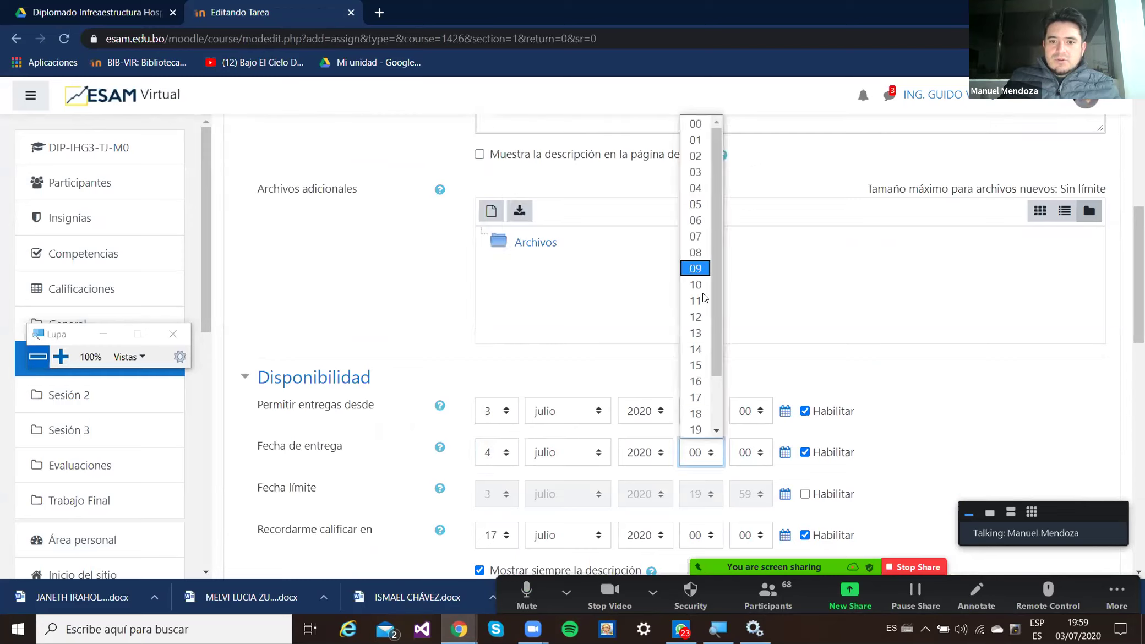
{"action": "left_click", "coordinate": [696, 413]}
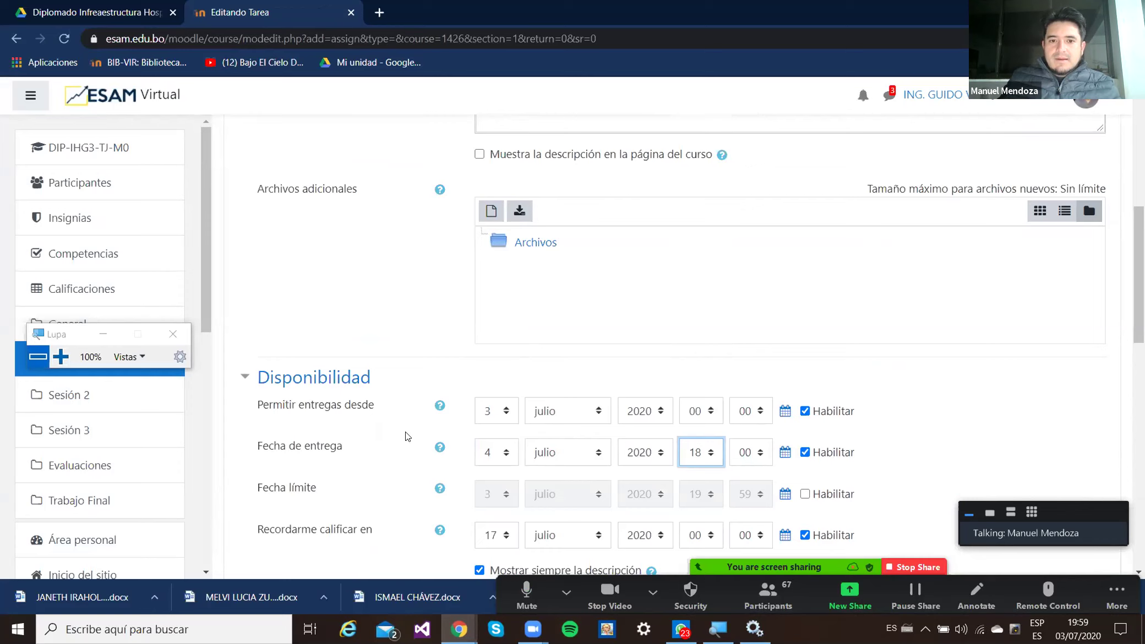
{"action": "scroll", "coordinate": [457, 343], "scroll_direction": "up", "scroll_amount": 7}
Enter the description 'Realizar la encuesta' and save the assignment, returning to the course
{"action": "left_click", "coordinate": [517, 390]}
{"action": "type", "text": "Realizar"}
{"action": "key", "text": "BackSpace"}
{"action": "key", "text": "BackSpace"}
{"action": "type", "text": "ar la encuesta"}
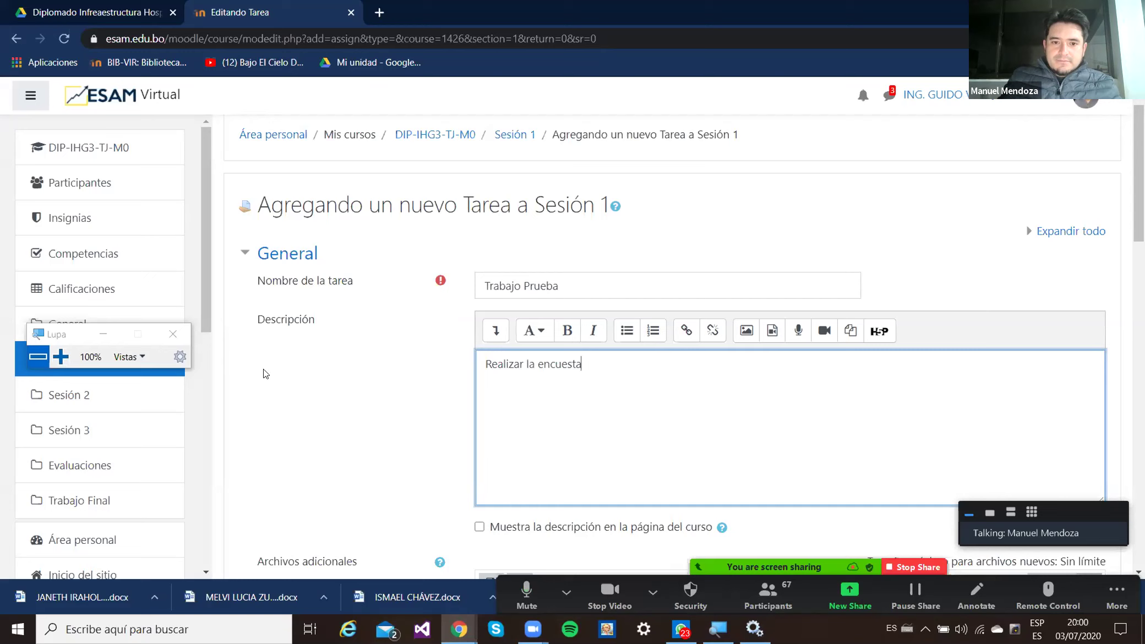
{"action": "left_click", "coordinate": [480, 527]}
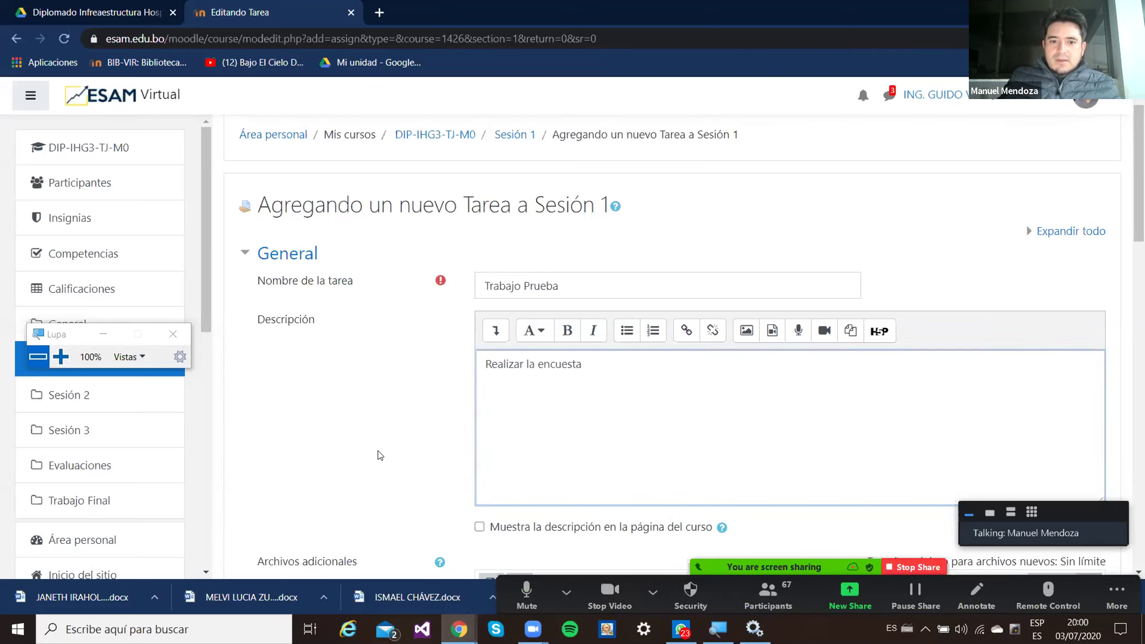
{"action": "scroll", "coordinate": [377, 450], "scroll_direction": "down", "scroll_amount": 4}
{"action": "scroll", "coordinate": [375, 443], "scroll_direction": "down", "scroll_amount": 8}
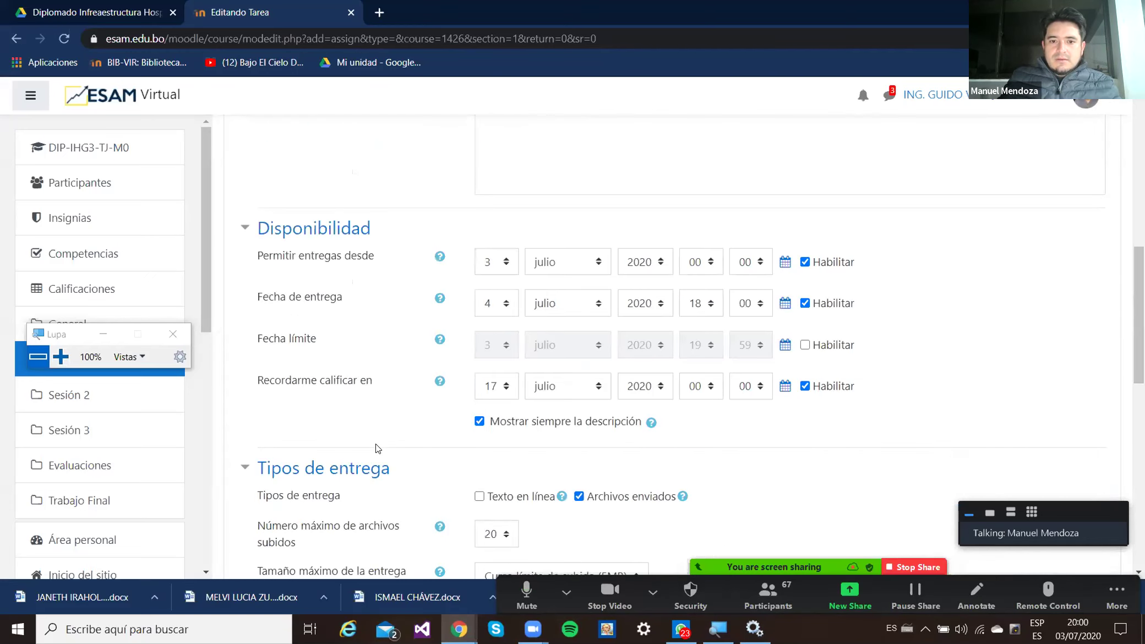
{"action": "scroll", "coordinate": [534, 381], "scroll_direction": "down", "scroll_amount": 9}
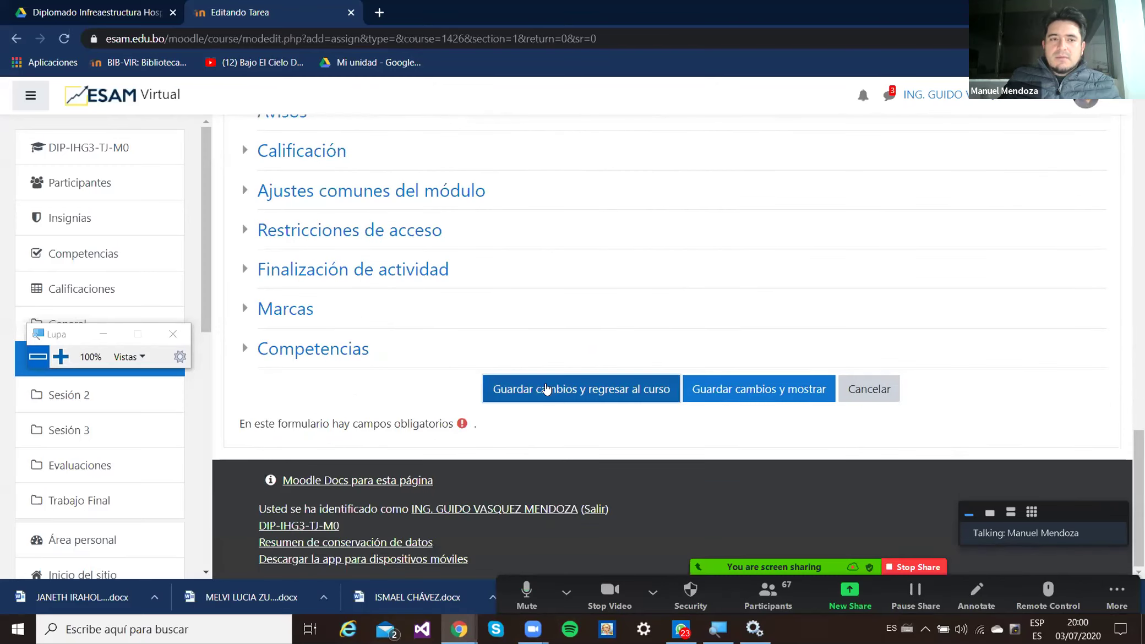
{"action": "key", "text": "Return"}
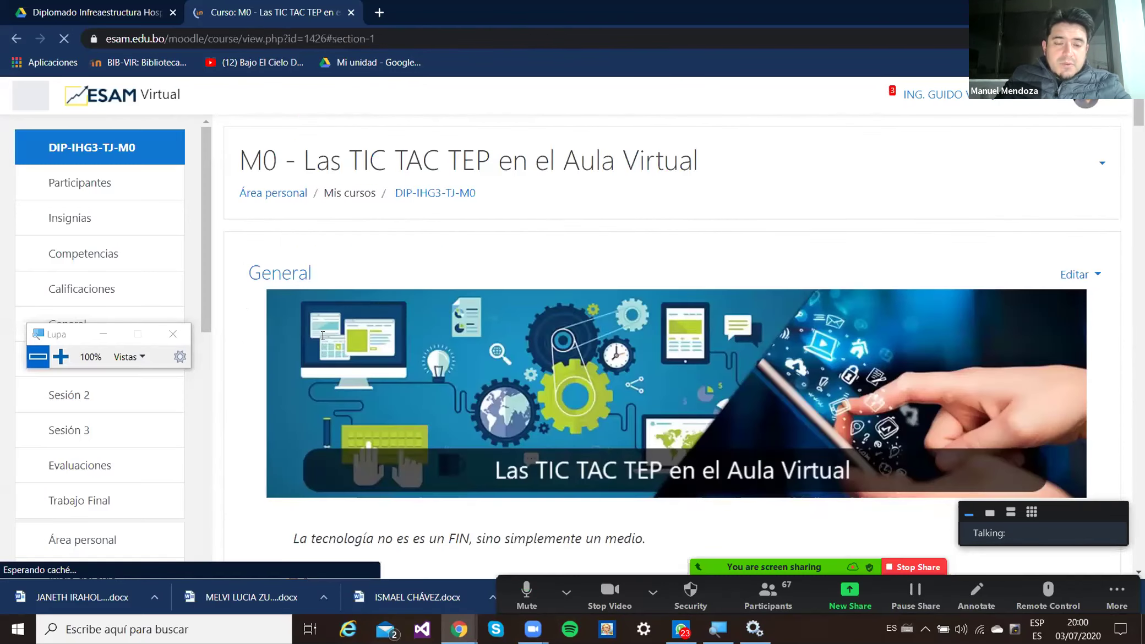
Find Trabajo Prueba at the end of Sesión 1 and highlight its 'Realizar la encuesta' description
{"action": "scroll", "coordinate": [324, 341], "scroll_direction": "down", "scroll_amount": 6}
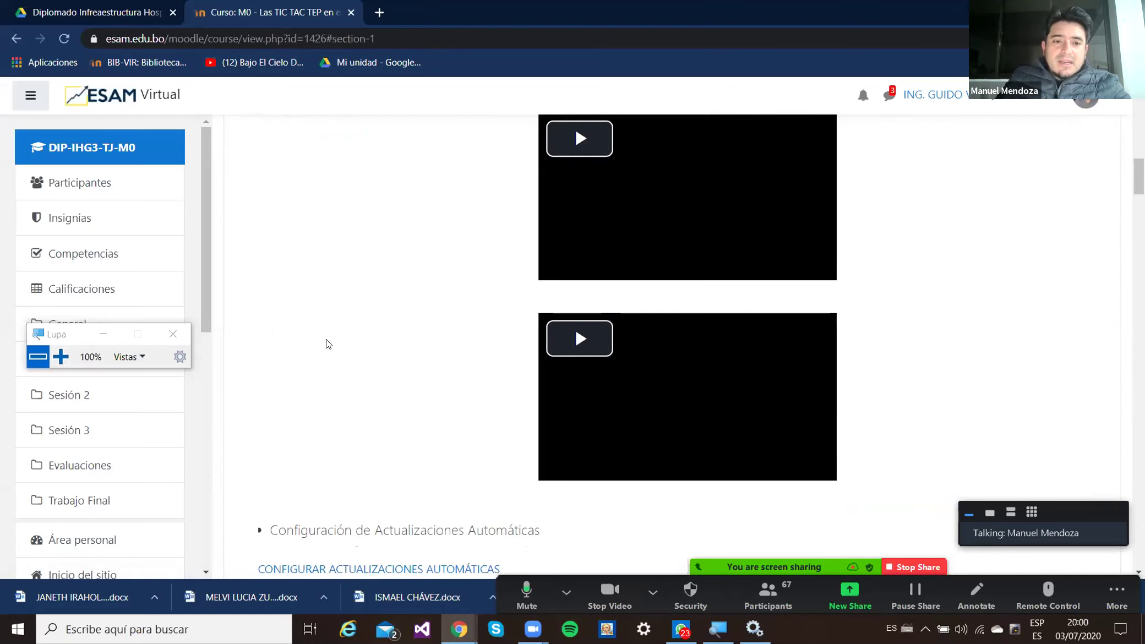
{"action": "scroll", "coordinate": [326, 340], "scroll_direction": "down", "scroll_amount": 3}
{"action": "scroll", "coordinate": [326, 339], "scroll_direction": "up", "scroll_amount": 10}
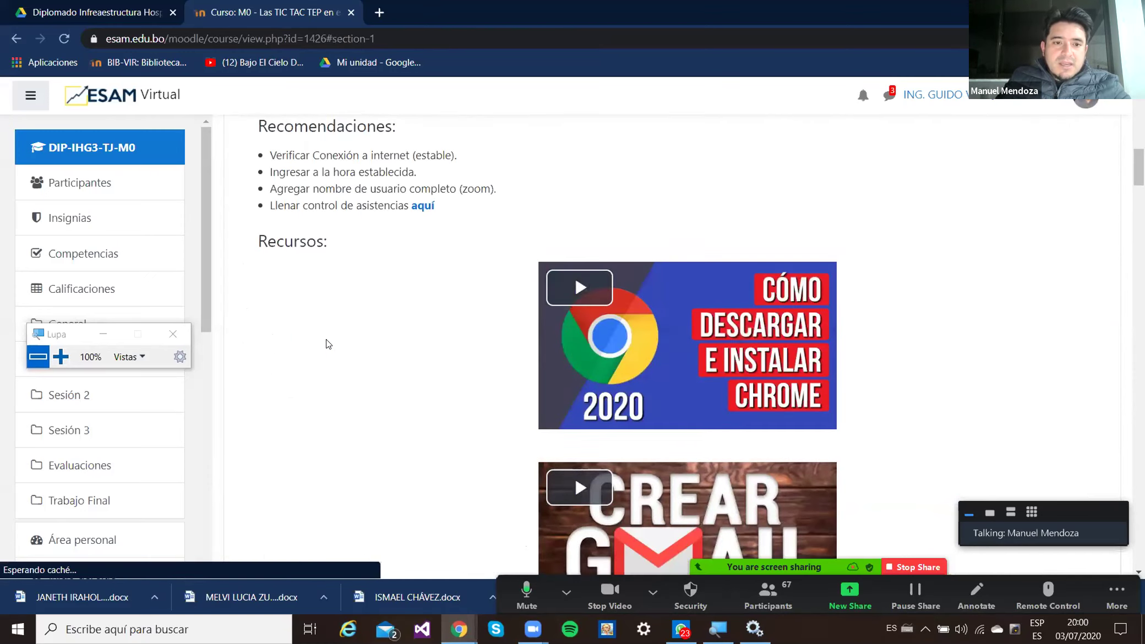
{"action": "scroll", "coordinate": [447, 314], "scroll_direction": "up", "scroll_amount": 2}
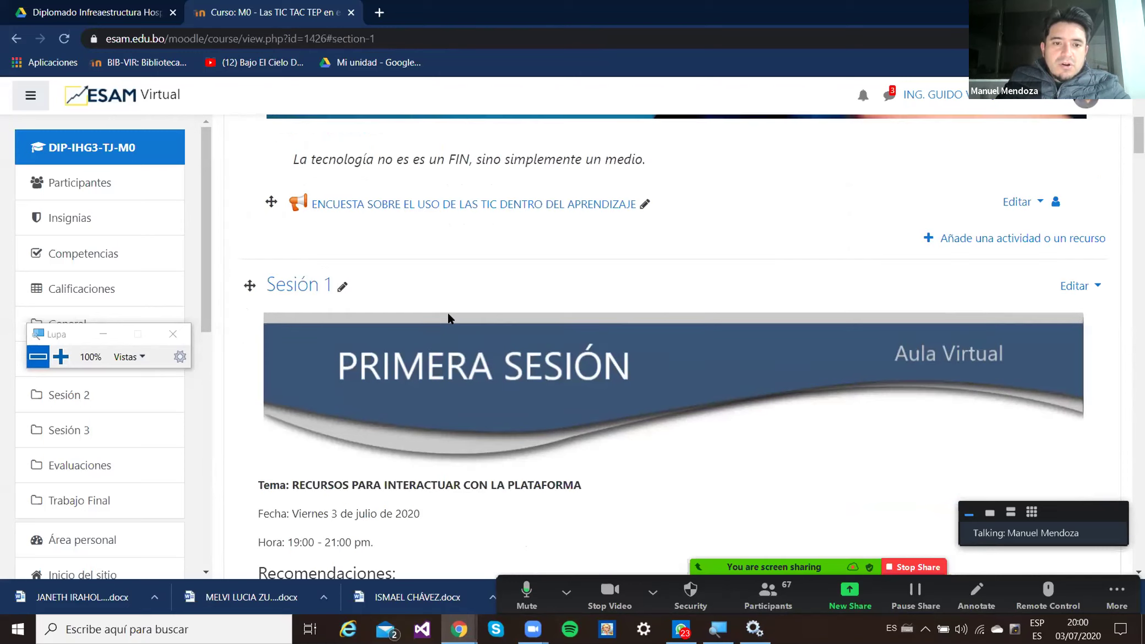
{"action": "scroll", "coordinate": [447, 313], "scroll_direction": "down", "scroll_amount": 8}
{"action": "scroll", "coordinate": [449, 316], "scroll_direction": "down", "scroll_amount": 10}
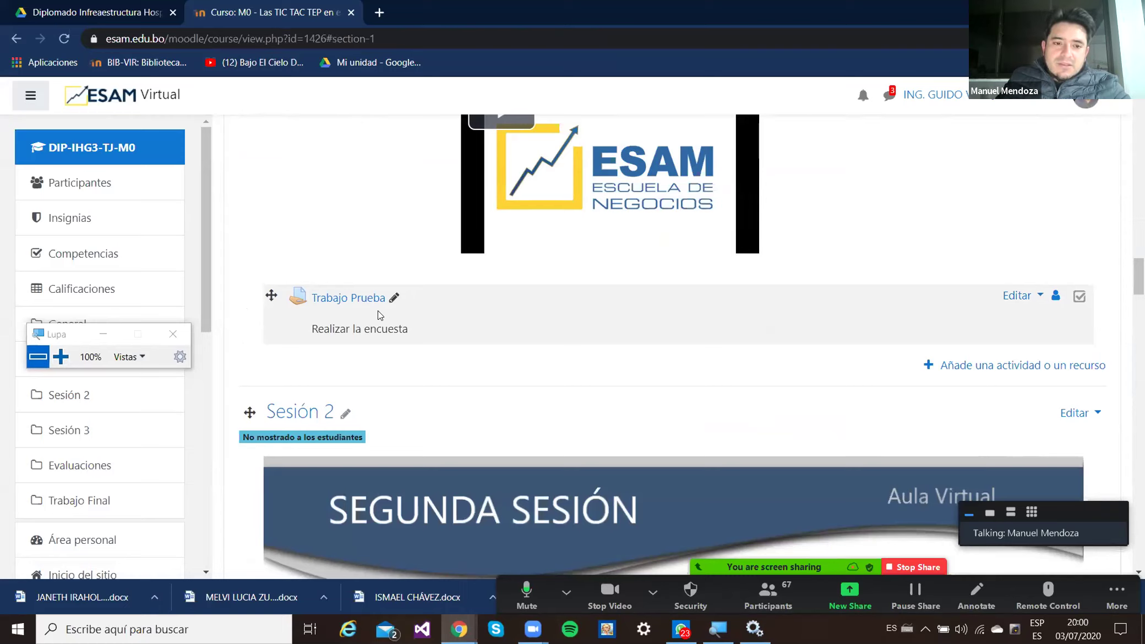
{"action": "left_click_drag", "start_coordinate": [415, 330], "coordinate": [282, 331]}
{"action": "left_click", "coordinate": [424, 367]}
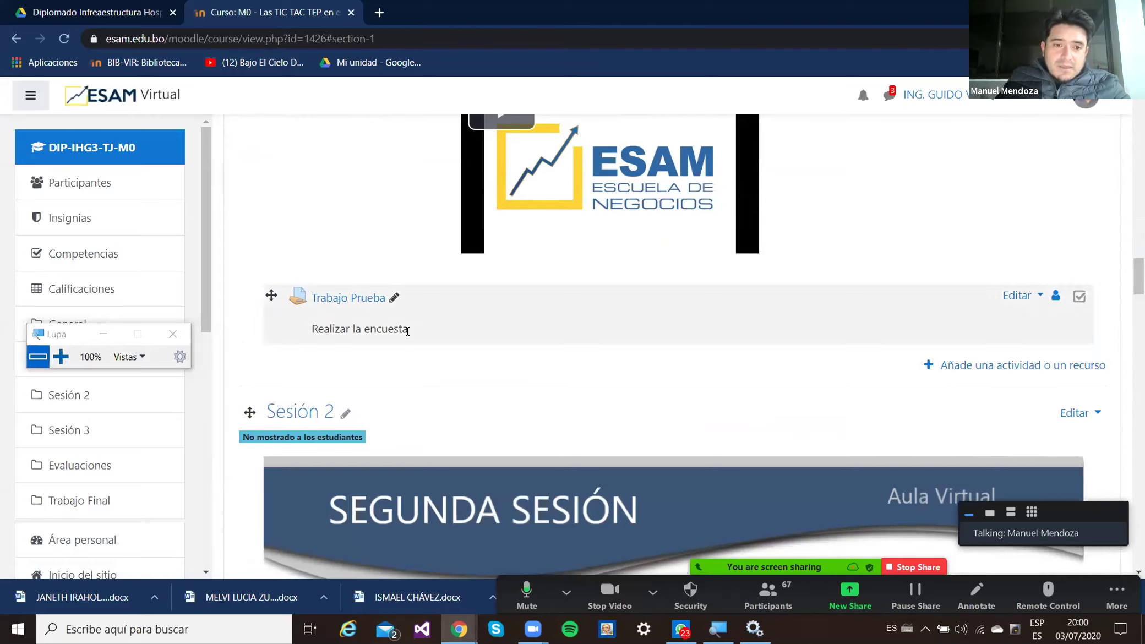
{"action": "left_click_drag", "start_coordinate": [414, 330], "coordinate": [370, 330]}
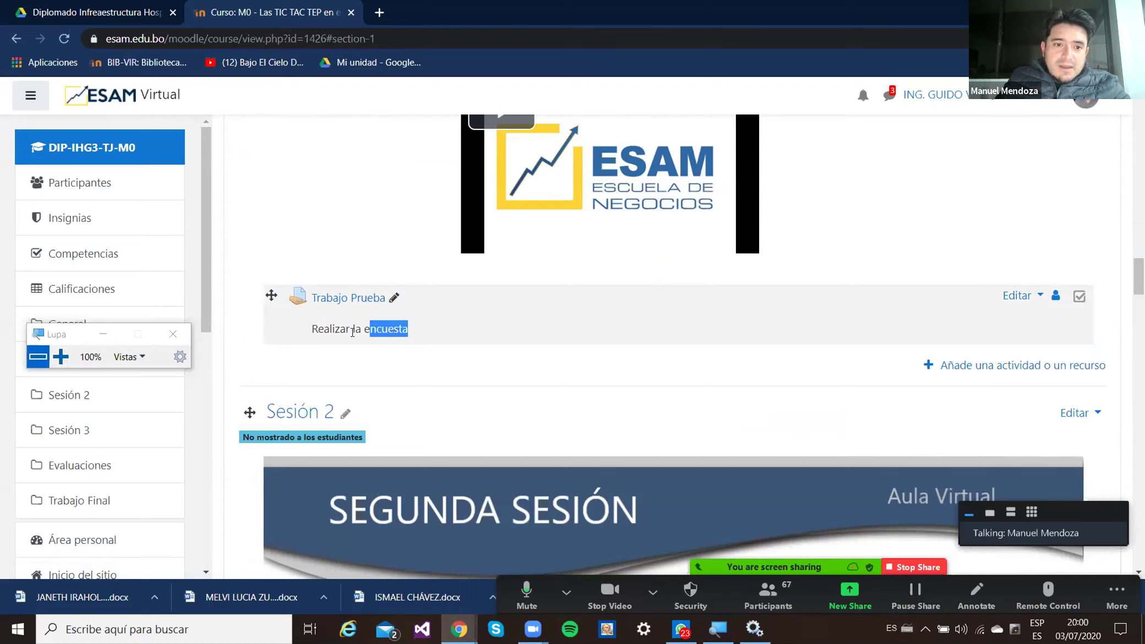
{"action": "left_click_drag", "start_coordinate": [299, 331], "coordinate": [299, 331]}
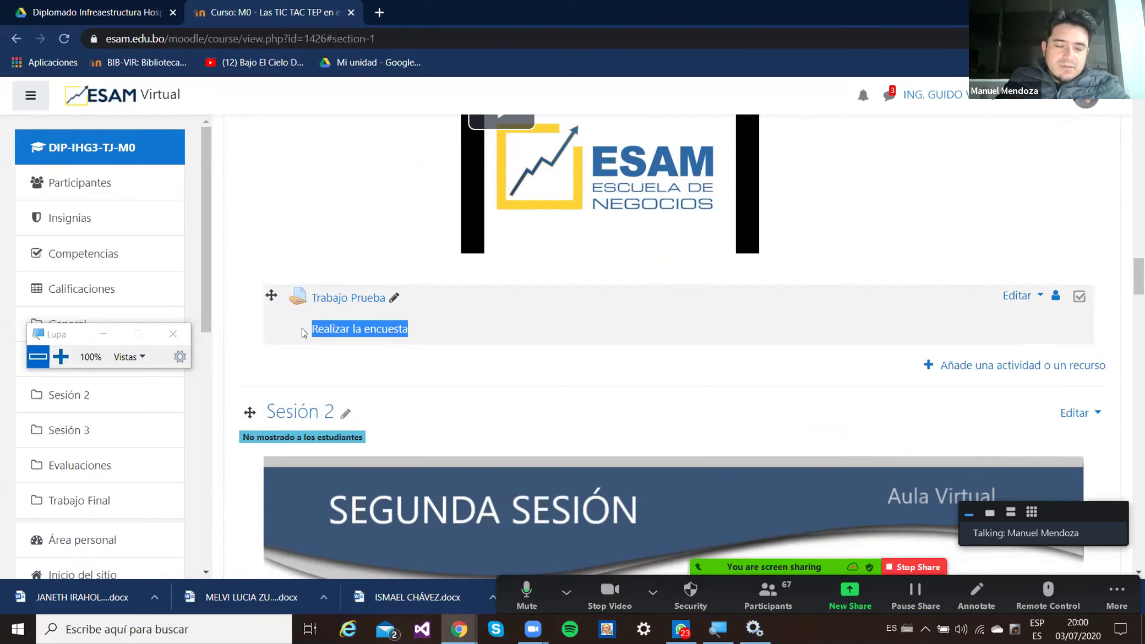
{"action": "left_click", "coordinate": [489, 331]}
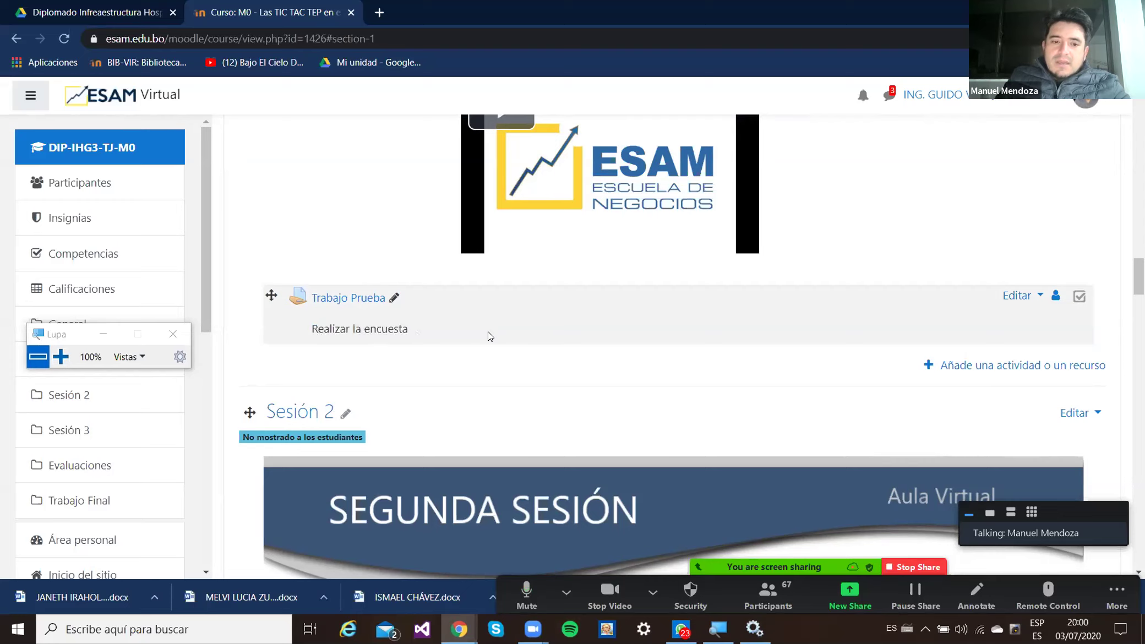
{"action": "left_click_drag", "start_coordinate": [416, 330], "coordinate": [309, 330]}
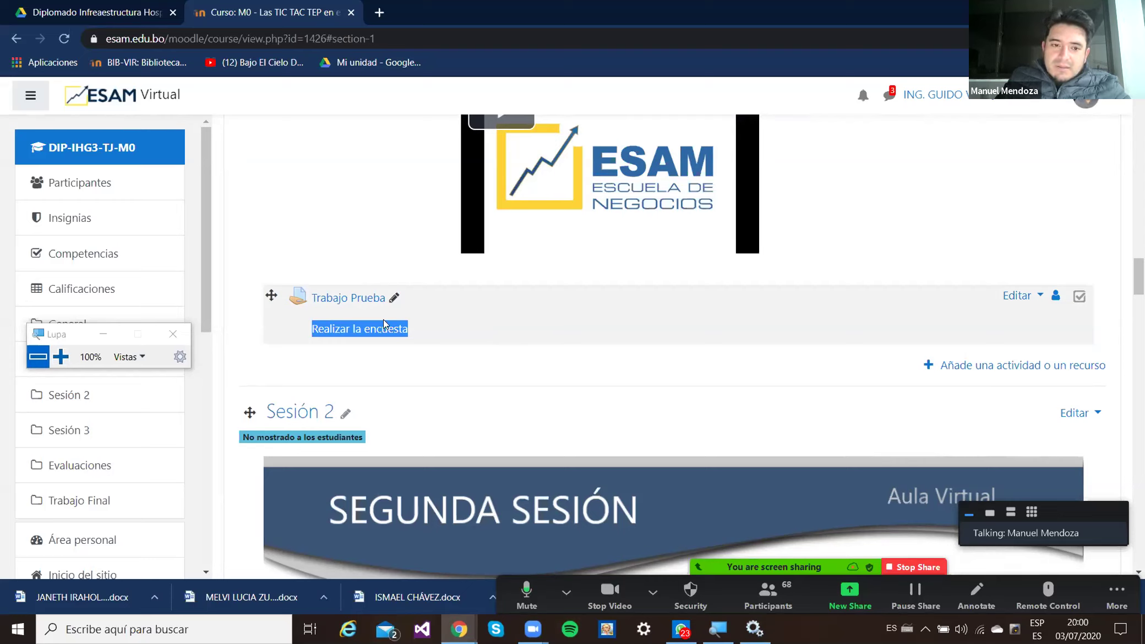
Open Trabajo Prueba and review its grading summary: 68 participants, 0 submitted, due 4 July 2020
{"action": "left_click", "coordinate": [342, 301]}
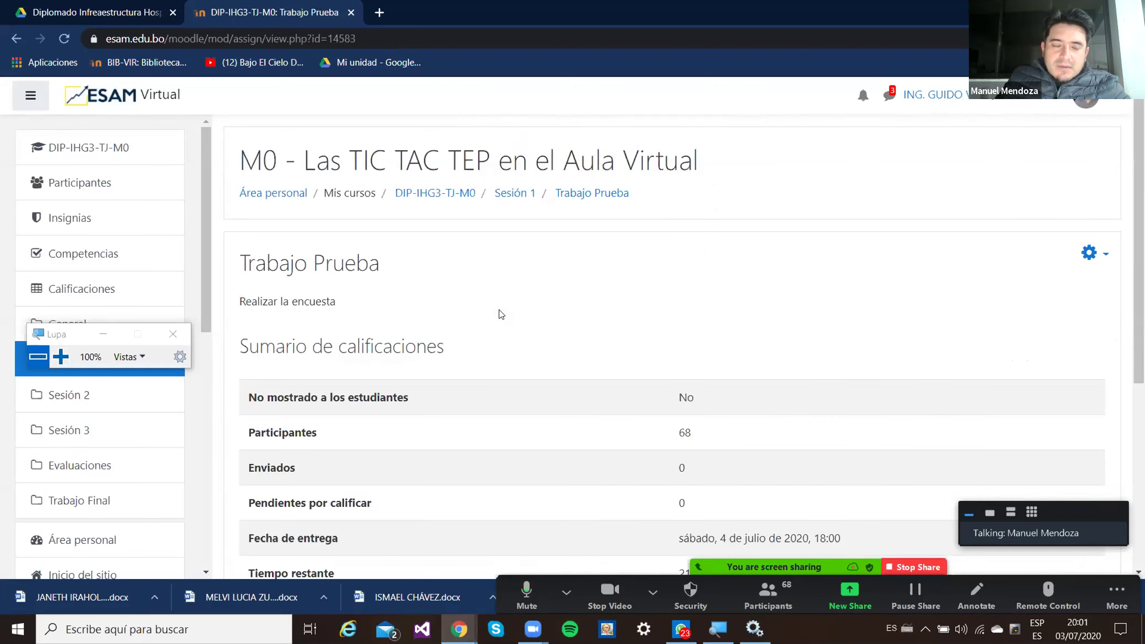
{"action": "scroll", "coordinate": [493, 314], "scroll_direction": "down", "scroll_amount": 1}
{"action": "scroll", "coordinate": [493, 317], "scroll_direction": "down", "scroll_amount": 1}
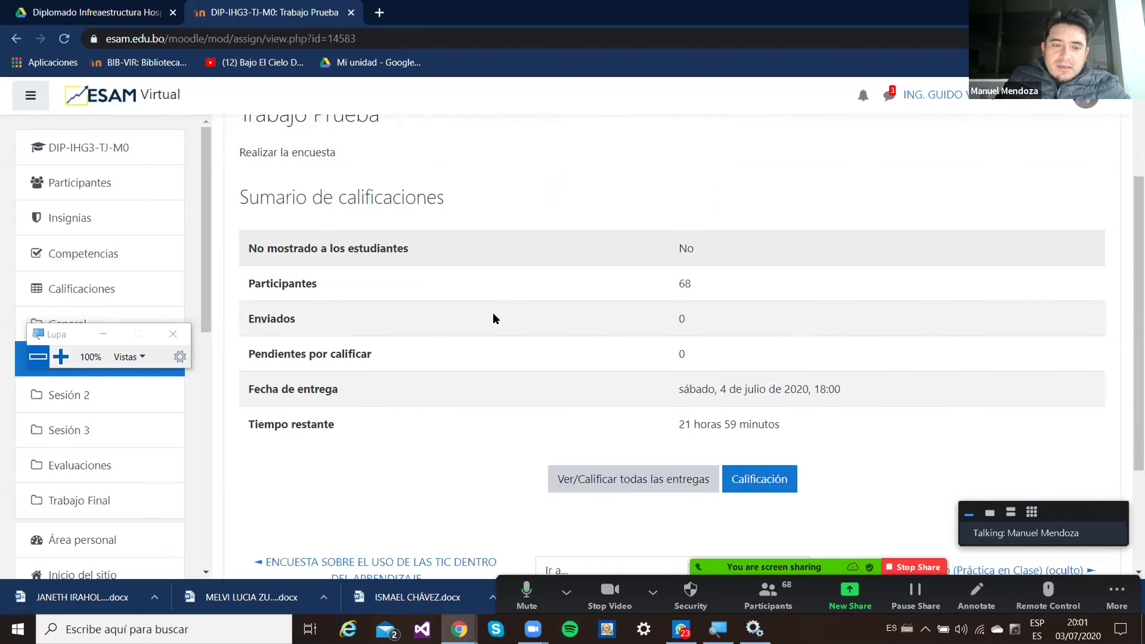
{"action": "scroll", "coordinate": [492, 317], "scroll_direction": "up", "scroll_amount": 2}
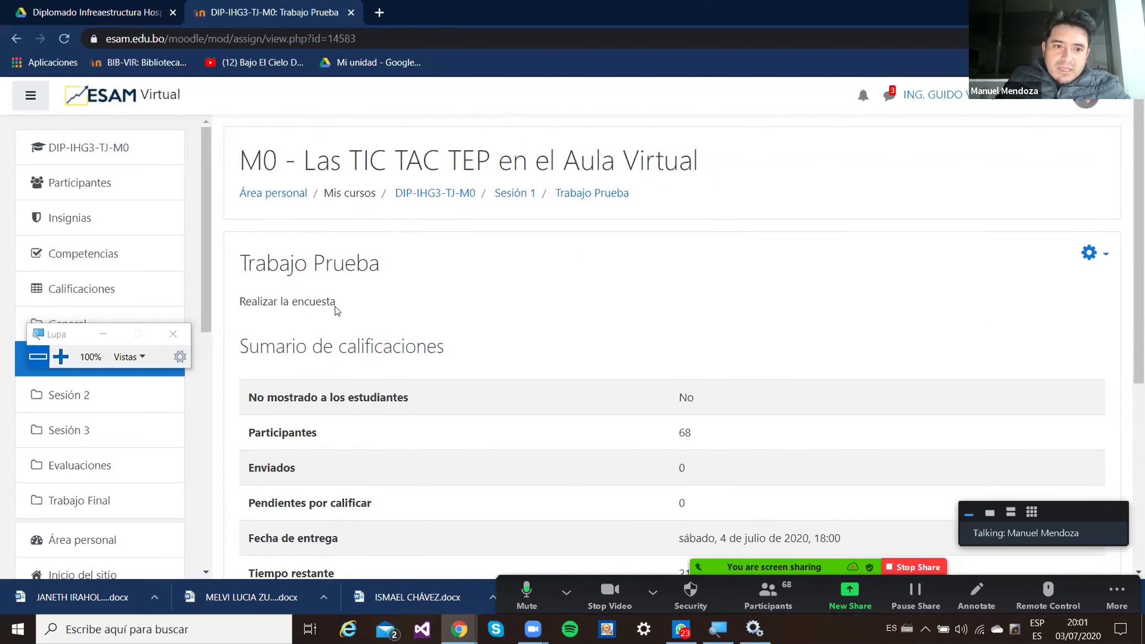
{"action": "left_click_drag", "start_coordinate": [235, 307], "coordinate": [235, 307]}
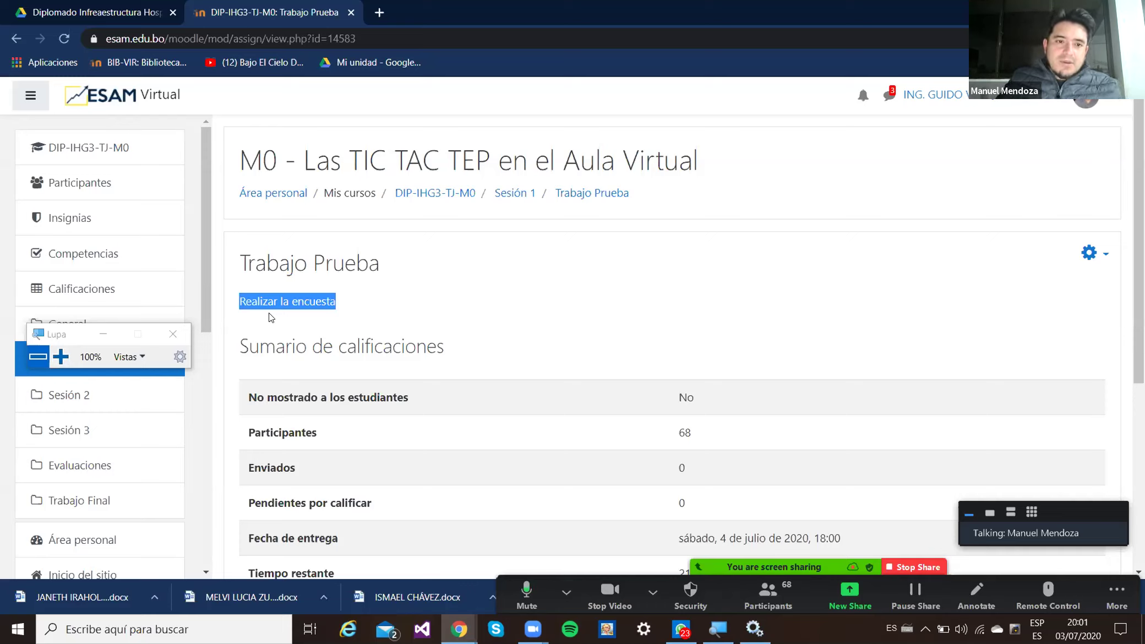
{"action": "left_click", "coordinate": [450, 297]}
{"action": "scroll", "coordinate": [449, 300], "scroll_direction": "down", "scroll_amount": 3}
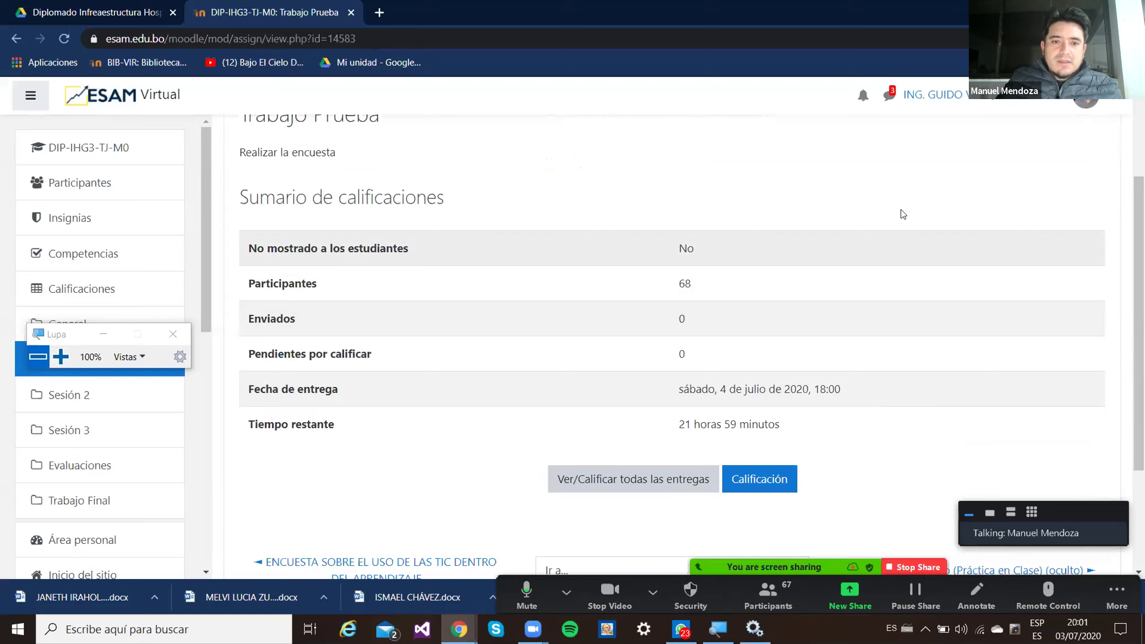
{"action": "left_click_drag", "start_coordinate": [551, 247], "coordinate": [370, 249]}
Switch the course role to Estudiante from the user menu
{"action": "left_click", "coordinate": [1083, 110]}
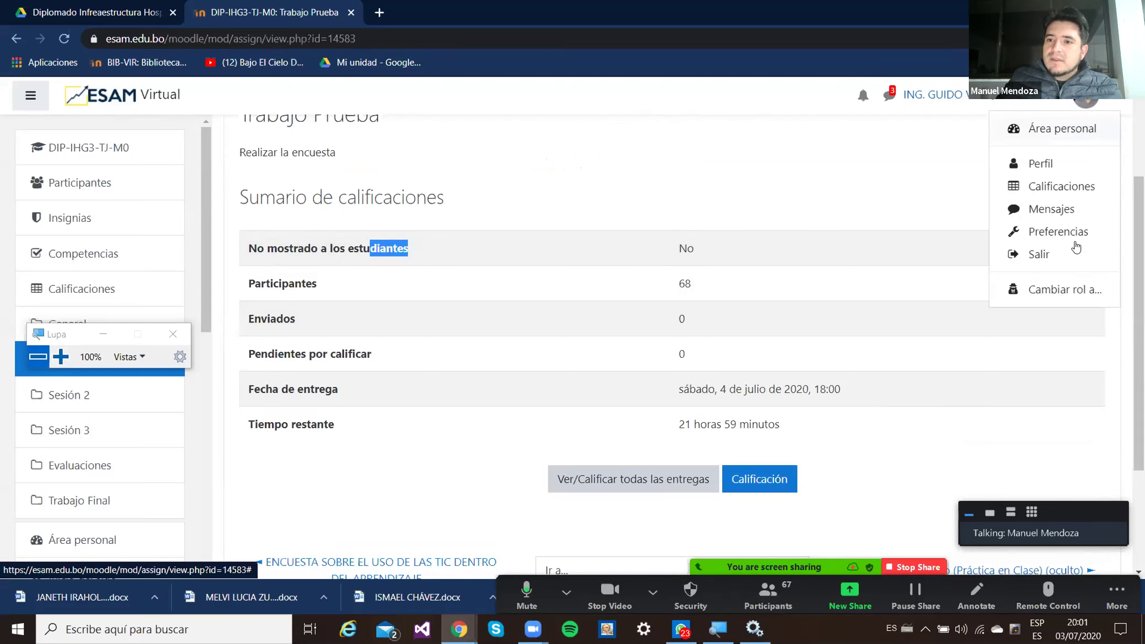
{"action": "left_click", "coordinate": [1055, 289]}
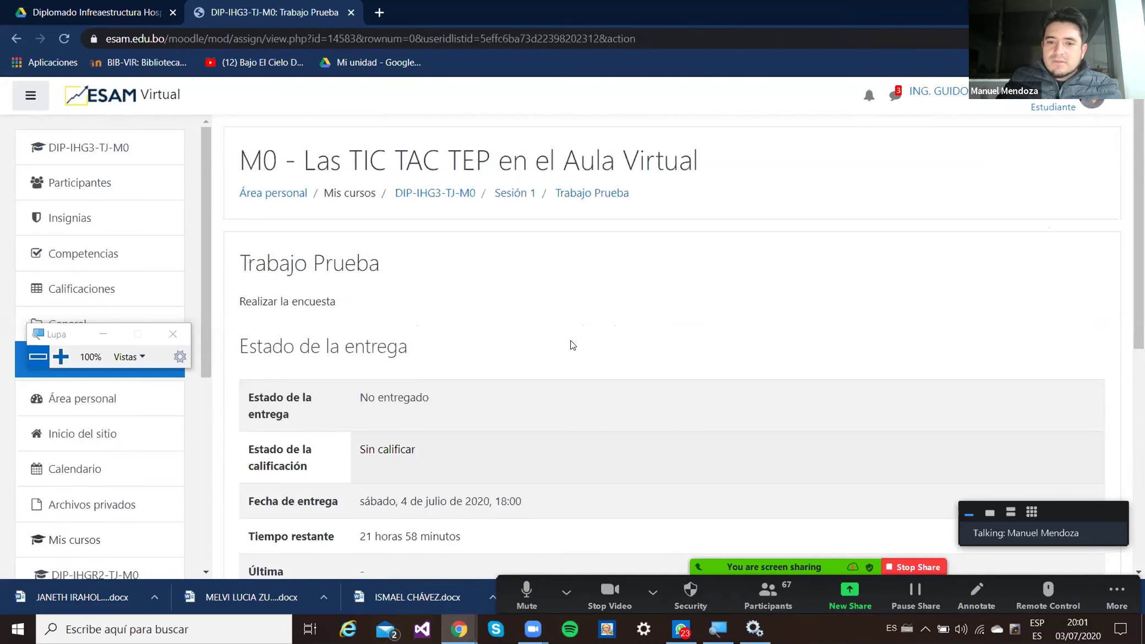
{"action": "scroll", "coordinate": [570, 342], "scroll_direction": "down", "scroll_amount": 4}
{"action": "scroll", "coordinate": [570, 342], "scroll_direction": "up", "scroll_amount": 4}
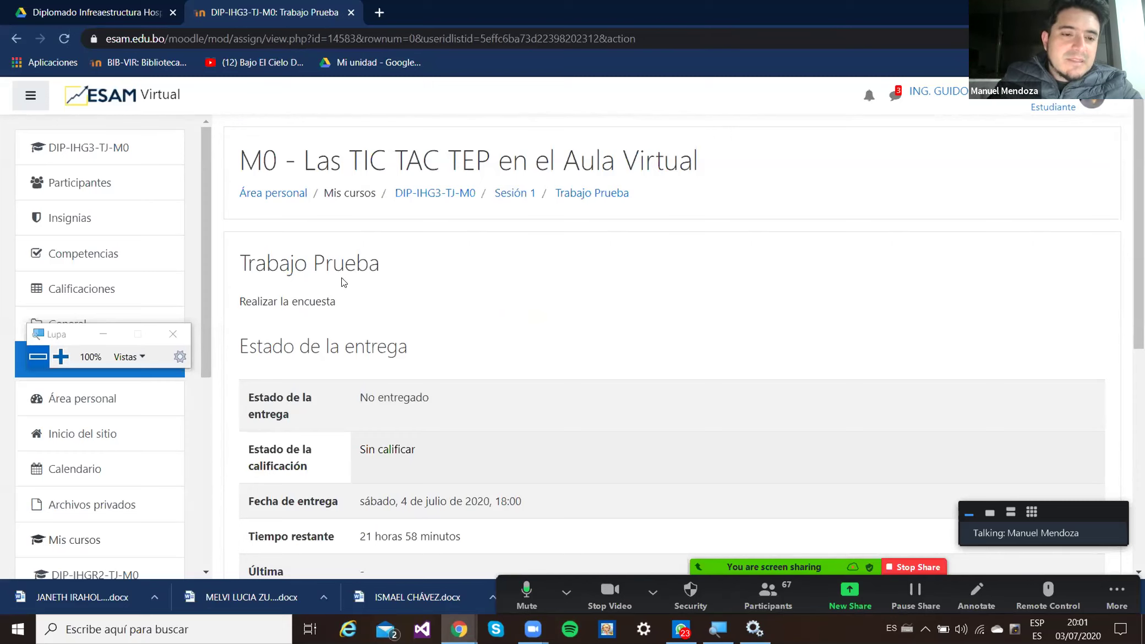
{"action": "scroll", "coordinate": [339, 289], "scroll_direction": "down", "scroll_amount": 2}
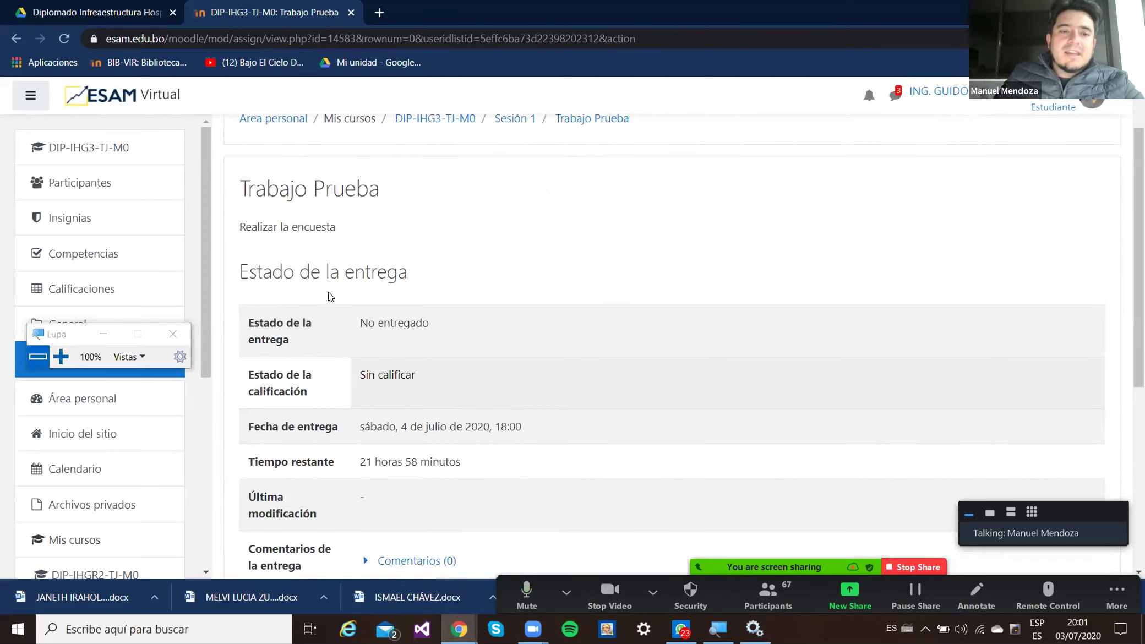
{"action": "scroll", "coordinate": [435, 286], "scroll_direction": "down", "scroll_amount": 1}
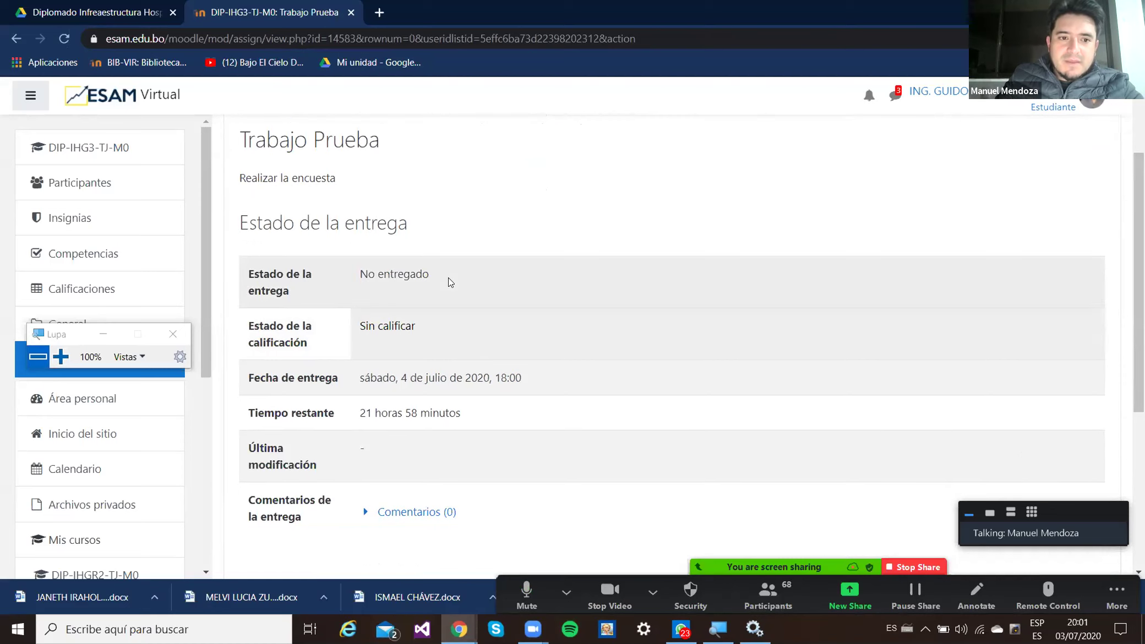
Highlight the No entregado, Sin calificar, due date and 21 horas 58 minutos remaining entries
{"action": "left_click_drag", "start_coordinate": [430, 275], "coordinate": [359, 276]}
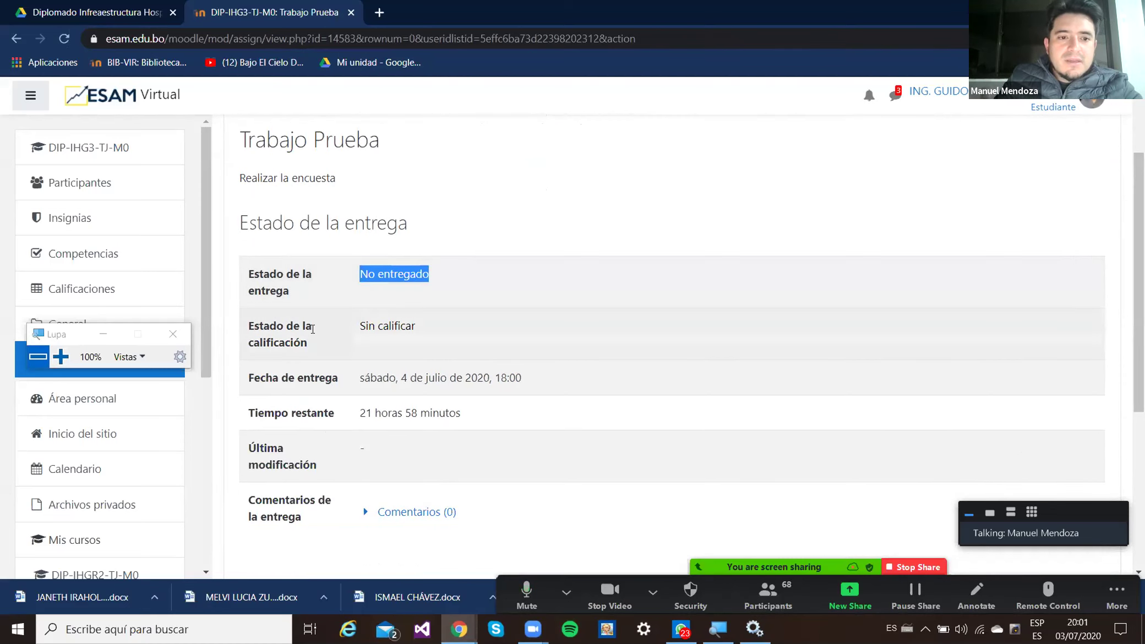
{"action": "left_click_drag", "start_coordinate": [412, 327], "coordinate": [301, 379]}
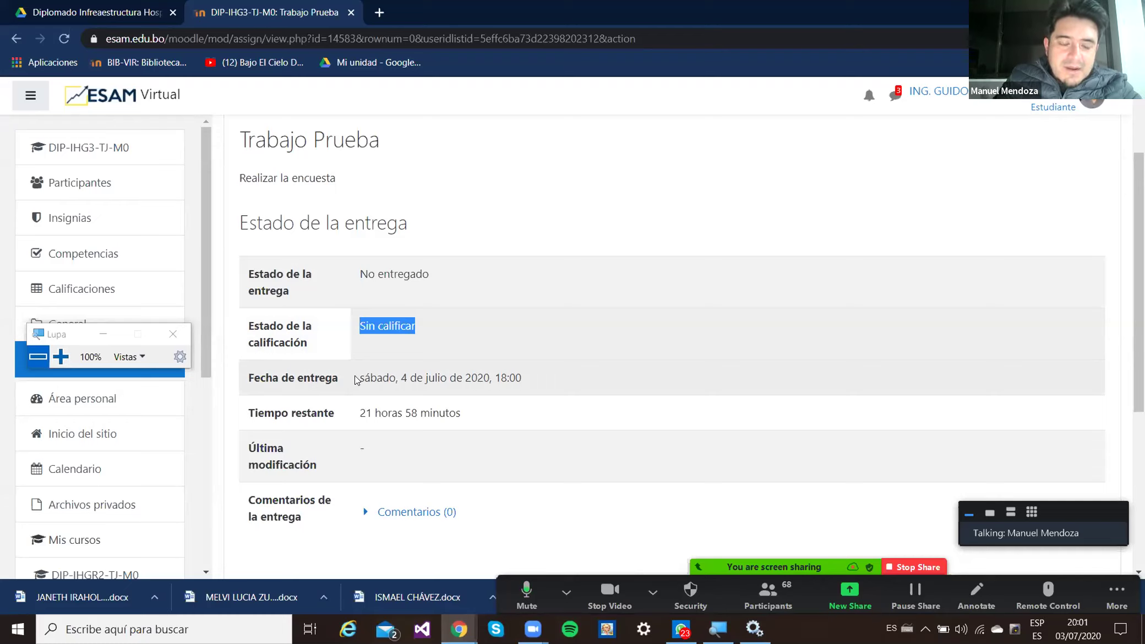
{"action": "left_click_drag", "start_coordinate": [361, 377], "coordinate": [370, 378]}
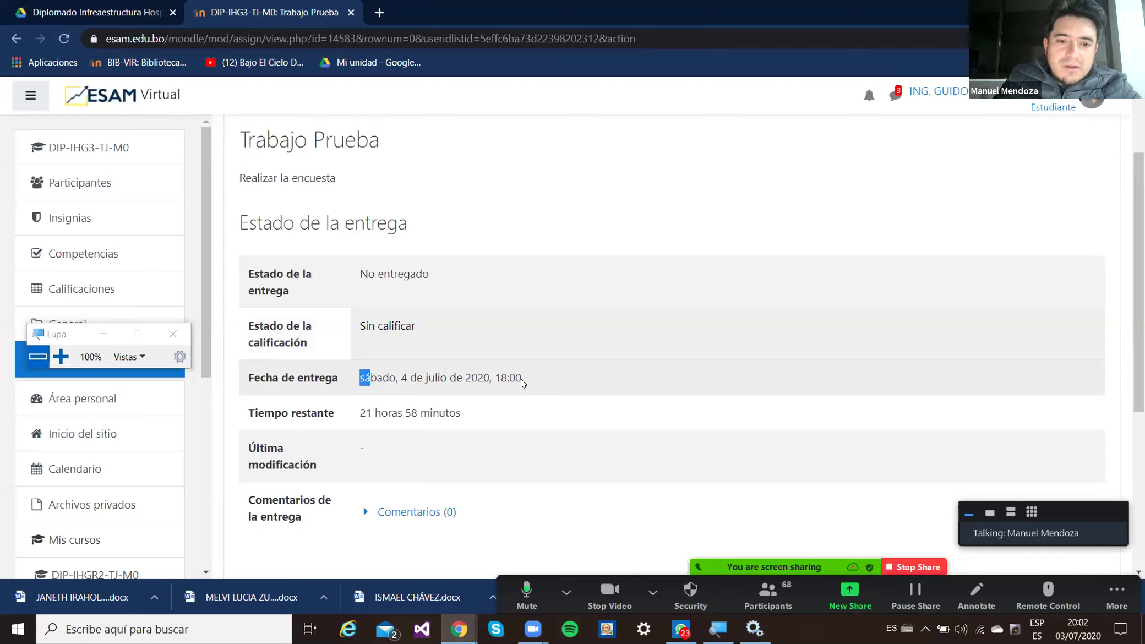
{"action": "left_click_drag", "start_coordinate": [332, 378], "coordinate": [251, 378]}
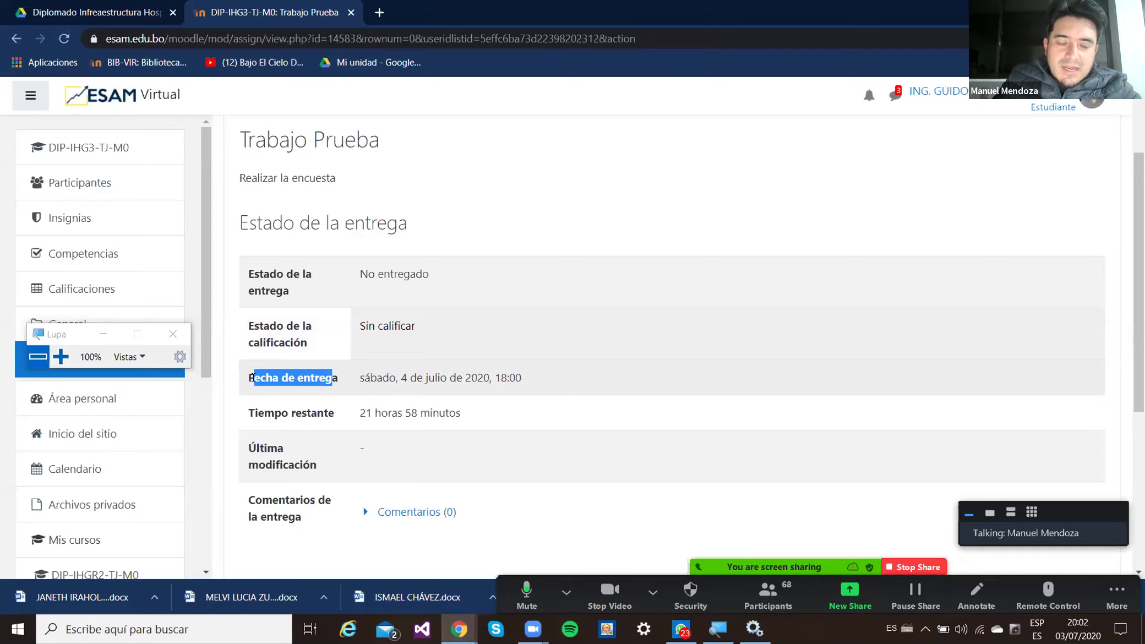
{"action": "left_click_drag", "start_coordinate": [521, 378], "coordinate": [360, 376]}
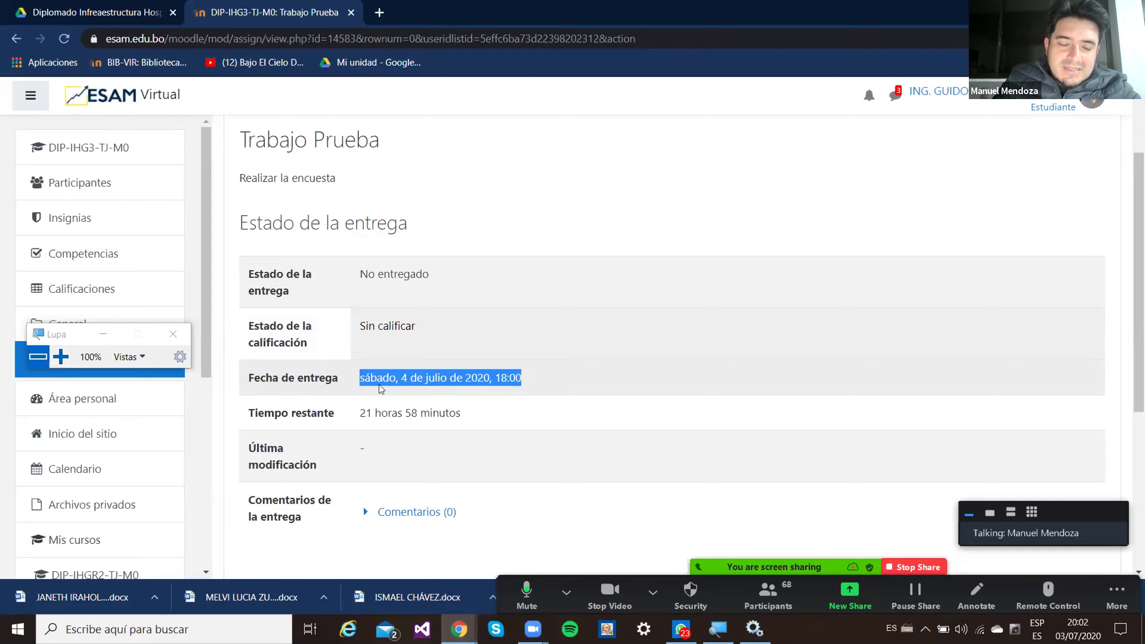
{"action": "left_click_drag", "start_coordinate": [330, 411], "coordinate": [247, 412]}
{"action": "left_click_drag", "start_coordinate": [471, 410], "coordinate": [358, 413]}
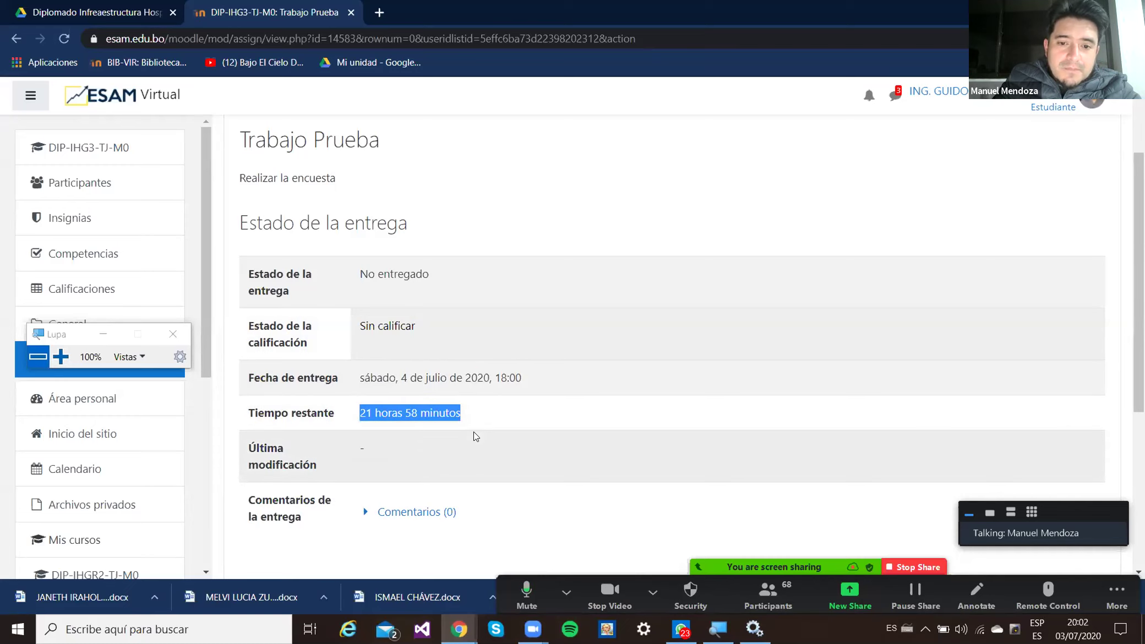
Start a new submission with Agregar entrega
{"action": "scroll", "coordinate": [476, 438], "scroll_direction": "down", "scroll_amount": 2}
{"action": "scroll", "coordinate": [501, 460], "scroll_direction": "down", "scroll_amount": 2}
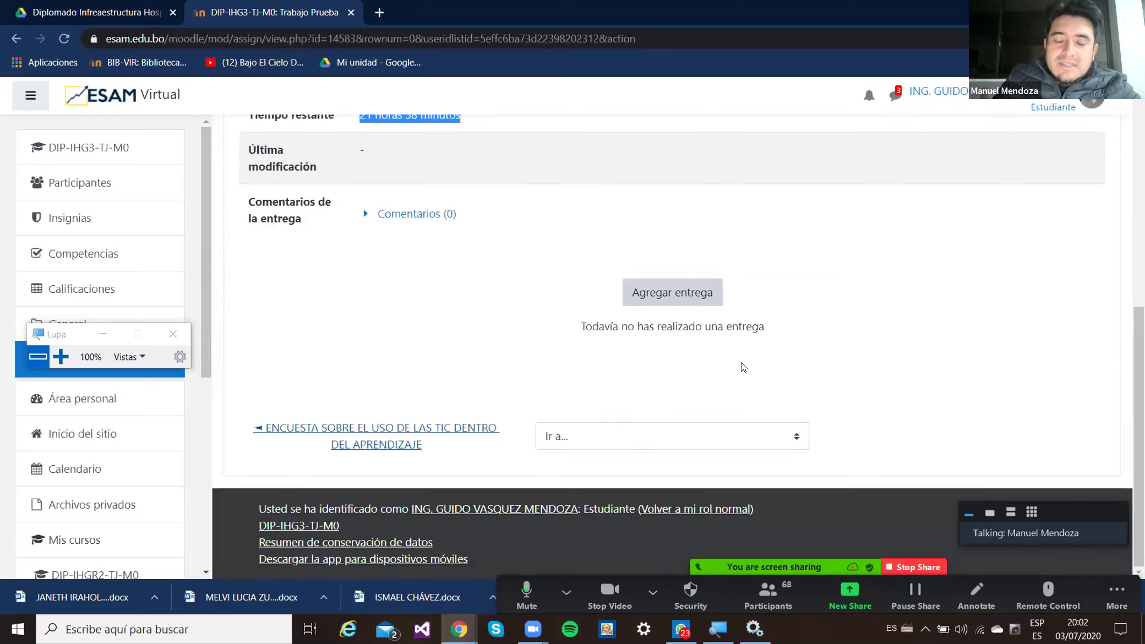
{"action": "left_click", "coordinate": [662, 298]}
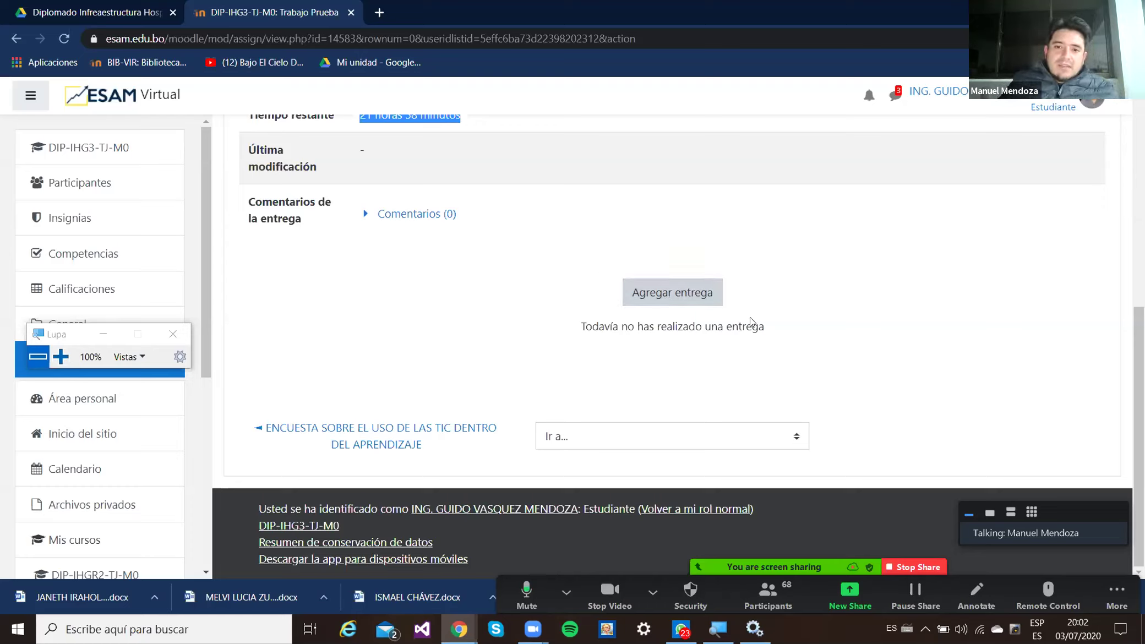
{"action": "left_click", "coordinate": [688, 297]}
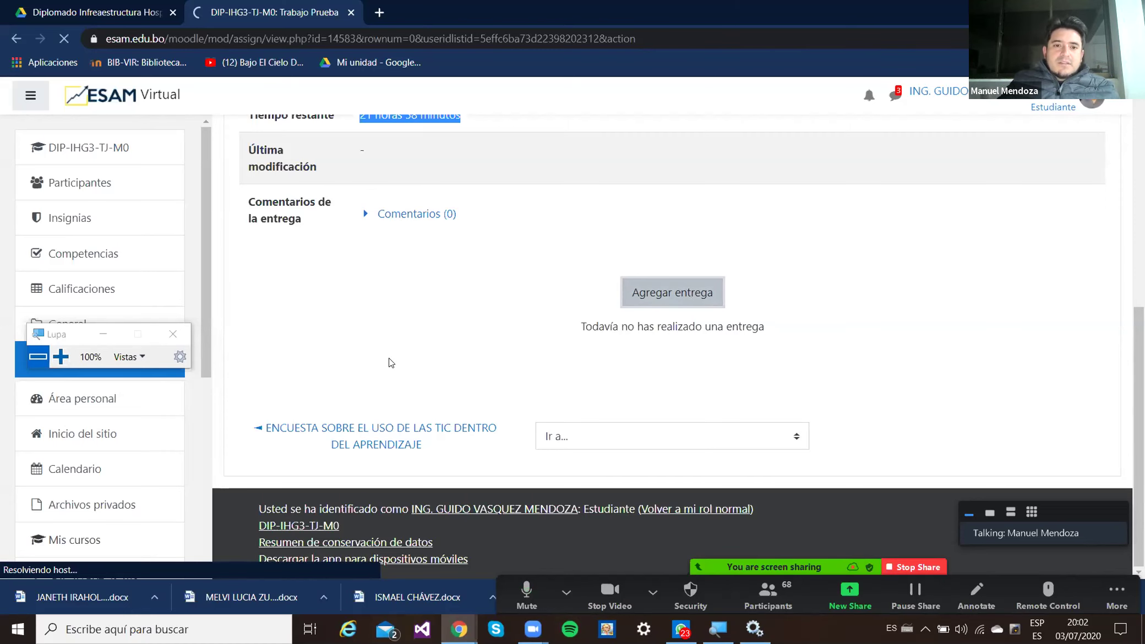
{"action": "scroll", "coordinate": [389, 358], "scroll_direction": "up", "scroll_amount": 1}
{"action": "scroll", "coordinate": [257, 314], "scroll_direction": "up", "scroll_amount": 5}
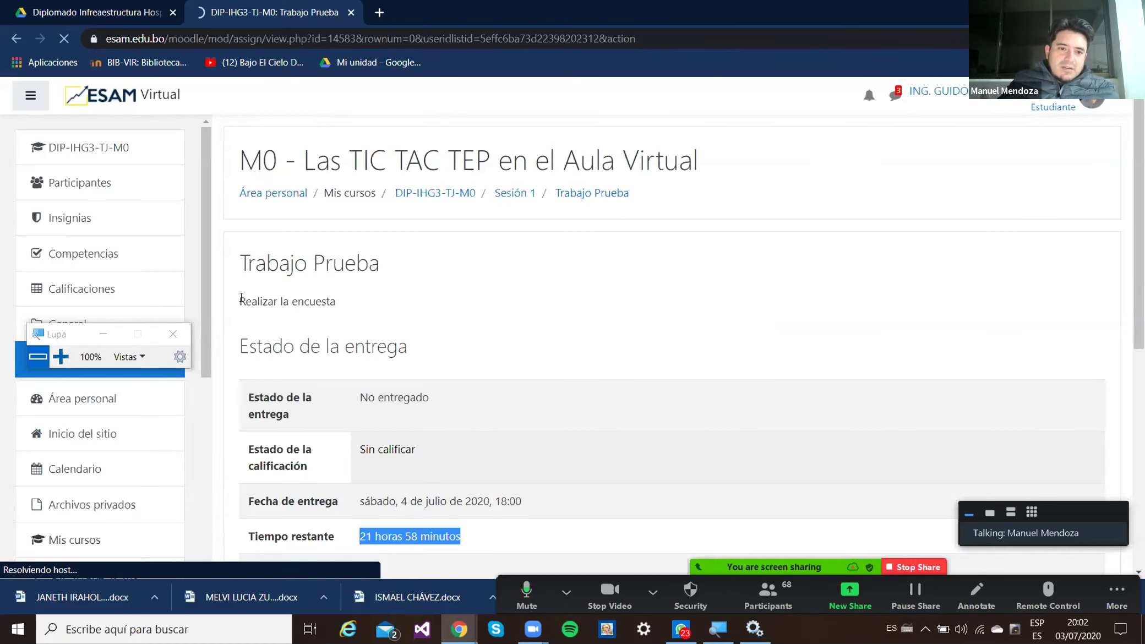
Open the Trabajo Prueba add-submission form
{"action": "triple_click", "coordinate": [310, 302]}
{"action": "scroll", "coordinate": [605, 385], "scroll_direction": "down", "scroll_amount": 10}
{"action": "left_click", "coordinate": [675, 304]}
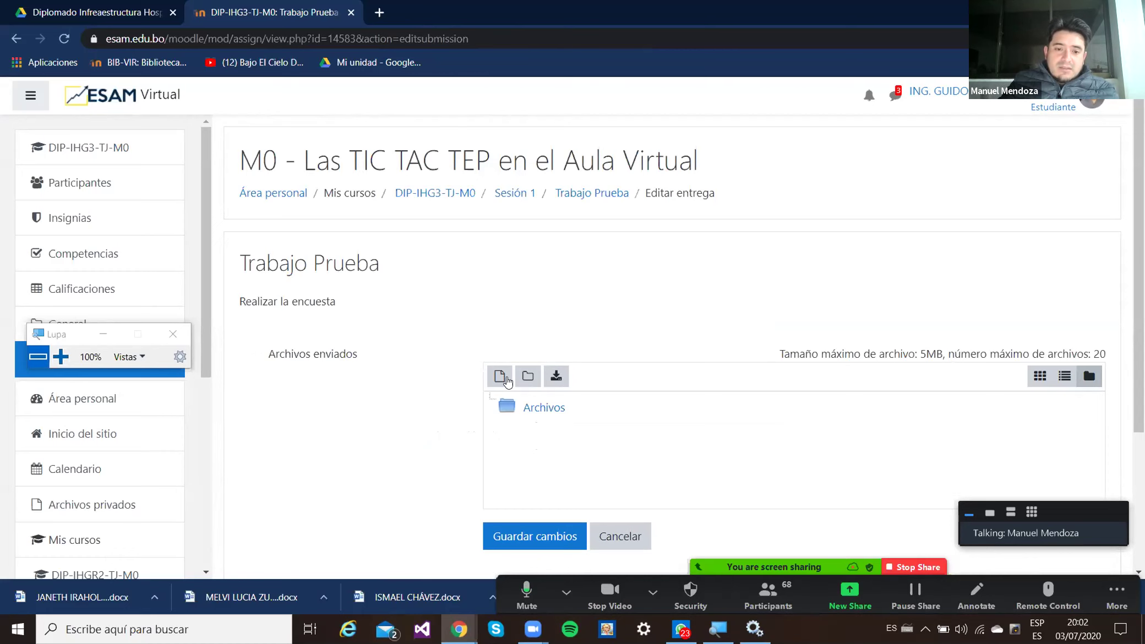
Open the file picker from the empty Archivos enviados area
{"action": "scroll", "coordinate": [374, 347], "scroll_direction": "down", "scroll_amount": 3}
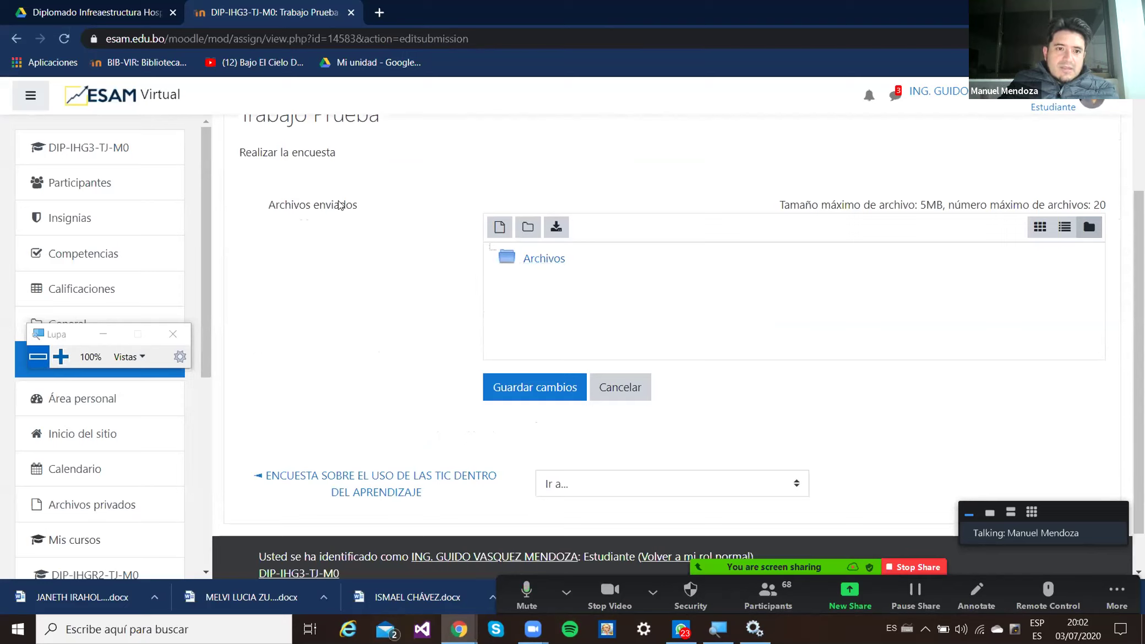
{"action": "left_click_drag", "start_coordinate": [262, 207], "coordinate": [359, 207]}
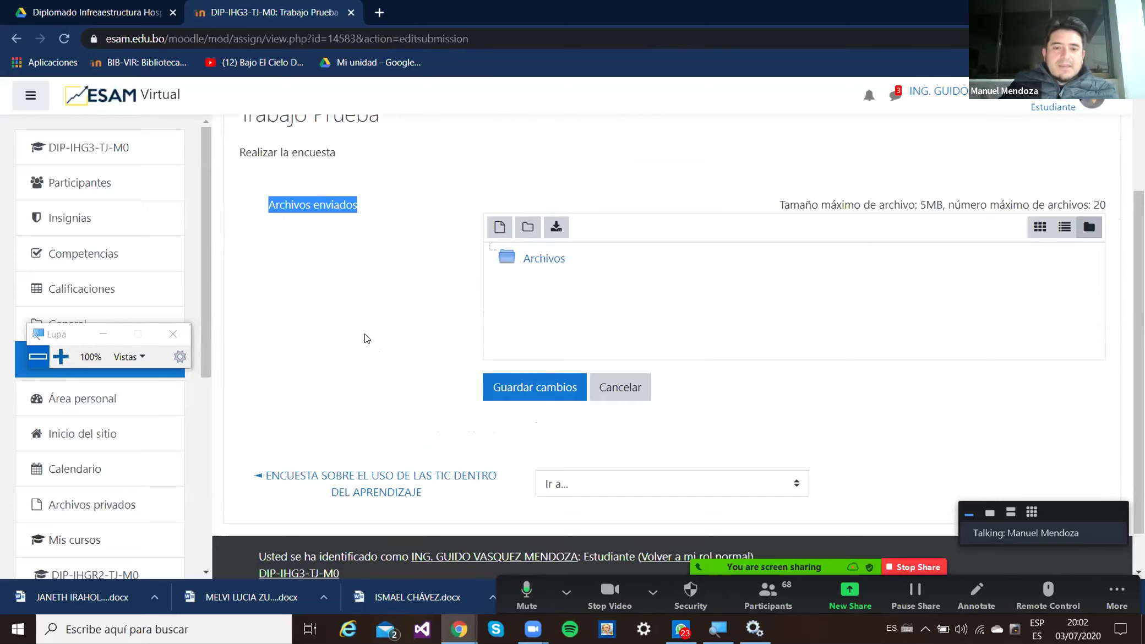
{"action": "scroll", "coordinate": [584, 301], "scroll_direction": "down", "scroll_amount": 1}
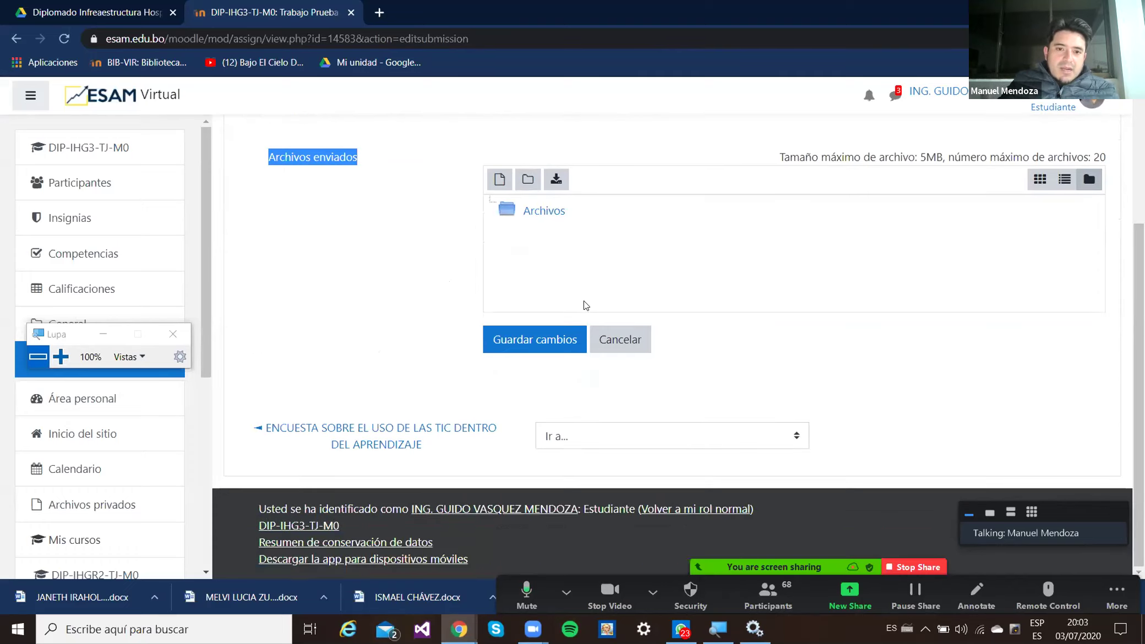
{"action": "scroll", "coordinate": [573, 309], "scroll_direction": "up", "scroll_amount": 2}
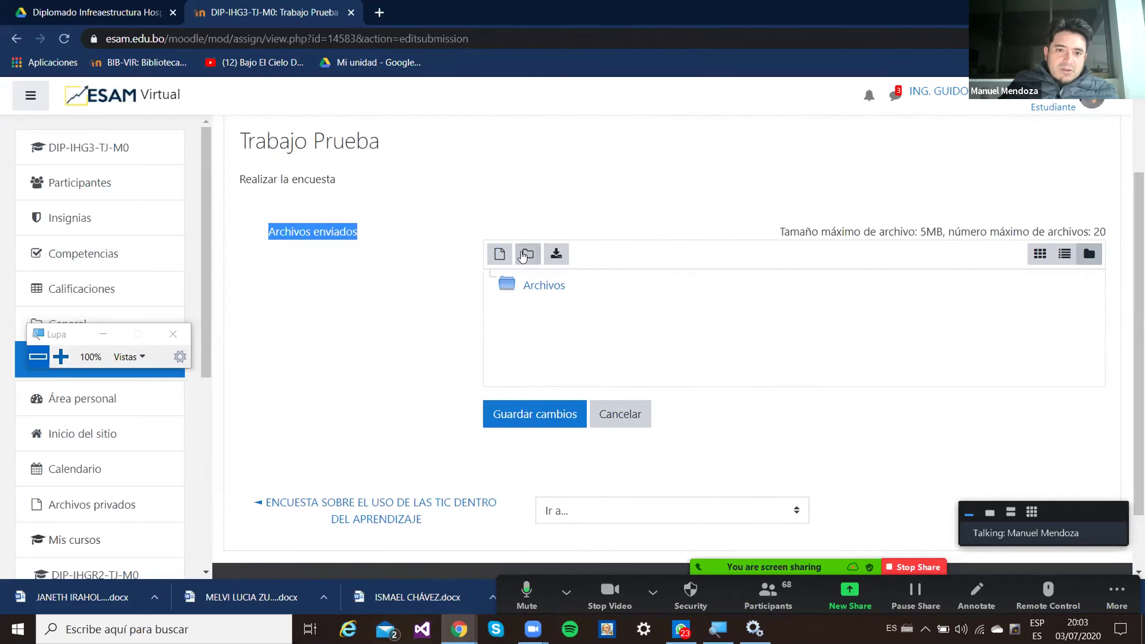
{"action": "left_click", "coordinate": [499, 253]}
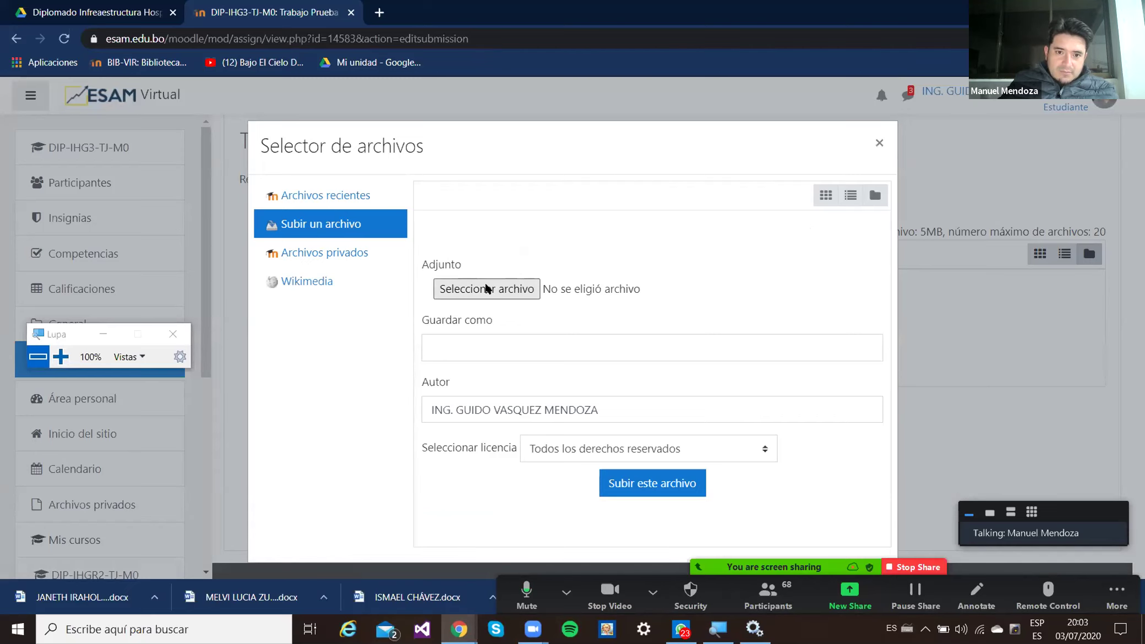
Upload CurriculumVitae.docx from the desktop into Archivos and save the submission
{"action": "left_click", "coordinate": [466, 289]}
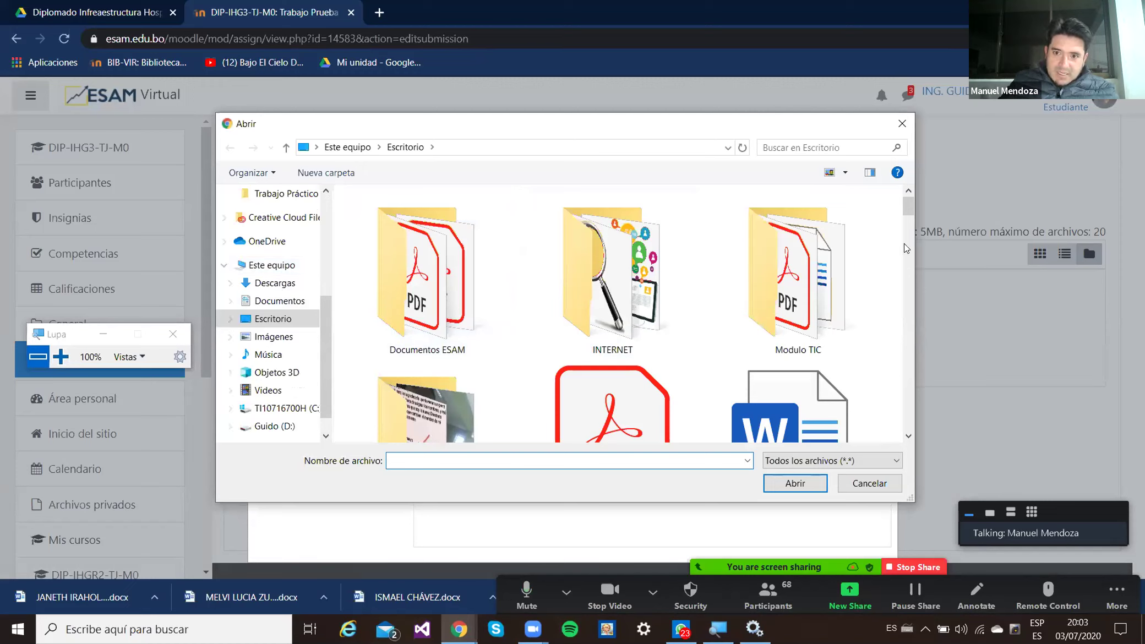
{"action": "scroll", "coordinate": [427, 349], "scroll_direction": "down", "scroll_amount": 10}
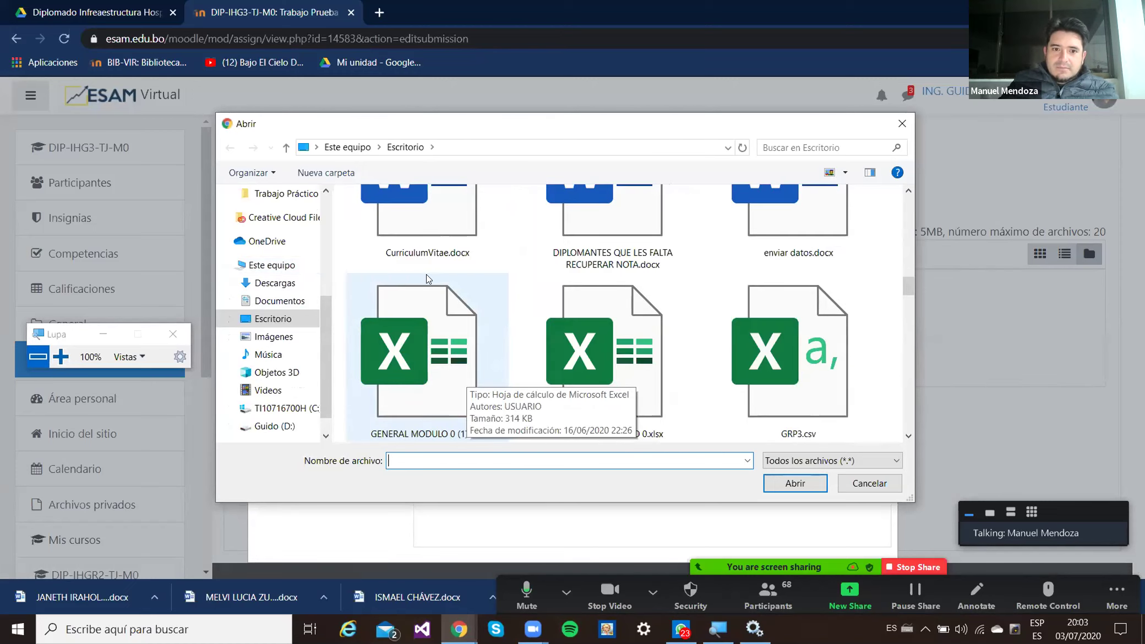
{"action": "left_click", "coordinate": [424, 230]}
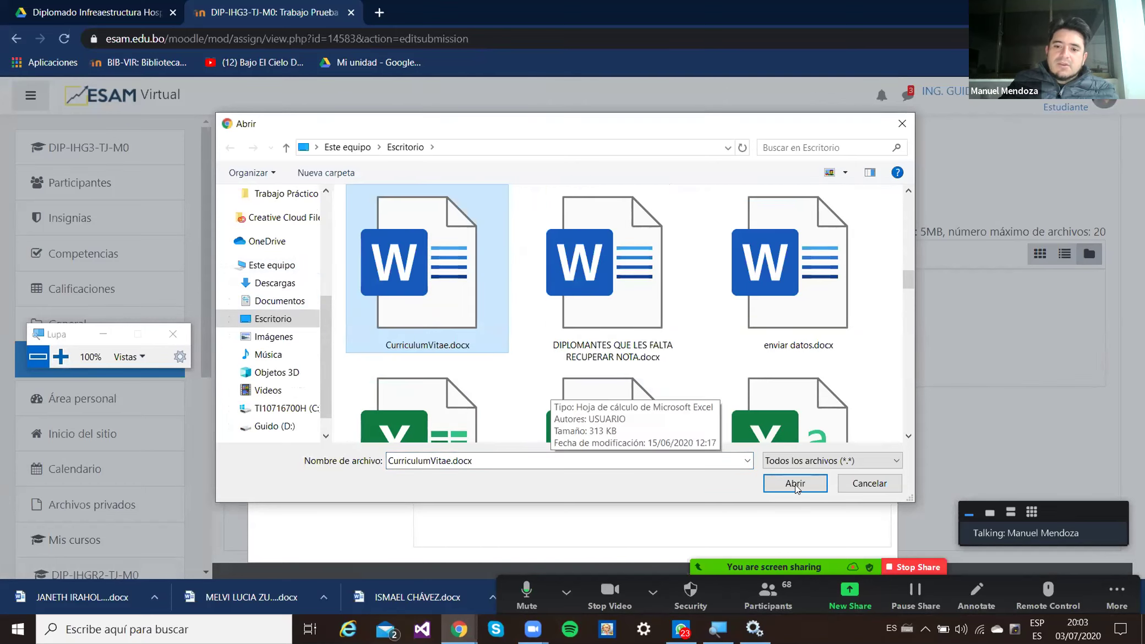
{"action": "left_click", "coordinate": [775, 484]}
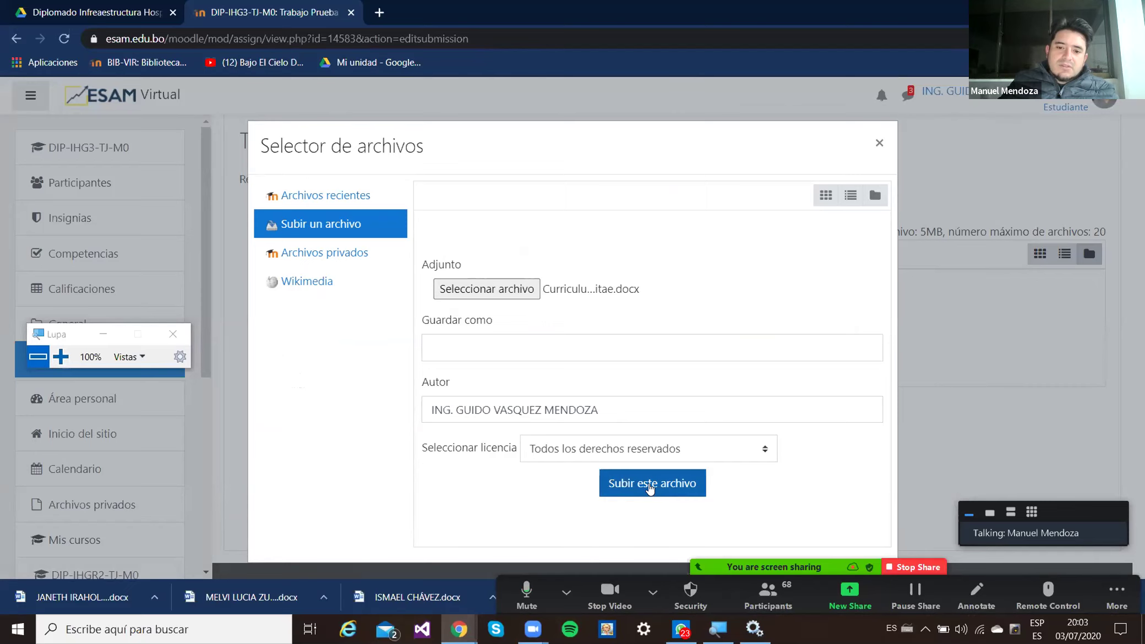
{"action": "left_click", "coordinate": [651, 485]}
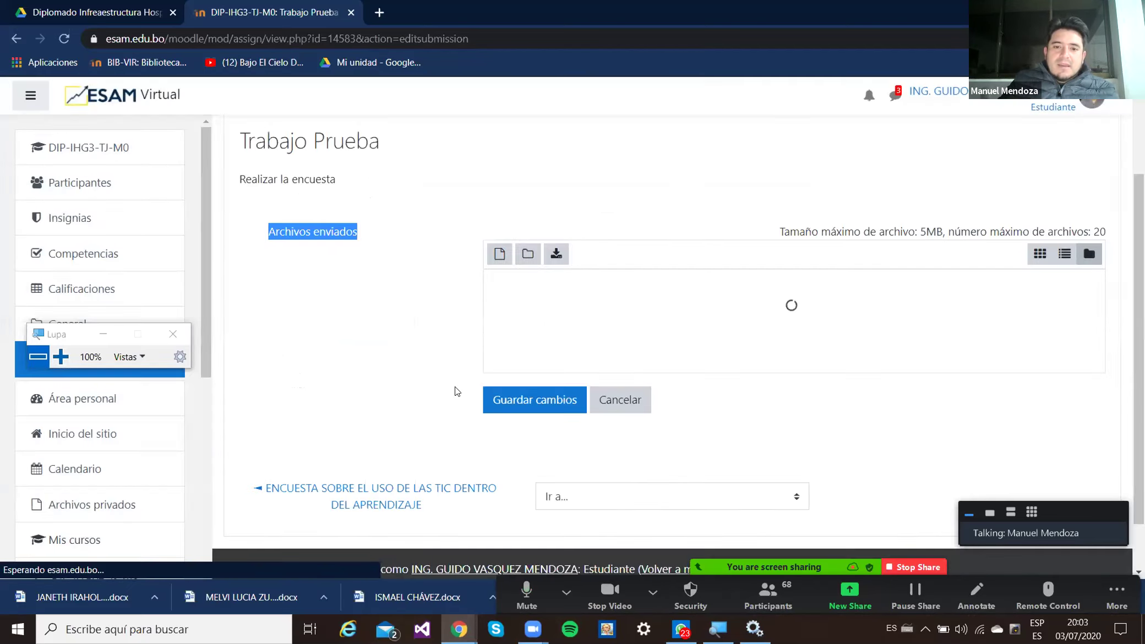
{"action": "left_click_drag", "start_coordinate": [667, 340], "coordinate": [538, 311]}
{"action": "scroll", "coordinate": [478, 378], "scroll_direction": "down", "scroll_amount": 2}
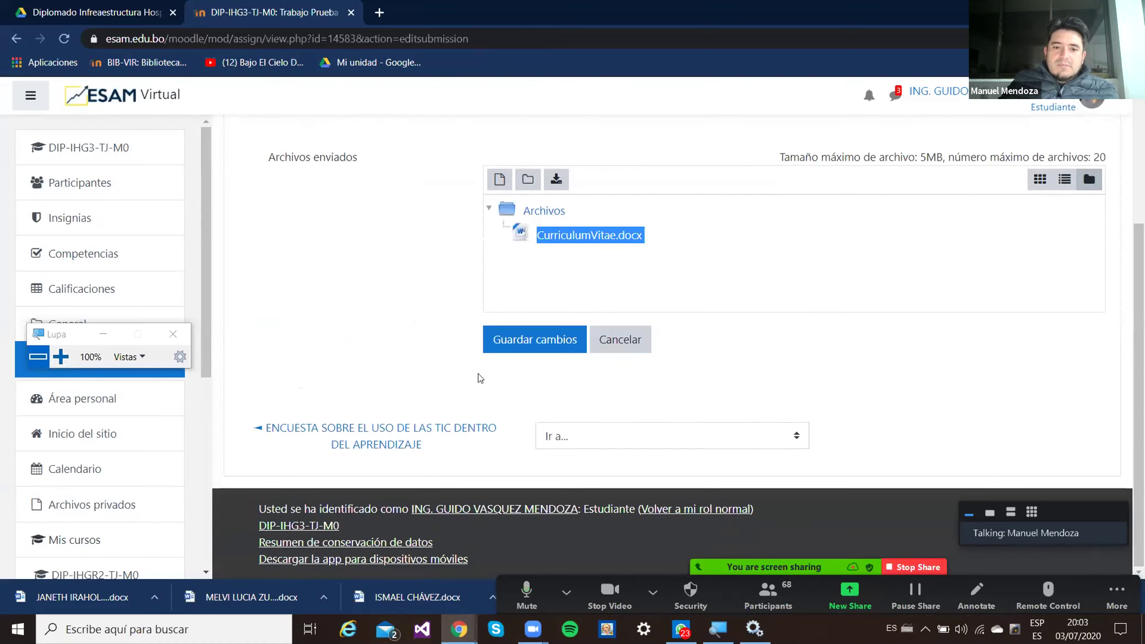
{"action": "left_click", "coordinate": [539, 352]}
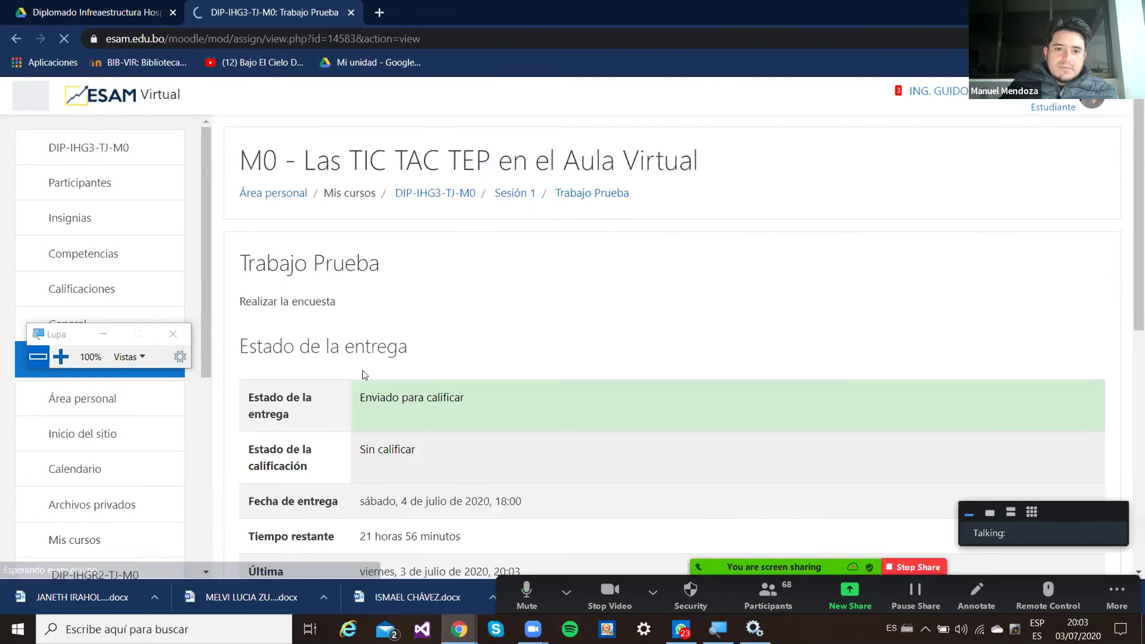
Highlight the submission status Enviado para calificar and grading status Sin calificar
{"action": "scroll", "coordinate": [363, 374], "scroll_direction": "down", "scroll_amount": 1}
{"action": "scroll", "coordinate": [593, 442], "scroll_direction": "down", "scroll_amount": 1}
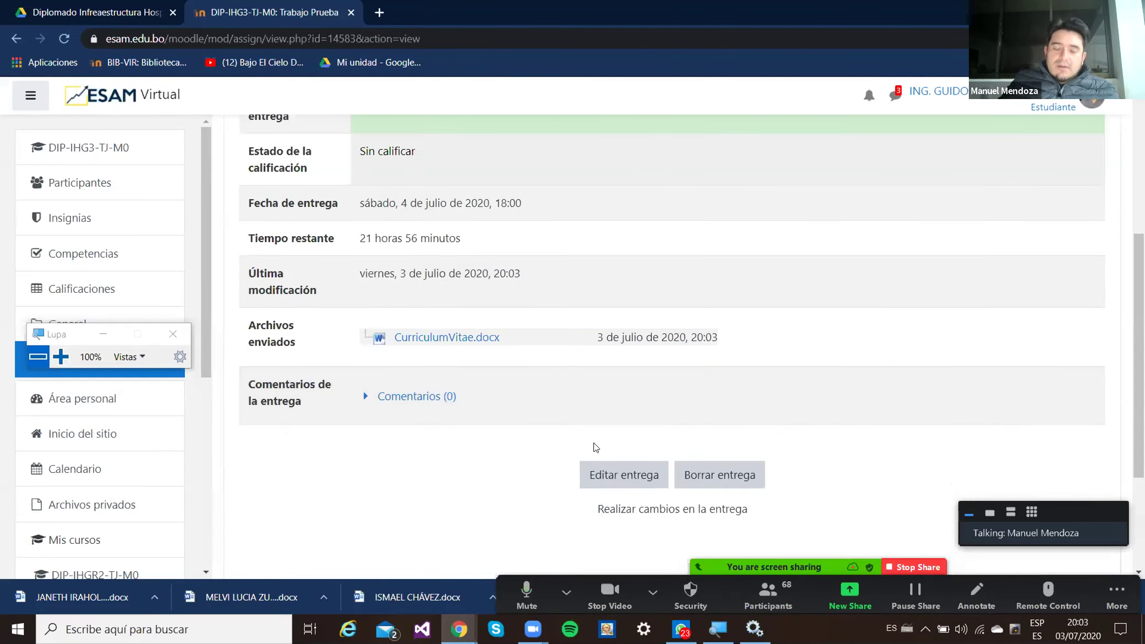
{"action": "scroll", "coordinate": [514, 435], "scroll_direction": "up", "scroll_amount": 3}
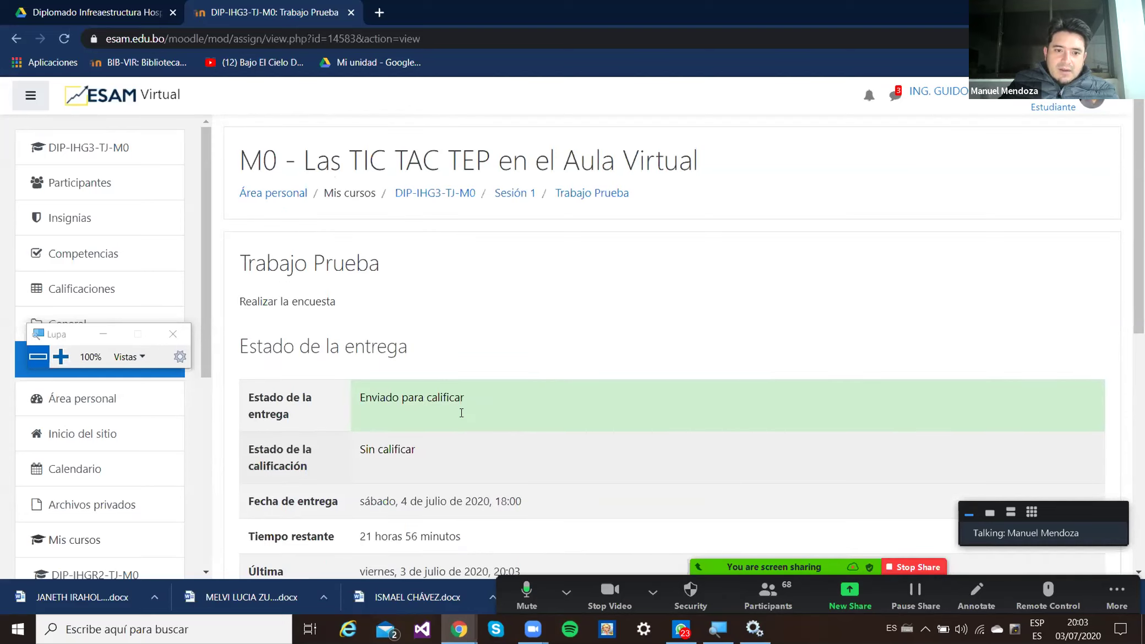
{"action": "left_click_drag", "start_coordinate": [283, 416], "coordinate": [242, 394]}
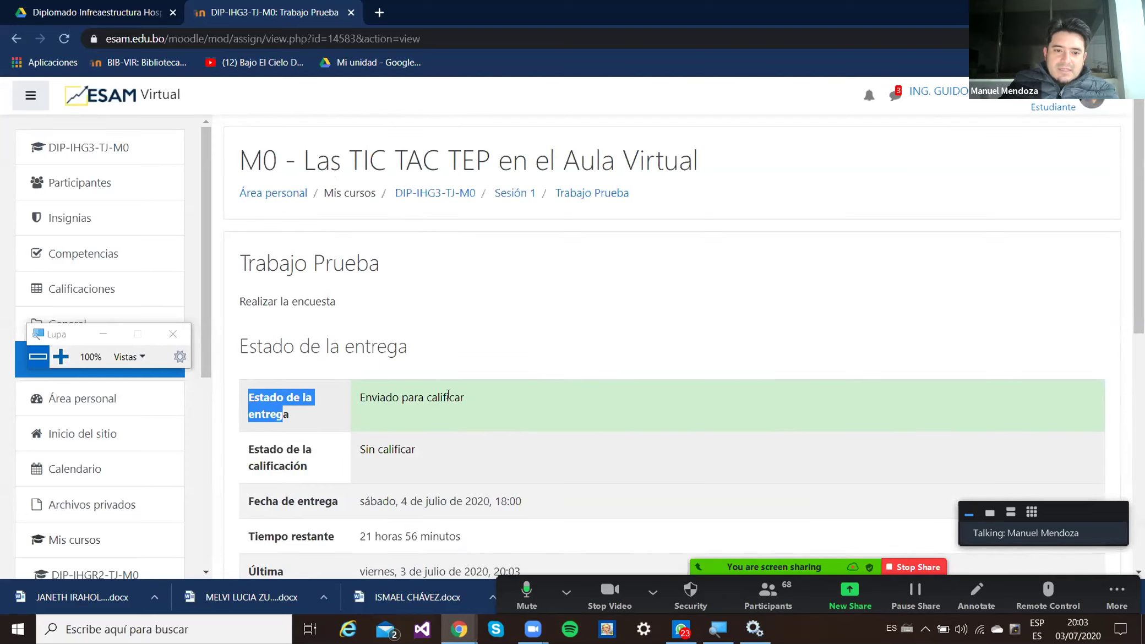
{"action": "left_click_drag", "start_coordinate": [471, 402], "coordinate": [360, 401]}
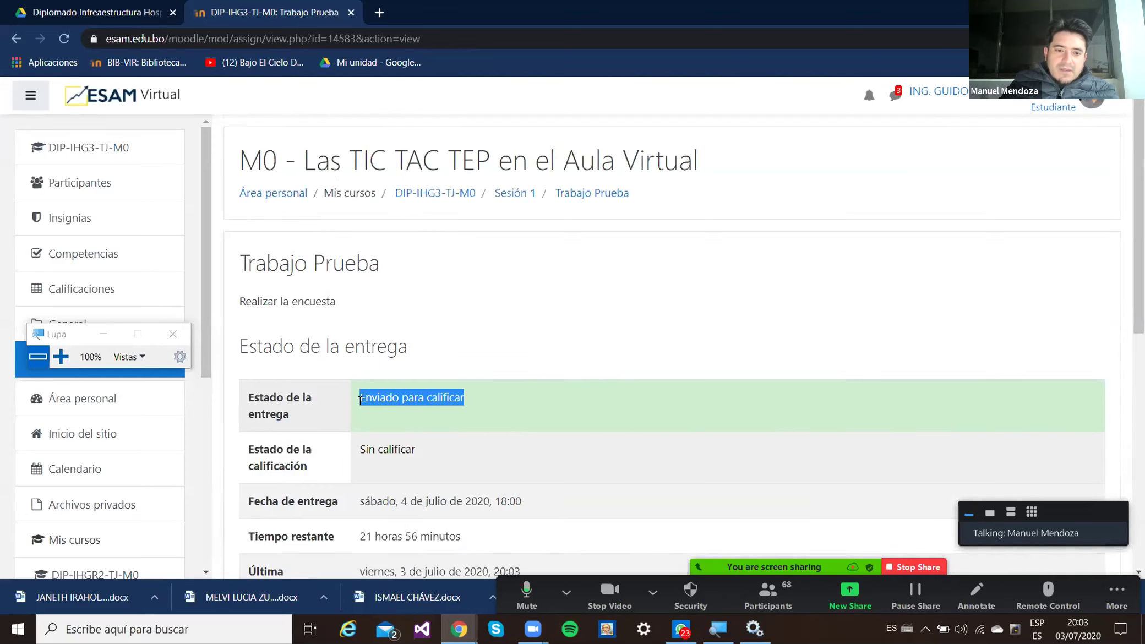
{"action": "scroll", "coordinate": [457, 430], "scroll_direction": "down", "scroll_amount": 3}
{"action": "double_click", "coordinate": [407, 300]}
{"action": "left_click", "coordinate": [355, 307], "text": "shift"}
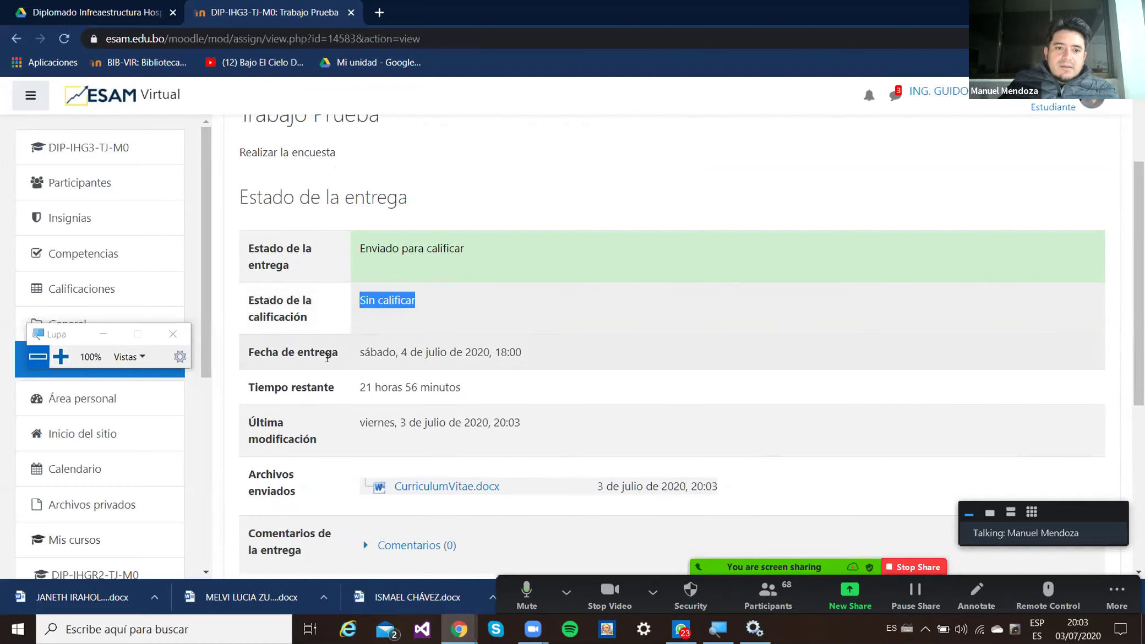
Highlight the due date, last modification date and submitted file CurriculumVitae.docx
{"action": "mouse_move", "coordinate": [515, 352]}
{"action": "left_mouse_down"}
{"action": "mouse_move", "coordinate": [359, 353]}
{"action": "mouse_move", "coordinate": [528, 356]}
{"action": "left_mouse_up"}
{"action": "scroll", "coordinate": [540, 388], "scroll_direction": "down", "scroll_amount": 1}
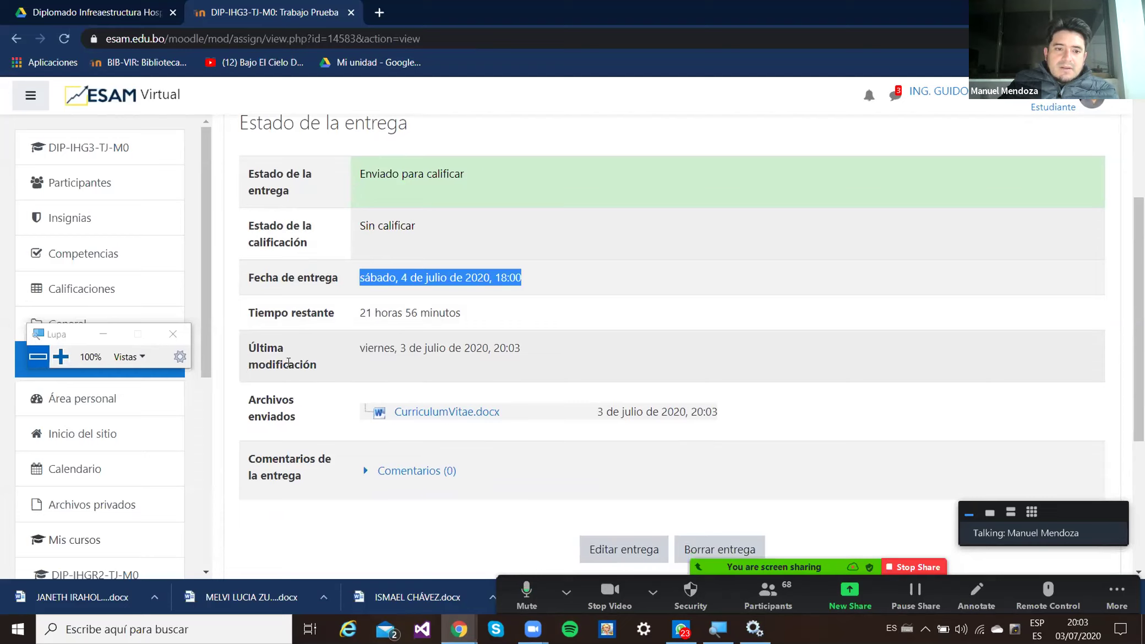
{"action": "left_click_drag", "start_coordinate": [519, 348], "coordinate": [355, 352]}
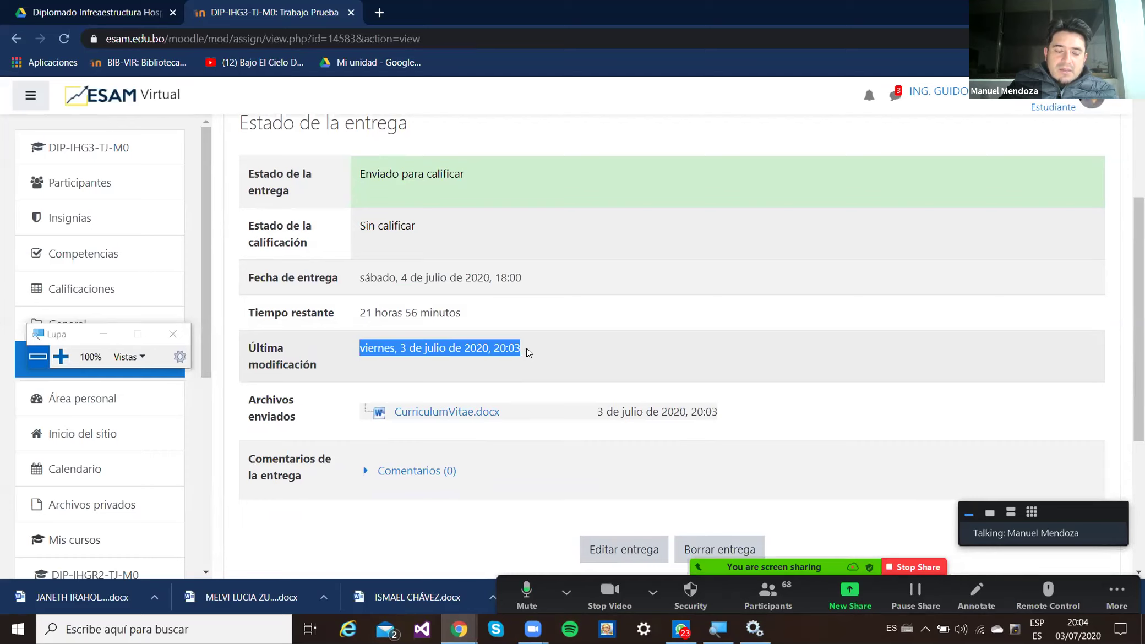
{"action": "left_click_drag", "start_coordinate": [500, 409], "coordinate": [392, 411]}
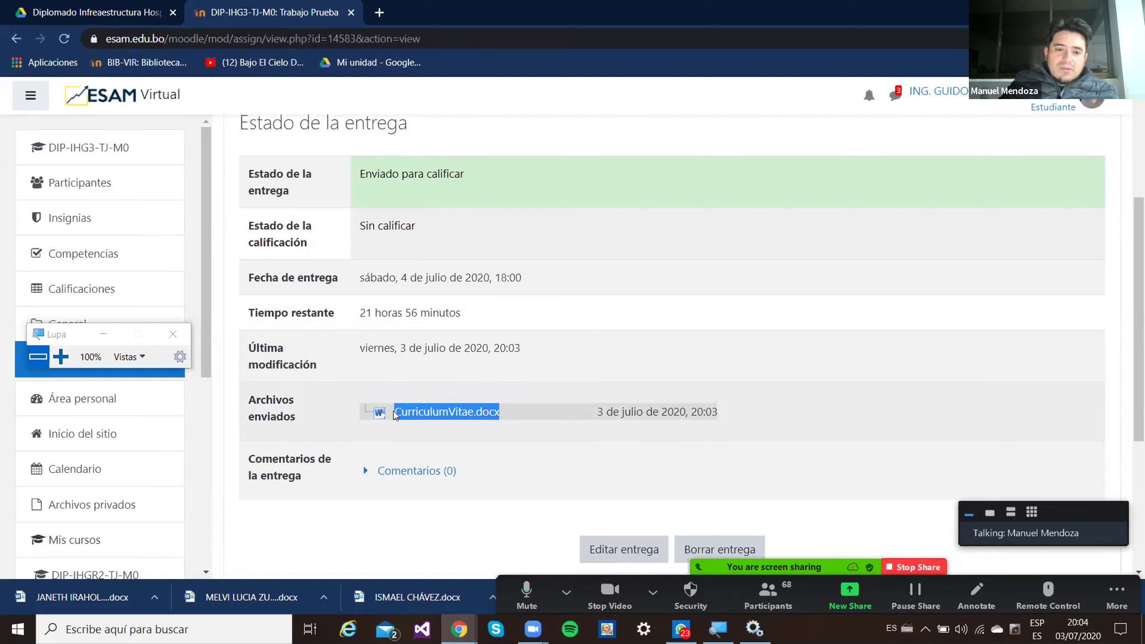
{"action": "scroll", "coordinate": [392, 410], "scroll_direction": "down", "scroll_amount": 2}
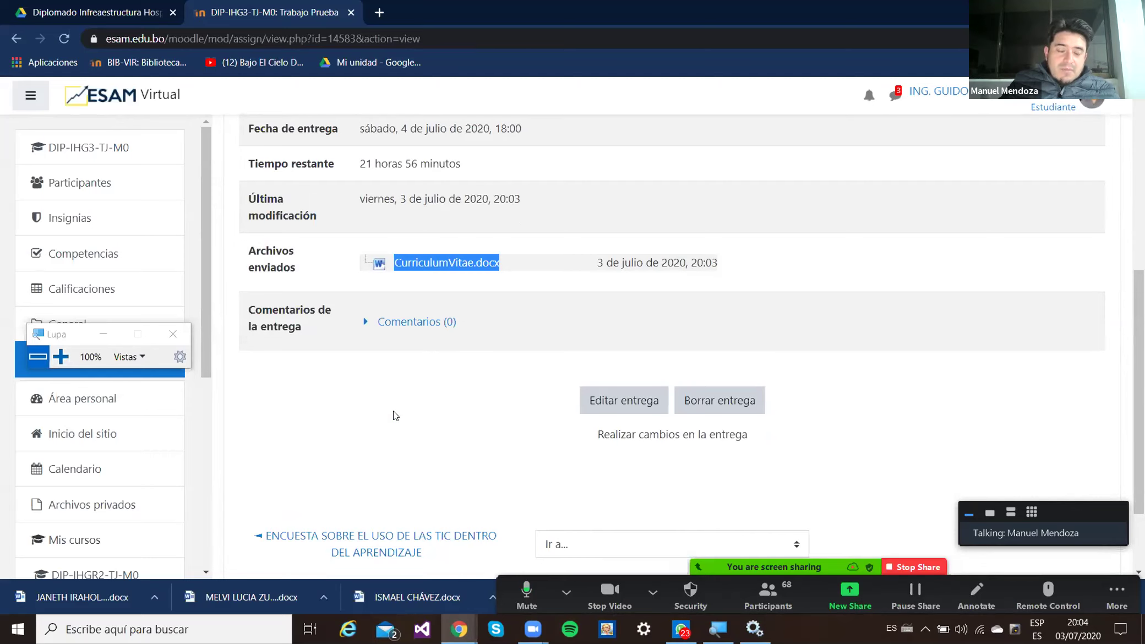
{"action": "scroll", "coordinate": [408, 325], "scroll_direction": "up", "scroll_amount": 2}
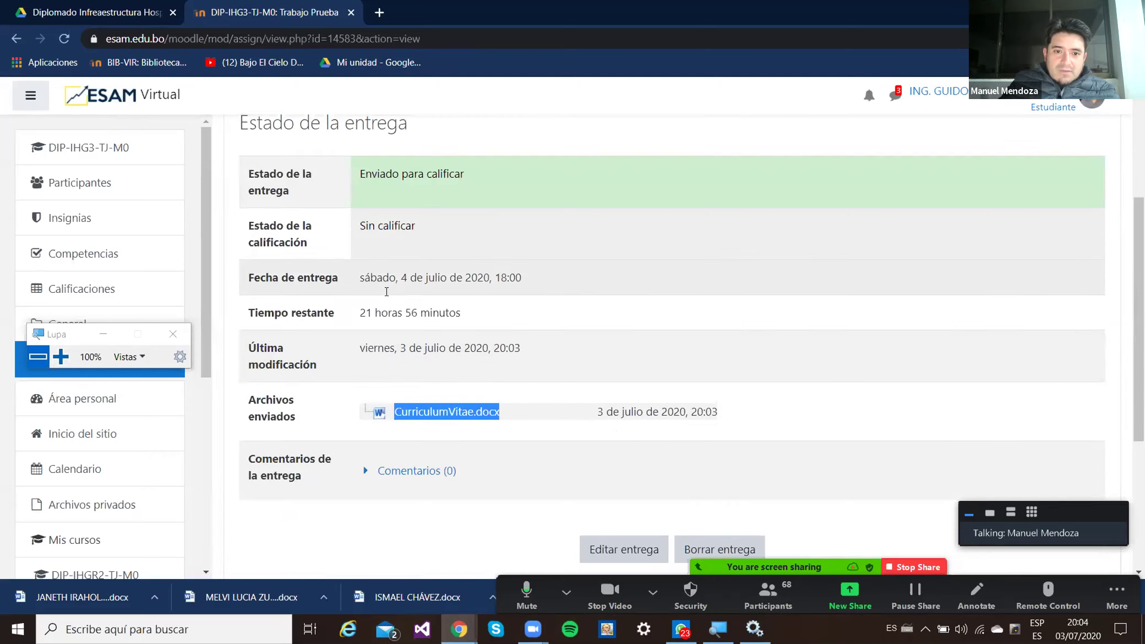
Open the Trabajo Prueba submission for editing with Editar entrega
{"action": "left_click_drag", "start_coordinate": [502, 277], "coordinate": [358, 279]}
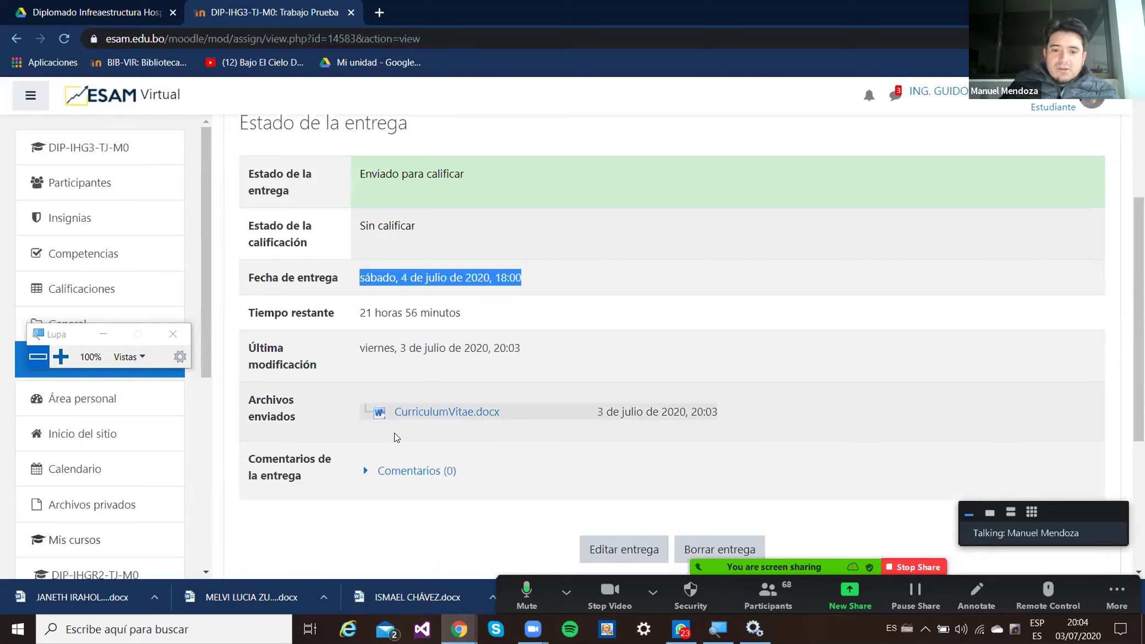
{"action": "scroll", "coordinate": [395, 433], "scroll_direction": "down", "scroll_amount": 2}
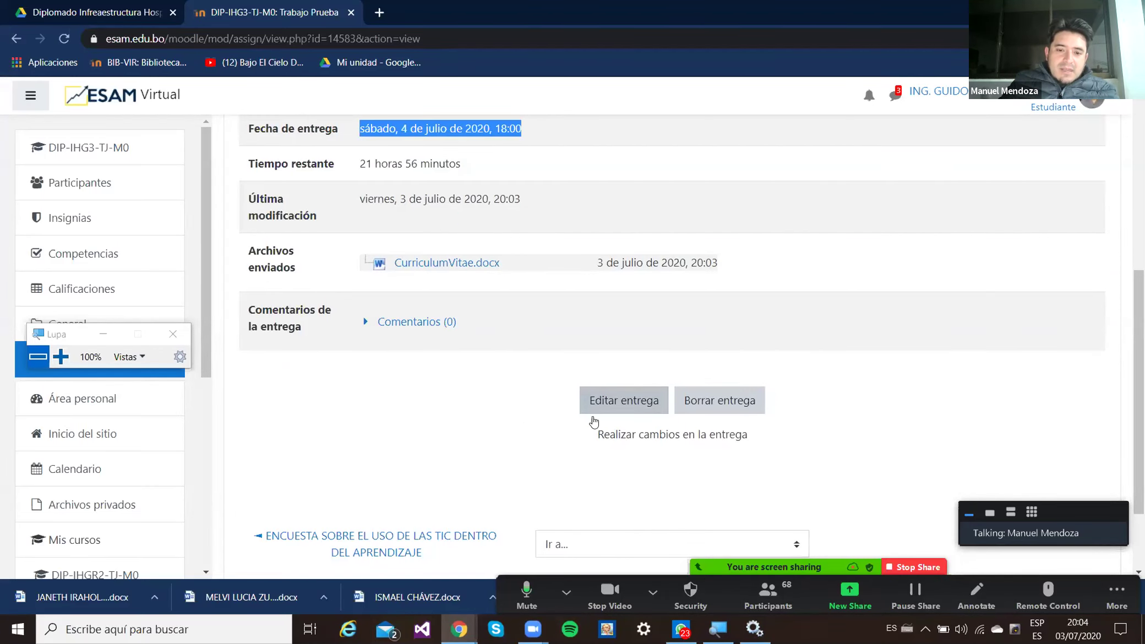
{"action": "left_click", "coordinate": [632, 411]}
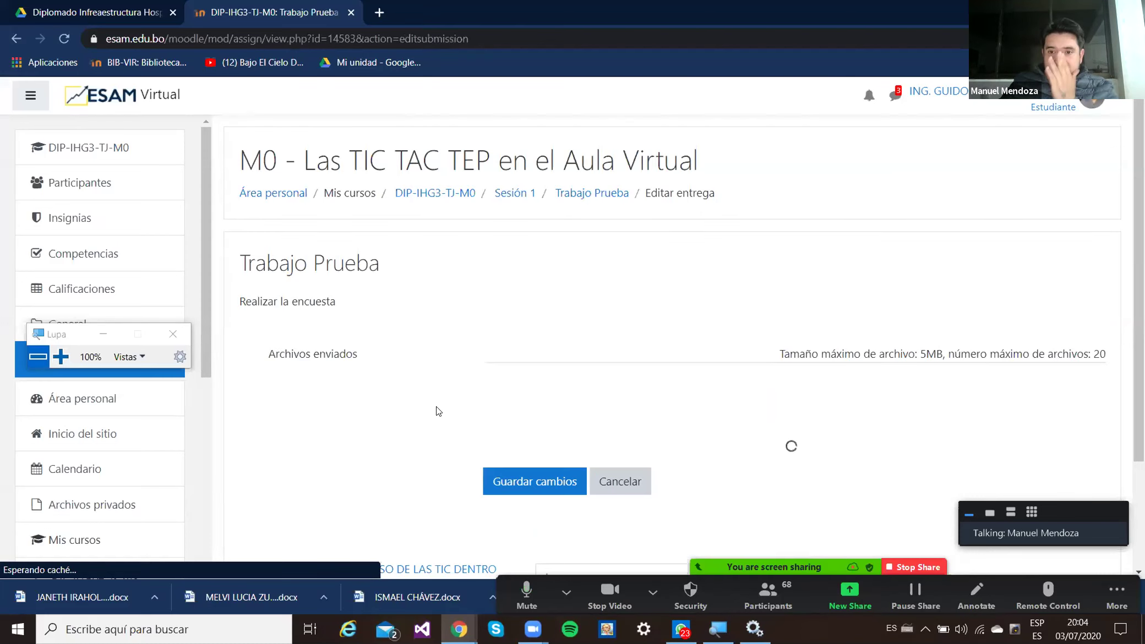
Delete CurriculumVitae.docx from the submission's Archivos folder and confirm the removal
{"action": "scroll", "coordinate": [392, 430], "scroll_direction": "down", "scroll_amount": 1}
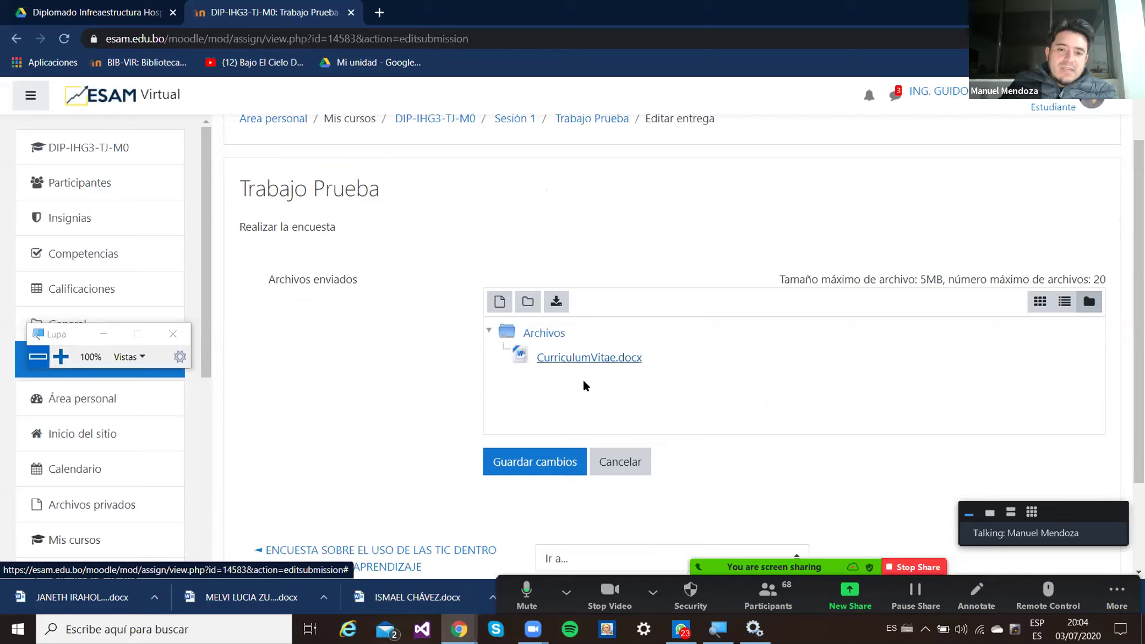
{"action": "left_click", "coordinate": [557, 357]}
{"action": "left_click", "coordinate": [486, 198]}
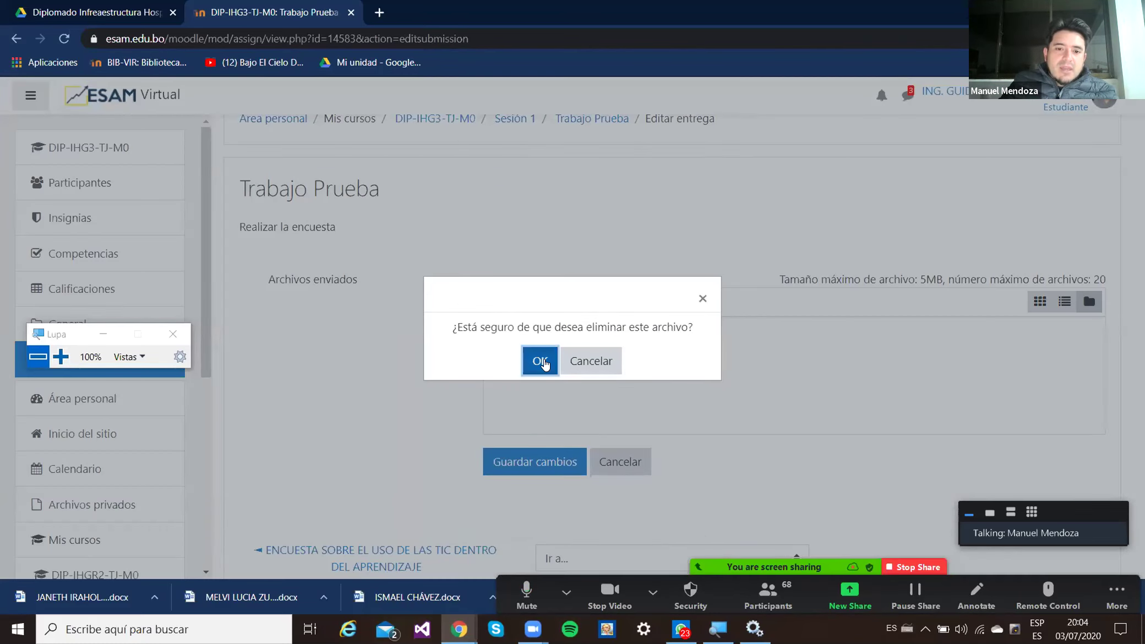
{"action": "left_click", "coordinate": [541, 361]}
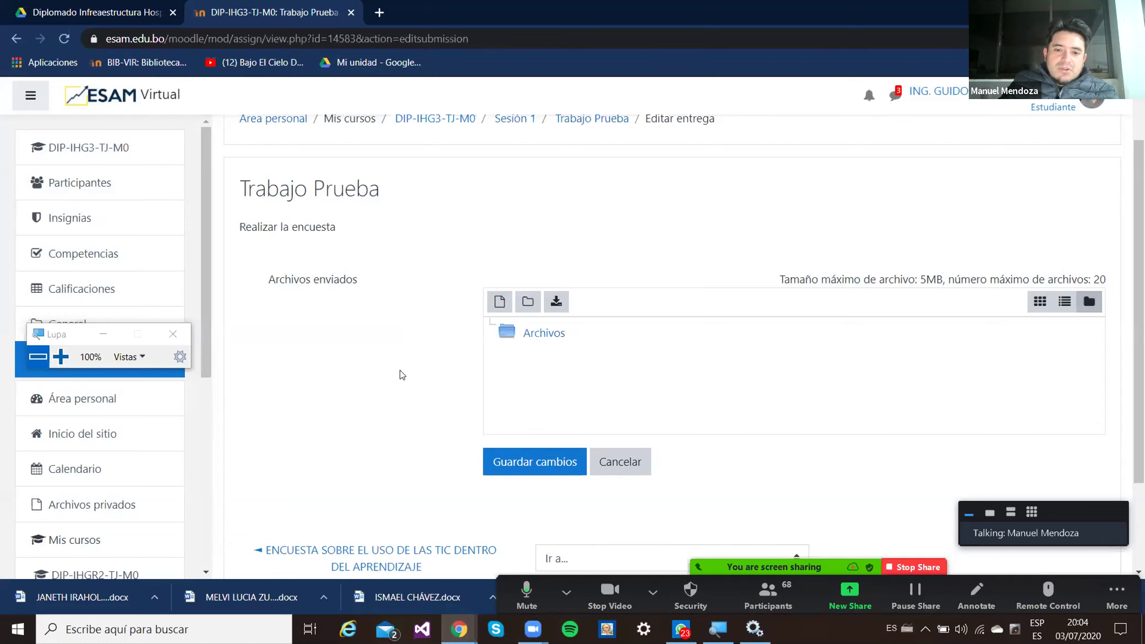
{"action": "scroll", "coordinate": [879, 457], "scroll_direction": "down", "scroll_amount": 2}
Drag enviar datos.docx from the Windows desktop into the submission's file drop area
{"action": "left_click", "coordinate": [1116, 592]}
{"action": "key", "text": "Escape"}
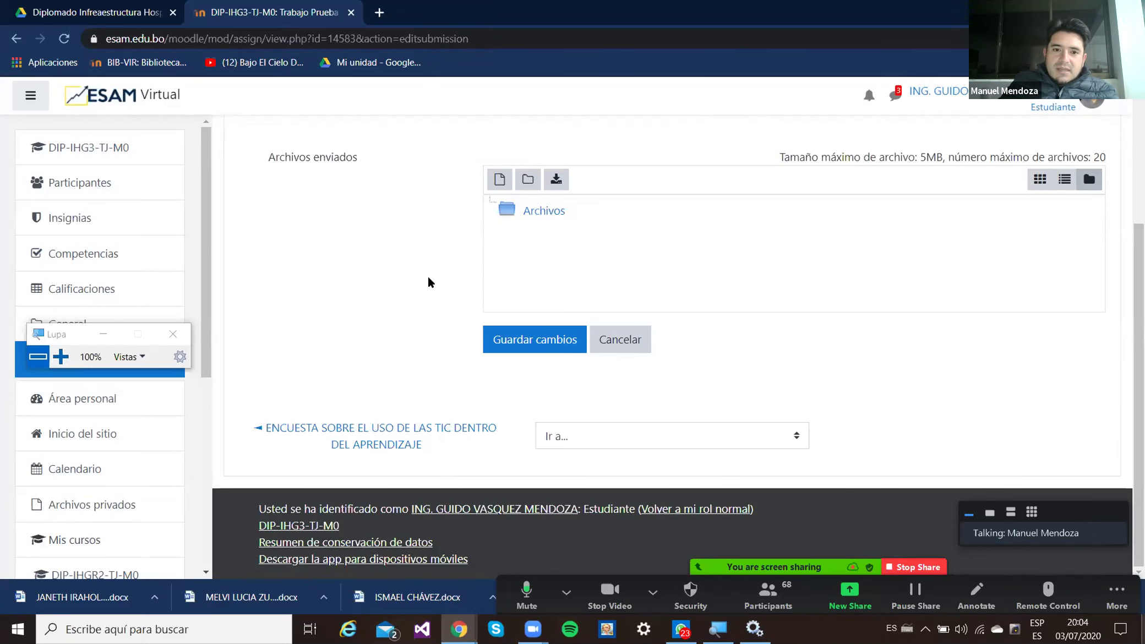
{"action": "key", "text": "super+d"}
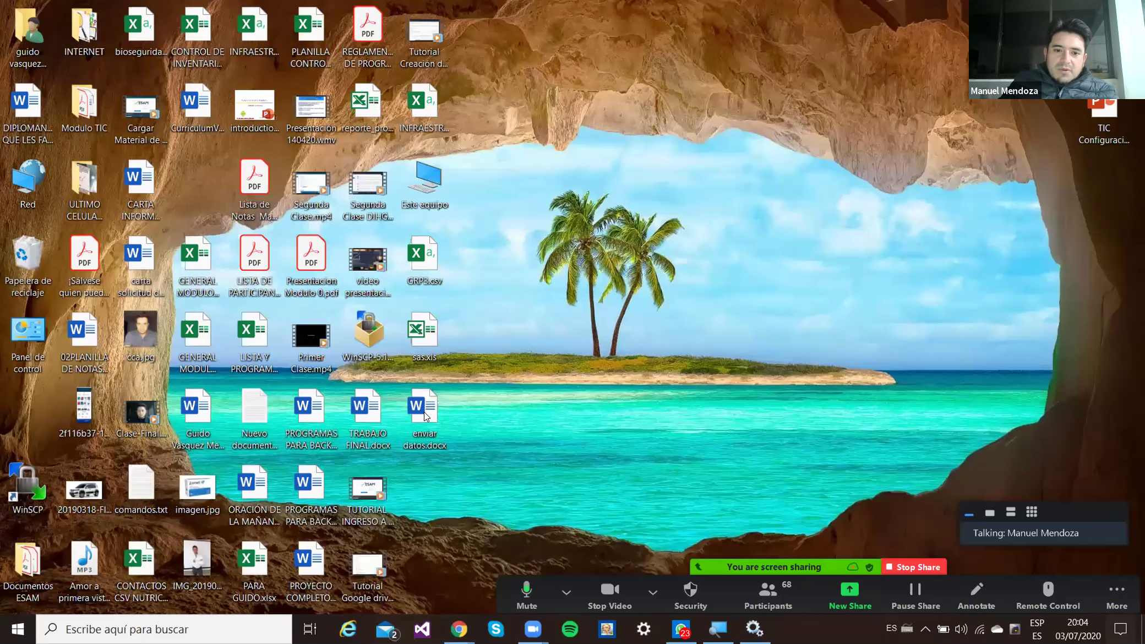
{"action": "left_click_drag", "start_coordinate": [429, 414], "coordinate": [663, 253]}
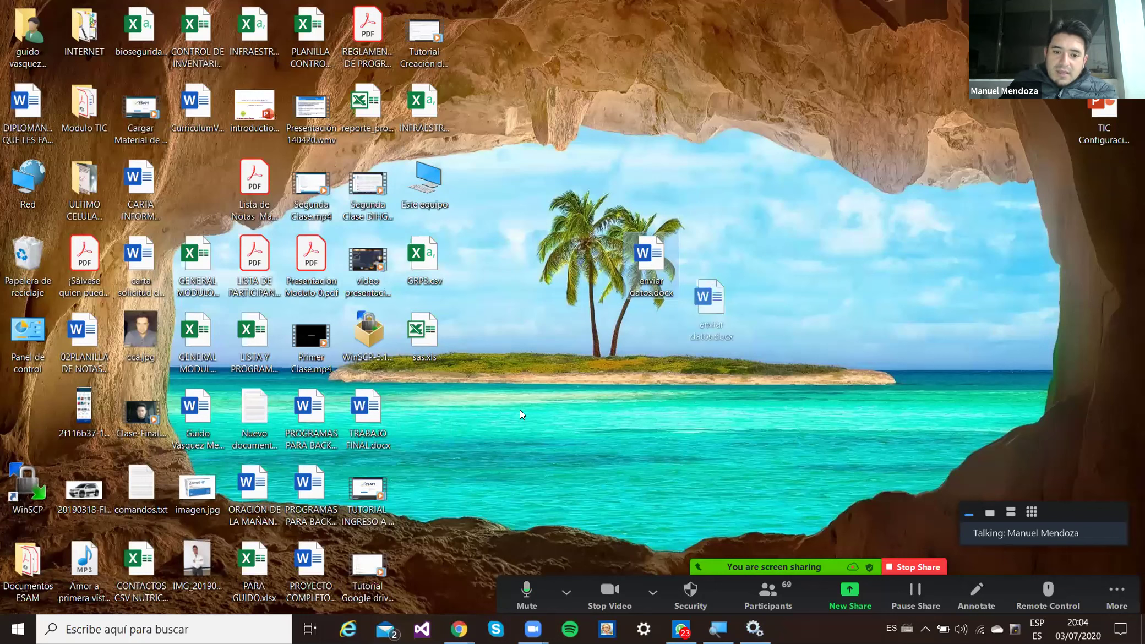
{"action": "left_click_drag", "start_coordinate": [519, 430], "coordinate": [514, 459]}
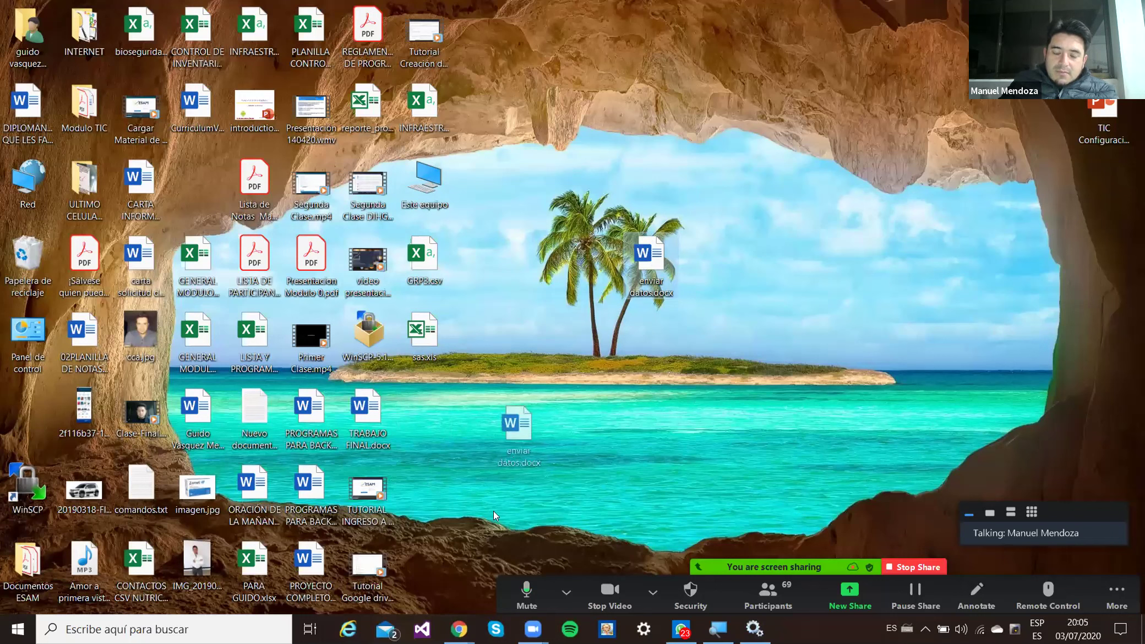
{"action": "left_click_drag", "start_coordinate": [462, 595], "coordinate": [786, 228]}
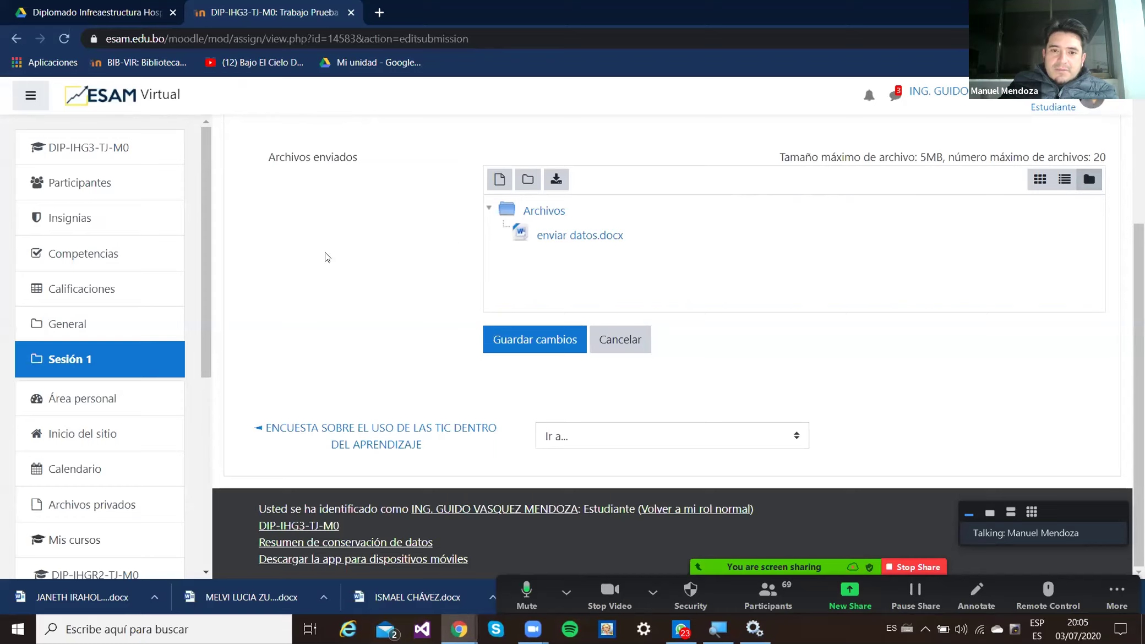
Save the Trabajo Prueba submission containing enviar datos.docx
{"action": "left_click", "coordinate": [512, 342]}
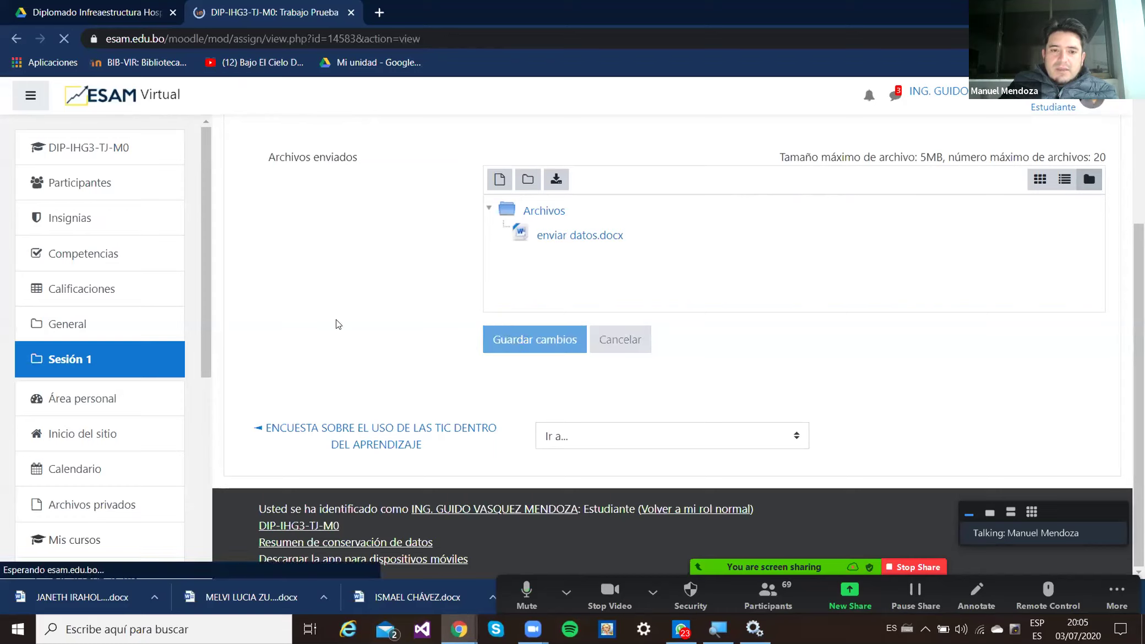
{"action": "scroll", "coordinate": [293, 321], "scroll_direction": "down", "scroll_amount": 5}
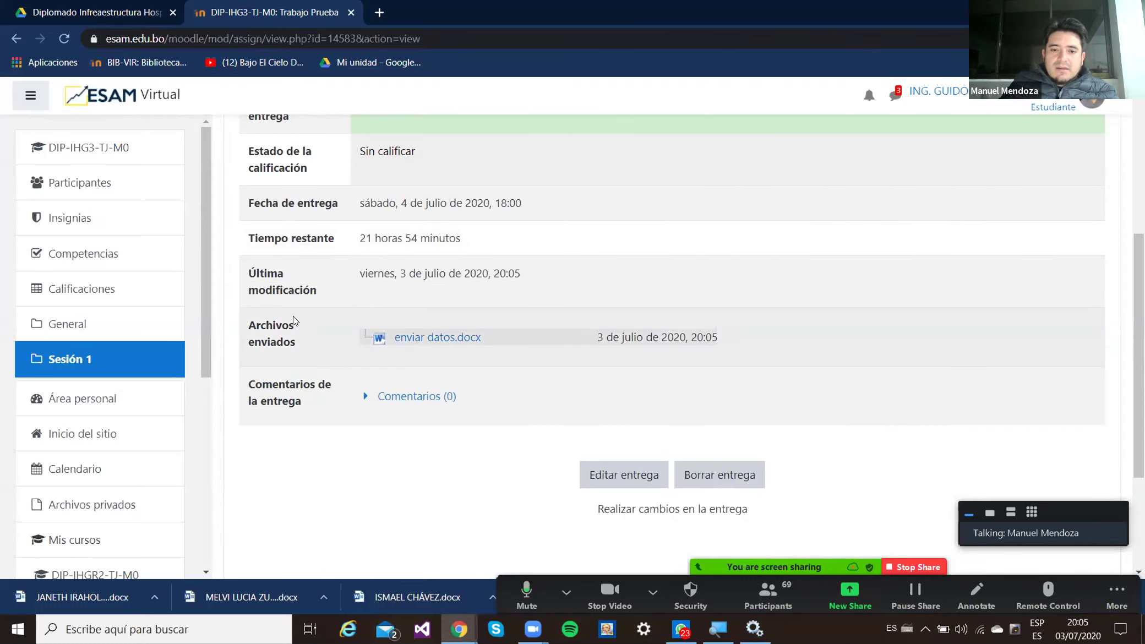
{"action": "scroll", "coordinate": [292, 321], "scroll_direction": "down", "scroll_amount": 3}
{"action": "scroll", "coordinate": [293, 319], "scroll_direction": "up", "scroll_amount": 10}
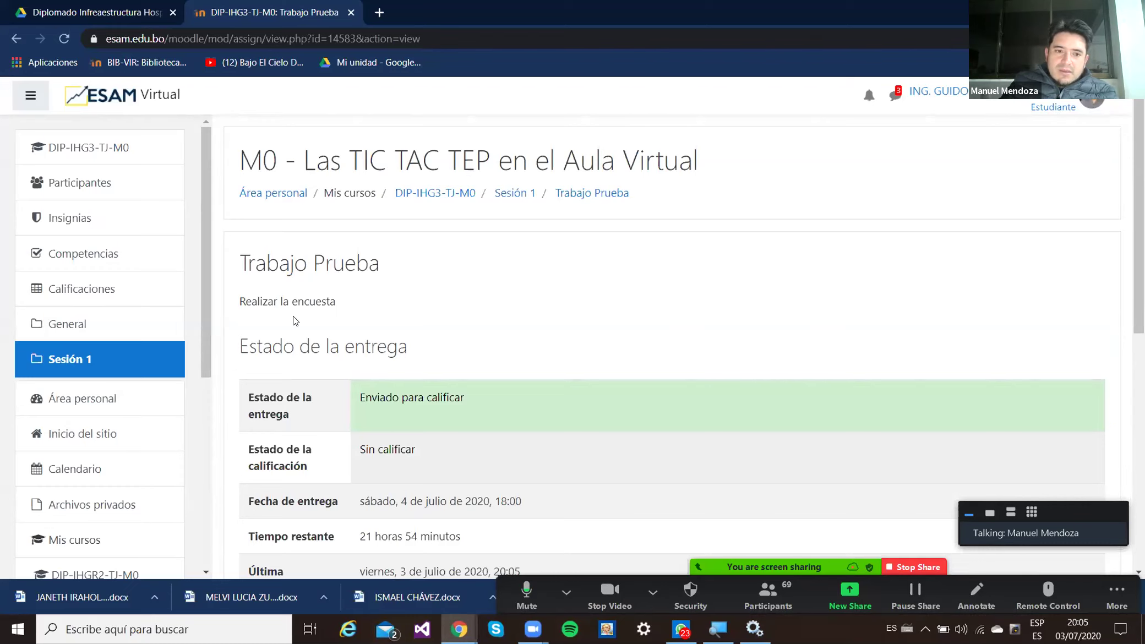
{"action": "scroll", "coordinate": [294, 319], "scroll_direction": "down", "scroll_amount": 5}
{"action": "scroll", "coordinate": [292, 316], "scroll_direction": "up", "scroll_amount": 5}
{"action": "scroll", "coordinate": [294, 317], "scroll_direction": "down", "scroll_amount": 7}
{"action": "scroll", "coordinate": [294, 317], "scroll_direction": "up", "scroll_amount": 4}
{"action": "scroll", "coordinate": [294, 317], "scroll_direction": "up", "scroll_amount": 2}
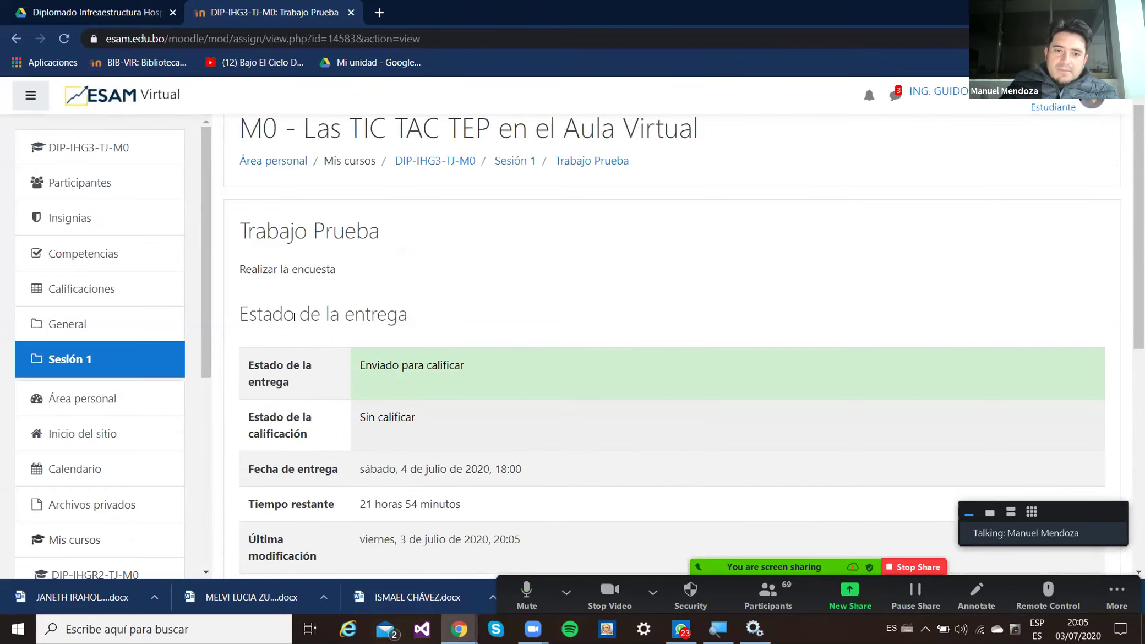
{"action": "scroll", "coordinate": [335, 310], "scroll_direction": "down", "scroll_amount": 5}
{"action": "scroll", "coordinate": [335, 310], "scroll_direction": "up", "scroll_amount": 5}
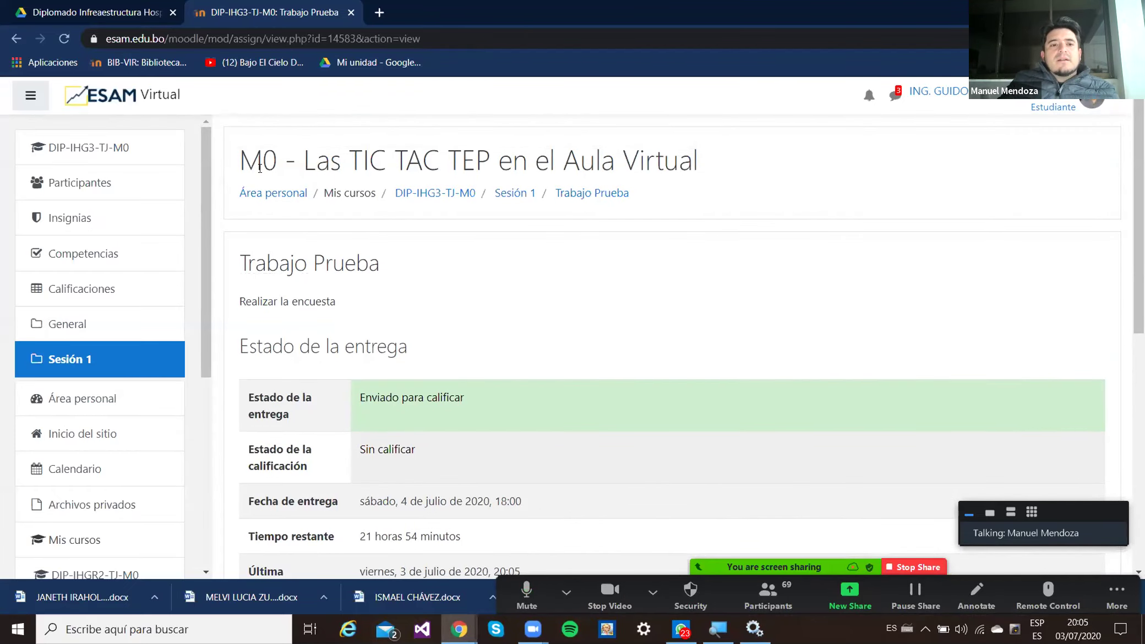
Go back to the DIP-IHG3-TJ-M0 course main page
{"action": "left_click", "coordinate": [438, 194]}
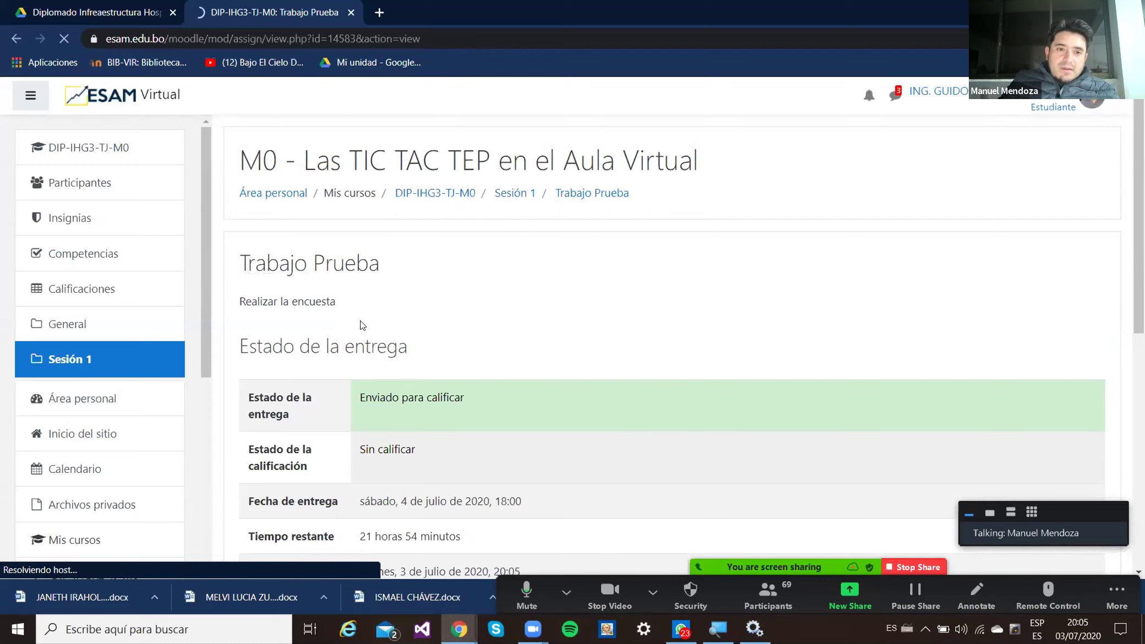
{"action": "scroll", "coordinate": [361, 322], "scroll_direction": "down", "scroll_amount": 1}
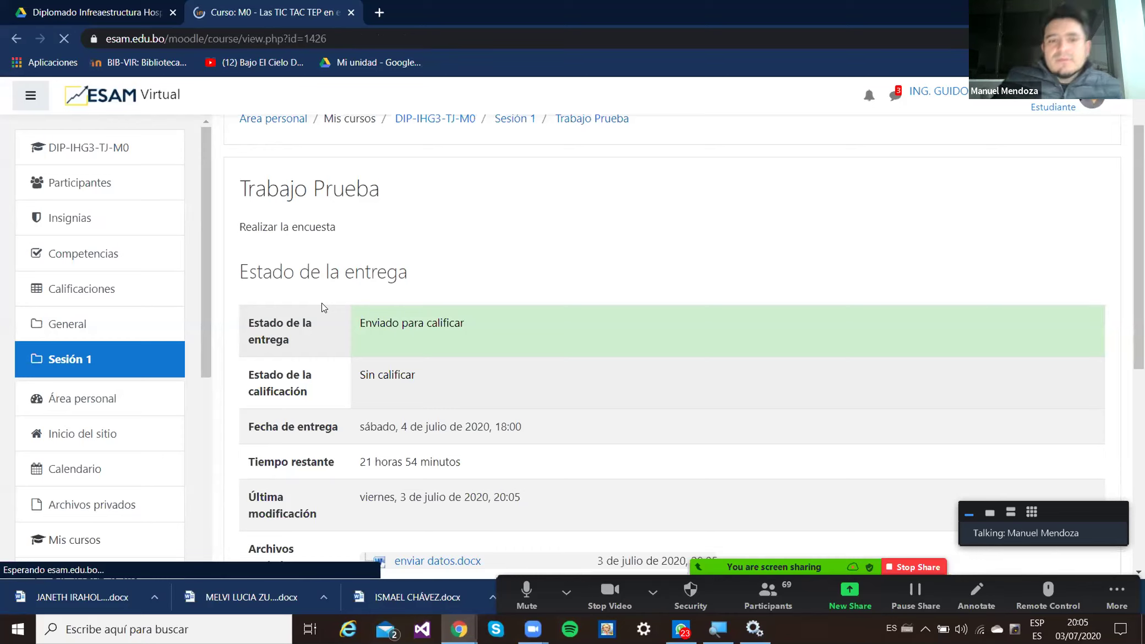
{"action": "scroll", "coordinate": [334, 309], "scroll_direction": "down", "scroll_amount": 15}
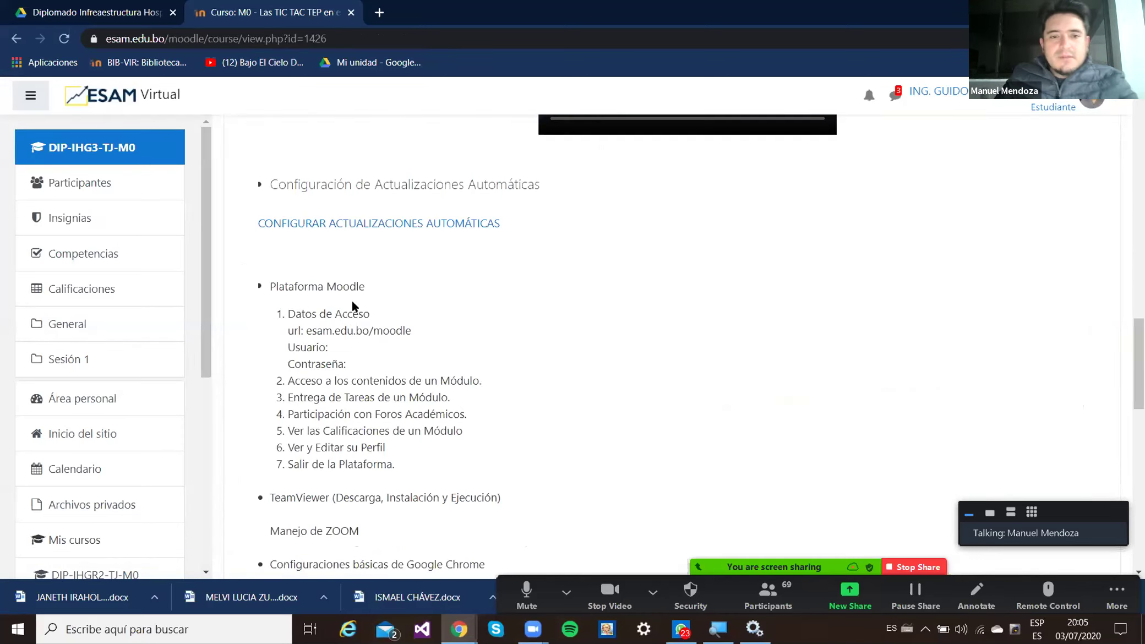
{"action": "scroll", "coordinate": [1086, 164], "scroll_direction": "up", "scroll_amount": 15}
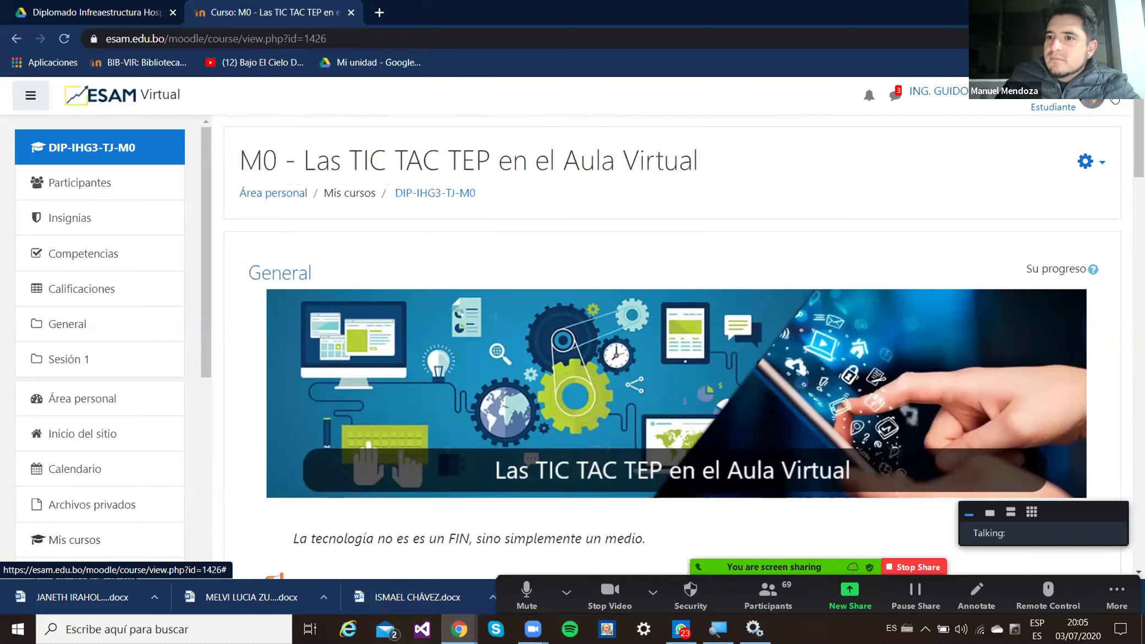
Leave student view by choosing Volver a mi rol normal
{"action": "left_click", "coordinate": [1115, 104]}
{"action": "left_click", "coordinate": [1037, 291]}
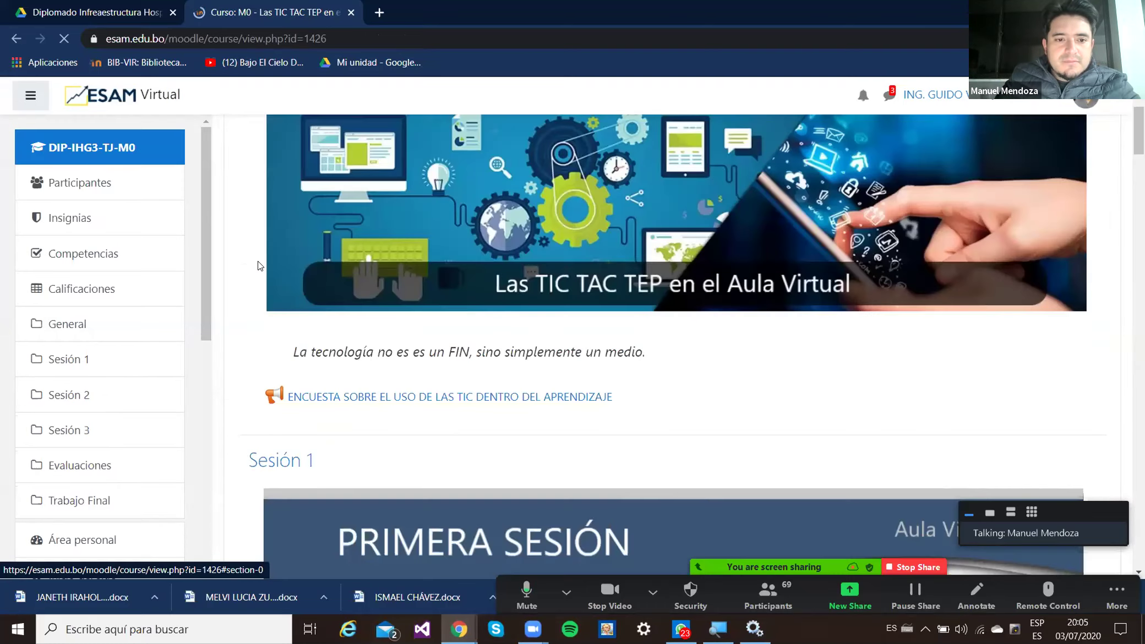
{"action": "scroll", "coordinate": [259, 261], "scroll_direction": "down", "scroll_amount": 10}
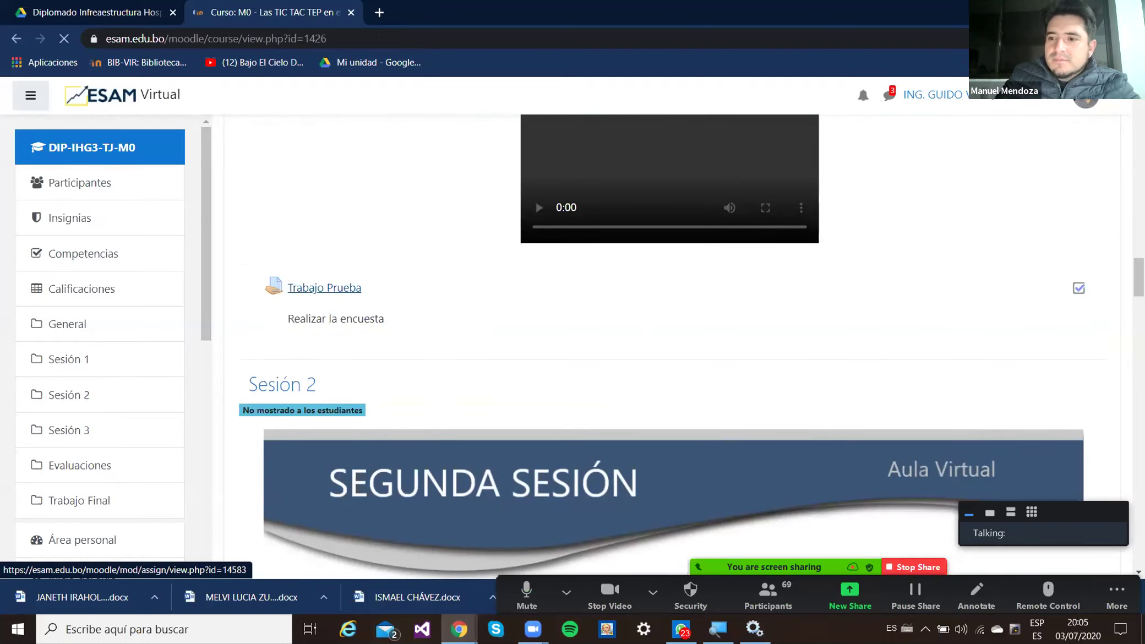
{"action": "scroll", "coordinate": [1092, 165], "scroll_direction": "up", "scroll_amount": 10}
{"action": "left_click", "coordinate": [1087, 162]}
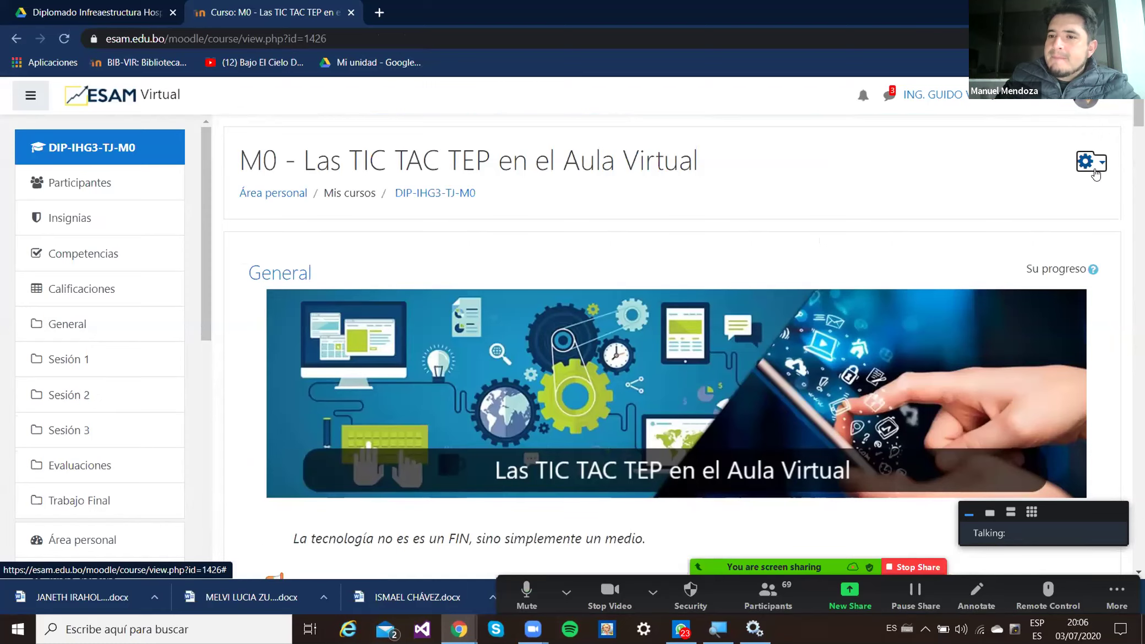
Turn on editing mode for the M0 course
{"action": "left_click", "coordinate": [948, 213]}
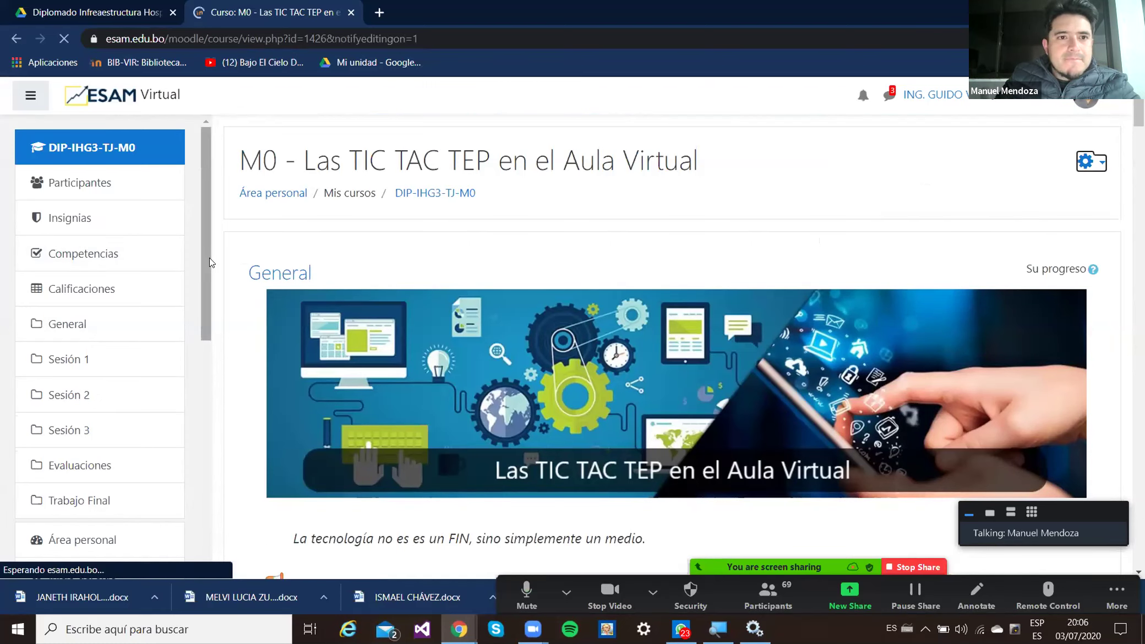
{"action": "scroll", "coordinate": [267, 289], "scroll_direction": "down", "scroll_amount": 20}
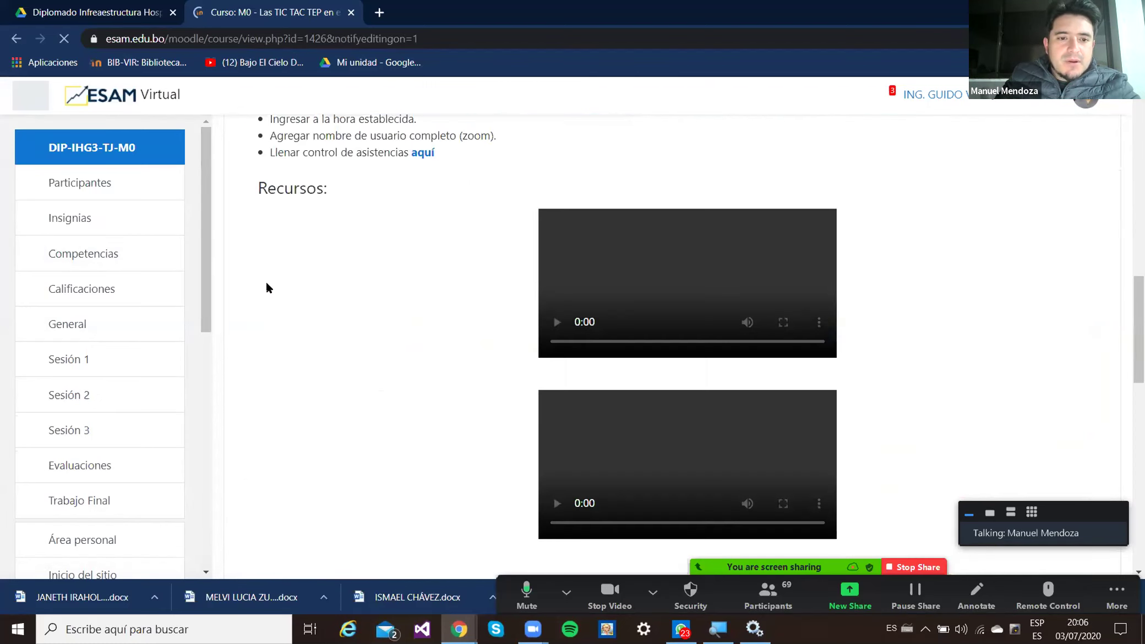
{"action": "scroll", "coordinate": [376, 267], "scroll_direction": "down", "scroll_amount": 4}
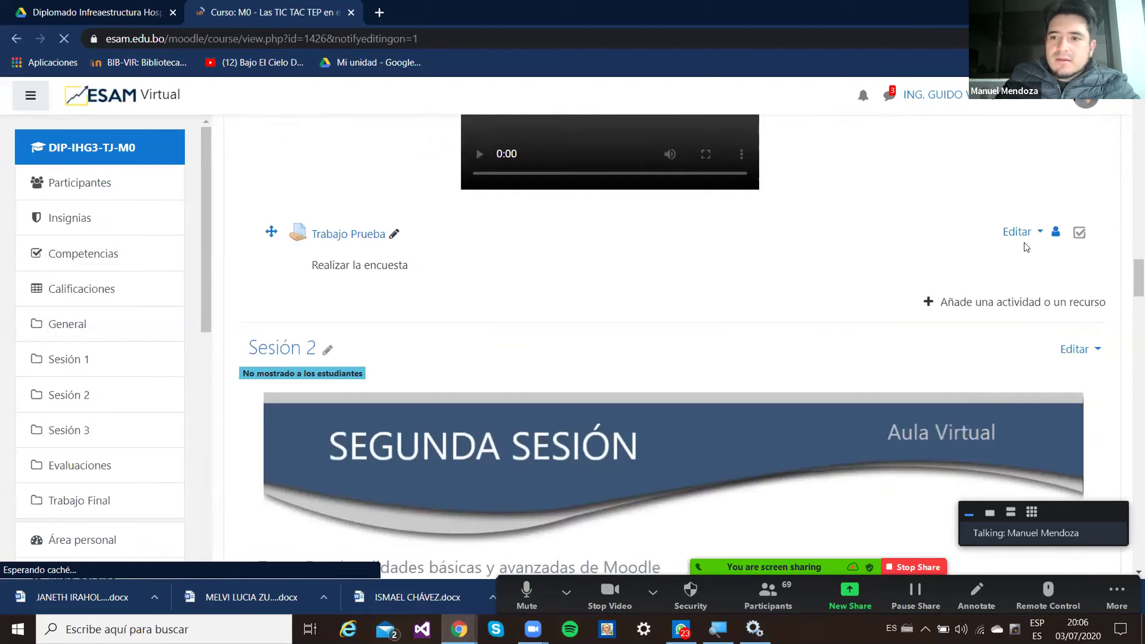
{"action": "scroll", "coordinate": [1016, 237], "scroll_direction": "down", "scroll_amount": 3}
{"action": "scroll", "coordinate": [991, 253], "scroll_direction": "up", "scroll_amount": 4}
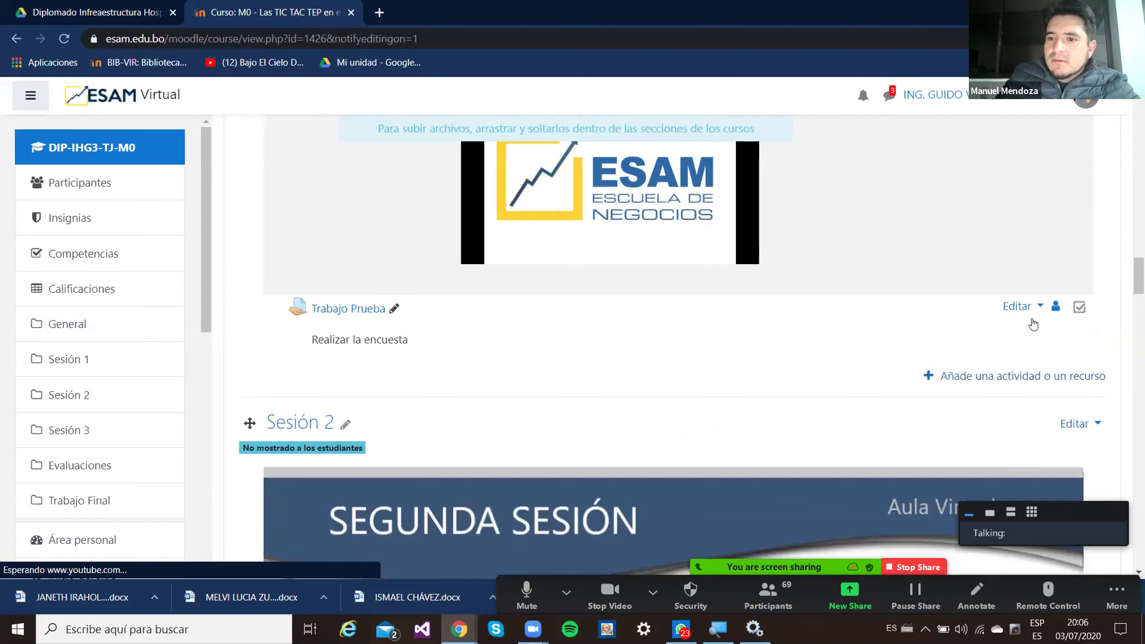
Delete the Trabajo Prueba assignment from Sesión 1
{"action": "left_click", "coordinate": [1035, 307]}
{"action": "key", "text": "Return"}
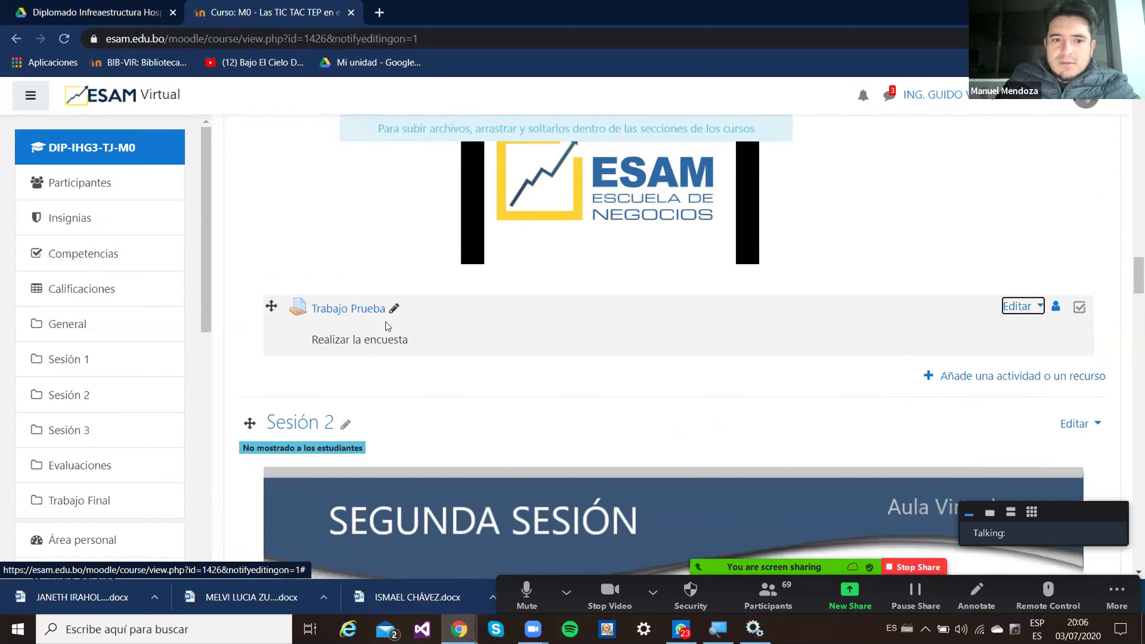
{"action": "key", "text": "Escape"}
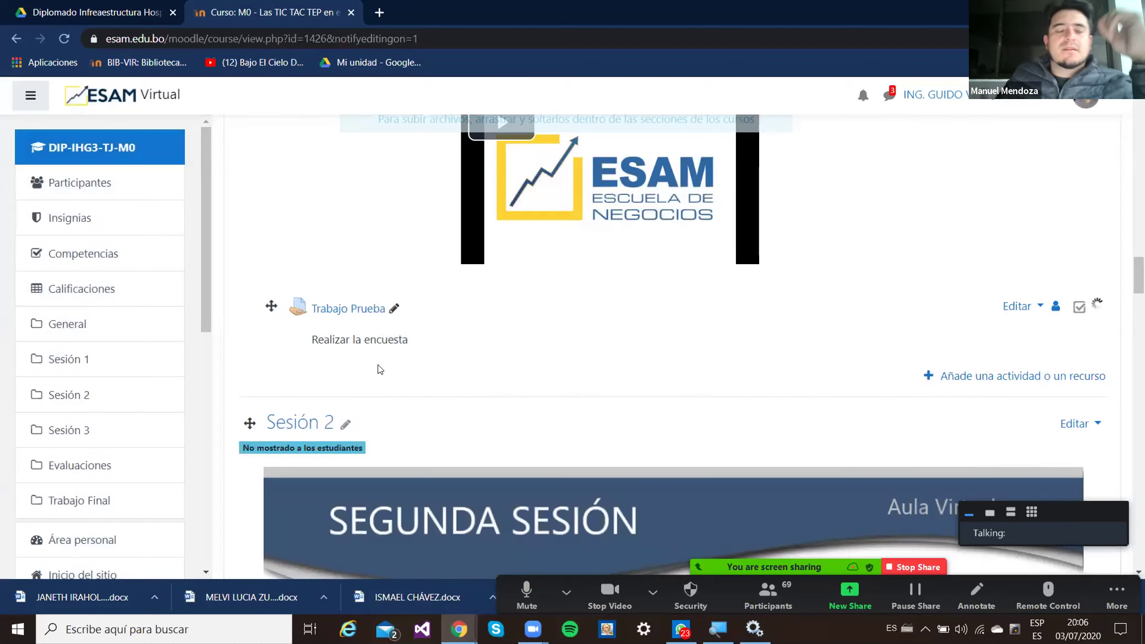
{"action": "scroll", "coordinate": [377, 364], "scroll_direction": "up", "scroll_amount": 10}
{"action": "scroll", "coordinate": [378, 364], "scroll_direction": "down", "scroll_amount": 5}
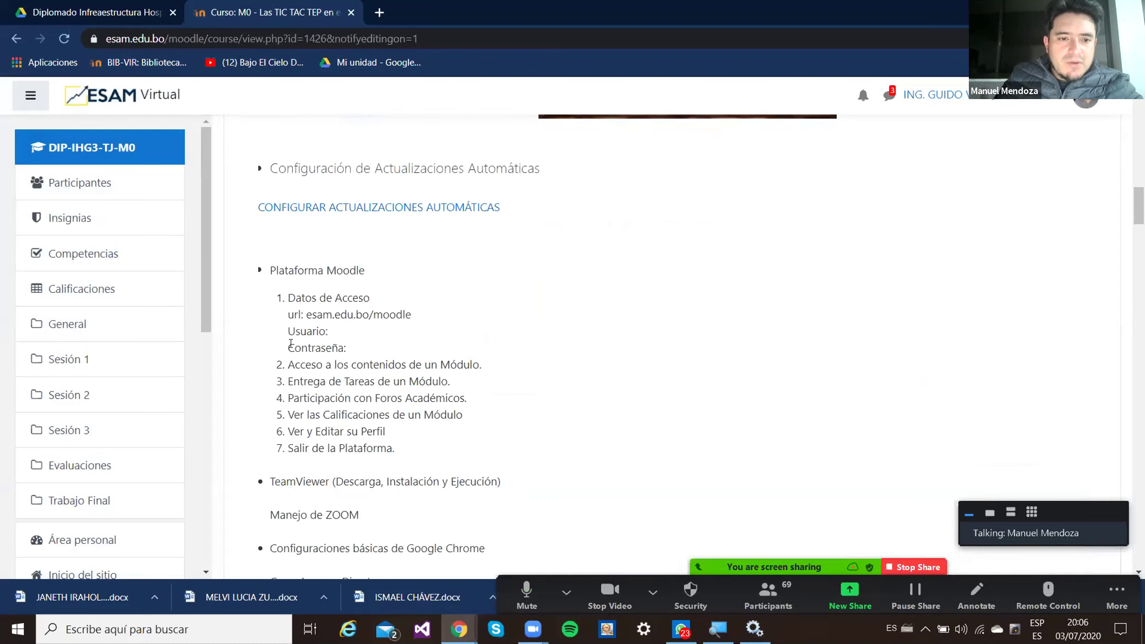
{"action": "scroll", "coordinate": [291, 344], "scroll_direction": "down", "scroll_amount": 3}
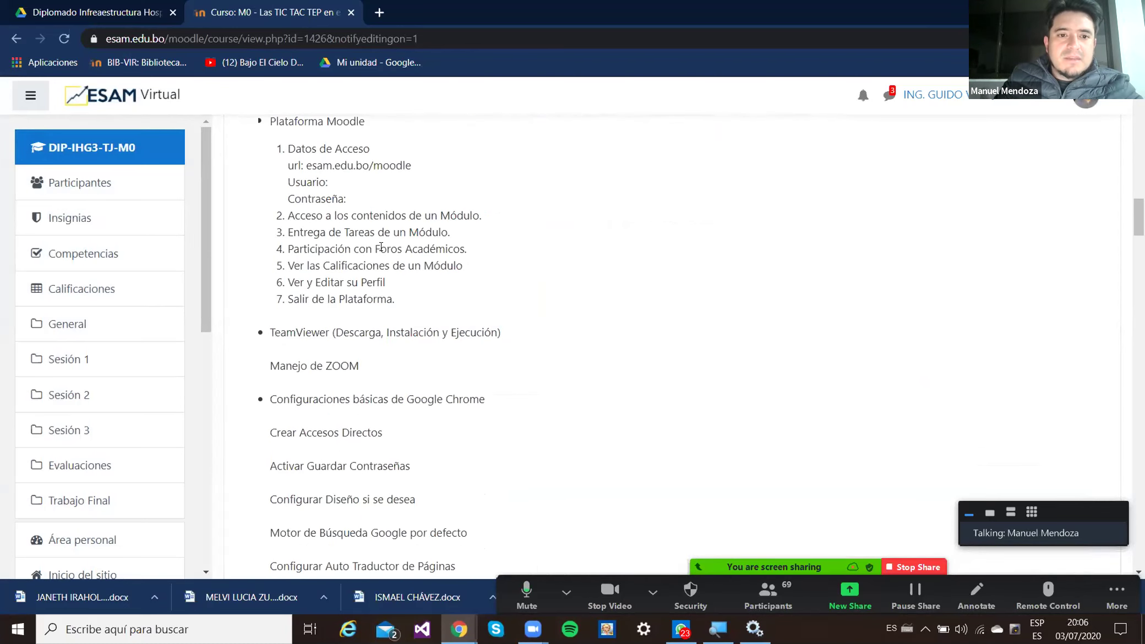
{"action": "scroll", "coordinate": [316, 312], "scroll_direction": "up", "scroll_amount": 10}
{"action": "scroll", "coordinate": [316, 312], "scroll_direction": "up", "scroll_amount": 5}
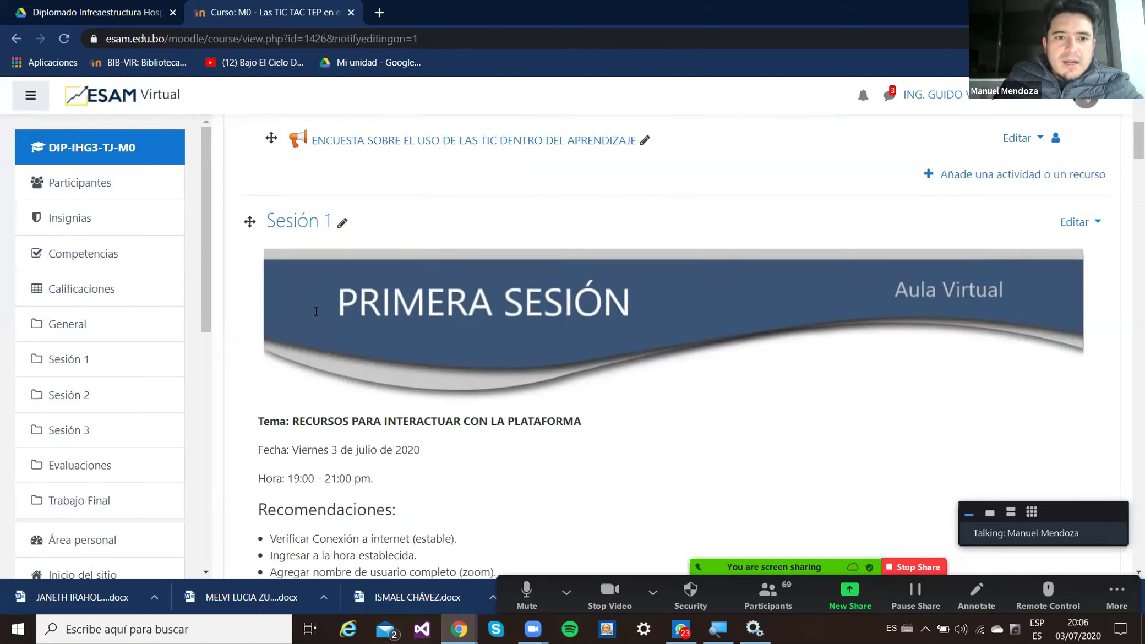
{"action": "scroll", "coordinate": [316, 310], "scroll_direction": "down", "scroll_amount": 15}
{"action": "scroll", "coordinate": [316, 309], "scroll_direction": "down", "scroll_amount": 6}
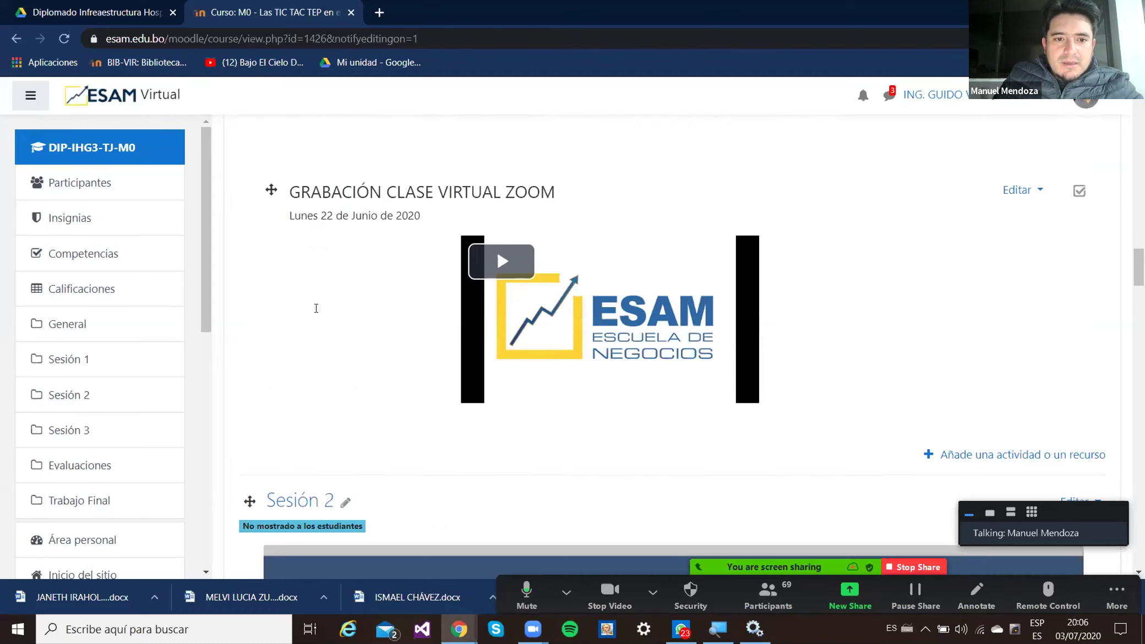
{"action": "scroll", "coordinate": [316, 309], "scroll_direction": "up", "scroll_amount": 7}
{"action": "scroll", "coordinate": [316, 308], "scroll_direction": "up", "scroll_amount": 5}
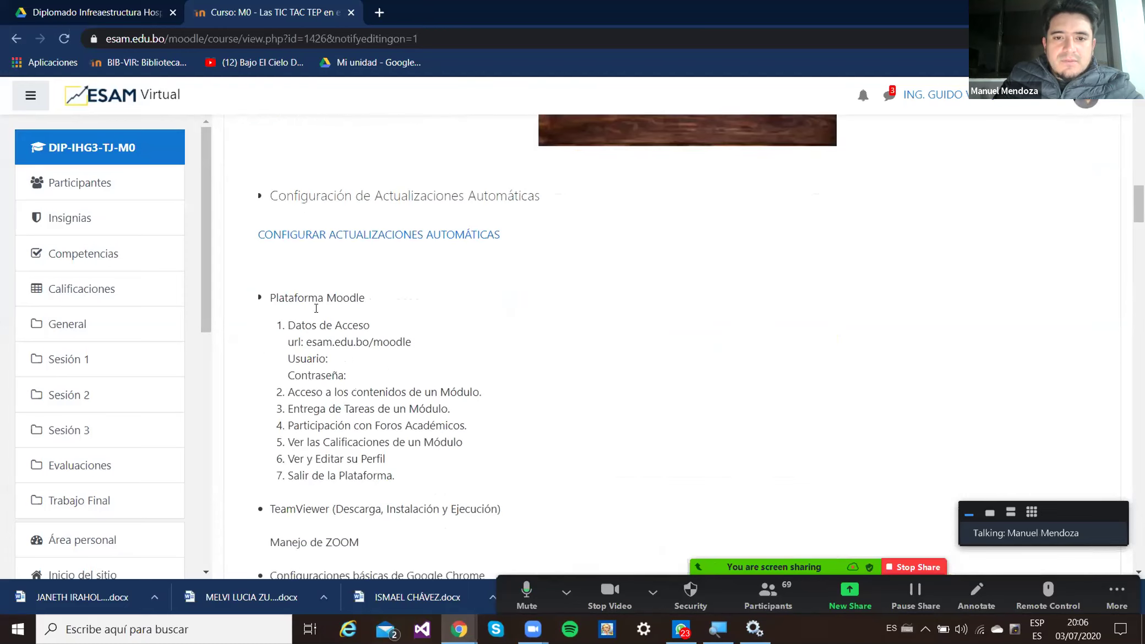
{"action": "scroll", "coordinate": [330, 312], "scroll_direction": "down", "scroll_amount": 15}
{"action": "scroll", "coordinate": [389, 321], "scroll_direction": "up", "scroll_amount": 4}
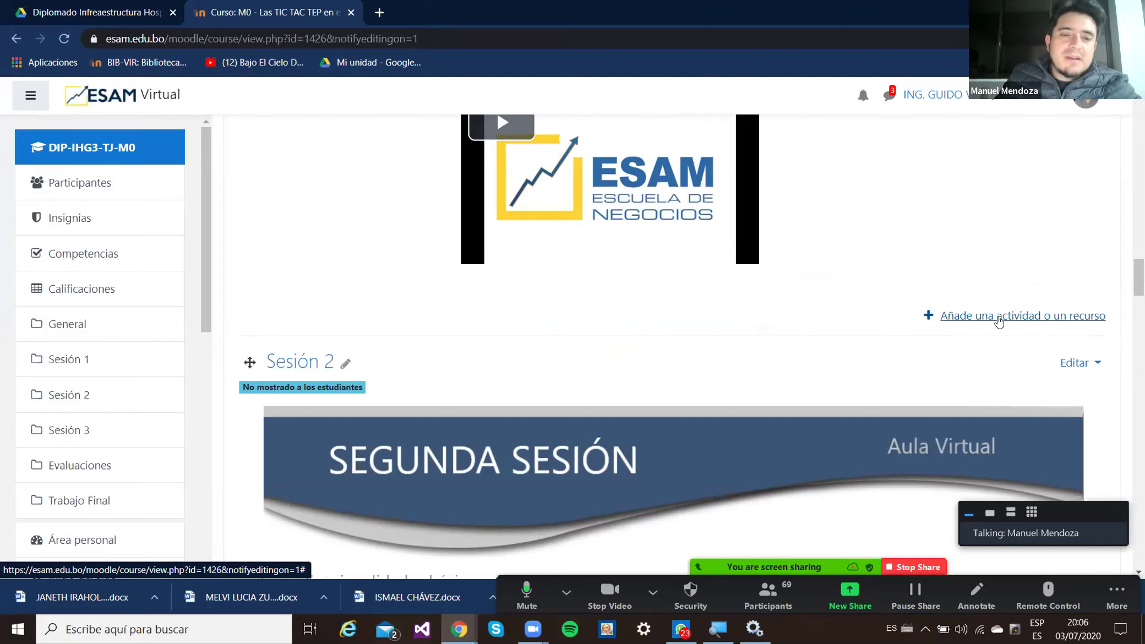
Add a new forum activity to Sesión 1
{"action": "left_click", "coordinate": [999, 320]}
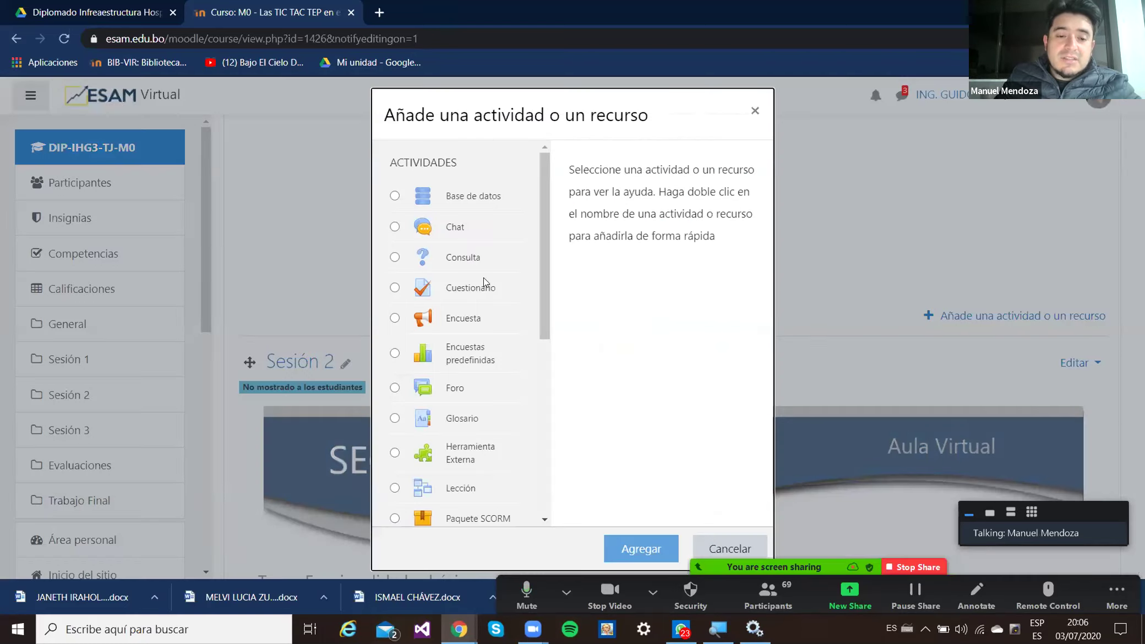
{"action": "scroll", "coordinate": [466, 369], "scroll_direction": "down", "scroll_amount": 1}
{"action": "scroll", "coordinate": [466, 366], "scroll_direction": "down", "scroll_amount": 2}
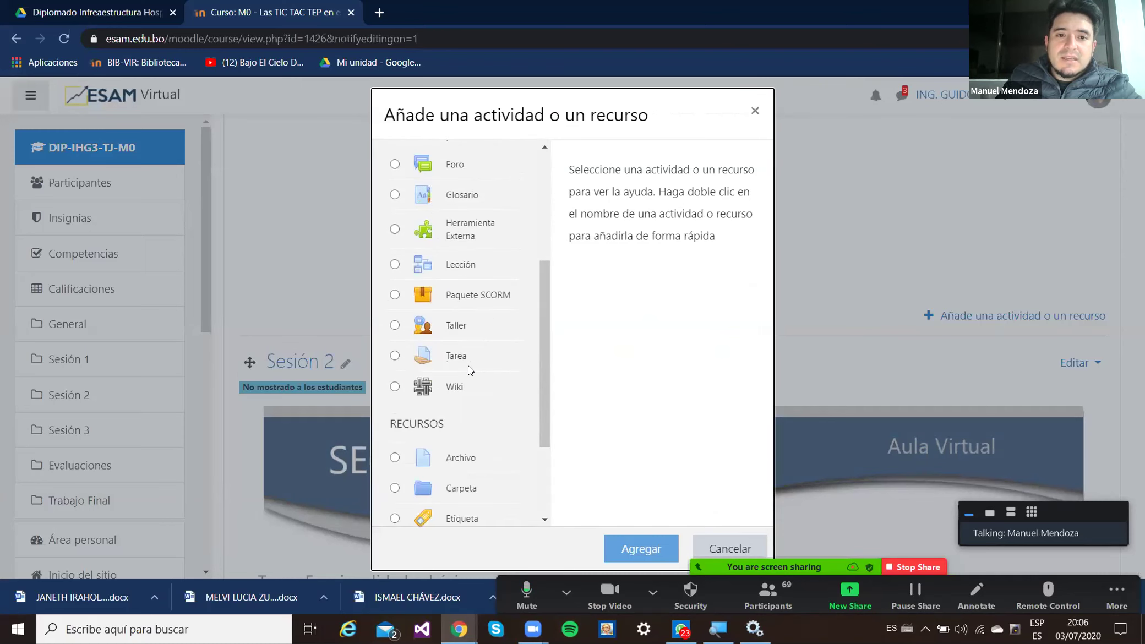
{"action": "scroll", "coordinate": [465, 302], "scroll_direction": "up", "scroll_amount": 1}
{"action": "left_click", "coordinate": [454, 239]}
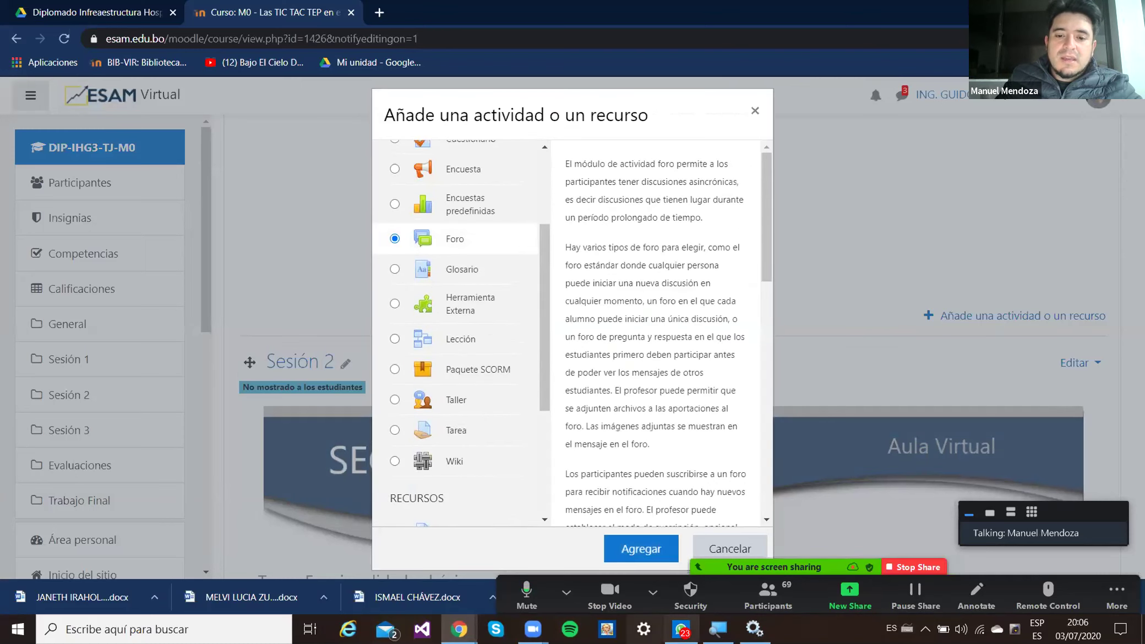
{"action": "left_click", "coordinate": [626, 546]}
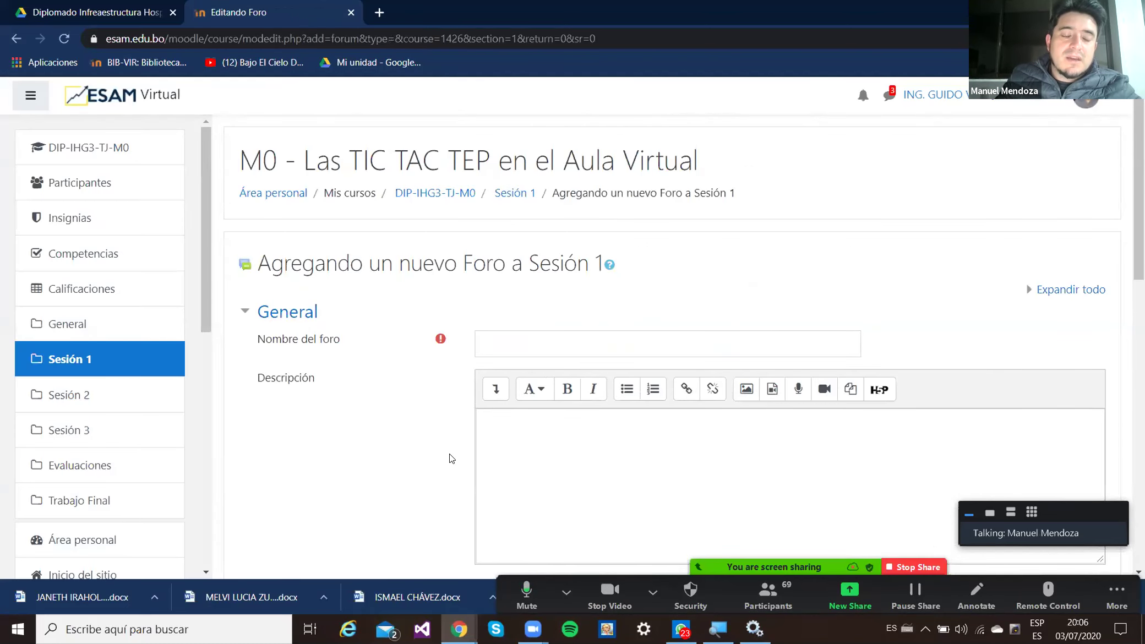
Name the forum 'Foro Prueba' and set its type to Foro P y R
{"action": "scroll", "coordinate": [419, 441], "scroll_direction": "down", "scroll_amount": 2}
{"action": "scroll", "coordinate": [402, 418], "scroll_direction": "down", "scroll_amount": 5}
{"action": "scroll", "coordinate": [413, 413], "scroll_direction": "up", "scroll_amount": 5}
{"action": "left_click", "coordinate": [519, 271]}
{"action": "type", "text": "Foro Prueba"}
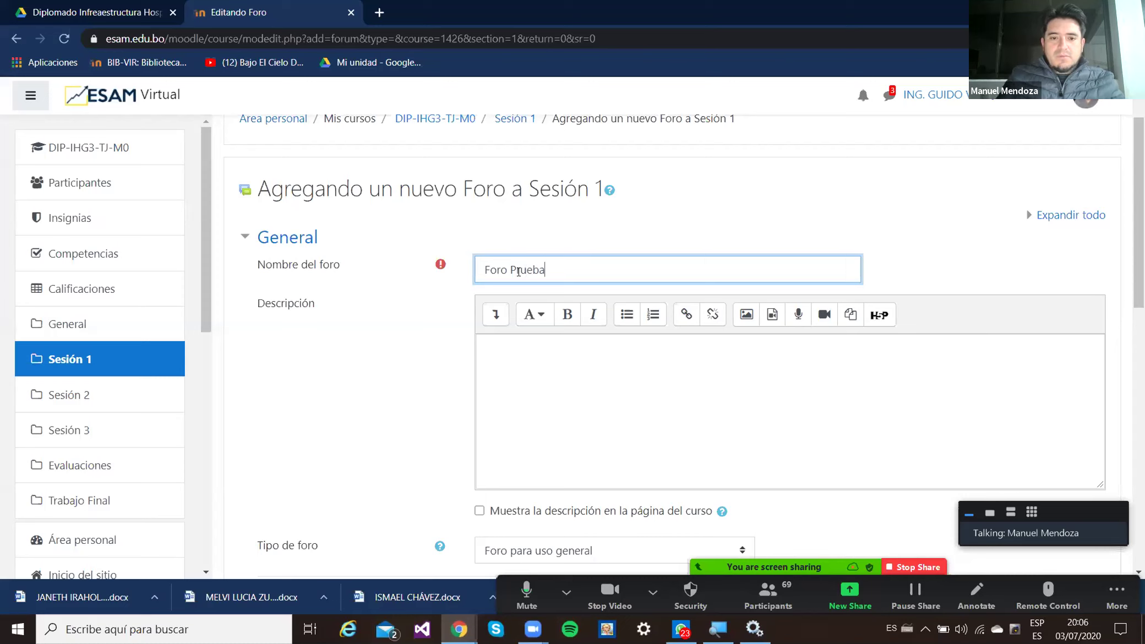
{"action": "scroll", "coordinate": [433, 321], "scroll_direction": "down", "scroll_amount": 3}
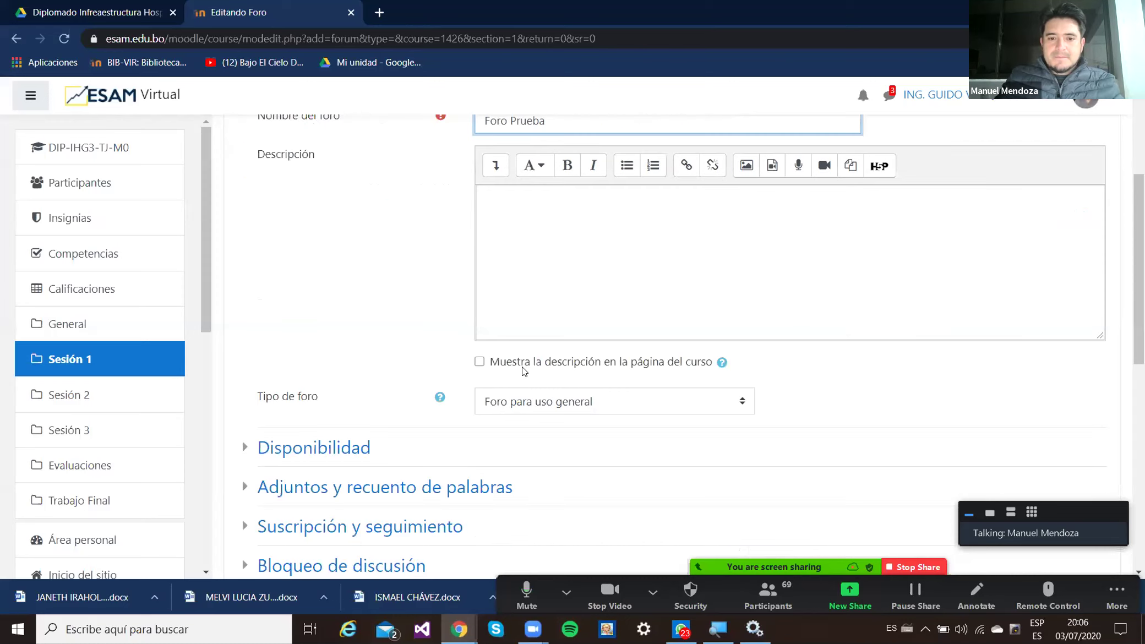
{"action": "left_click", "coordinate": [617, 399]}
{"action": "left_click", "coordinate": [556, 471]}
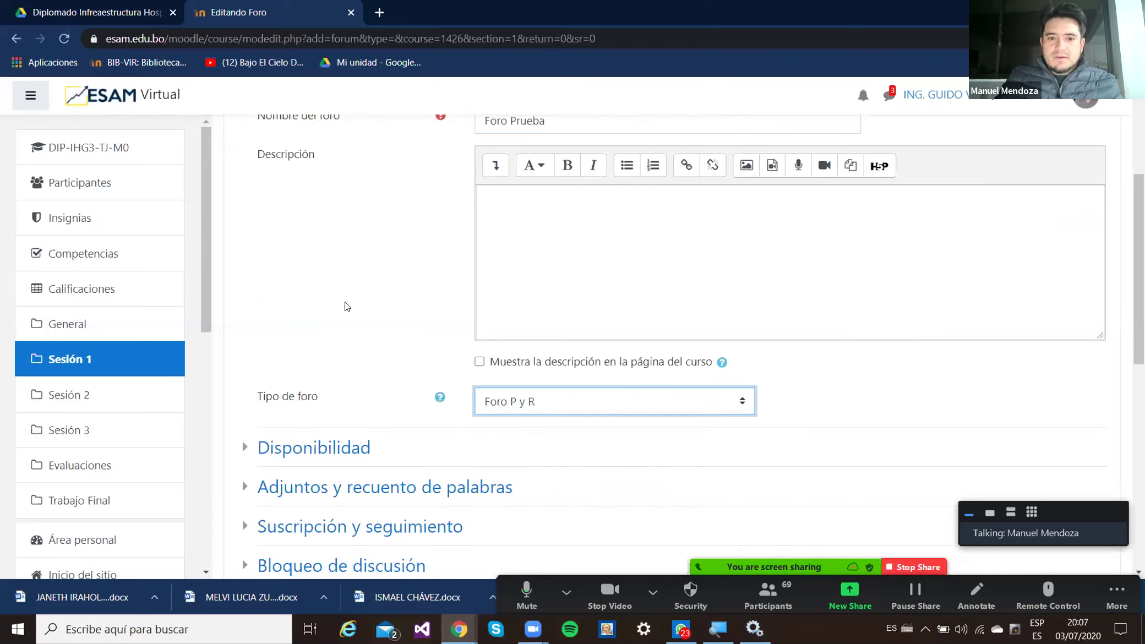
Enable delivery and deadline dates, set both days to 4, and save the forum
{"action": "scroll", "coordinate": [344, 307], "scroll_direction": "down", "scroll_amount": 1}
{"action": "left_click", "coordinate": [352, 374]}
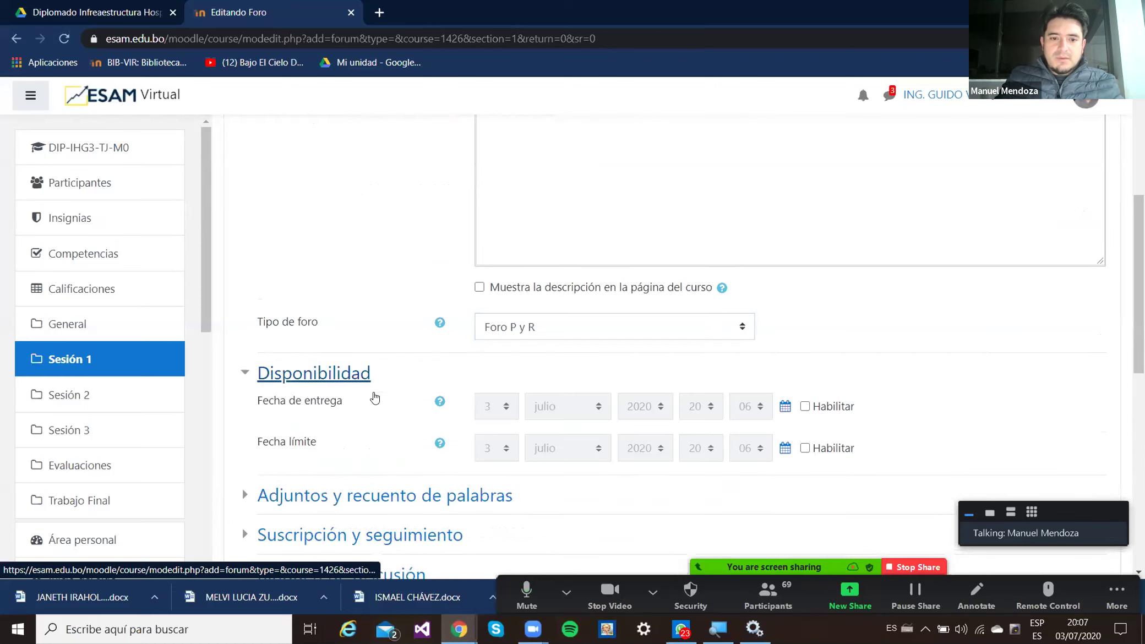
{"action": "left_click", "coordinate": [805, 407]}
{"action": "left_click", "coordinate": [805, 449]}
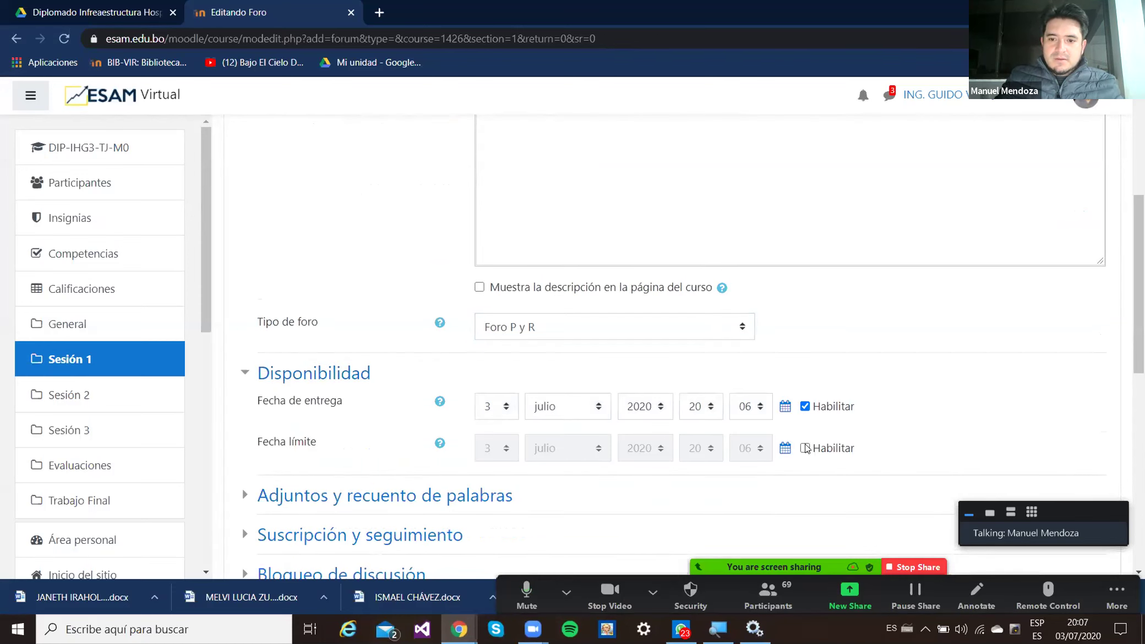
{"action": "left_click", "coordinate": [504, 408]}
{"action": "left_click", "coordinate": [484, 128]}
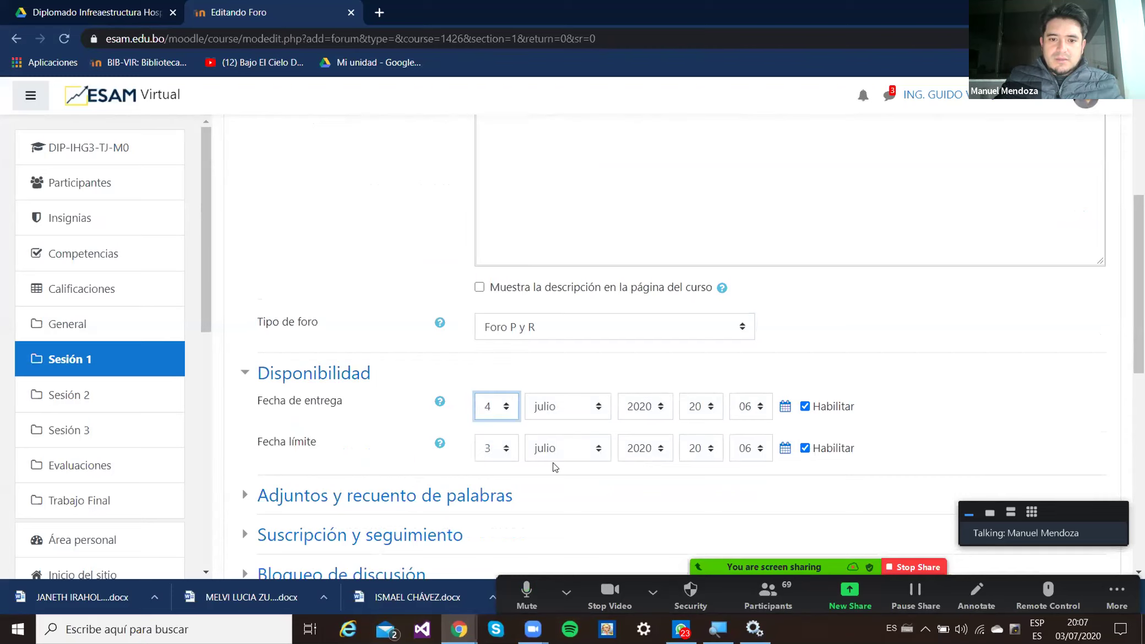
{"action": "left_click", "coordinate": [507, 453]}
{"action": "left_click", "coordinate": [488, 168]}
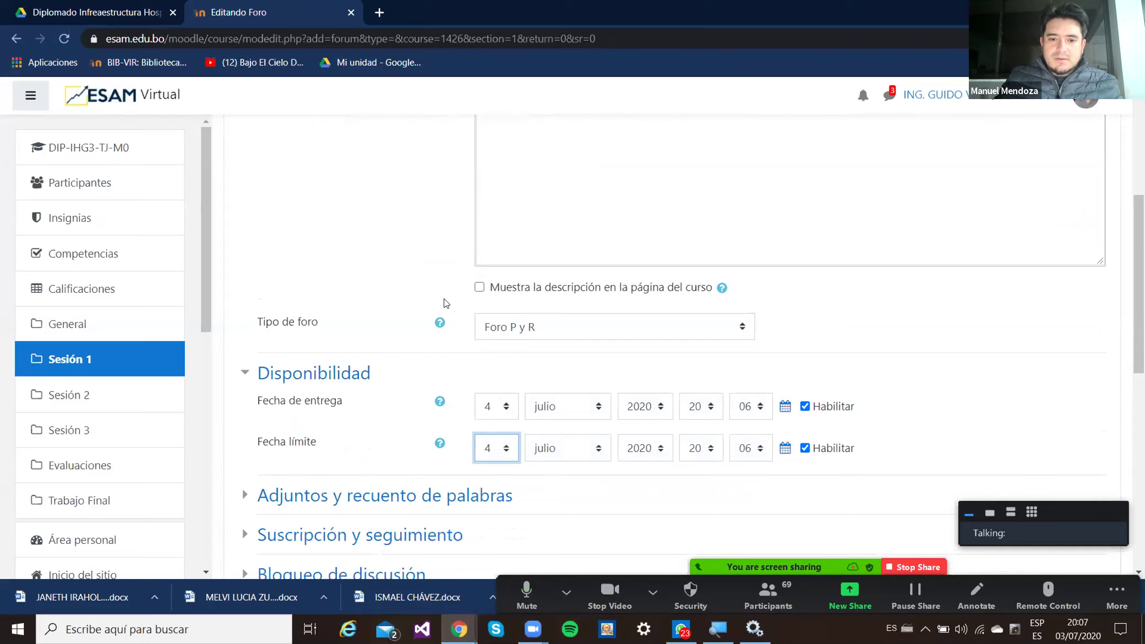
{"action": "scroll", "coordinate": [513, 376], "scroll_direction": "down", "scroll_amount": 5}
{"action": "scroll", "coordinate": [512, 376], "scroll_direction": "down", "scroll_amount": 3}
{"action": "left_click", "coordinate": [513, 386]}
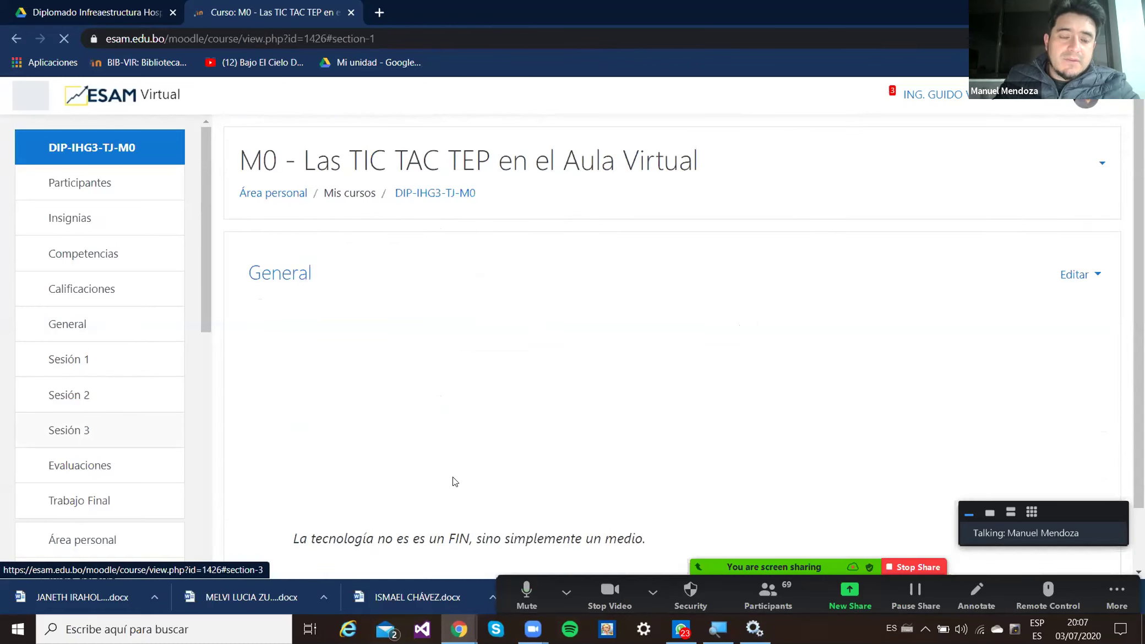
{"action": "scroll", "coordinate": [277, 476], "scroll_direction": "down", "scroll_amount": 6}
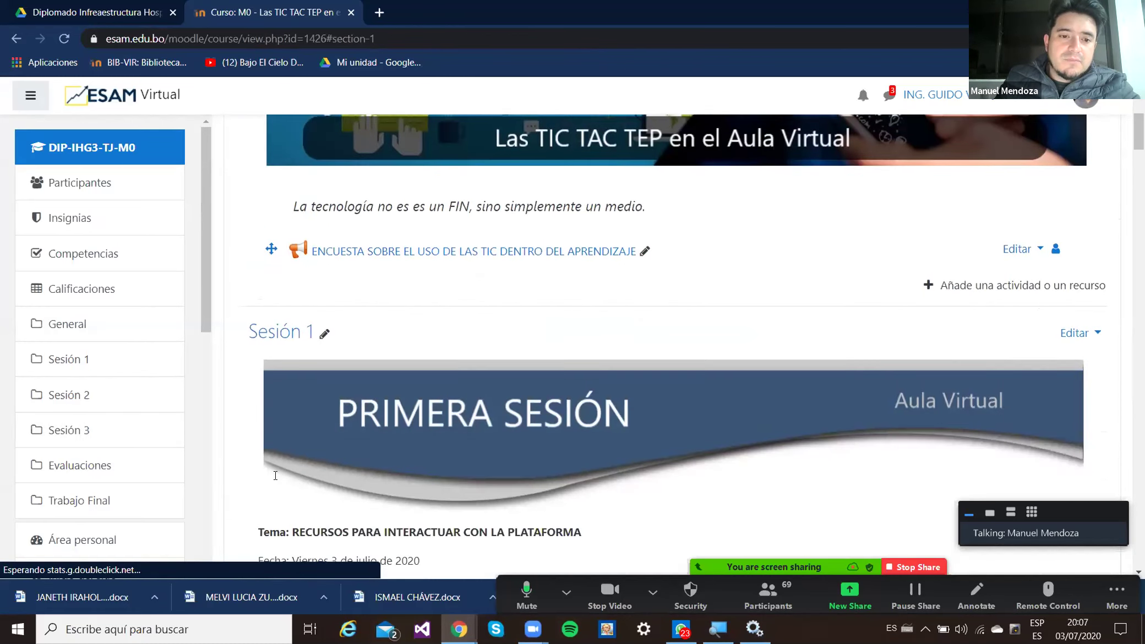
{"action": "scroll", "coordinate": [276, 476], "scroll_direction": "down", "scroll_amount": 15}
{"action": "scroll", "coordinate": [274, 477], "scroll_direction": "down", "scroll_amount": 12}
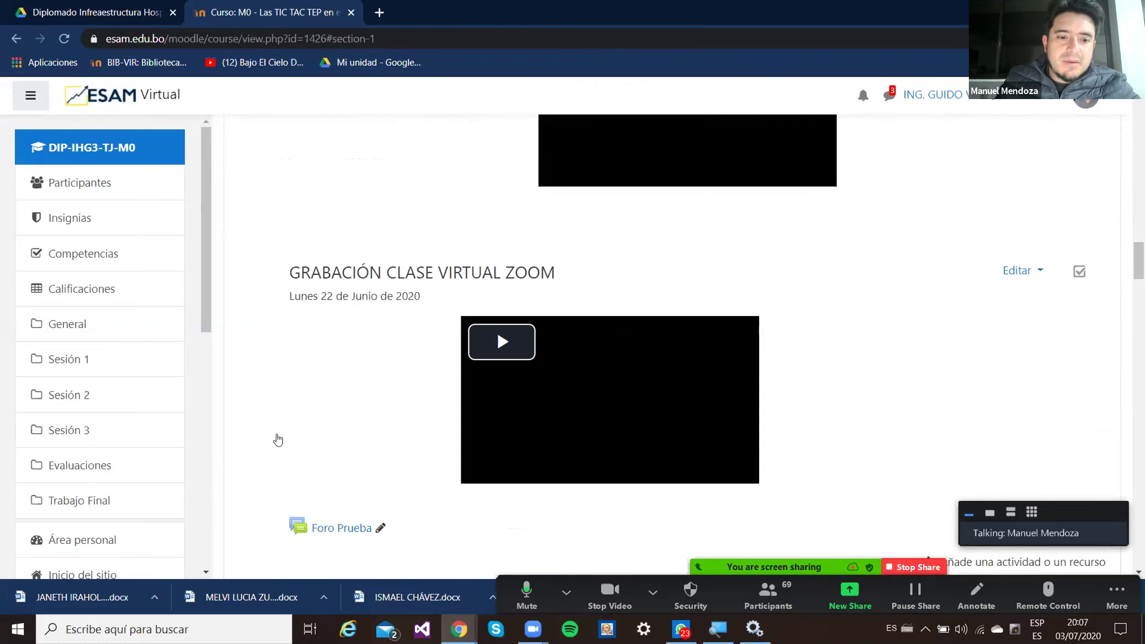
{"action": "scroll", "coordinate": [278, 440], "scroll_direction": "down", "scroll_amount": 3}
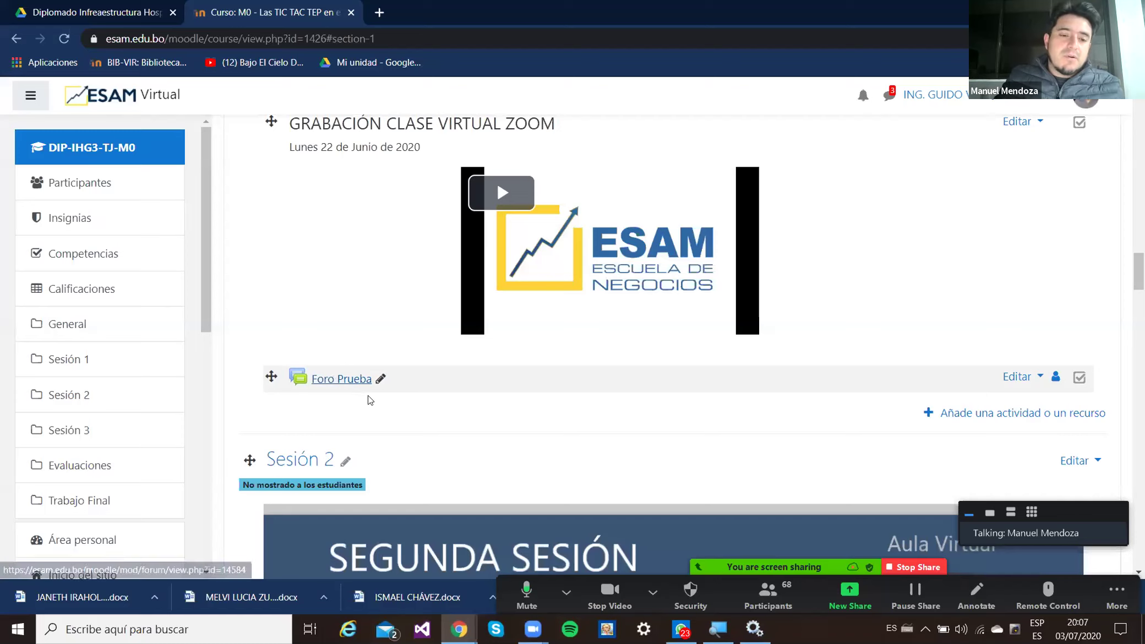
Open Foro Prueba and preview it in the Estudiante role
{"action": "left_click", "coordinate": [342, 379]}
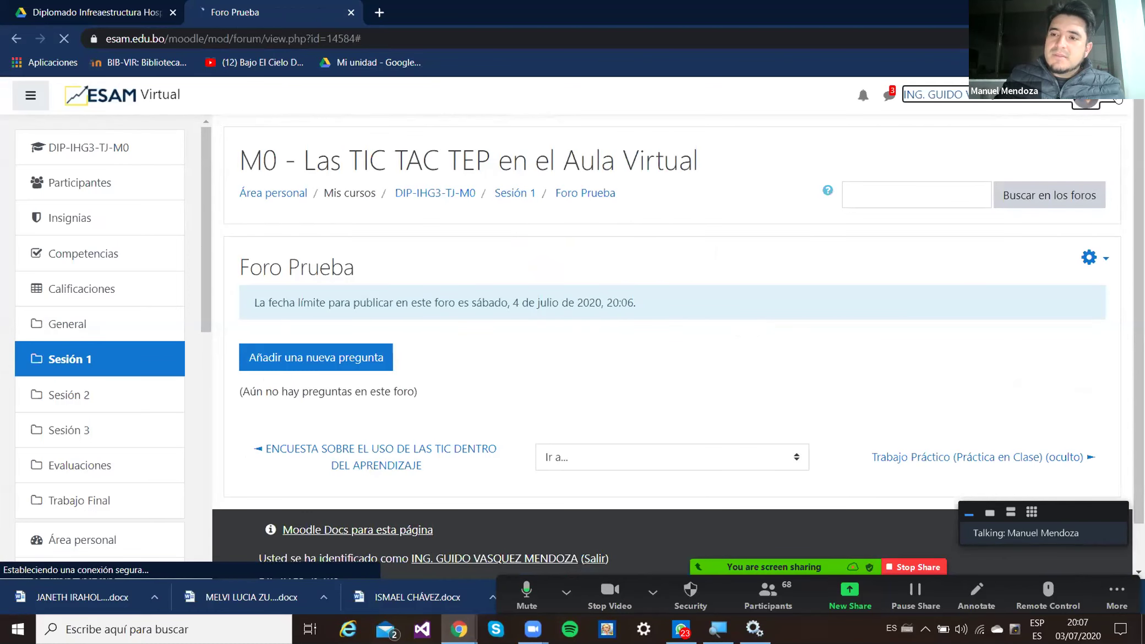
{"action": "left_click", "coordinate": [1121, 106]}
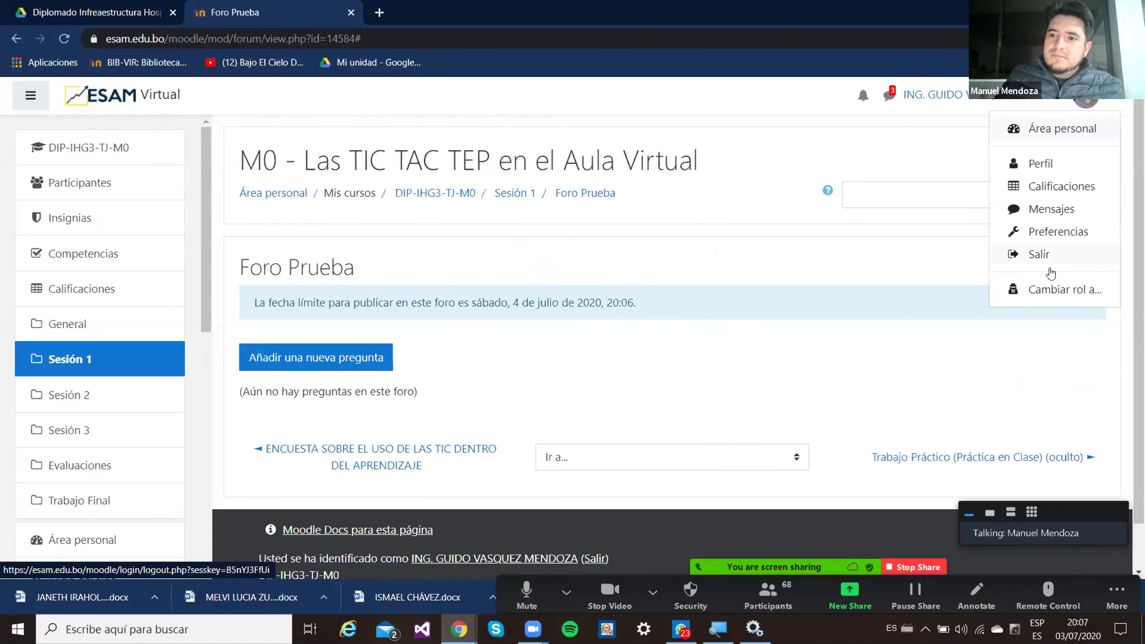
{"action": "left_click", "coordinate": [1047, 292]}
{"action": "left_click", "coordinate": [286, 496]}
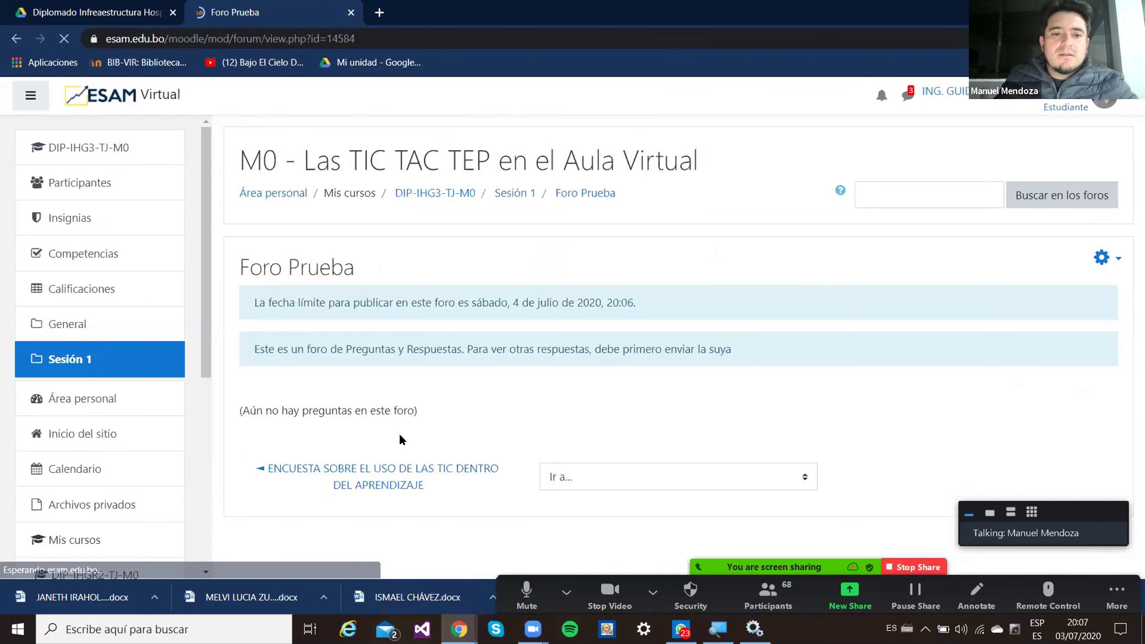
Switch back to the normal teacher role
{"action": "scroll", "coordinate": [355, 399], "scroll_direction": "down", "scroll_amount": 1}
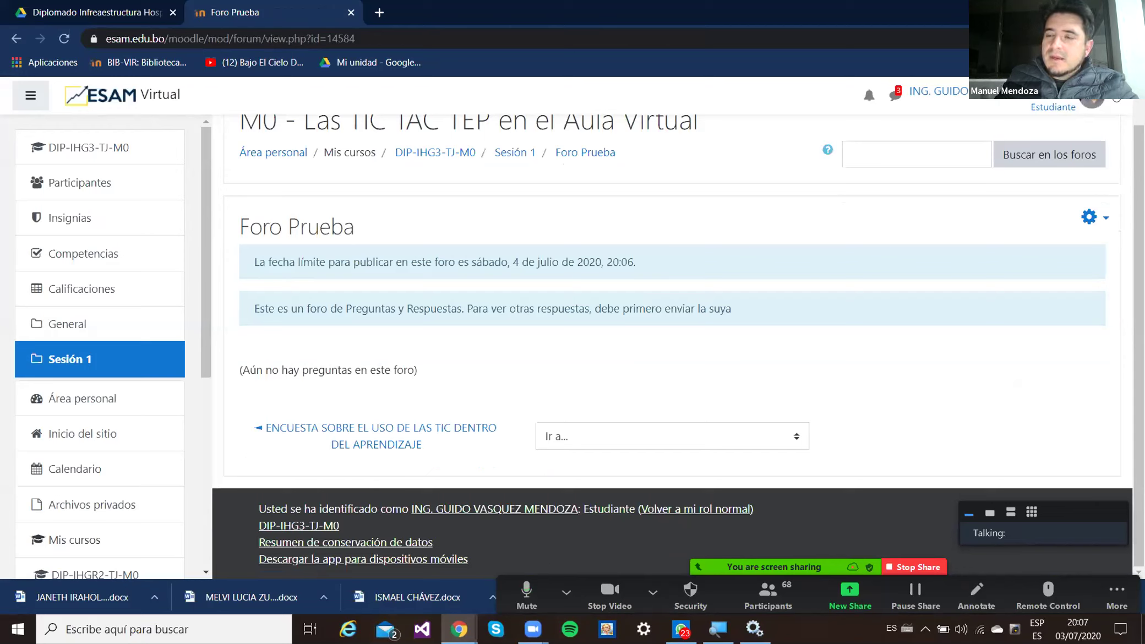
{"action": "left_click", "coordinate": [1093, 102]}
{"action": "left_click", "coordinate": [1019, 289]}
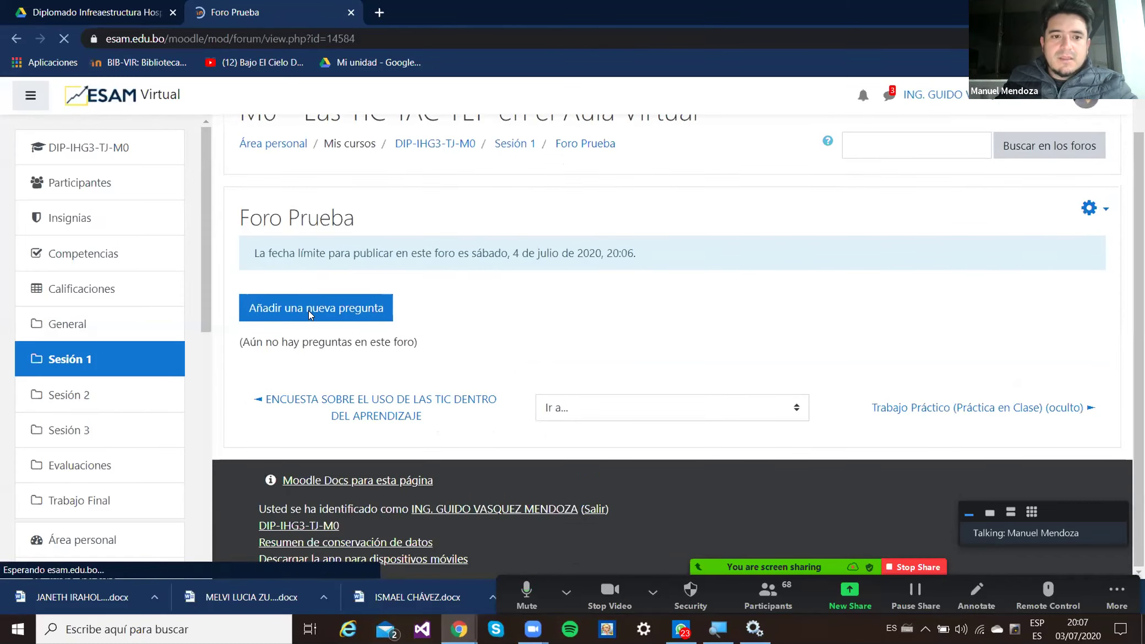
Start a new forum question with subject 'Que significan las TIC'
{"action": "left_click", "coordinate": [302, 339]}
{"action": "left_click", "coordinate": [553, 382]}
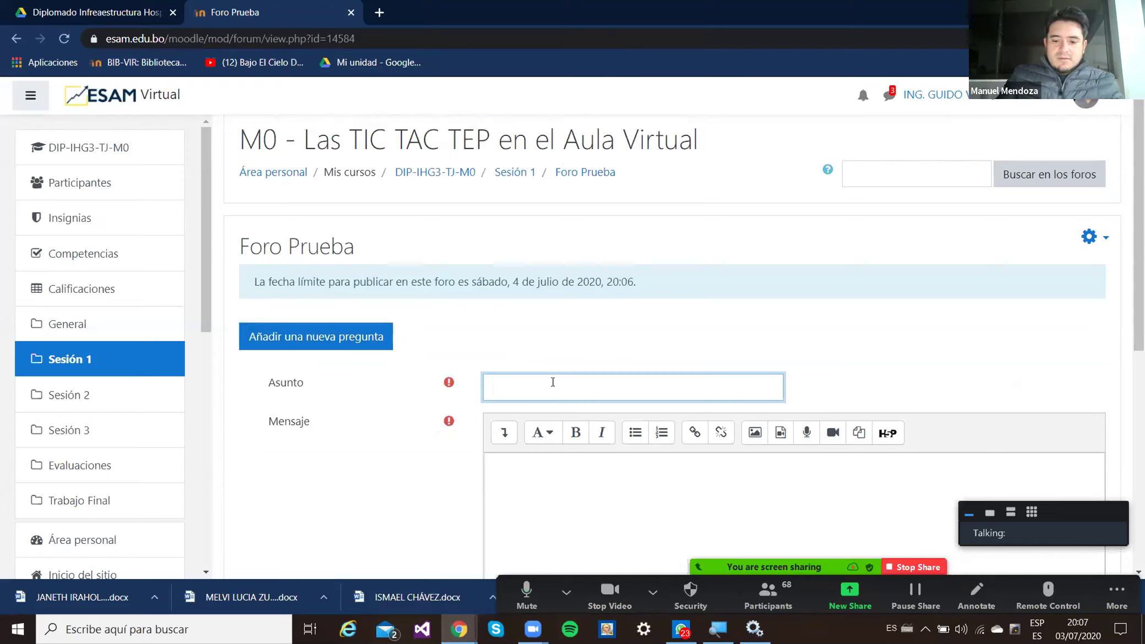
{"action": "type", "text": "Que Sifgnifica"}
{"action": "key", "text": "BackSpace"}
{"action": "key", "text": "BackSpace"}
{"action": "key", "text": "BackSpace"}
{"action": "key", "text": "BackSpace"}
{"action": "key", "text": "BackSpace"}
{"action": "key", "text": "BackSpace"}
{"action": "key", "text": "BackSpace"}
{"action": "key", "text": "BackSpace"}
{"action": "key", "text": "BackSpace"}
{"action": "key", "text": "BackSpace"}
{"action": "key", "text": "BackSpace"}
{"action": "key", "text": "BackSpace"}
{"action": "key", "text": "BackSpace"}
{"action": "key", "text": "BackSpace"}
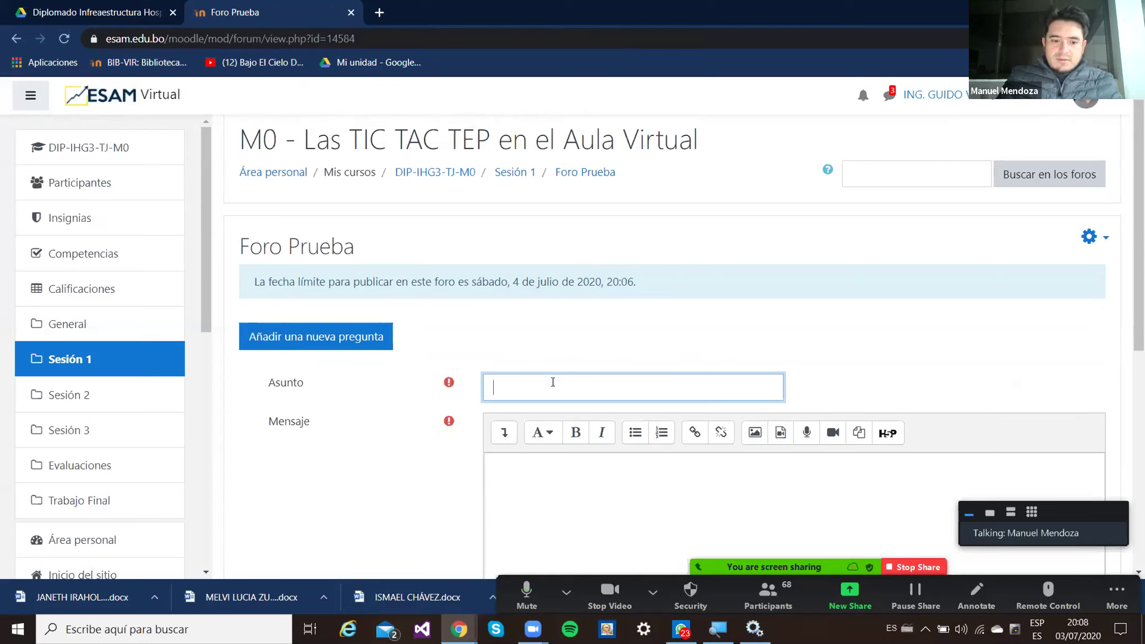
{"action": "type", "text": "Que significan las "}
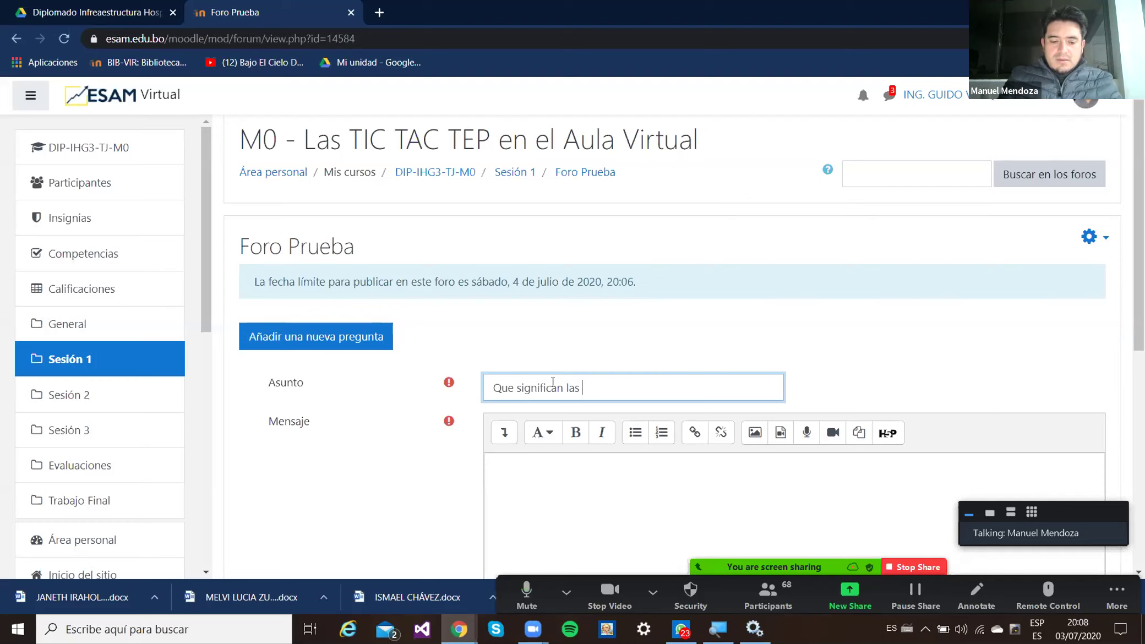
{"action": "type", "text": "TIC?"}
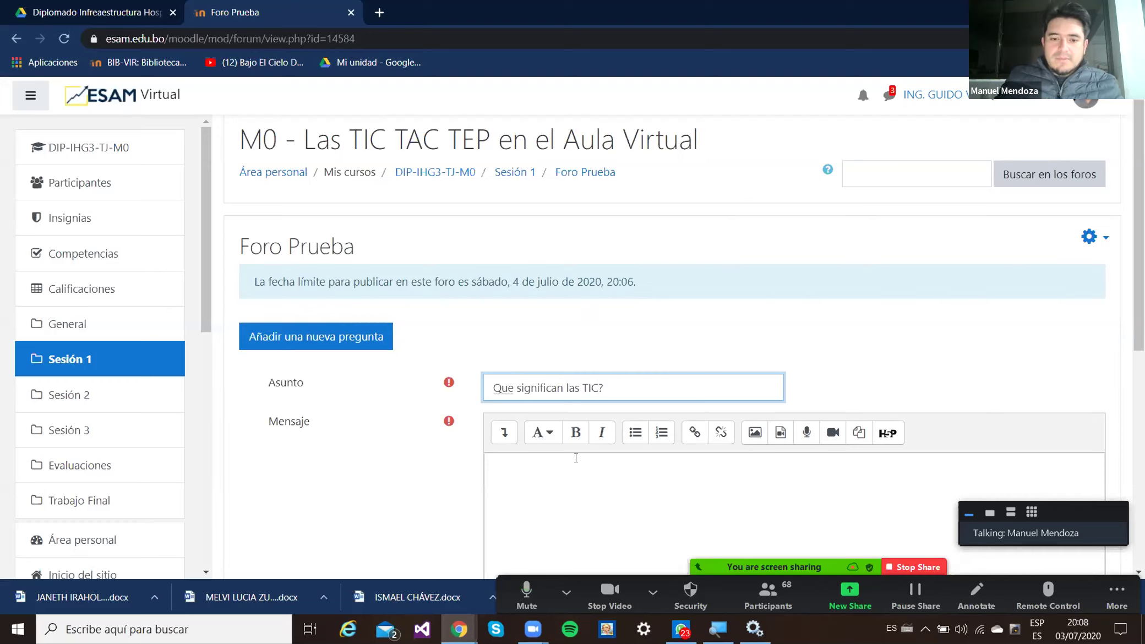
Write the message 'Que significa la sigla TIC', post it, and switch to Estudiante
{"action": "scroll", "coordinate": [576, 458], "scroll_direction": "down", "scroll_amount": 3}
{"action": "left_click", "coordinate": [627, 345]}
{"action": "type", "text": "Que significa la sigla Y"}
{"action": "key", "text": "BackSpace"}
{"action": "type", "text": "TIC"}
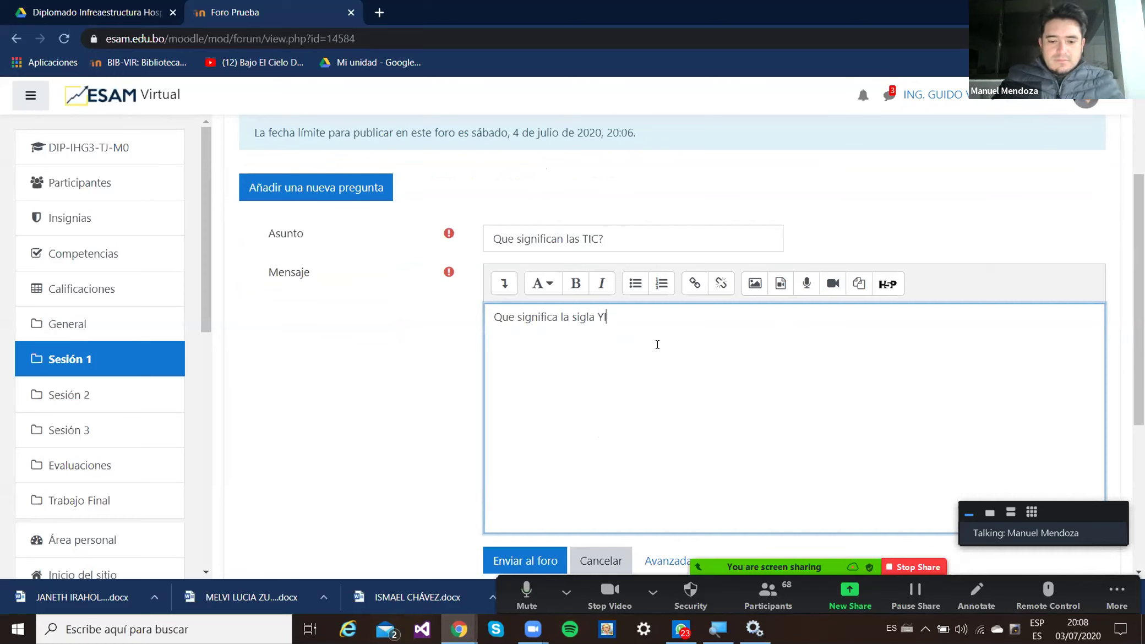
{"action": "scroll", "coordinate": [286, 524], "scroll_direction": "down", "scroll_amount": 5}
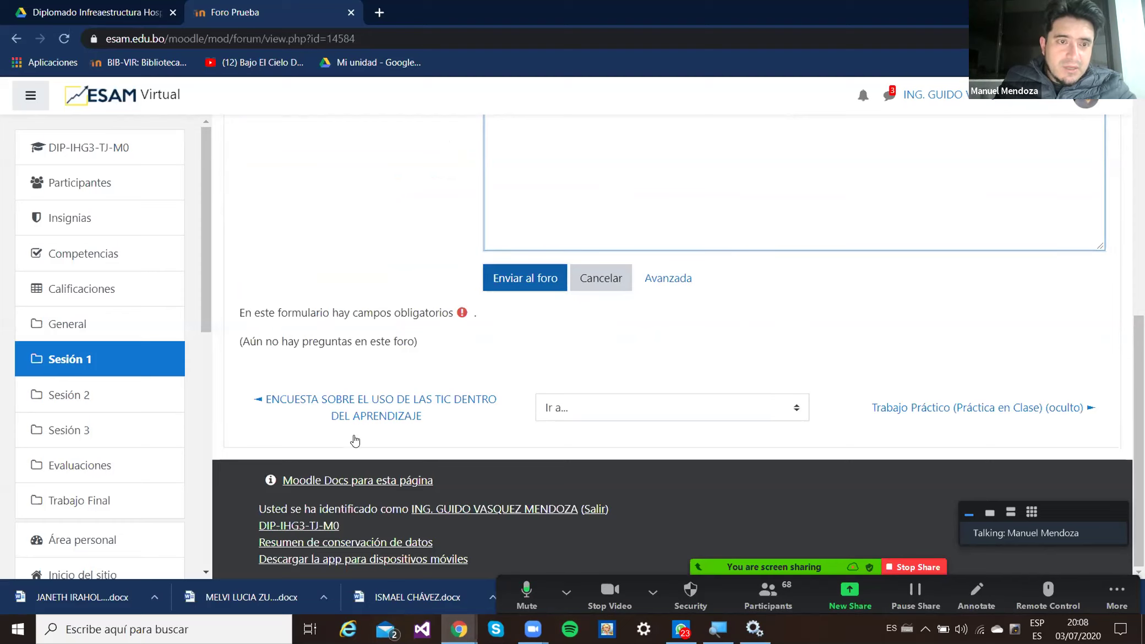
{"action": "left_click", "coordinate": [412, 392]}
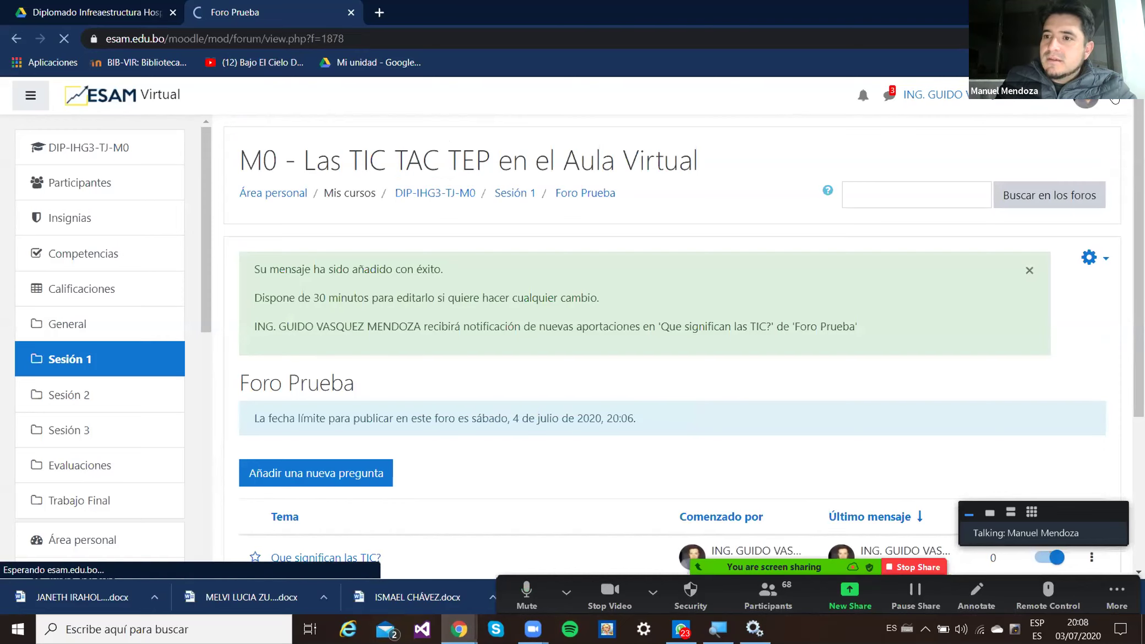
{"action": "left_click", "coordinate": [1115, 98]}
{"action": "left_click", "coordinate": [1051, 291]}
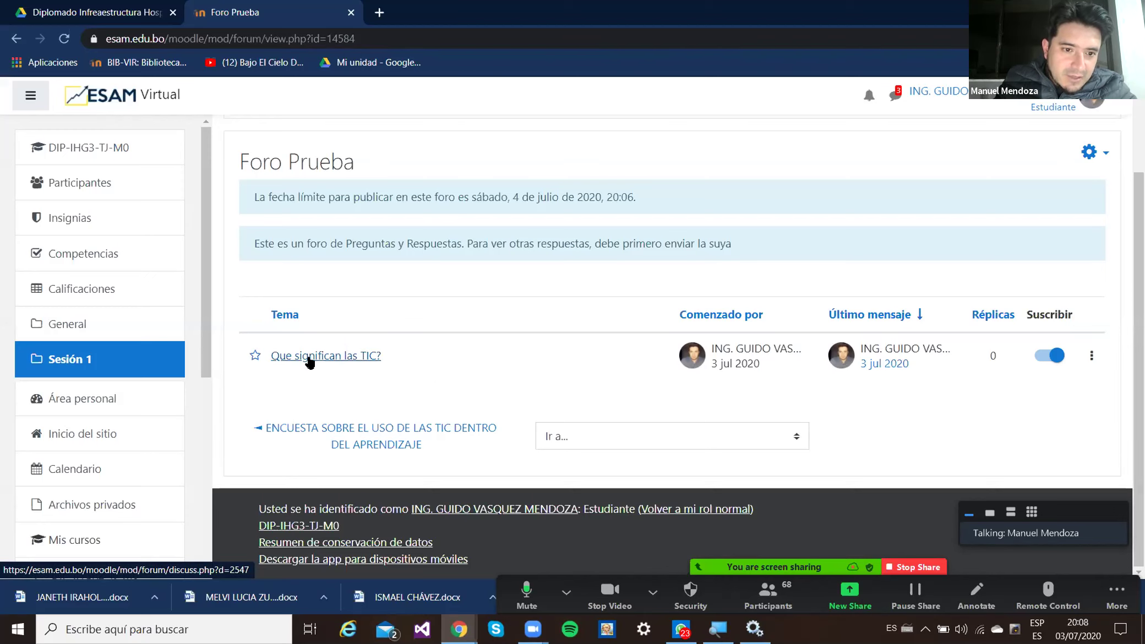
Open the 'Que significan las TIC?' discussion and read its message 'Que significa la sigla TIC'
{"action": "left_click", "coordinate": [310, 358]}
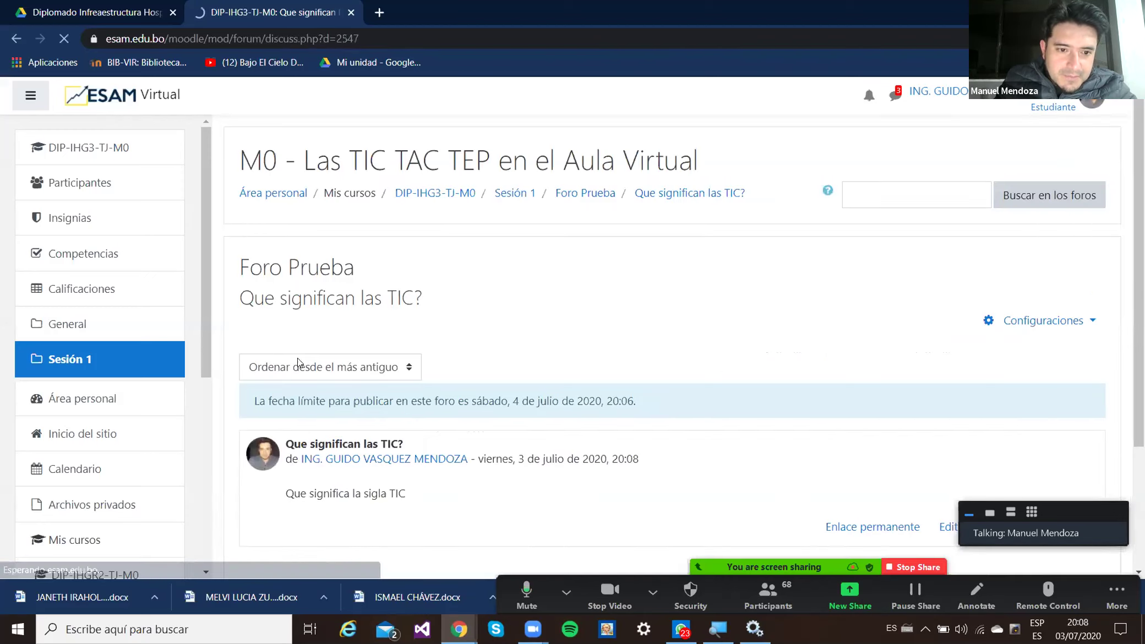
{"action": "scroll", "coordinate": [379, 347], "scroll_direction": "down", "scroll_amount": 3}
{"action": "scroll", "coordinate": [372, 363], "scroll_direction": "up", "scroll_amount": 1}
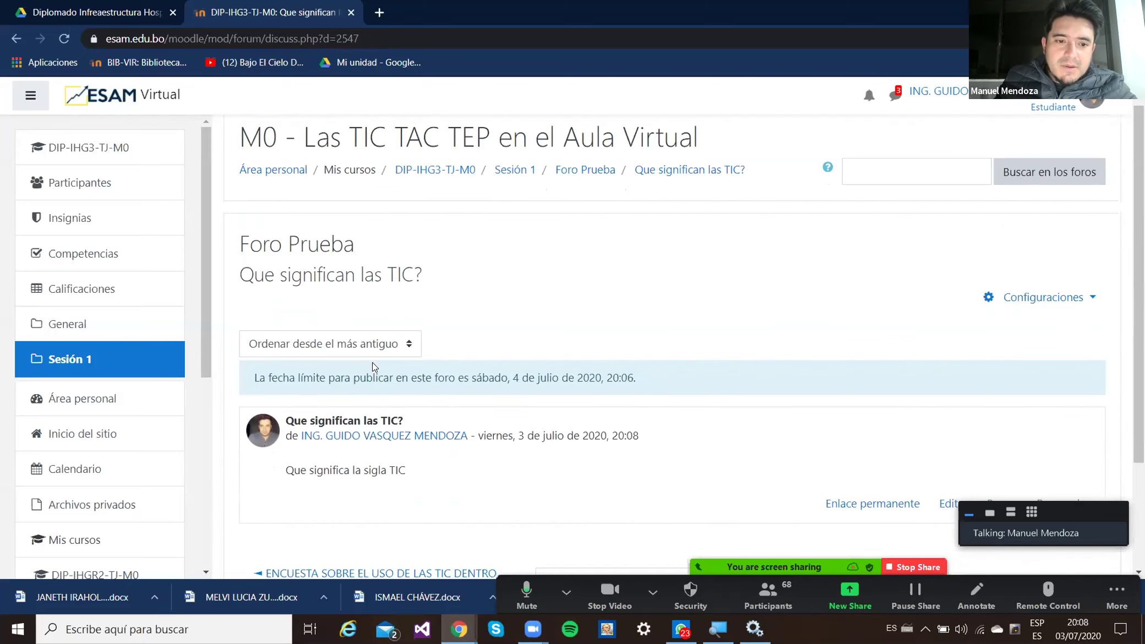
{"action": "scroll", "coordinate": [380, 369], "scroll_direction": "down", "scroll_amount": 1}
{"action": "left_click_drag", "start_coordinate": [413, 402], "coordinate": [279, 401]}
{"action": "left_click", "coordinate": [641, 399]}
{"action": "scroll", "coordinate": [595, 385], "scroll_direction": "down", "scroll_amount": 1}
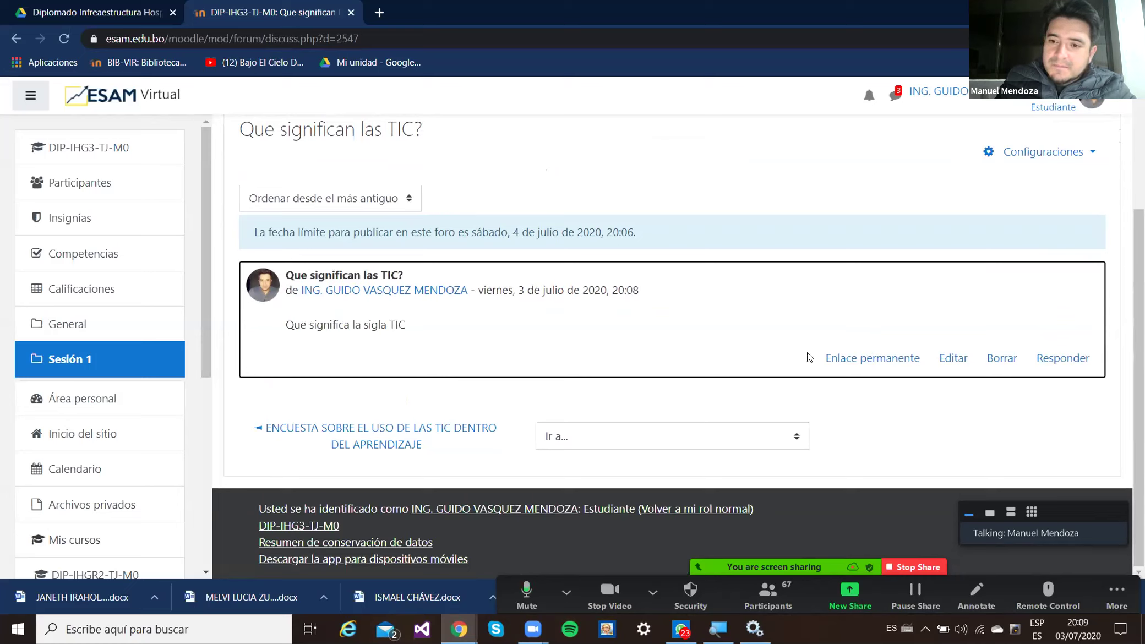
Write 'Tecnologías de Información y Comunicación' in the quick reply, replacing the gibberish first attempt
{"action": "left_click", "coordinate": [1063, 359]}
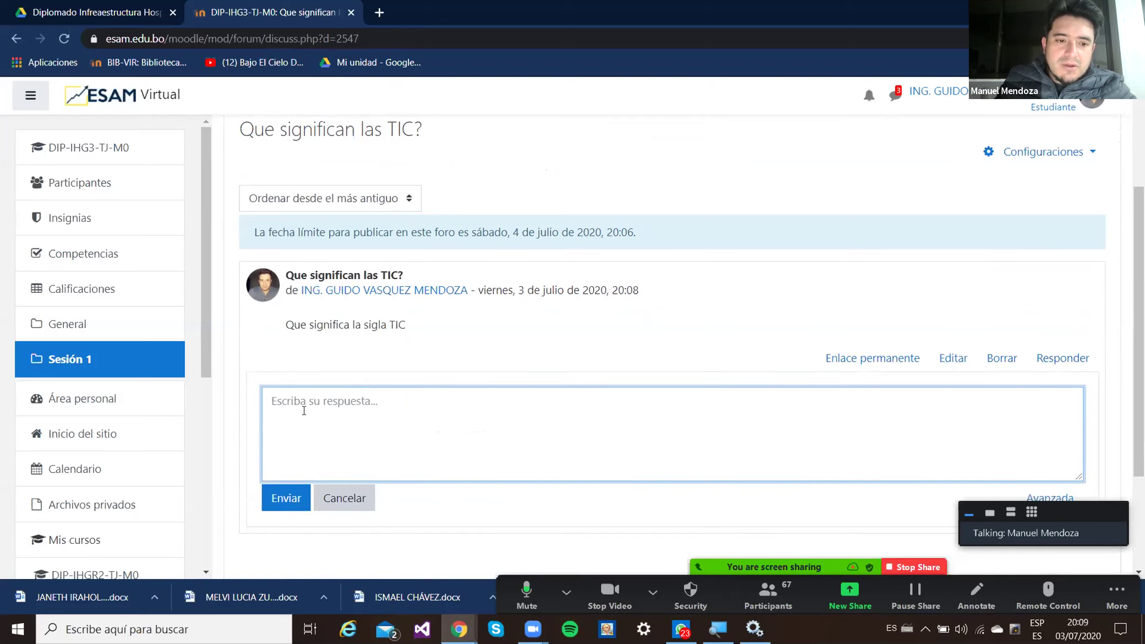
{"action": "type", "text": "bjhsbldkjsbdjhsbdhjasdbhjsbdhjsbdhjsbdhja"}
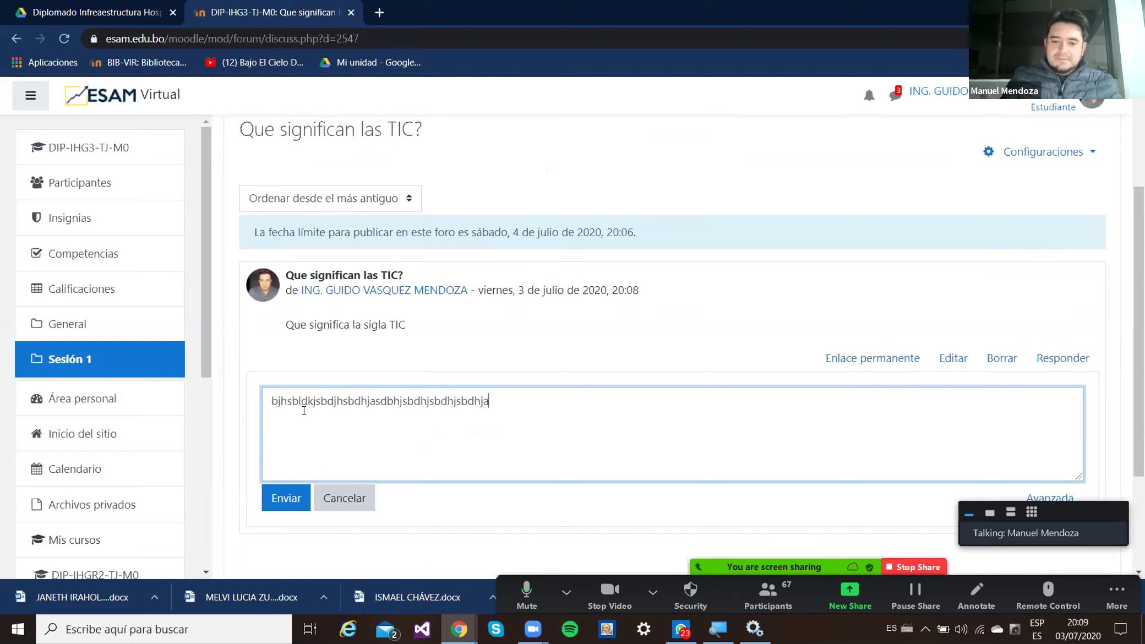
{"action": "key", "text": "BackSpace"}
{"action": "key", "text": "BackSpace"}
{"action": "key", "text": "BackSpace"}
{"action": "key", "text": "BackSpace"}
{"action": "key", "text": "BackSpace"}
{"action": "key", "text": "BackSpace"}
{"action": "key", "text": "BackSpace"}
{"action": "key", "text": "BackSpace"}
{"action": "key", "text": "BackSpace"}
{"action": "key", "text": "BackSpace"}
{"action": "key", "text": "BackSpace"}
{"action": "key", "text": "BackSpace"}
{"action": "key", "text": "BackSpace"}
{"action": "key", "text": "BackSpace"}
{"action": "key", "text": "BackSpace"}
{"action": "key", "text": "BackSpace"}
{"action": "key", "text": "BackSpace"}
{"action": "key", "text": "BackSpace"}
{"action": "key", "text": "BackSpace"}
{"action": "key", "text": "BackSpace"}
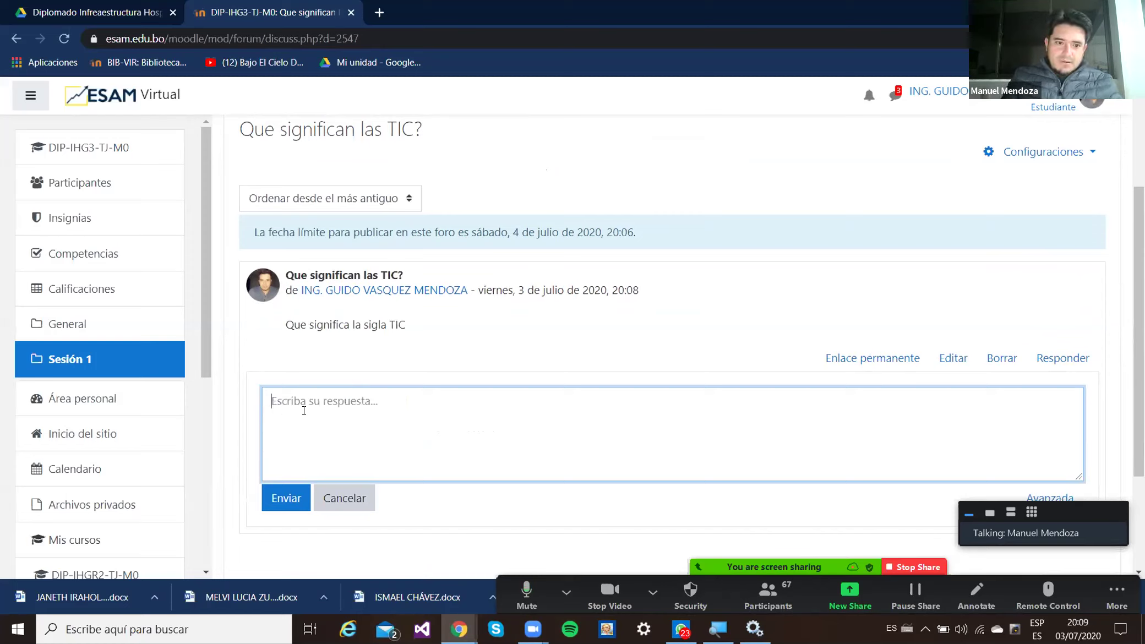
{"action": "type", "text": "Tecnolog"}
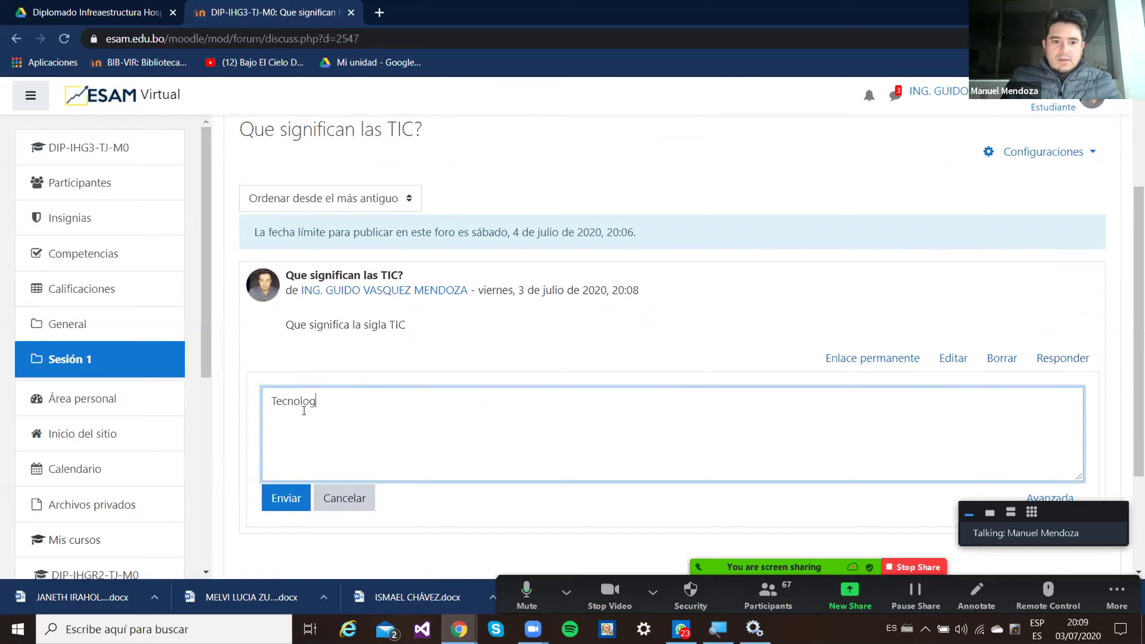
{"action": "type", "text": "ías de Infor"}
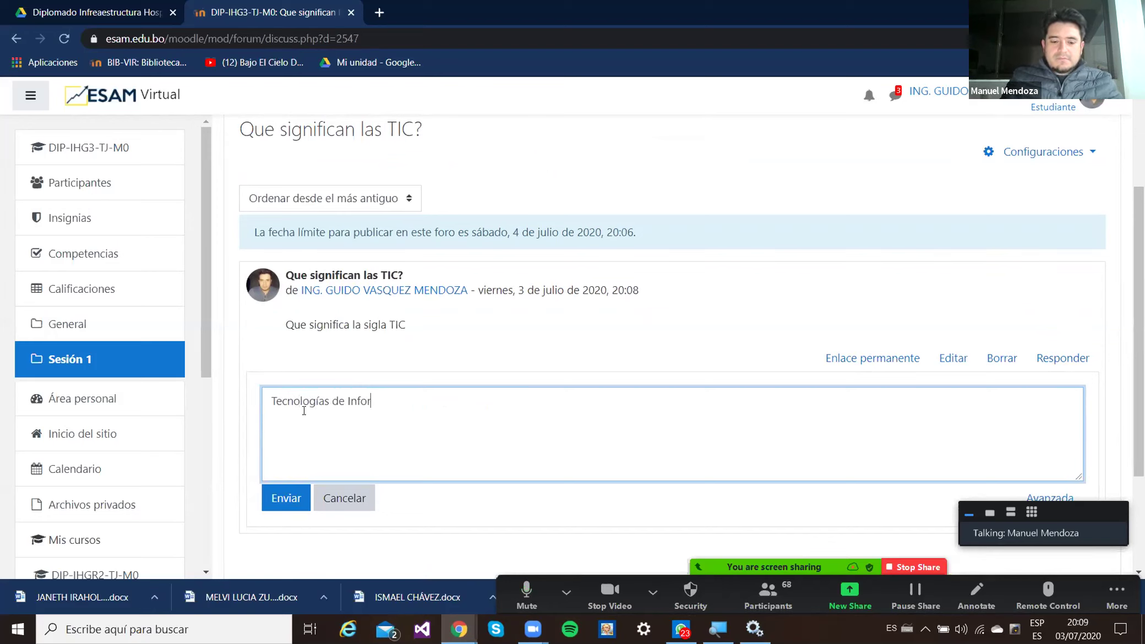
{"action": "type", "text": "mación y Comunicación"}
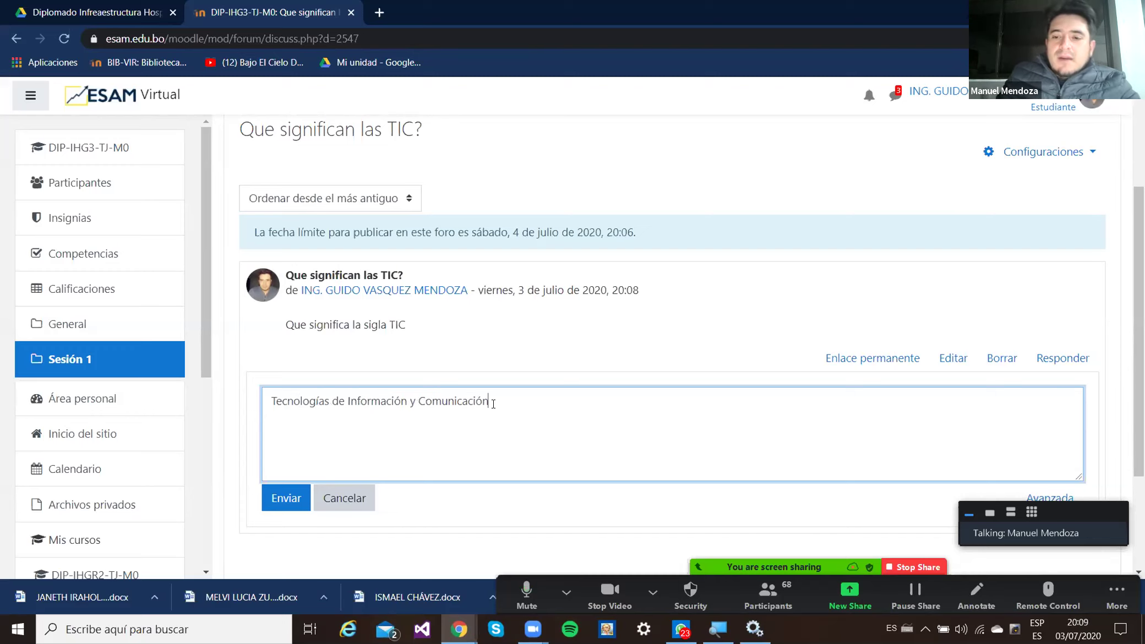
{"action": "scroll", "coordinate": [490, 402], "scroll_direction": "down", "scroll_amount": 1}
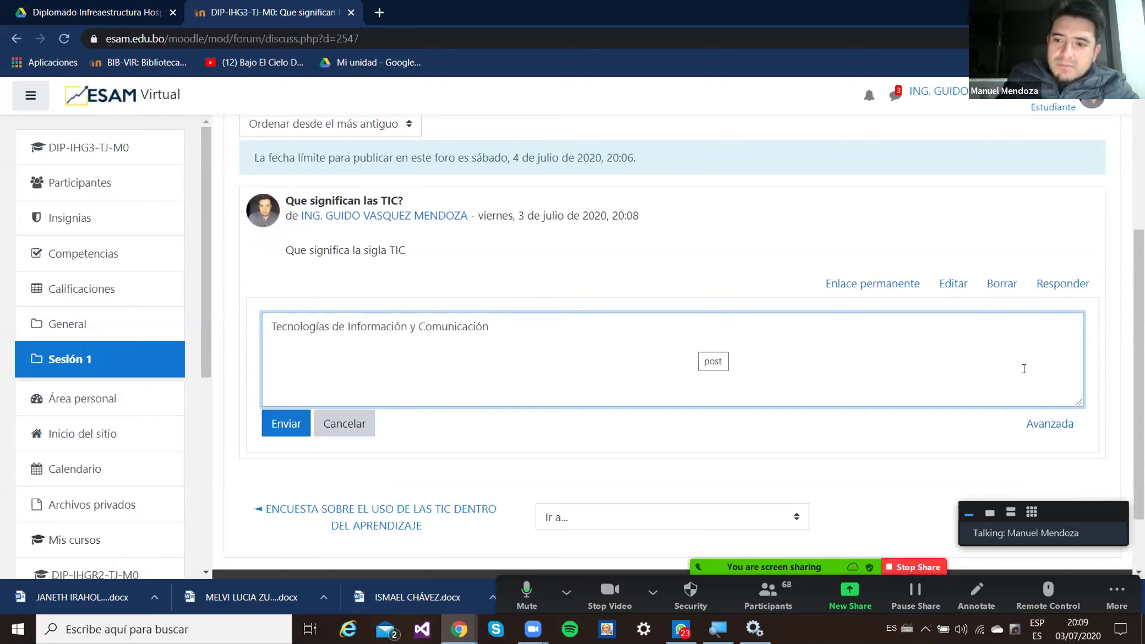
Move the reply into the full Avanzada form, check its text, and minimize the browser to the desktop
{"action": "left_click", "coordinate": [1052, 425]}
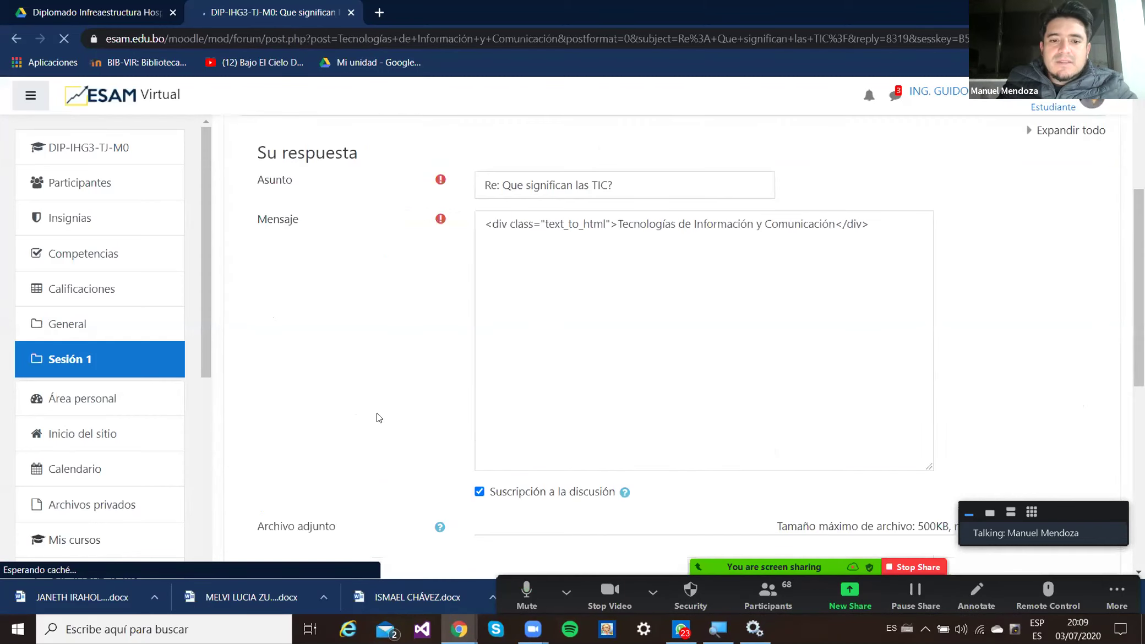
{"action": "scroll", "coordinate": [399, 369], "scroll_direction": "down", "scroll_amount": 1}
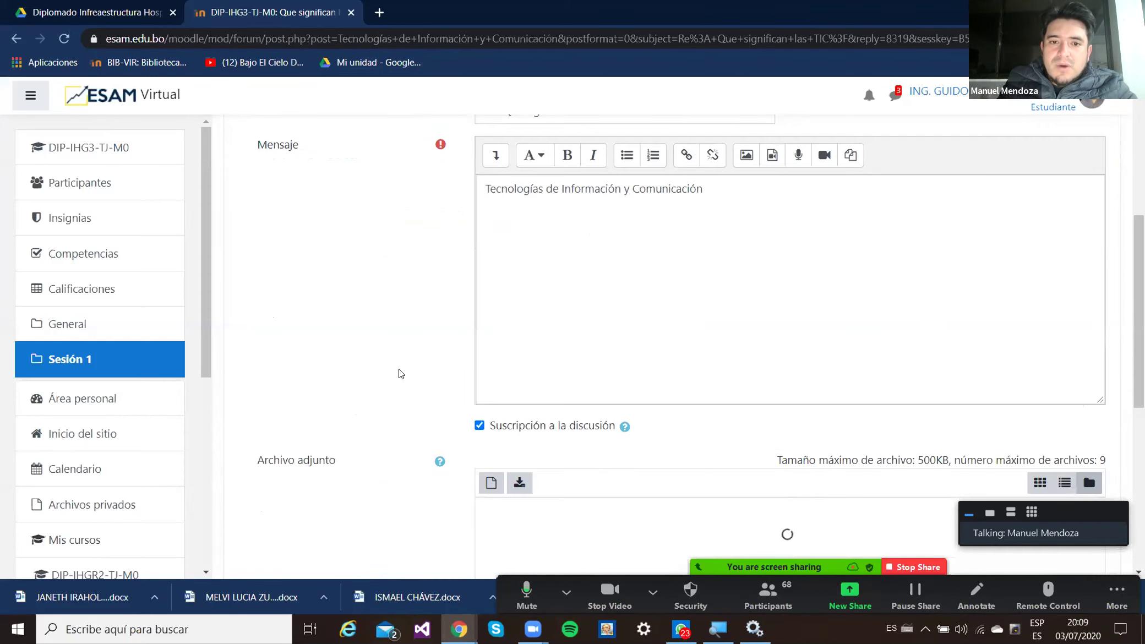
{"action": "scroll", "coordinate": [399, 369], "scroll_direction": "up", "scroll_amount": 2}
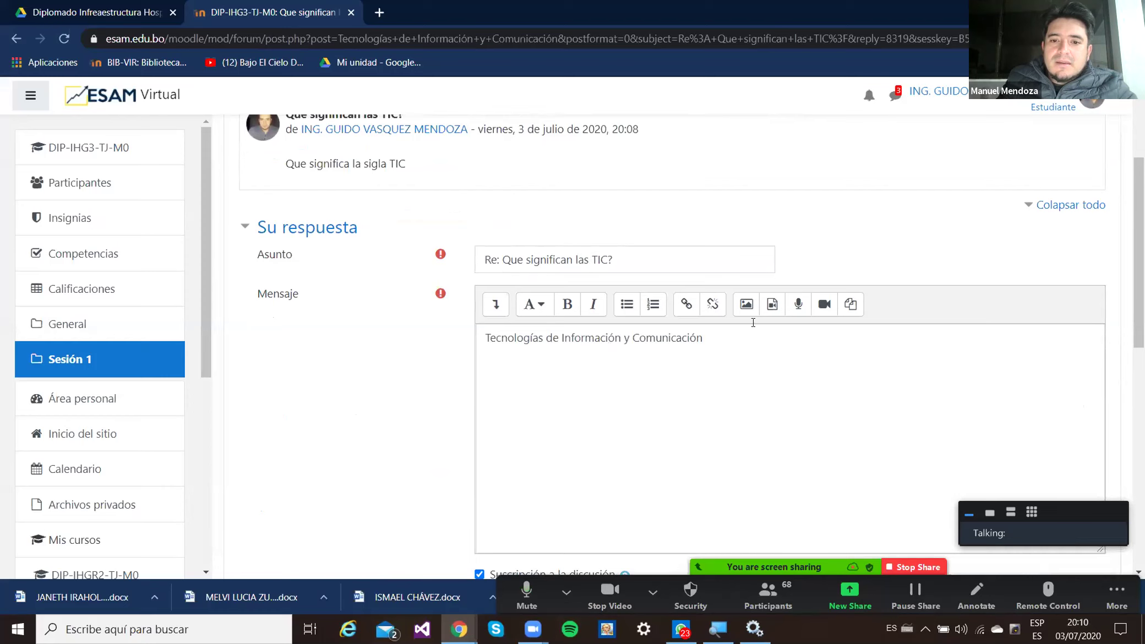
{"action": "left_click_drag", "start_coordinate": [716, 336], "coordinate": [414, 340]}
{"action": "scroll", "coordinate": [414, 339], "scroll_direction": "down", "scroll_amount": 5}
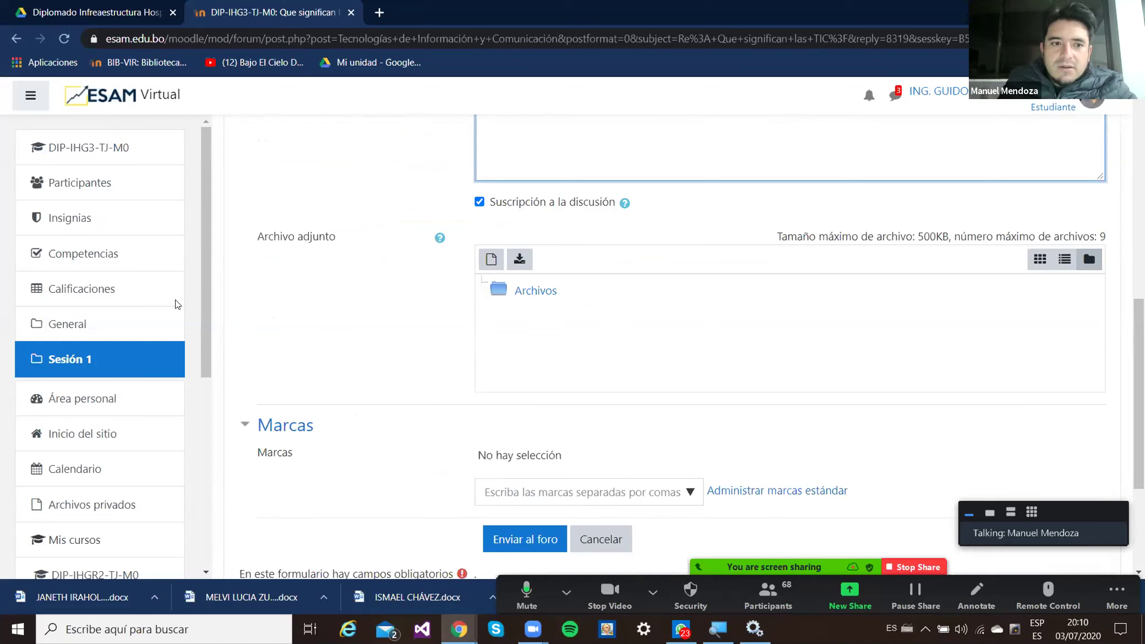
{"action": "key", "text": "super+d"}
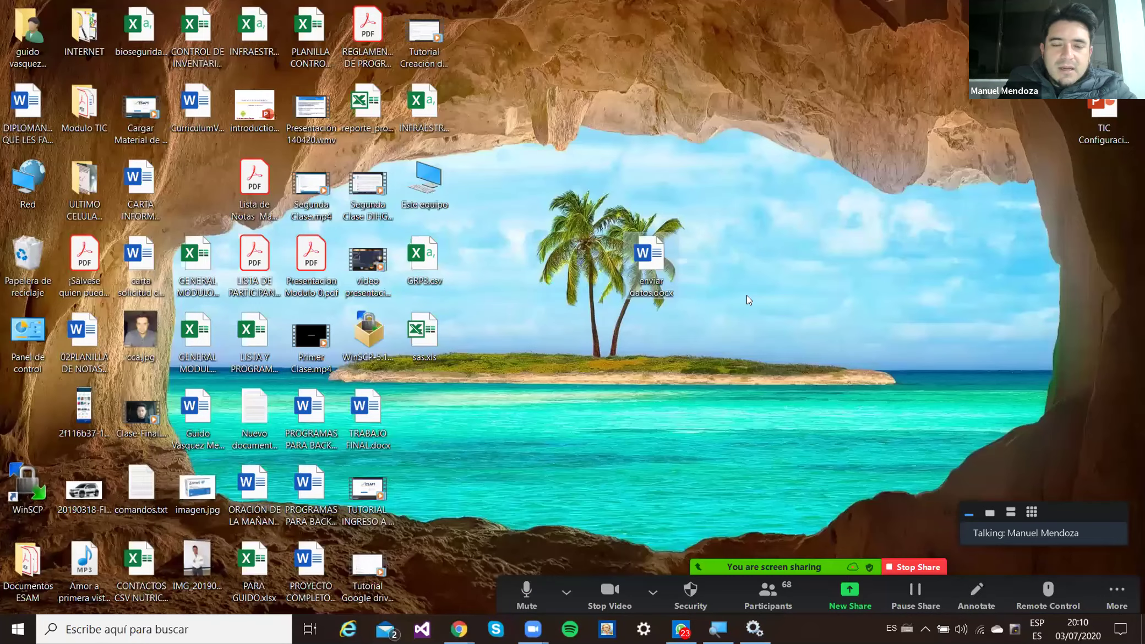
Drag 777.png from the desktop's INTERNET folder into the reply's Archivo adjunto box
{"action": "double_click", "coordinate": [83, 30]}
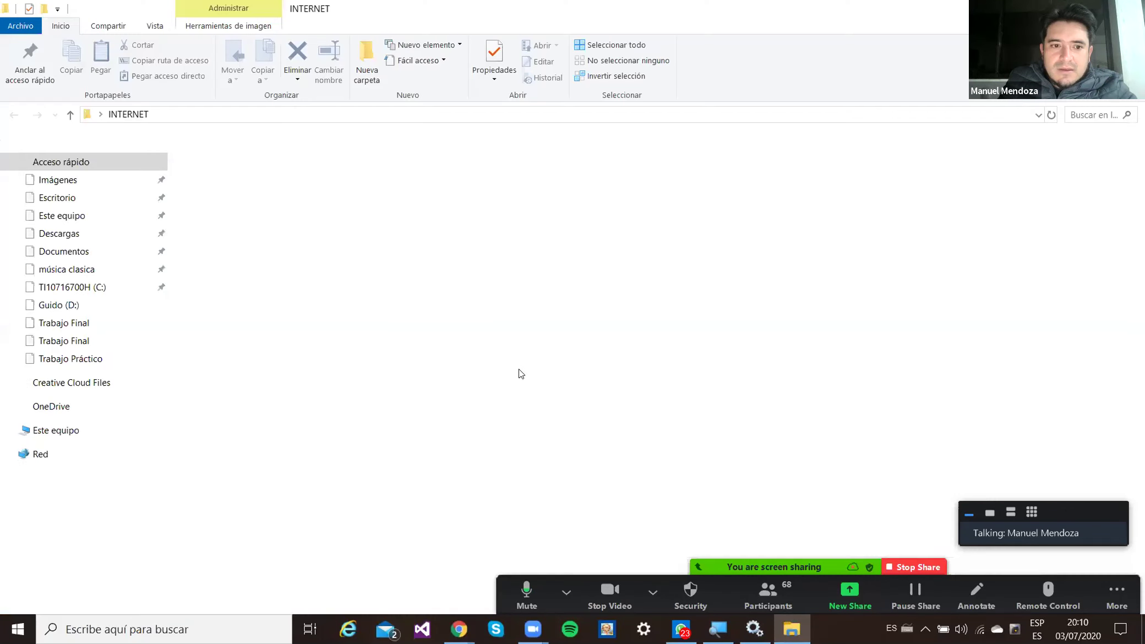
{"action": "left_click", "coordinate": [299, 176]}
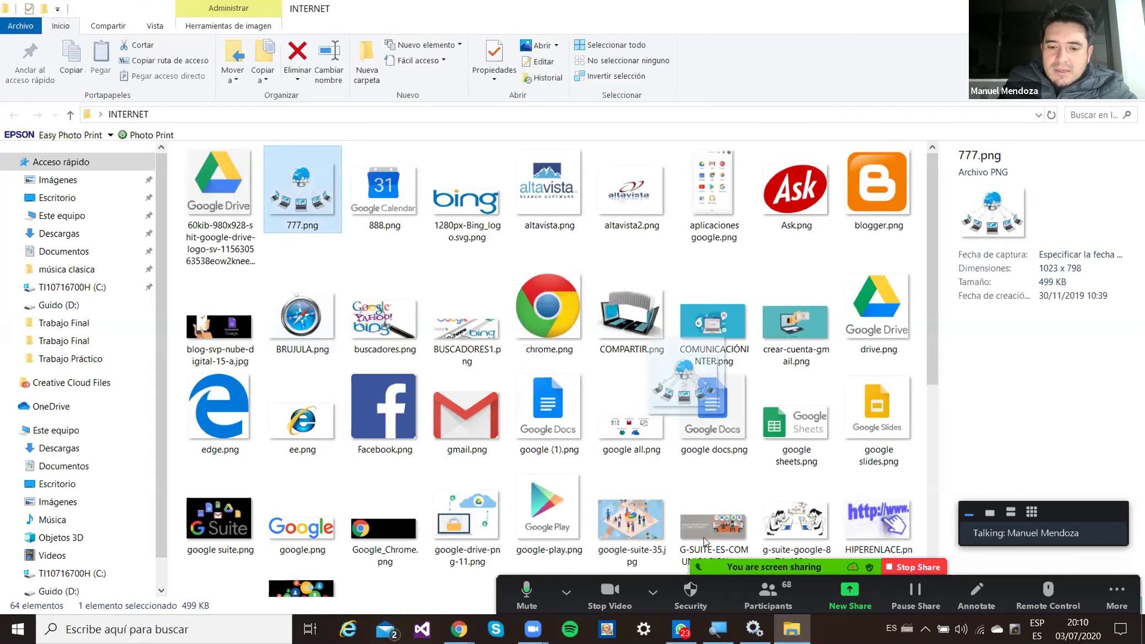
{"action": "left_click_drag", "start_coordinate": [719, 493], "coordinate": [596, 334]}
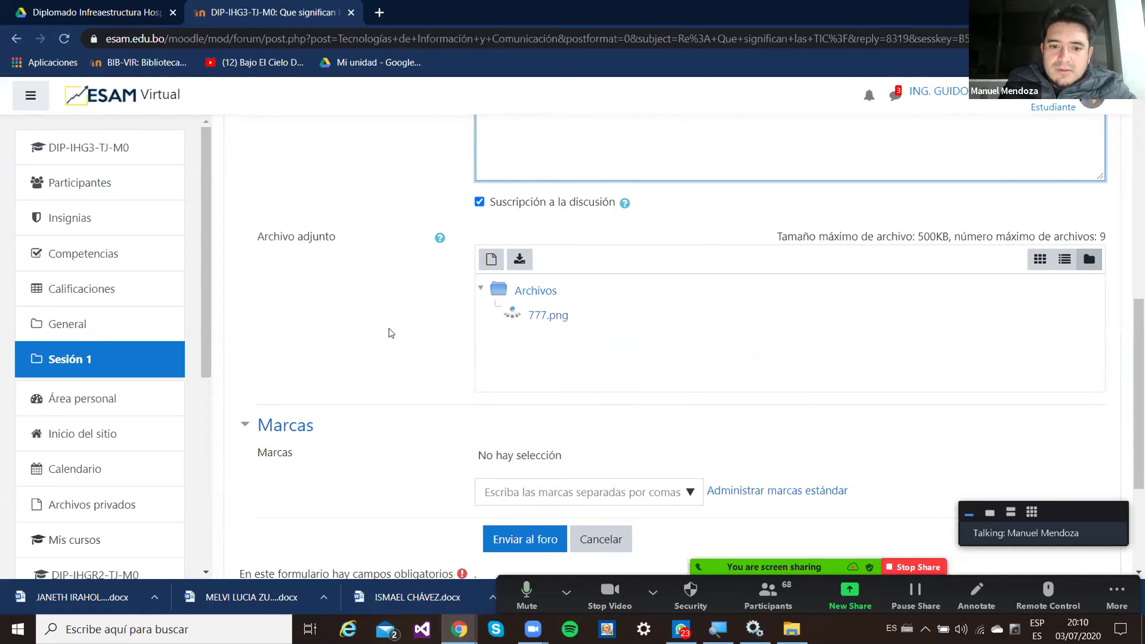
Post the reply 'Tecnologías de Información y Comunicación' with its attachment via Enviar al foro
{"action": "scroll", "coordinate": [388, 328], "scroll_direction": "down", "scroll_amount": 1}
{"action": "scroll", "coordinate": [411, 334], "scroll_direction": "up", "scroll_amount": 6}
{"action": "left_click", "coordinate": [715, 259]}
{"action": "left_click_drag", "start_coordinate": [715, 259], "coordinate": [481, 265]}
{"action": "scroll", "coordinate": [543, 406], "scroll_direction": "down", "scroll_amount": 4}
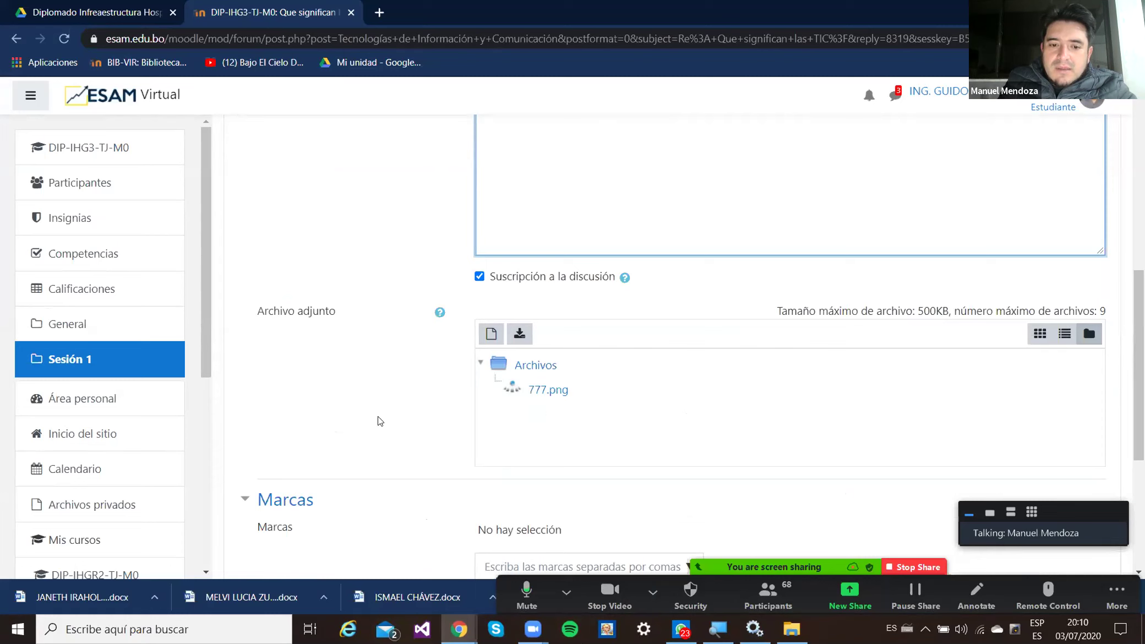
{"action": "scroll", "coordinate": [385, 417], "scroll_direction": "down", "scroll_amount": 5}
{"action": "left_click", "coordinate": [517, 334]}
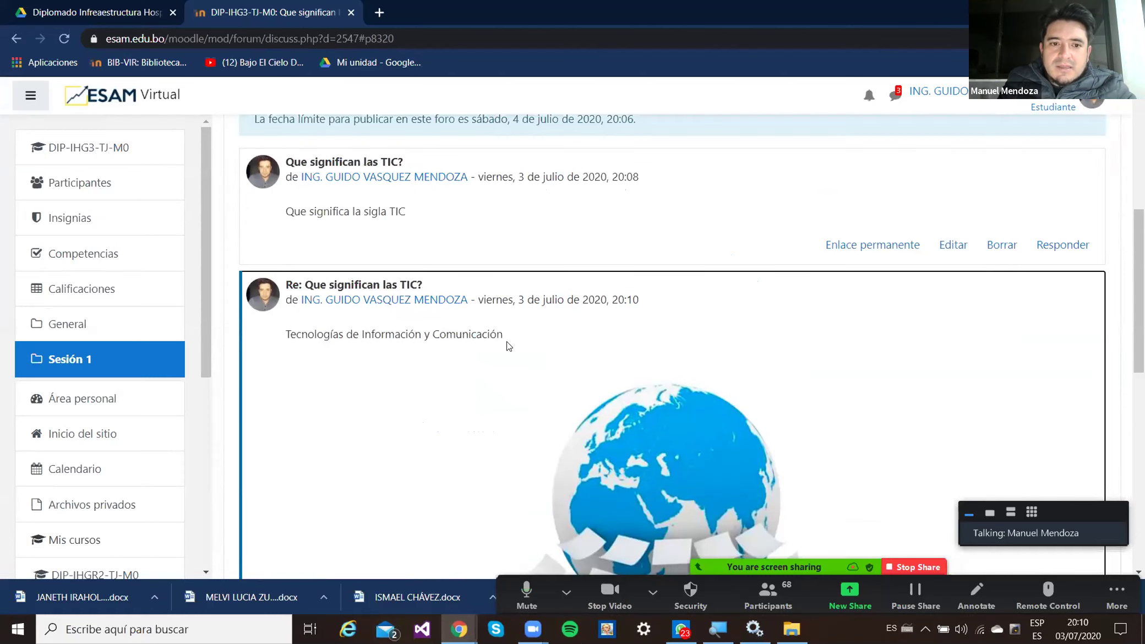
Scroll through the thread to review the posted reply and its globe image
{"action": "triple_click", "coordinate": [307, 336]}
{"action": "scroll", "coordinate": [488, 378], "scroll_direction": "down", "scroll_amount": 8}
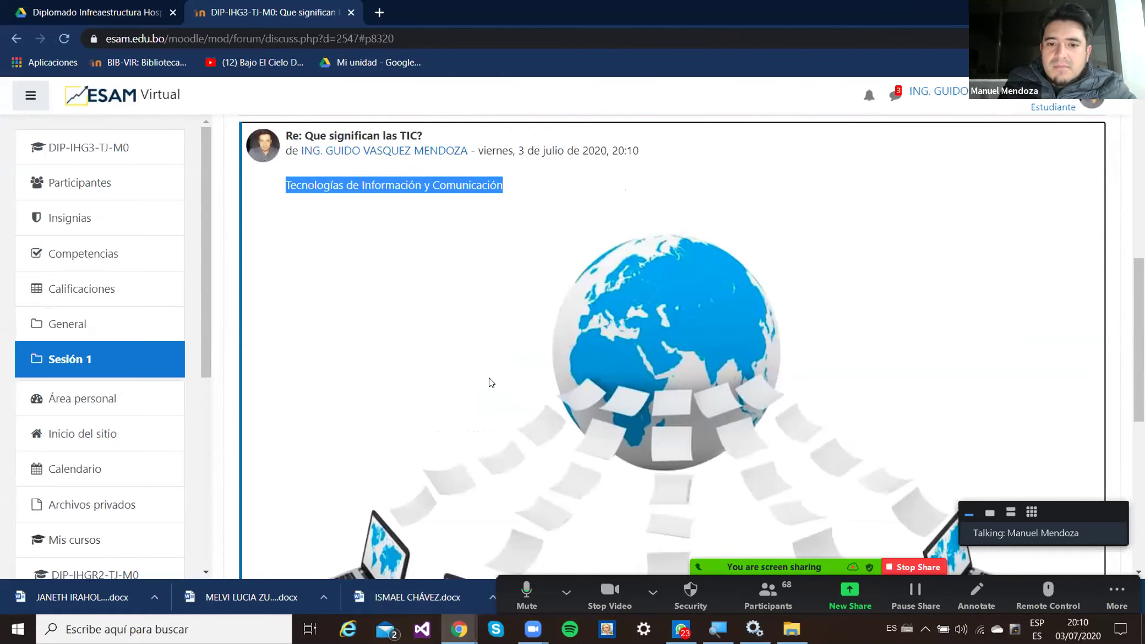
{"action": "scroll", "coordinate": [555, 381], "scroll_direction": "up", "scroll_amount": 3}
{"action": "scroll", "coordinate": [555, 382], "scroll_direction": "up", "scroll_amount": 6}
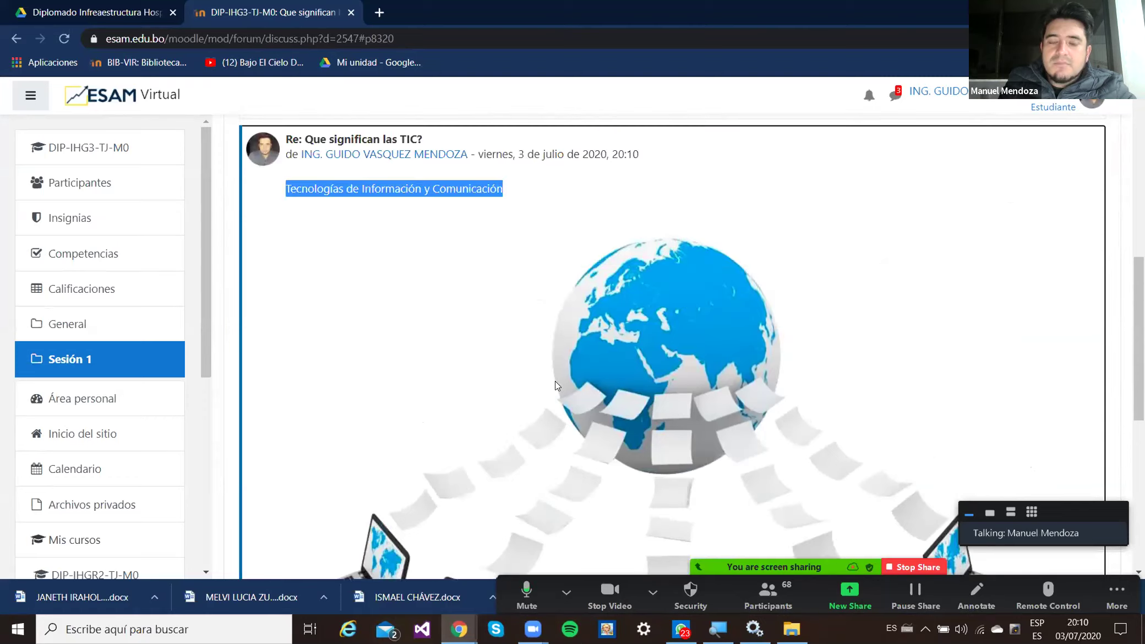
{"action": "scroll", "coordinate": [555, 382], "scroll_direction": "down", "scroll_amount": 1}
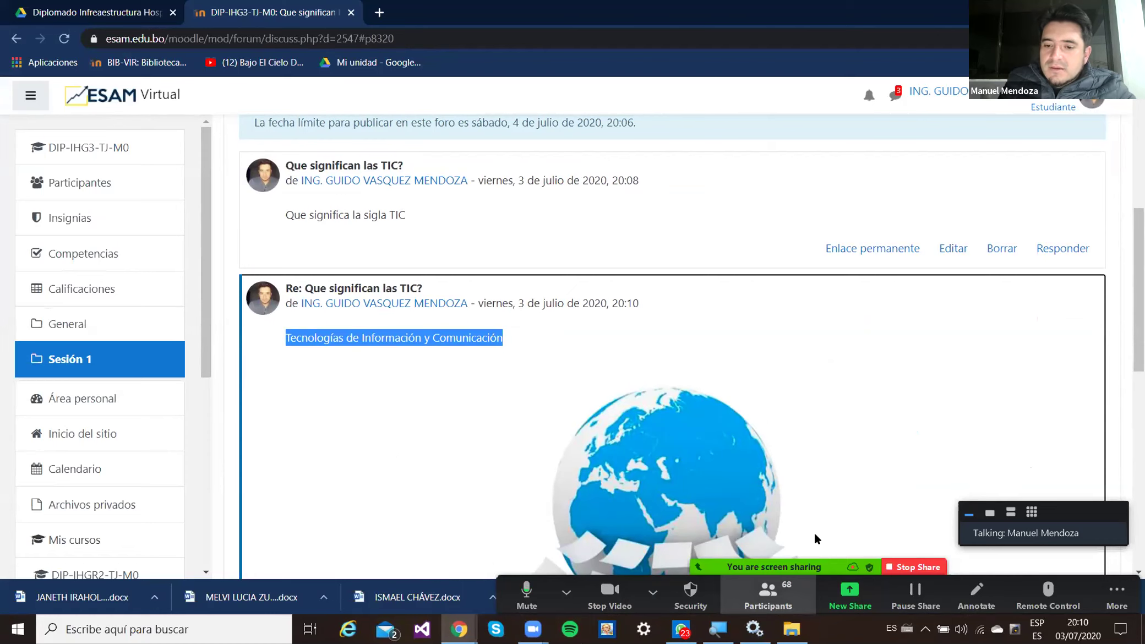
{"action": "key", "text": "alt+u"}
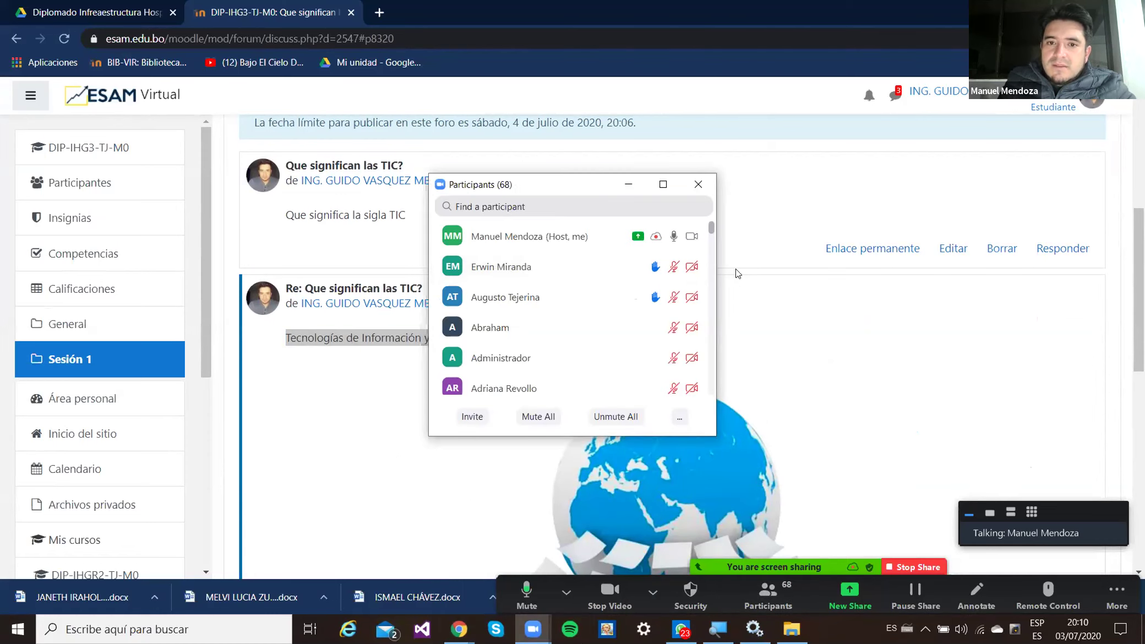
{"action": "key", "text": "alt+u"}
{"action": "scroll", "coordinate": [248, 374], "scroll_direction": "down", "scroll_amount": 4}
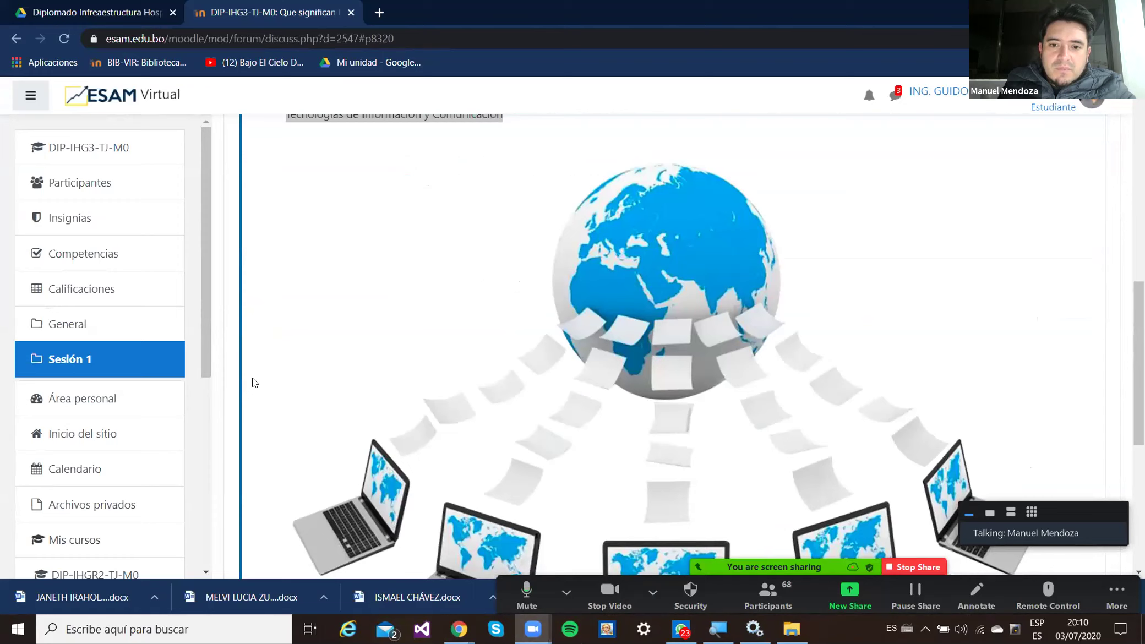
{"action": "scroll", "coordinate": [252, 378], "scroll_direction": "down", "scroll_amount": 6}
{"action": "scroll", "coordinate": [252, 378], "scroll_direction": "up", "scroll_amount": 13}
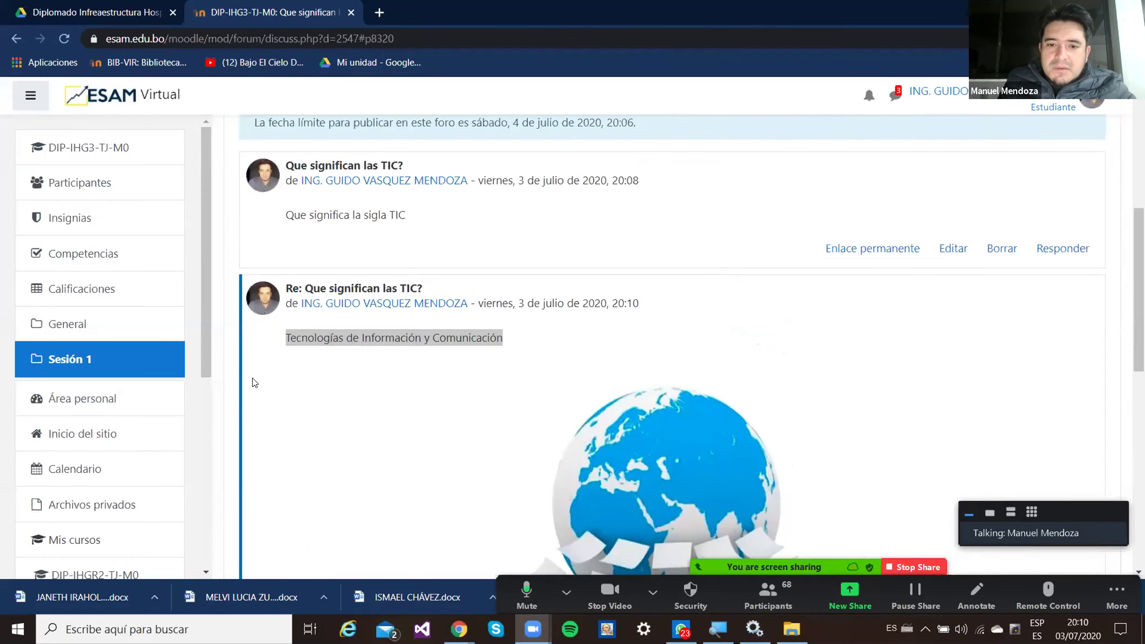
{"action": "scroll", "coordinate": [253, 378], "scroll_direction": "up", "scroll_amount": 3}
{"action": "scroll", "coordinate": [255, 381], "scroll_direction": "down", "scroll_amount": 7}
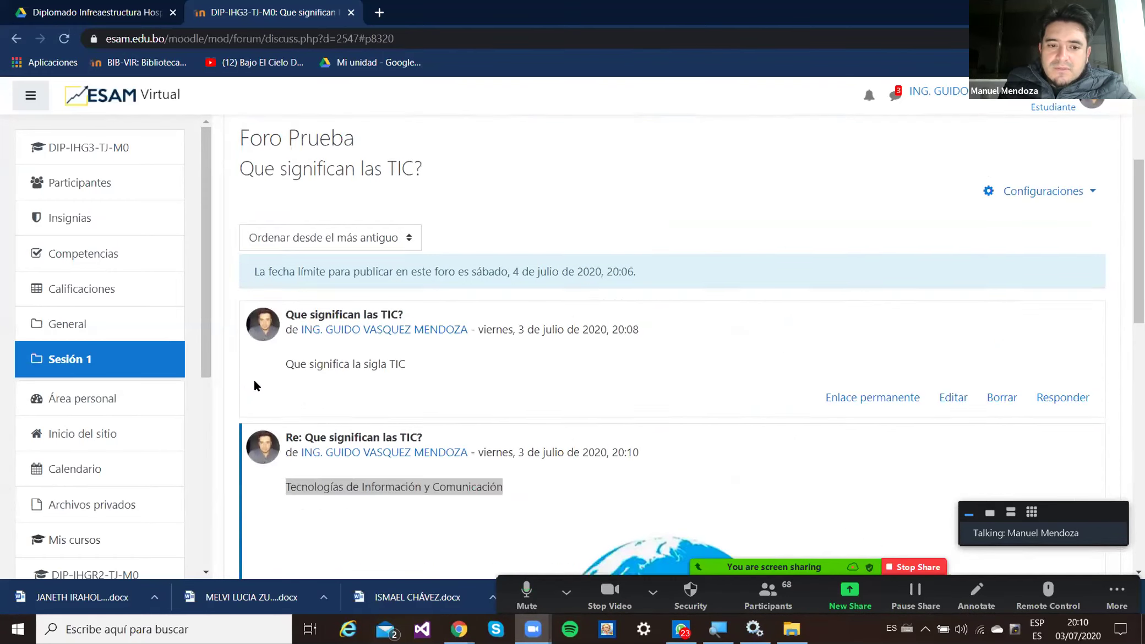
{"action": "scroll", "coordinate": [256, 383], "scroll_direction": "up", "scroll_amount": 3}
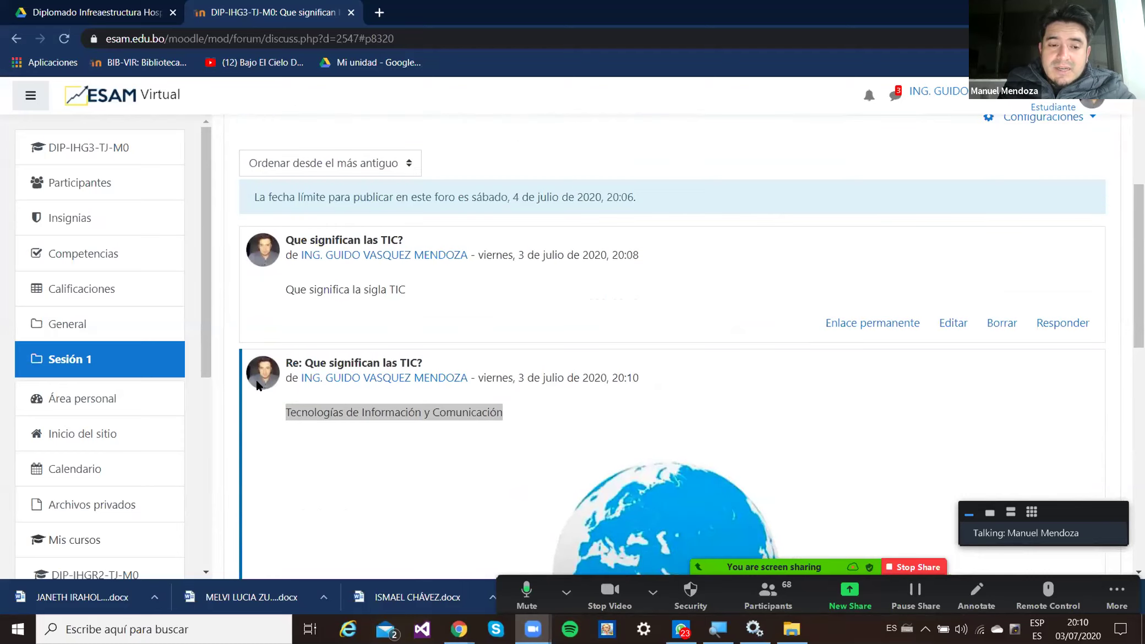
{"action": "scroll", "coordinate": [257, 383], "scroll_direction": "down", "scroll_amount": 4}
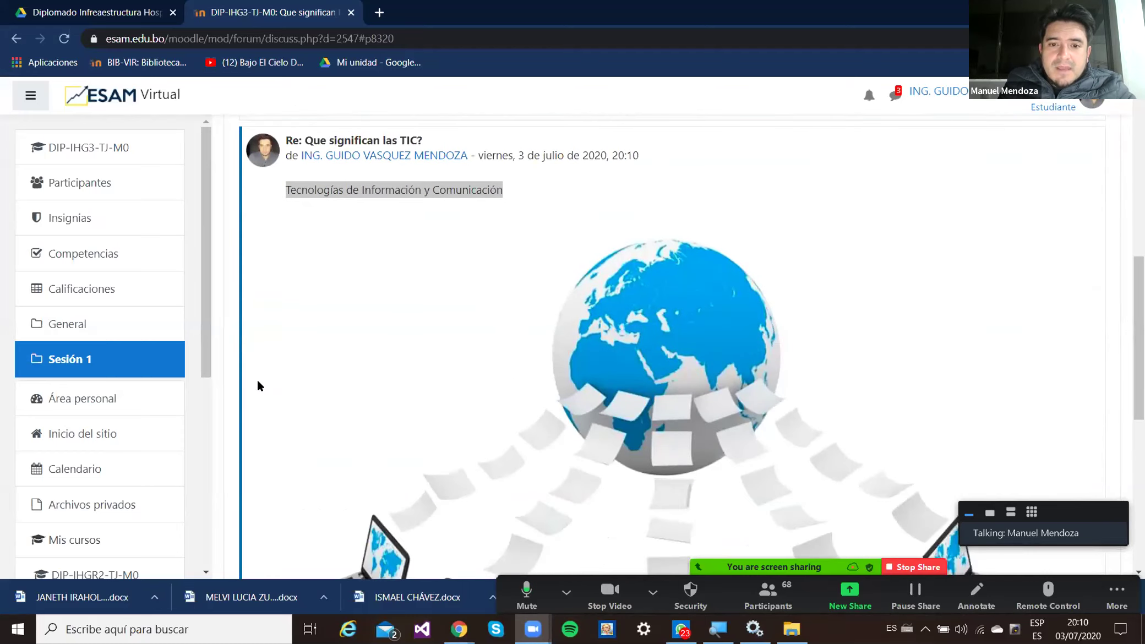
{"action": "scroll", "coordinate": [258, 384], "scroll_direction": "up", "scroll_amount": 4}
{"action": "scroll", "coordinate": [260, 385], "scroll_direction": "up", "scroll_amount": 5}
{"action": "scroll", "coordinate": [543, 414], "scroll_direction": "down", "scroll_amount": 5}
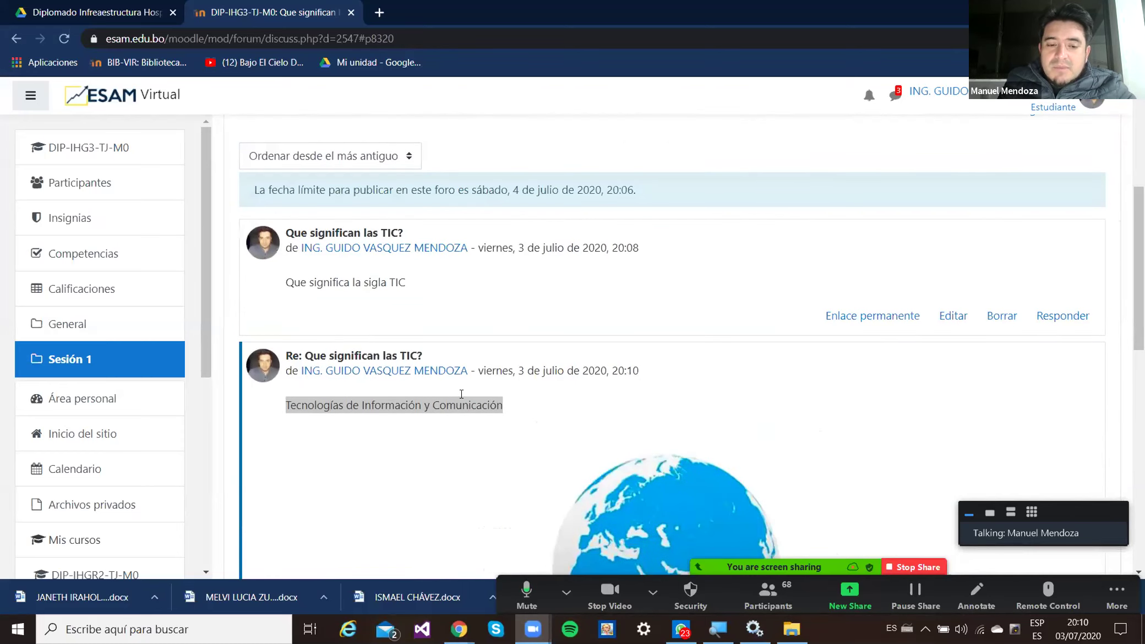
{"action": "scroll", "coordinate": [515, 436], "scroll_direction": "up", "scroll_amount": 5}
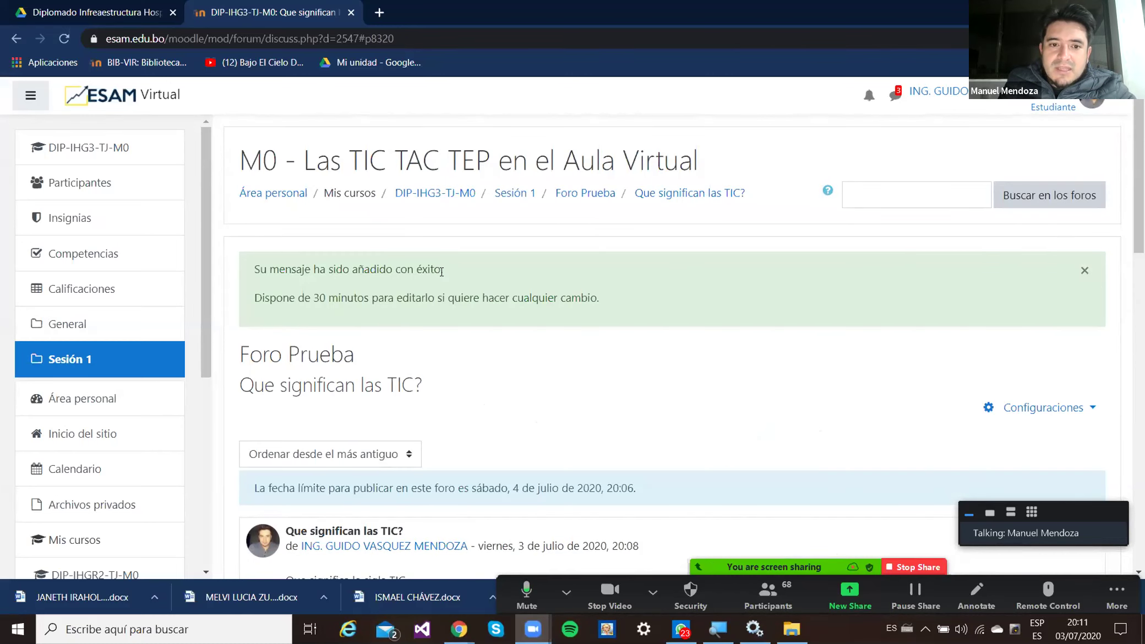
Highlight the success notice, the 30-minute editing notice and the posted reply text
{"action": "triple_click", "coordinate": [249, 263]}
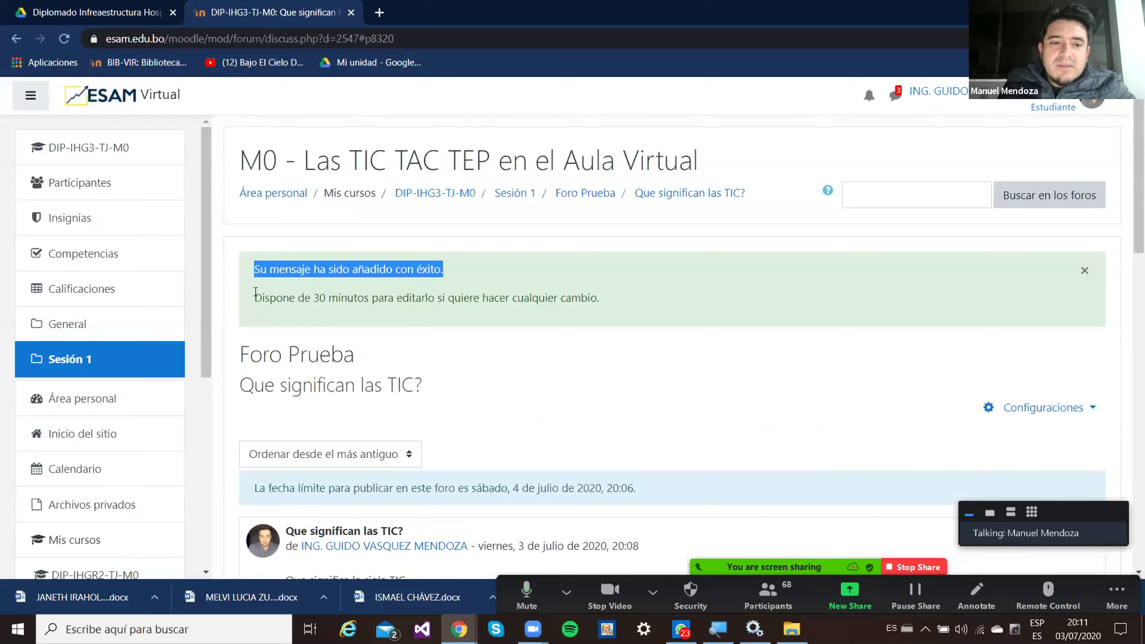
{"action": "left_click_drag", "start_coordinate": [255, 292], "coordinate": [620, 311]}
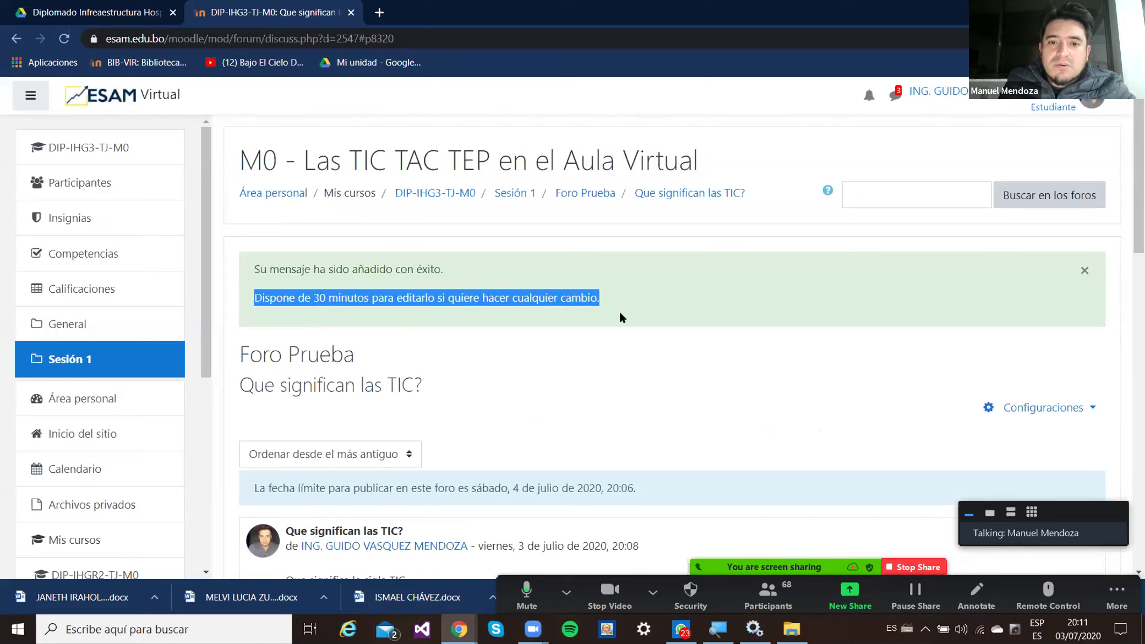
{"action": "scroll", "coordinate": [345, 458], "scroll_direction": "down", "scroll_amount": 8}
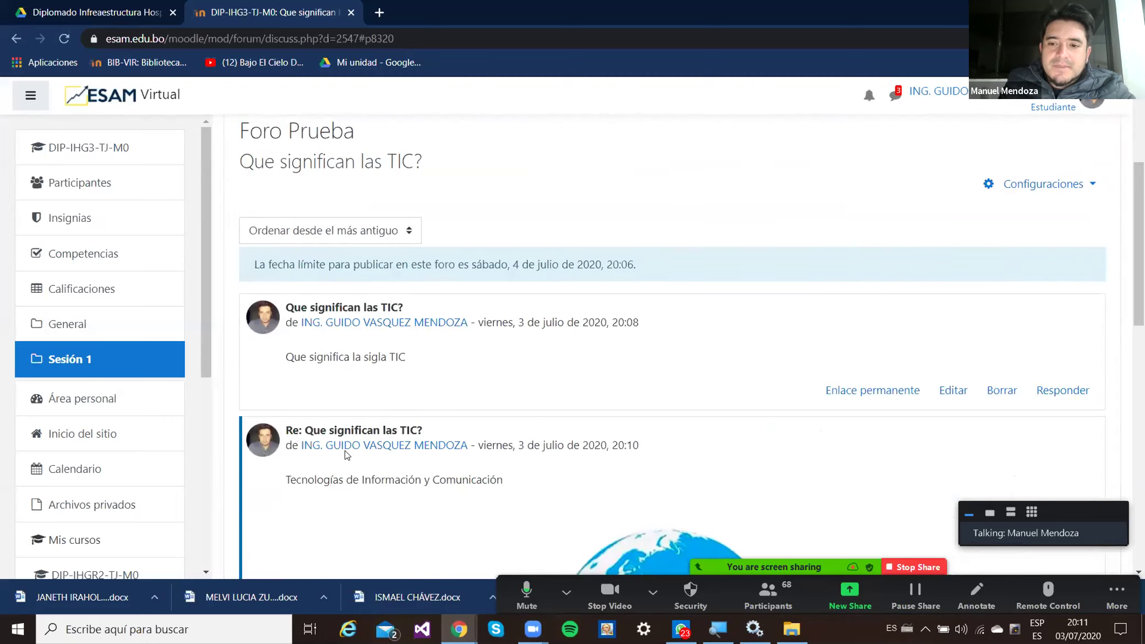
{"action": "scroll", "coordinate": [453, 433], "scroll_direction": "down", "scroll_amount": 10}
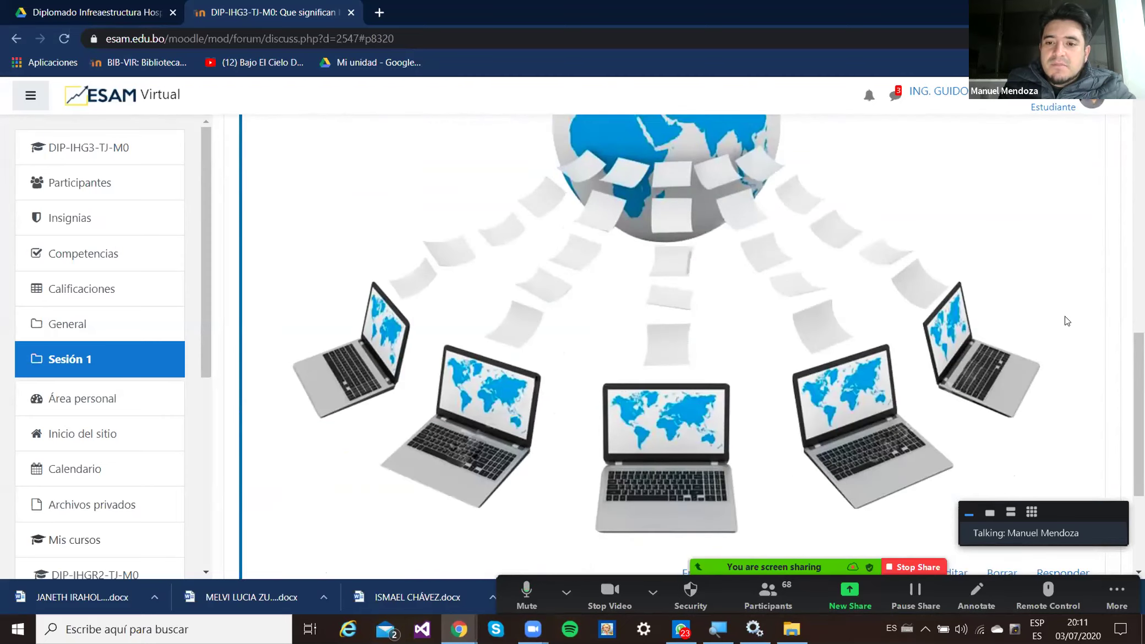
{"action": "scroll", "coordinate": [464, 356], "scroll_direction": "up", "scroll_amount": 10}
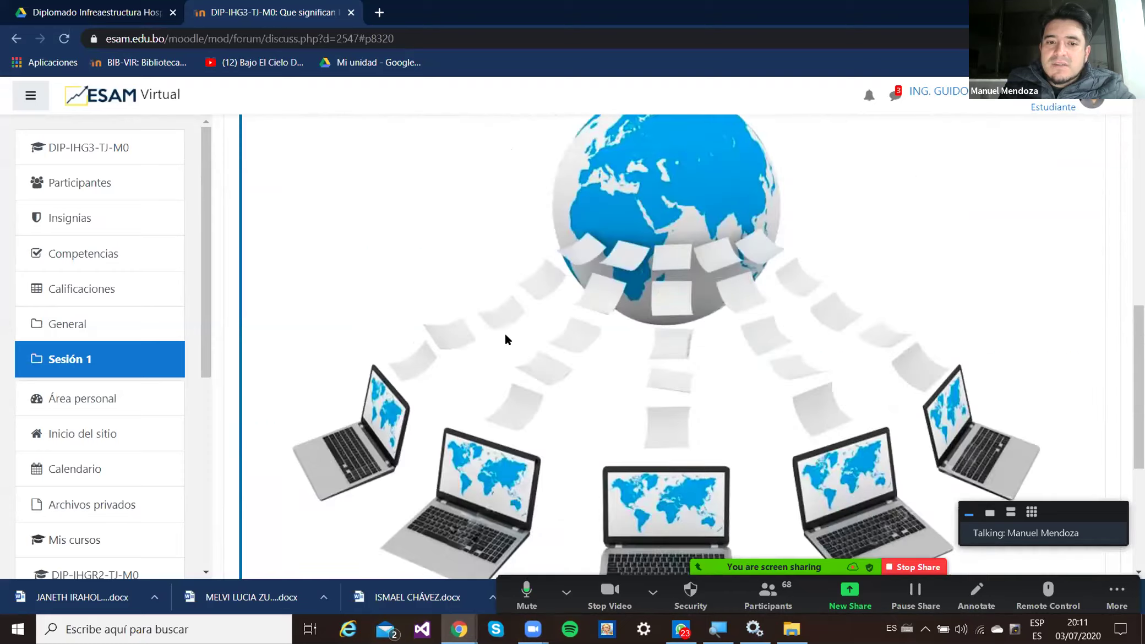
{"action": "left_click_drag", "start_coordinate": [275, 330], "coordinate": [400, 404]}
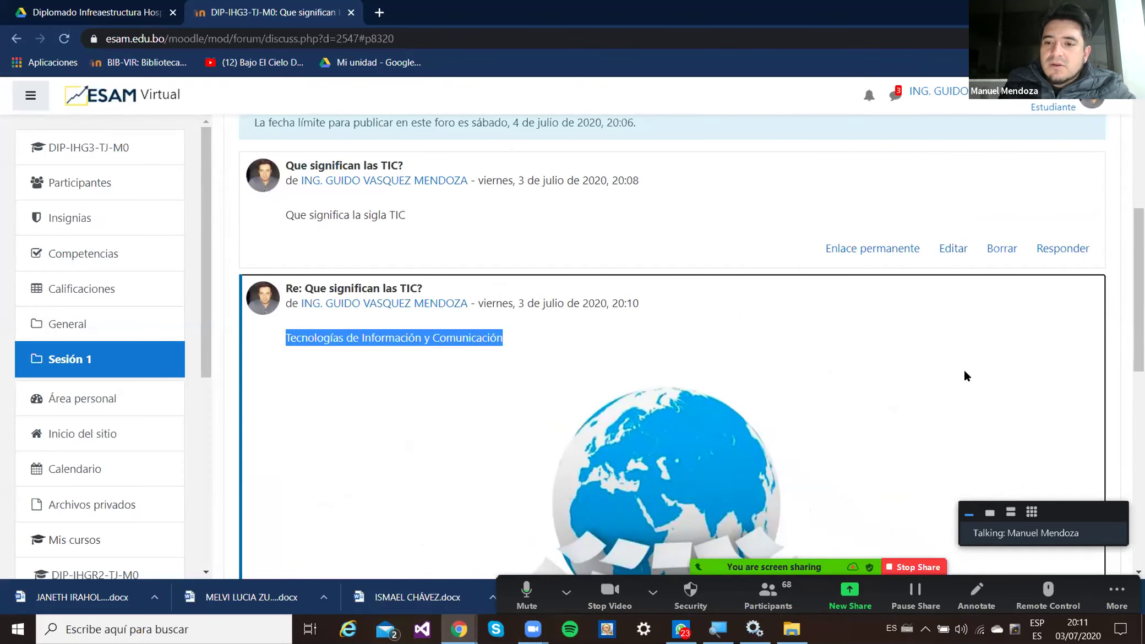
{"action": "scroll", "coordinate": [963, 371], "scroll_direction": "down", "scroll_amount": 8}
Look over the posted reply's edit form unchanged, then return to the DIP-IHG3-TJ-M0 course page
{"action": "left_click", "coordinate": [953, 359]}
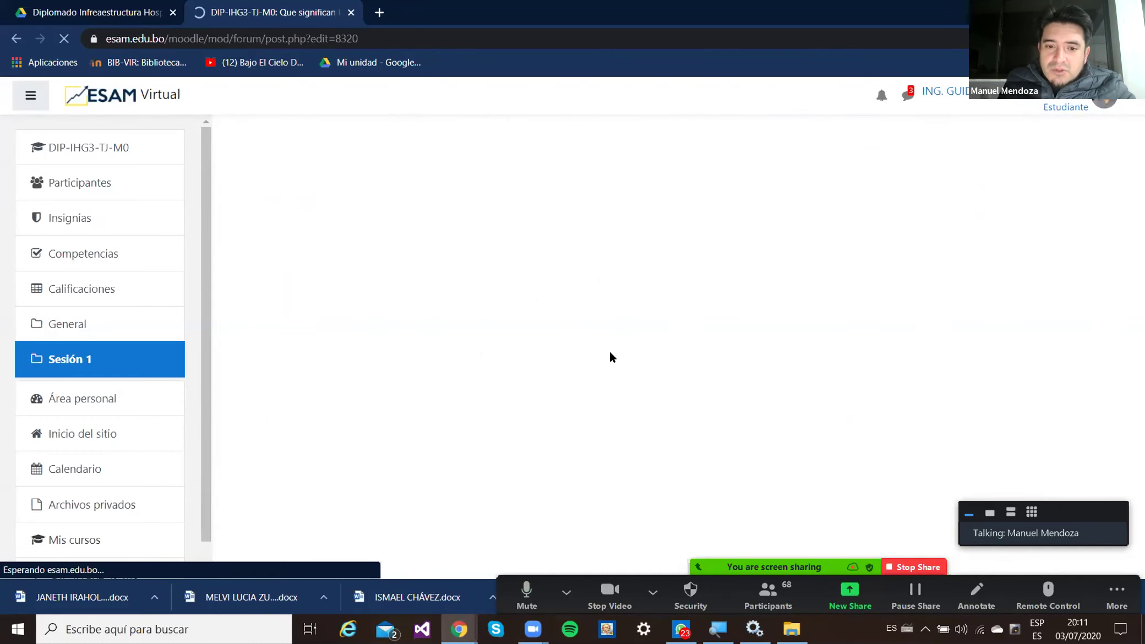
{"action": "scroll", "coordinate": [405, 429], "scroll_direction": "down", "scroll_amount": 2}
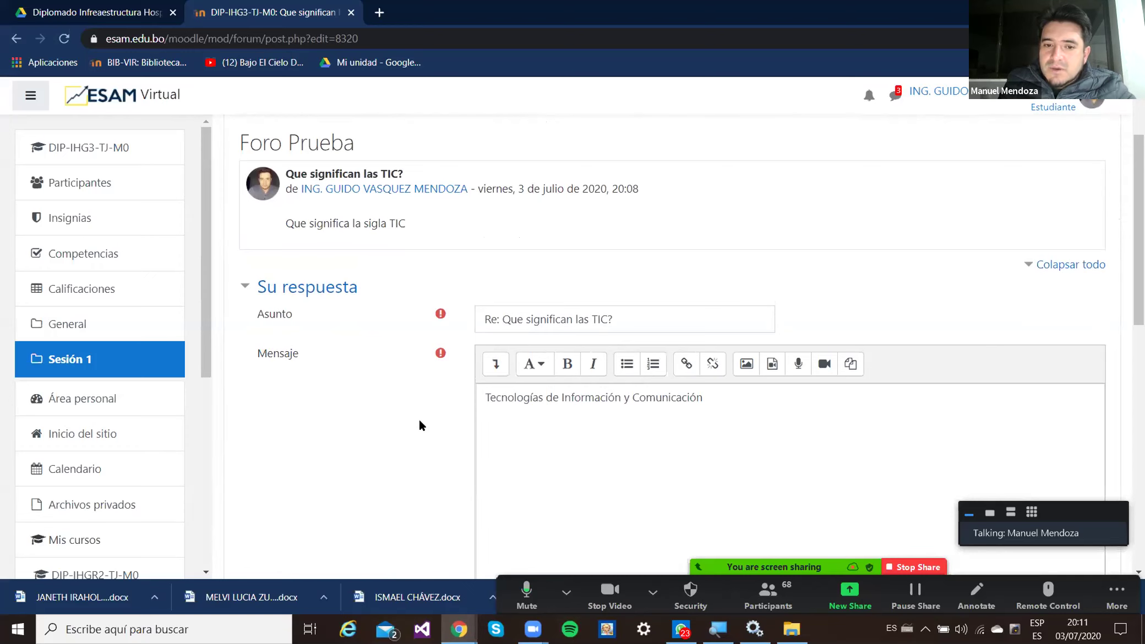
{"action": "scroll", "coordinate": [420, 425], "scroll_direction": "down", "scroll_amount": 10}
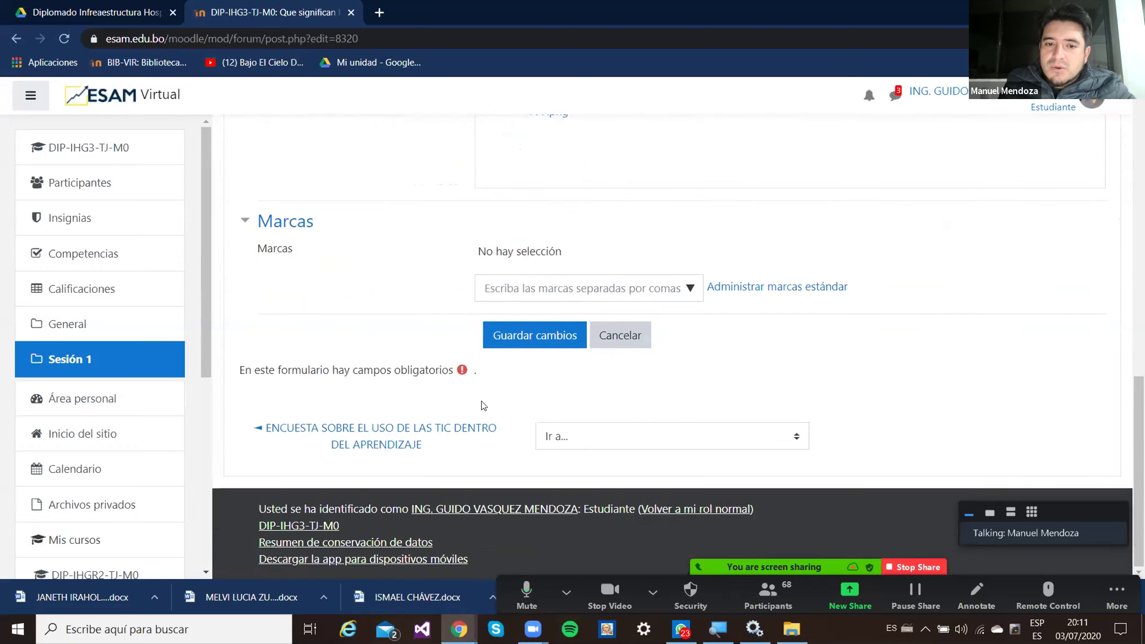
{"action": "scroll", "coordinate": [464, 400], "scroll_direction": "up", "scroll_amount": 8}
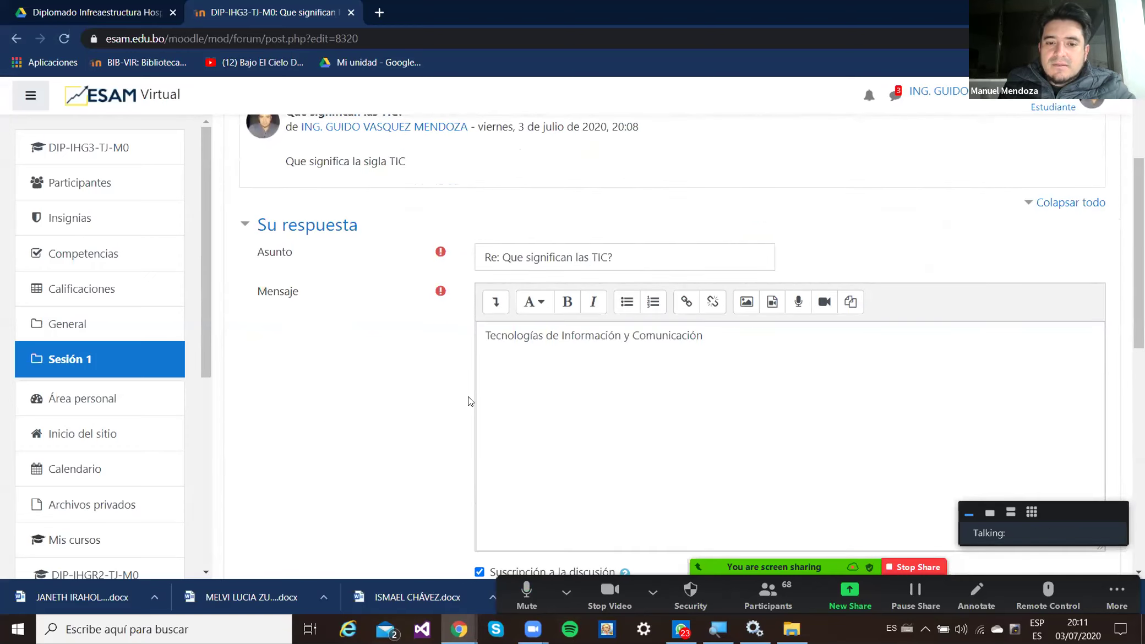
{"action": "scroll", "coordinate": [468, 397], "scroll_direction": "down", "scroll_amount": 10}
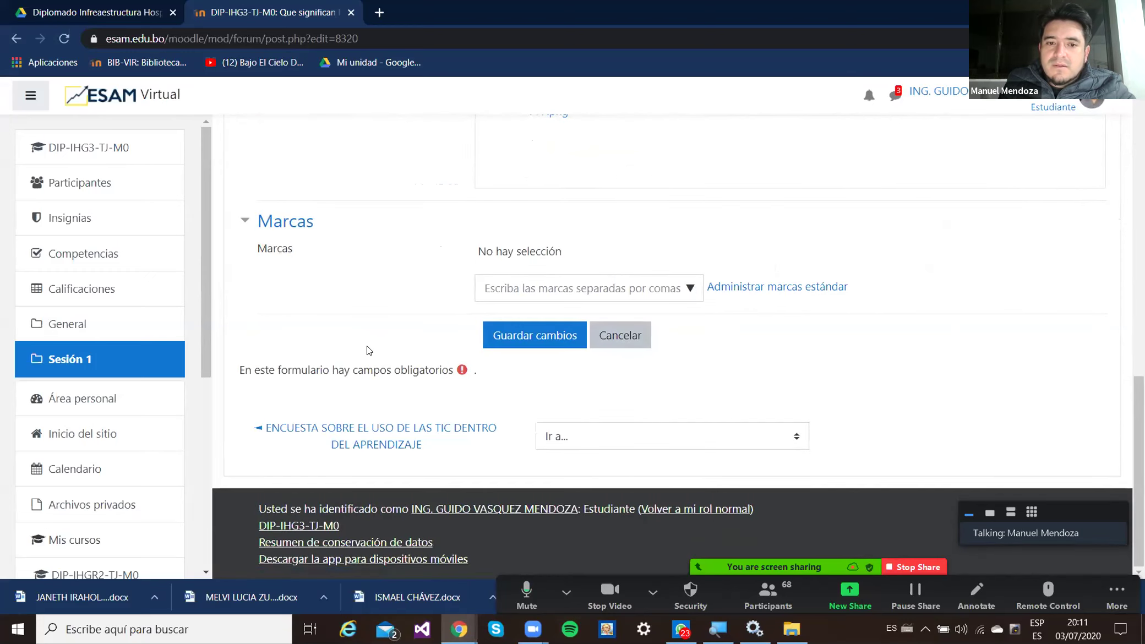
{"action": "scroll", "coordinate": [364, 344], "scroll_direction": "up", "scroll_amount": 15}
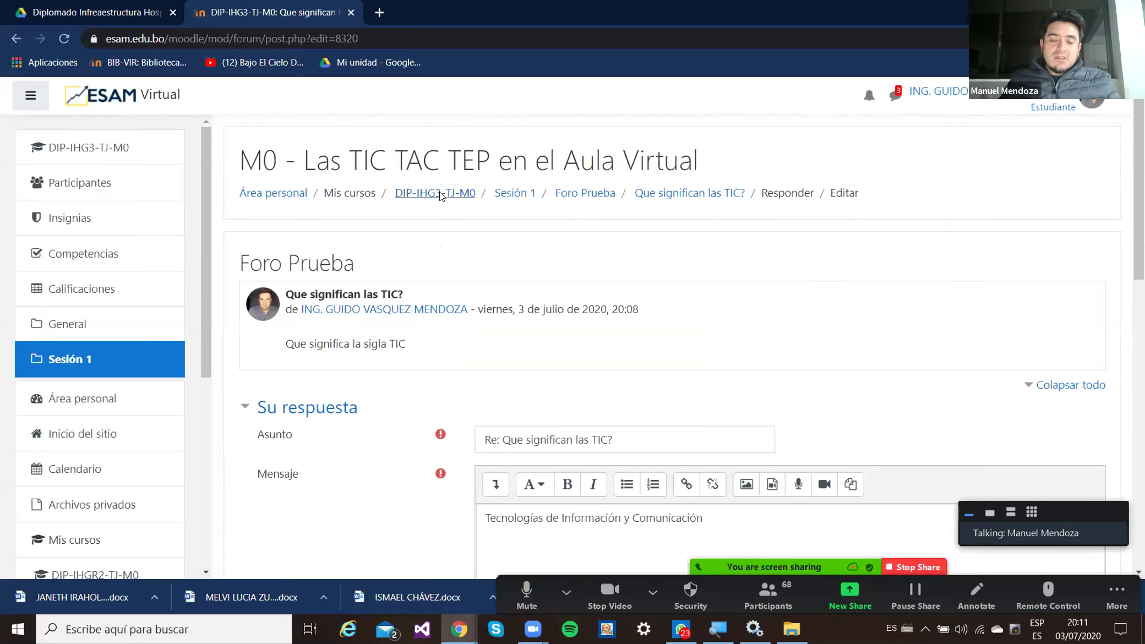
{"action": "scroll", "coordinate": [388, 368], "scroll_direction": "down", "scroll_amount": 12}
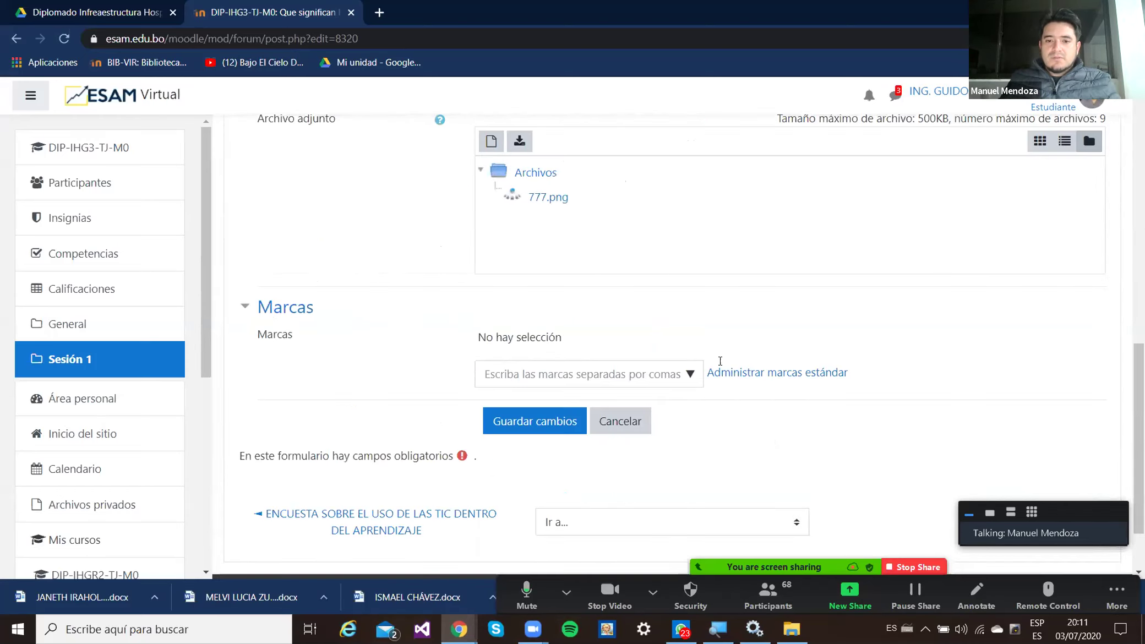
{"action": "scroll", "coordinate": [415, 284], "scroll_direction": "up", "scroll_amount": 7}
{"action": "scroll", "coordinate": [415, 285], "scroll_direction": "up", "scroll_amount": 3}
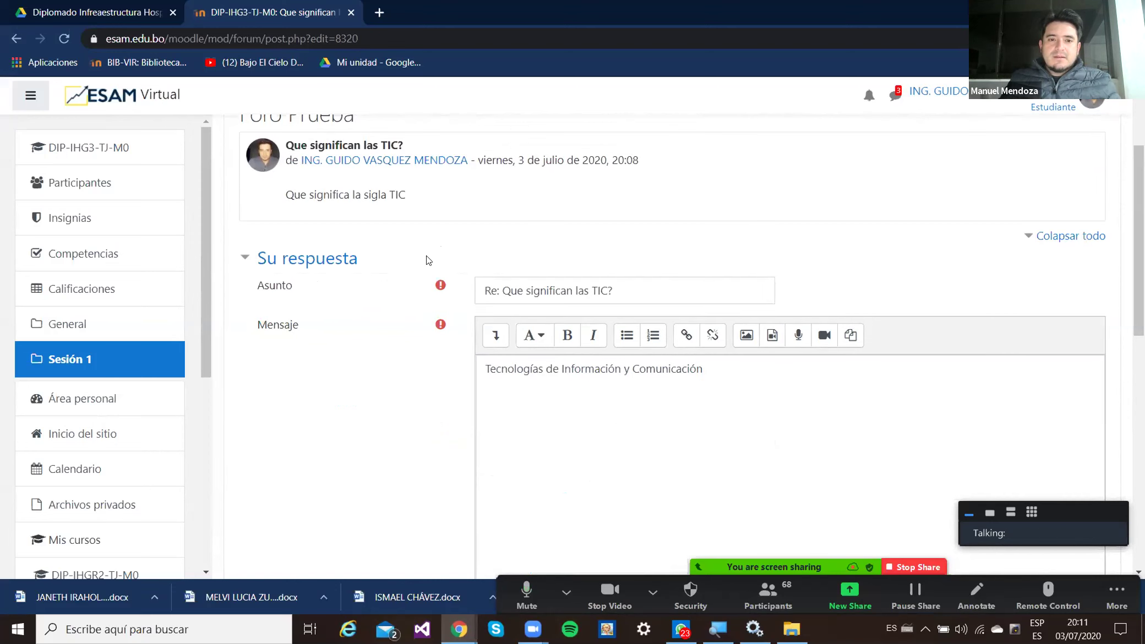
{"action": "scroll", "coordinate": [427, 256], "scroll_direction": "up", "scroll_amount": 3}
{"action": "left_click", "coordinate": [423, 193]}
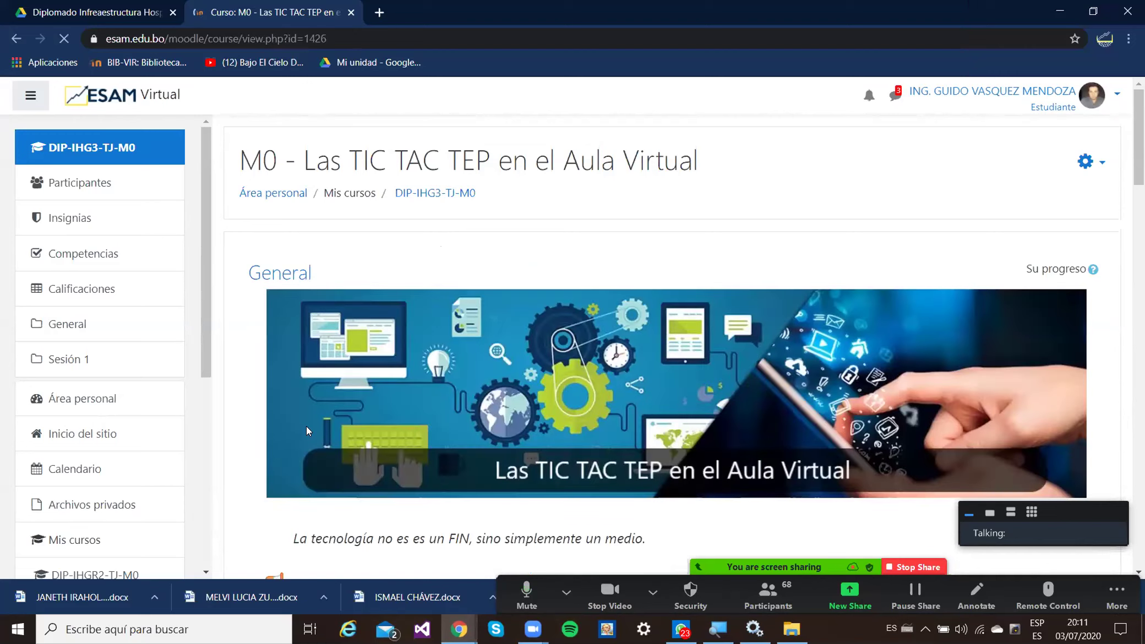
Open the Zoom meeting group chat and dismiss it to return to the course
{"action": "scroll", "coordinate": [386, 444], "scroll_direction": "down", "scroll_amount": 7}
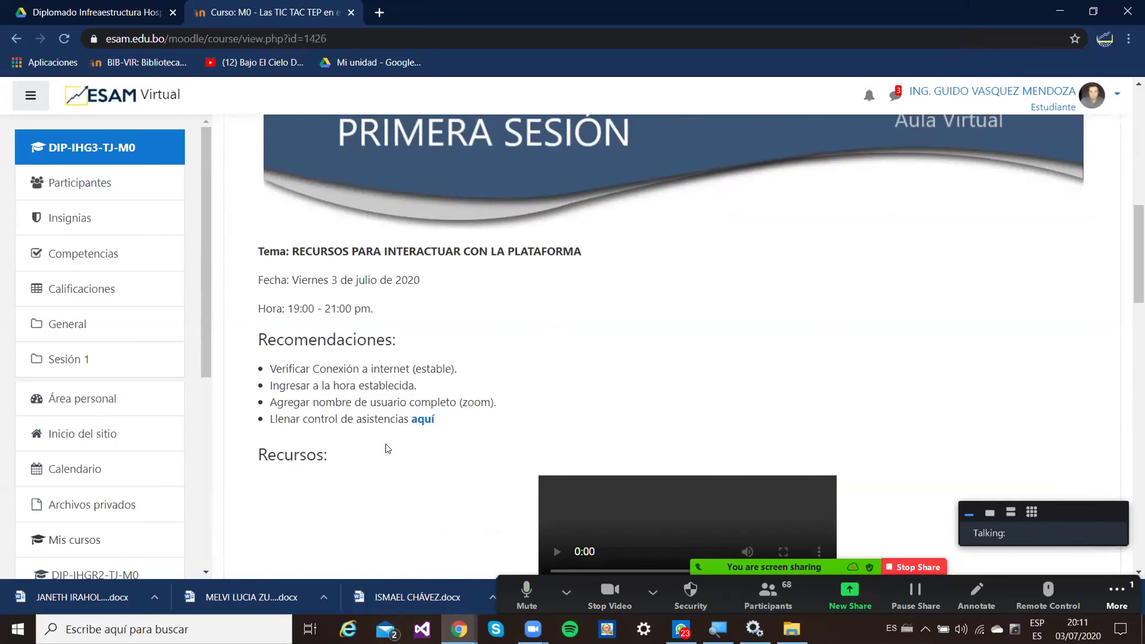
{"action": "left_click", "coordinate": [1117, 595]}
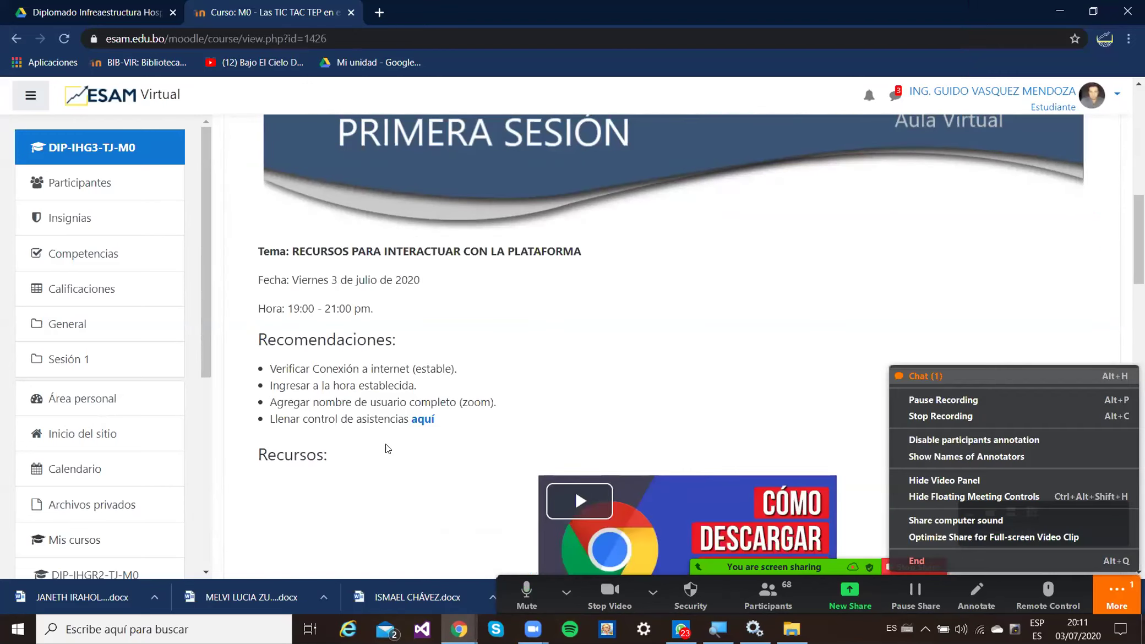
{"action": "key", "text": "alt+h"}
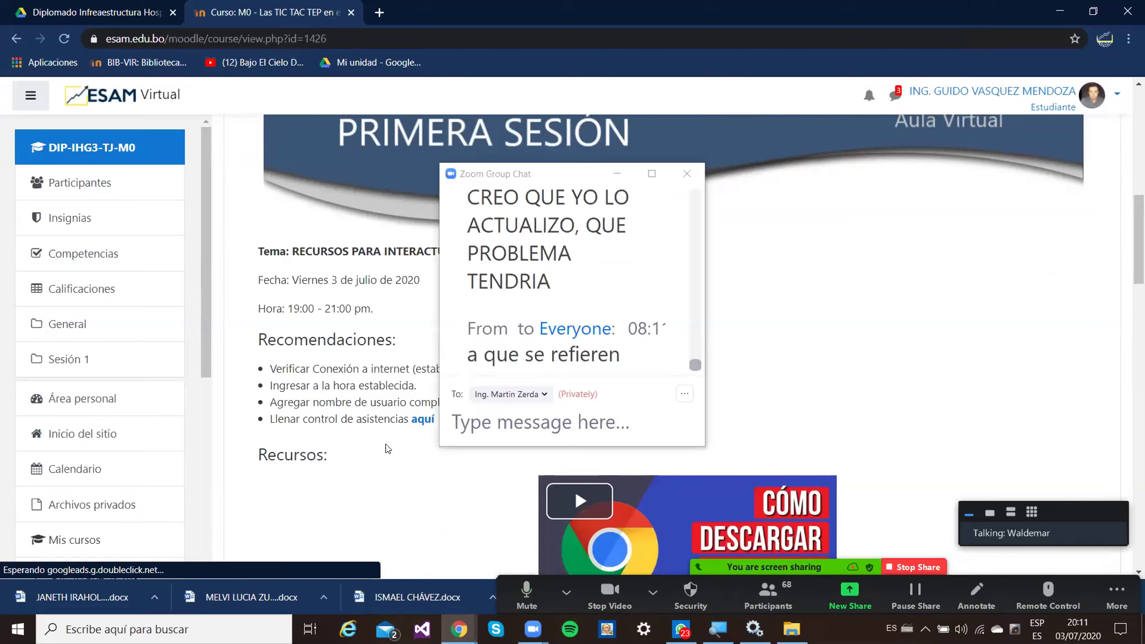
{"action": "left_click", "coordinate": [400, 422]}
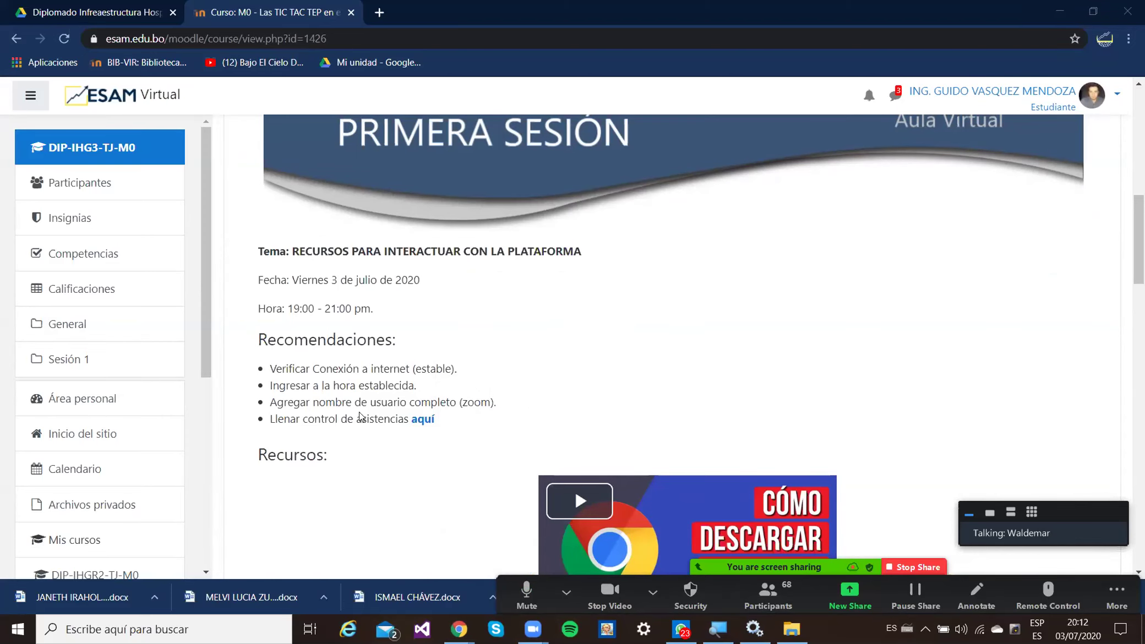
Leave student view with 'Volver a mi rol normal' from the user menu
{"action": "scroll", "coordinate": [359, 417], "scroll_direction": "down", "scroll_amount": 12}
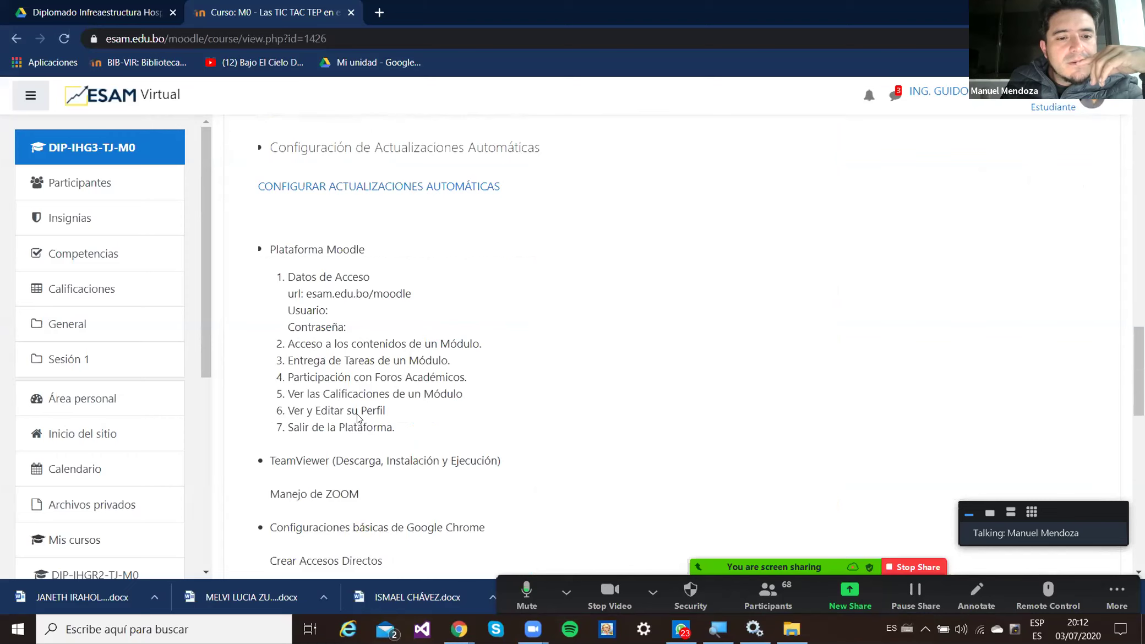
{"action": "scroll", "coordinate": [352, 416], "scroll_direction": "down", "scroll_amount": 10}
{"action": "scroll", "coordinate": [345, 417], "scroll_direction": "down", "scroll_amount": 2}
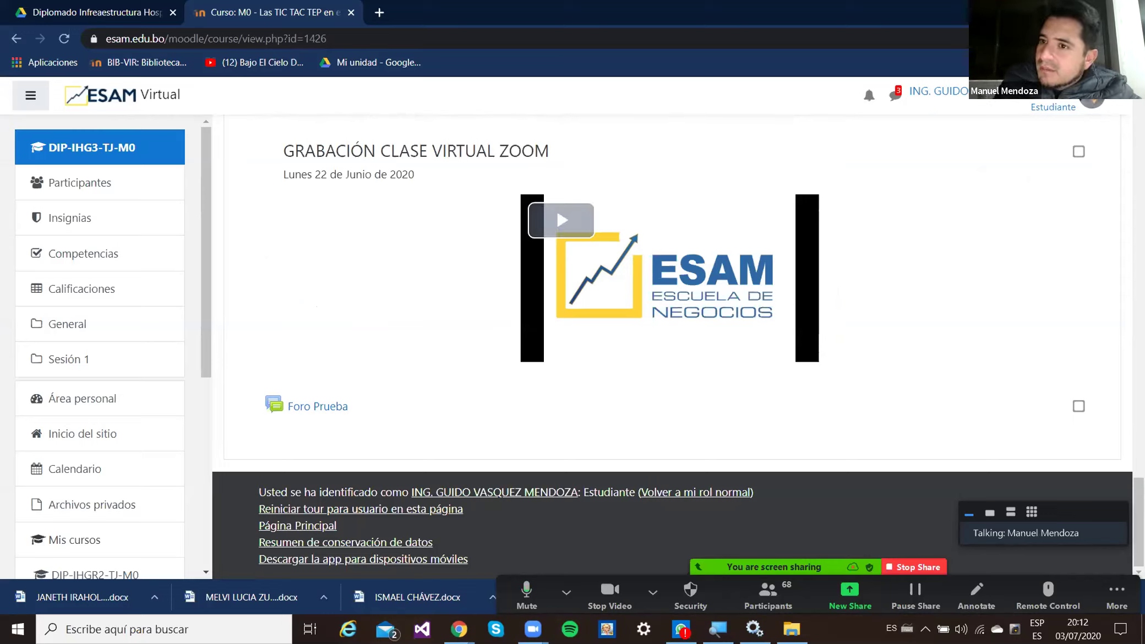
{"action": "left_click", "coordinate": [1115, 94]}
{"action": "left_click", "coordinate": [1049, 182]}
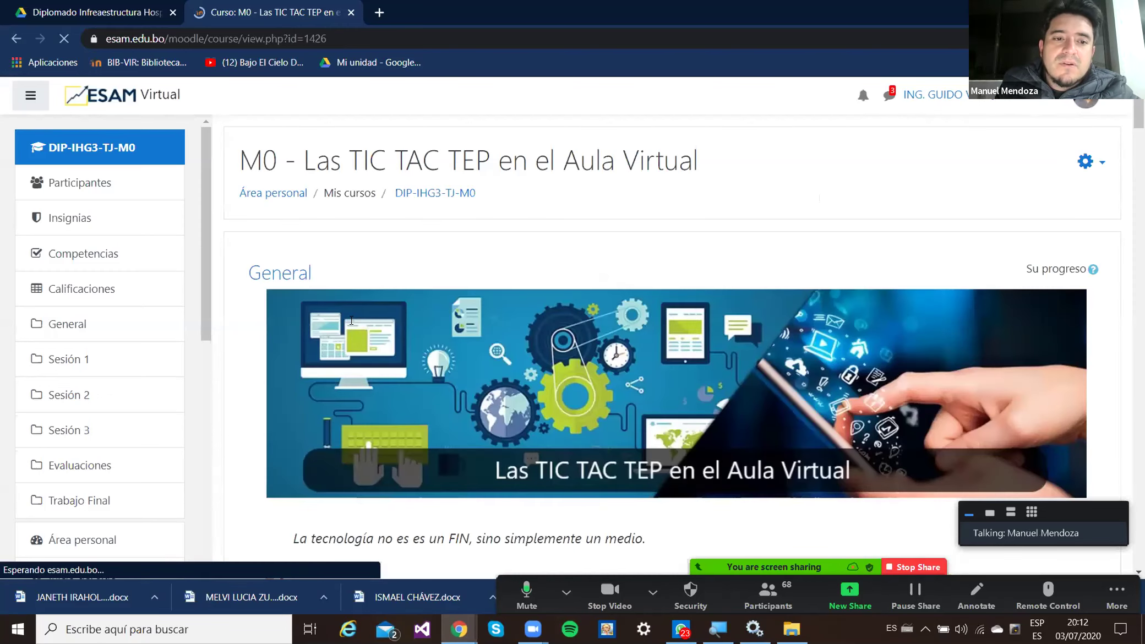
Reload the M0 course page using the reload button, the address bar and F5
{"action": "scroll", "coordinate": [352, 321], "scroll_direction": "down", "scroll_amount": 10}
{"action": "scroll", "coordinate": [347, 273], "scroll_direction": "down", "scroll_amount": 15}
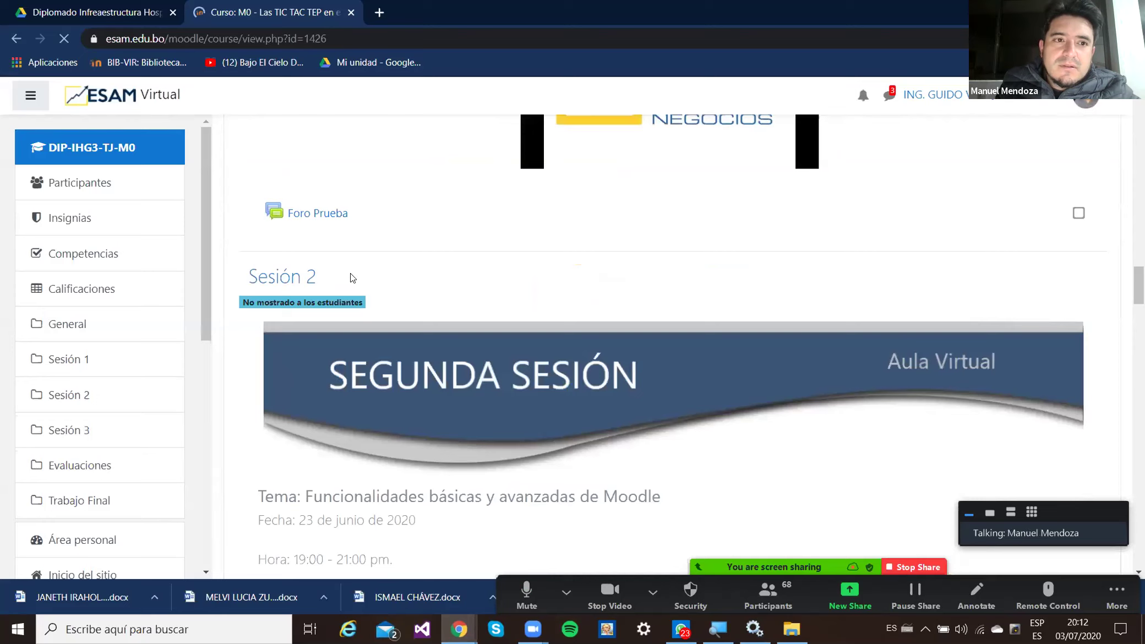
{"action": "scroll", "coordinate": [350, 274], "scroll_direction": "up", "scroll_amount": 4}
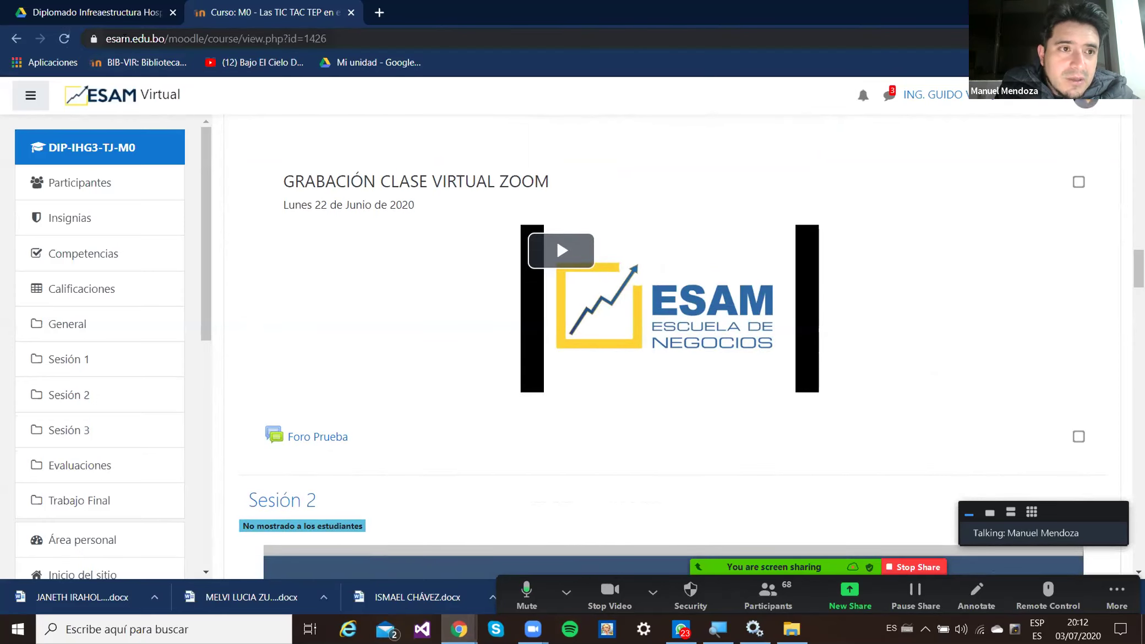
{"action": "left_click", "coordinate": [186, 42]}
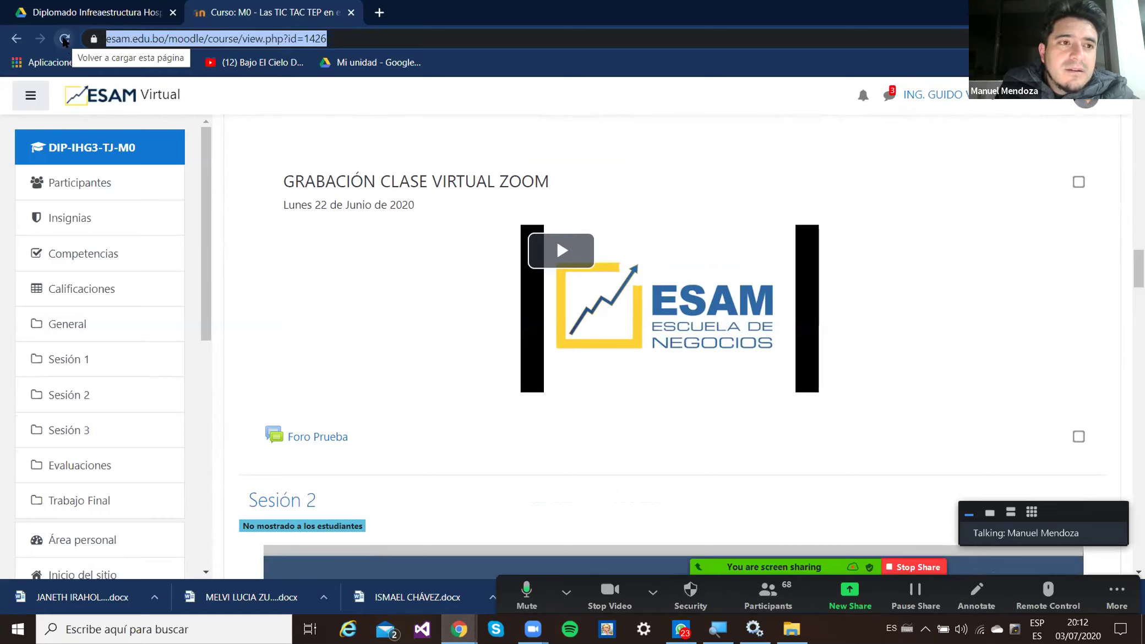
{"action": "left_click", "coordinate": [65, 40]}
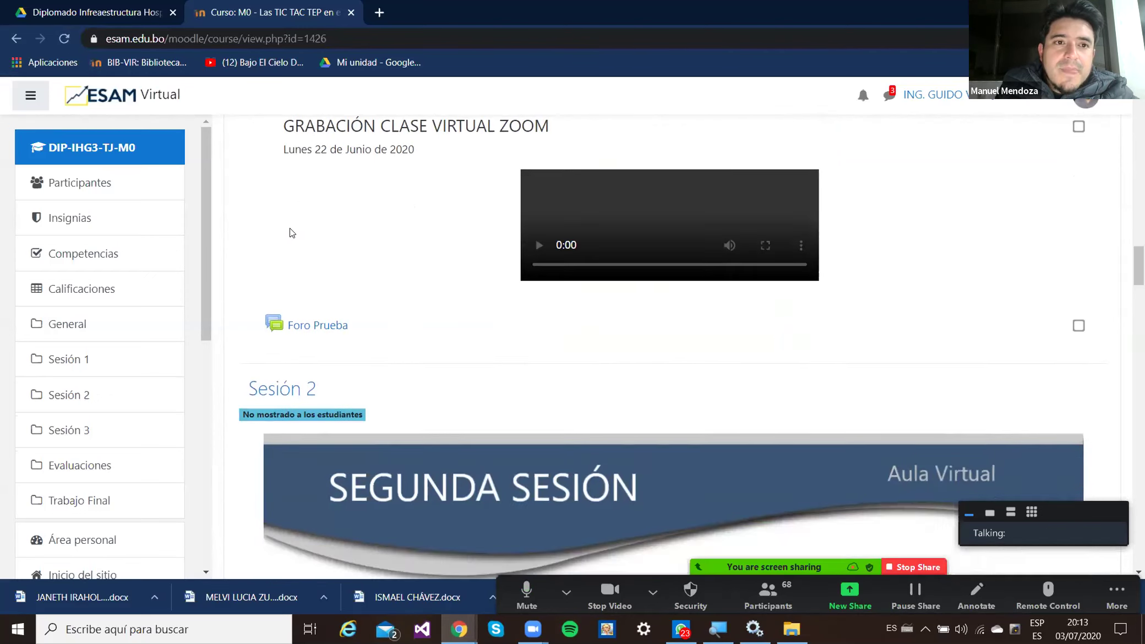
{"action": "left_click", "coordinate": [333, 37]}
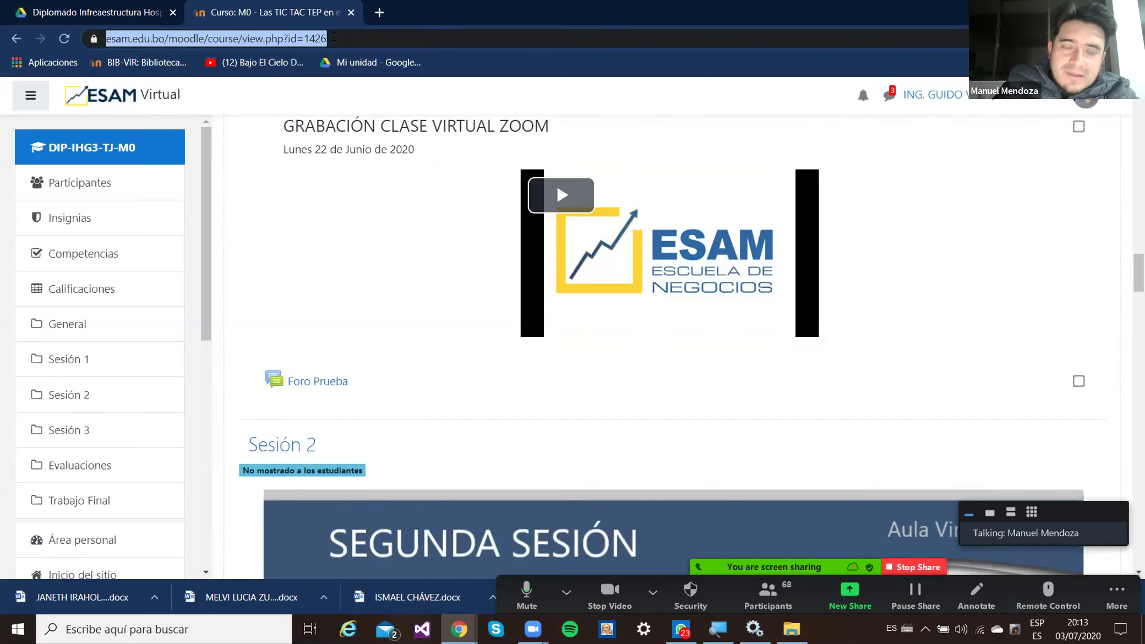
{"action": "key", "text": "Return"}
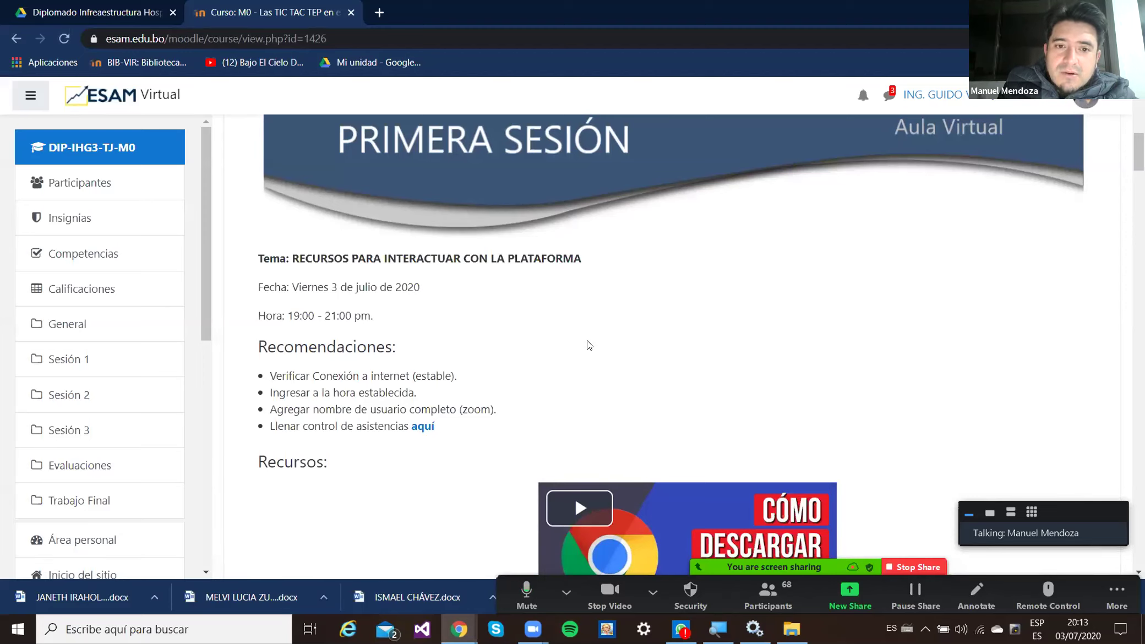
{"action": "scroll", "coordinate": [587, 345], "scroll_direction": "up", "scroll_amount": 4}
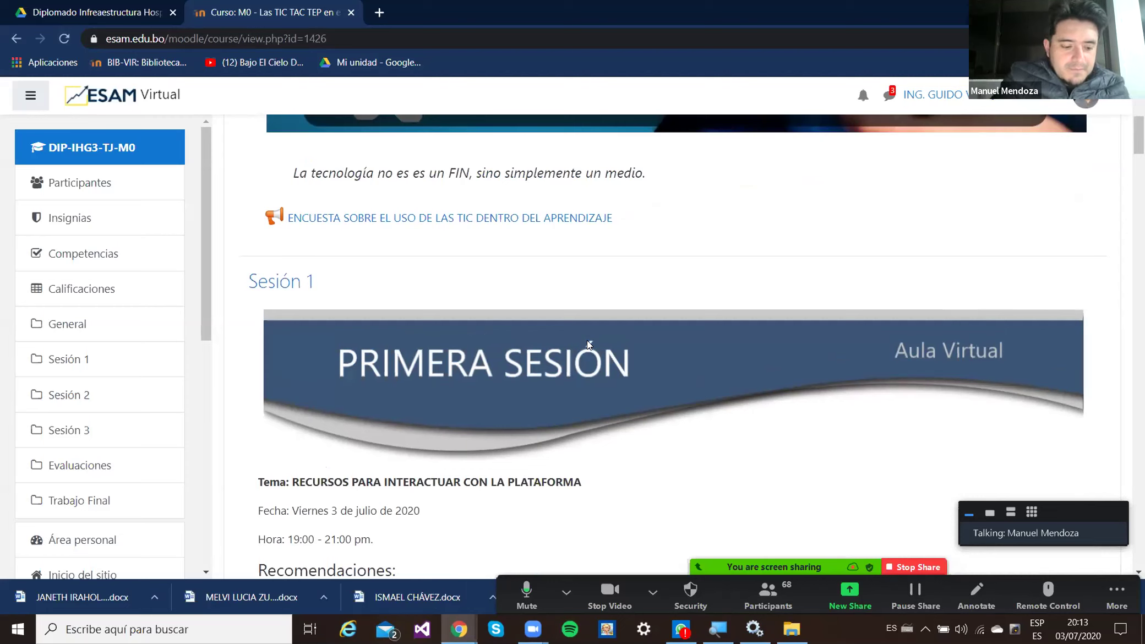
{"action": "key", "text": "F5"}
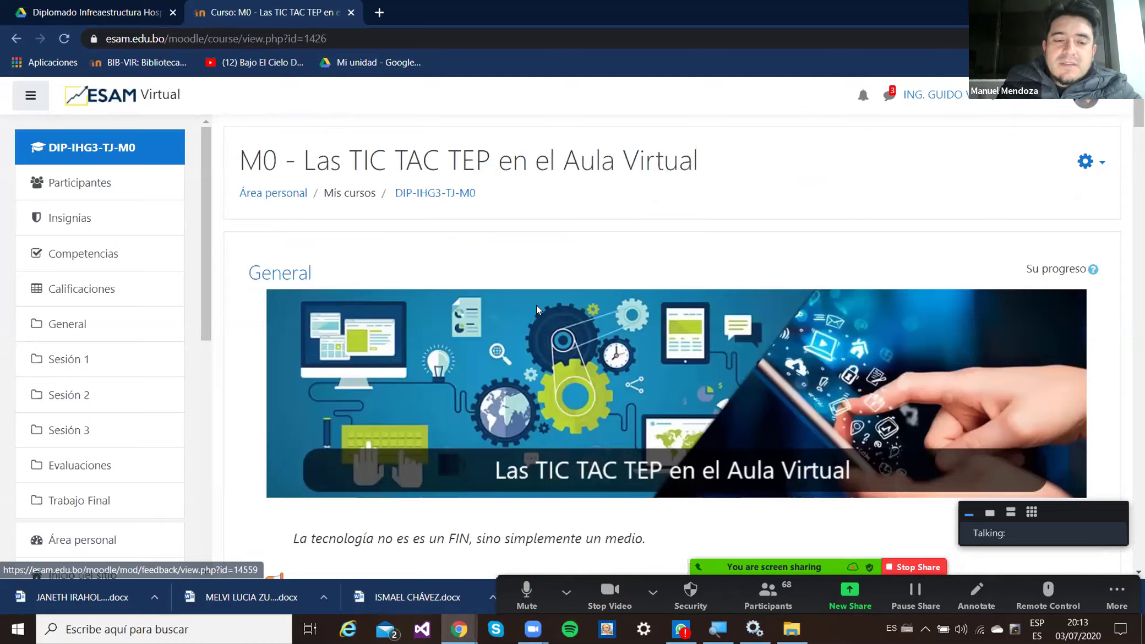
Scroll through Sesión 1, then open the user menu with Perfil, Preferencias and Salir
{"action": "scroll", "coordinate": [536, 305], "scroll_direction": "down", "scroll_amount": 8}
{"action": "scroll", "coordinate": [422, 315], "scroll_direction": "down", "scroll_amount": 10}
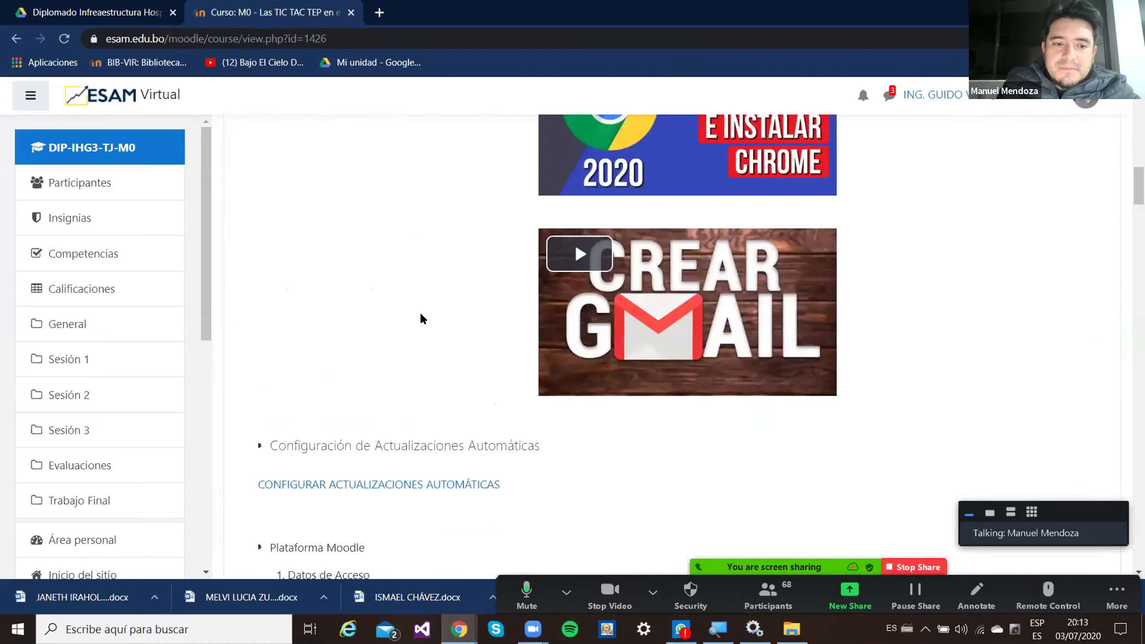
{"action": "scroll", "coordinate": [421, 315], "scroll_direction": "down", "scroll_amount": 5}
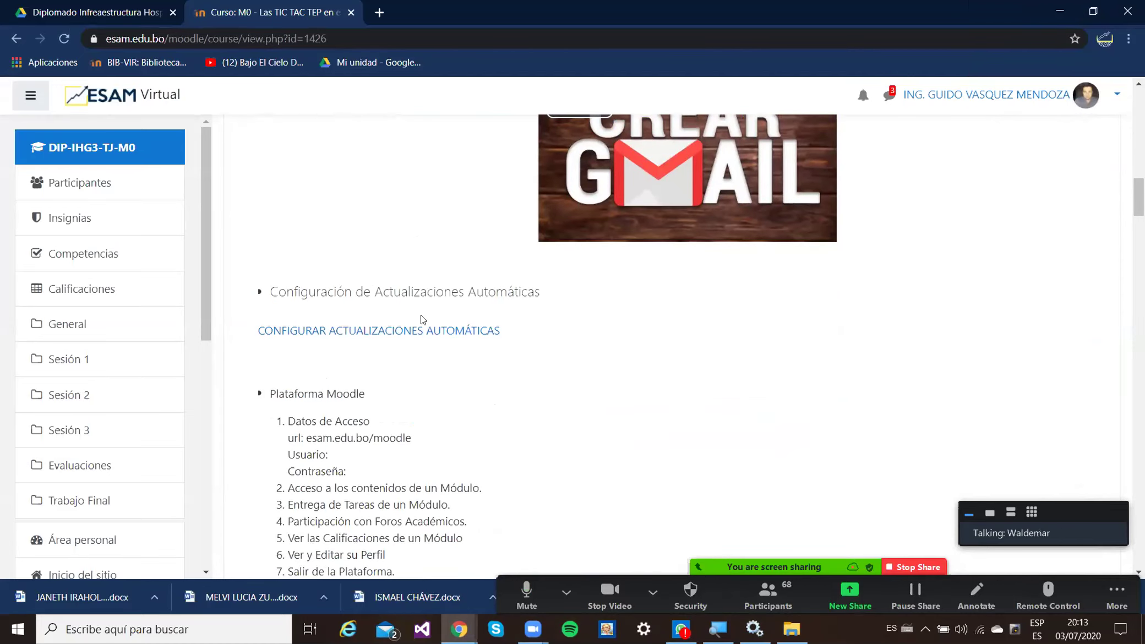
{"action": "scroll", "coordinate": [421, 318], "scroll_direction": "down", "scroll_amount": 12}
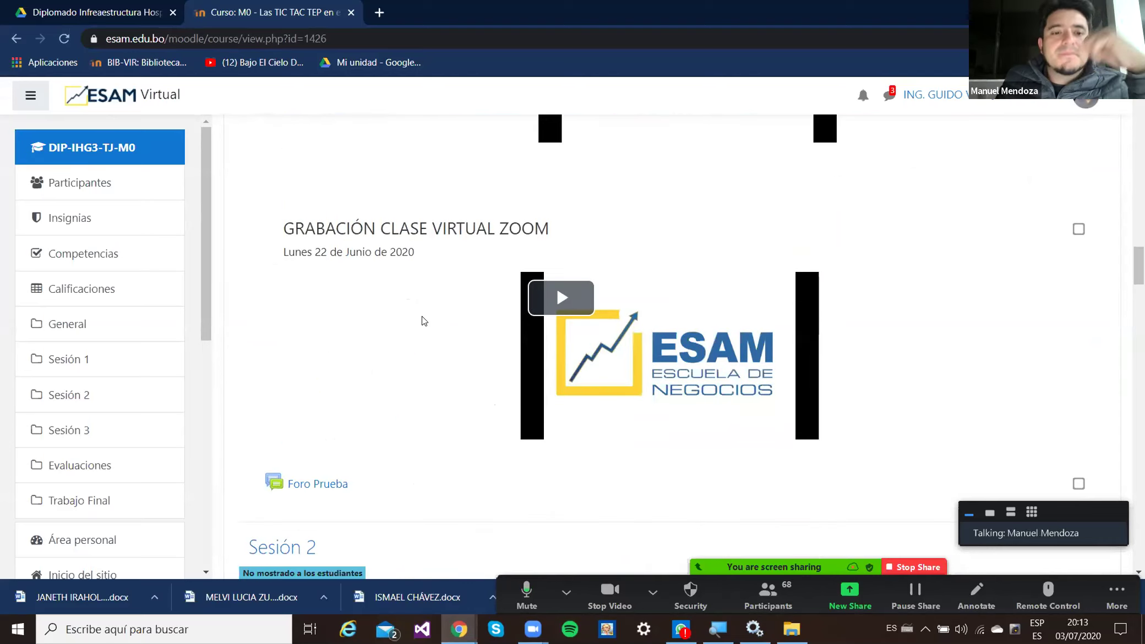
{"action": "scroll", "coordinate": [422, 316], "scroll_direction": "up", "scroll_amount": 10}
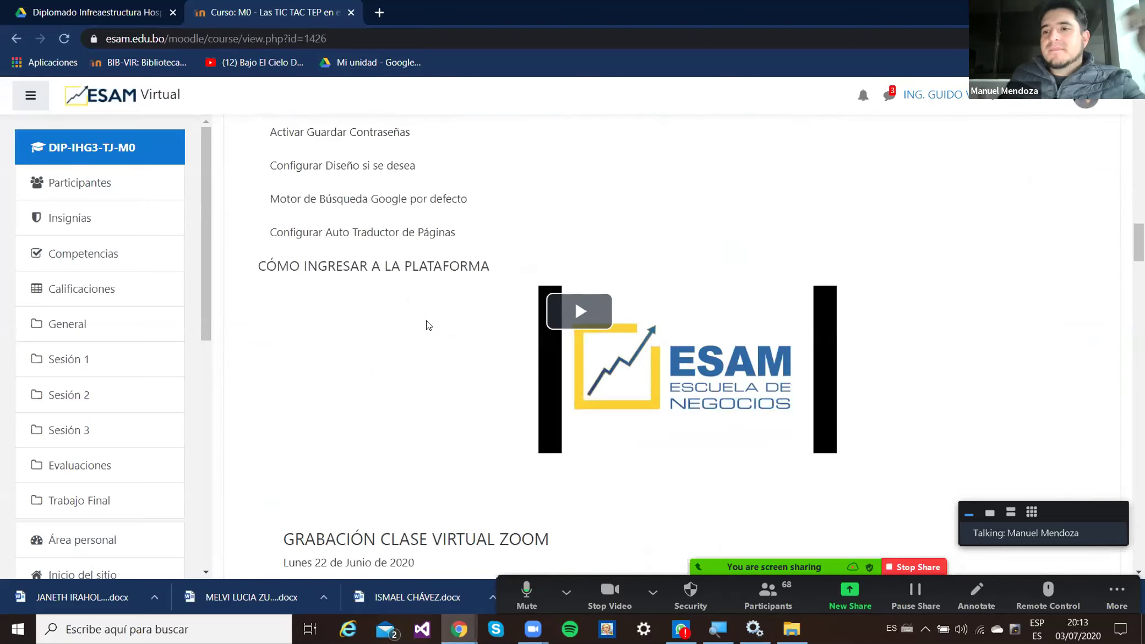
{"action": "scroll", "coordinate": [685, 252], "scroll_direction": "up", "scroll_amount": 10}
{"action": "scroll", "coordinate": [1103, 159], "scroll_direction": "down", "scroll_amount": 6}
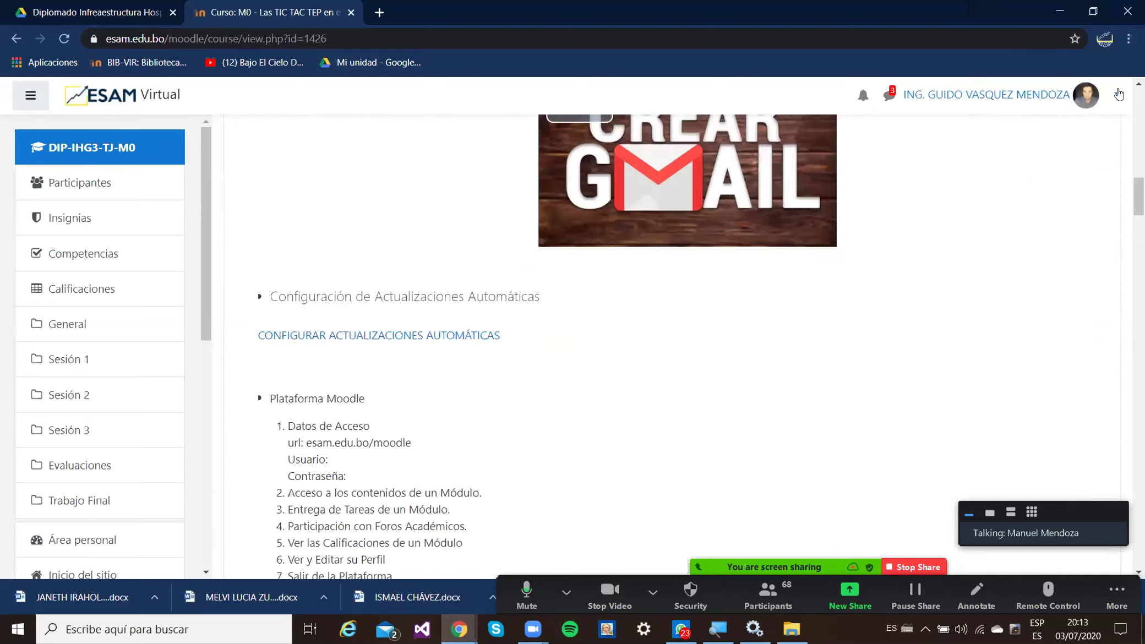
{"action": "left_click", "coordinate": [1118, 94]}
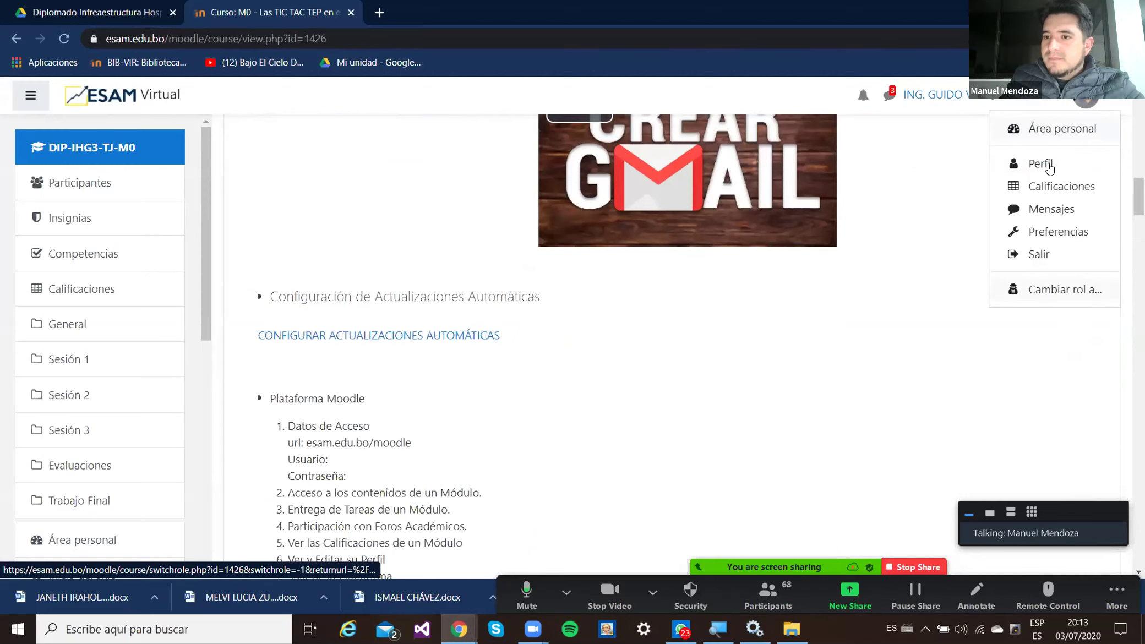
Close the account menu and turn on Activar edición from the course gear menu
{"action": "key", "text": "Escape"}
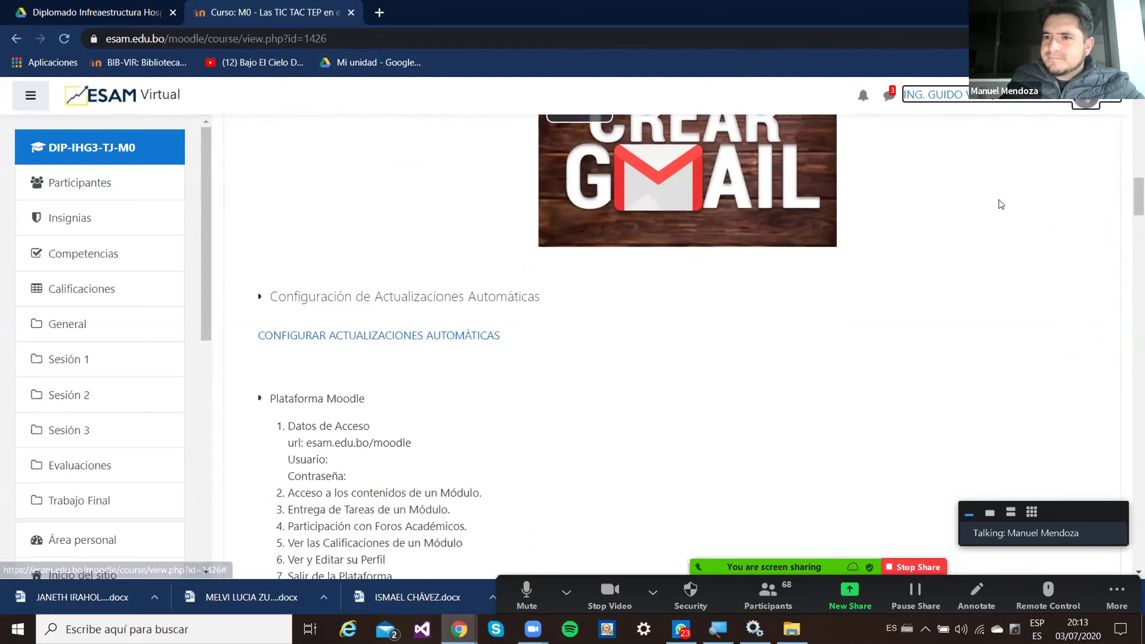
{"action": "scroll", "coordinate": [956, 216], "scroll_direction": "up", "scroll_amount": 15}
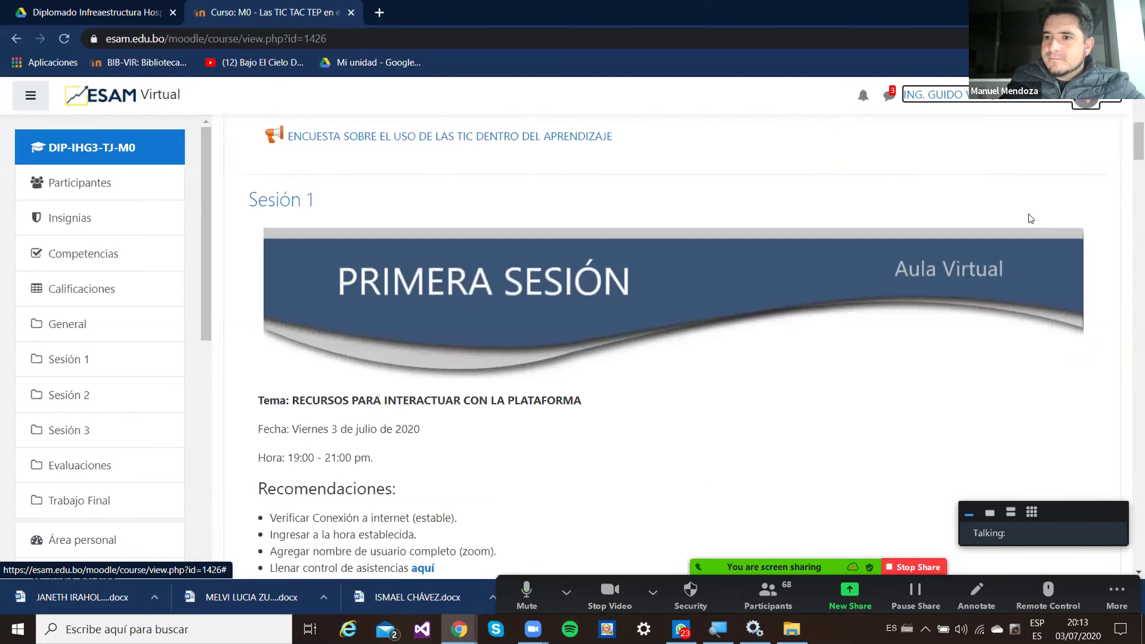
{"action": "left_click", "coordinate": [1099, 164]}
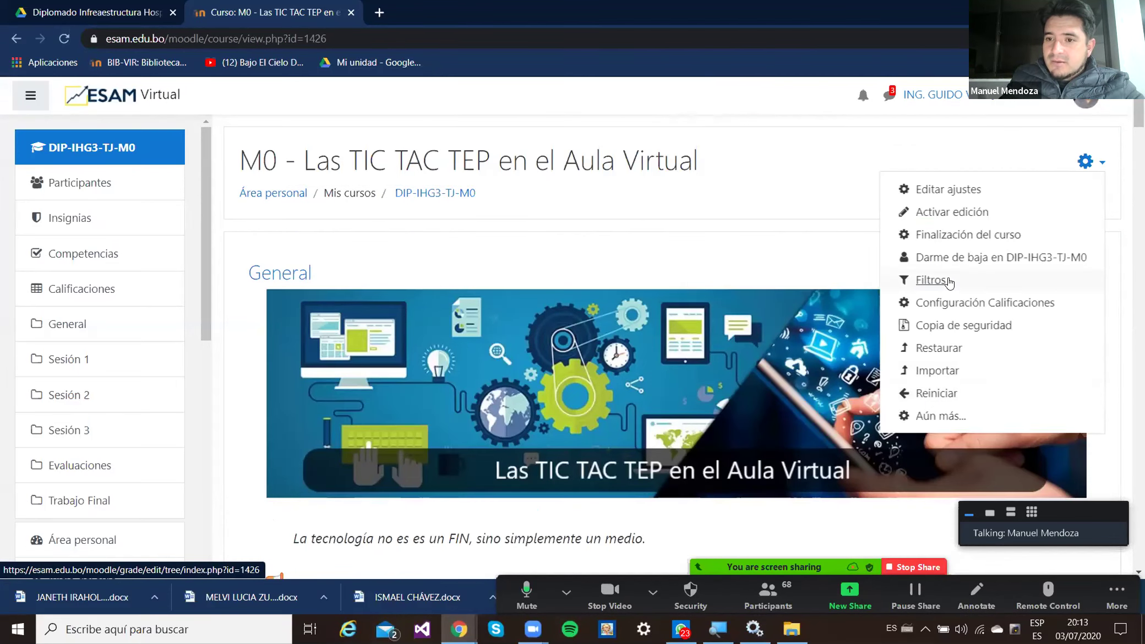
{"action": "left_click", "coordinate": [840, 221]}
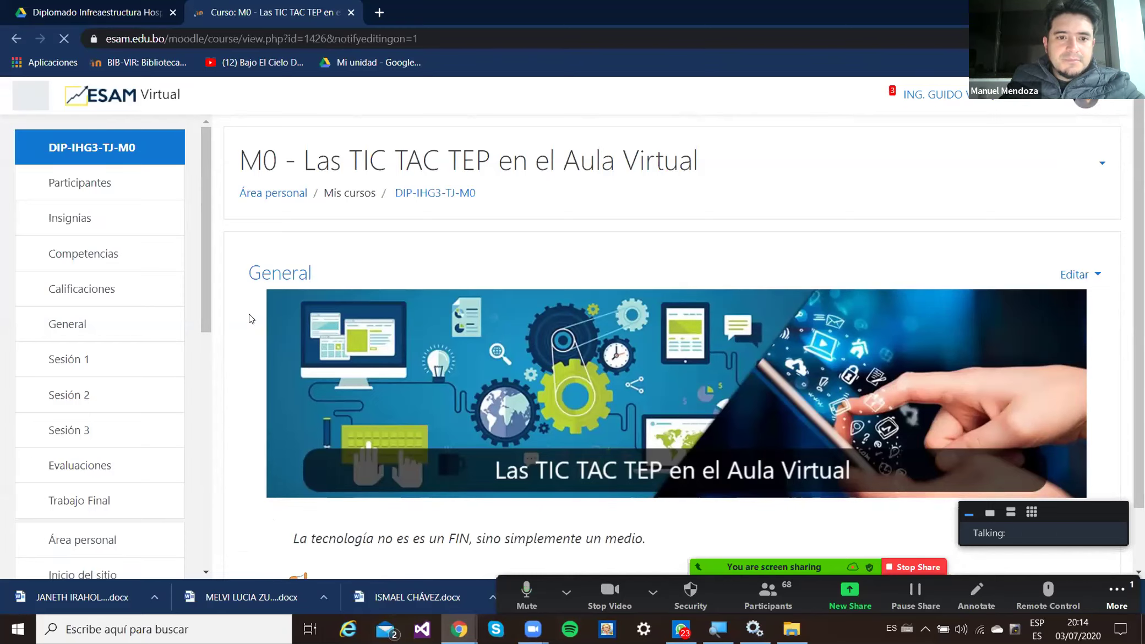
Delete Foro Prueba from the end of Sesión 1 with Borrar and confirm
{"action": "scroll", "coordinate": [367, 430], "scroll_direction": "down", "scroll_amount": 10}
{"action": "scroll", "coordinate": [367, 430], "scroll_direction": "down", "scroll_amount": 5}
{"action": "scroll", "coordinate": [370, 441], "scroll_direction": "down", "scroll_amount": 6}
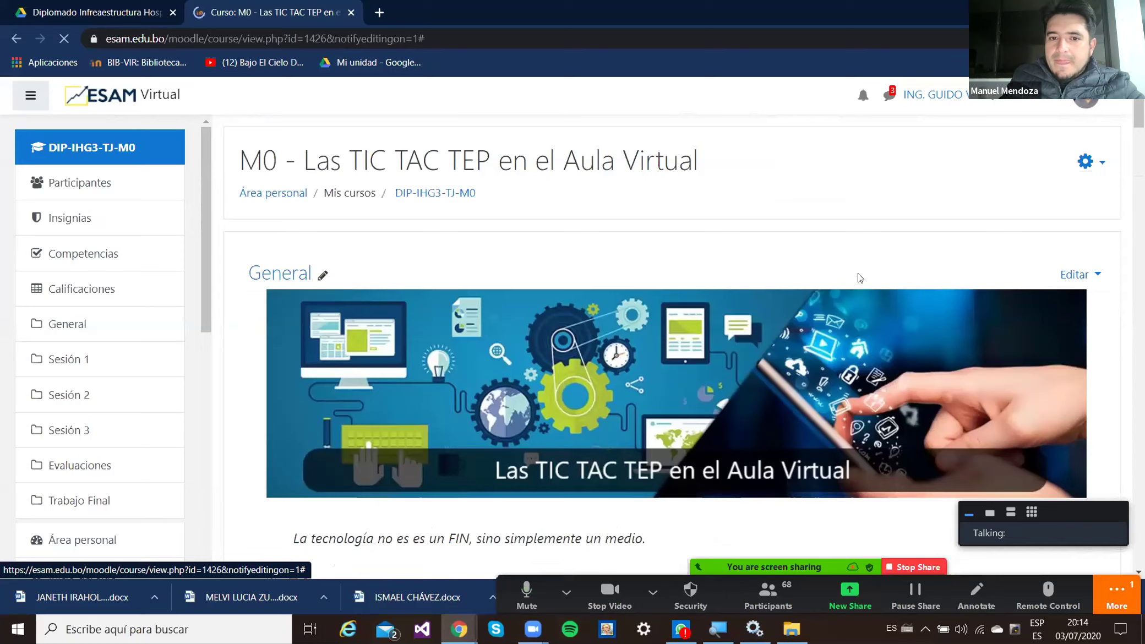
{"action": "scroll", "coordinate": [851, 304], "scroll_direction": "down", "scroll_amount": 4}
{"action": "scroll", "coordinate": [851, 303], "scroll_direction": "down", "scroll_amount": 10}
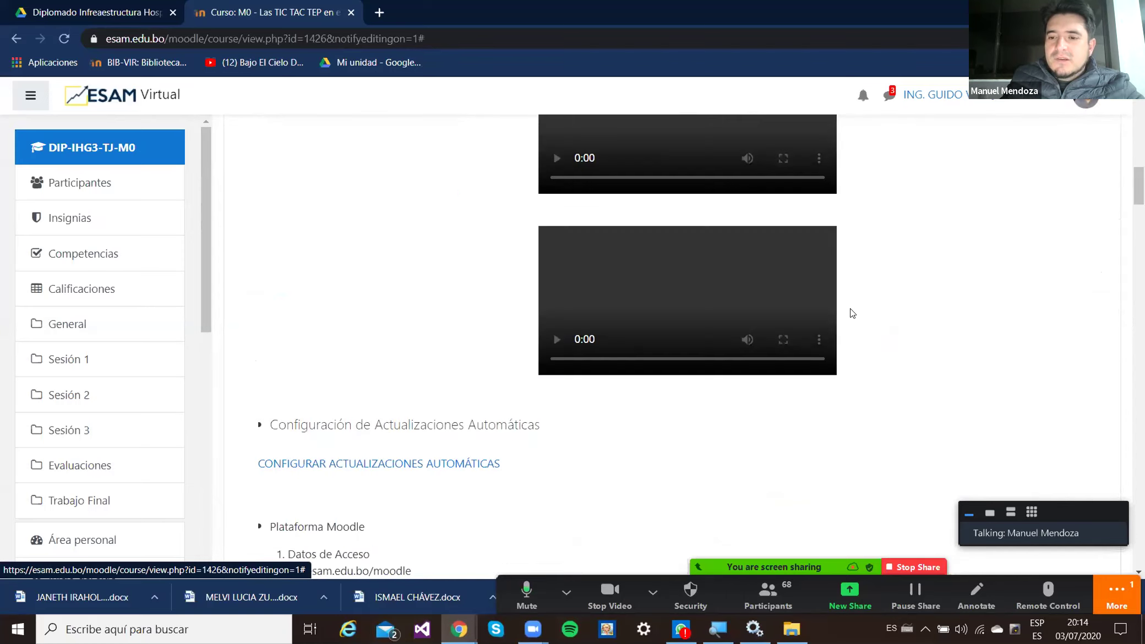
{"action": "scroll", "coordinate": [853, 319], "scroll_direction": "down", "scroll_amount": 3}
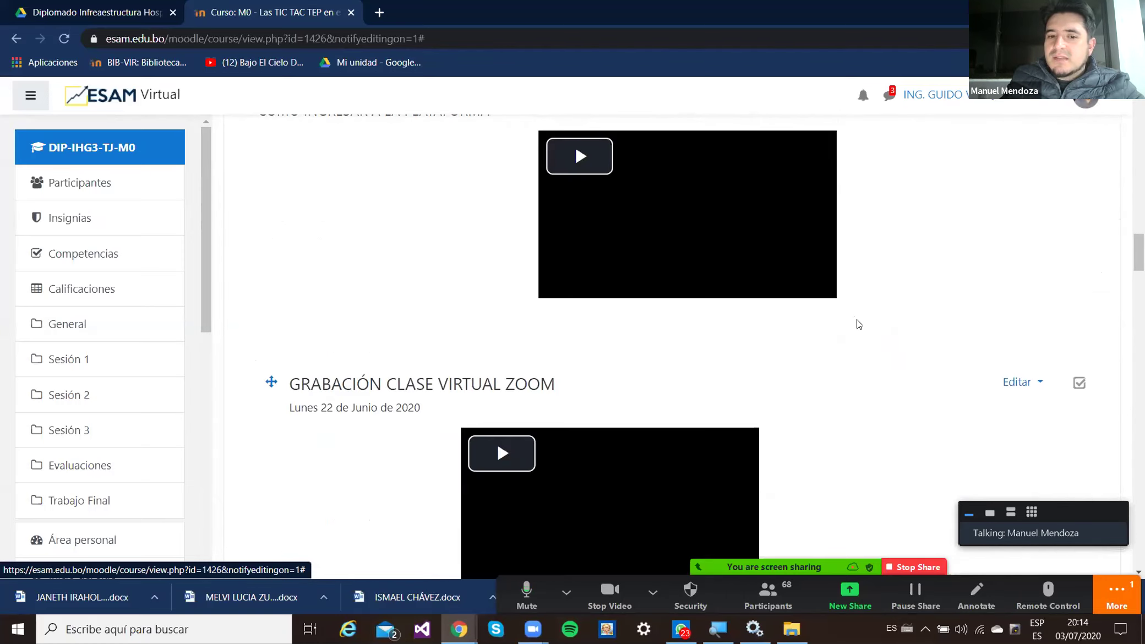
{"action": "scroll", "coordinate": [1027, 340], "scroll_direction": "down", "scroll_amount": 5}
{"action": "left_click", "coordinate": [1038, 340]}
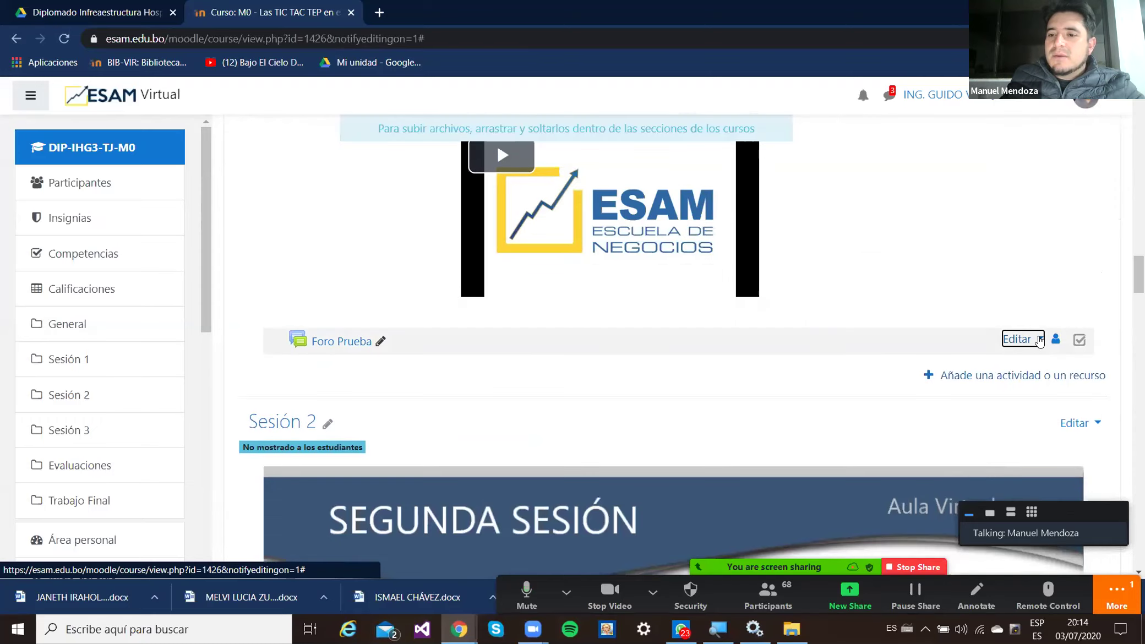
{"action": "left_click", "coordinate": [1035, 340]}
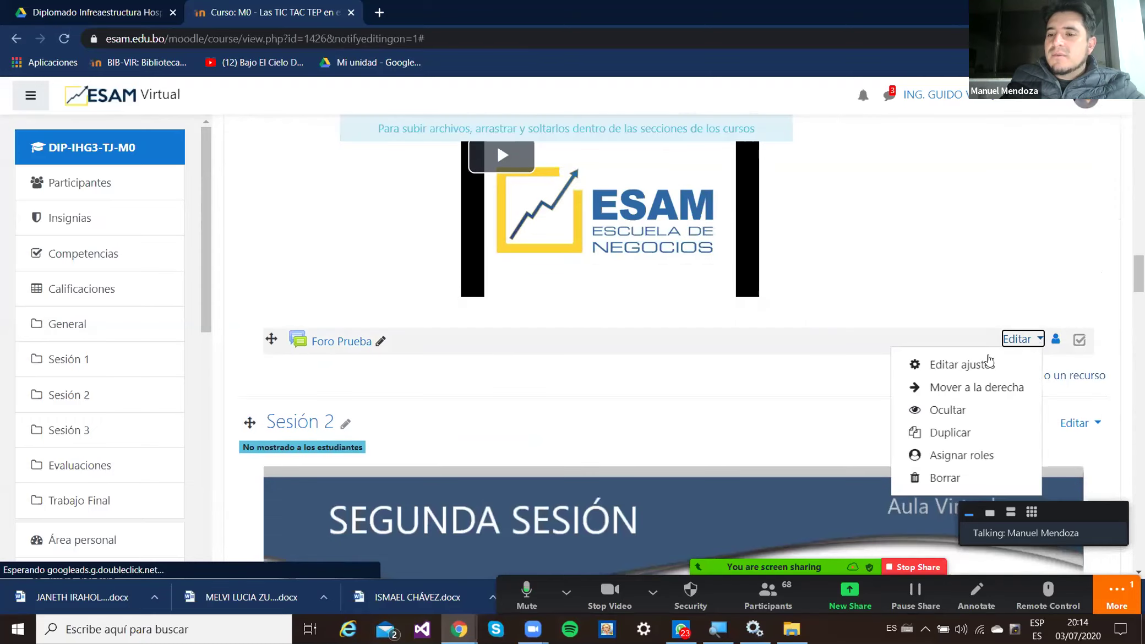
{"action": "left_click", "coordinate": [946, 481]}
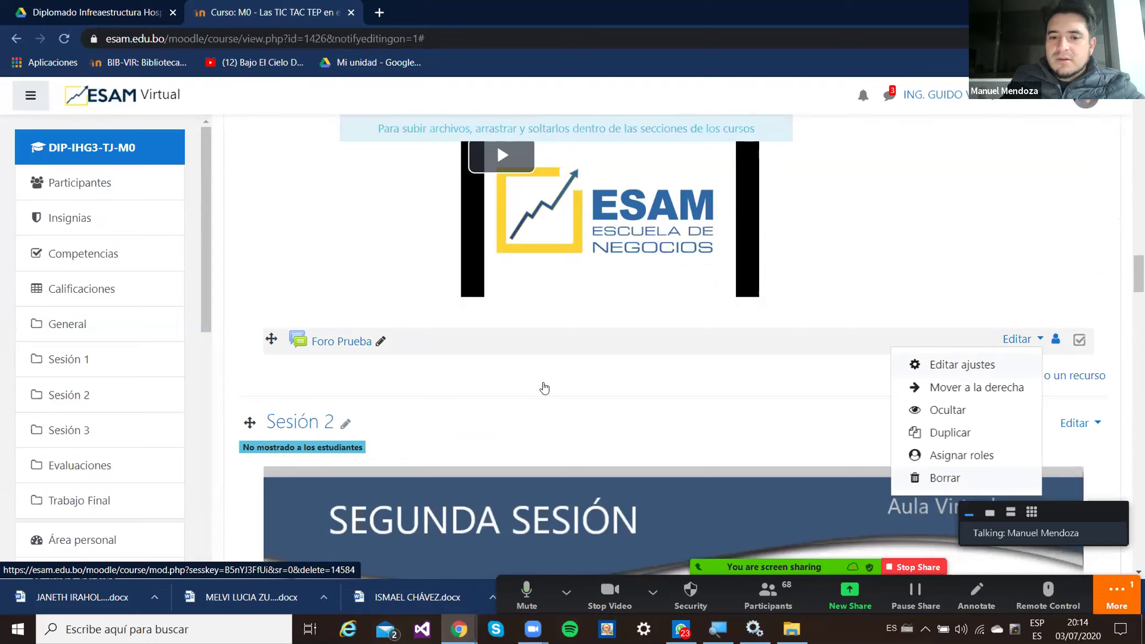
{"action": "key", "text": "Return"}
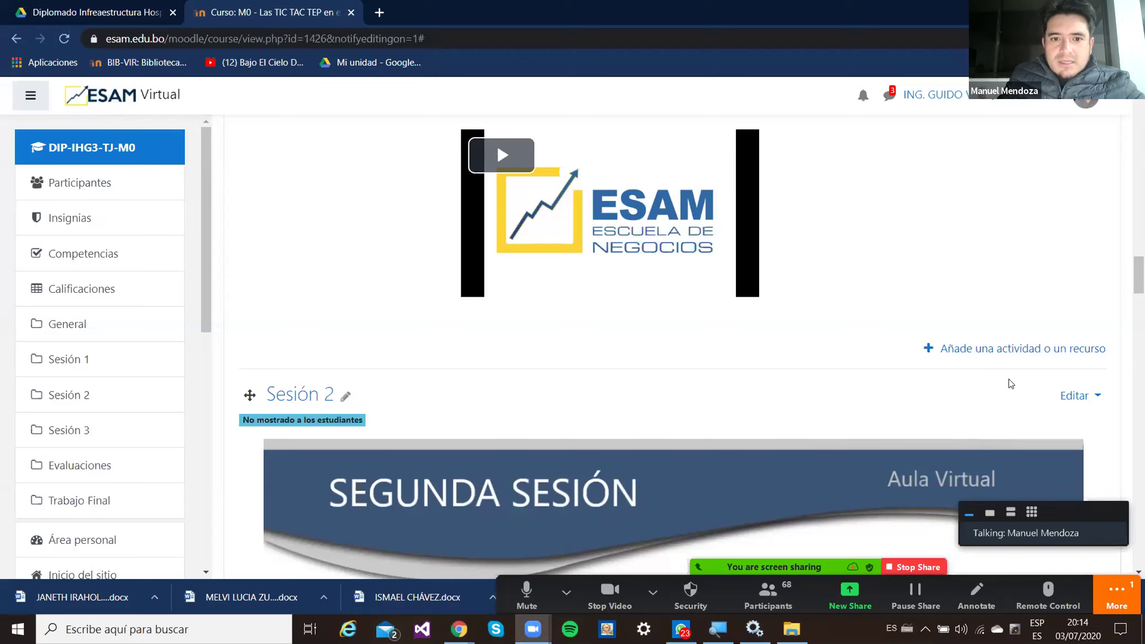
{"action": "key", "text": "alt+h"}
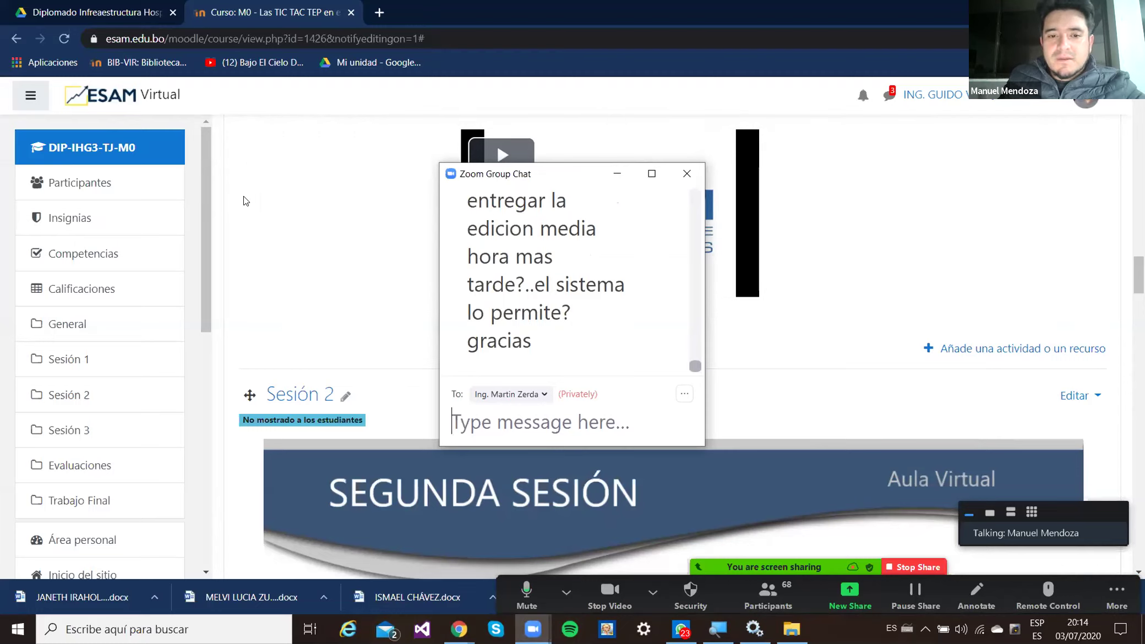
Hide the Zoom group chat, return to the top of the M0 course page, and open the account menu
{"action": "left_click", "coordinate": [243, 196]}
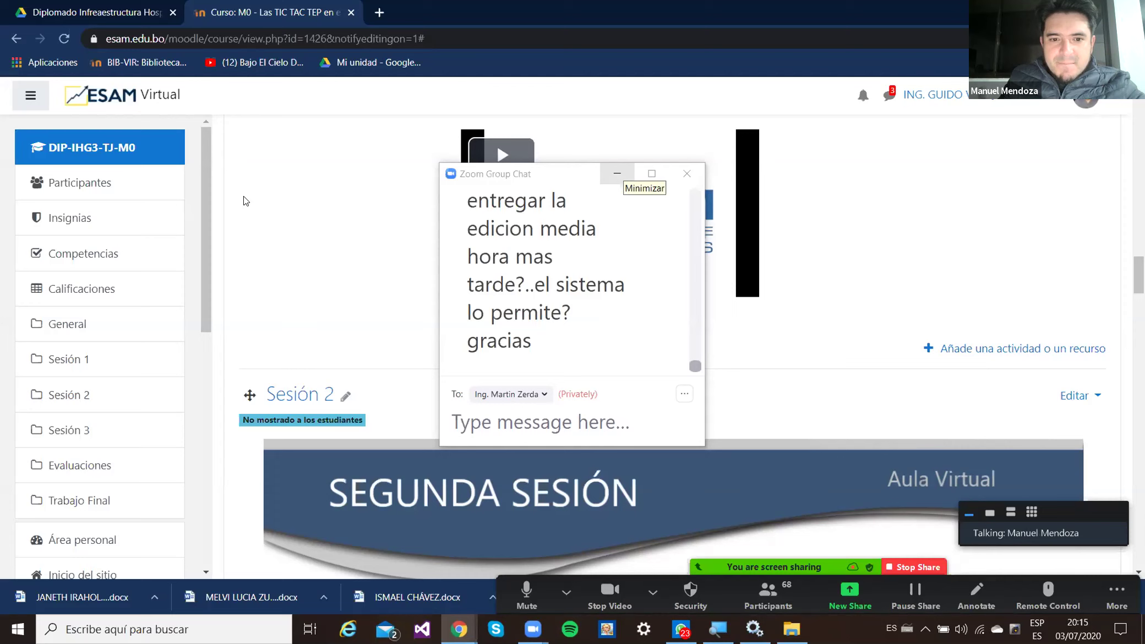
{"action": "key", "text": "alt+h"}
{"action": "scroll", "coordinate": [385, 328], "scroll_direction": "down", "scroll_amount": 1}
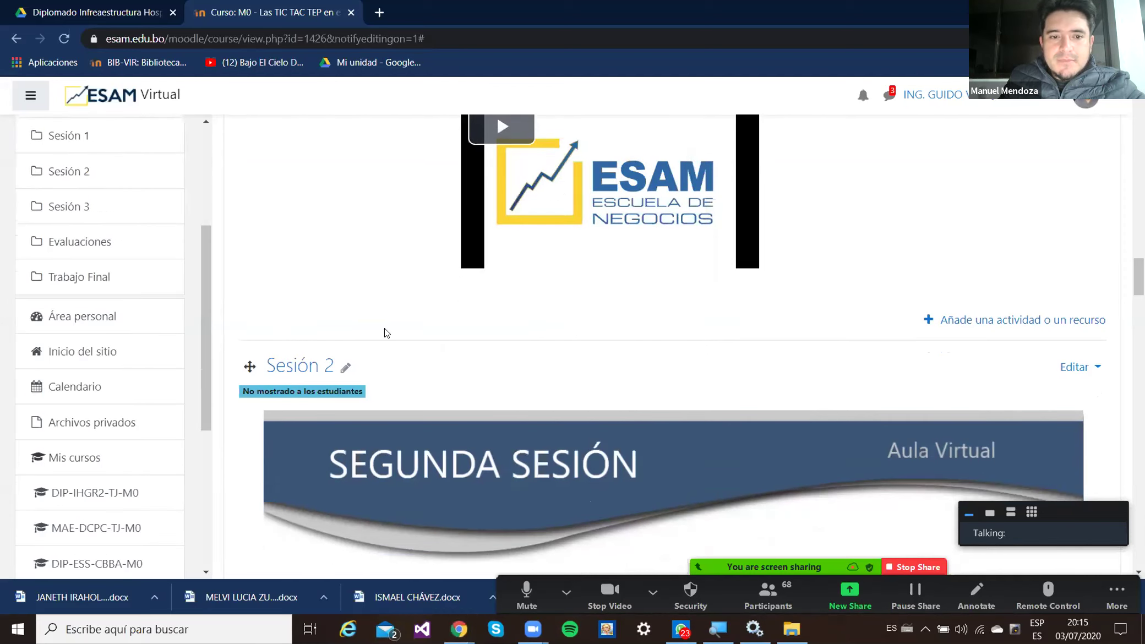
{"action": "scroll", "coordinate": [385, 328], "scroll_direction": "down", "scroll_amount": 5}
{"action": "scroll", "coordinate": [385, 354], "scroll_direction": "up", "scroll_amount": 8}
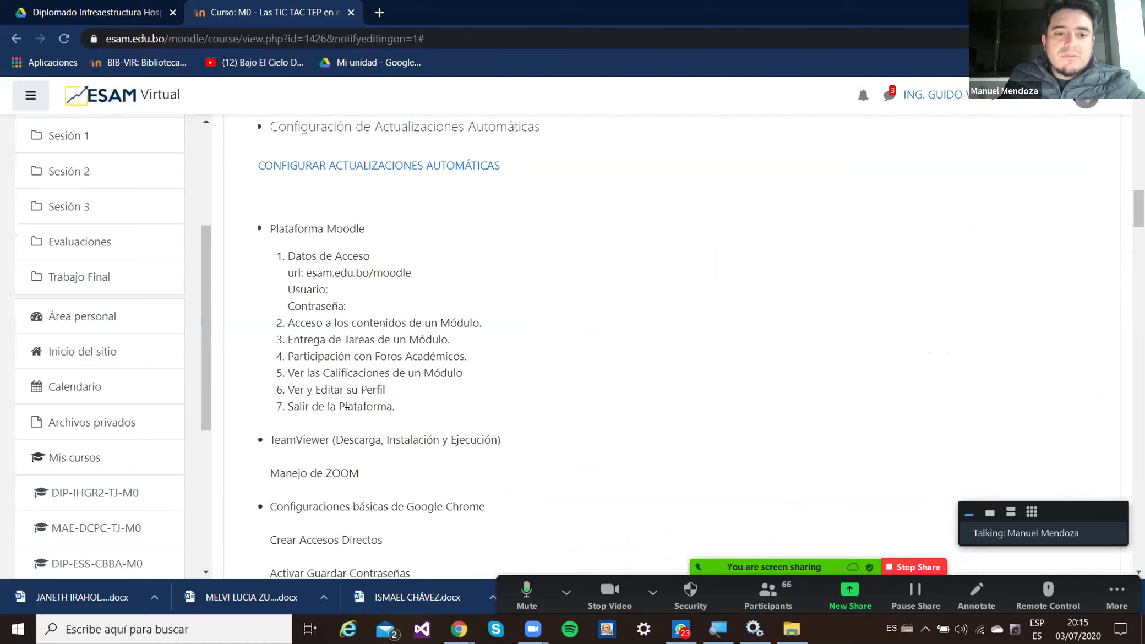
{"action": "scroll", "coordinate": [243, 380], "scroll_direction": "up", "scroll_amount": 3}
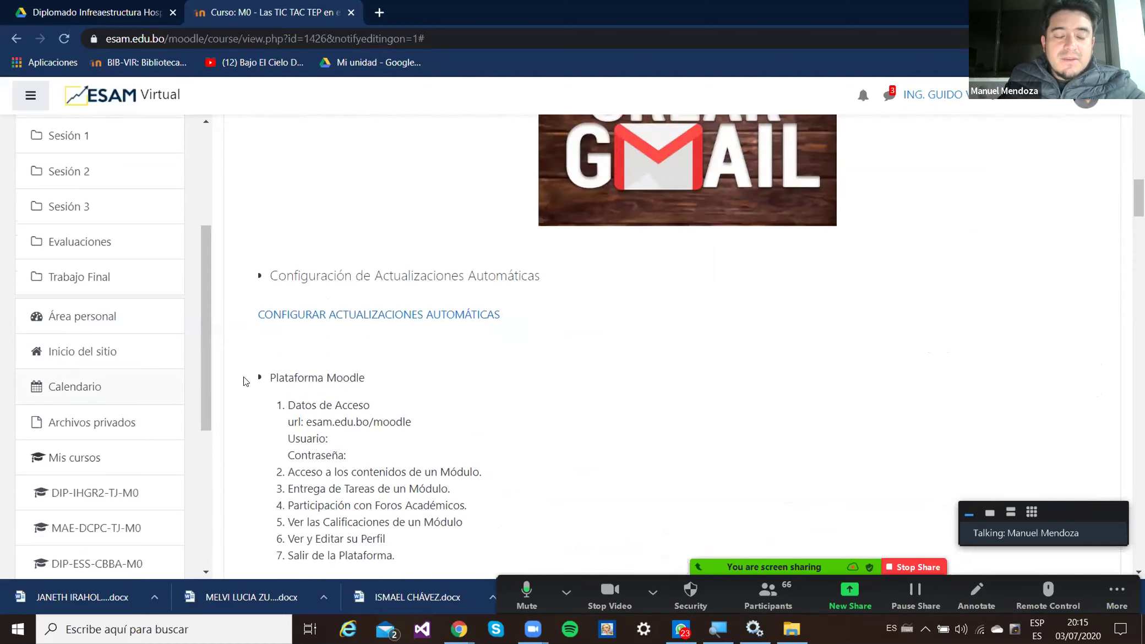
{"action": "scroll", "coordinate": [292, 396], "scroll_direction": "up", "scroll_amount": 8}
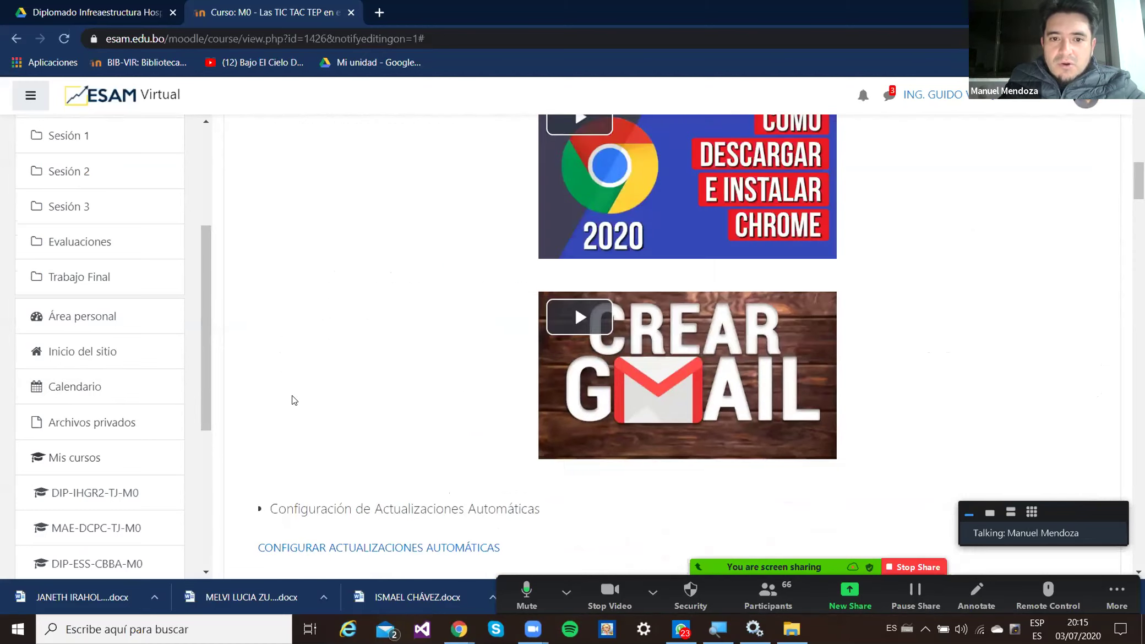
{"action": "scroll", "coordinate": [291, 395], "scroll_direction": "up", "scroll_amount": 10}
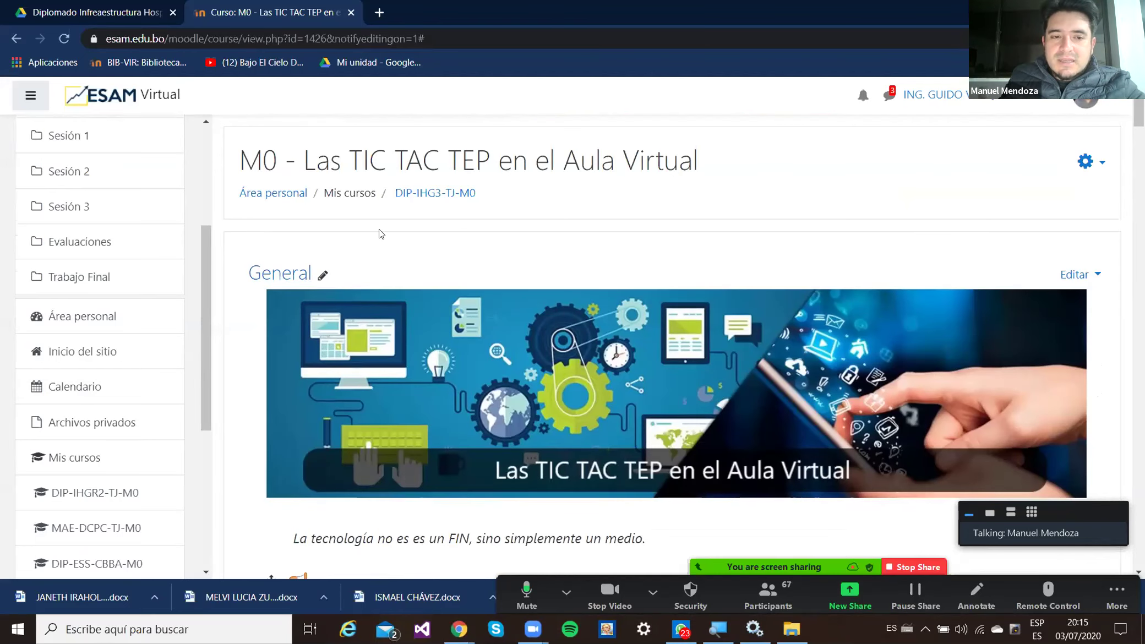
{"action": "left_click", "coordinate": [1119, 99]}
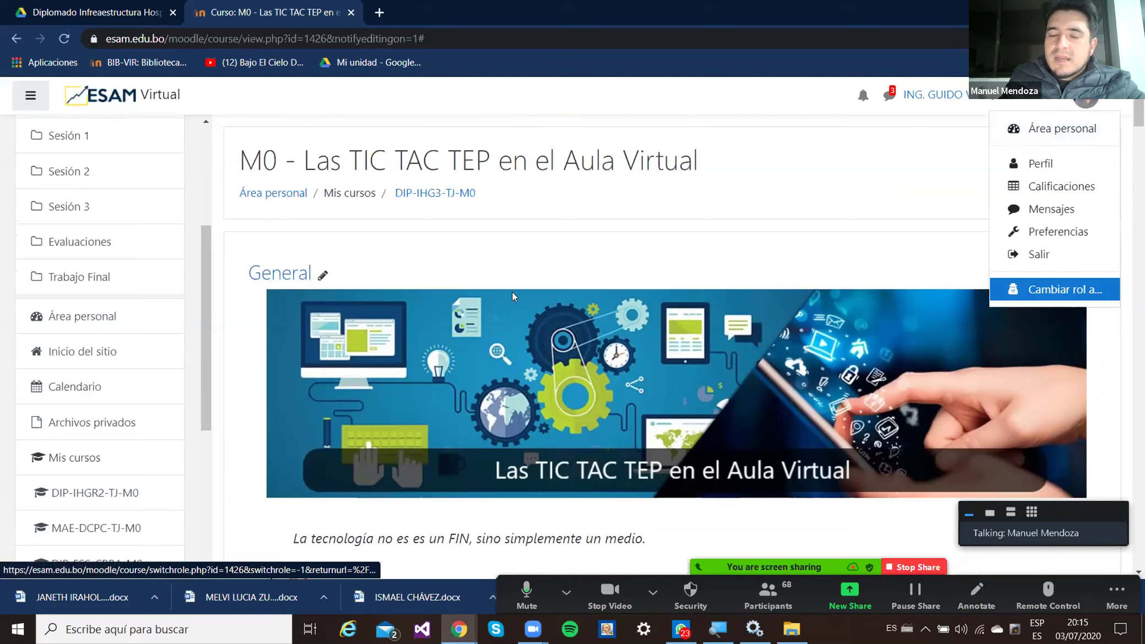
Switch the M0 course view to the Estudiante role
{"action": "left_click", "coordinate": [1049, 289]}
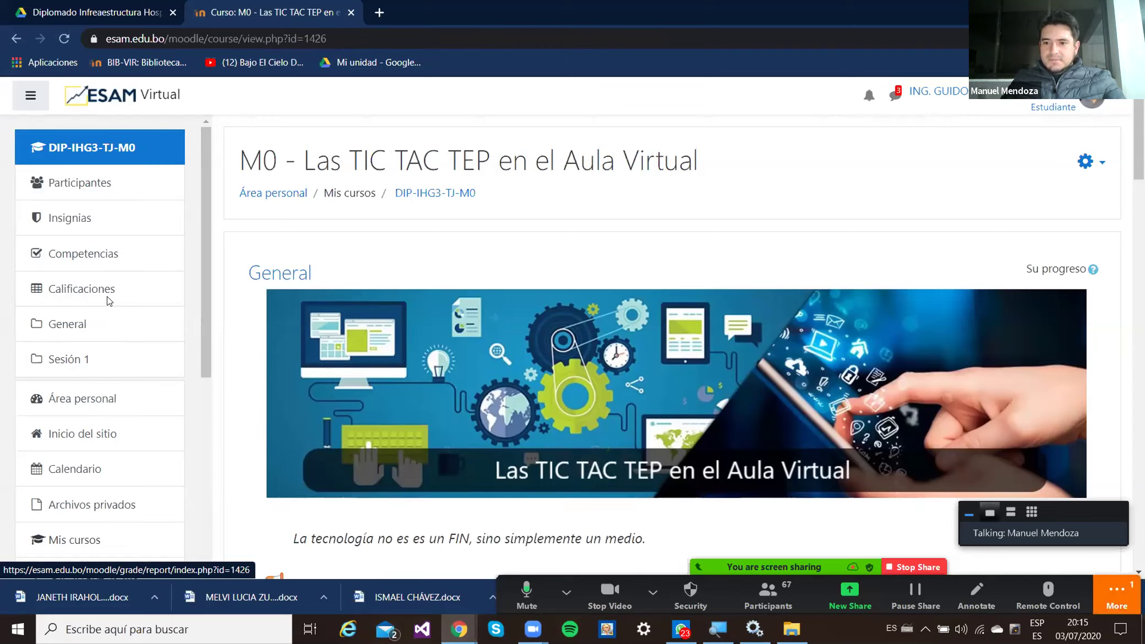
{"action": "key", "text": "alt+h"}
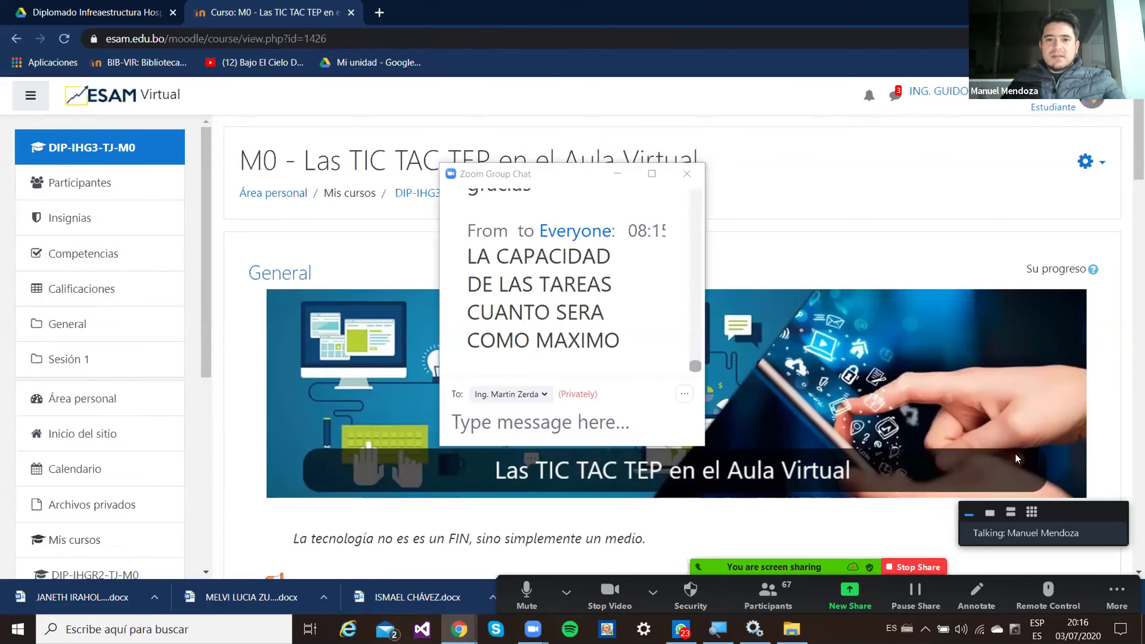
Minimize the Zoom group chat and close the participants list so the course is visible
{"action": "left_click", "coordinate": [617, 173]}
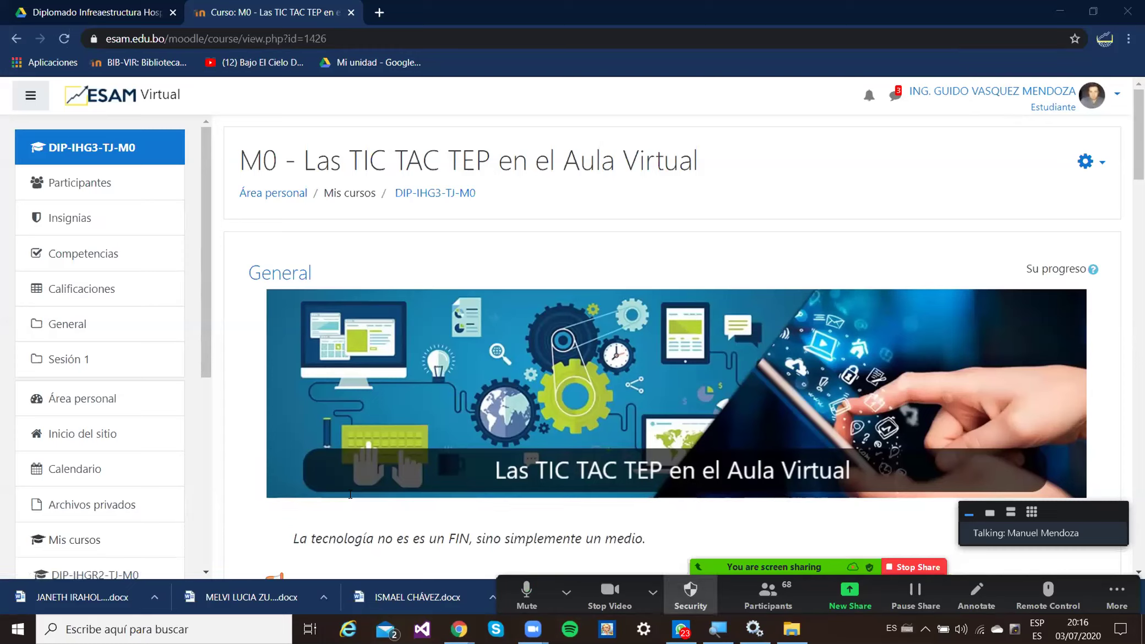
{"action": "key", "text": "alt+u"}
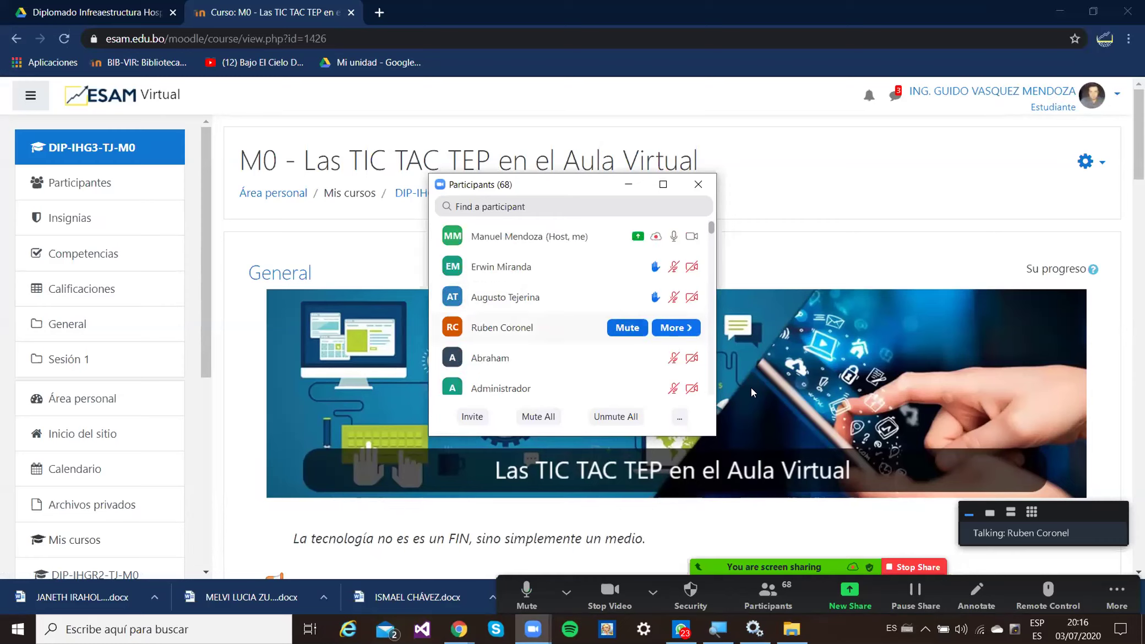
{"action": "left_click", "coordinate": [747, 321]}
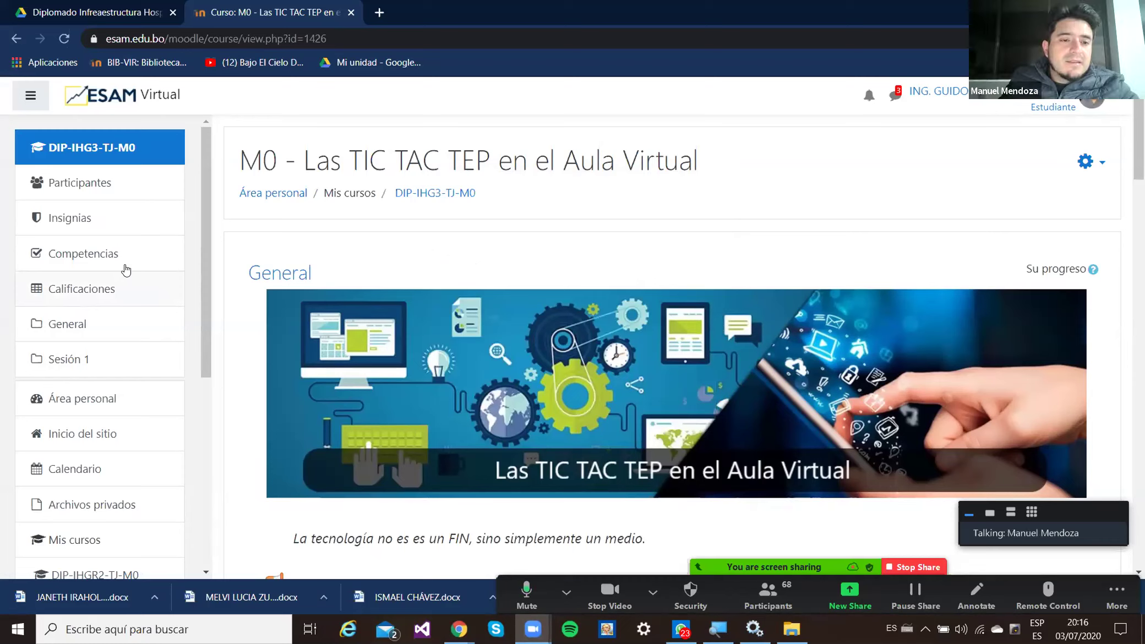
View the student's Calificaciones report, with Total del curso ranging 0–100, and highlight the Estudiante label
{"action": "left_click", "coordinate": [98, 289]}
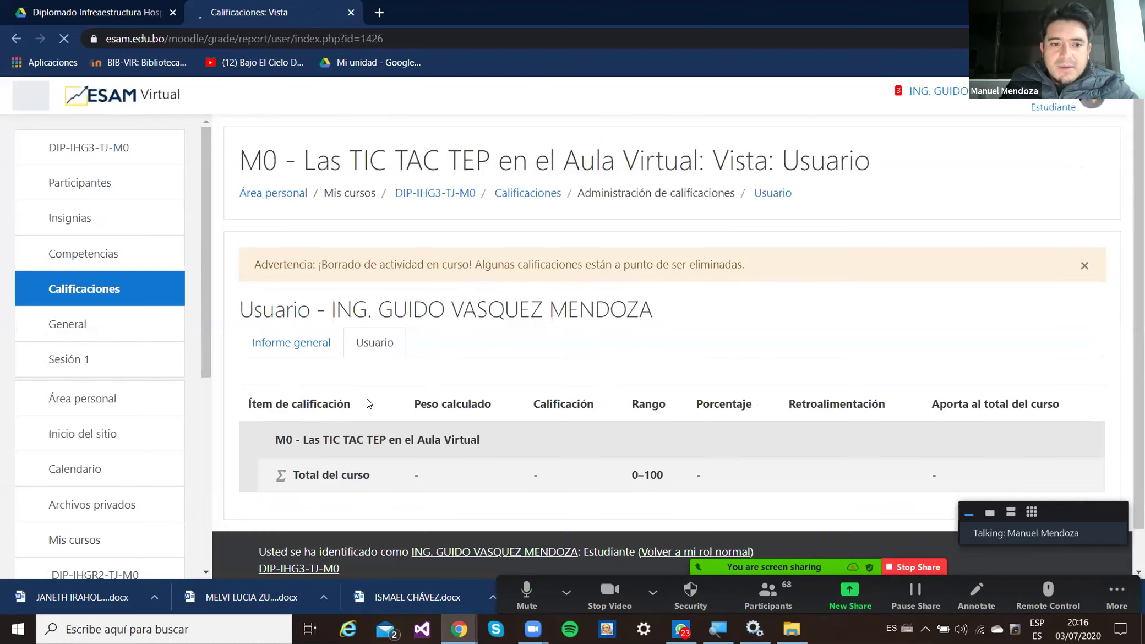
{"action": "scroll", "coordinate": [375, 402], "scroll_direction": "down", "scroll_amount": 1}
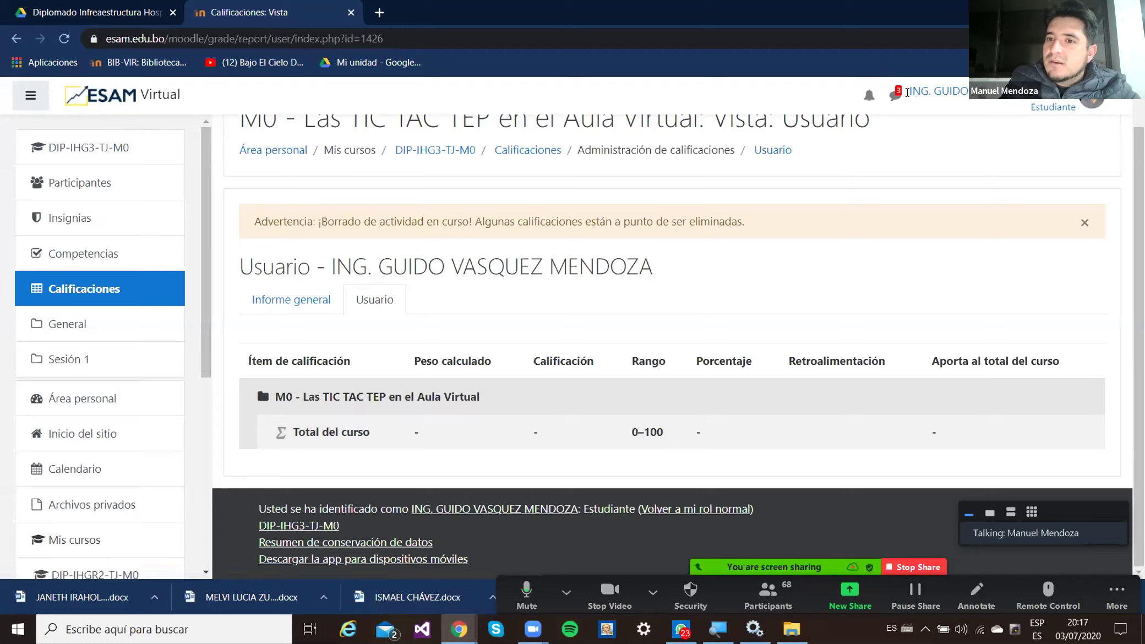
{"action": "left_click_drag", "start_coordinate": [912, 96], "coordinate": [1079, 108]}
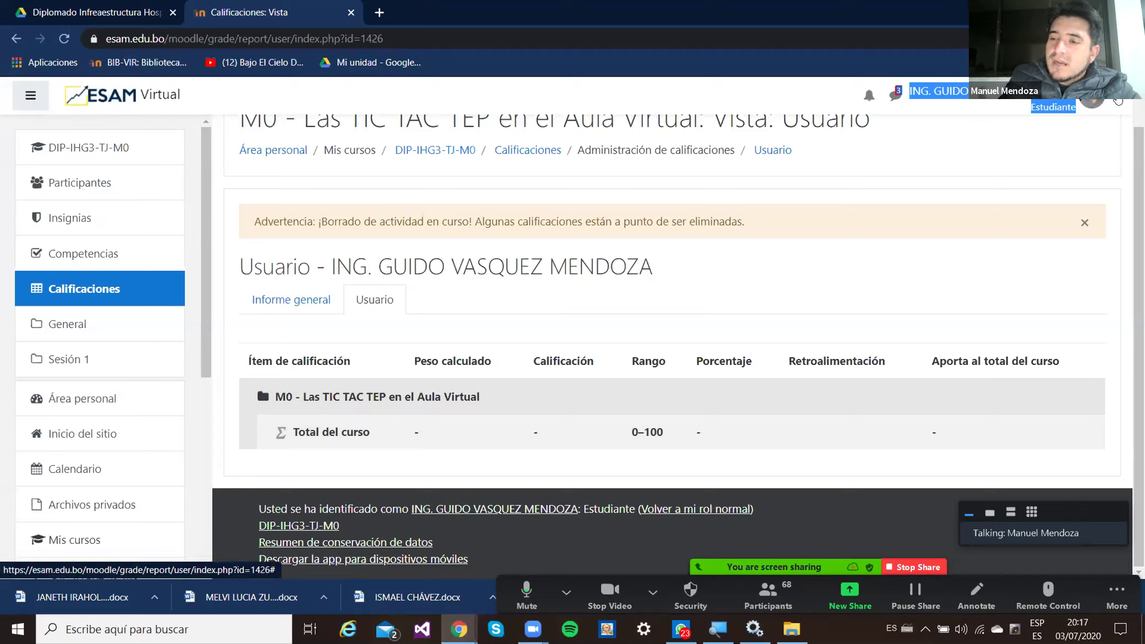
{"action": "left_click", "coordinate": [1118, 100]}
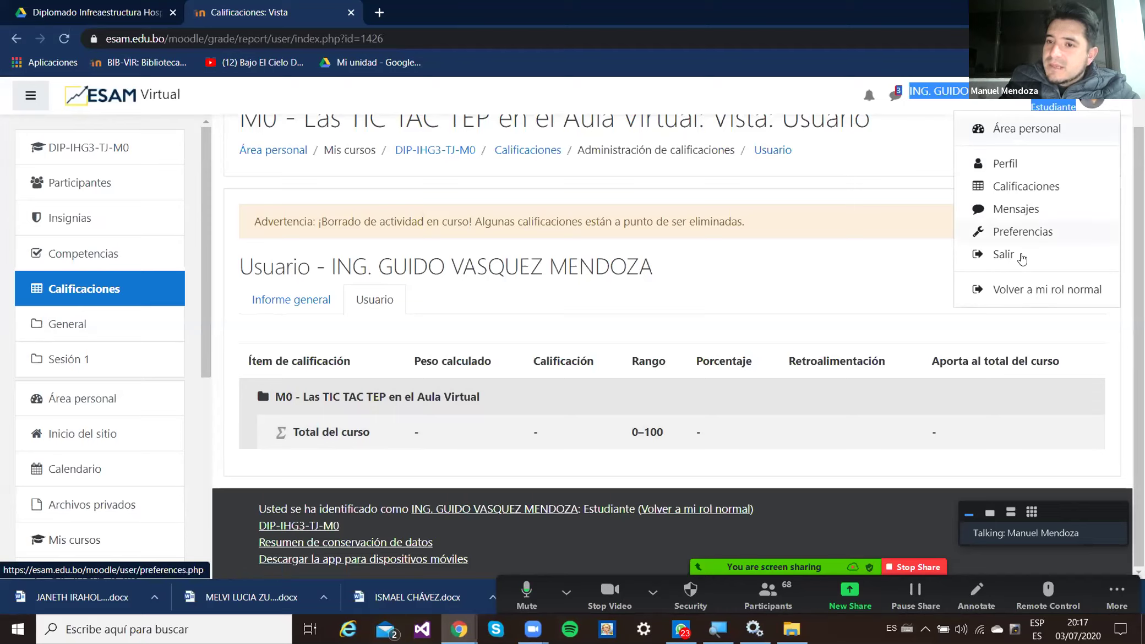
Open the overall grades overview and scroll through its course list
{"action": "left_click", "coordinate": [1022, 190]}
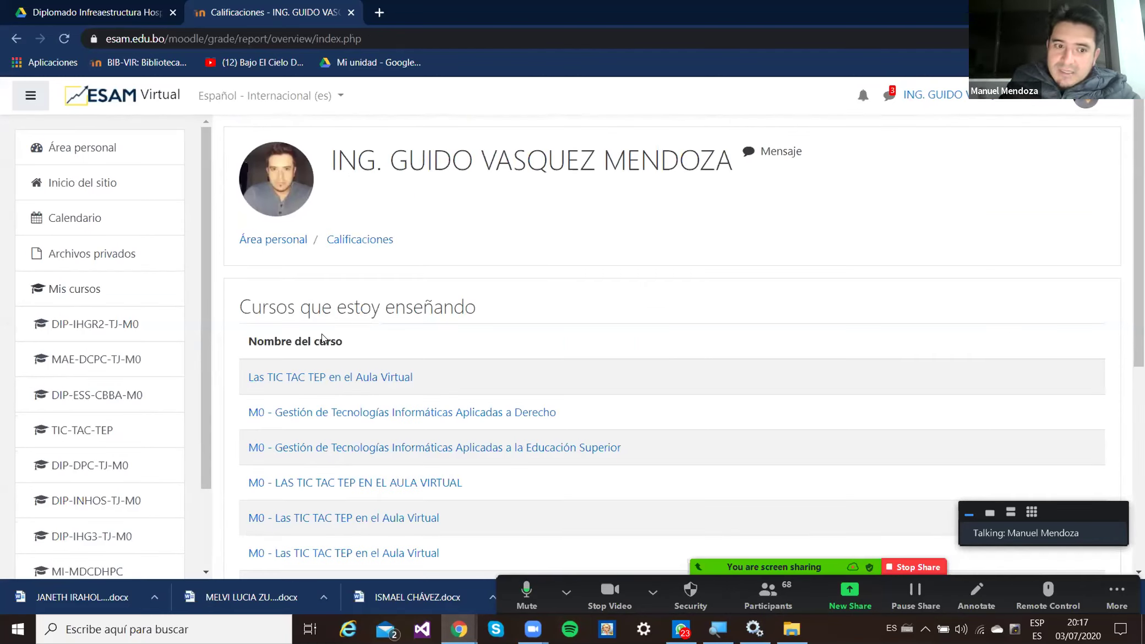
{"action": "scroll", "coordinate": [358, 356], "scroll_direction": "down", "scroll_amount": 6}
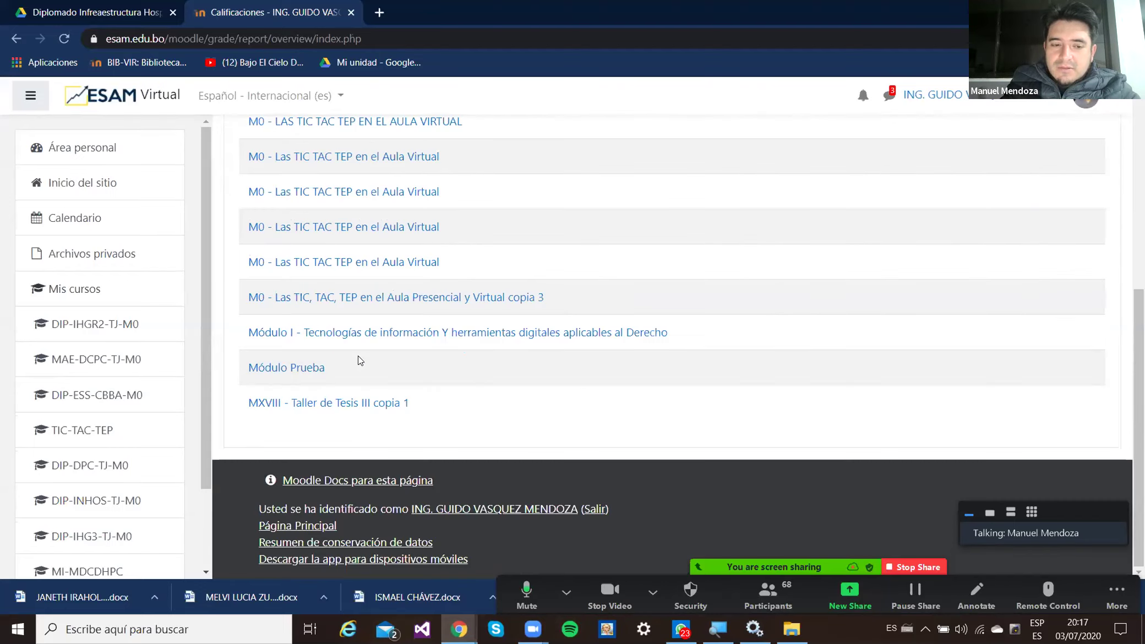
{"action": "scroll", "coordinate": [358, 358], "scroll_direction": "up", "scroll_amount": 6}
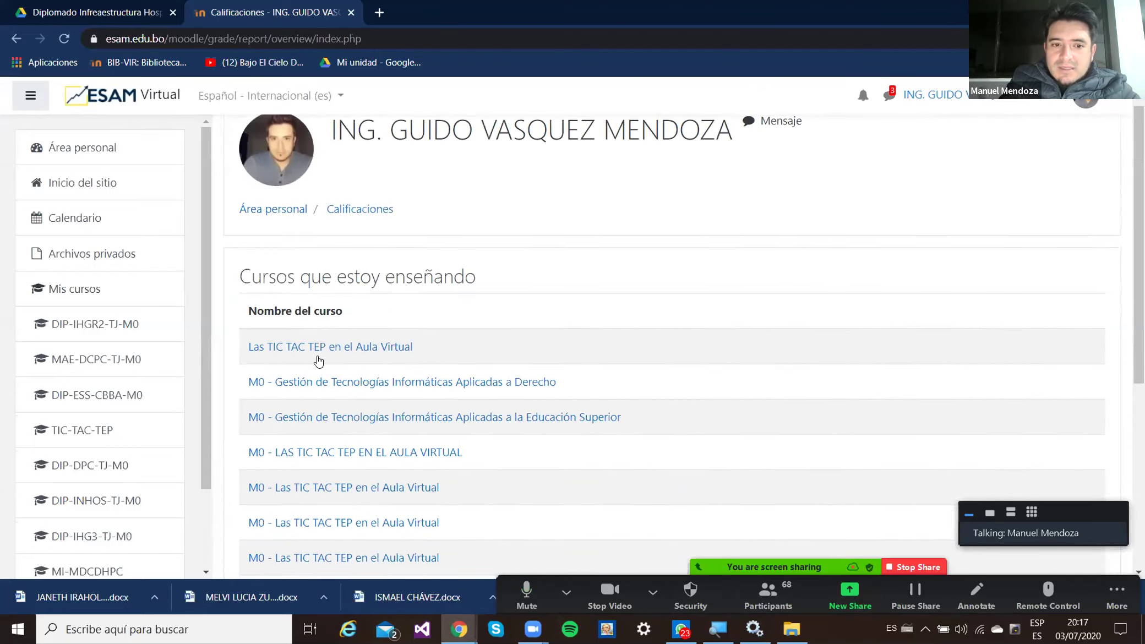
{"action": "scroll", "coordinate": [319, 362], "scroll_direction": "down", "scroll_amount": 5}
{"action": "scroll", "coordinate": [328, 366], "scroll_direction": "down", "scroll_amount": 2}
{"action": "scroll", "coordinate": [327, 367], "scroll_direction": "up", "scroll_amount": 6}
{"action": "scroll", "coordinate": [328, 366], "scroll_direction": "down", "scroll_amount": 5}
{"action": "scroll", "coordinate": [328, 366], "scroll_direction": "down", "scroll_amount": 2}
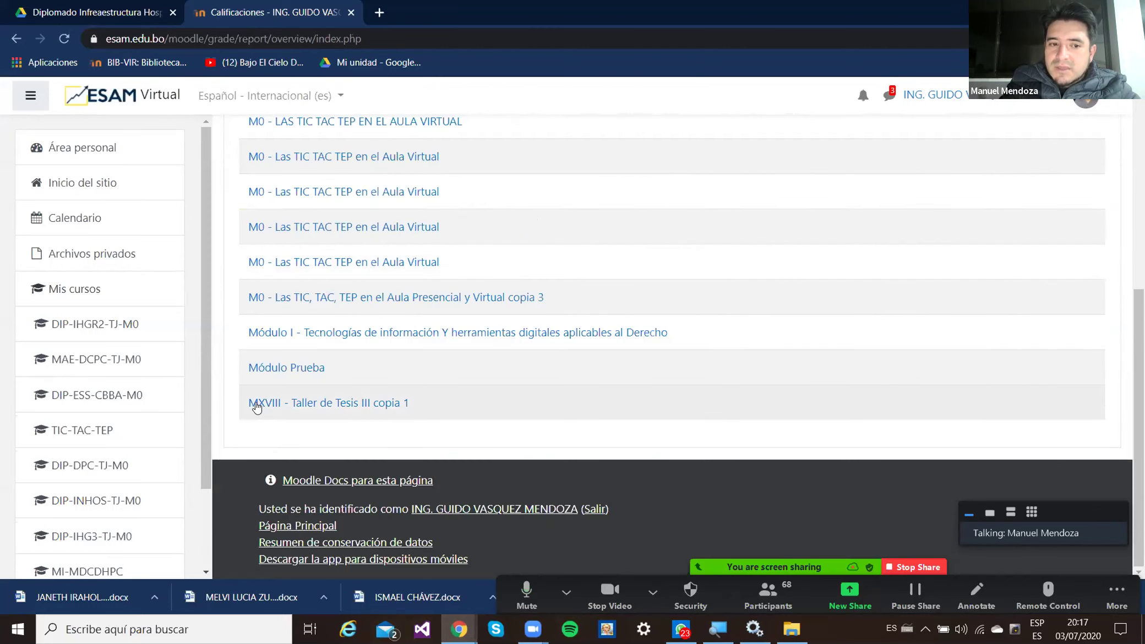
{"action": "scroll", "coordinate": [256, 407], "scroll_direction": "up", "scroll_amount": 6}
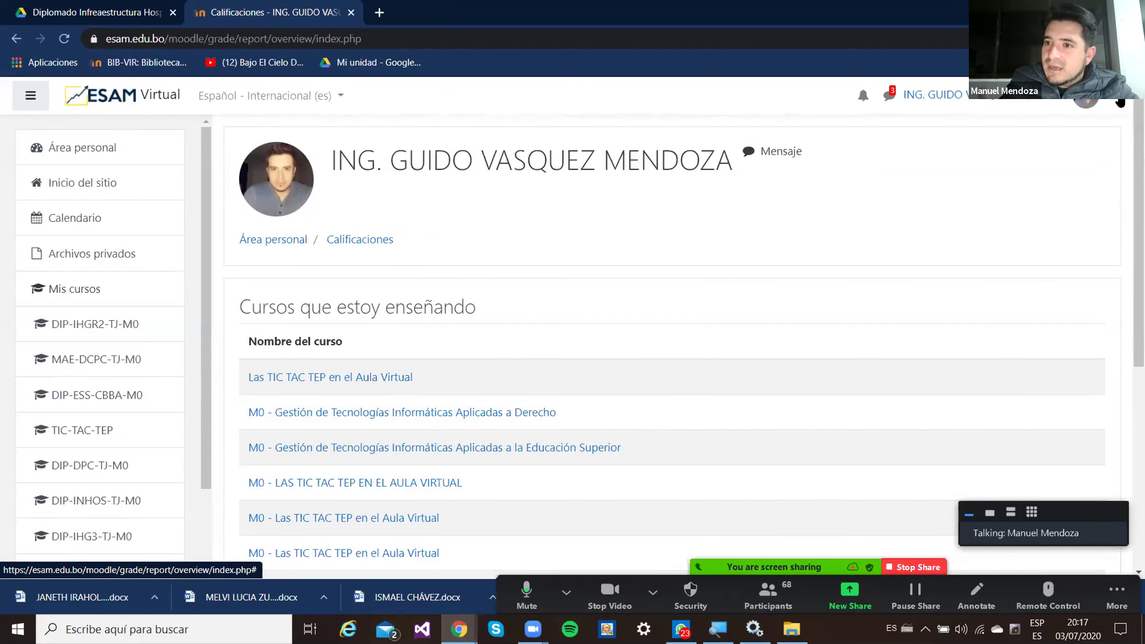
Highlight the first two course names, then go back to the M0 course page
{"action": "left_click", "coordinate": [1116, 99]}
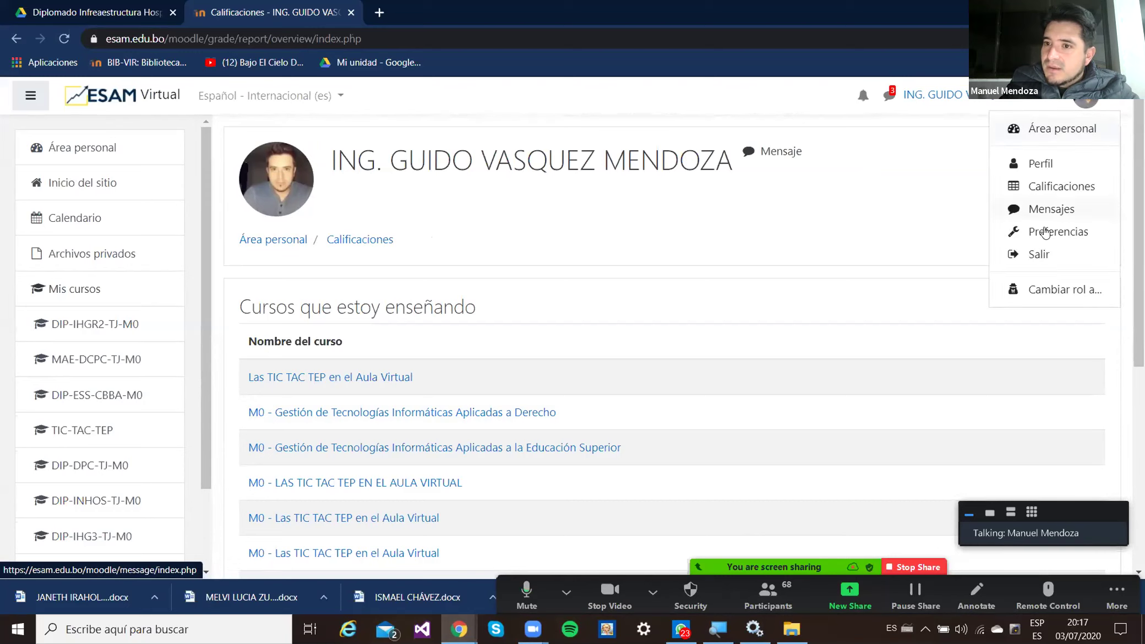
{"action": "left_click_drag", "start_coordinate": [434, 378], "coordinate": [246, 386]}
{"action": "left_click_drag", "start_coordinate": [613, 421], "coordinate": [1074, 380]}
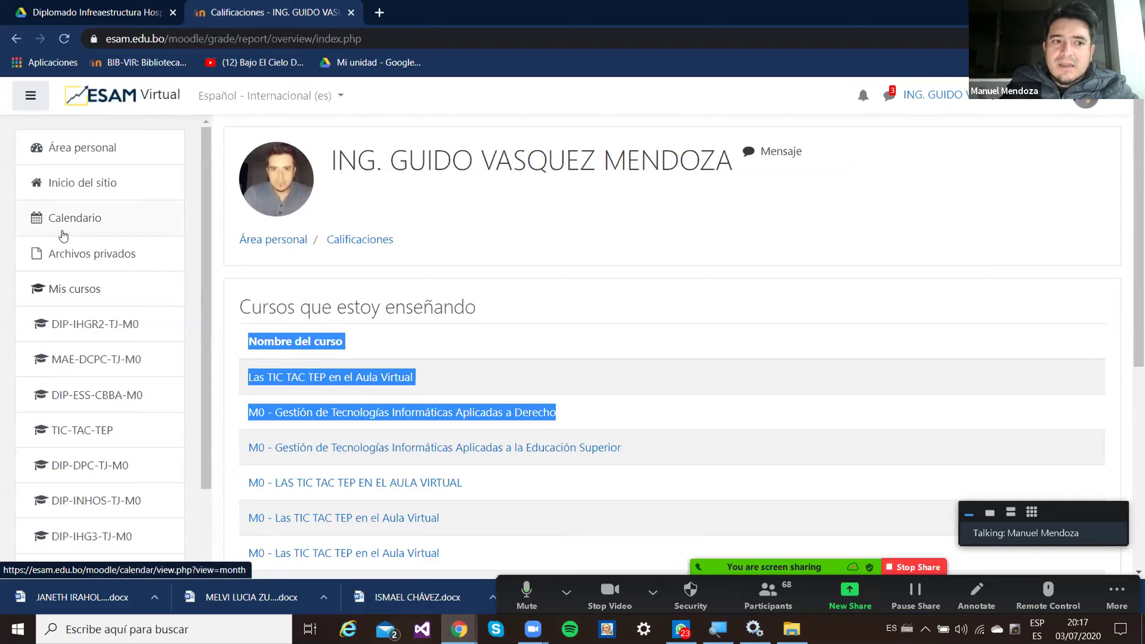
{"action": "left_click", "coordinate": [21, 43]}
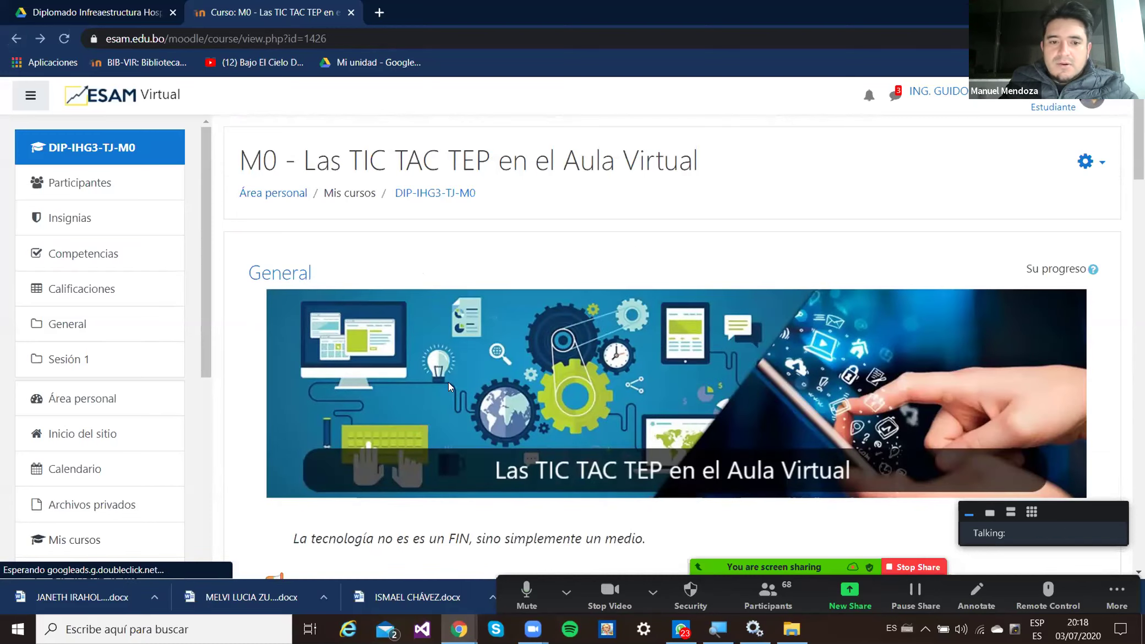
{"action": "scroll", "coordinate": [396, 402], "scroll_direction": "down", "scroll_amount": 15}
{"action": "scroll", "coordinate": [351, 408], "scroll_direction": "down", "scroll_amount": 10}
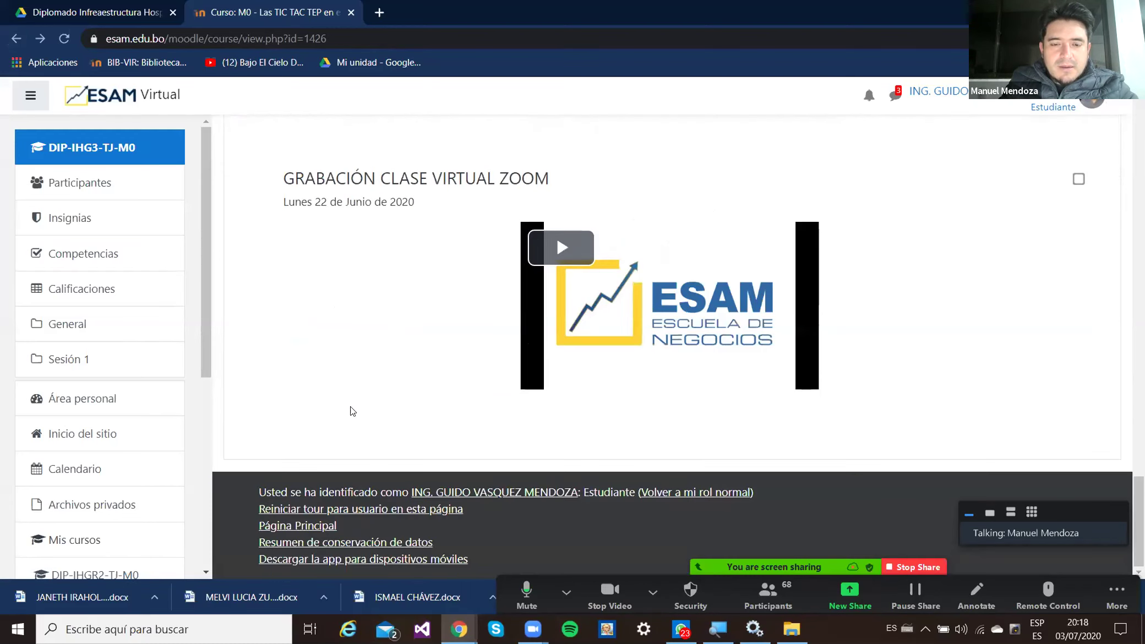
{"action": "scroll", "coordinate": [351, 406], "scroll_direction": "up", "scroll_amount": 9}
{"action": "scroll", "coordinate": [352, 406], "scroll_direction": "down", "scroll_amount": 2}
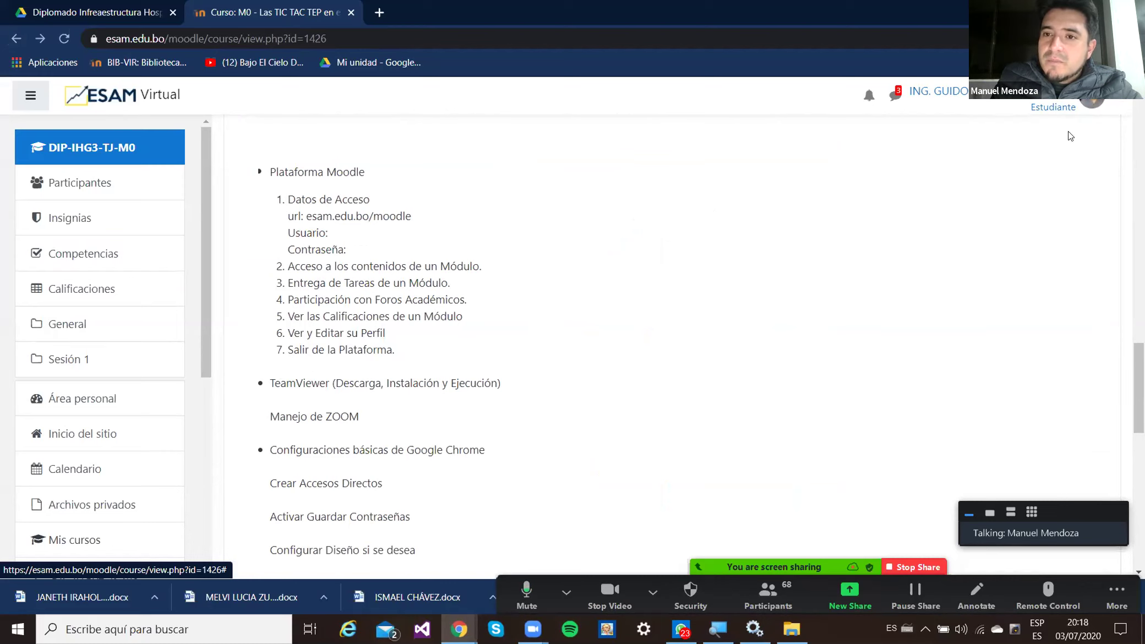
{"action": "scroll", "coordinate": [674, 262], "scroll_direction": "up", "scroll_amount": 4}
{"action": "scroll", "coordinate": [674, 262], "scroll_direction": "up", "scroll_amount": 15}
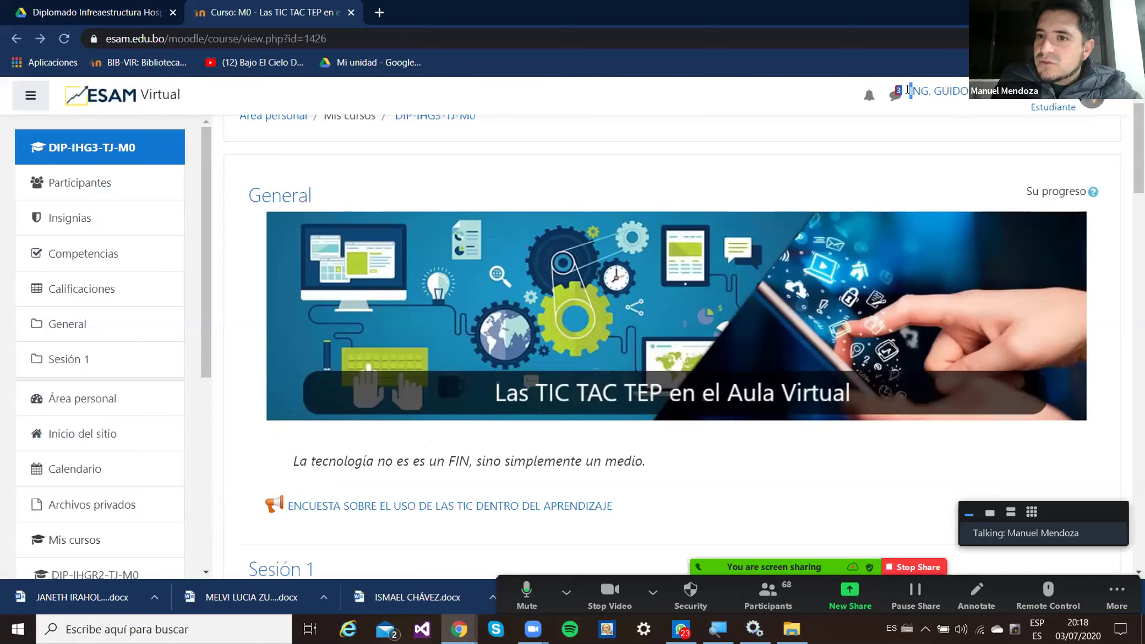
{"action": "triple_click", "coordinate": [940, 89]}
{"action": "left_click_drag", "start_coordinate": [1046, 96], "coordinate": [1115, 100]}
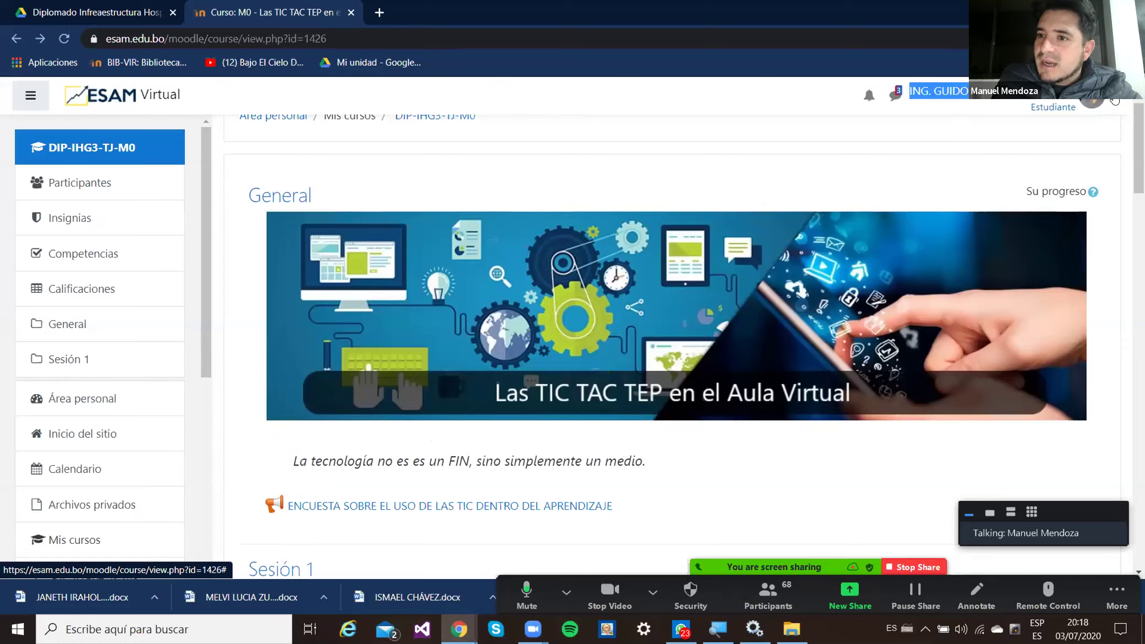
Go from the account menu to Perfil and open the Editar perfil form
{"action": "left_click", "coordinate": [1095, 99]}
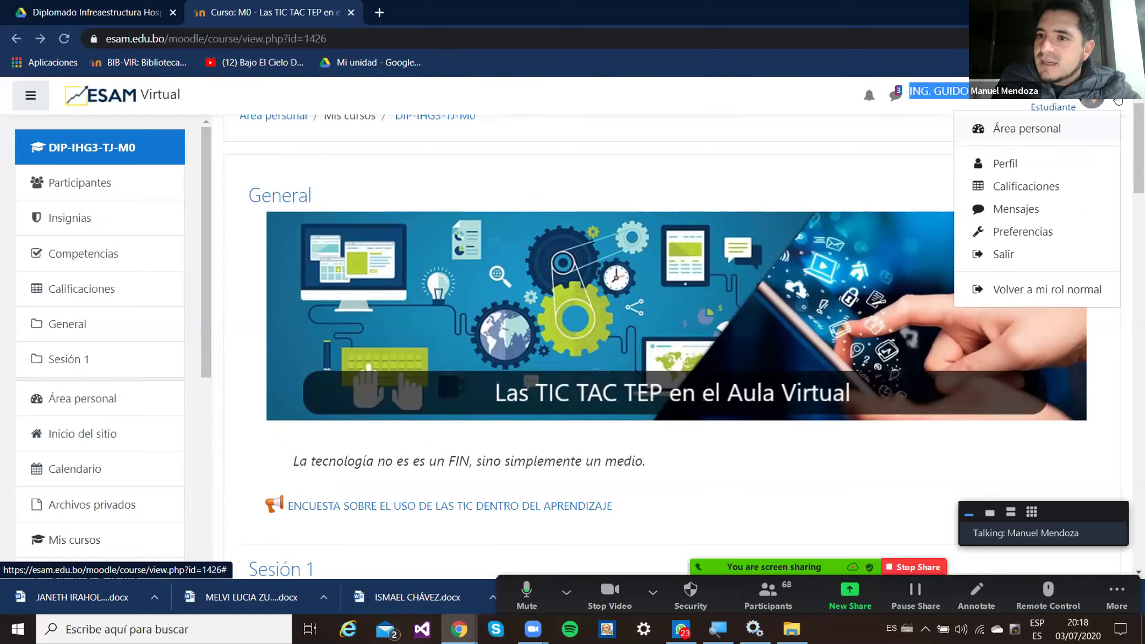
{"action": "left_click", "coordinate": [1020, 166]}
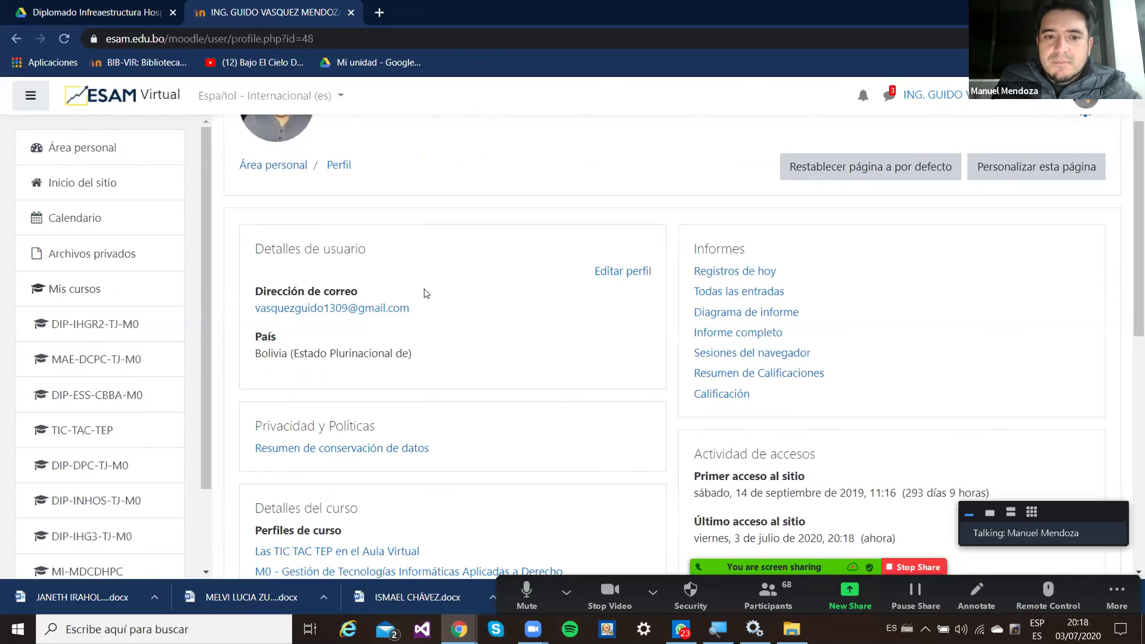
{"action": "left_click_drag", "start_coordinate": [586, 344], "coordinate": [657, 349]}
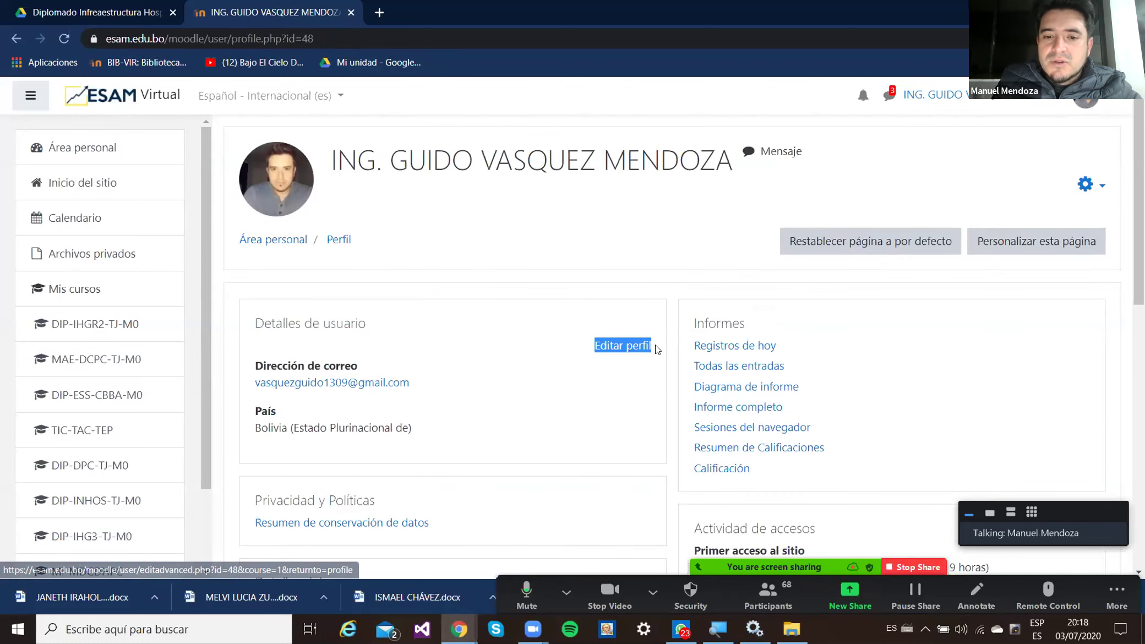
{"action": "left_click", "coordinate": [610, 349]}
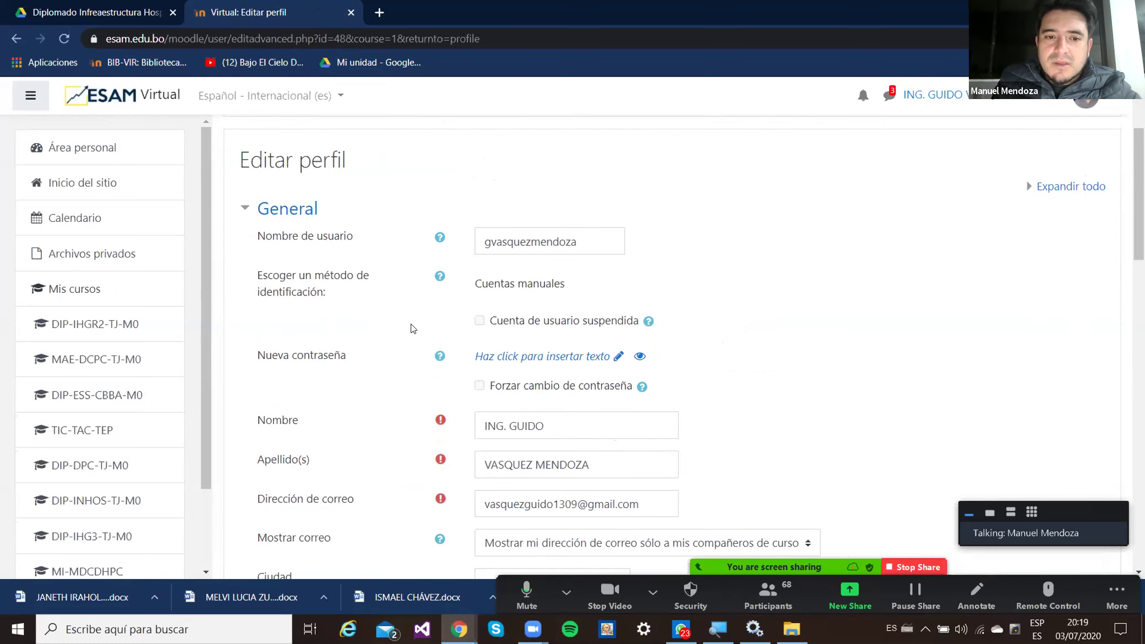
{"action": "left_click_drag", "start_coordinate": [595, 239], "coordinate": [454, 249]}
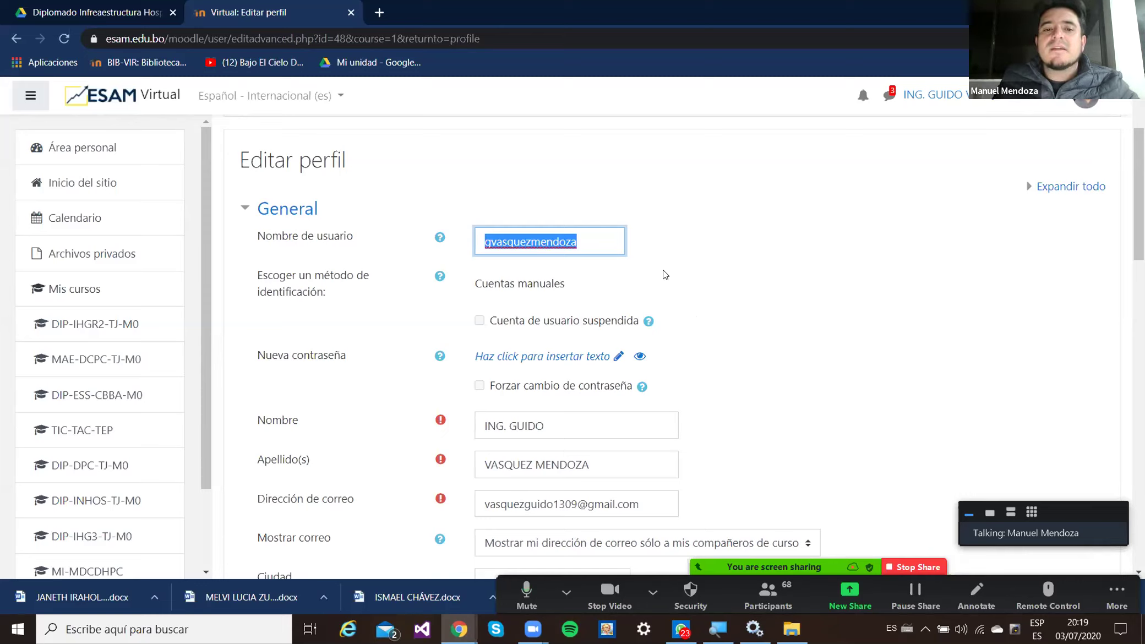
{"action": "left_click", "coordinate": [663, 270]}
{"action": "scroll", "coordinate": [663, 274], "scroll_direction": "down", "scroll_amount": 3}
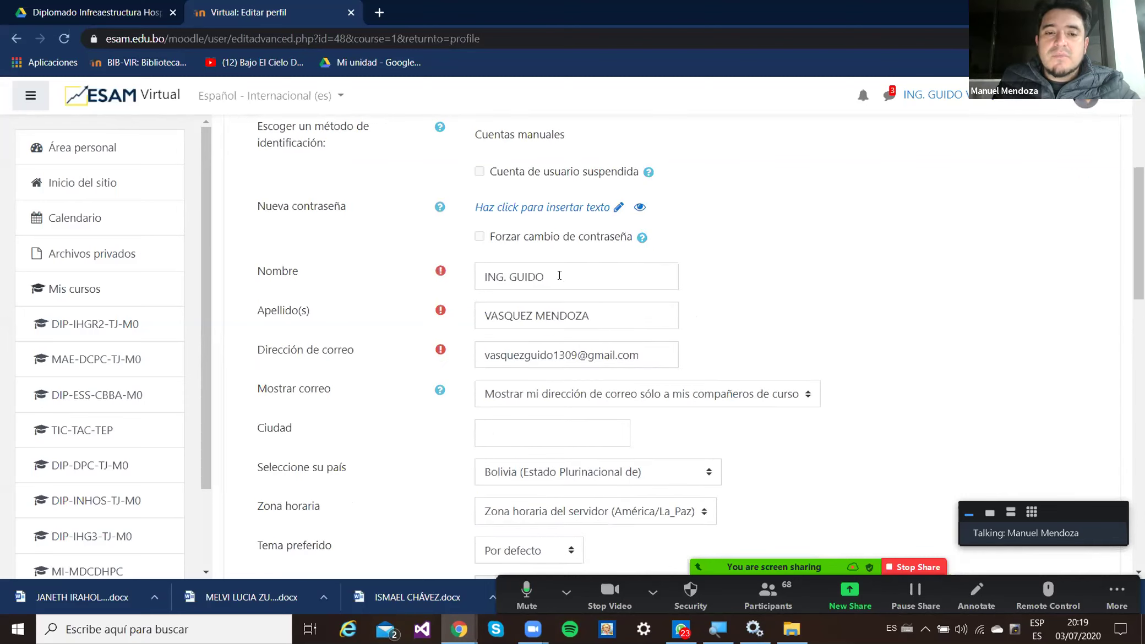
{"action": "left_click_drag", "start_coordinate": [542, 277], "coordinate": [448, 283]}
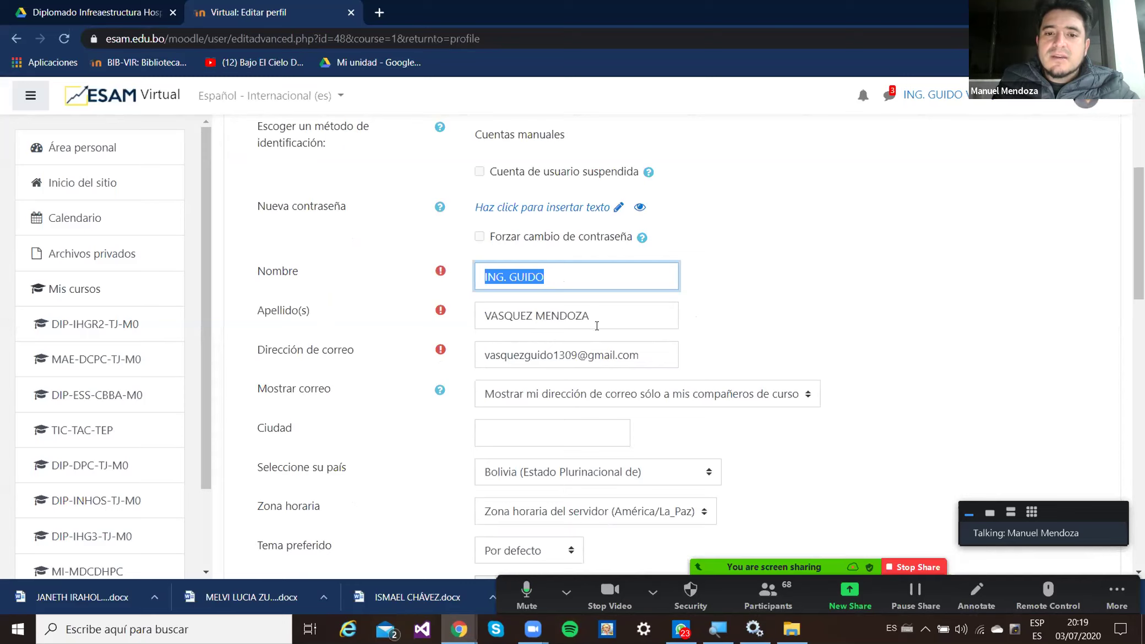
{"action": "left_click_drag", "start_coordinate": [592, 317], "coordinate": [407, 315]}
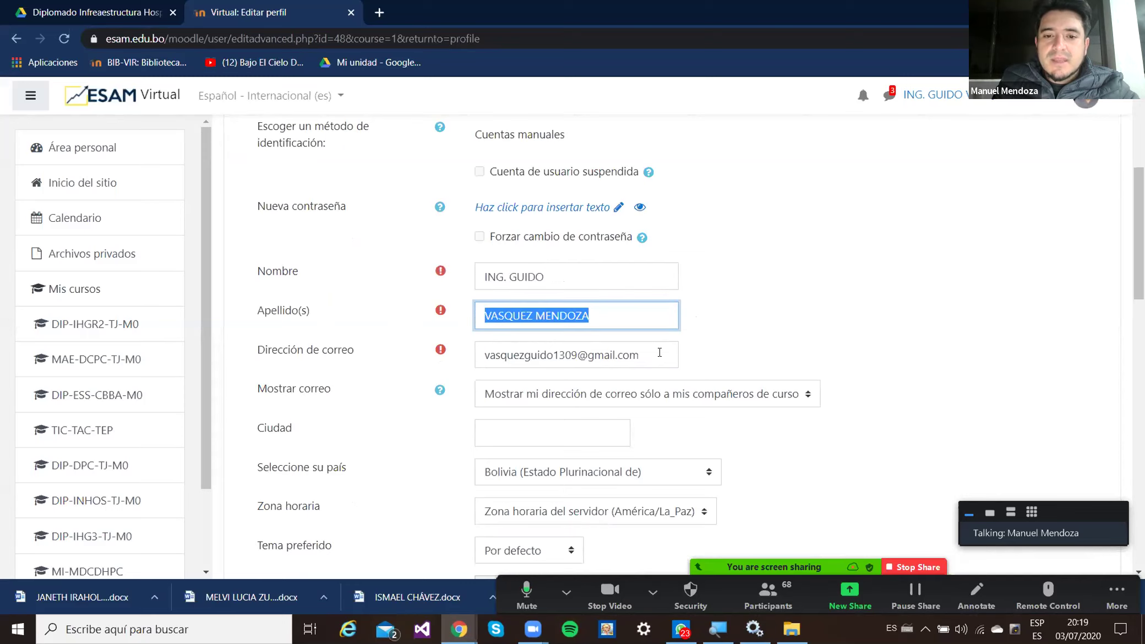
{"action": "left_click_drag", "start_coordinate": [660, 353], "coordinate": [412, 345]}
{"action": "scroll", "coordinate": [435, 347], "scroll_direction": "down", "scroll_amount": 2}
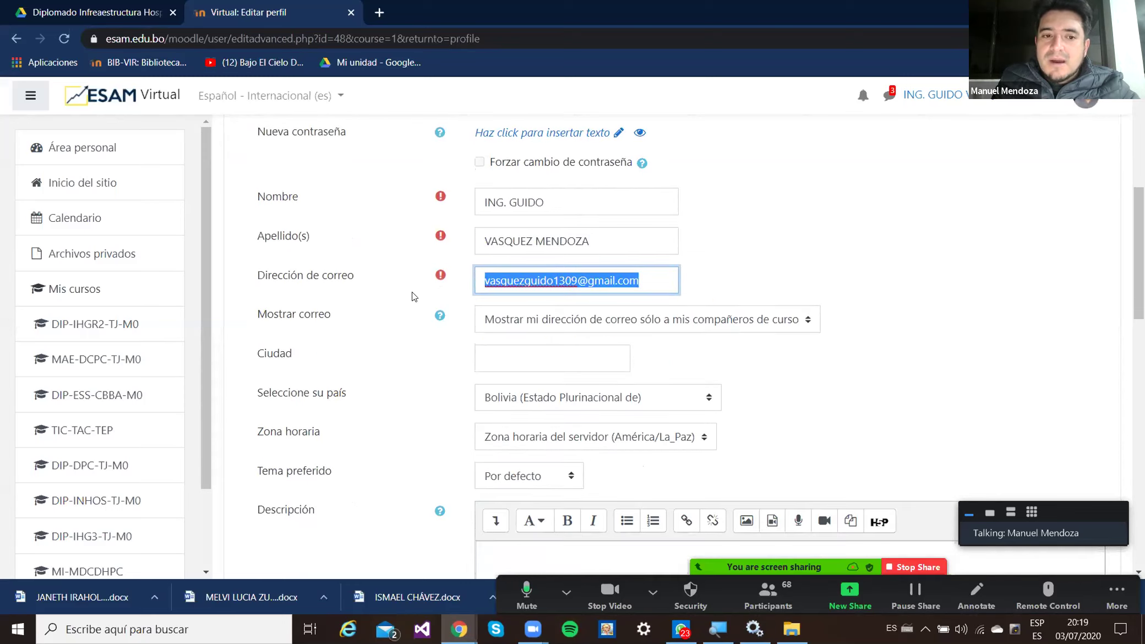
{"action": "left_click", "coordinate": [664, 283]}
{"action": "left_click_drag", "start_coordinate": [664, 283], "coordinate": [475, 283]}
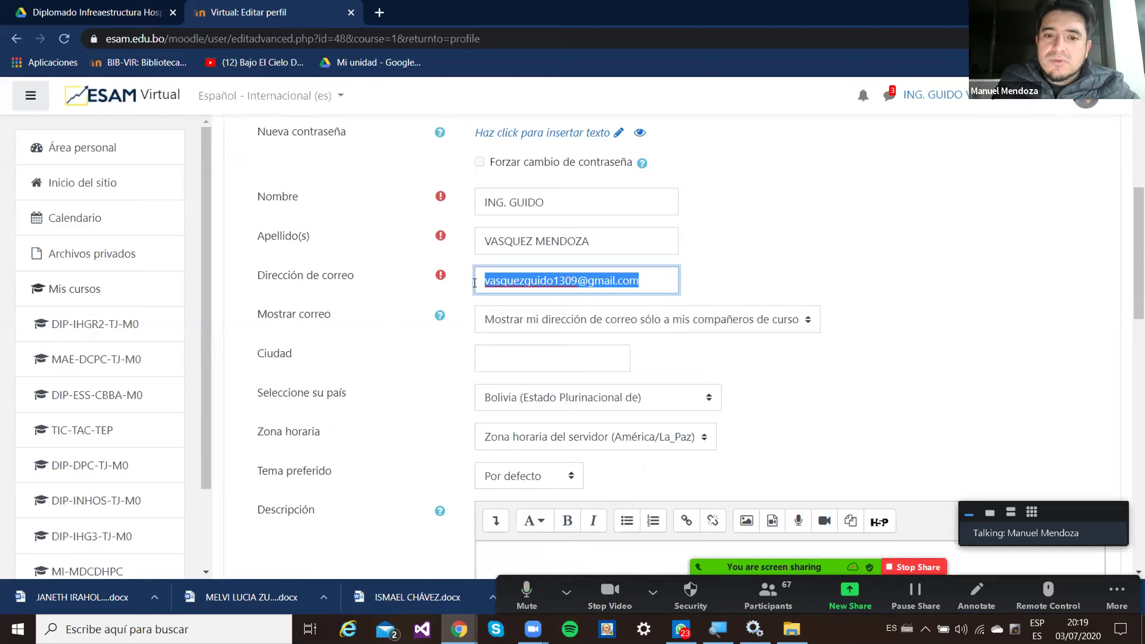
{"action": "left_click", "coordinate": [664, 283]}
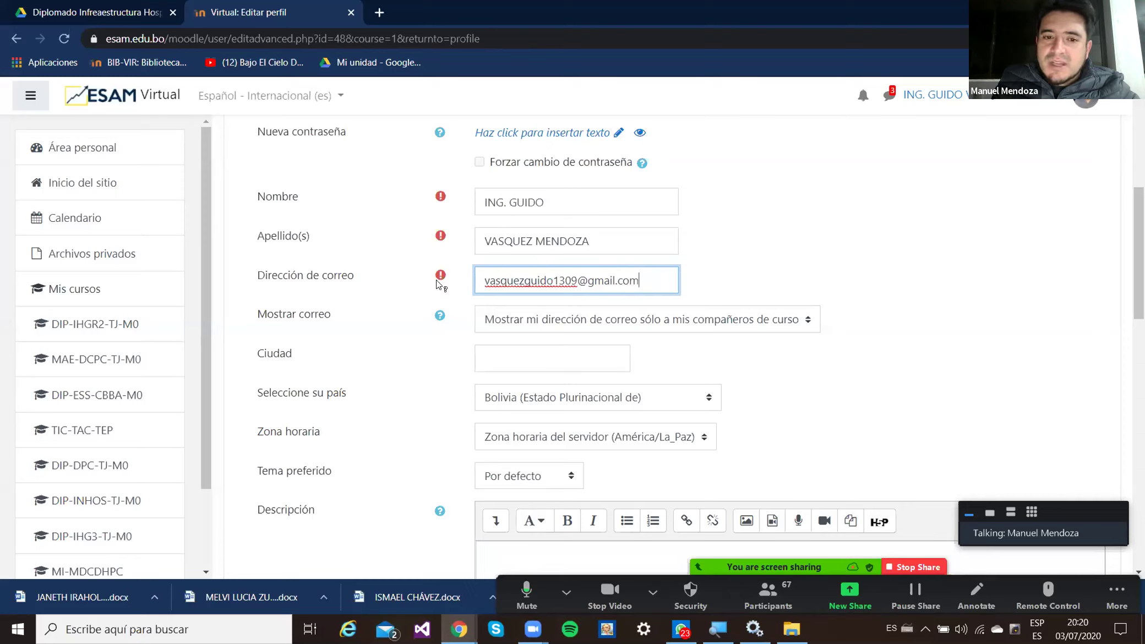
{"action": "key", "text": "ctrl+a"}
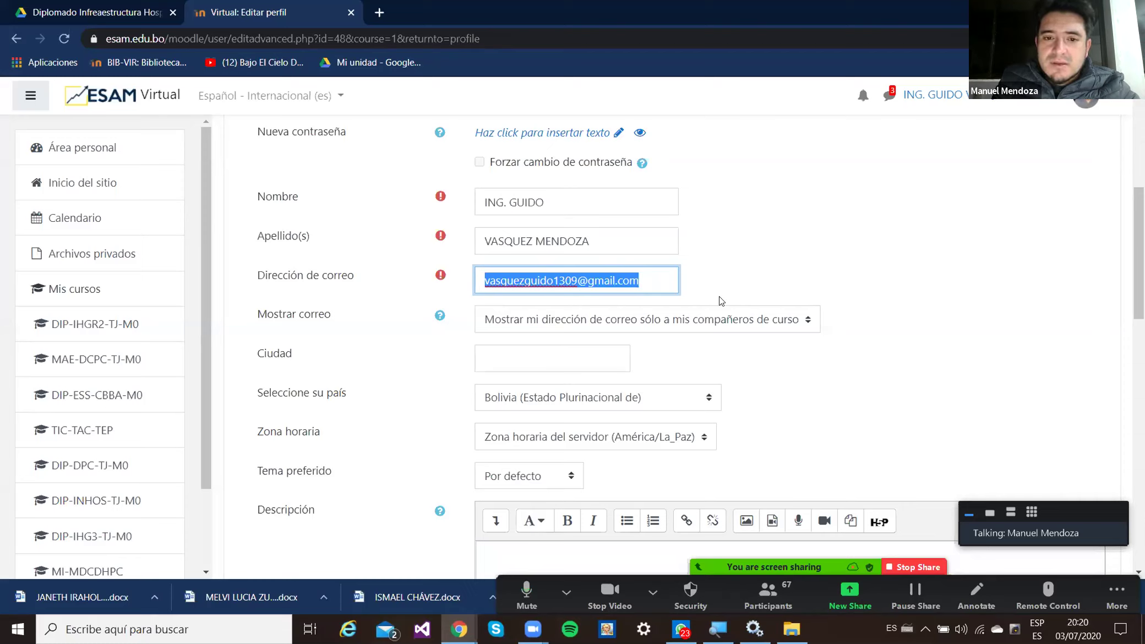
{"action": "key", "text": "End"}
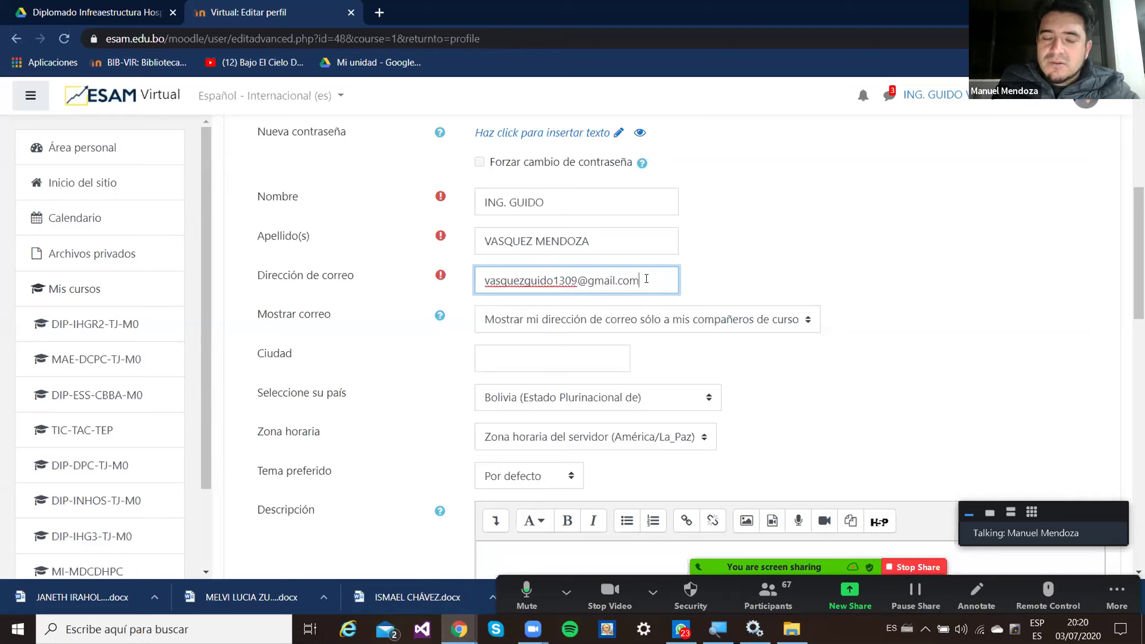
{"action": "key", "text": "ctrl+shift+Left"}
{"action": "key", "text": "ctrl+shift+Left"}
{"action": "key", "text": "ctrl+shift+Left"}
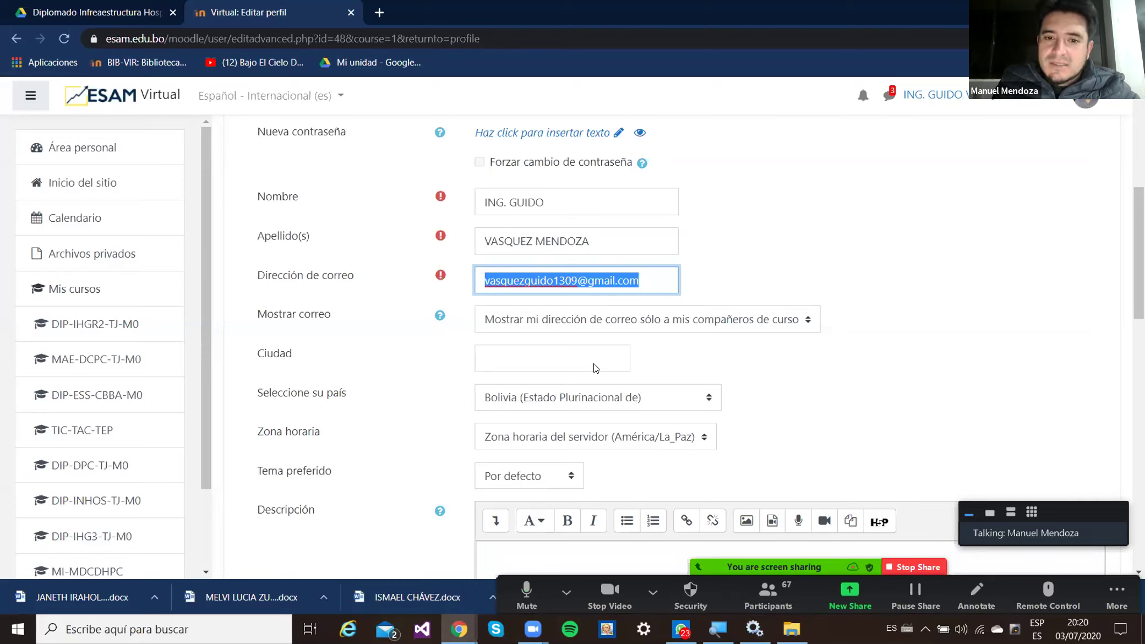
{"action": "left_click", "coordinate": [554, 280]}
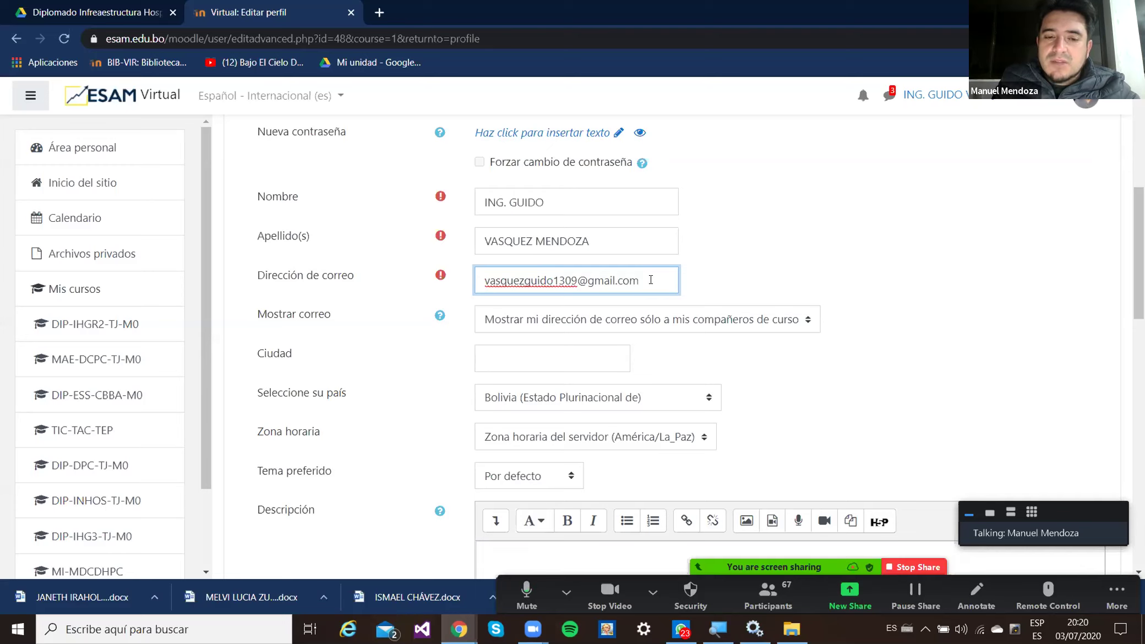
{"action": "scroll", "coordinate": [554, 346], "scroll_direction": "down", "scroll_amount": 1}
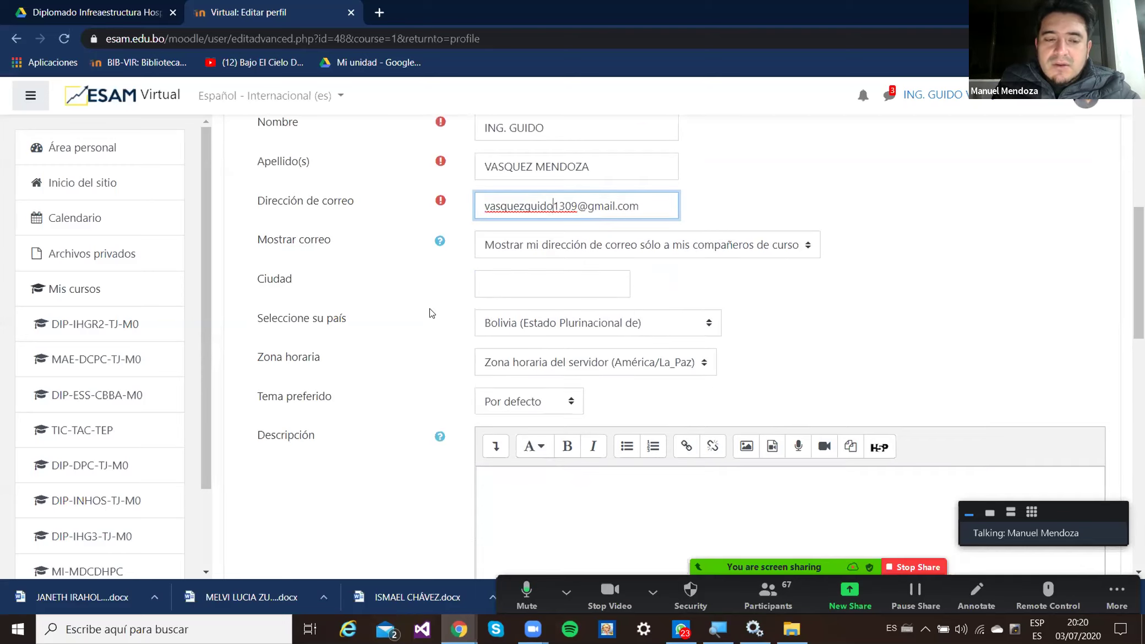
{"action": "left_click", "coordinate": [529, 282]}
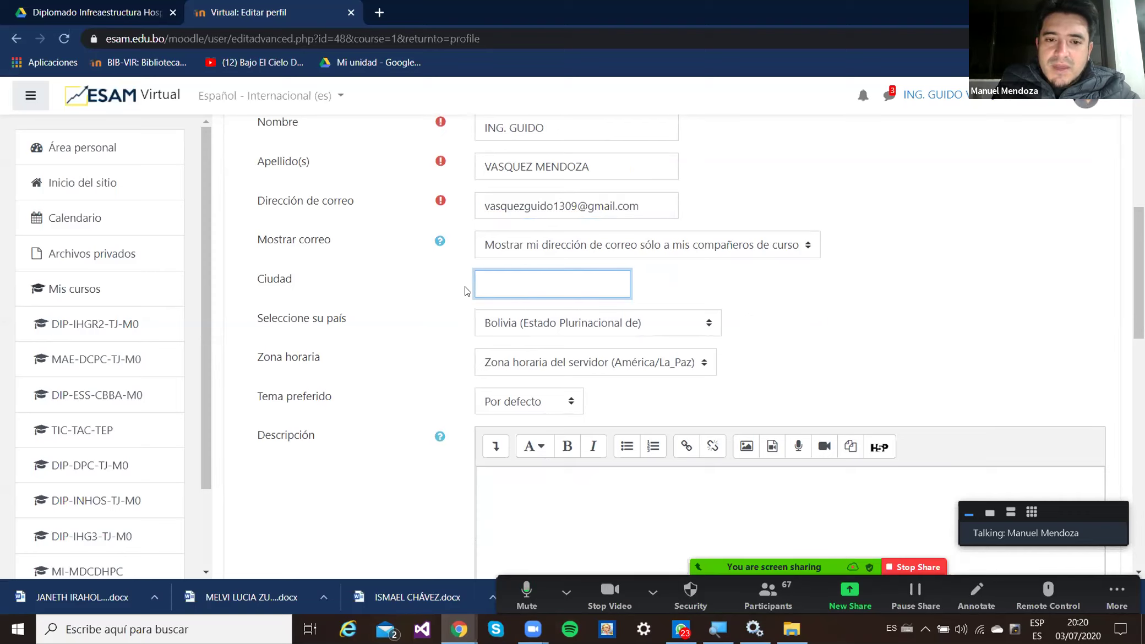
{"action": "scroll", "coordinate": [358, 328], "scroll_direction": "down", "scroll_amount": 2}
{"action": "scroll", "coordinate": [371, 326], "scroll_direction": "up", "scroll_amount": 2}
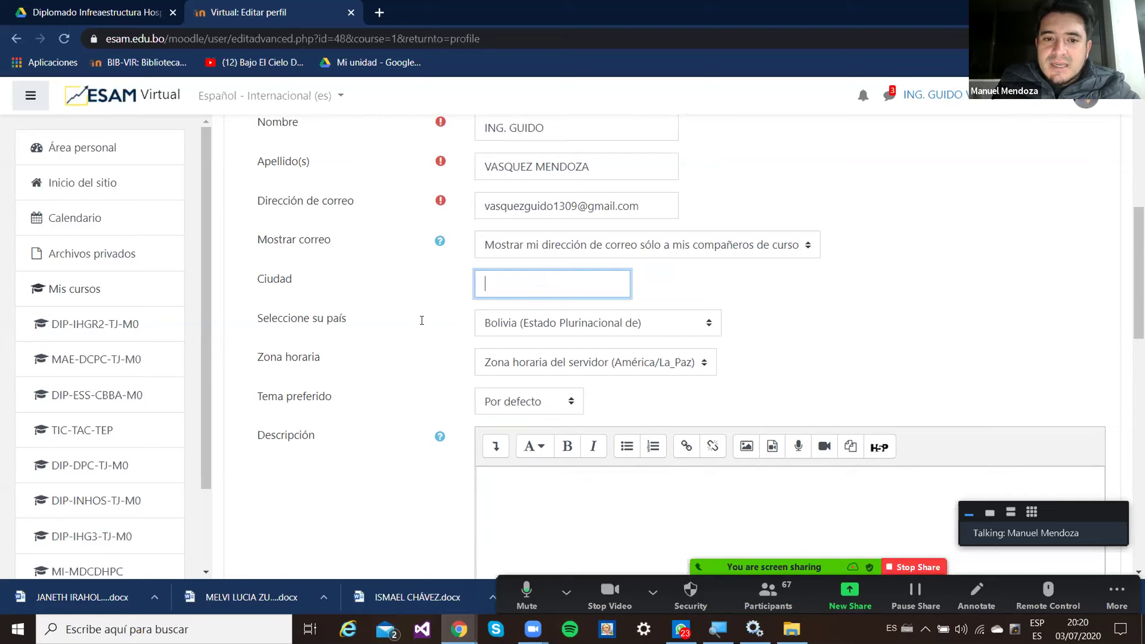
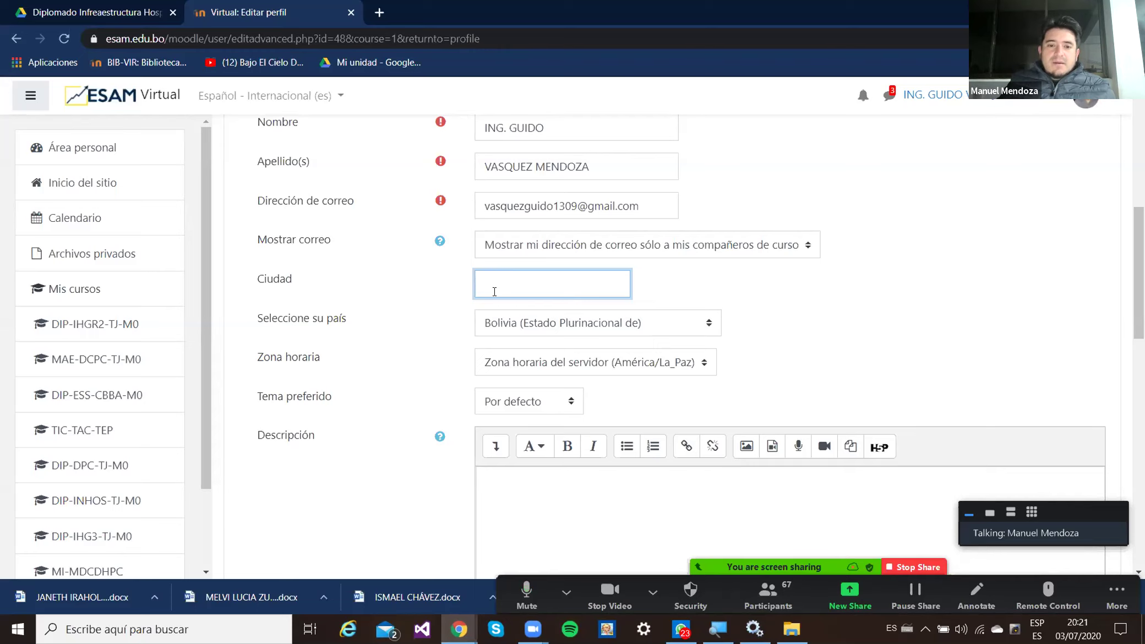
Drag cca.jpg from the desktop onto Moodle's Imagen nueva drop zone to upload it
{"action": "scroll", "coordinate": [447, 352], "scroll_direction": "down", "scroll_amount": 5}
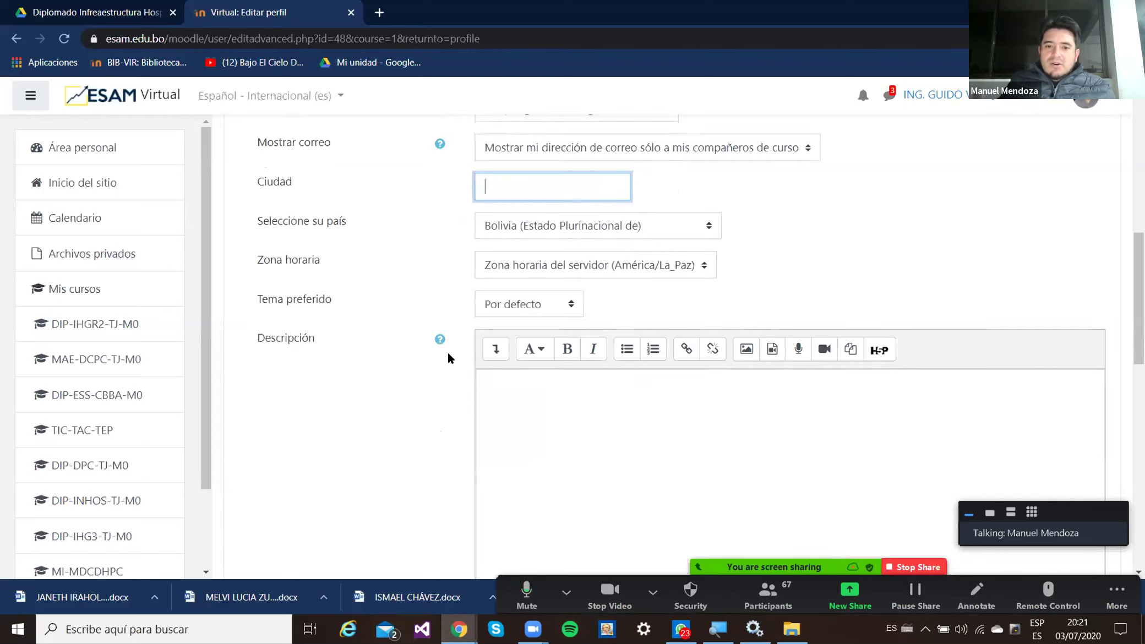
{"action": "scroll", "coordinate": [447, 352], "scroll_direction": "down", "scroll_amount": 1}
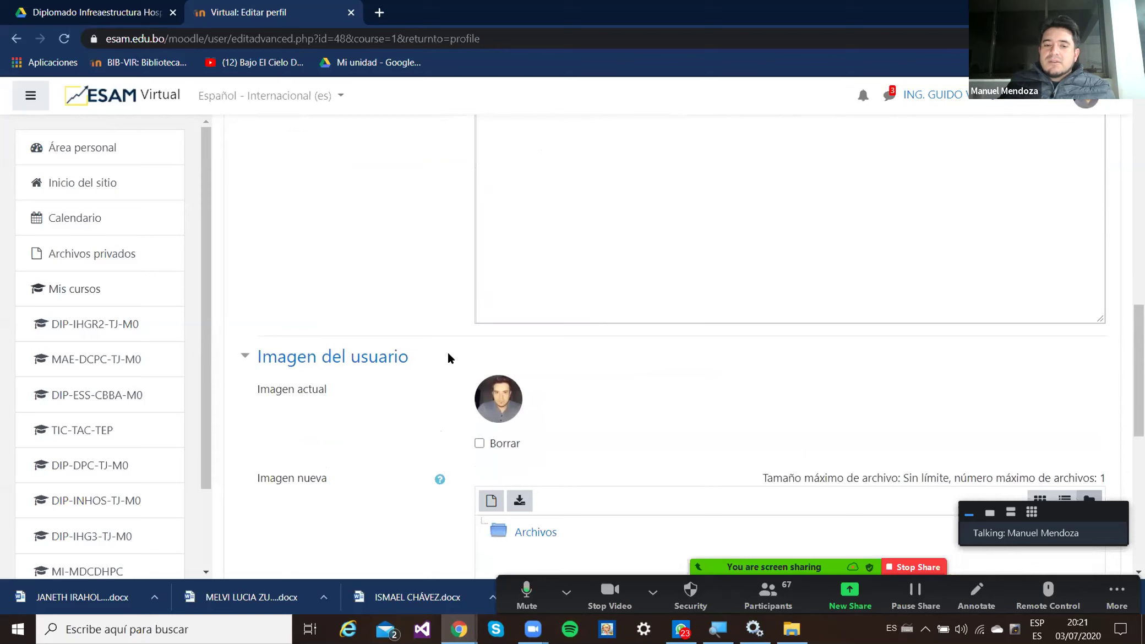
{"action": "scroll", "coordinate": [449, 358], "scroll_direction": "down", "scroll_amount": 2}
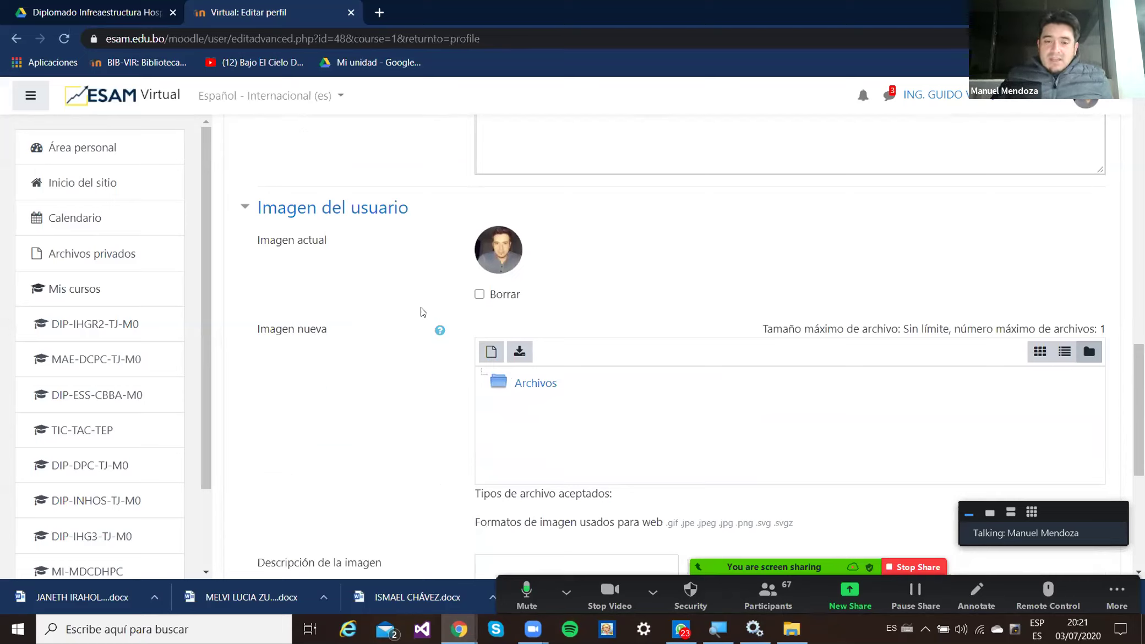
{"action": "scroll", "coordinate": [405, 313], "scroll_direction": "down", "scroll_amount": 5}
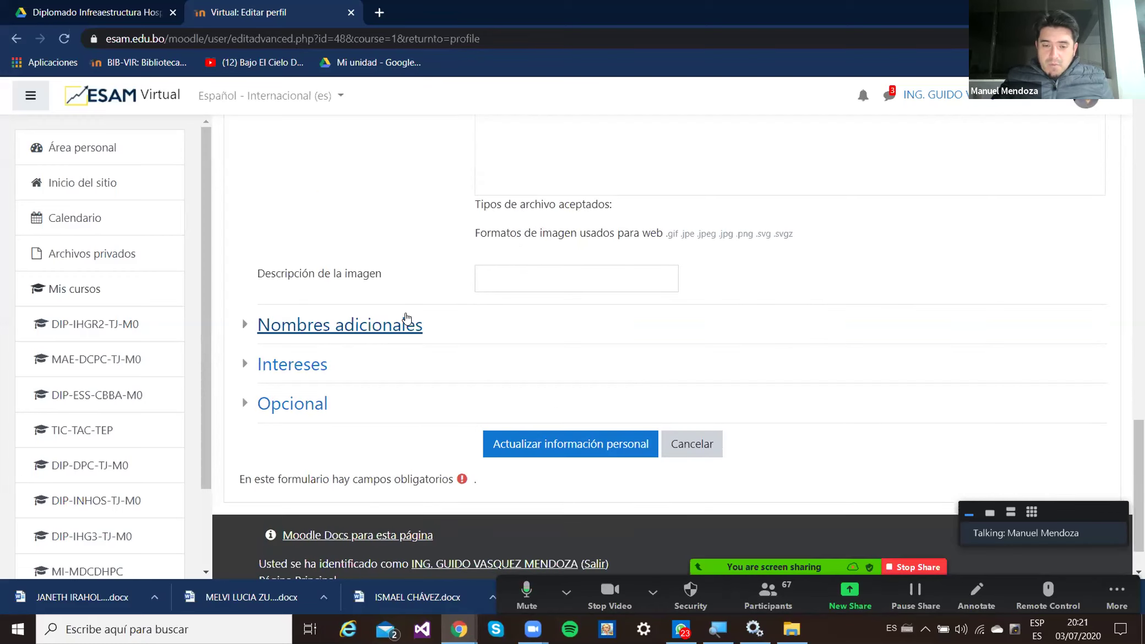
{"action": "scroll", "coordinate": [405, 313], "scroll_direction": "up", "scroll_amount": 7}
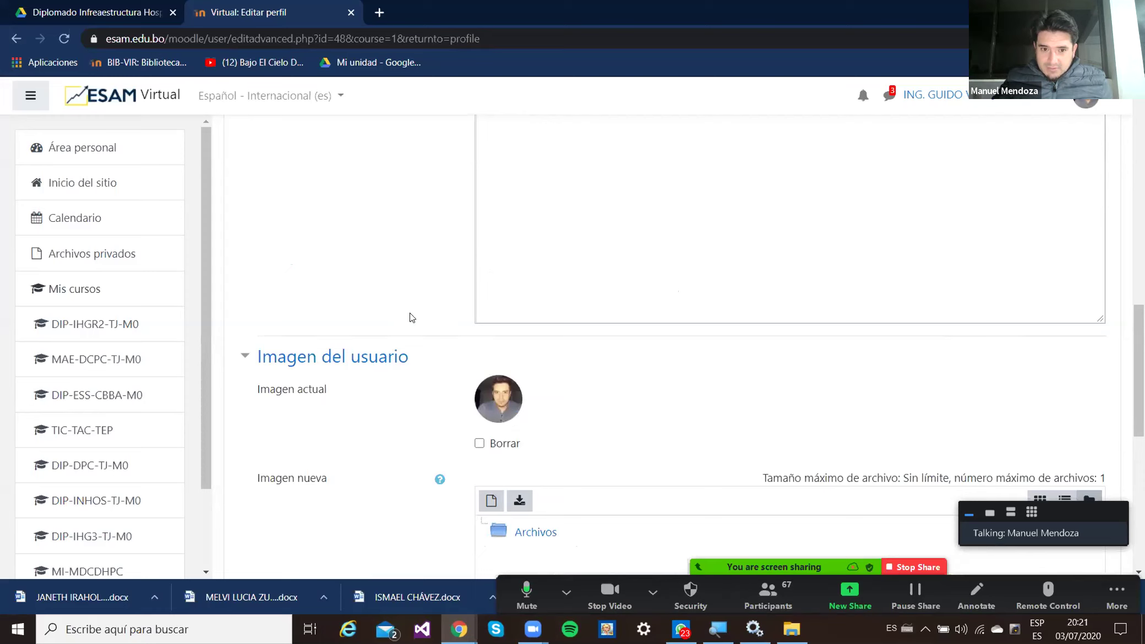
{"action": "scroll", "coordinate": [410, 315], "scroll_direction": "down", "scroll_amount": 1}
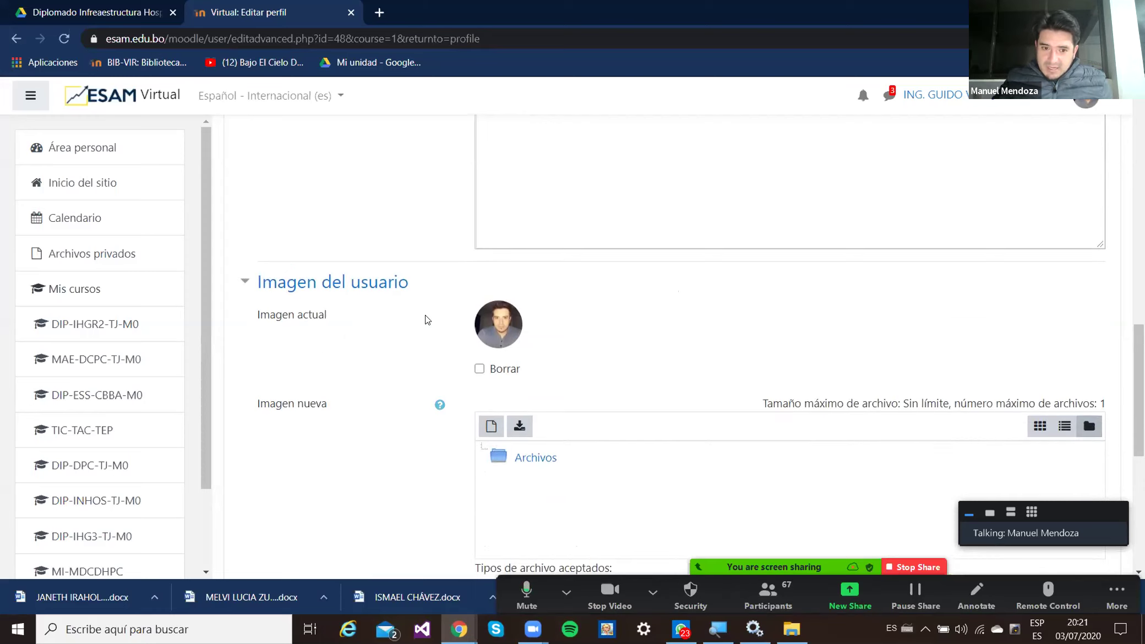
{"action": "scroll", "coordinate": [419, 337], "scroll_direction": "down", "scroll_amount": 2}
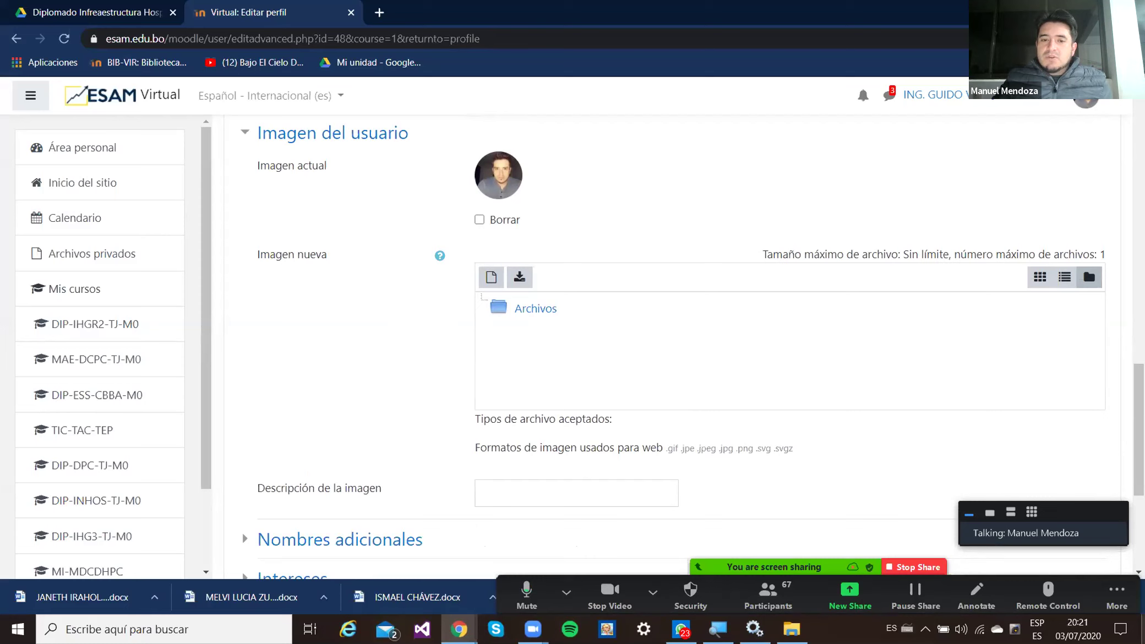
{"action": "key", "text": "super+d"}
{"action": "left_click_drag", "start_coordinate": [134, 326], "coordinate": [548, 502]}
{"action": "left_click_drag", "start_coordinate": [708, 366], "coordinate": [749, 350]}
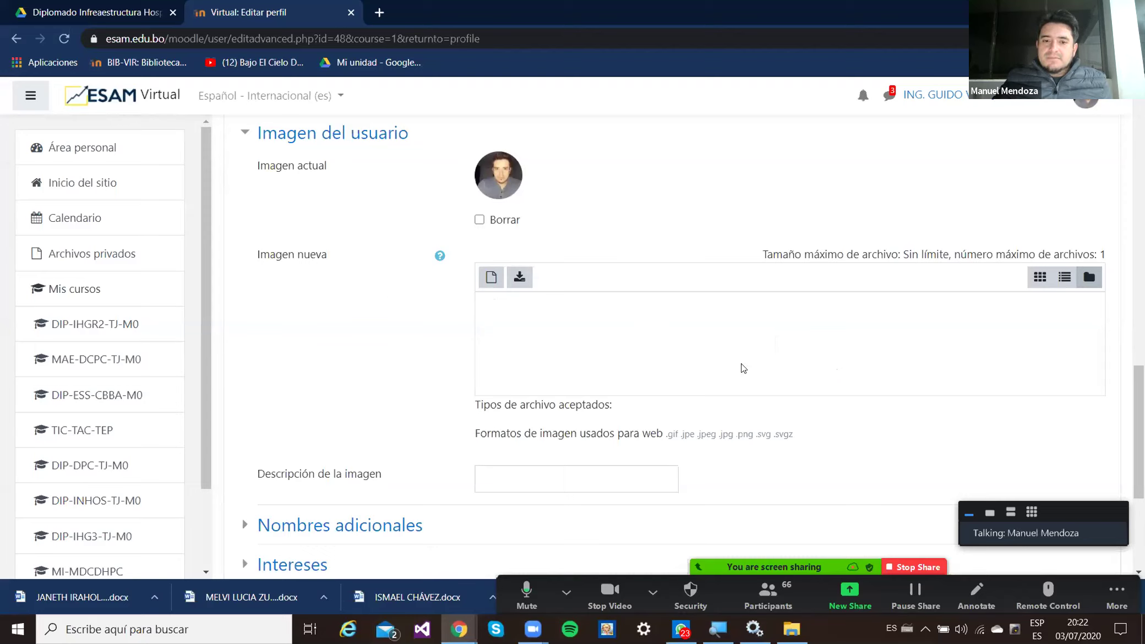
{"action": "left_click_drag", "start_coordinate": [741, 363], "coordinate": [705, 356]}
Highlight the accepted image formats, such as gif and jpe, then return to the form top
{"action": "left_click_drag", "start_coordinate": [474, 433], "coordinate": [659, 430]}
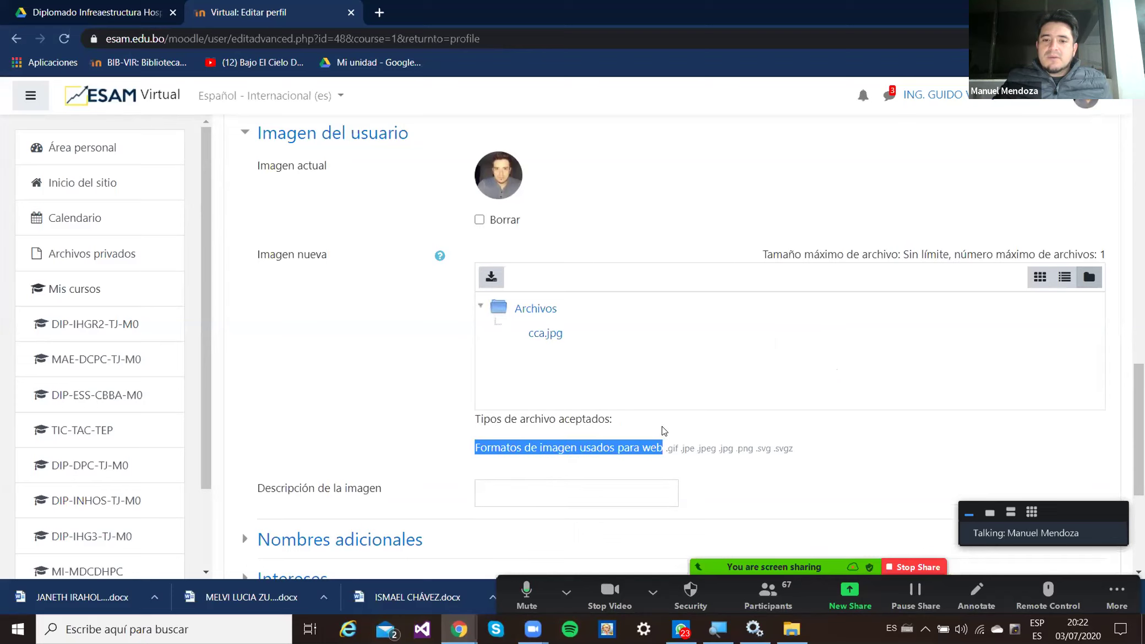
{"action": "left_click", "coordinate": [421, 408]}
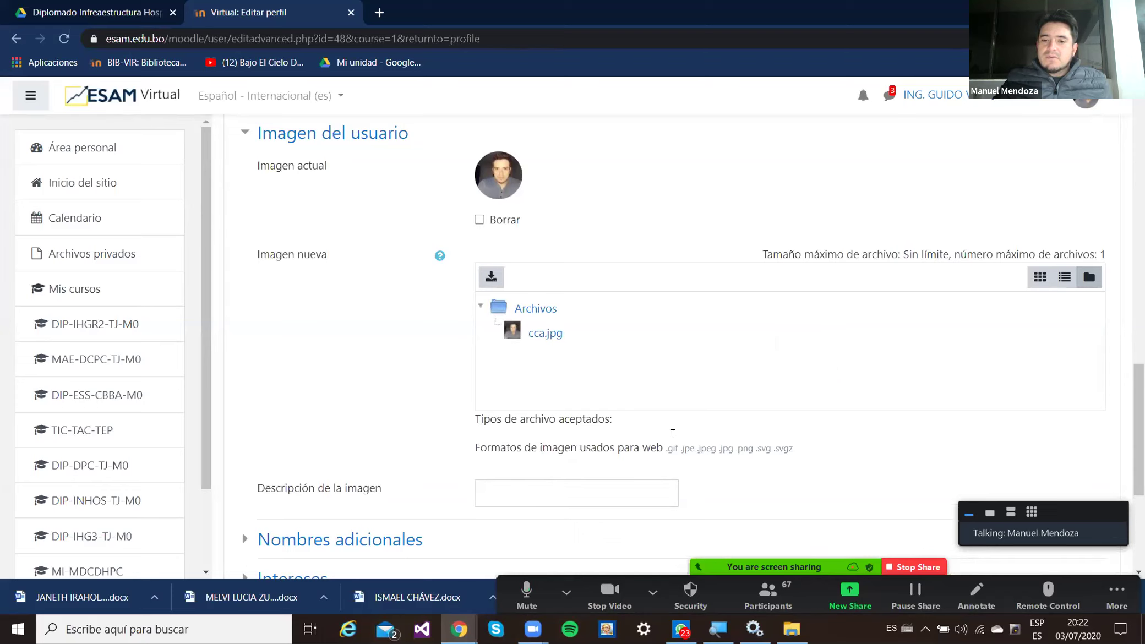
{"action": "left_click_drag", "start_coordinate": [677, 443], "coordinate": [667, 447]}
{"action": "double_click", "coordinate": [688, 449]}
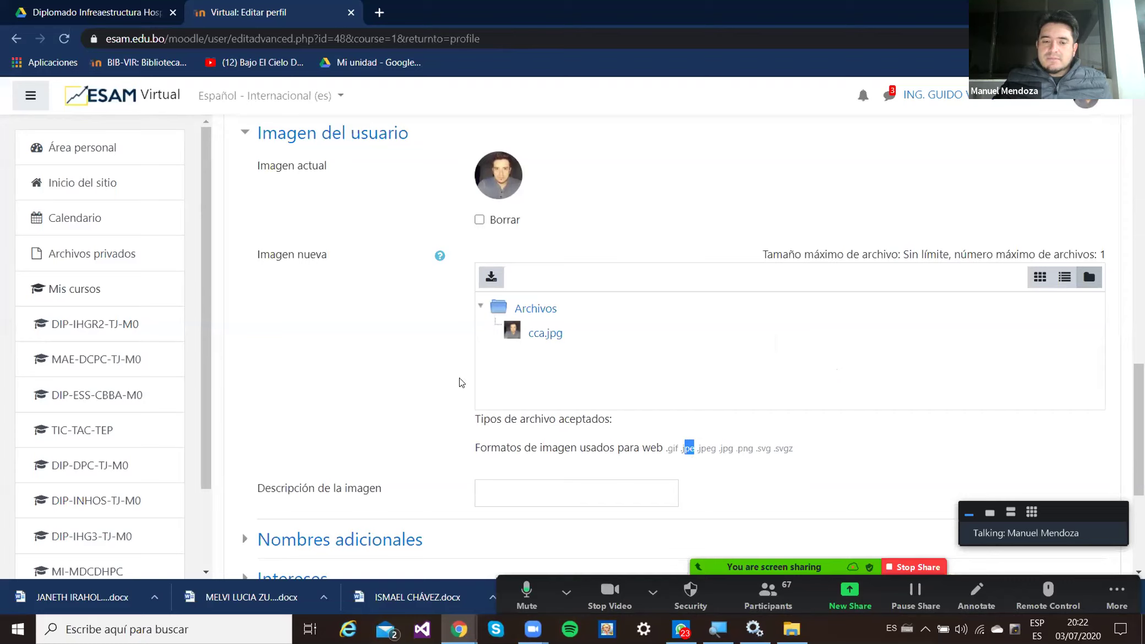
{"action": "left_click", "coordinate": [517, 352]}
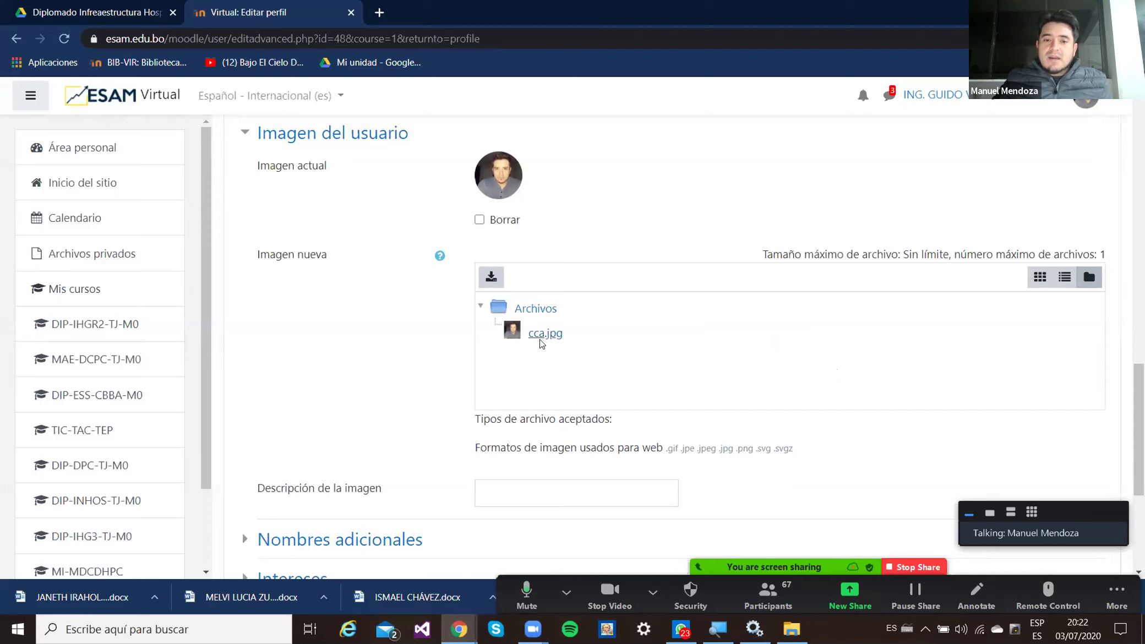
{"action": "scroll", "coordinate": [495, 349], "scroll_direction": "up", "scroll_amount": 9}
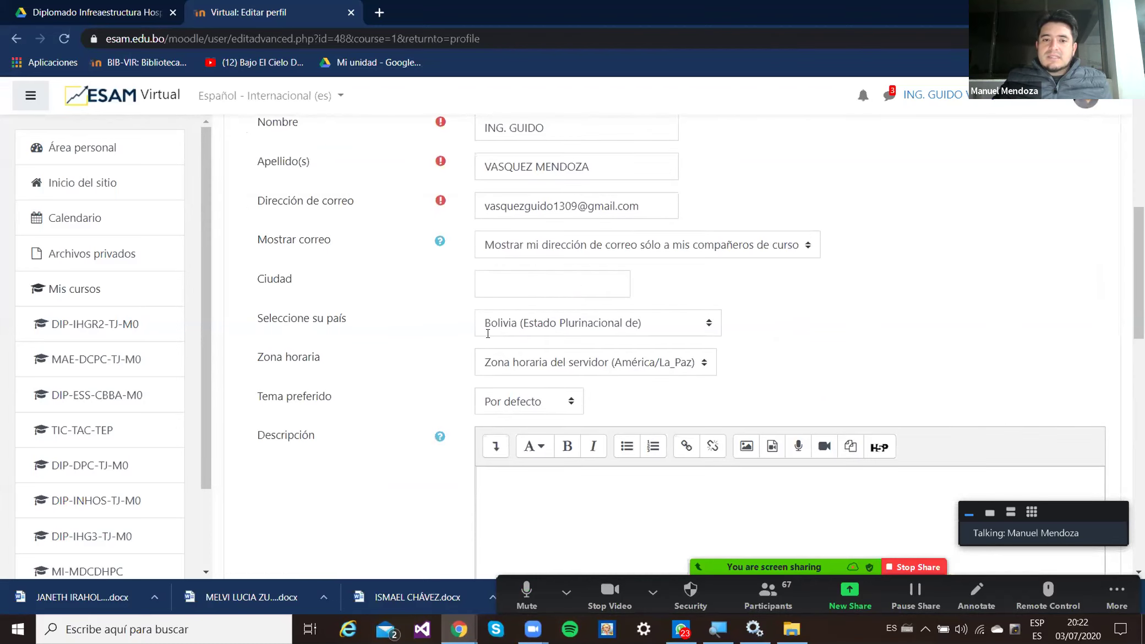
Enter Tarija in the profile's Ciudad field
{"action": "left_click", "coordinate": [524, 292]}
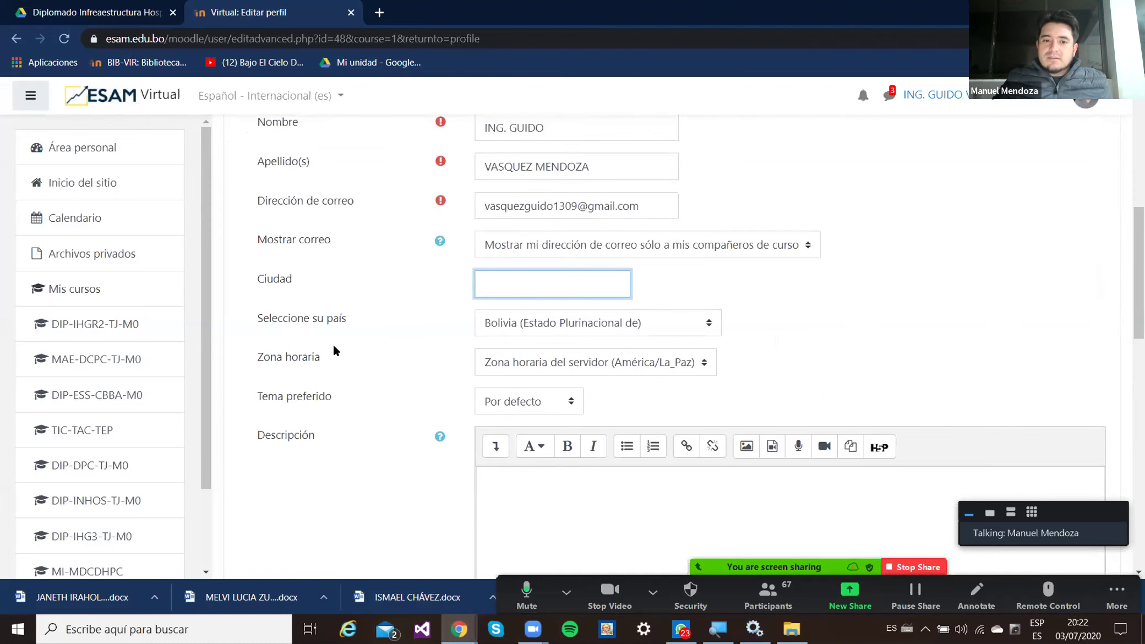
{"action": "type", "text": "Tarija"}
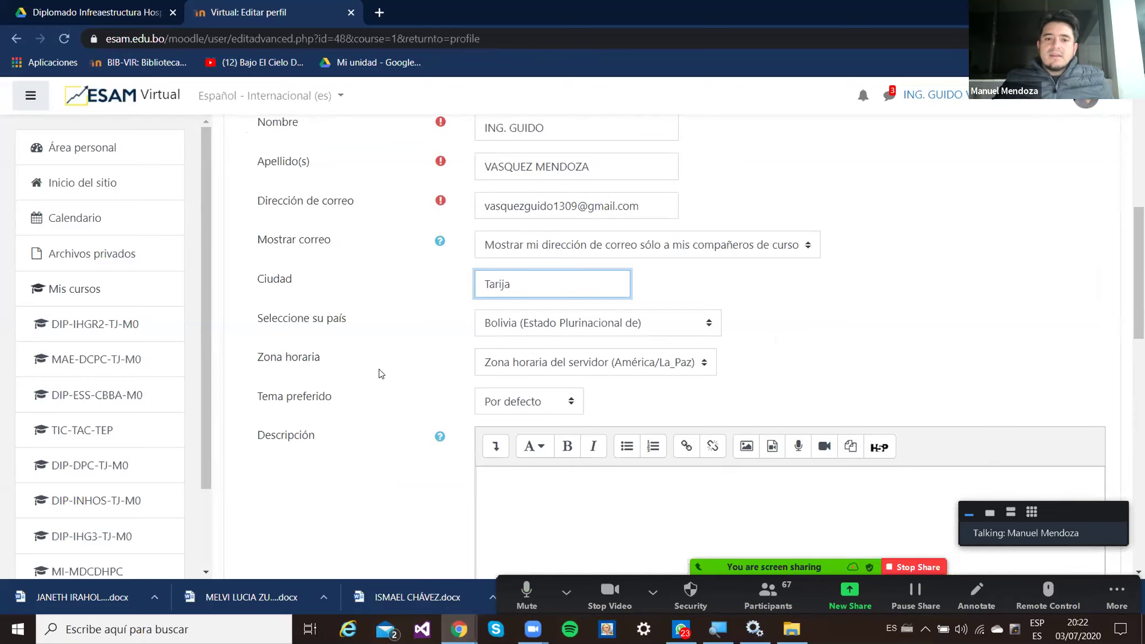
{"action": "scroll", "coordinate": [380, 370], "scroll_direction": "down", "scroll_amount": 10}
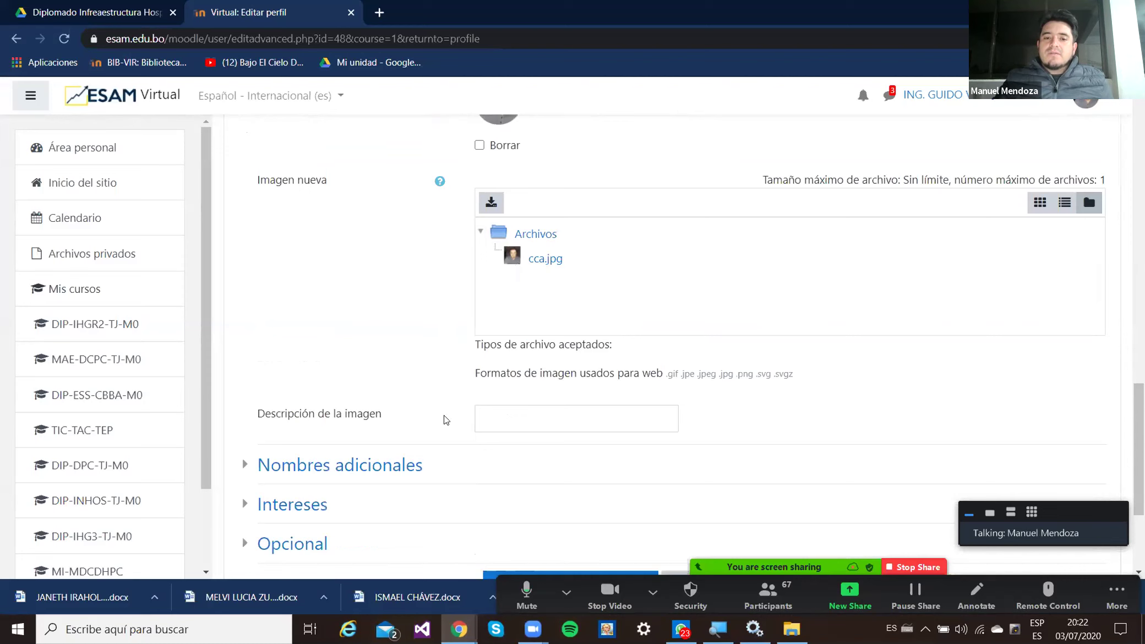
{"action": "scroll", "coordinate": [504, 390], "scroll_direction": "down", "scroll_amount": 4}
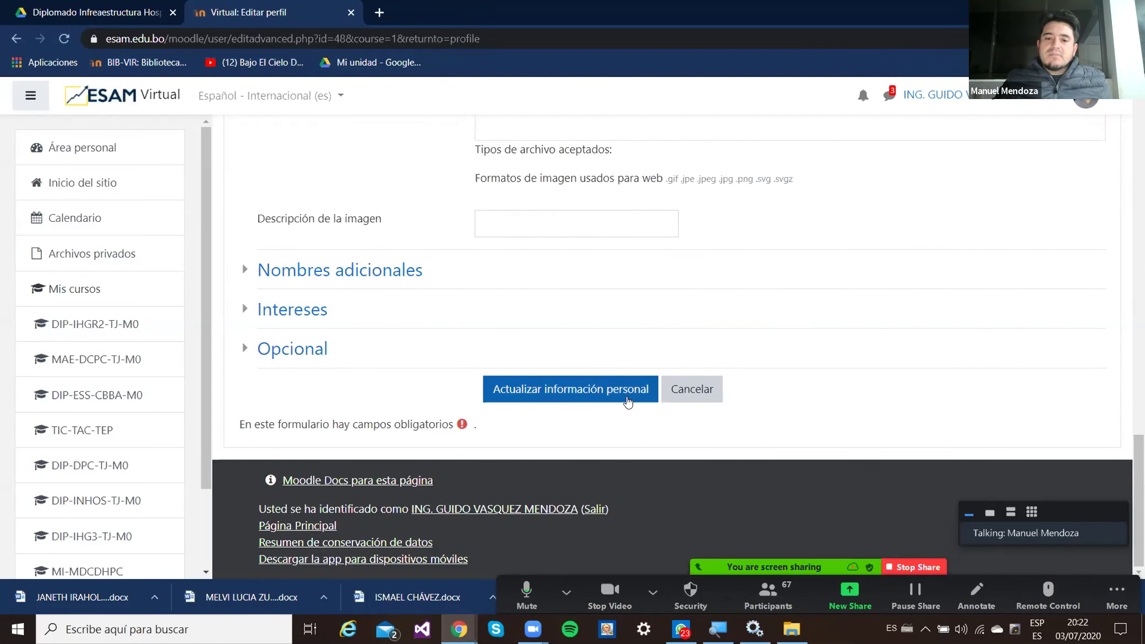
{"action": "scroll", "coordinate": [426, 405], "scroll_direction": "up", "scroll_amount": 3}
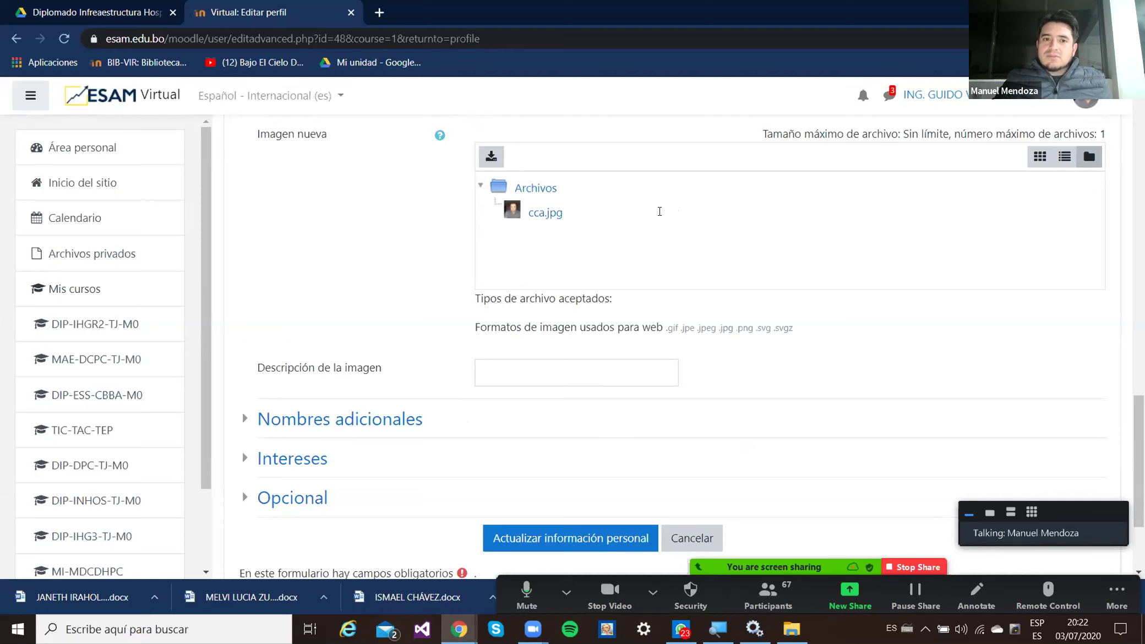
{"action": "scroll", "coordinate": [411, 301], "scroll_direction": "up", "scroll_amount": 3}
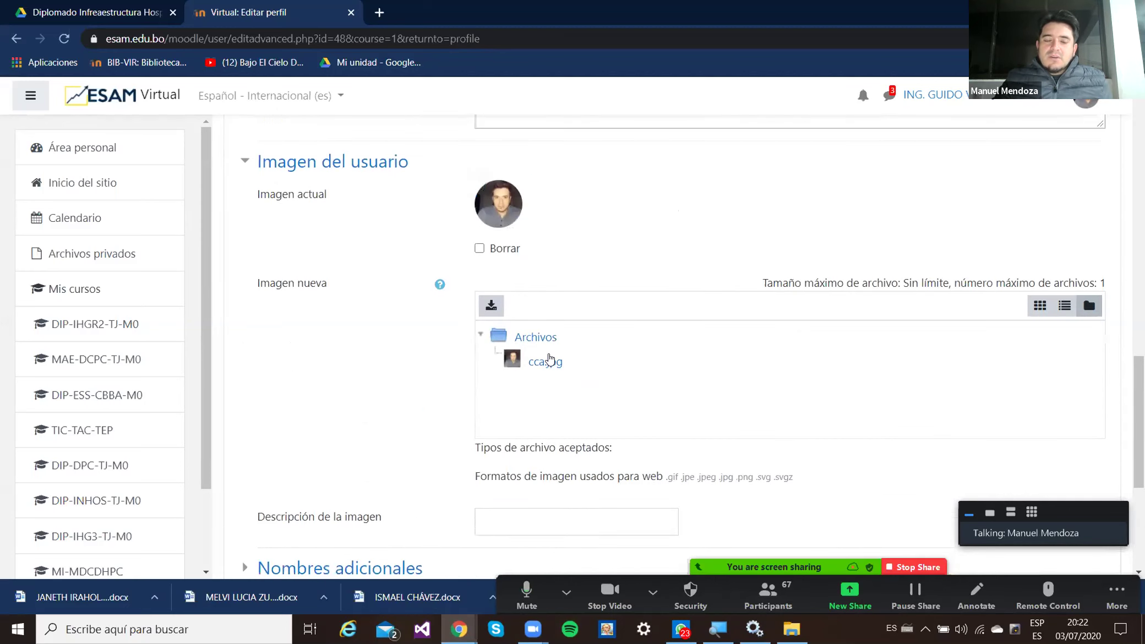
Delete cca.jpg from the new image area
{"action": "left_click", "coordinate": [531, 362]}
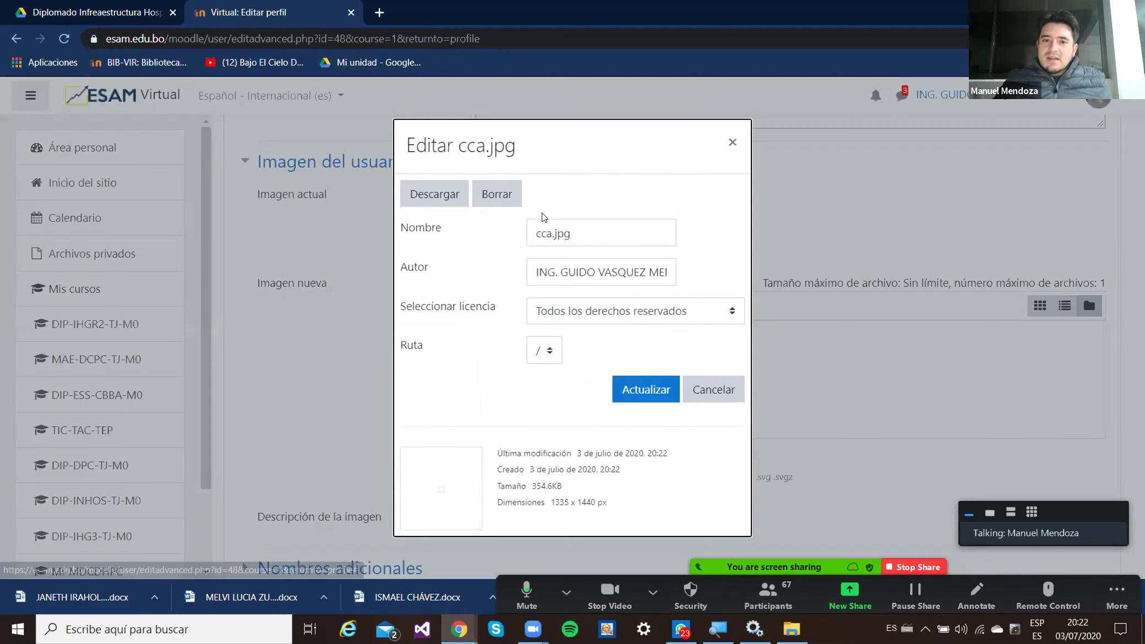
{"action": "left_click", "coordinate": [497, 194]}
{"action": "left_click", "coordinate": [535, 360]}
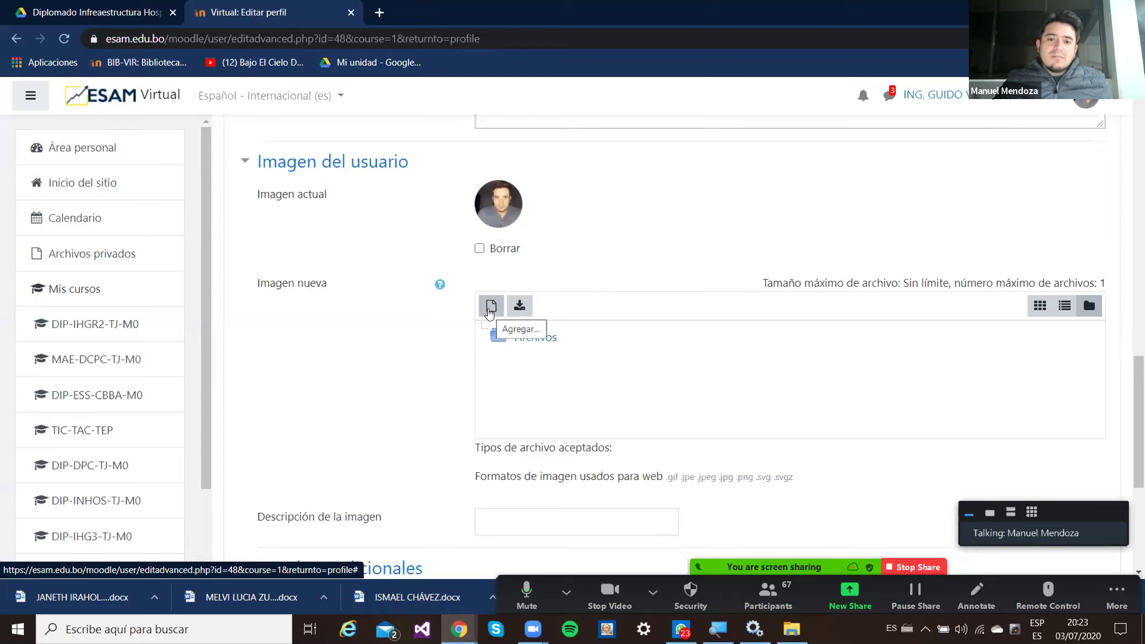
Upload IMG_20190926_121338060.jpg from the computer into the new image area
{"action": "left_click", "coordinate": [489, 312]}
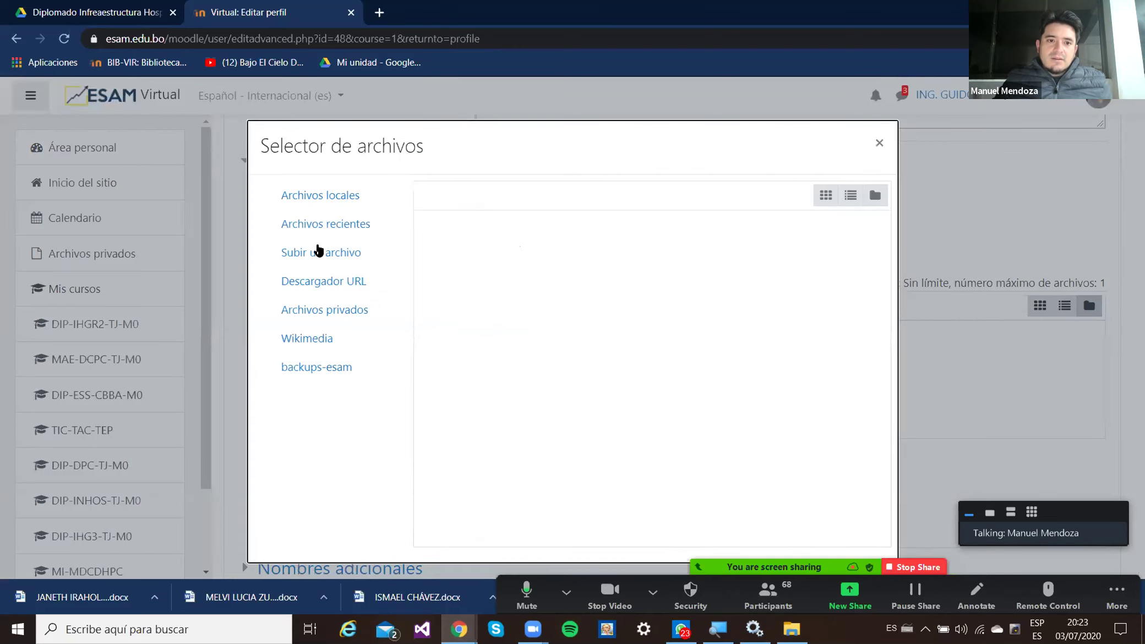
{"action": "left_click", "coordinate": [319, 254]}
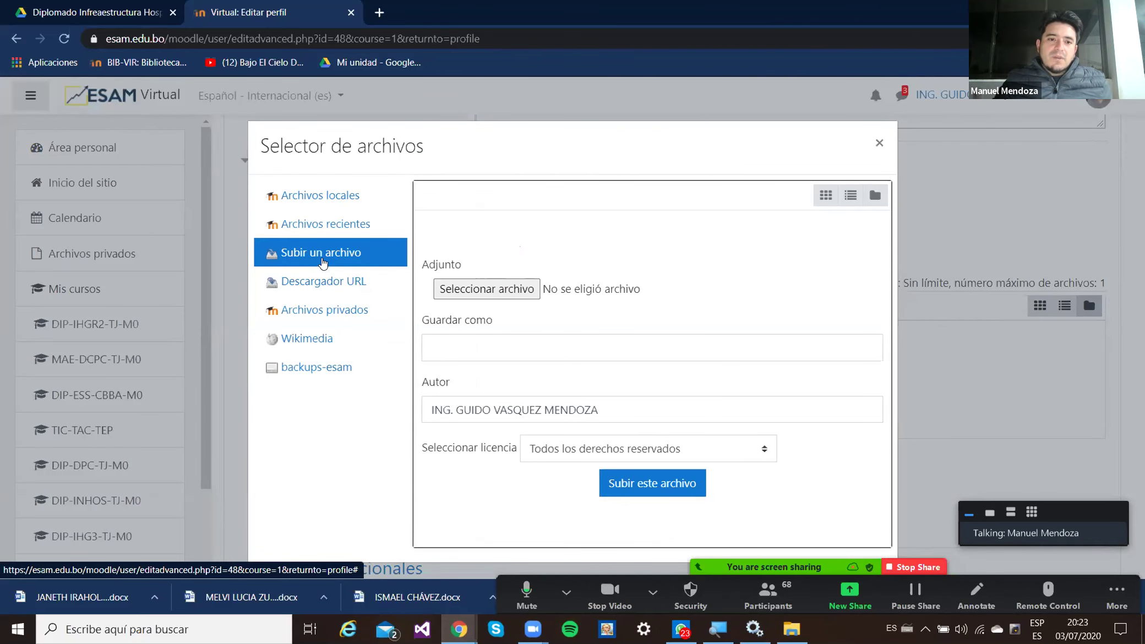
{"action": "left_click", "coordinate": [506, 291]}
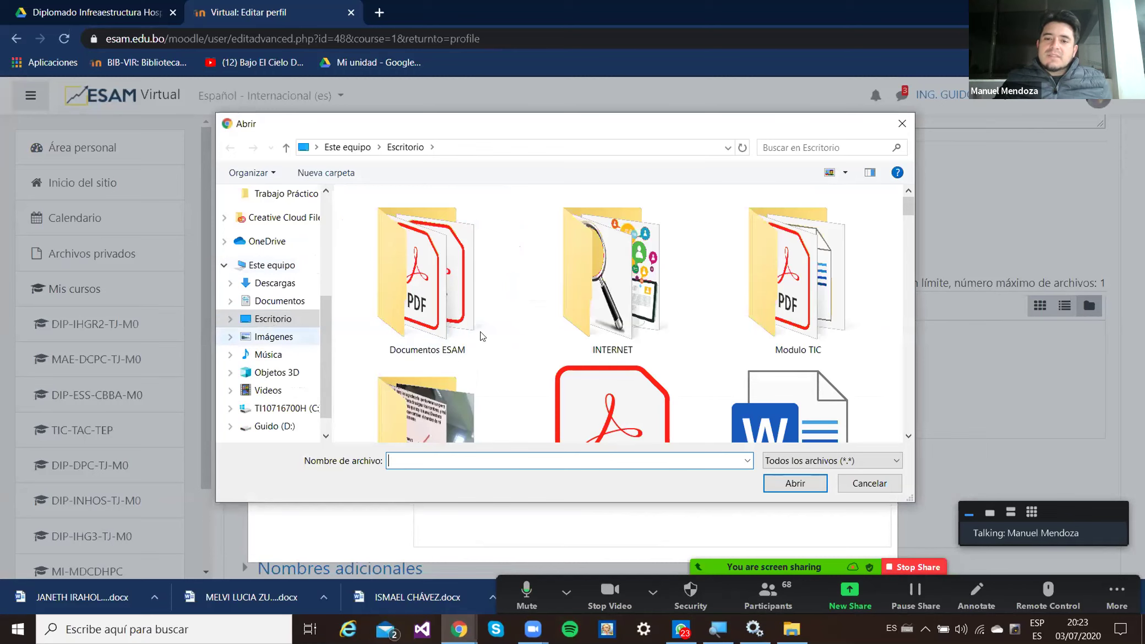
{"action": "left_click_drag", "start_coordinate": [902, 209], "coordinate": [908, 297]}
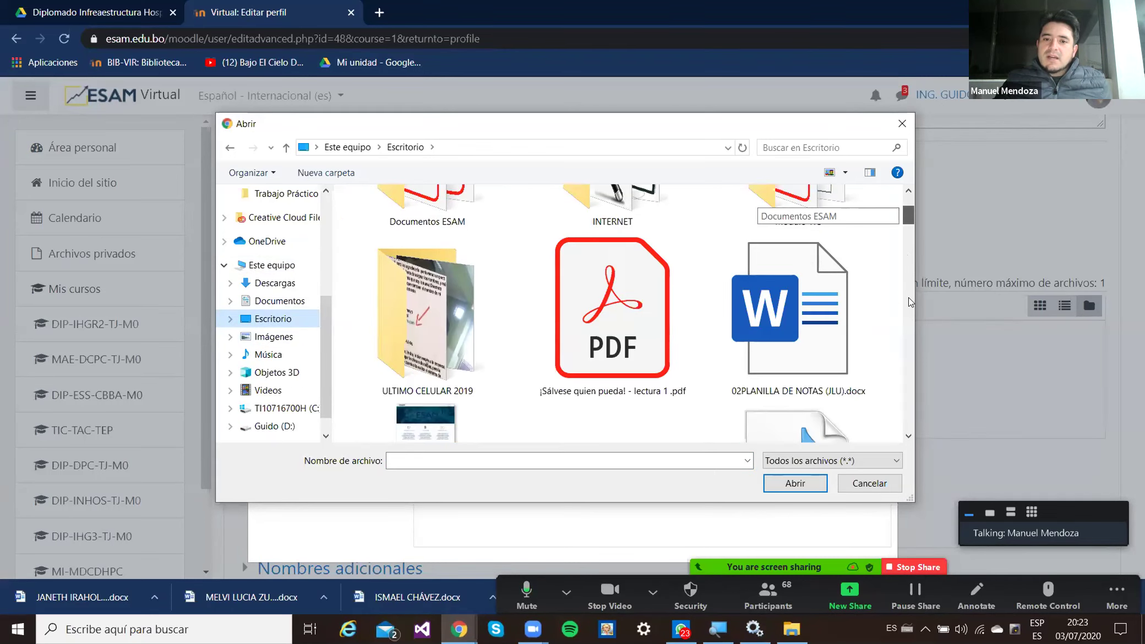
{"action": "left_click", "coordinate": [794, 322]}
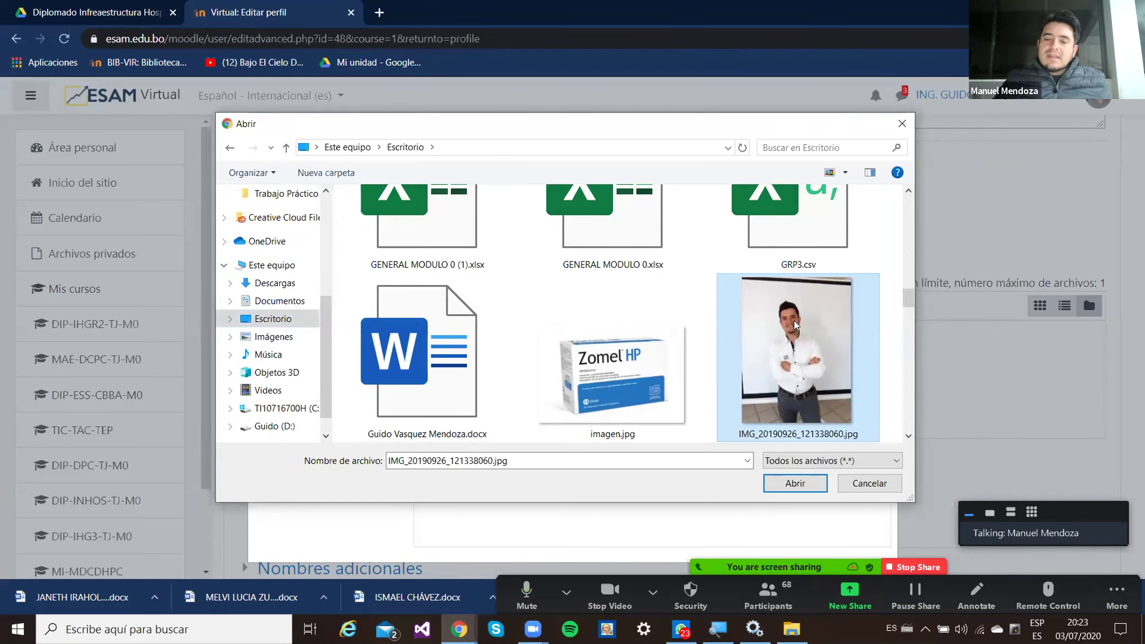
{"action": "left_click", "coordinate": [802, 484]}
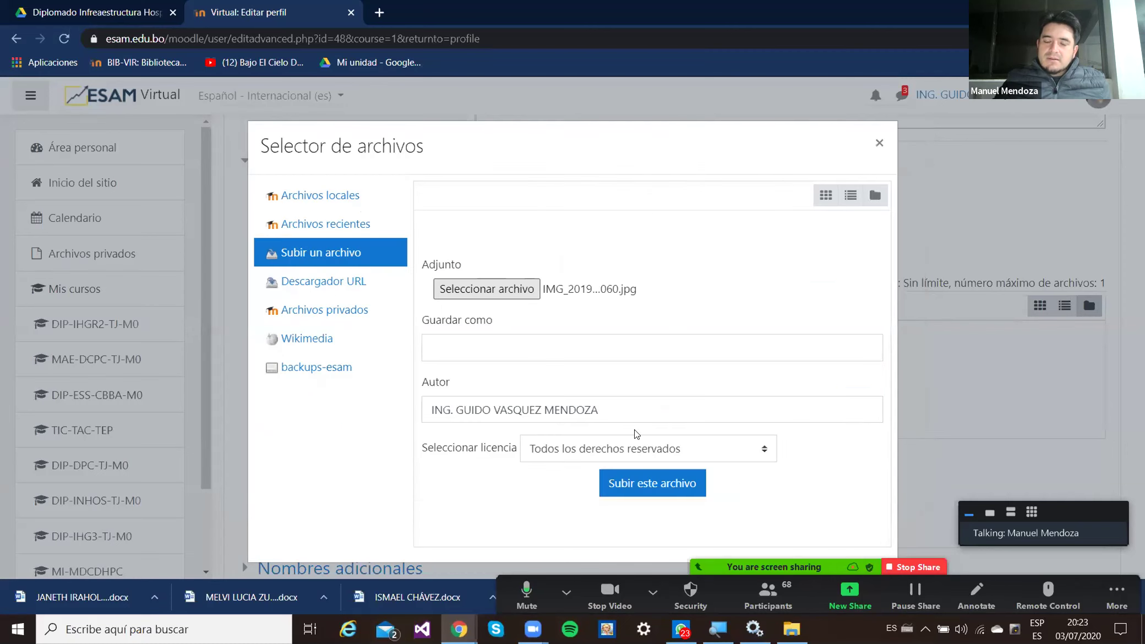
{"action": "left_click", "coordinate": [546, 294]}
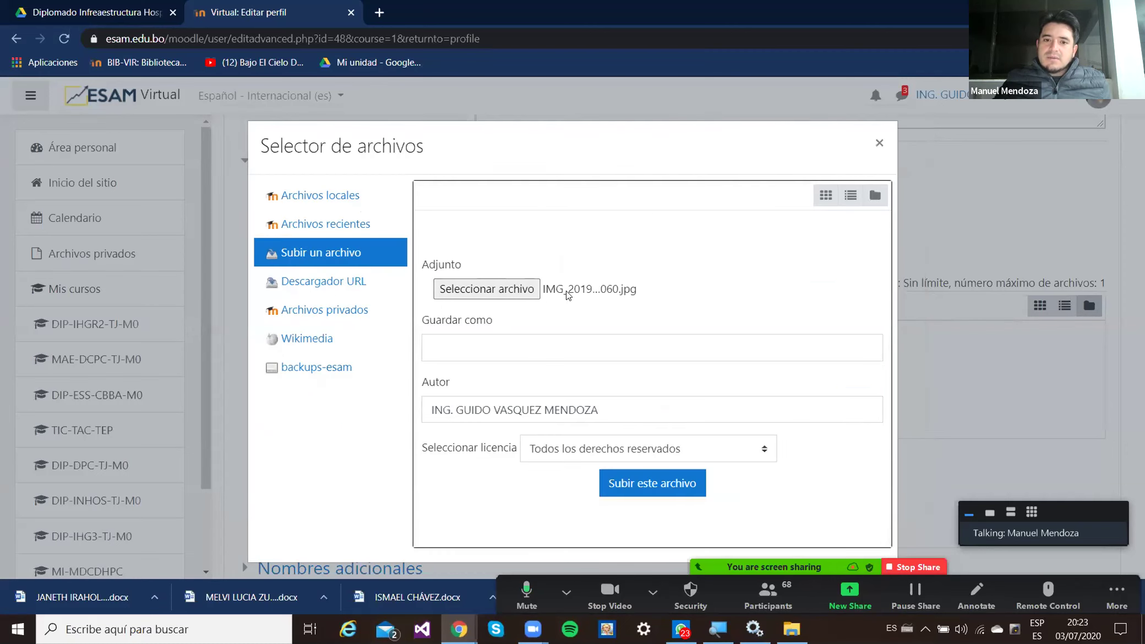
{"action": "left_click_drag", "start_coordinate": [655, 545], "coordinate": [604, 503]}
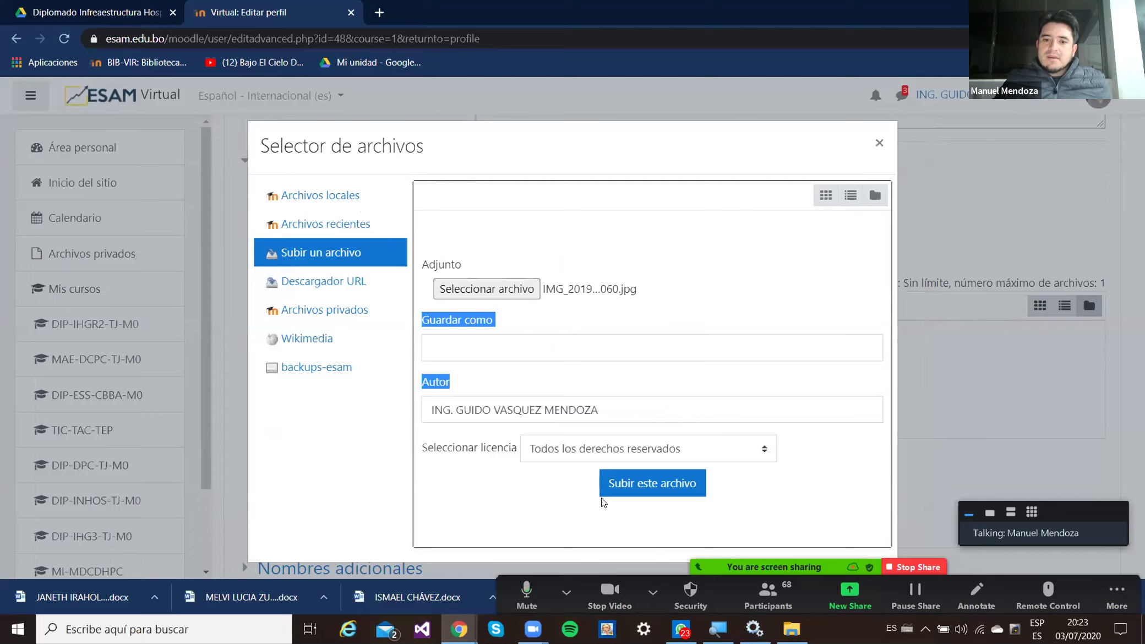
{"action": "left_click", "coordinate": [653, 484]}
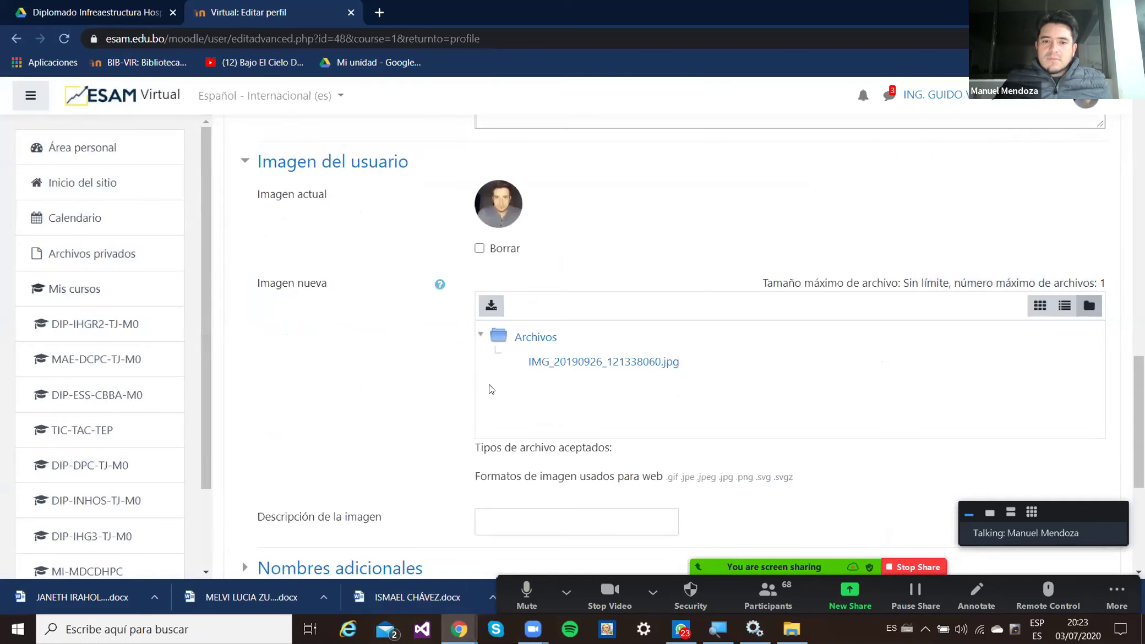
{"action": "left_click_drag", "start_coordinate": [689, 361], "coordinate": [391, 374]}
{"action": "scroll", "coordinate": [391, 374], "scroll_direction": "down", "scroll_amount": 1}
{"action": "scroll", "coordinate": [390, 374], "scroll_direction": "down", "scroll_amount": 5}
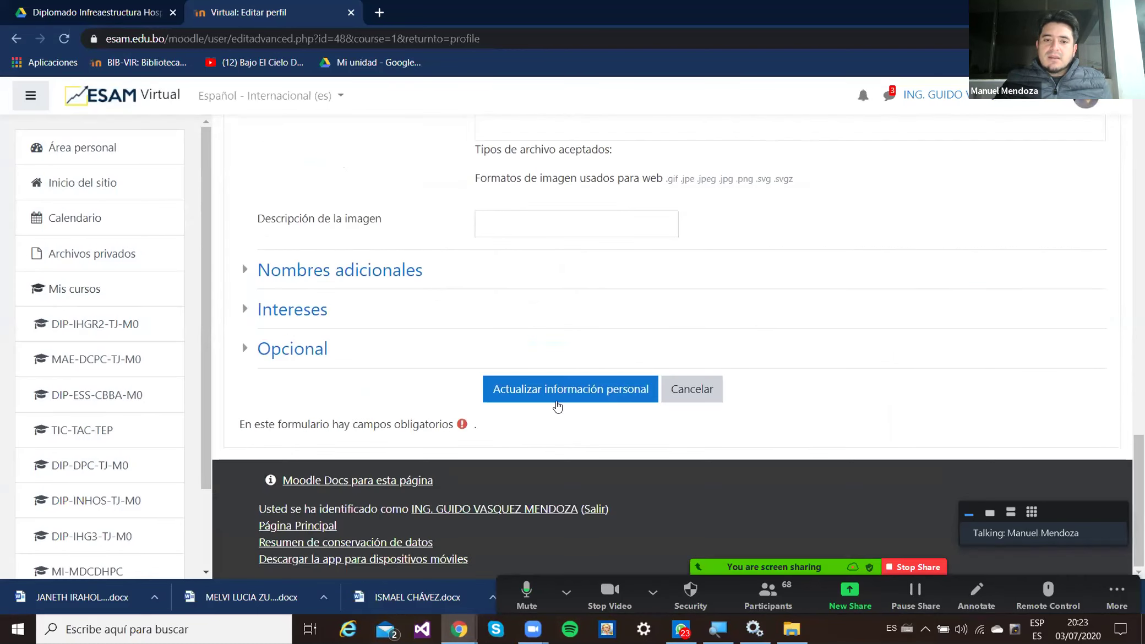
{"action": "scroll", "coordinate": [568, 396], "scroll_direction": "up", "scroll_amount": 5}
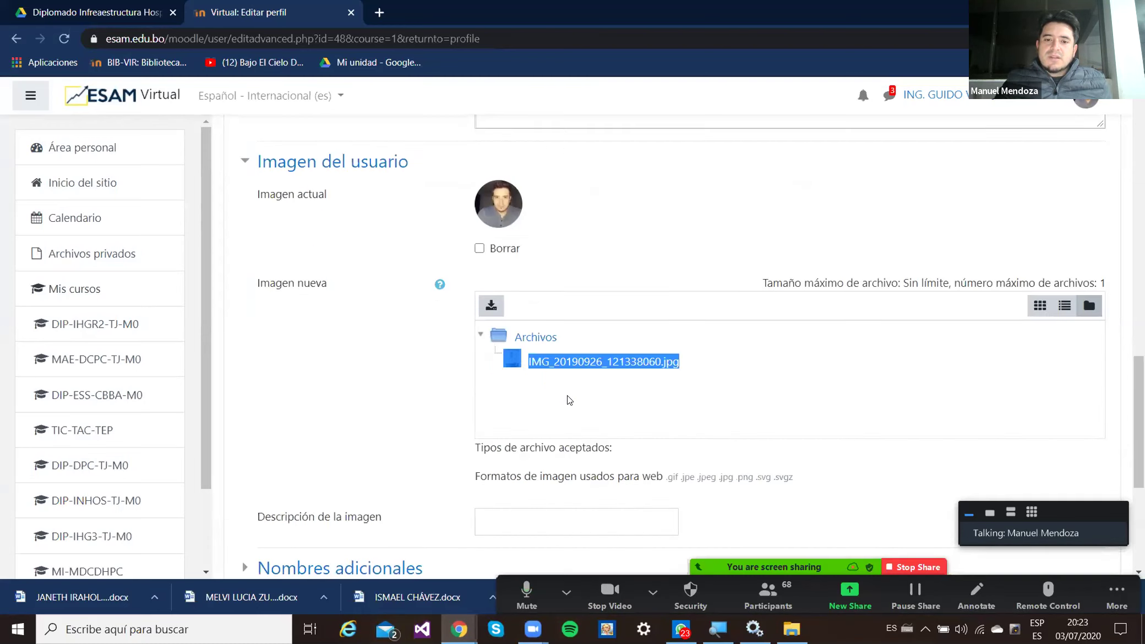
{"action": "scroll", "coordinate": [434, 398], "scroll_direction": "up", "scroll_amount": 12}
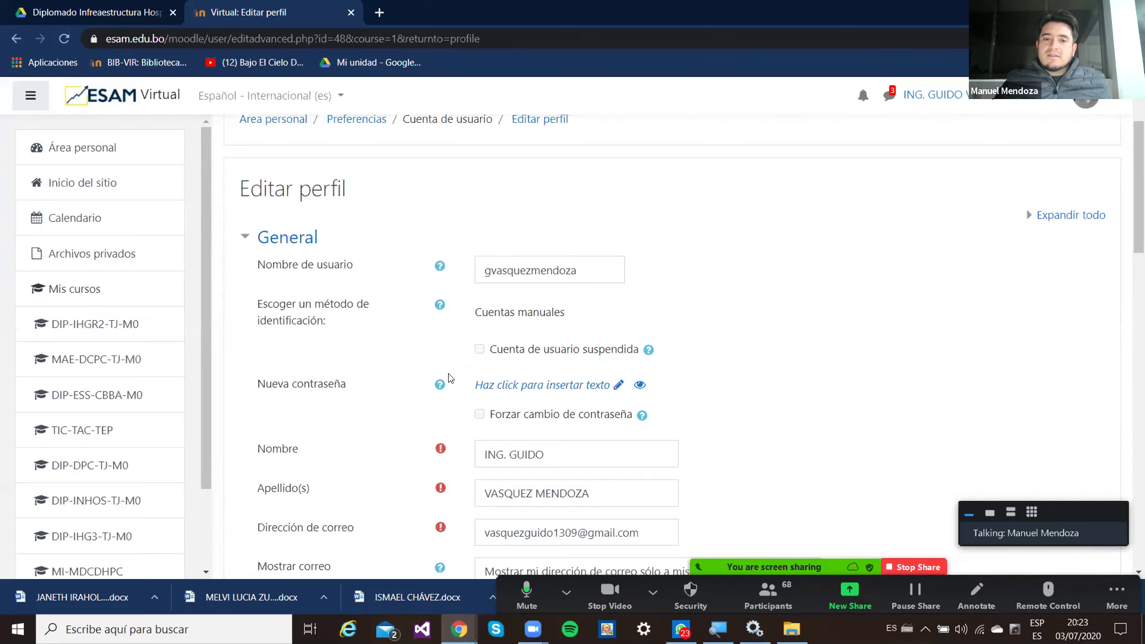
{"action": "scroll", "coordinate": [448, 374], "scroll_direction": "up", "scroll_amount": 2}
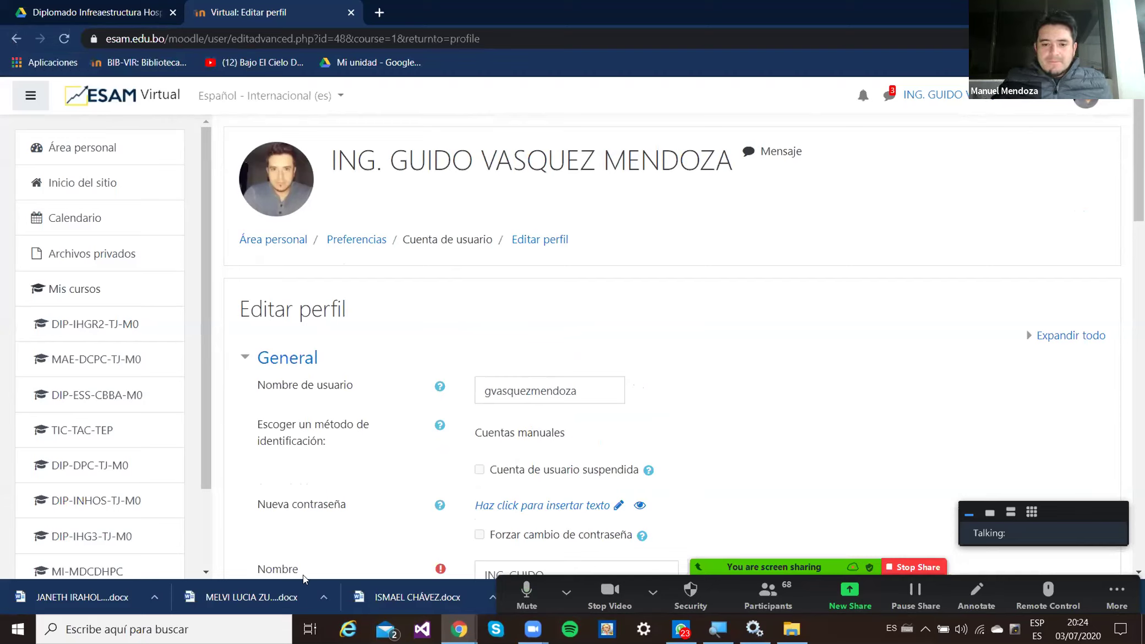
Abandon the unsaved profile edit and return to the course's 'Ver y Editar su Perfil' item
{"action": "left_click", "coordinate": [16, 40]}
{"action": "left_click", "coordinate": [612, 135]}
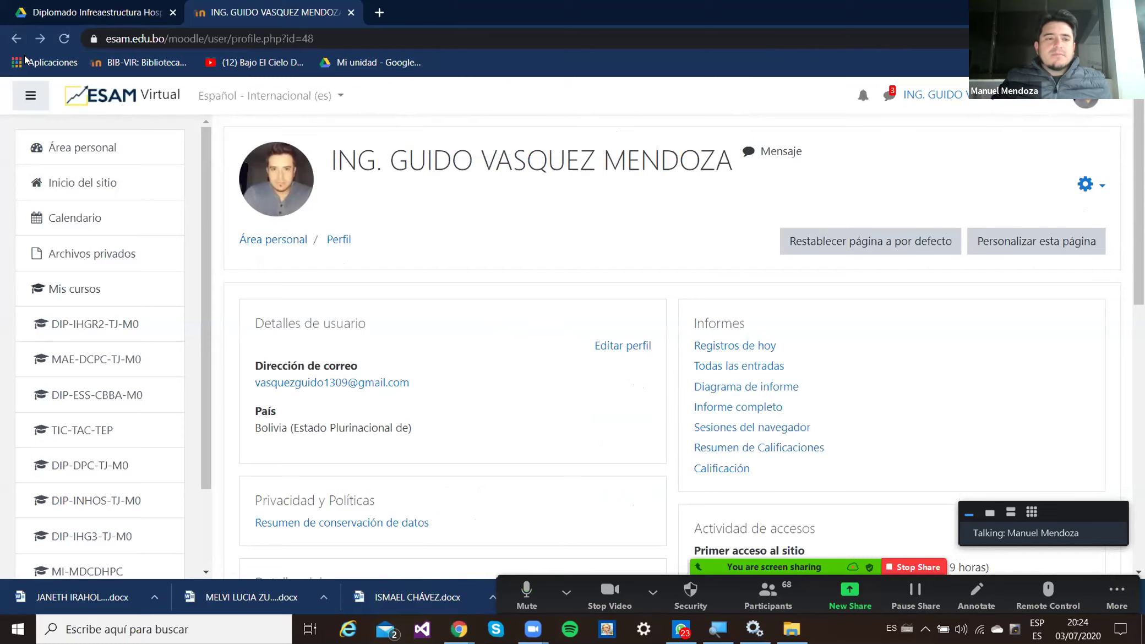
{"action": "left_click", "coordinate": [20, 38]}
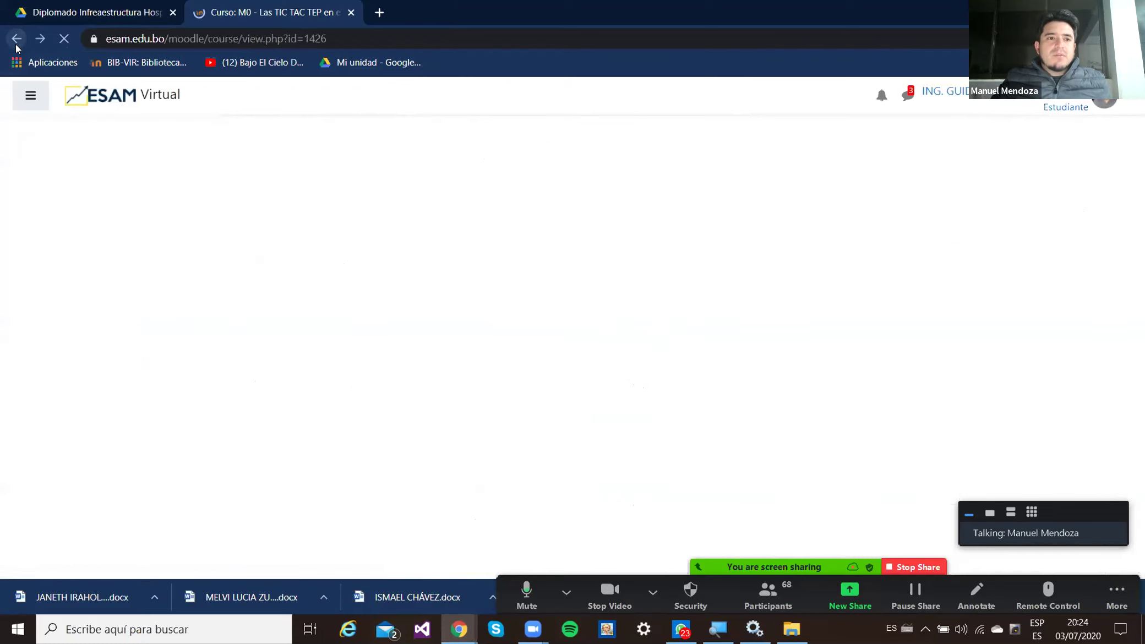
{"action": "scroll", "coordinate": [410, 429], "scroll_direction": "down", "scroll_amount": 15}
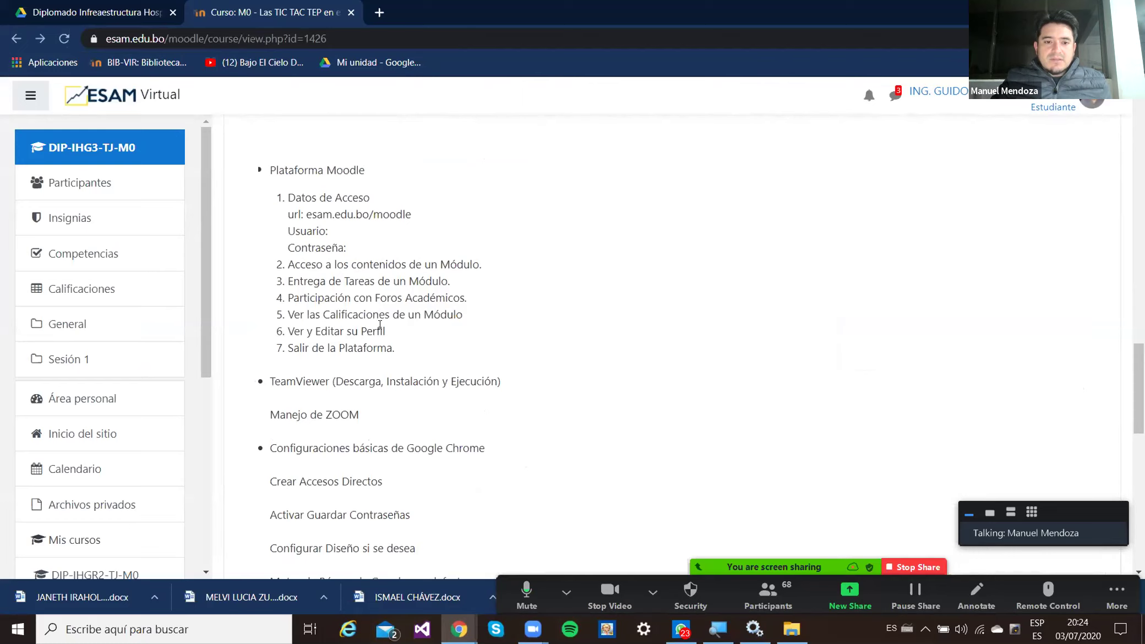
{"action": "left_click_drag", "start_coordinate": [384, 331], "coordinate": [295, 329]}
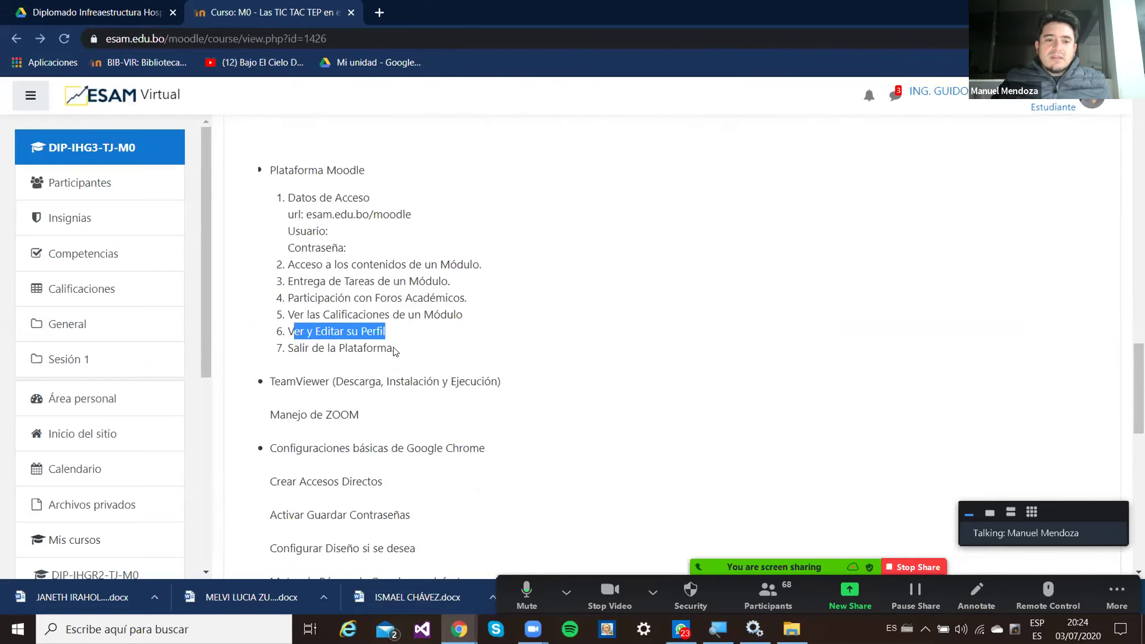
Show the account menu with its logout option, then close it again
{"action": "left_click_drag", "start_coordinate": [394, 348], "coordinate": [287, 348]}
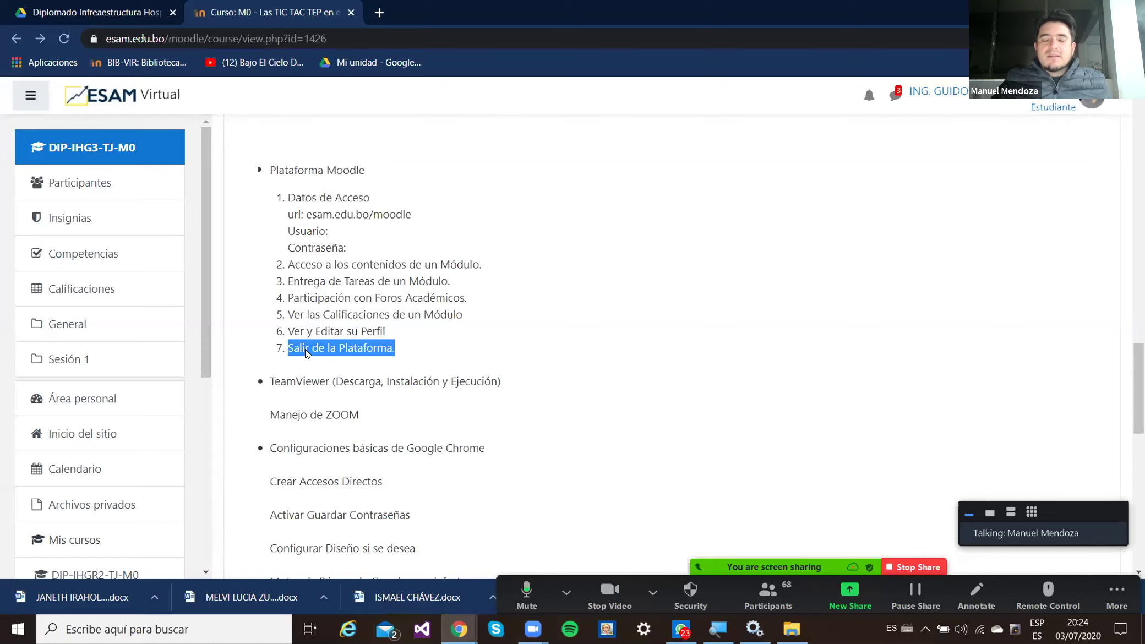
{"action": "scroll", "coordinate": [859, 286], "scroll_direction": "up", "scroll_amount": 1}
{"action": "scroll", "coordinate": [986, 246], "scroll_direction": "up", "scroll_amount": 3}
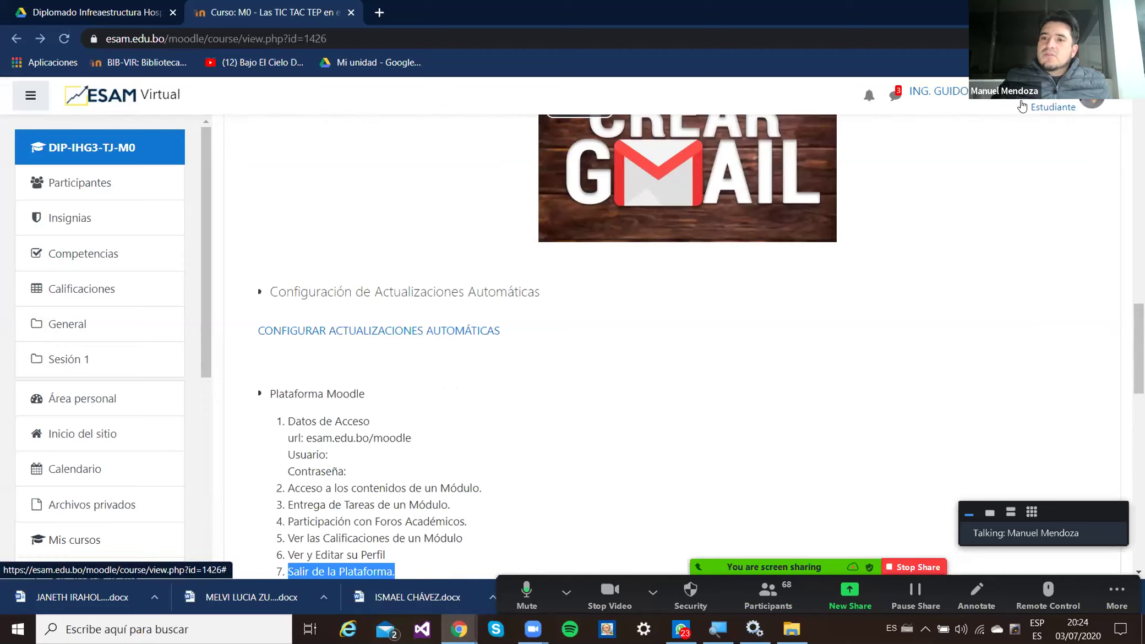
{"action": "left_click", "coordinate": [1118, 99]}
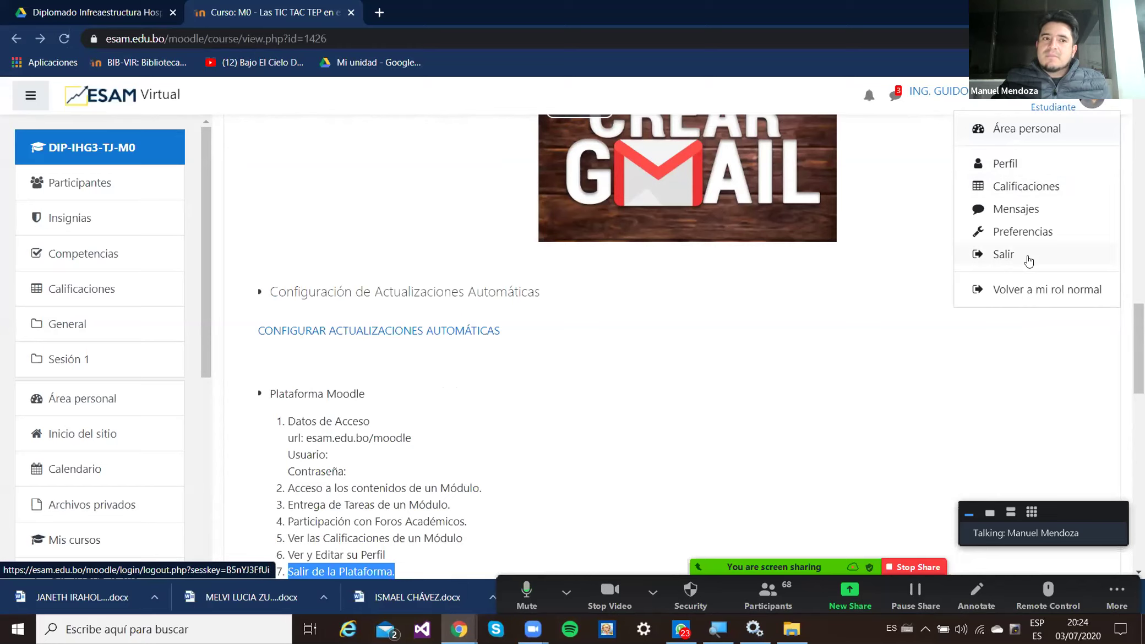
{"action": "left_click", "coordinate": [319, 264]}
{"action": "scroll", "coordinate": [361, 299], "scroll_direction": "down", "scroll_amount": 4}
{"action": "scroll", "coordinate": [365, 299], "scroll_direction": "down", "scroll_amount": 2}
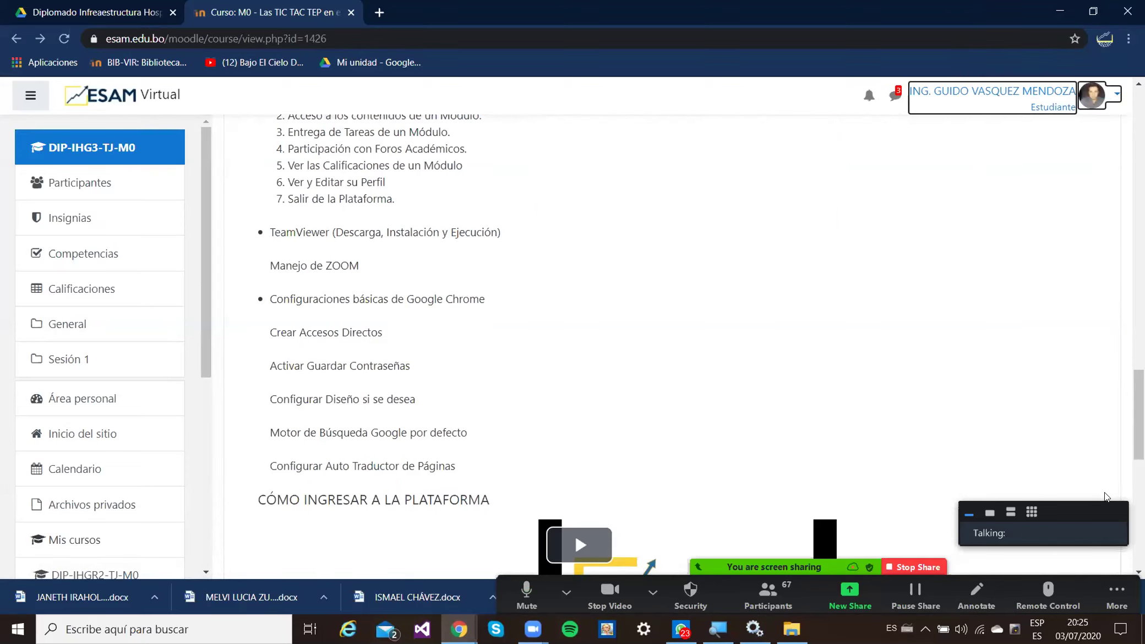
Choose 'Volver a mi rol normal' and review the newly listed Sesión 2, Sesión 3 and Evaluaciones
{"action": "left_click", "coordinate": [1117, 93]}
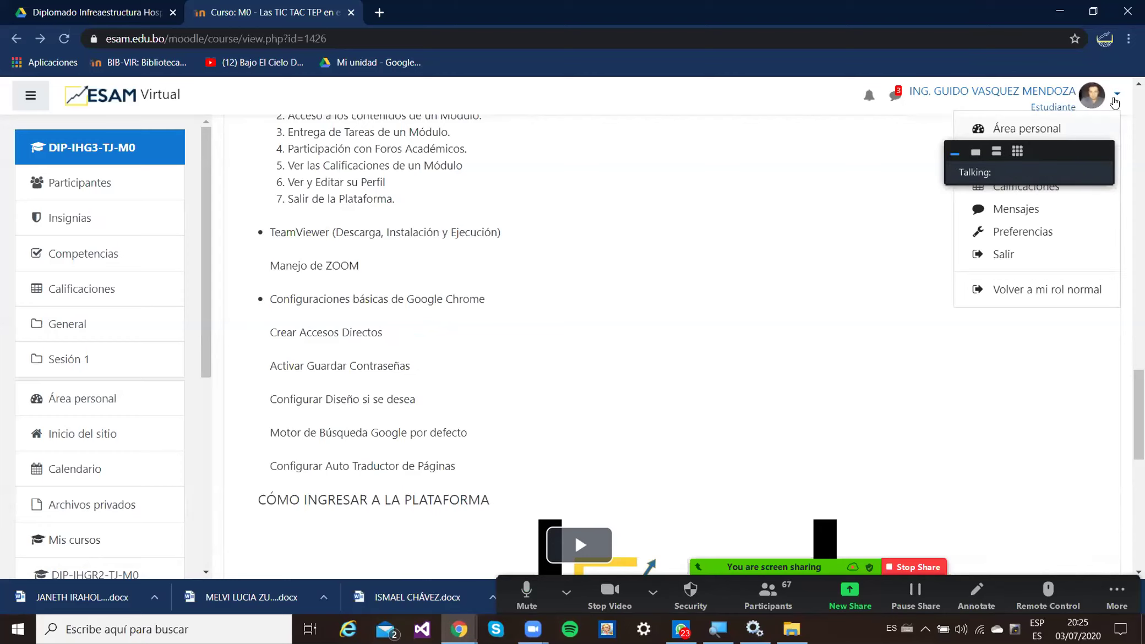
{"action": "left_click", "coordinate": [1028, 306]}
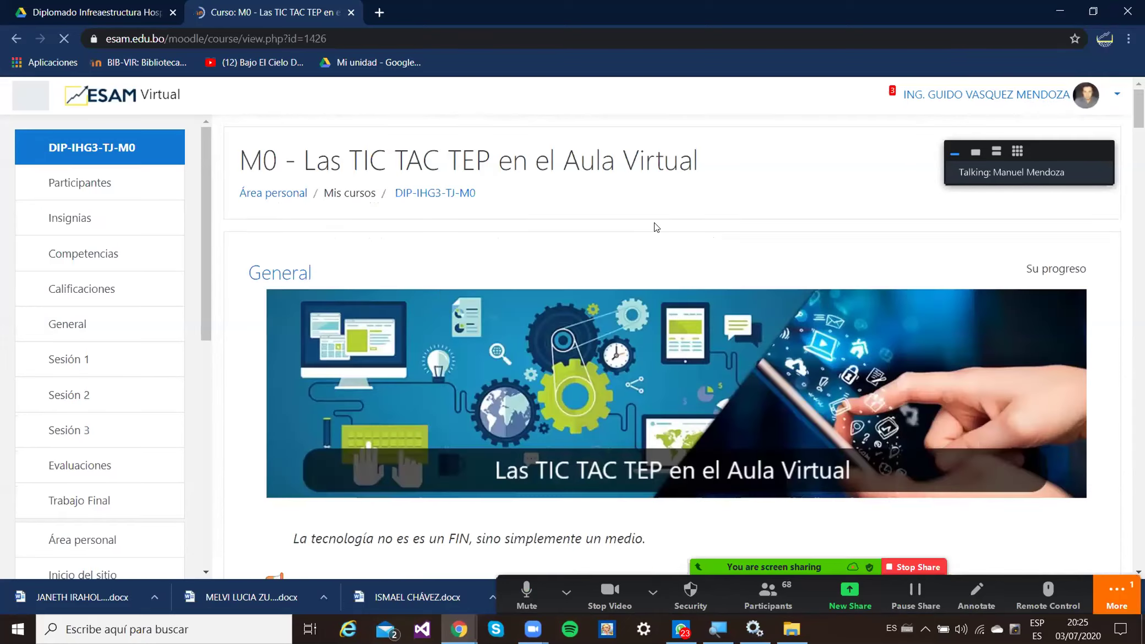
{"action": "scroll", "coordinate": [413, 331], "scroll_direction": "down", "scroll_amount": 1}
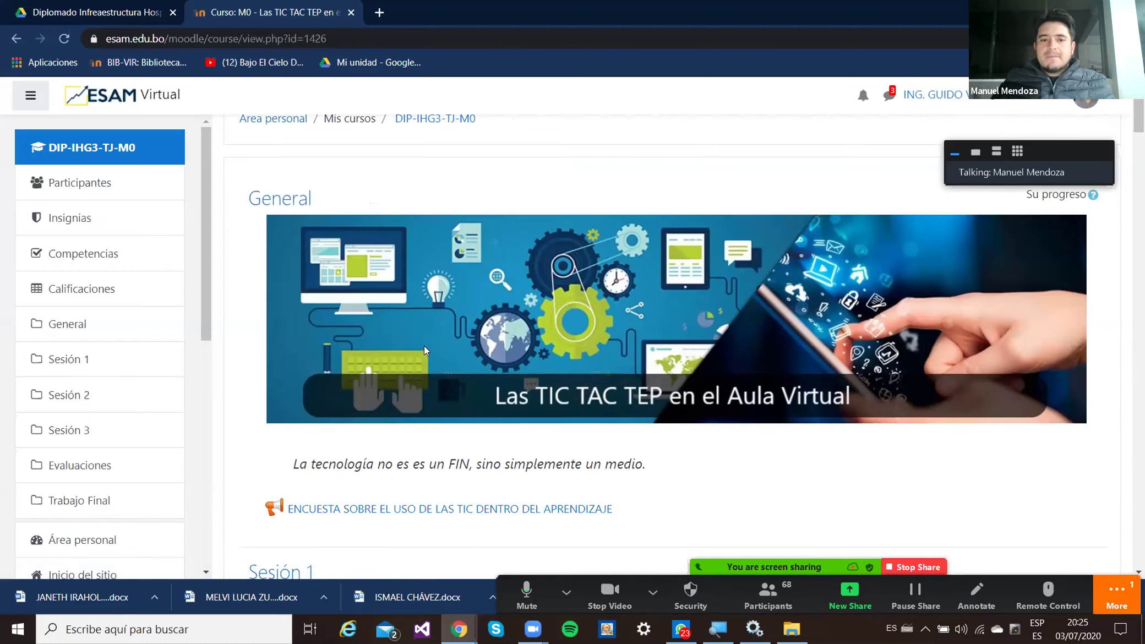
{"action": "scroll", "coordinate": [424, 346], "scroll_direction": "down", "scroll_amount": 2}
{"action": "scroll", "coordinate": [424, 345], "scroll_direction": "up", "scroll_amount": 3}
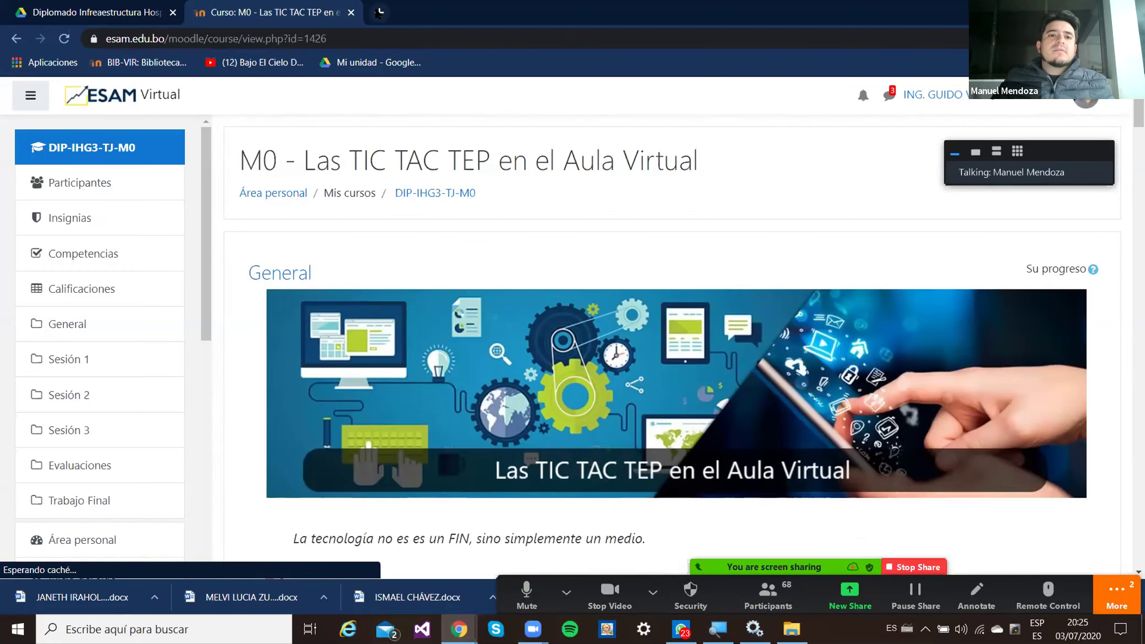
Open a new browser tab, read the Zoom group chat via Alt+H, then minimize it
{"action": "left_click", "coordinate": [378, 12]}
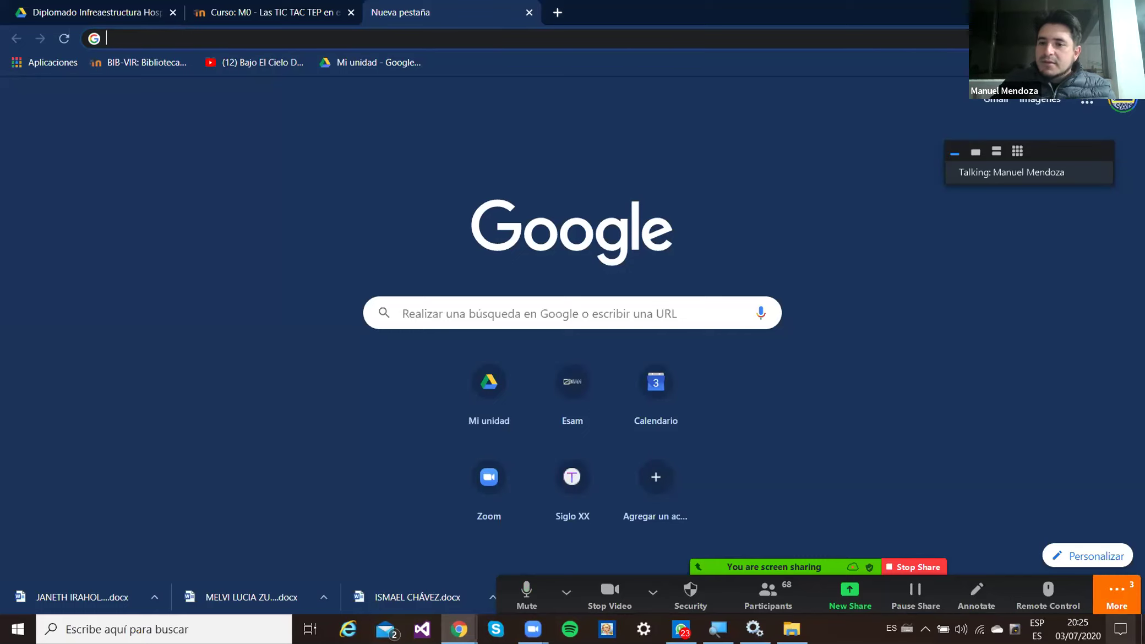
{"action": "key", "text": "alt+h"}
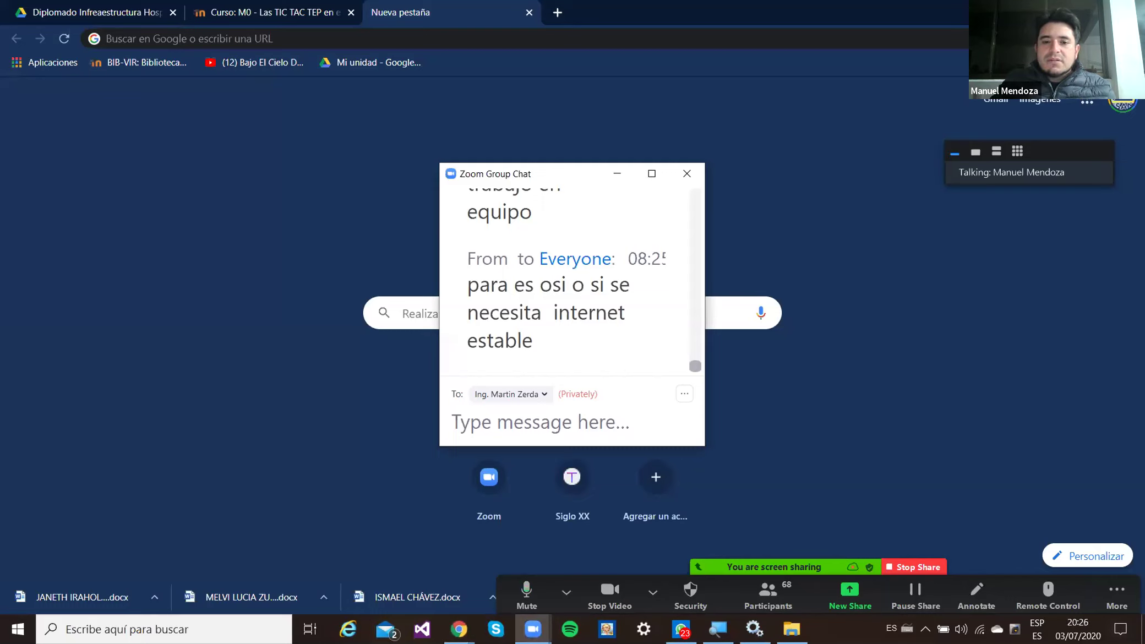
{"action": "scroll", "coordinate": [575, 342], "scroll_direction": "up", "scroll_amount": 3}
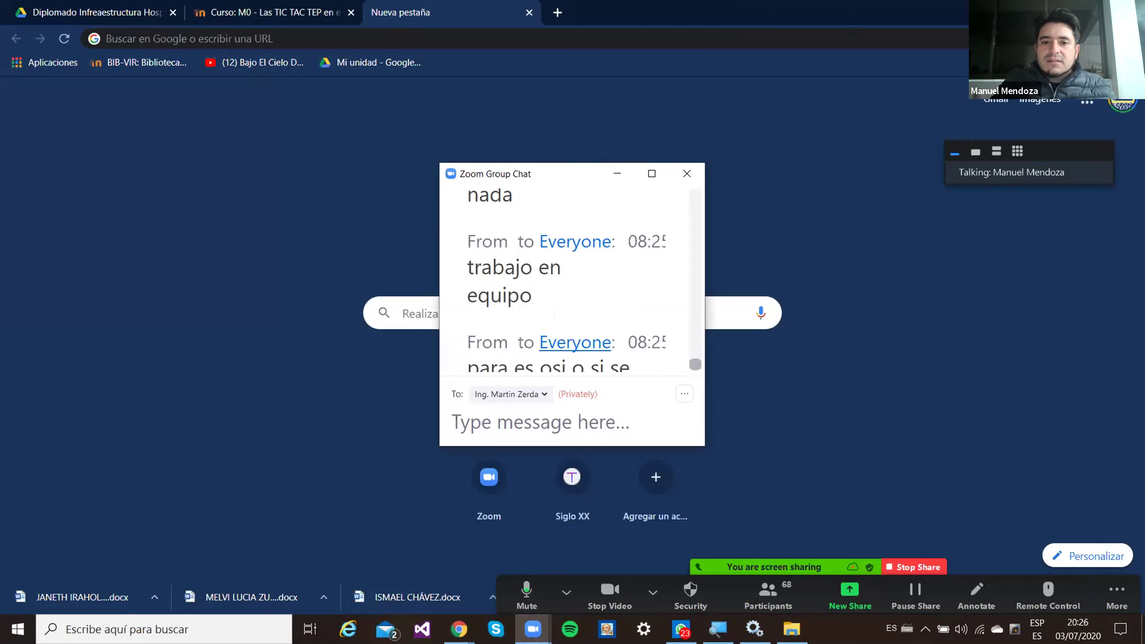
{"action": "scroll", "coordinate": [575, 331], "scroll_direction": "up", "scroll_amount": 3}
{"action": "scroll", "coordinate": [575, 331], "scroll_direction": "down", "scroll_amount": 1}
{"action": "scroll", "coordinate": [572, 286], "scroll_direction": "up", "scroll_amount": 3}
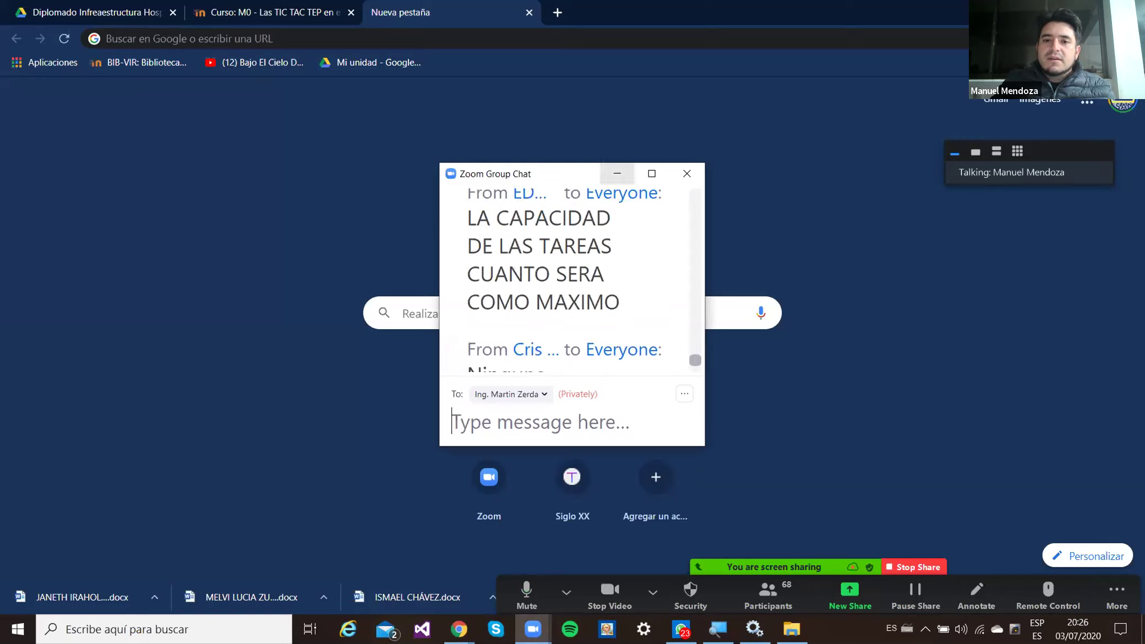
{"action": "left_click", "coordinate": [617, 173]}
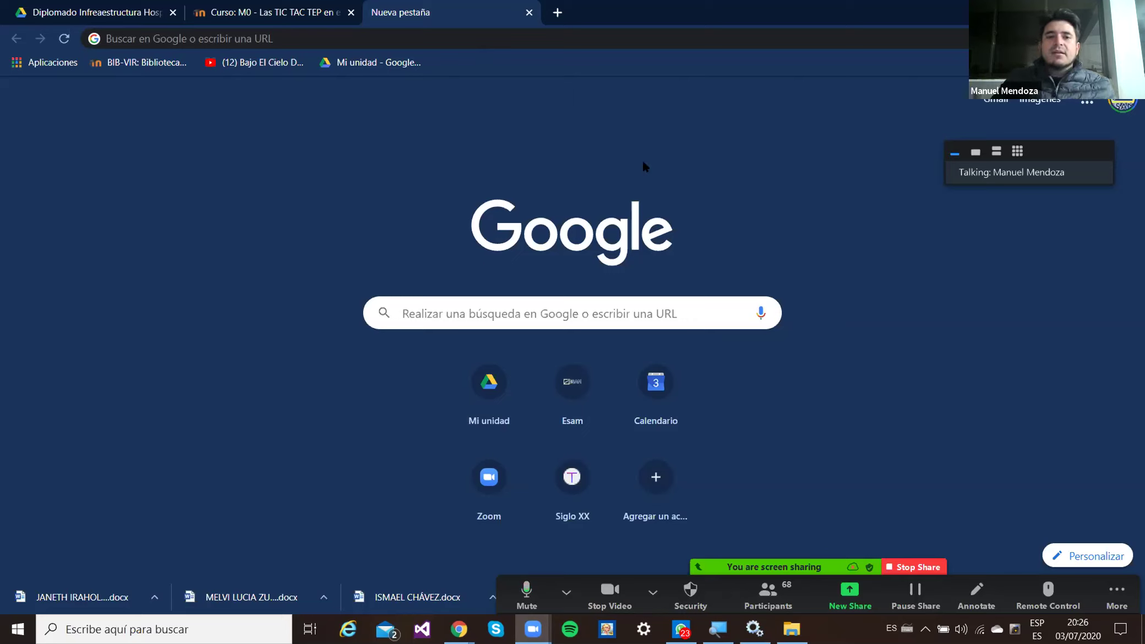
Search Google for 'teamviewer' and open the official TeamViewer site, briefly checking Zoom participants
{"action": "left_click", "coordinate": [450, 325]}
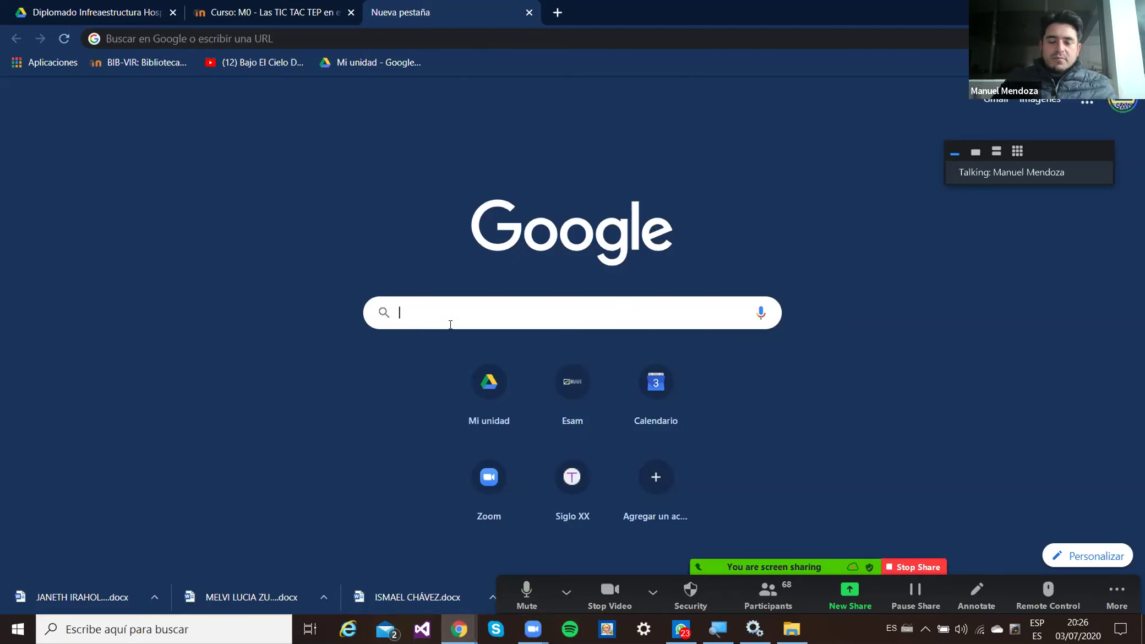
{"action": "type", "text": "team"}
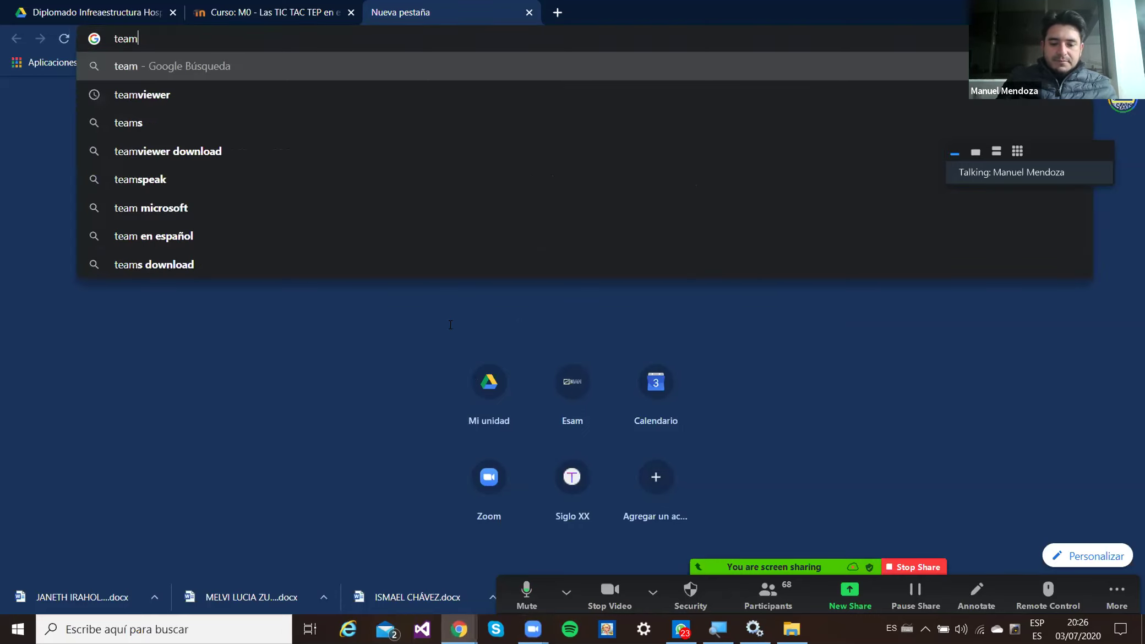
{"action": "type", "text": "viewer"}
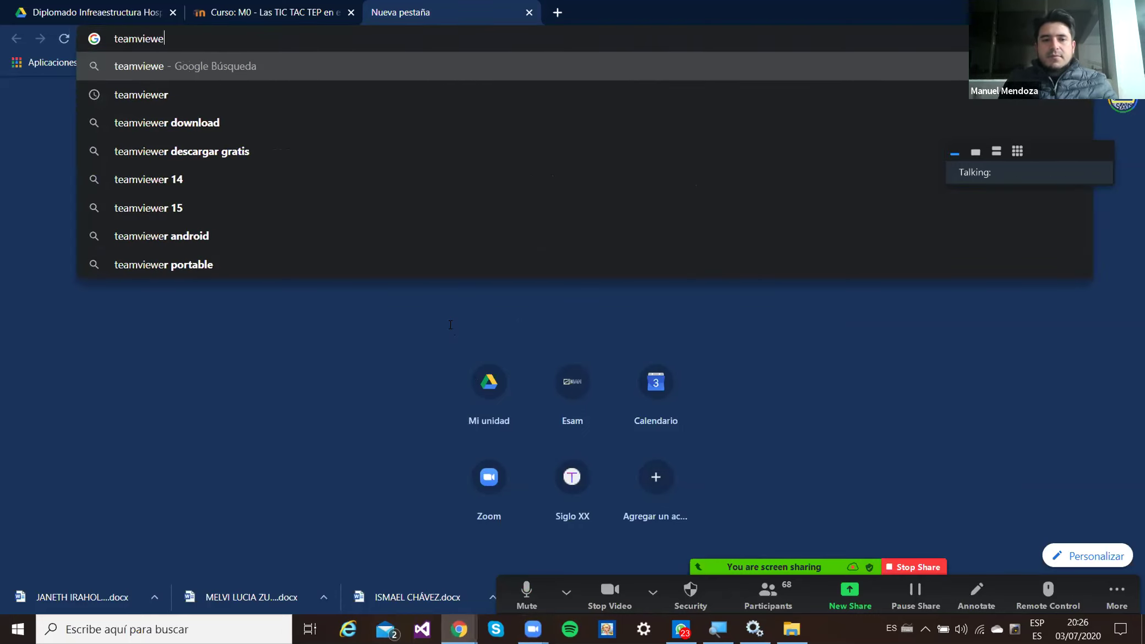
{"action": "key", "text": "Return"}
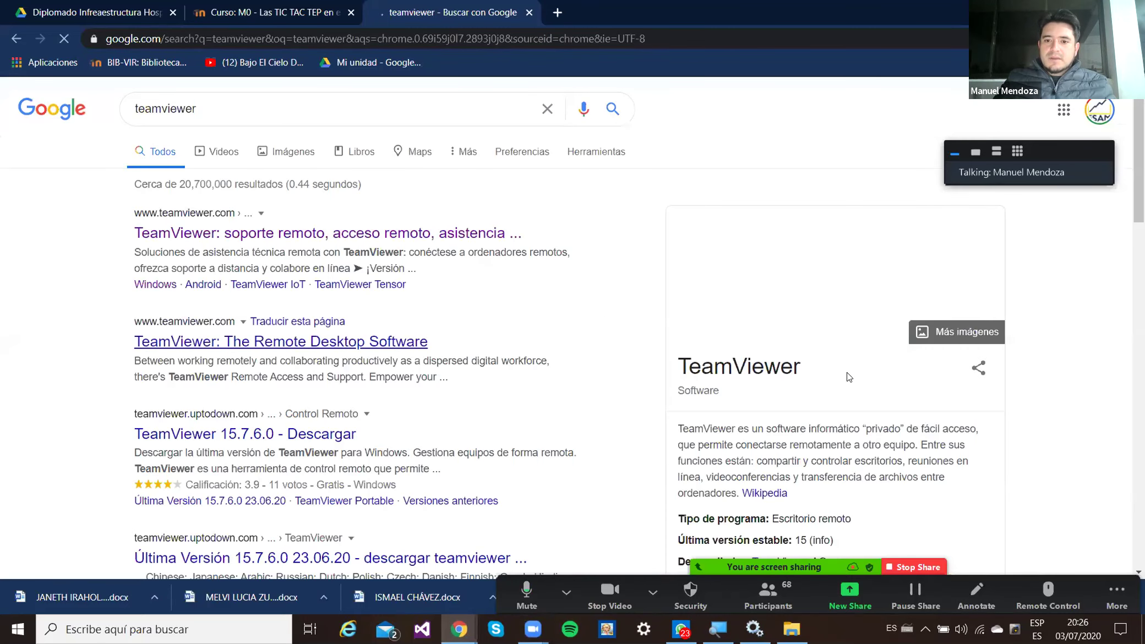
{"action": "double_click", "coordinate": [747, 365]}
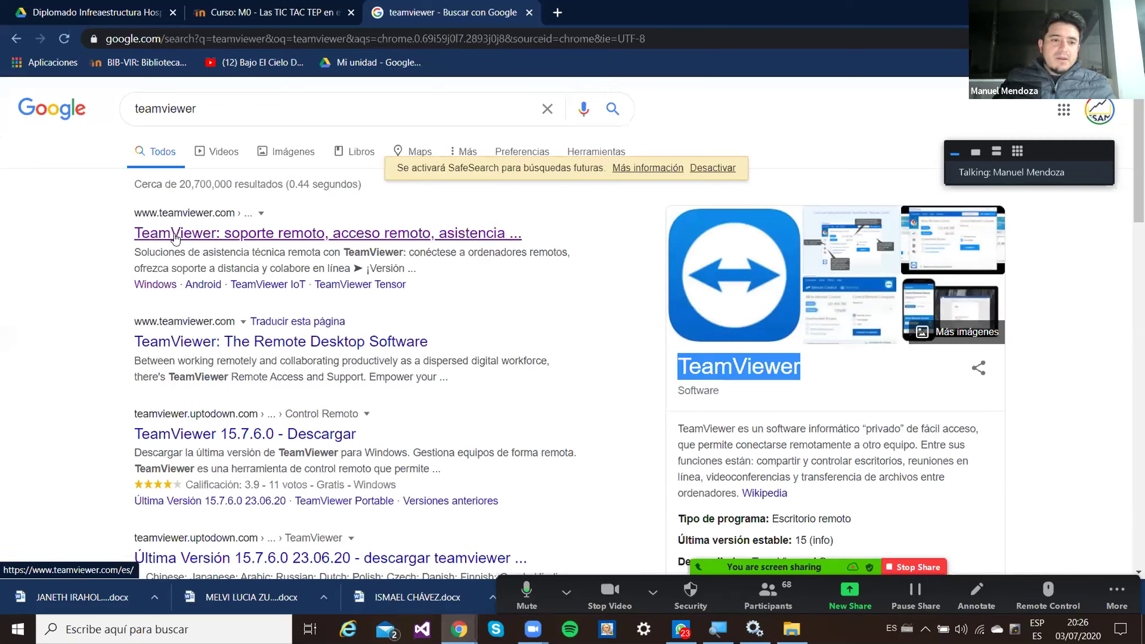
{"action": "left_click", "coordinate": [337, 235]}
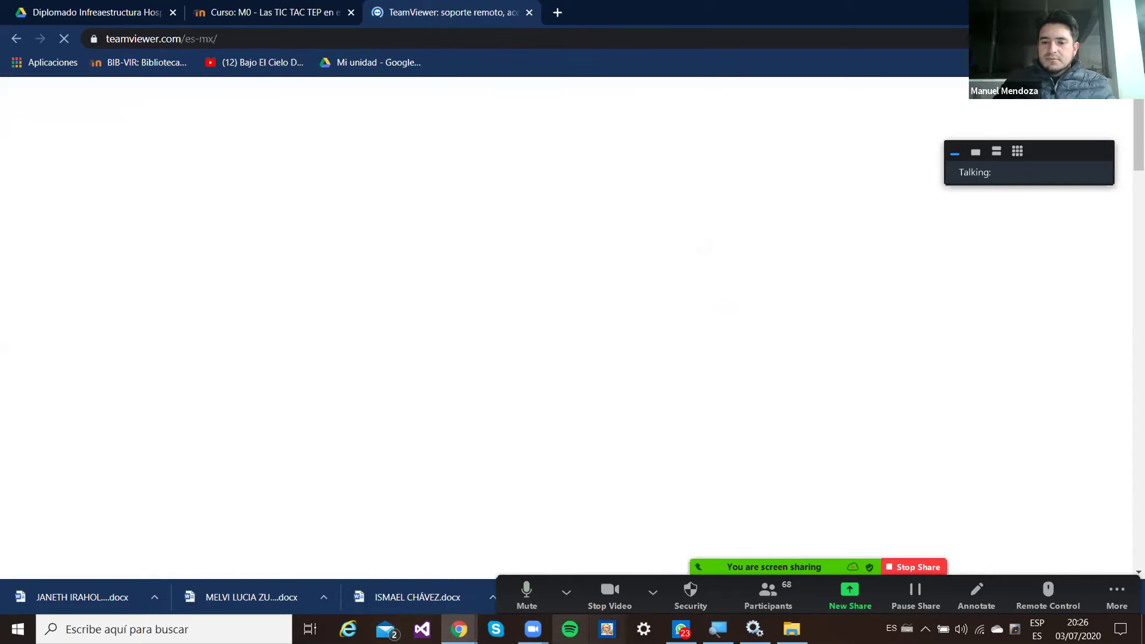
{"action": "key", "text": "alt+u"}
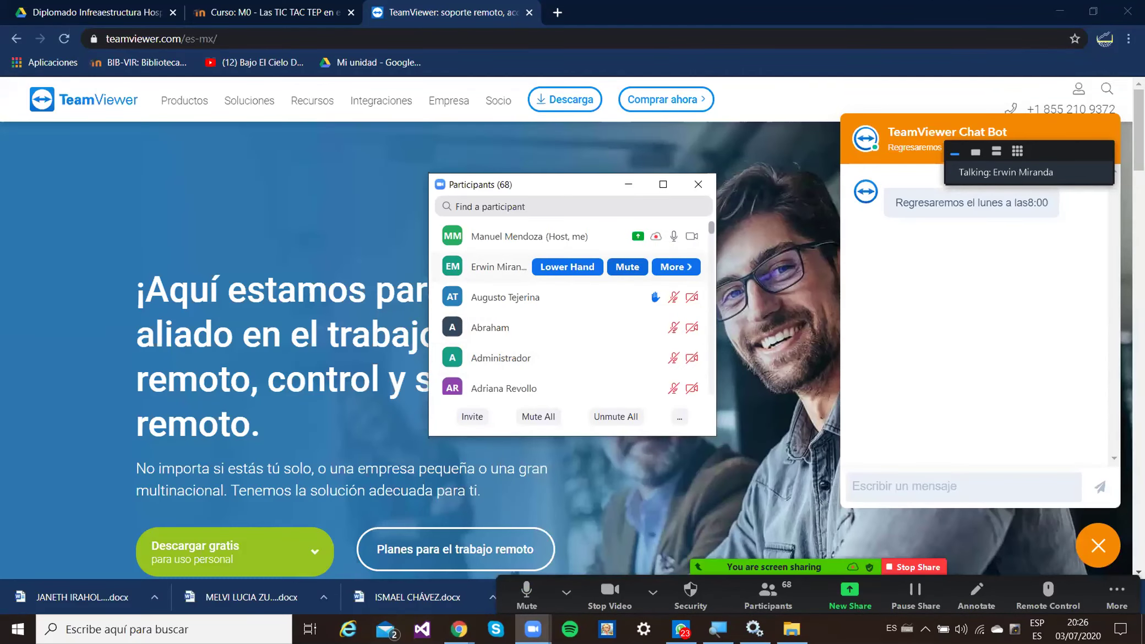
{"action": "key", "text": "alt+u"}
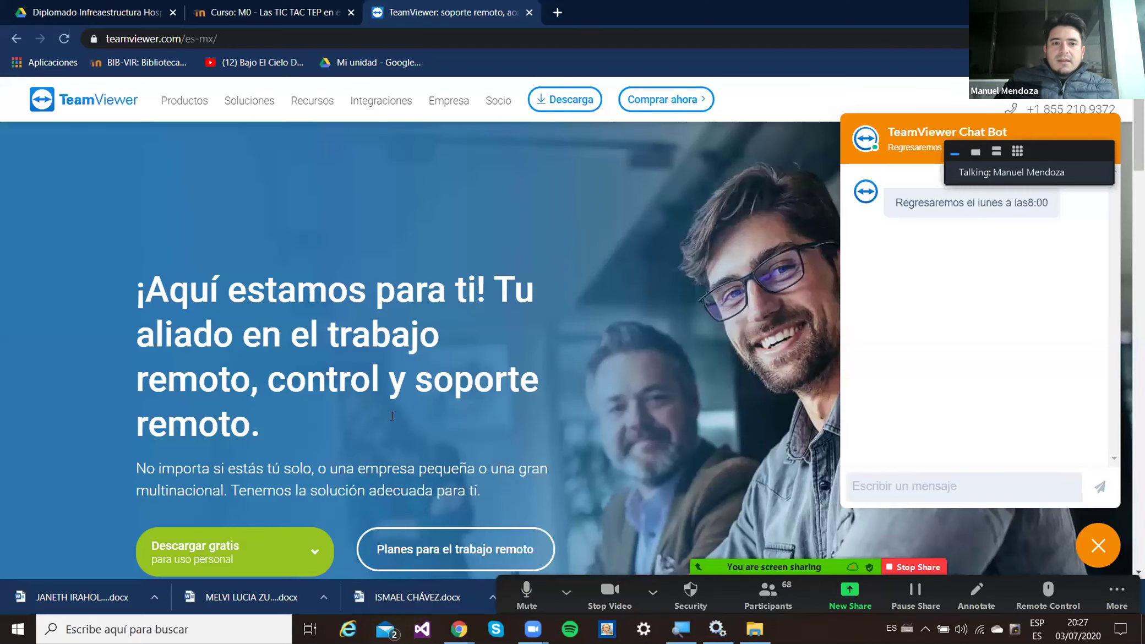
Go to the site's Descarga page for TeamViewer para Windows
{"action": "left_click", "coordinate": [569, 103]}
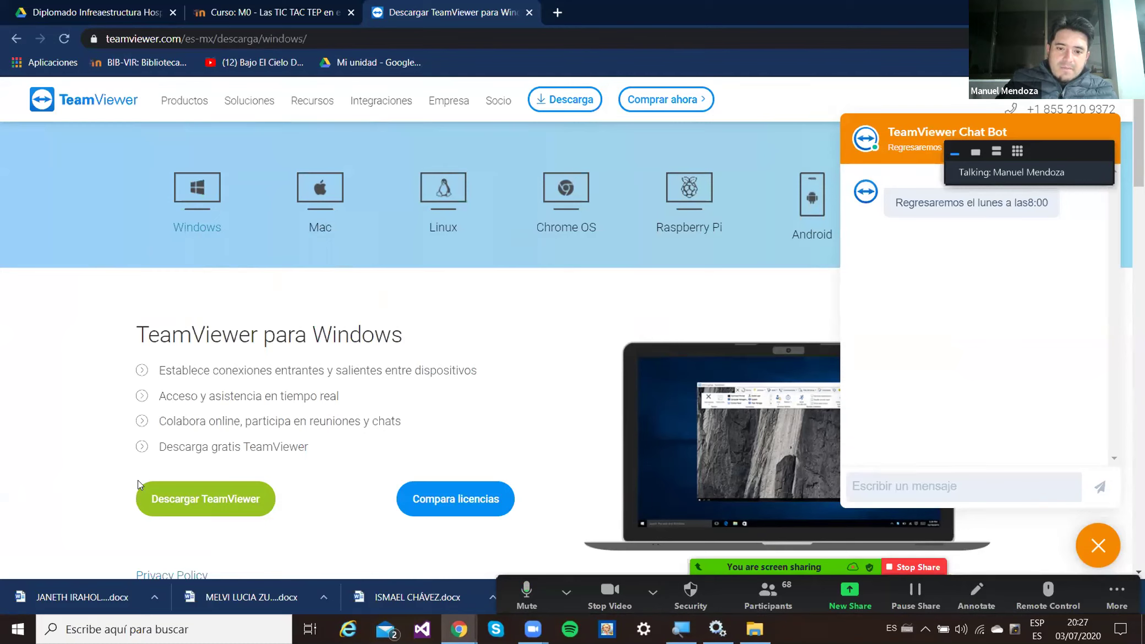
Download the installer and save it as TeamViewer_Setup.exe in the Escritorio folder
{"action": "left_click", "coordinate": [223, 500]}
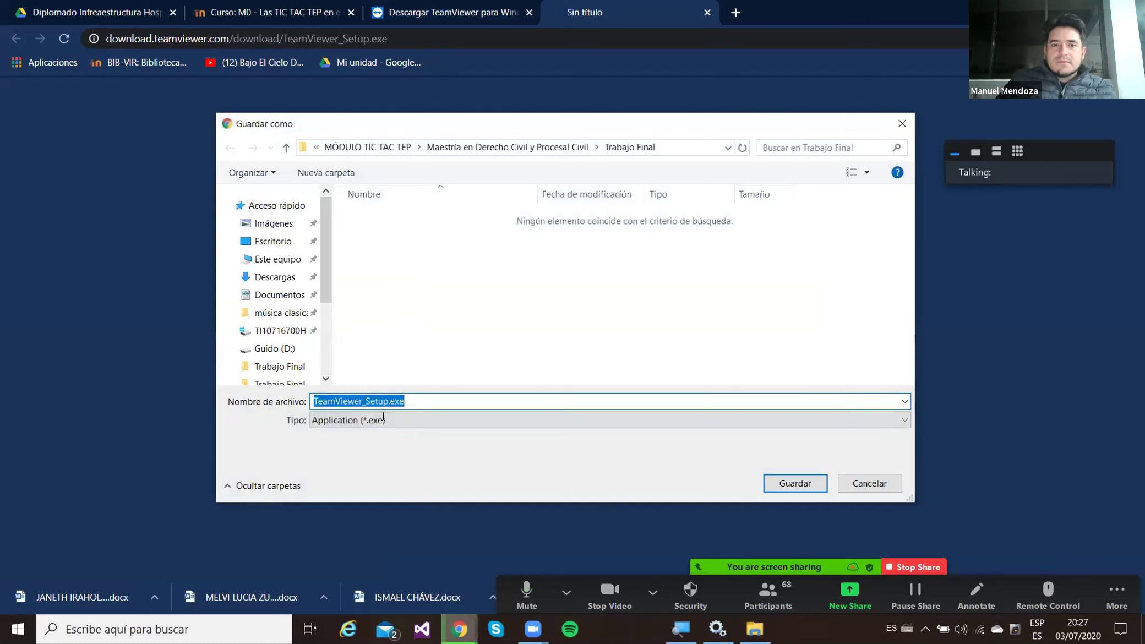
{"action": "left_click", "coordinate": [273, 270]}
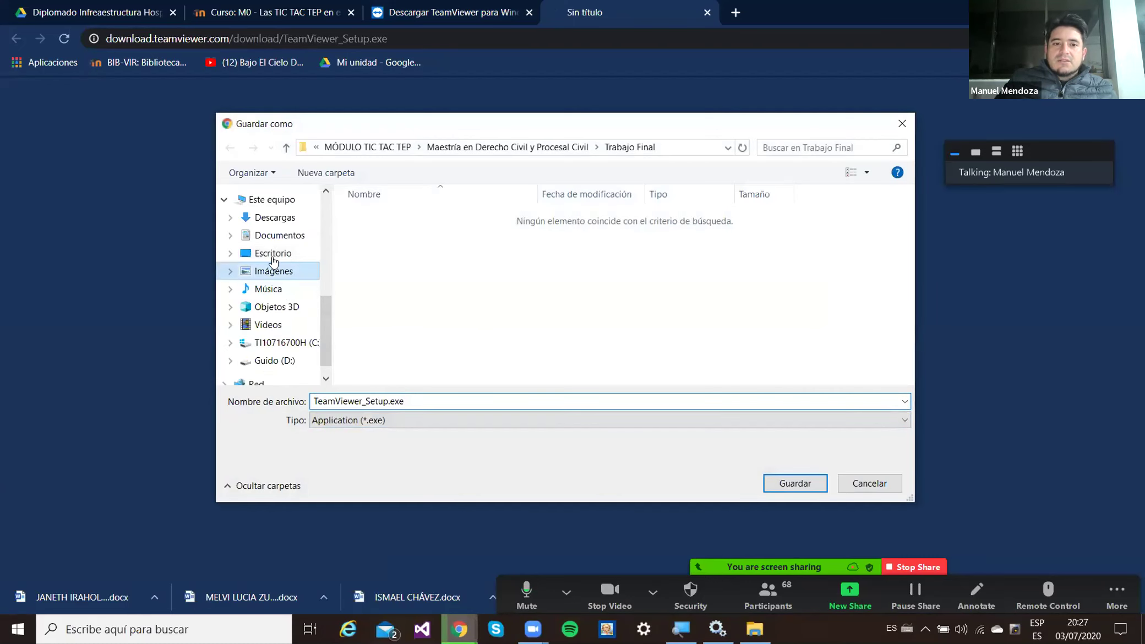
{"action": "left_click", "coordinate": [272, 258]}
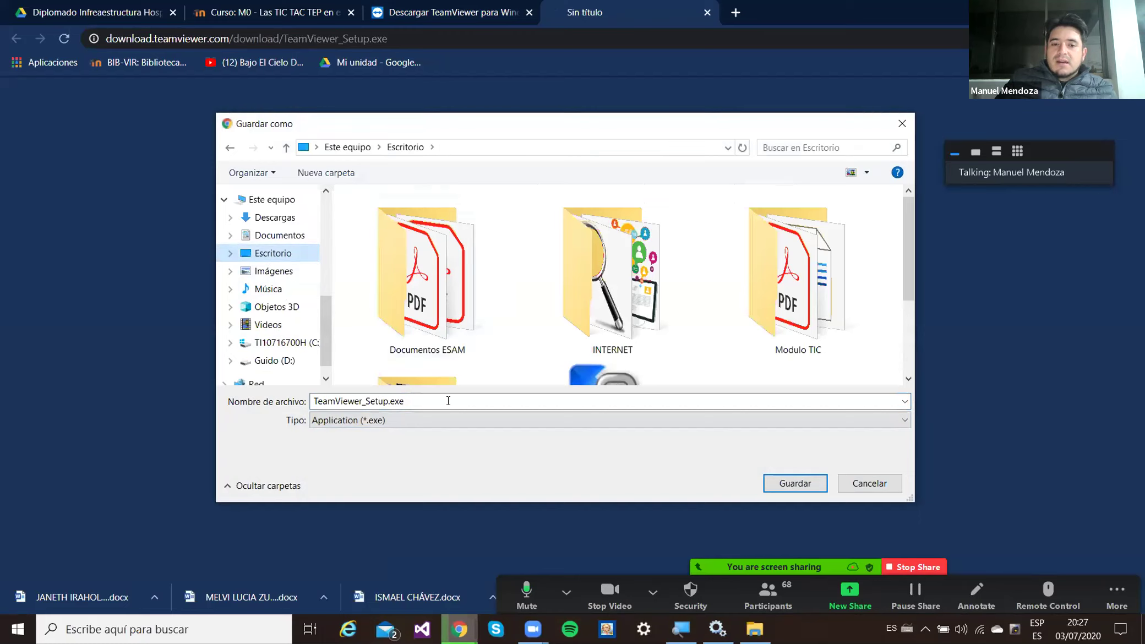
{"action": "left_click", "coordinate": [413, 401]}
{"action": "left_click", "coordinate": [411, 400]}
{"action": "left_click_drag", "start_coordinate": [411, 401], "coordinate": [390, 405]}
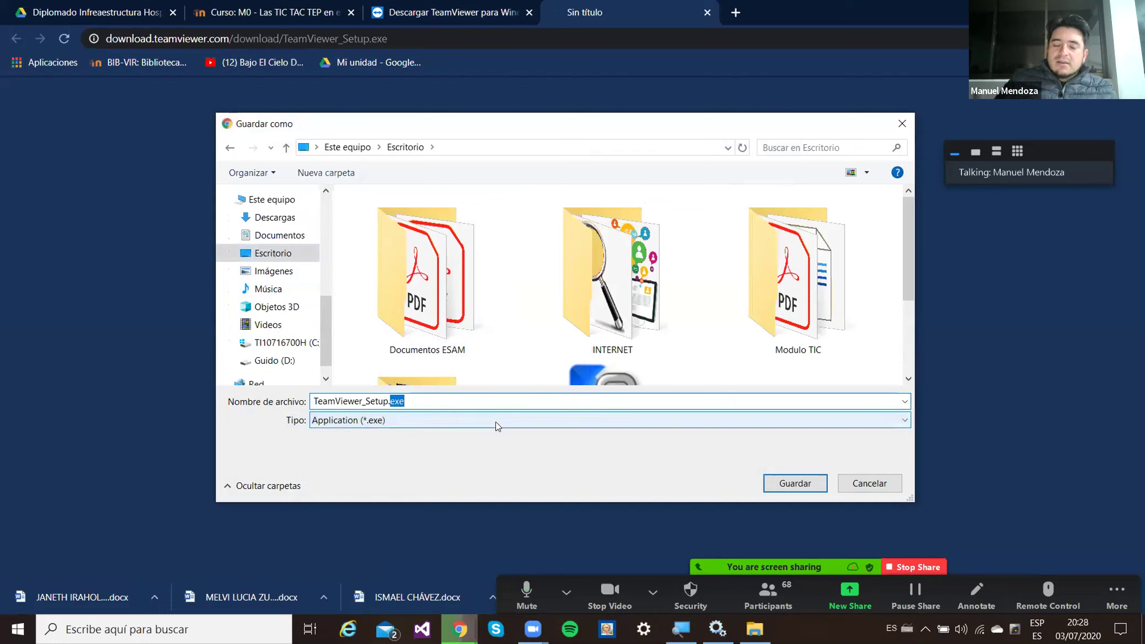
{"action": "left_click", "coordinate": [785, 483]}
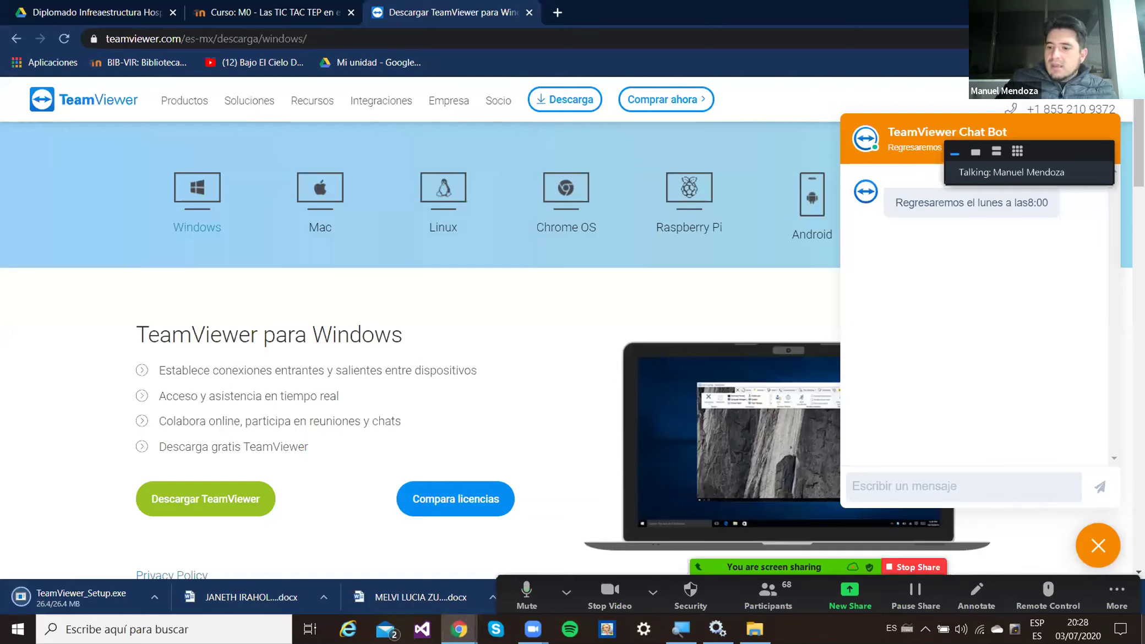
Launch TeamViewer_Setup.exe from the desktop and select a private, non-commercial installation
{"action": "key", "text": "super+d"}
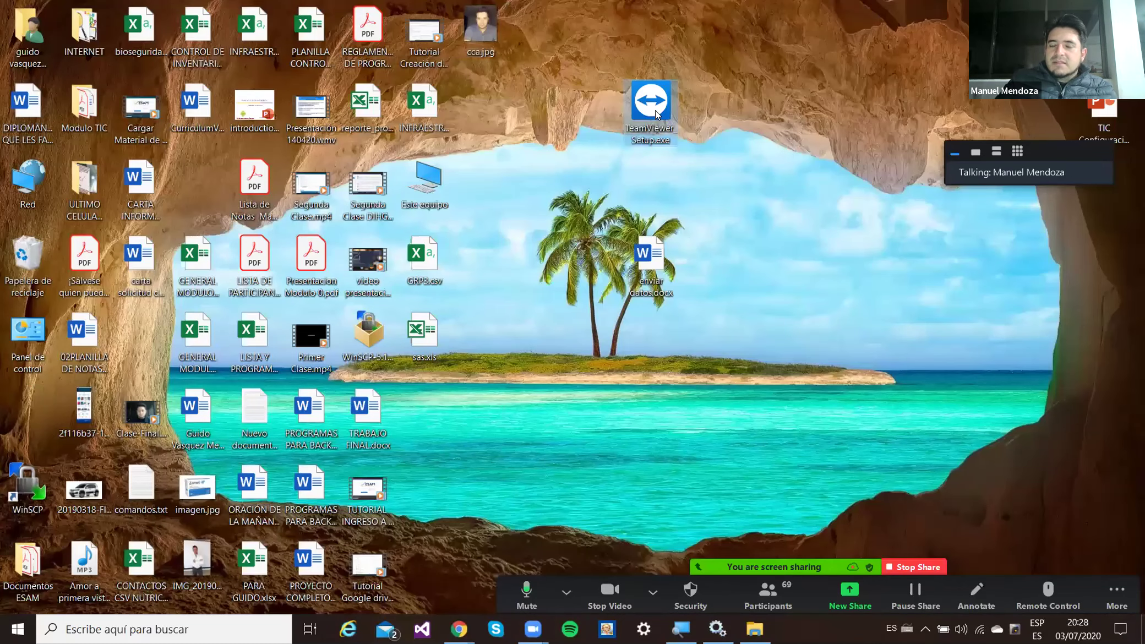
{"action": "left_click_drag", "start_coordinate": [658, 137], "coordinate": [738, 251]}
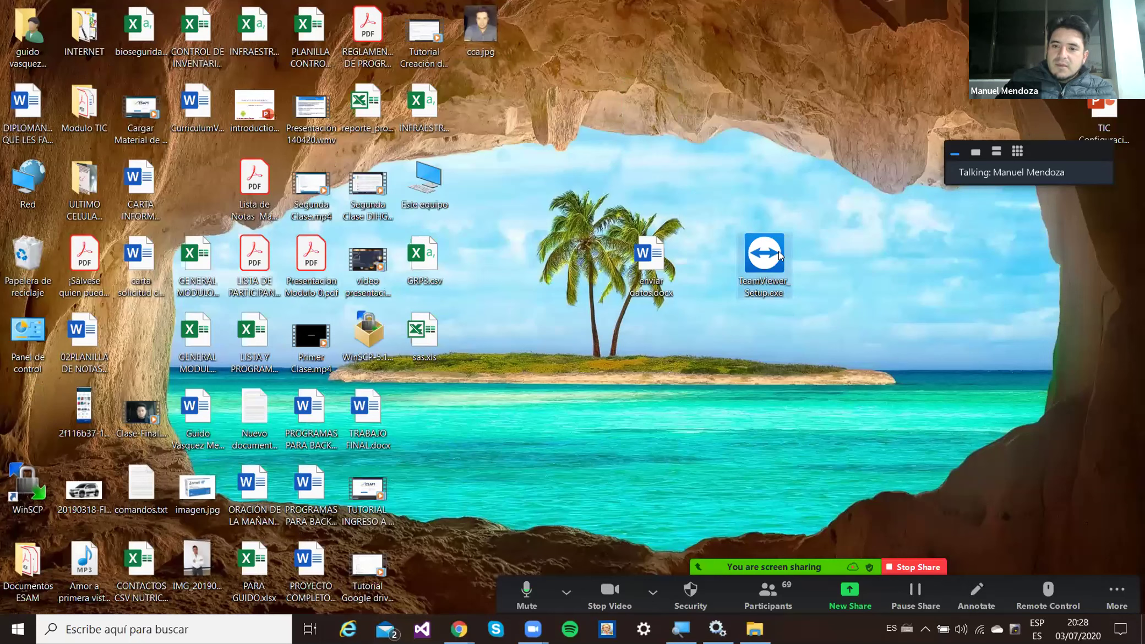
{"action": "left_click_drag", "start_coordinate": [650, 235], "coordinate": [427, 381]}
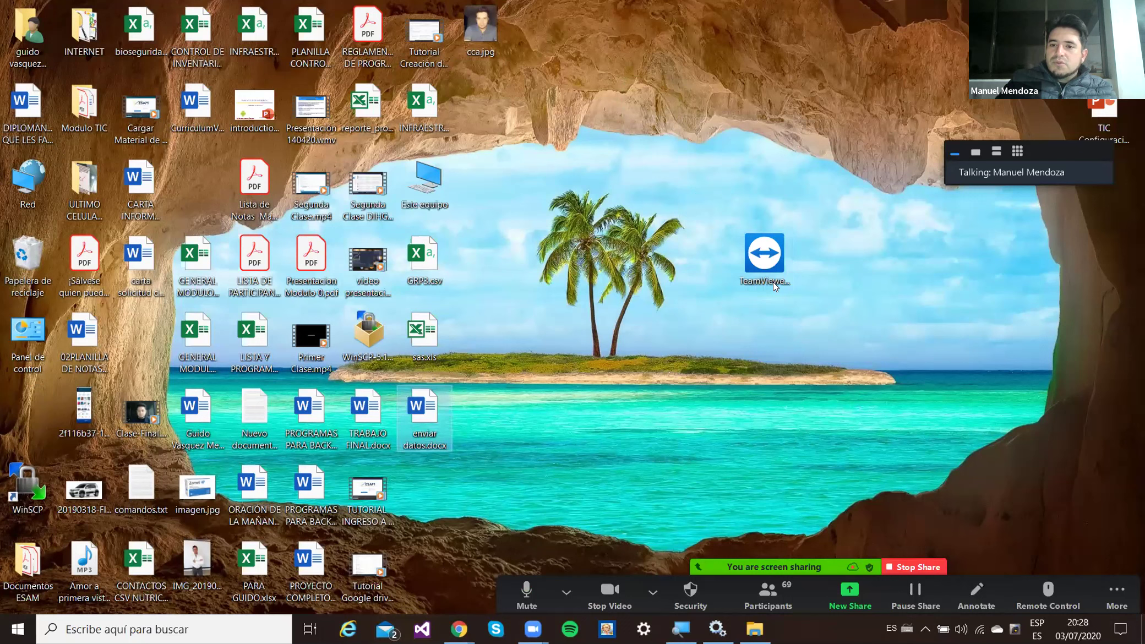
{"action": "left_click_drag", "start_coordinate": [763, 284], "coordinate": [640, 271]}
{"action": "double_click", "coordinate": [640, 269]}
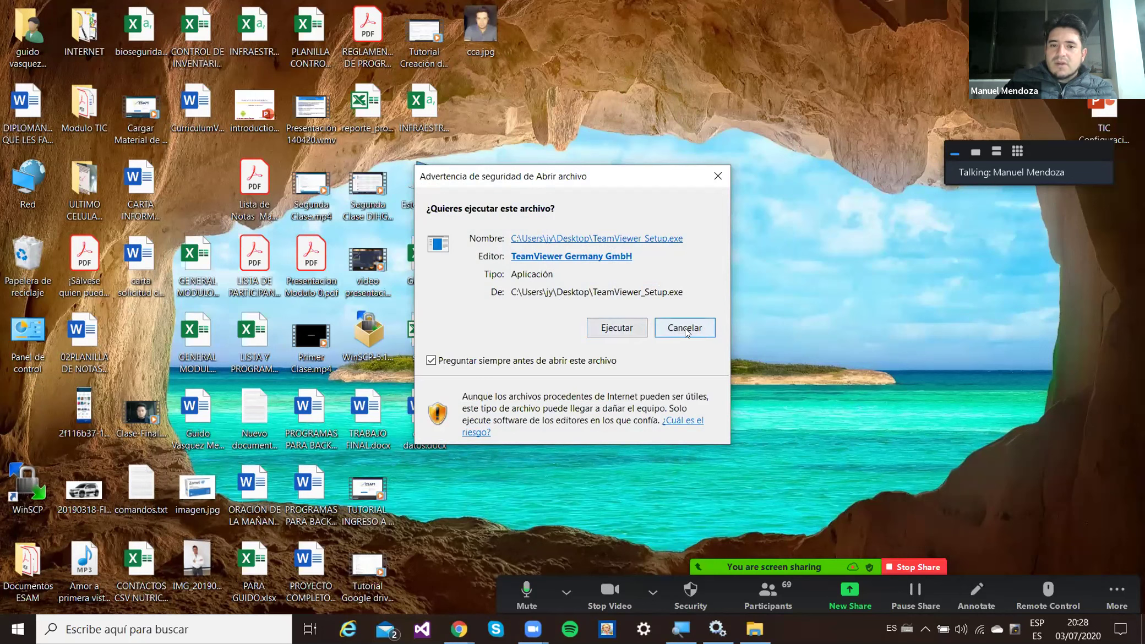
{"action": "left_click", "coordinate": [616, 329]}
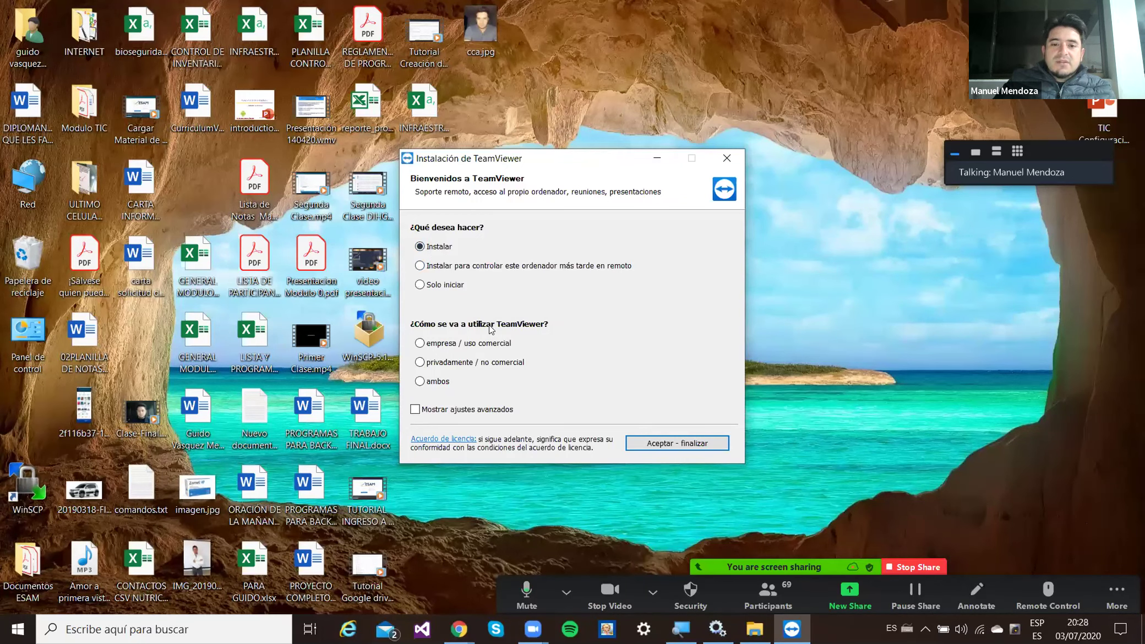
{"action": "left_click", "coordinate": [420, 362]}
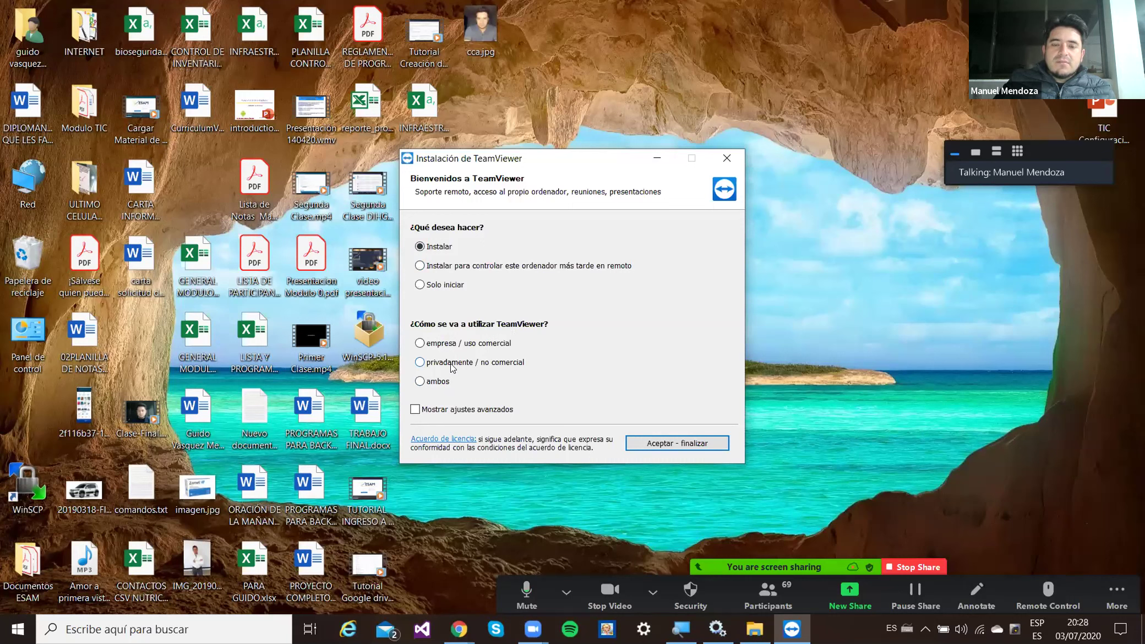
Accept the licence to finish TeamViewer setup, then close the 'Cómo usar TeamViewer' guide tab
{"action": "left_click", "coordinate": [679, 443]}
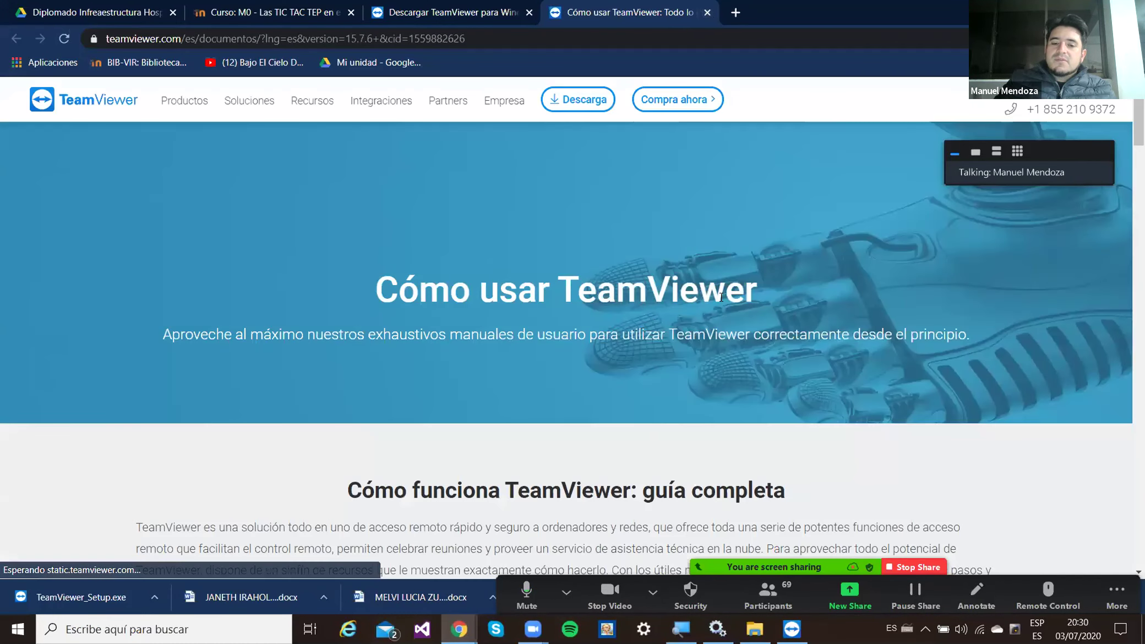
{"action": "left_click", "coordinate": [708, 13]}
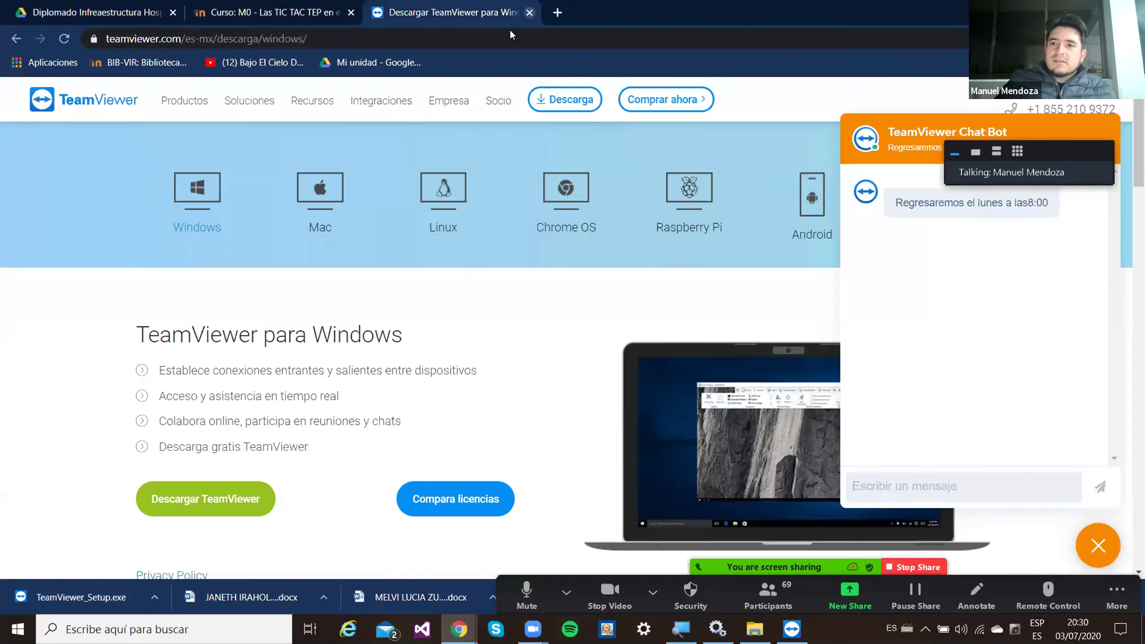
Close the download tab, maximize TeamViewer and highlight this computer's ID and access password
{"action": "left_click", "coordinate": [529, 12]}
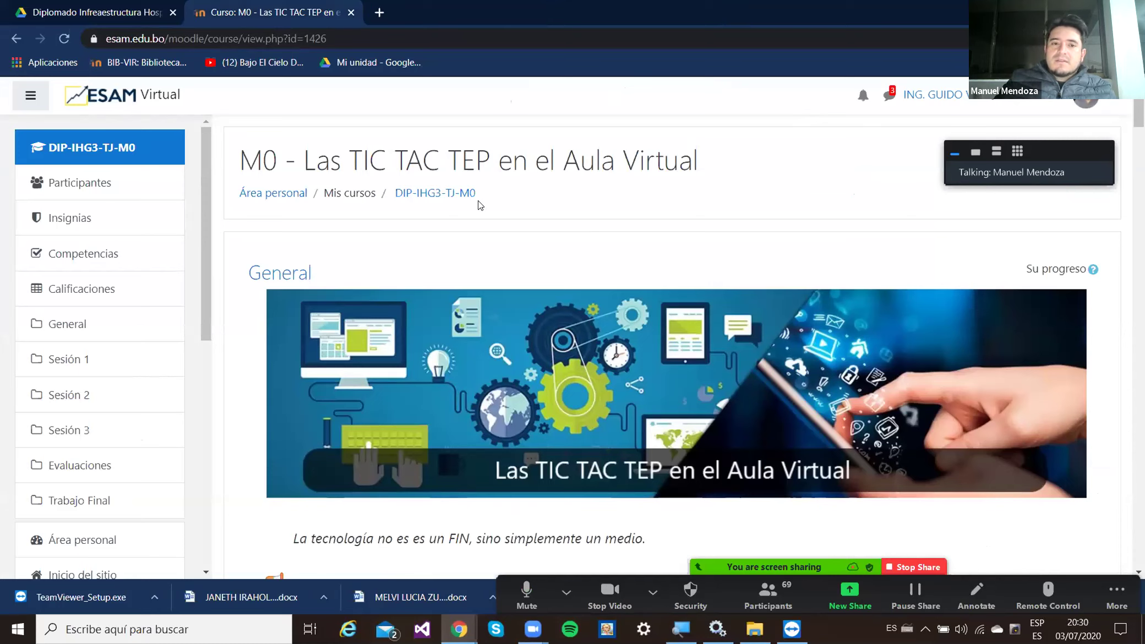
{"action": "key", "text": "super+Up"}
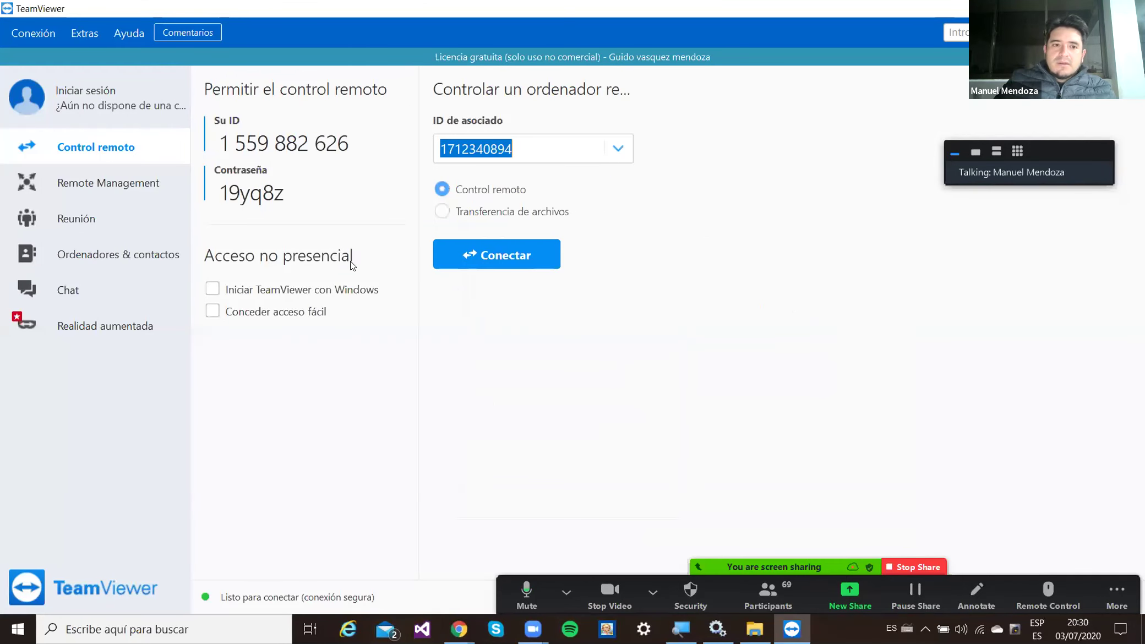
{"action": "left_click_drag", "start_coordinate": [349, 144], "coordinate": [220, 145]}
{"action": "left_click_drag", "start_coordinate": [285, 193], "coordinate": [219, 193]}
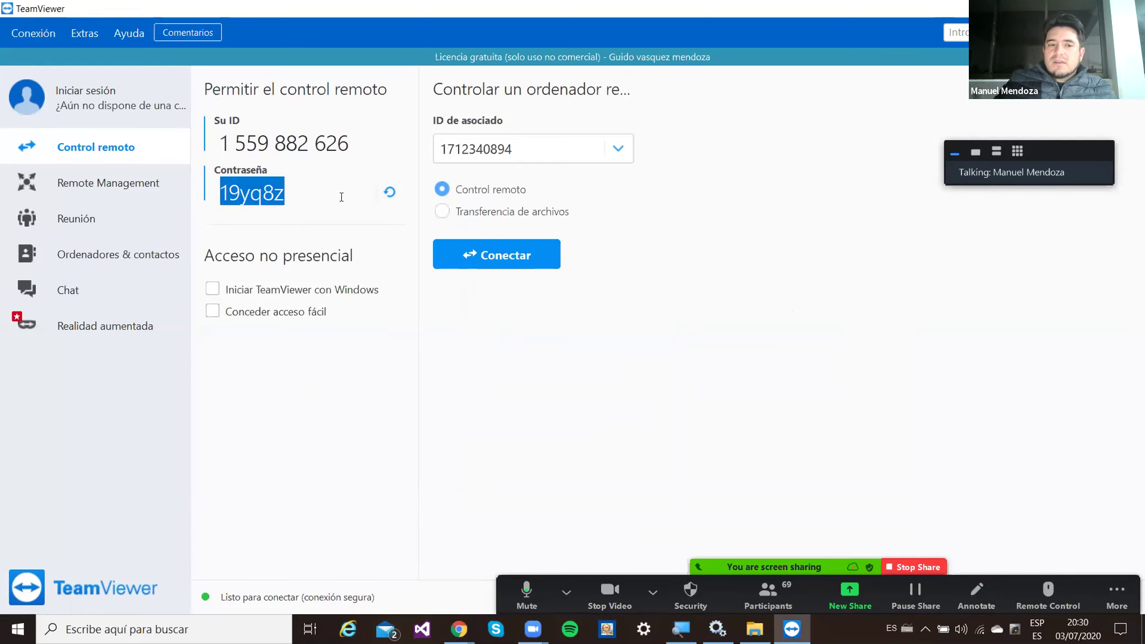
Generate a new random access password, then select the ID and the new password
{"action": "left_click", "coordinate": [388, 191]}
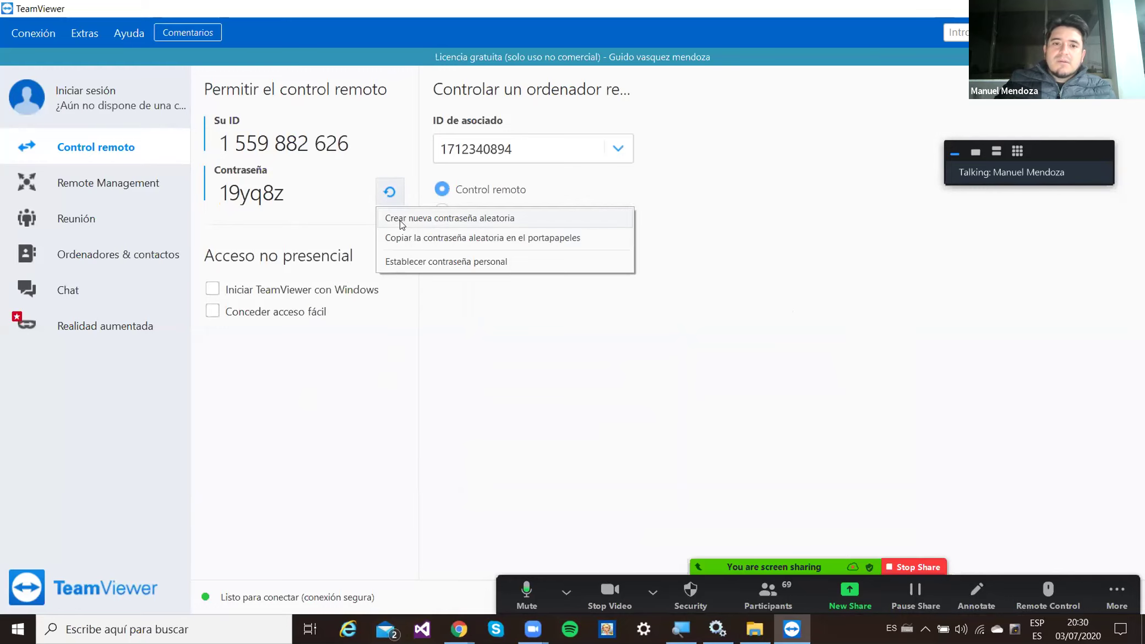
{"action": "left_click", "coordinate": [400, 220]}
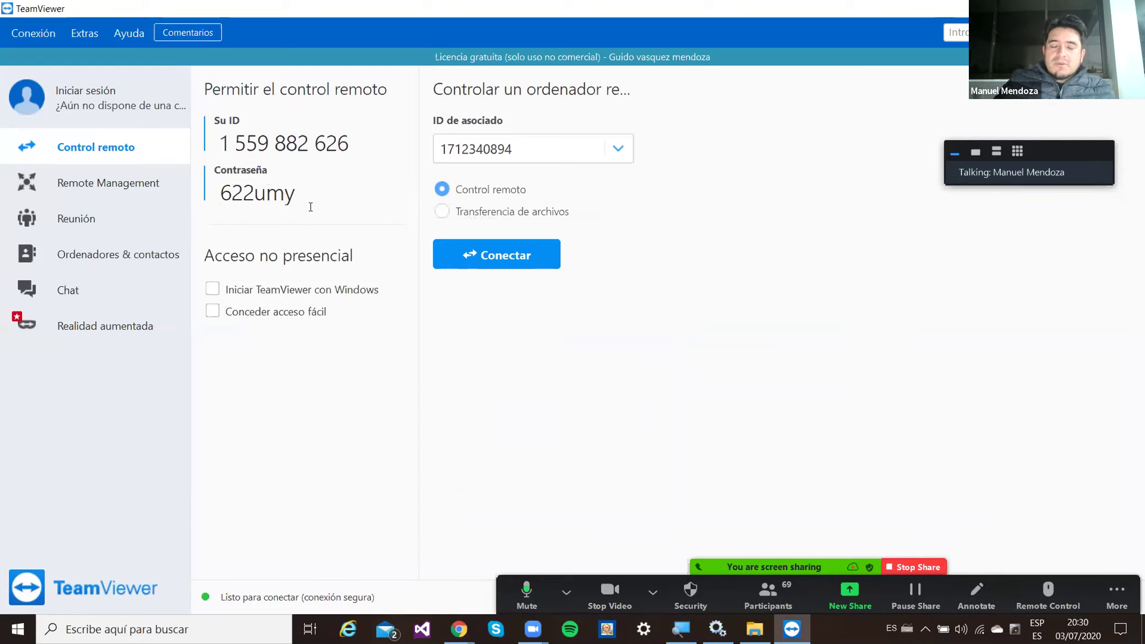
{"action": "left_click_drag", "start_coordinate": [302, 193], "coordinate": [211, 186]}
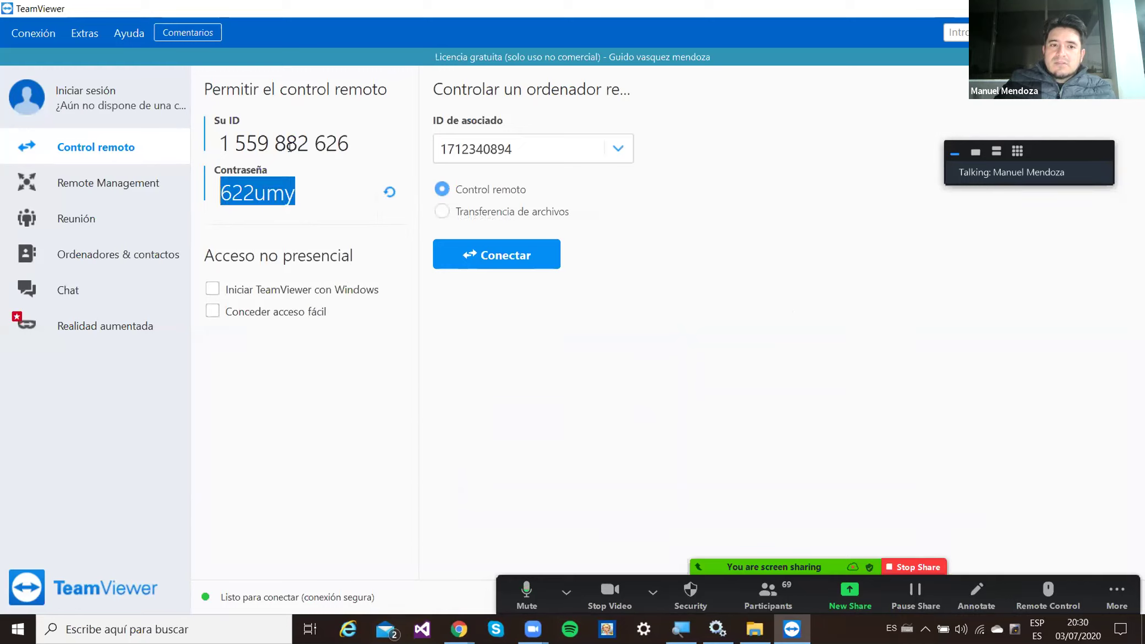
{"action": "left_click_drag", "start_coordinate": [312, 141], "coordinate": [206, 144]}
{"action": "left_click_drag", "start_coordinate": [308, 196], "coordinate": [222, 193]}
Generate another random password and highlight it along with this computer's ID
{"action": "left_click", "coordinate": [390, 193]}
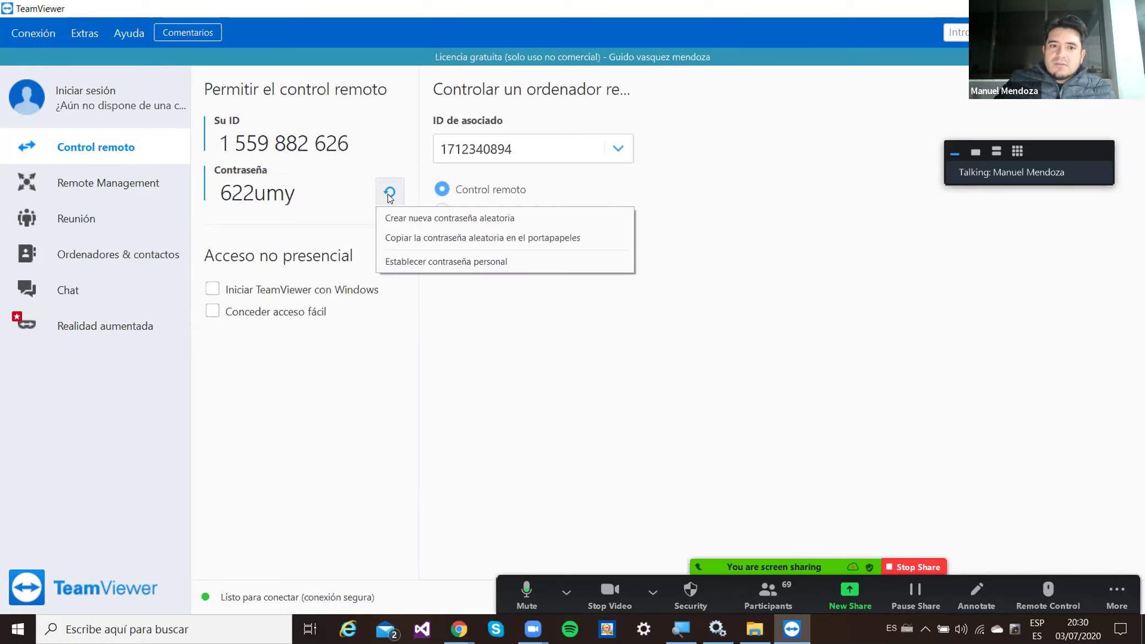
{"action": "left_click", "coordinate": [409, 216]}
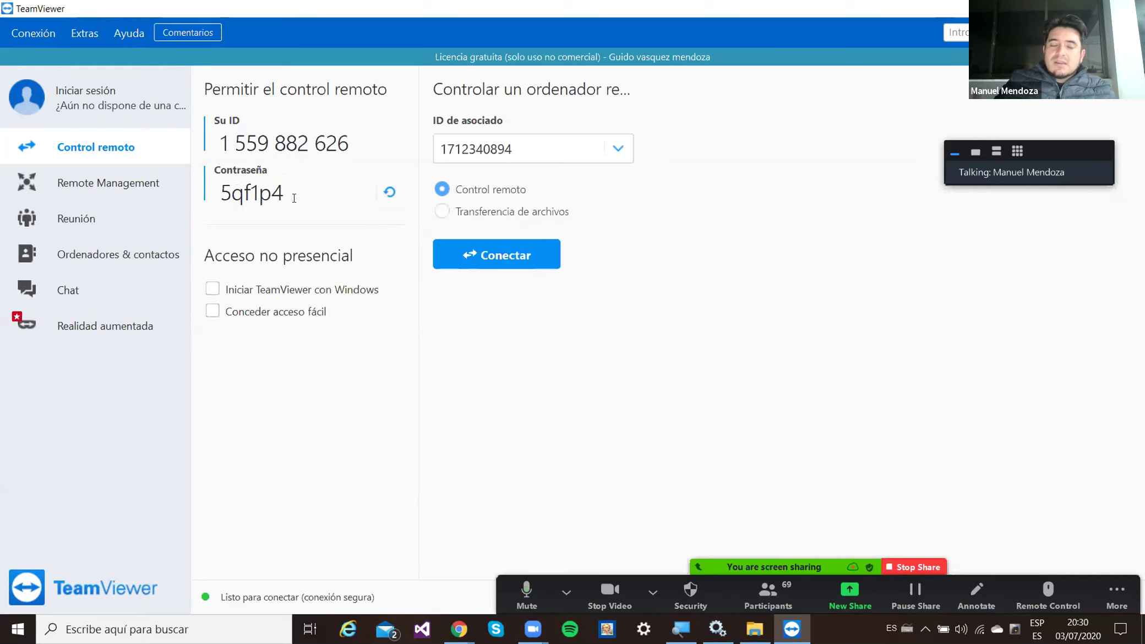
{"action": "left_click_drag", "start_coordinate": [294, 198], "coordinate": [226, 199]}
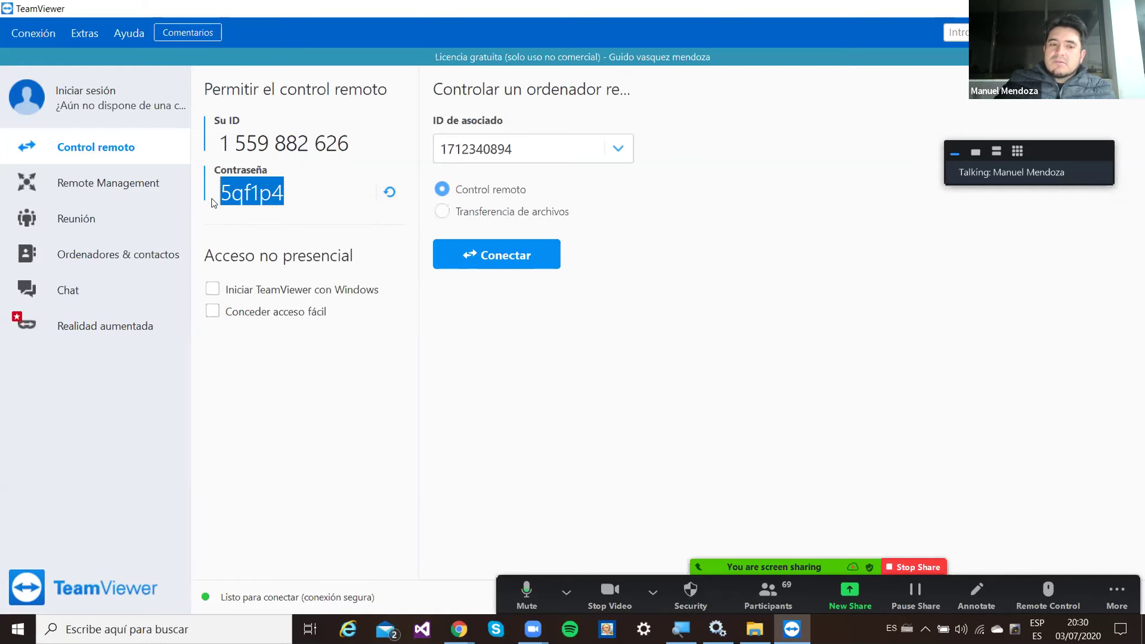
{"action": "left_click_drag", "start_coordinate": [351, 142], "coordinate": [220, 142]}
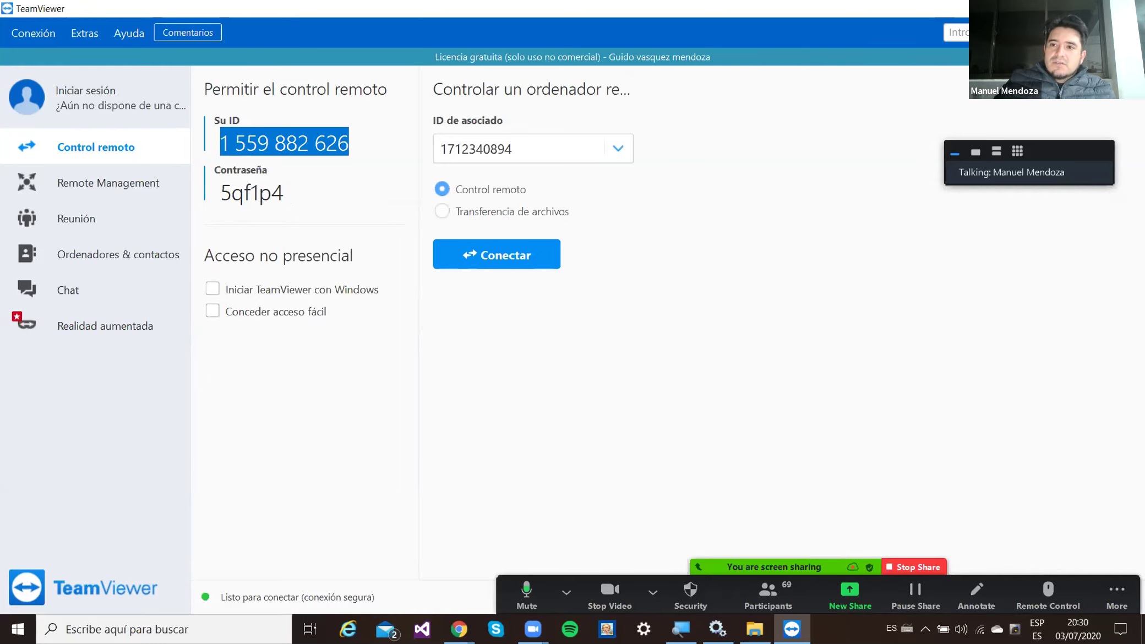
{"action": "left_click_drag", "start_coordinate": [282, 192], "coordinate": [259, 192]}
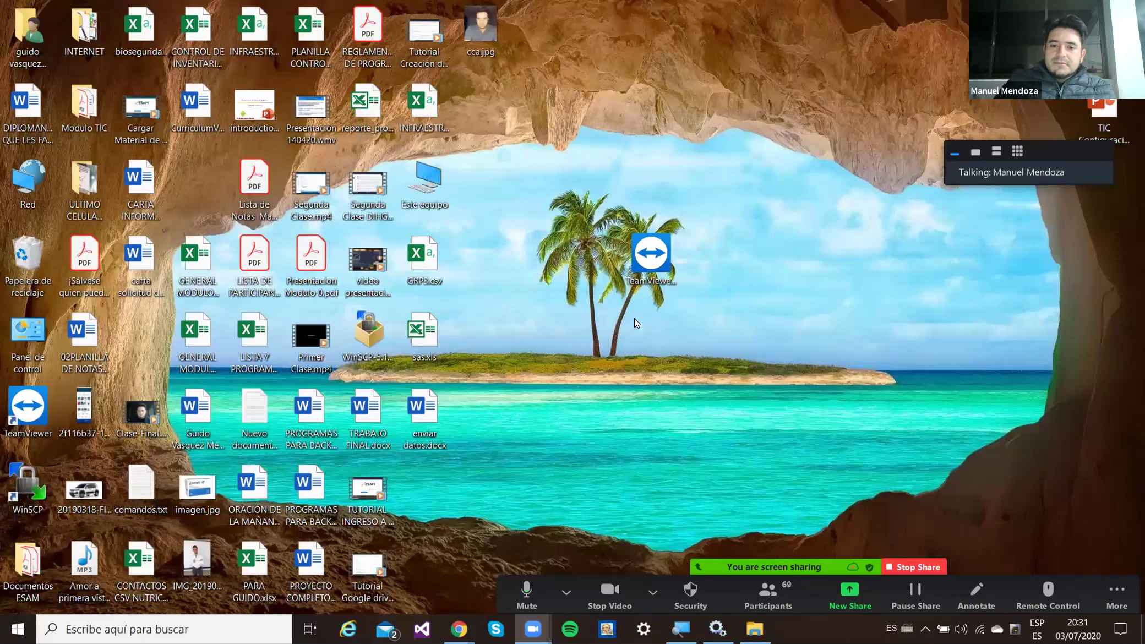
Reopen TeamViewer from the desktop icon, select its password, and briefly check the Zoom group chat
{"action": "double_click", "coordinate": [650, 256]}
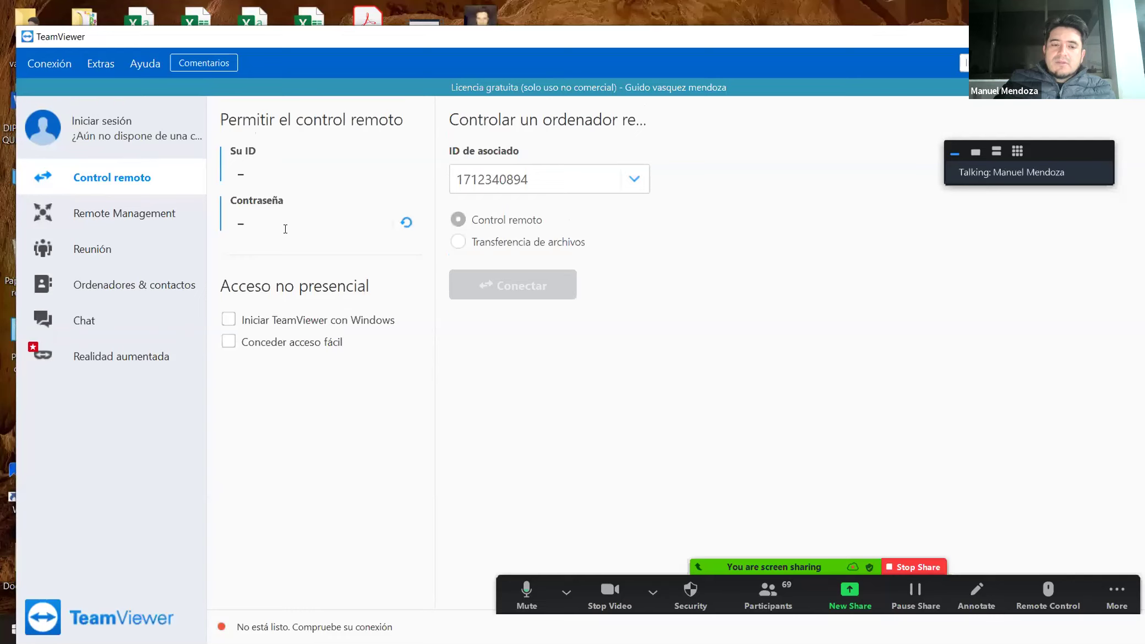
{"action": "left_click_drag", "start_coordinate": [301, 225], "coordinate": [232, 225]}
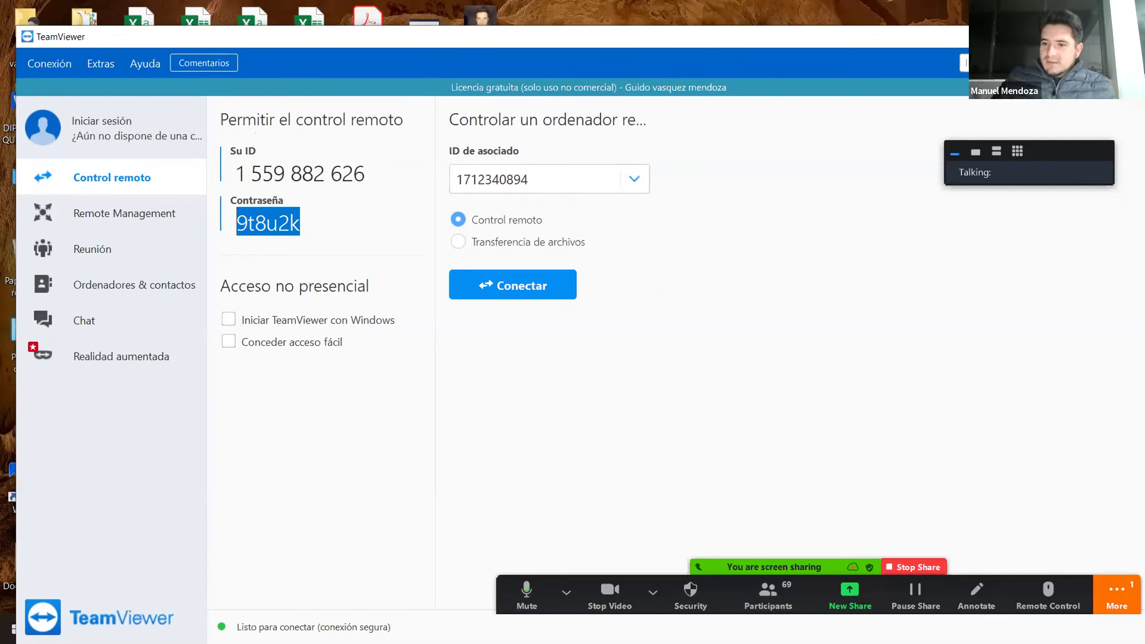
{"action": "left_click", "coordinate": [1116, 594]}
{"action": "left_click", "coordinate": [918, 563]}
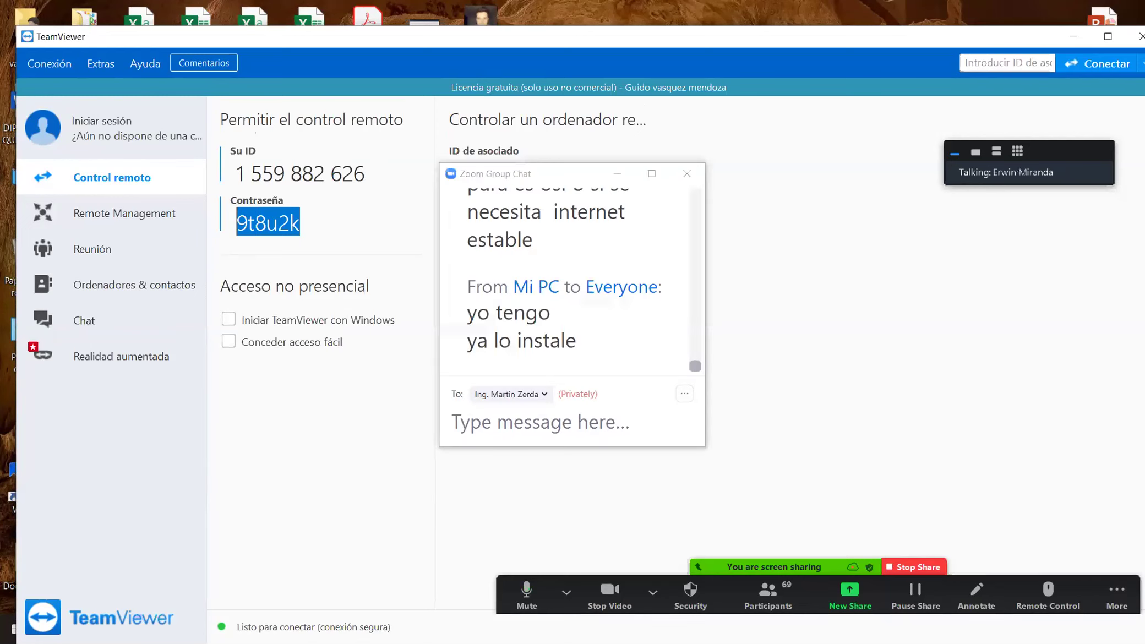
{"action": "left_click", "coordinate": [687, 173]}
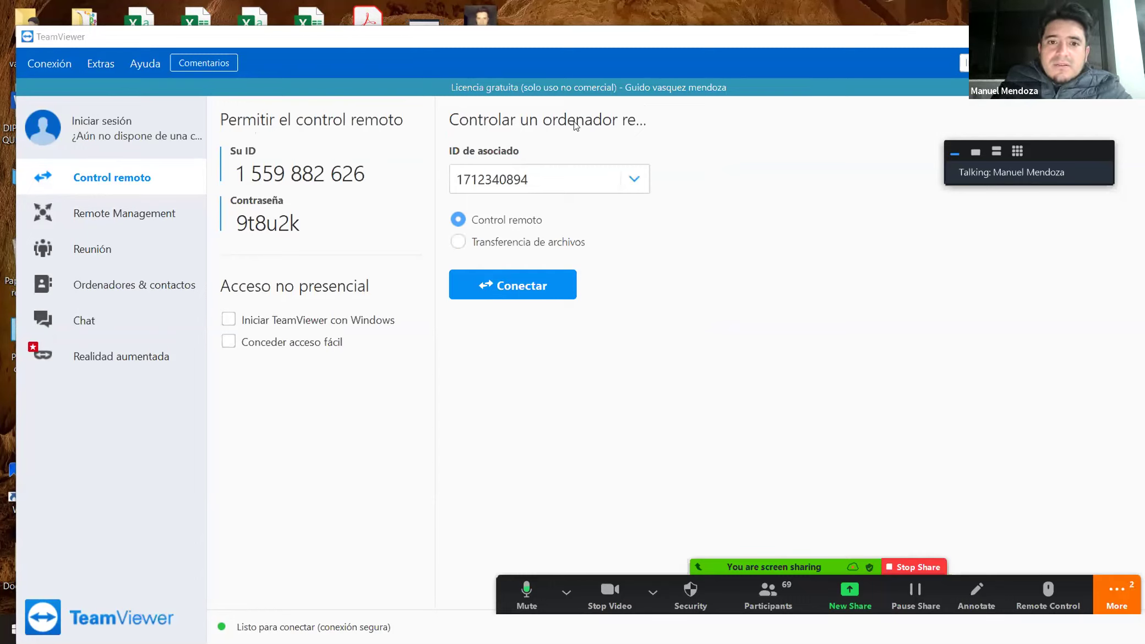
Replace the old partner ID with the partner computer's ID and start connecting to it
{"action": "left_click_drag", "start_coordinate": [530, 179], "coordinate": [442, 185]}
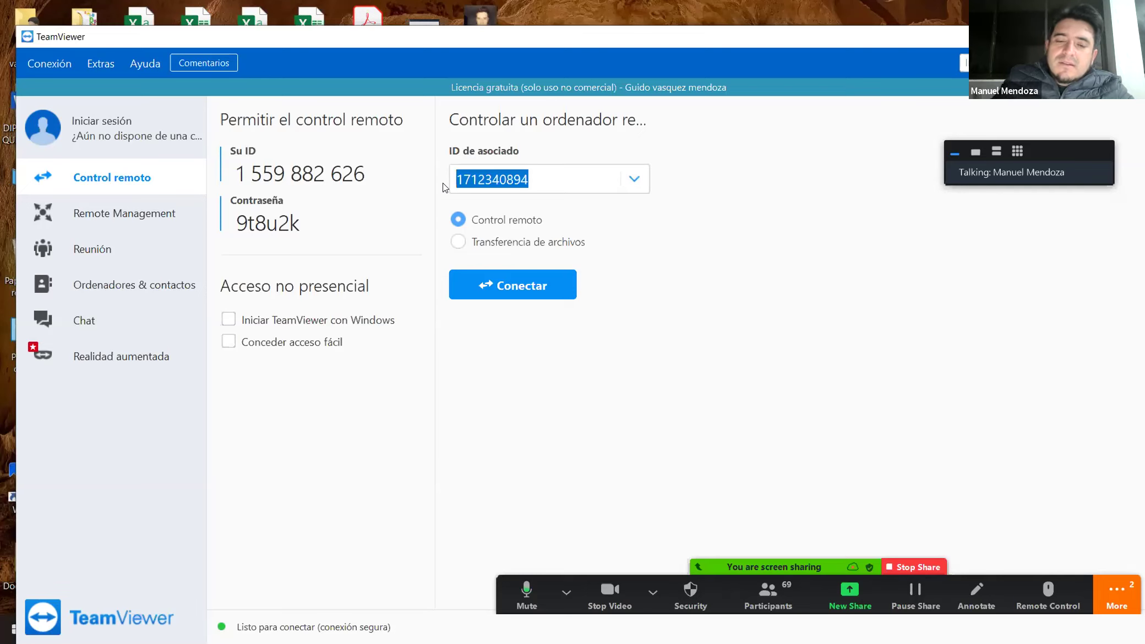
{"action": "key", "text": "BackSpace"}
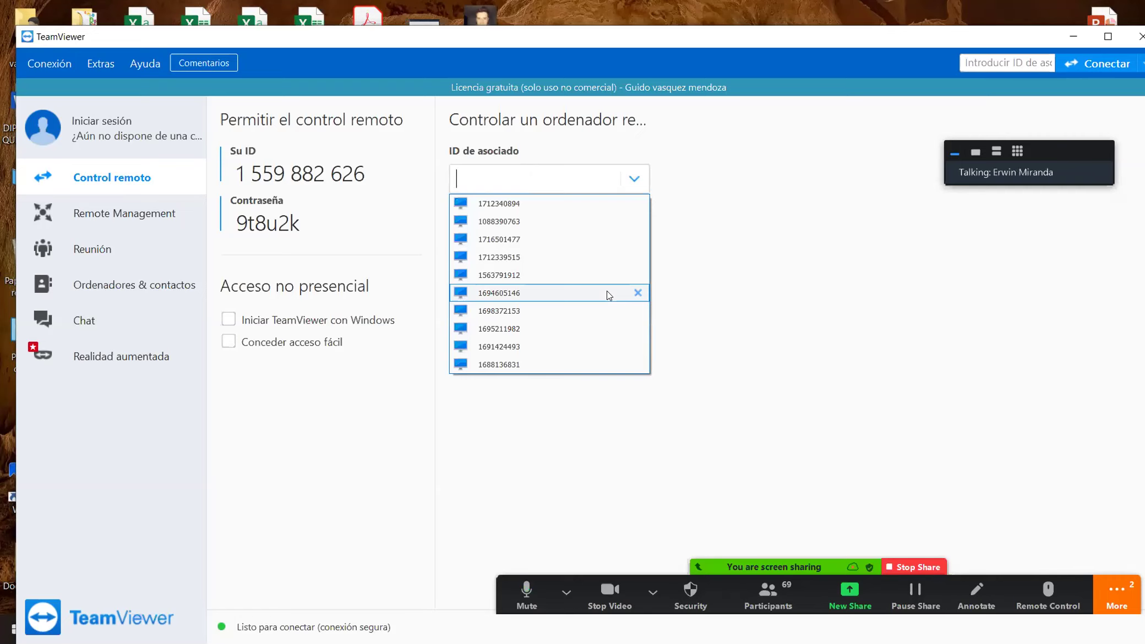
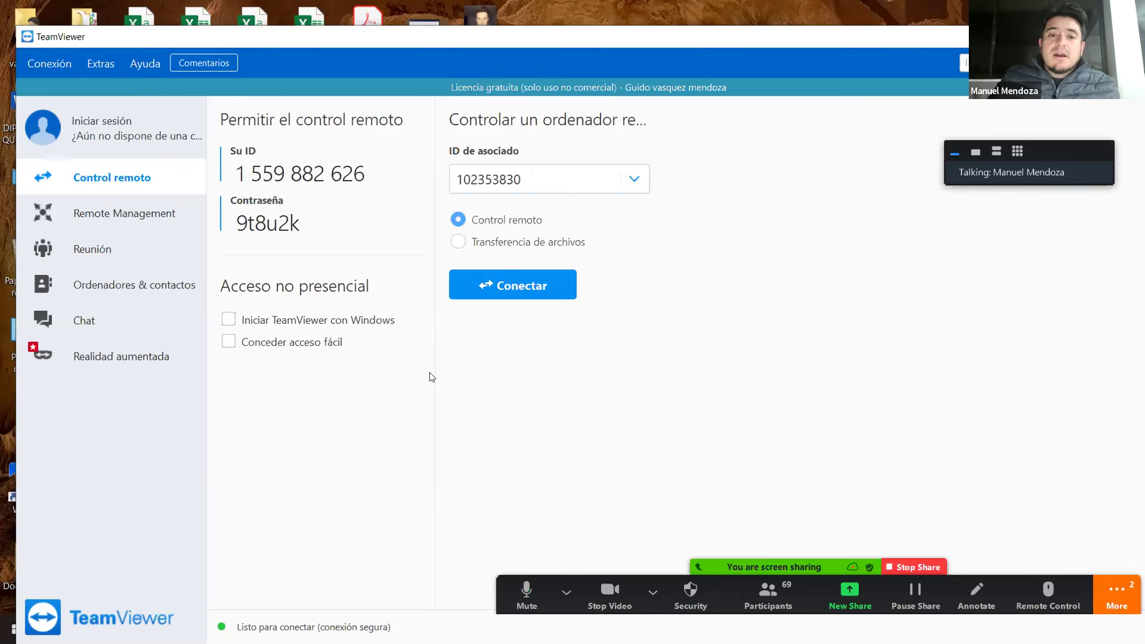
{"action": "left_click_drag", "start_coordinate": [523, 179], "coordinate": [437, 177]}
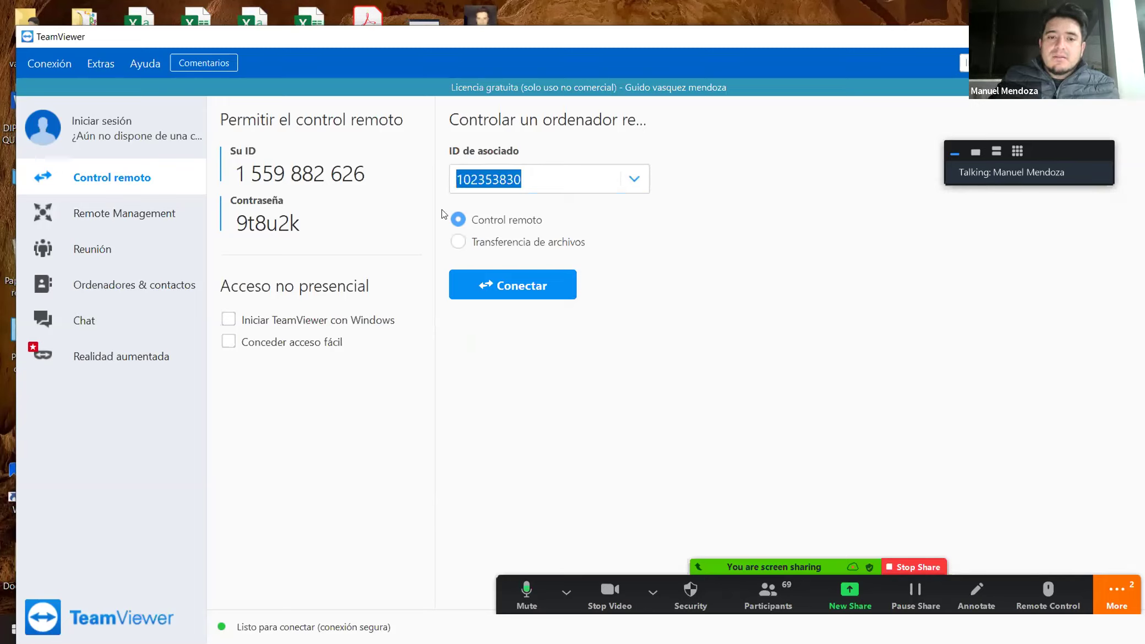
{"action": "left_click", "coordinate": [531, 285]}
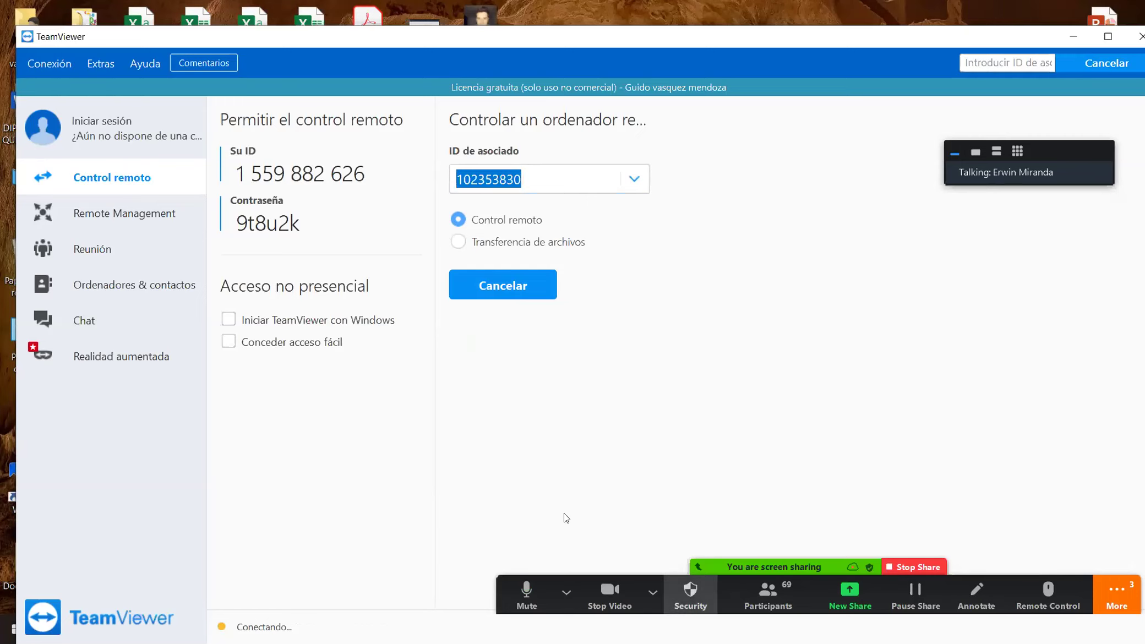
{"action": "key", "text": "alt+u"}
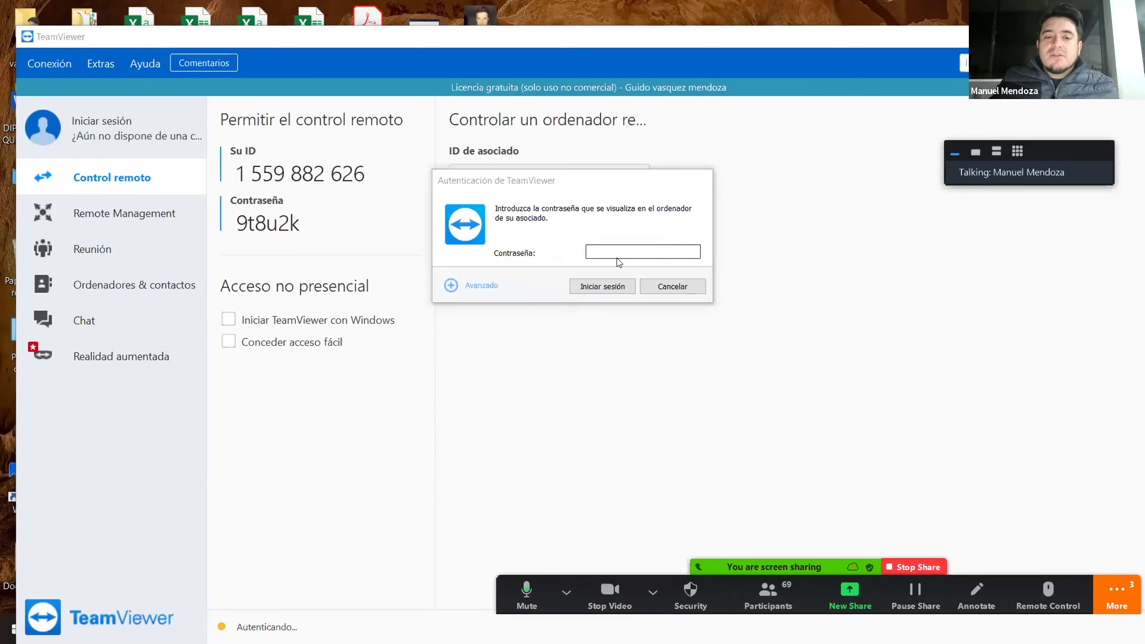
Enter the partner's password, and after the invalid-password error retype it and sign in again
{"action": "left_click", "coordinate": [620, 252]}
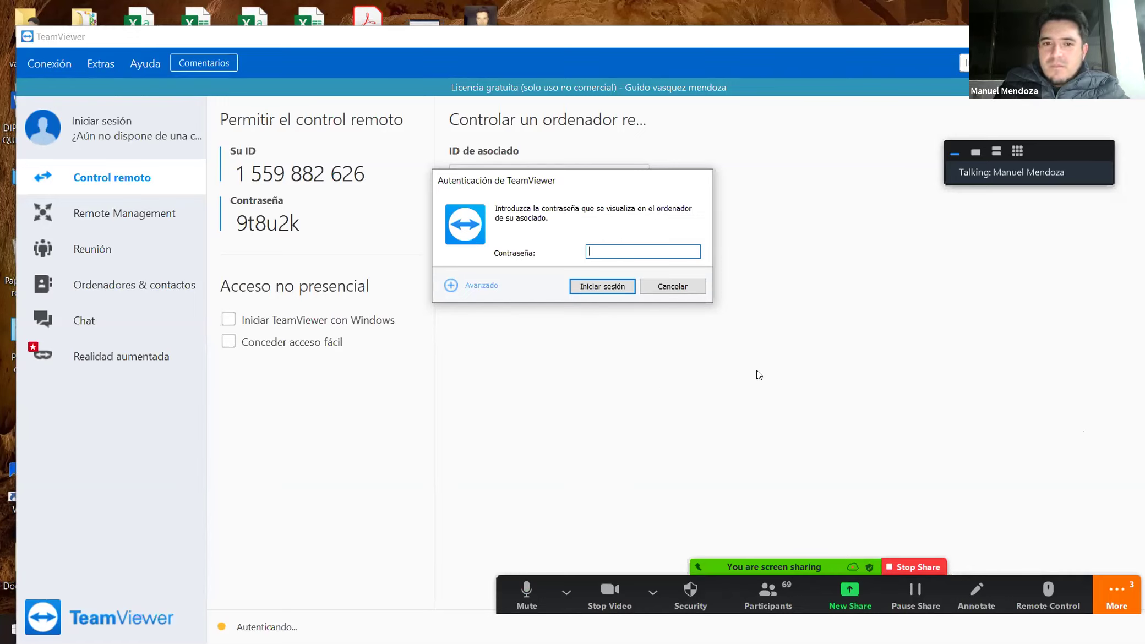
{"action": "type", "text": "•"}
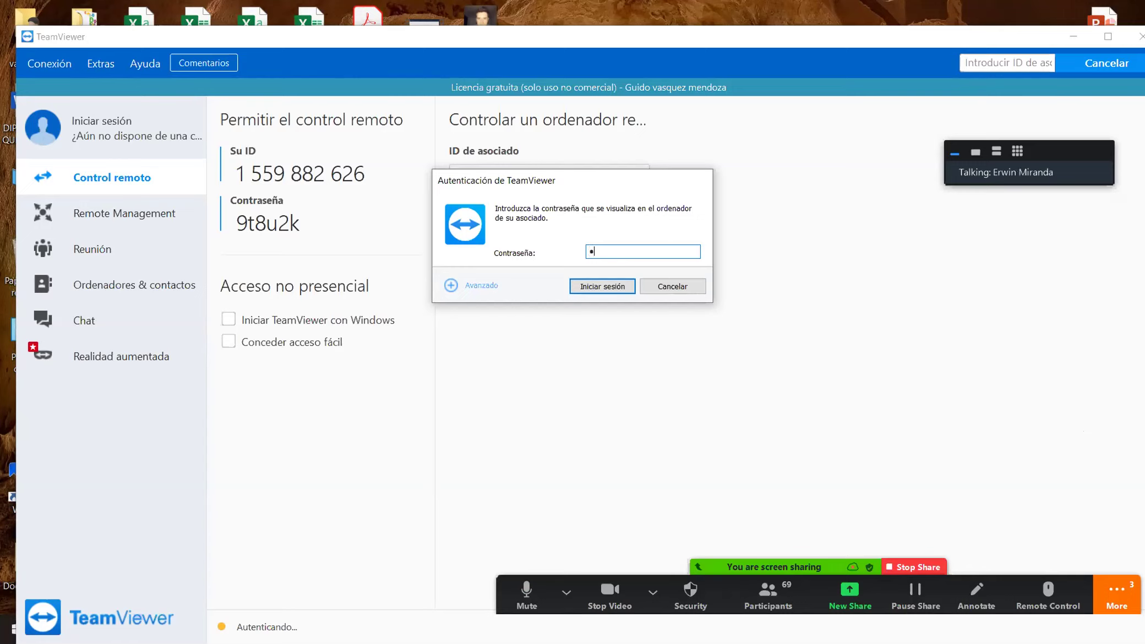
{"action": "type", "text": "•"}
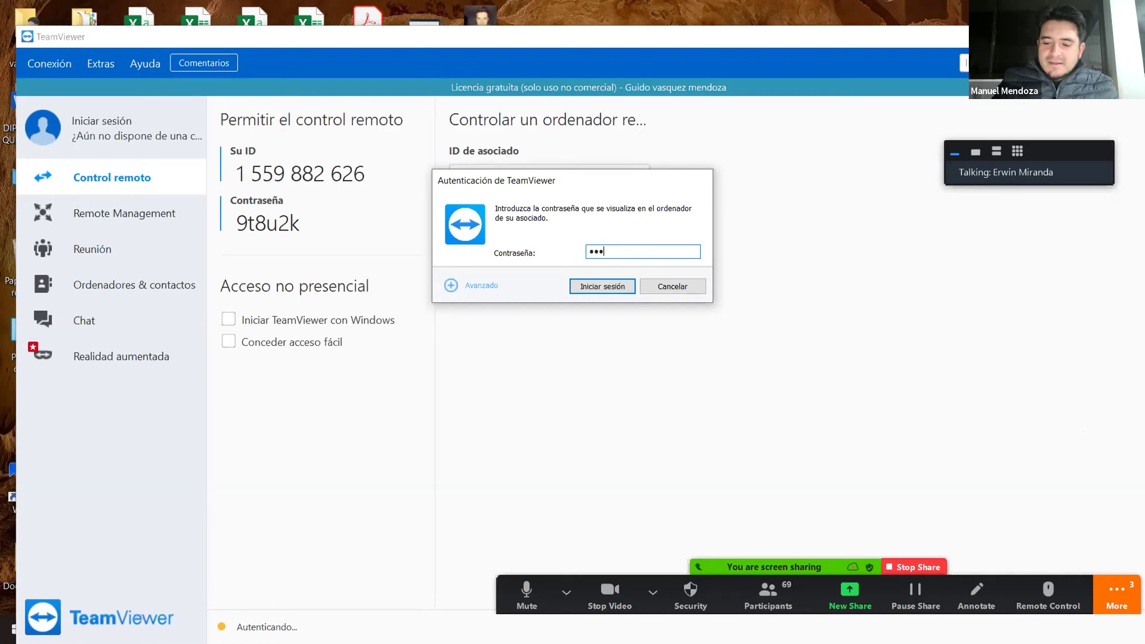
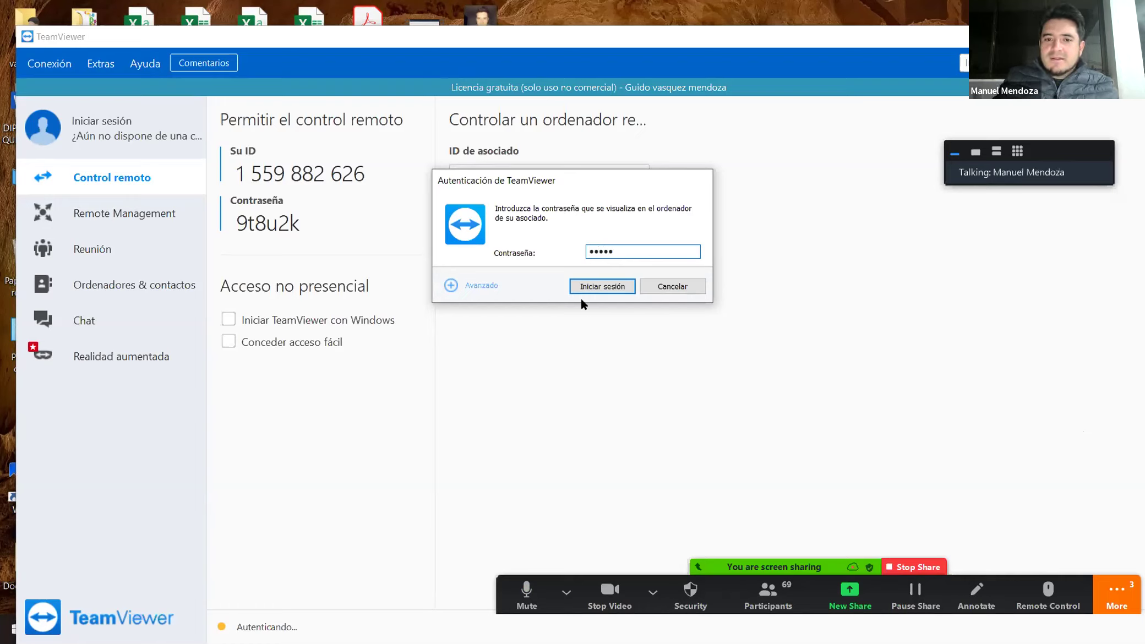
{"action": "left_click", "coordinate": [586, 288]}
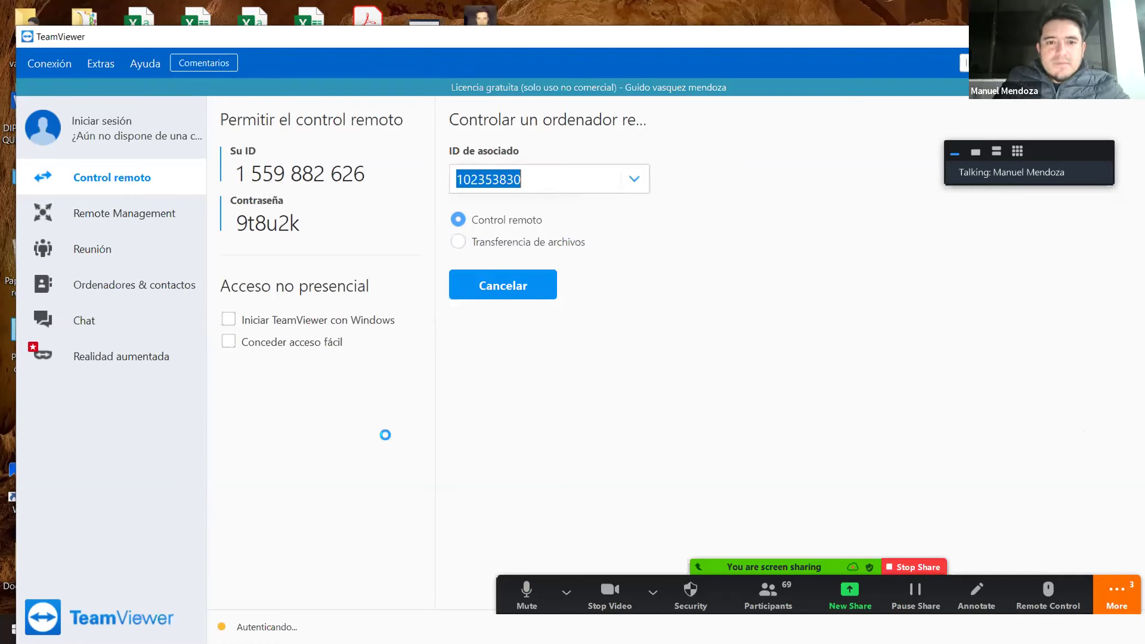
{"action": "left_click", "coordinate": [645, 249]}
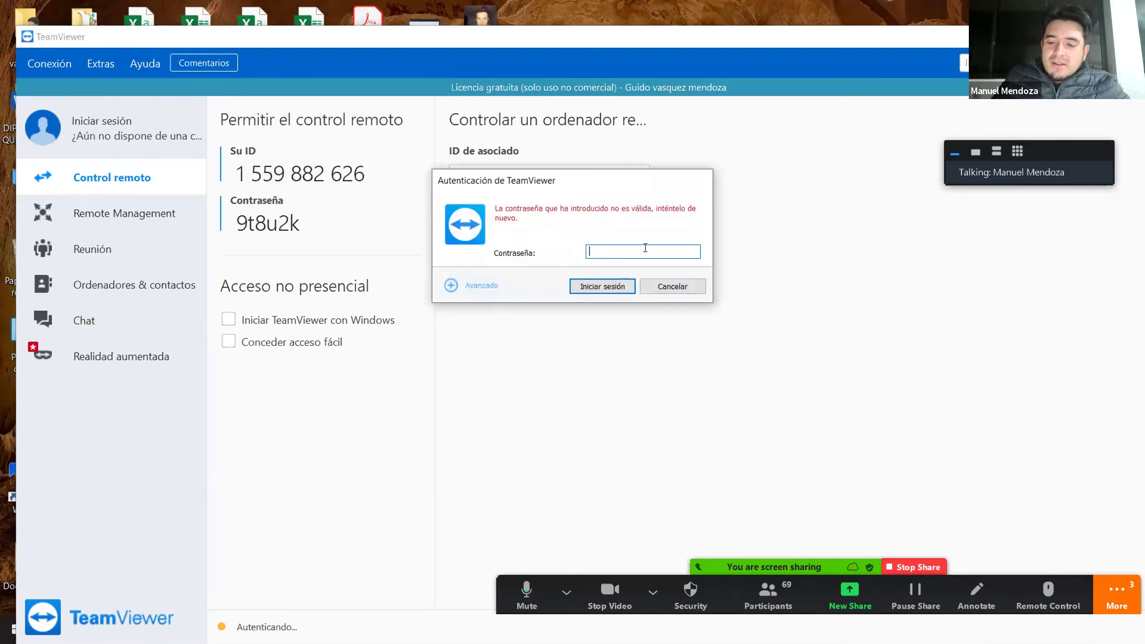
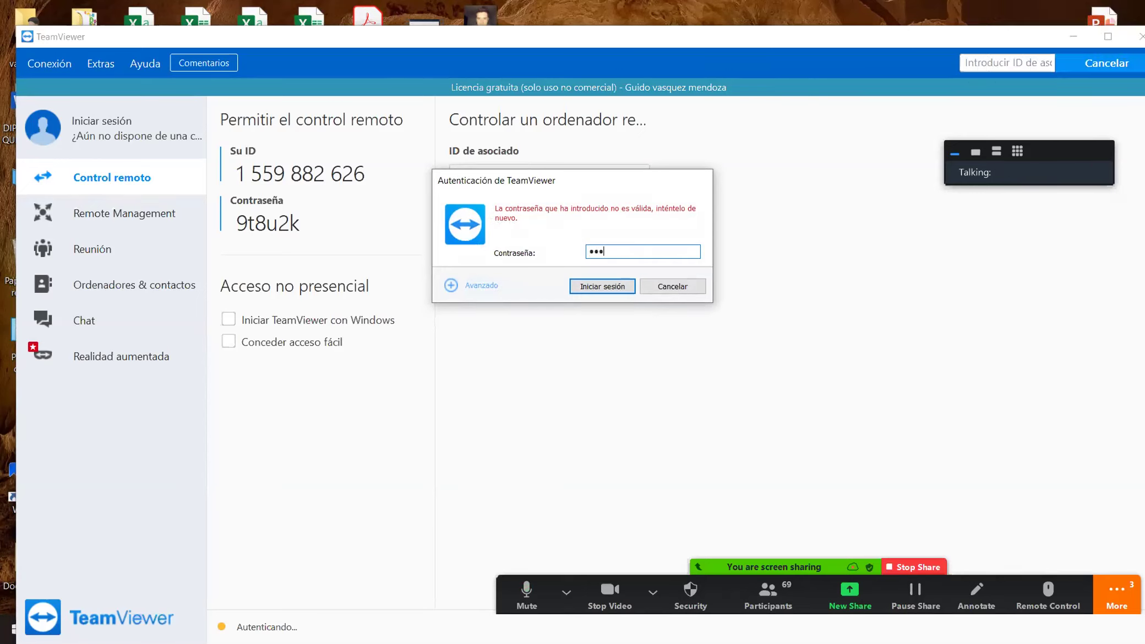
{"action": "key", "text": "BackSpace"}
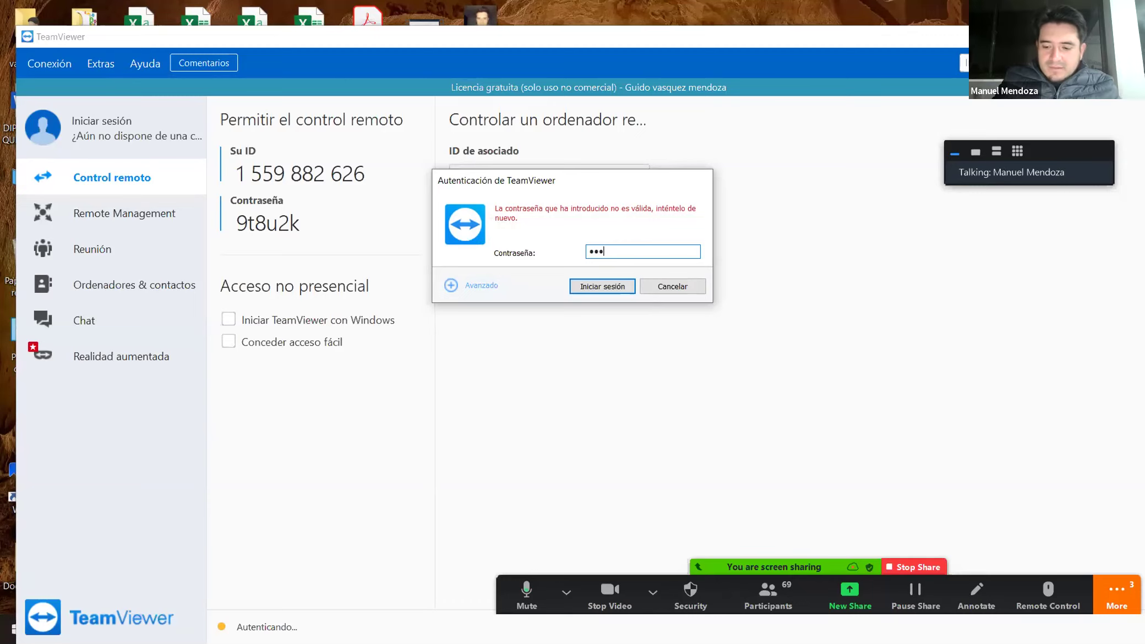
{"action": "left_click", "coordinate": [598, 287]}
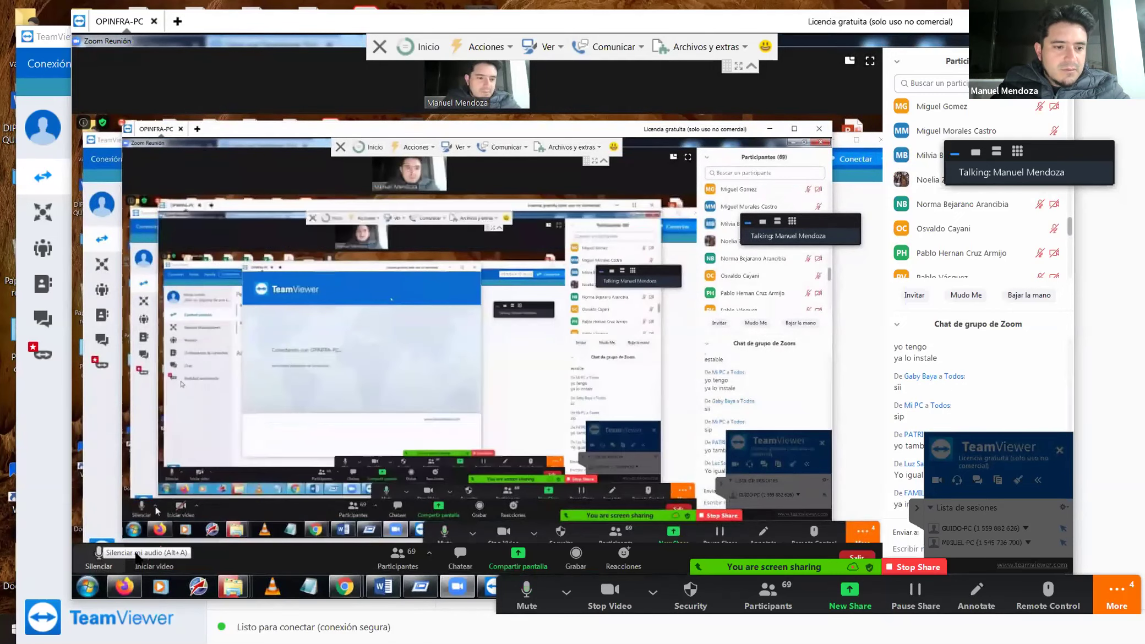
Mute the remote Zoom microphone with Silenciar, then reopen the remote audio options menu
{"action": "left_click", "coordinate": [118, 554]}
{"action": "left_click", "coordinate": [118, 554]}
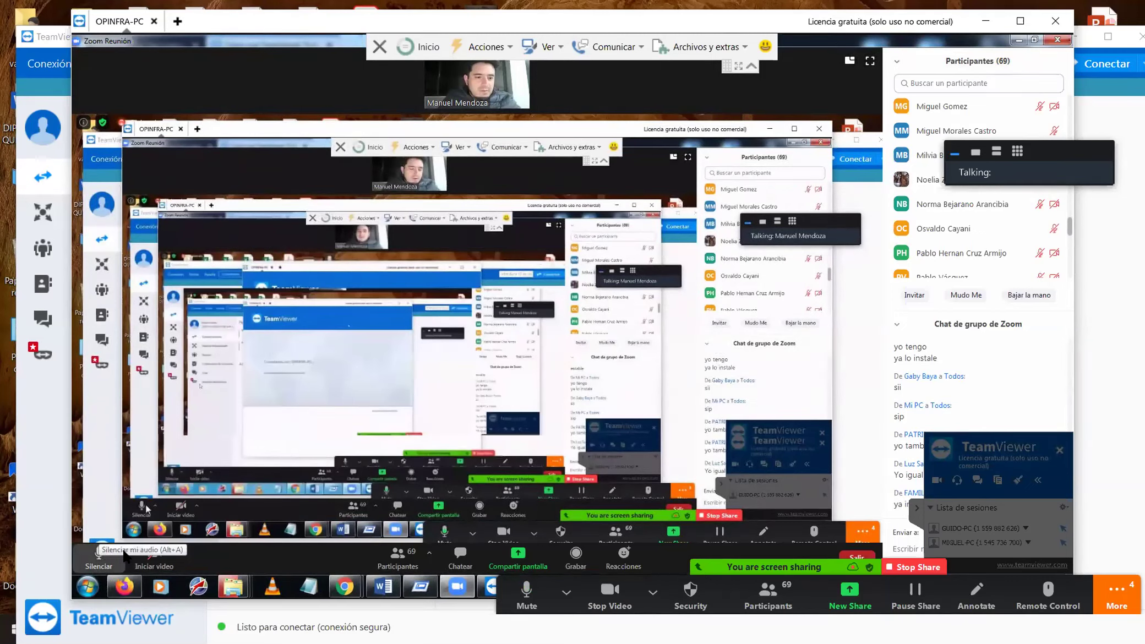
{"action": "left_click", "coordinate": [124, 552]}
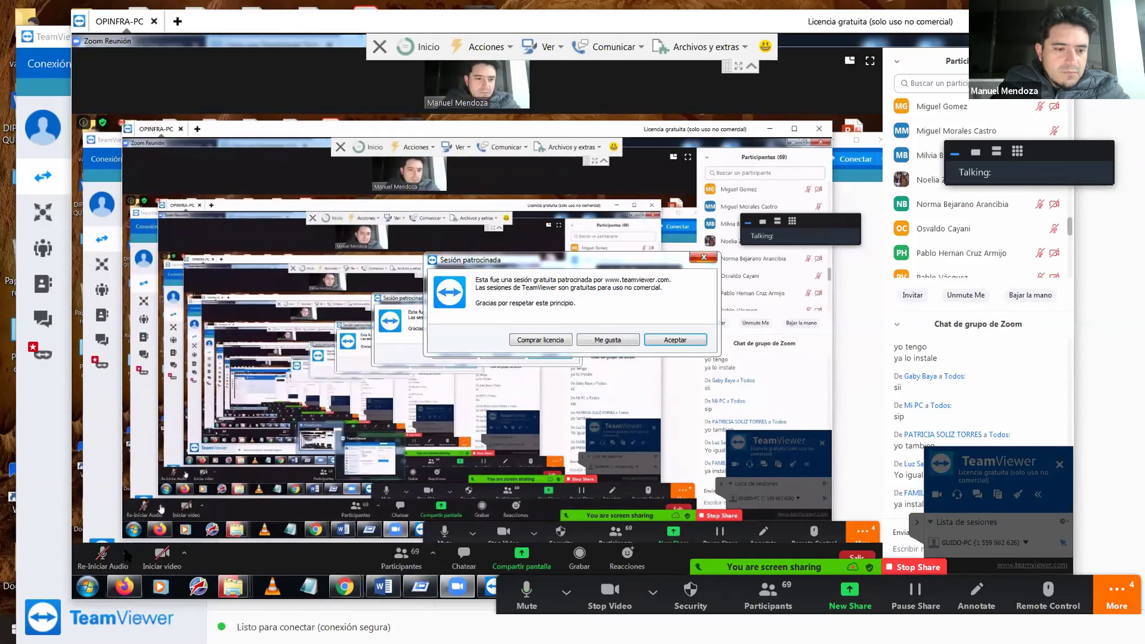
{"action": "left_click", "coordinate": [126, 553]}
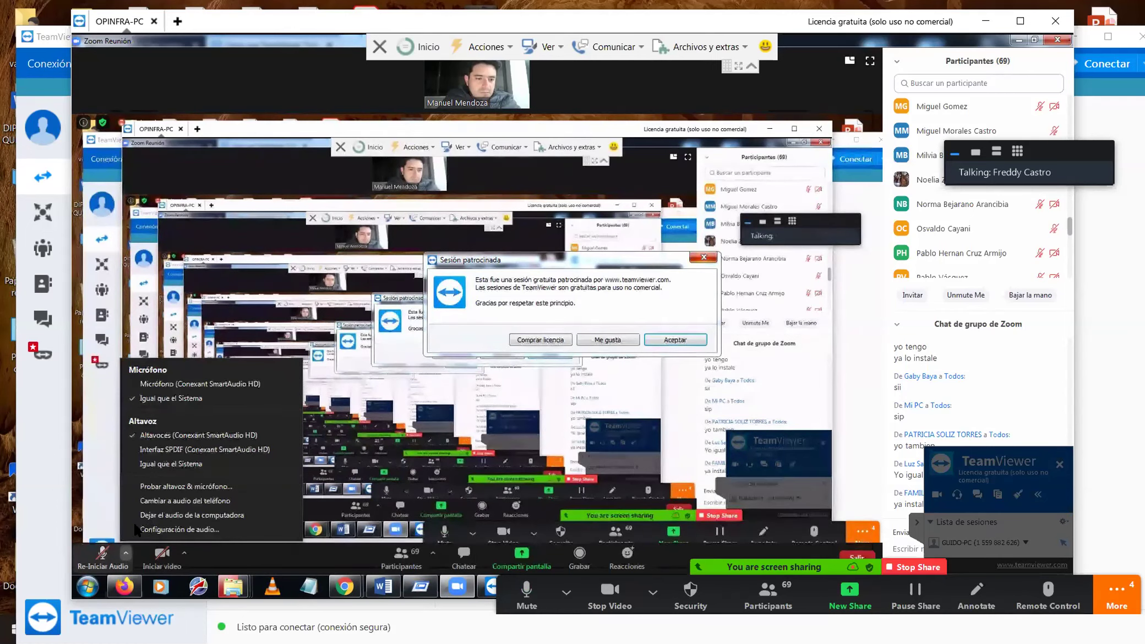
{"action": "left_click", "coordinate": [120, 556]}
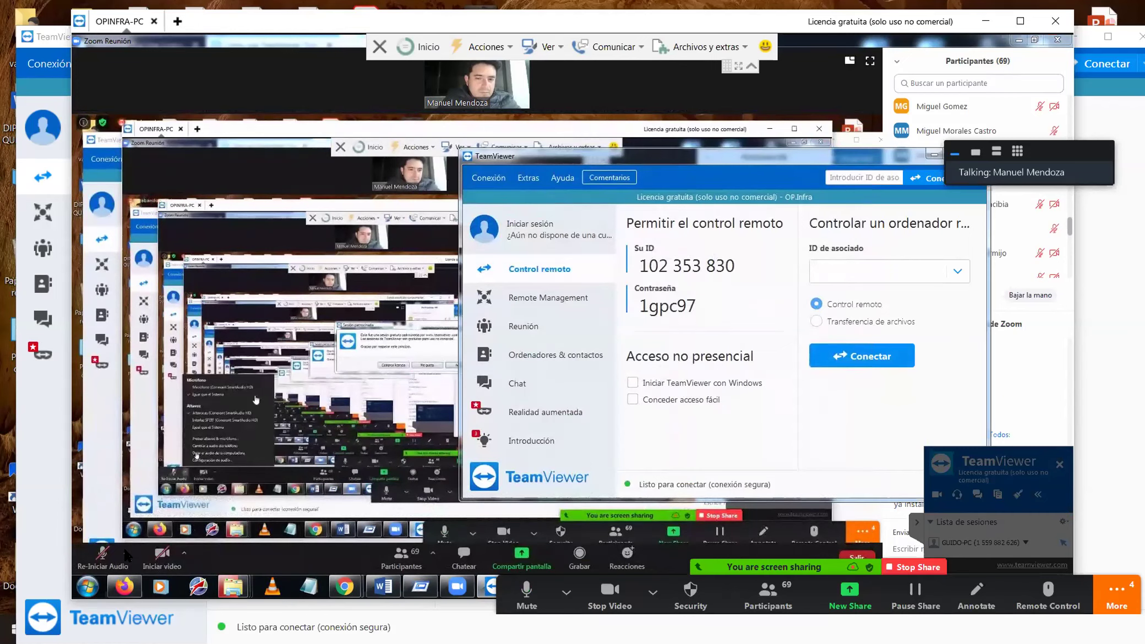
{"action": "left_click", "coordinate": [126, 554]}
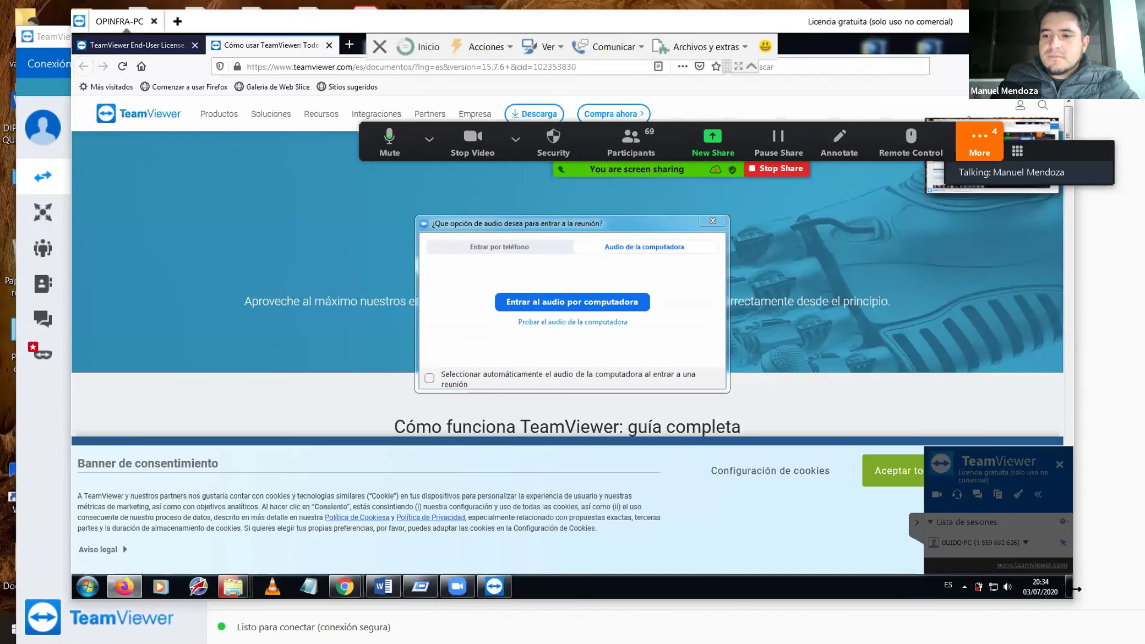
Show the remote desktop, open and close the Run box, and dismiss Zoom's audio-choice prompt
{"action": "left_click", "coordinate": [1072, 588]}
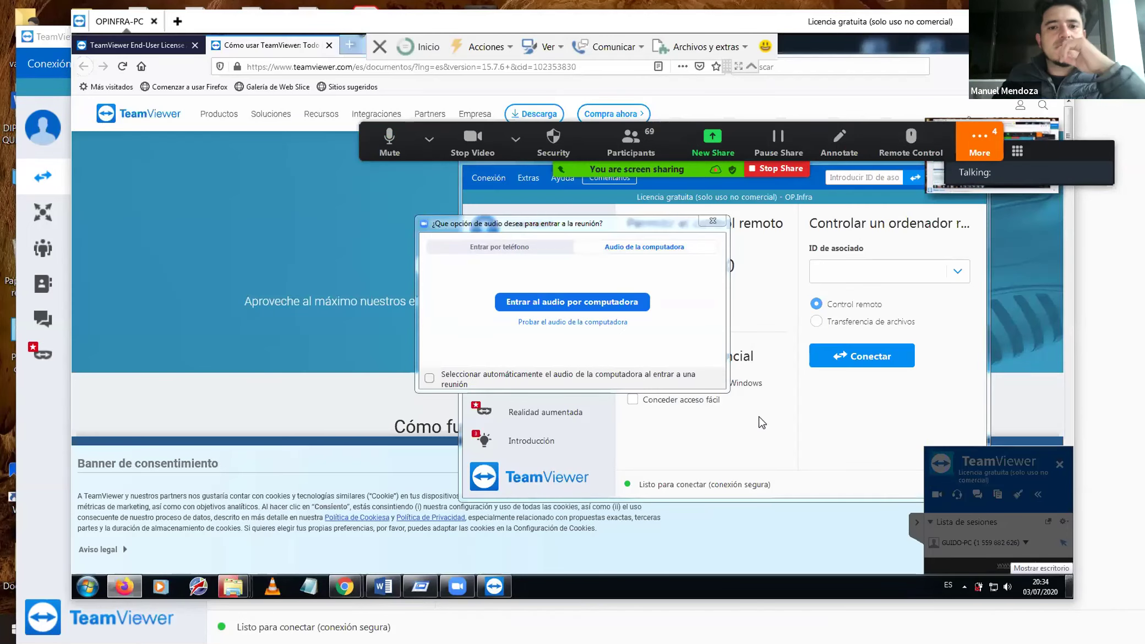
{"action": "key", "text": "super+r"}
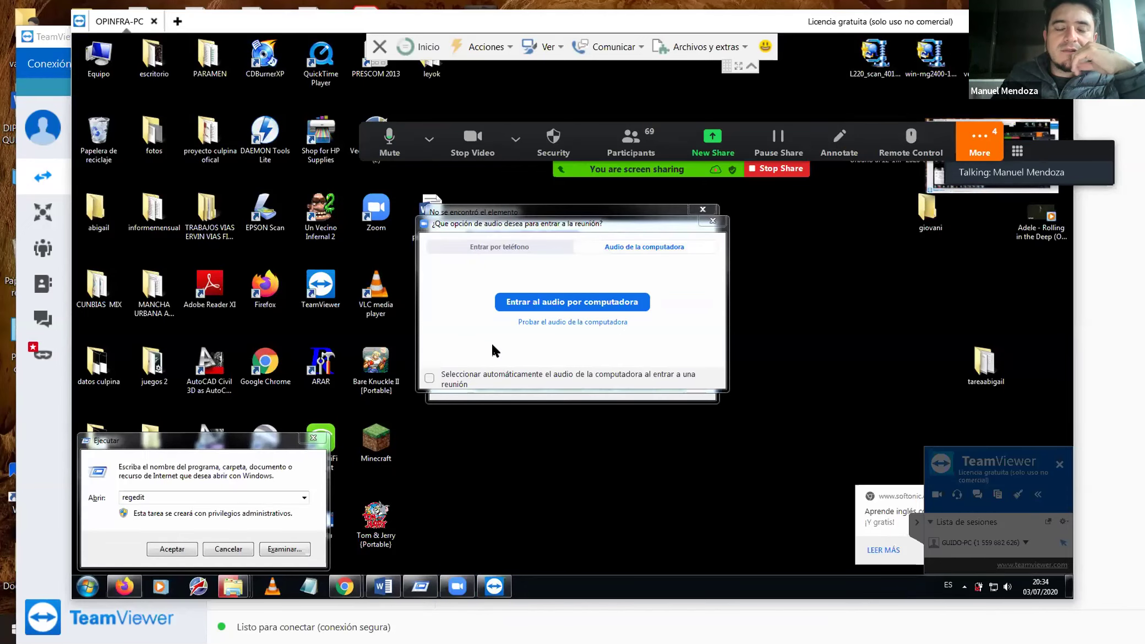
{"action": "left_click", "coordinate": [317, 442]}
{"action": "left_click", "coordinate": [313, 439]}
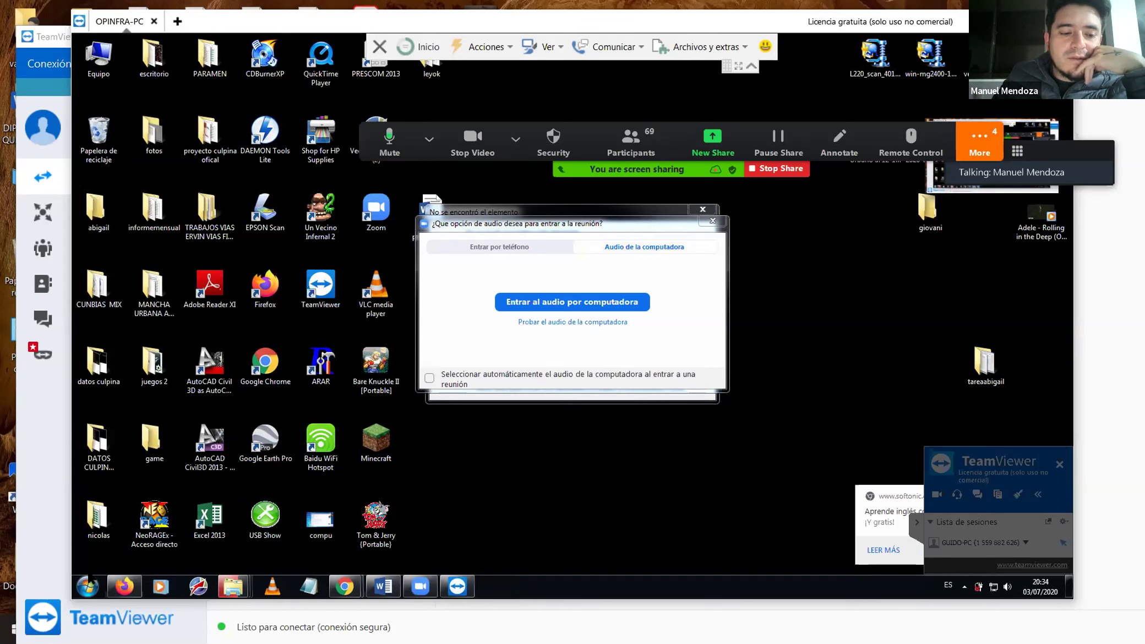
{"action": "key", "text": "Return"}
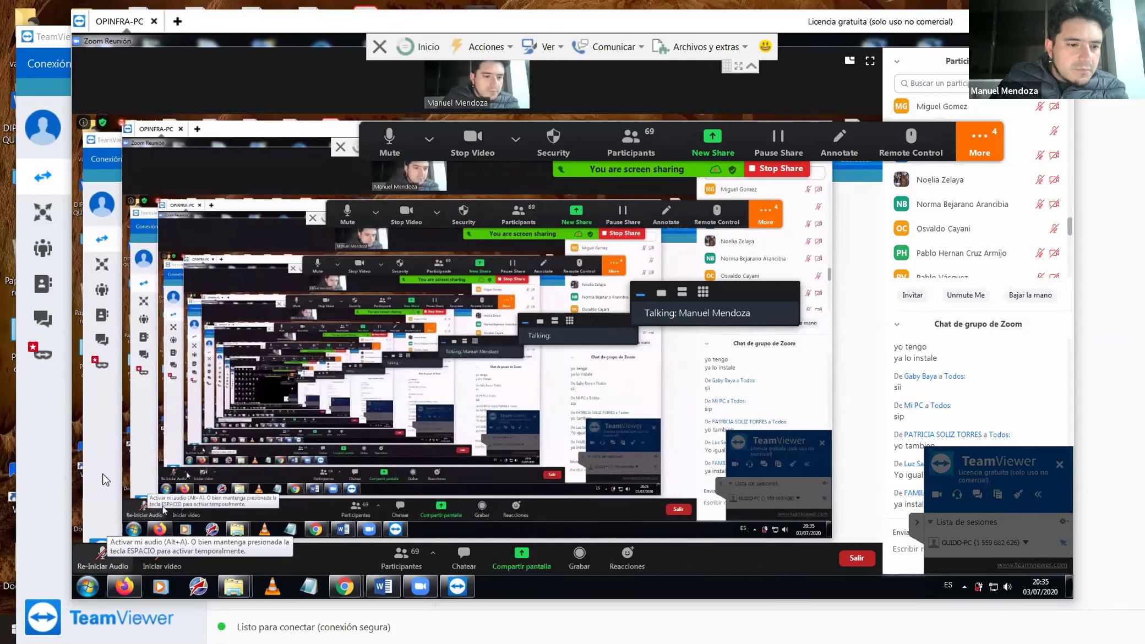
Choose 'Dejar el audio de la computadora' from the remote Zoom audio caret menu
{"action": "left_click", "coordinate": [125, 553]}
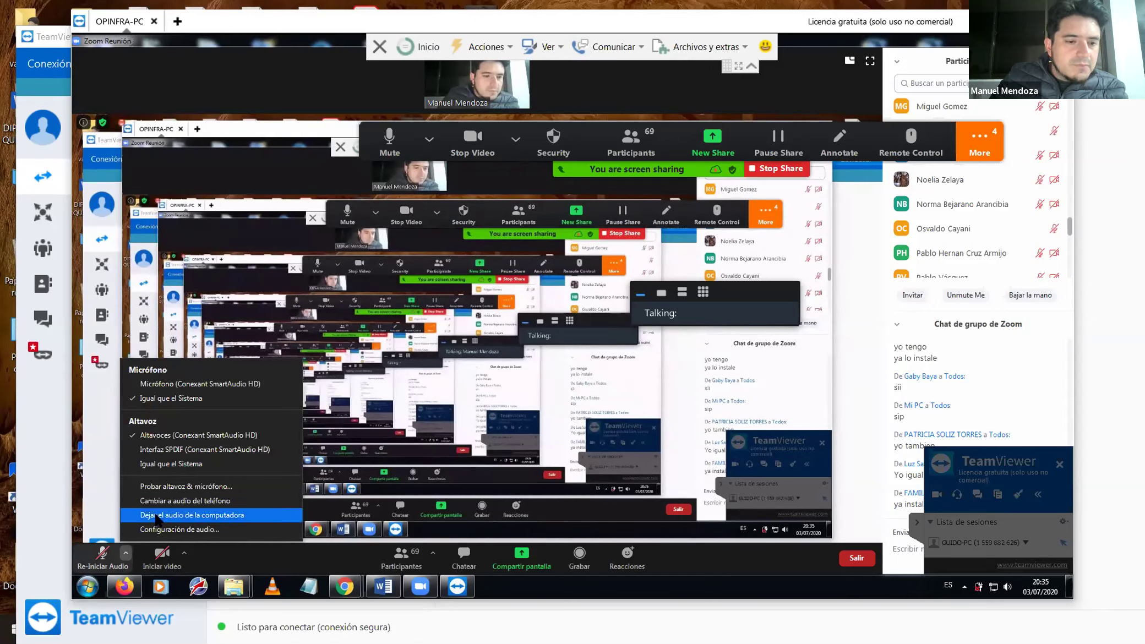
{"action": "left_click", "coordinate": [157, 515]}
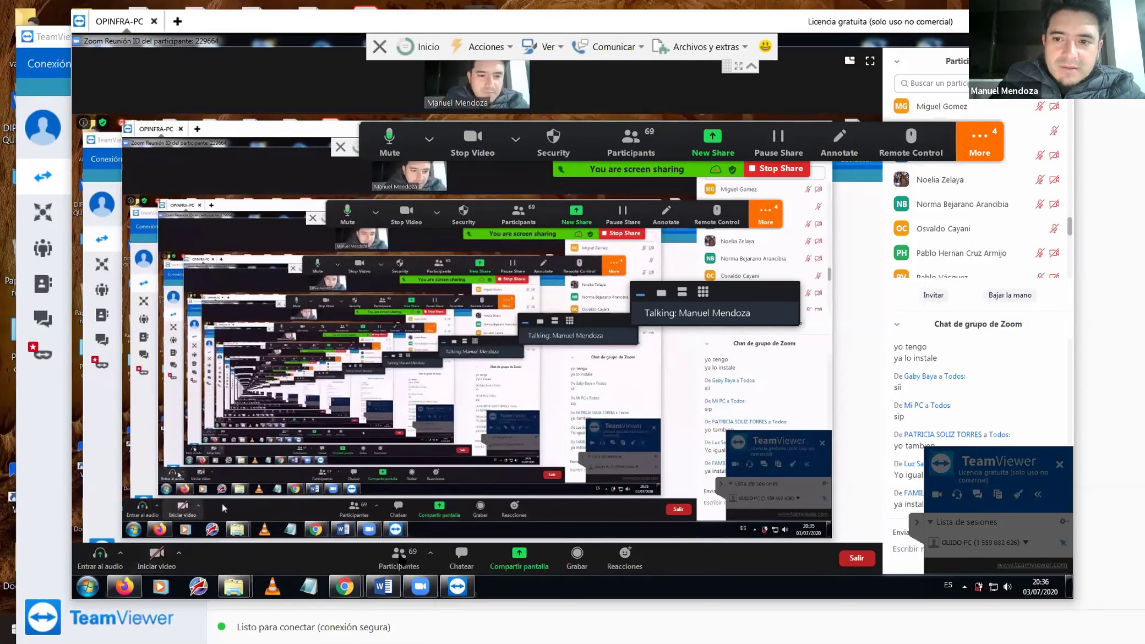
Toggle the participants panel and close the remote Zoom group chat via its header chevron
{"action": "left_click", "coordinate": [400, 556]}
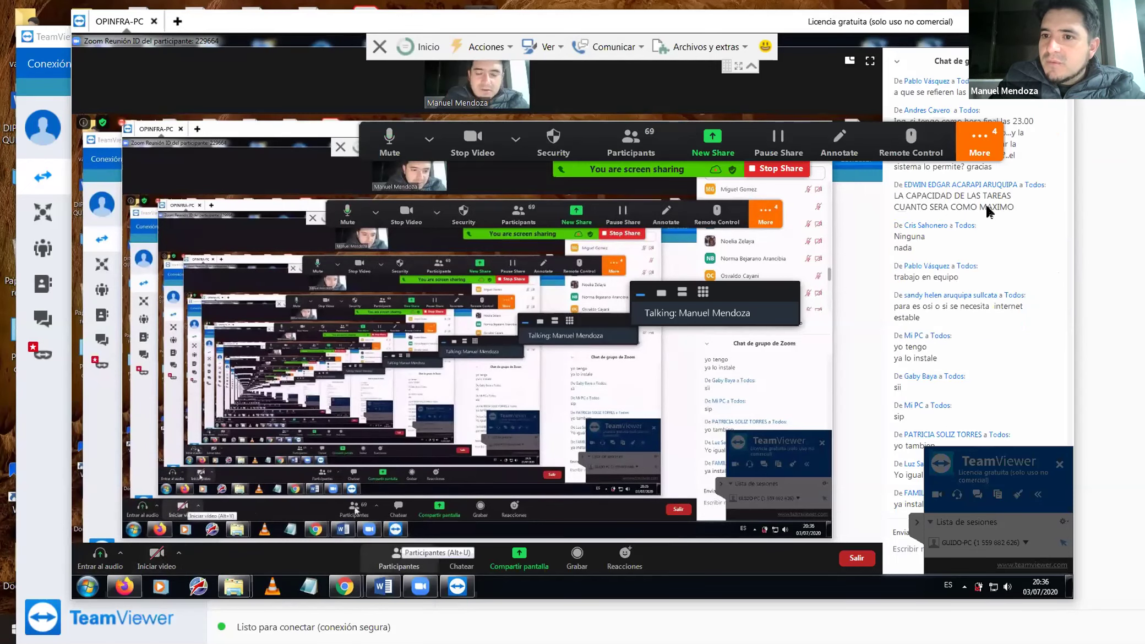
{"action": "left_click", "coordinate": [896, 58]}
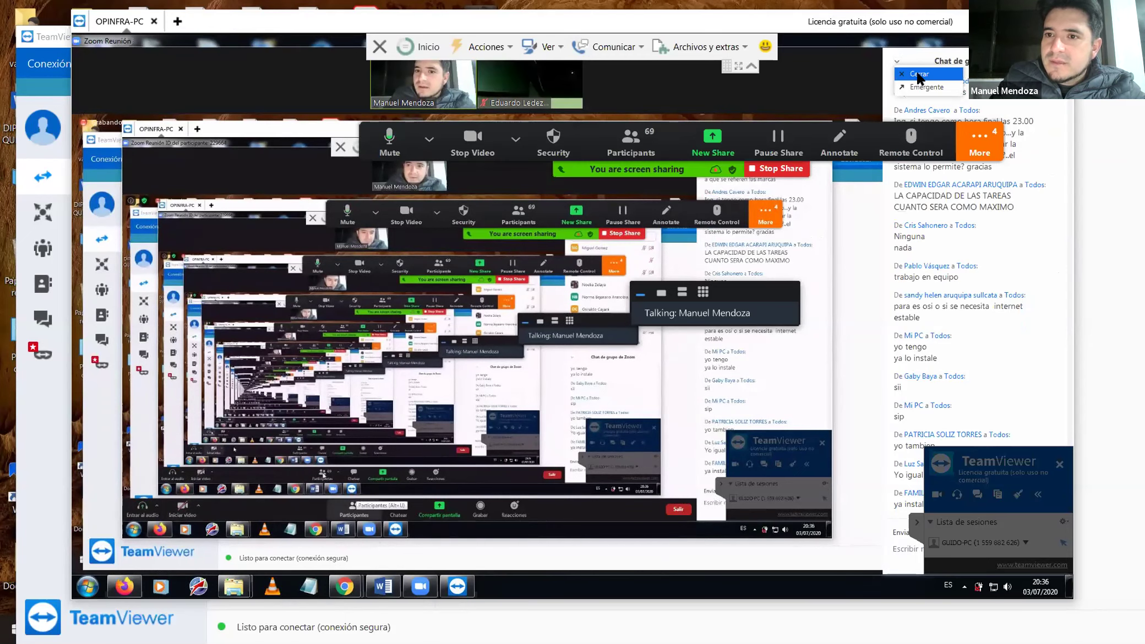
{"action": "left_click", "coordinate": [919, 75]}
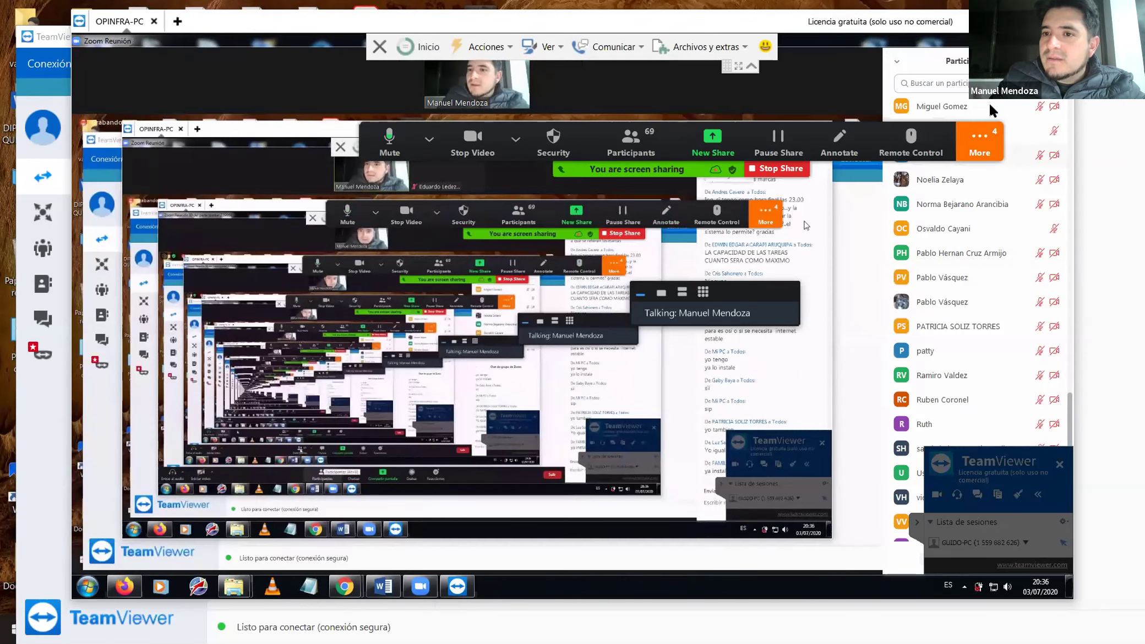
Scroll up through the remote Zoom meeting's 69-person participants list
{"action": "scroll", "coordinate": [990, 109], "scroll_direction": "up", "scroll_amount": 3}
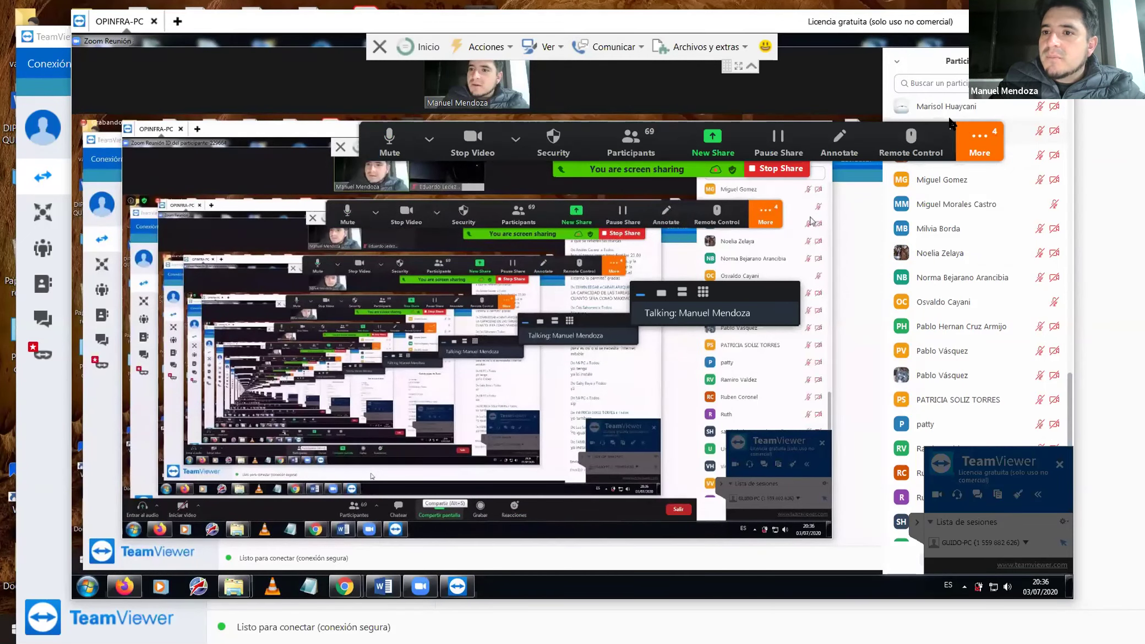
{"action": "scroll", "coordinate": [951, 122], "scroll_direction": "up", "scroll_amount": 5}
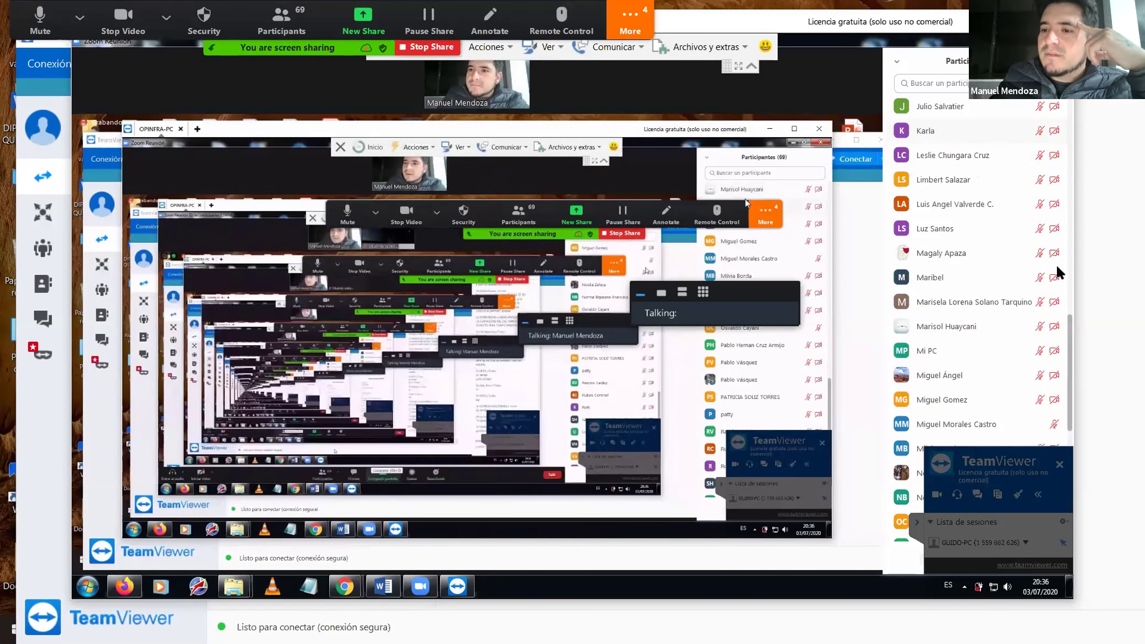
{"action": "left_click_drag", "start_coordinate": [1068, 325], "coordinate": [962, 231]}
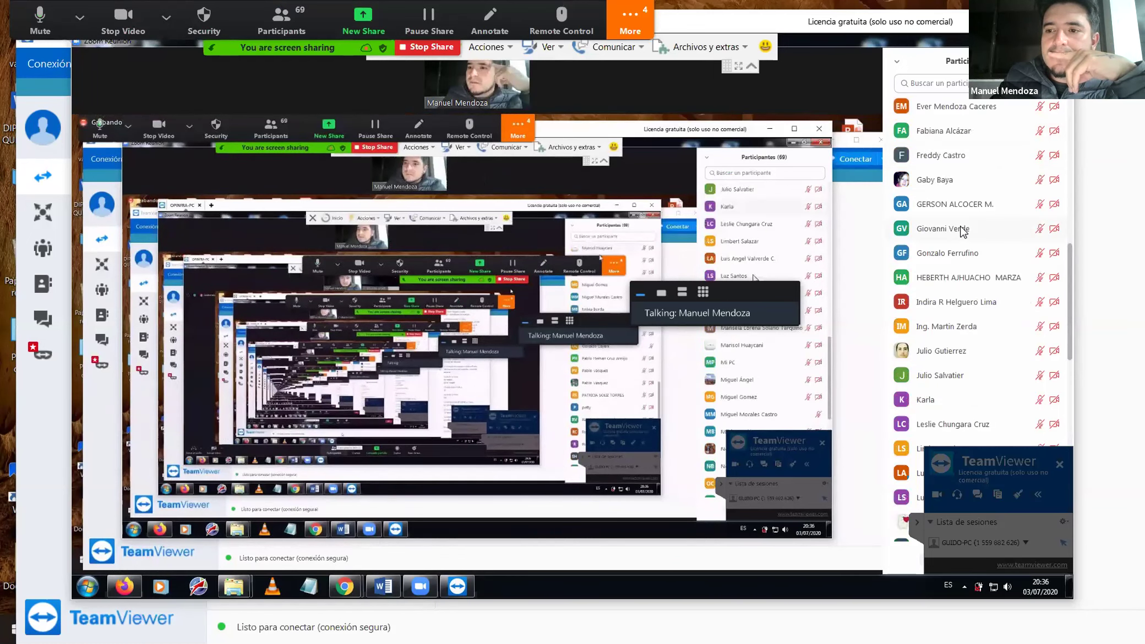
{"action": "scroll", "coordinate": [963, 232], "scroll_direction": "up", "scroll_amount": 10}
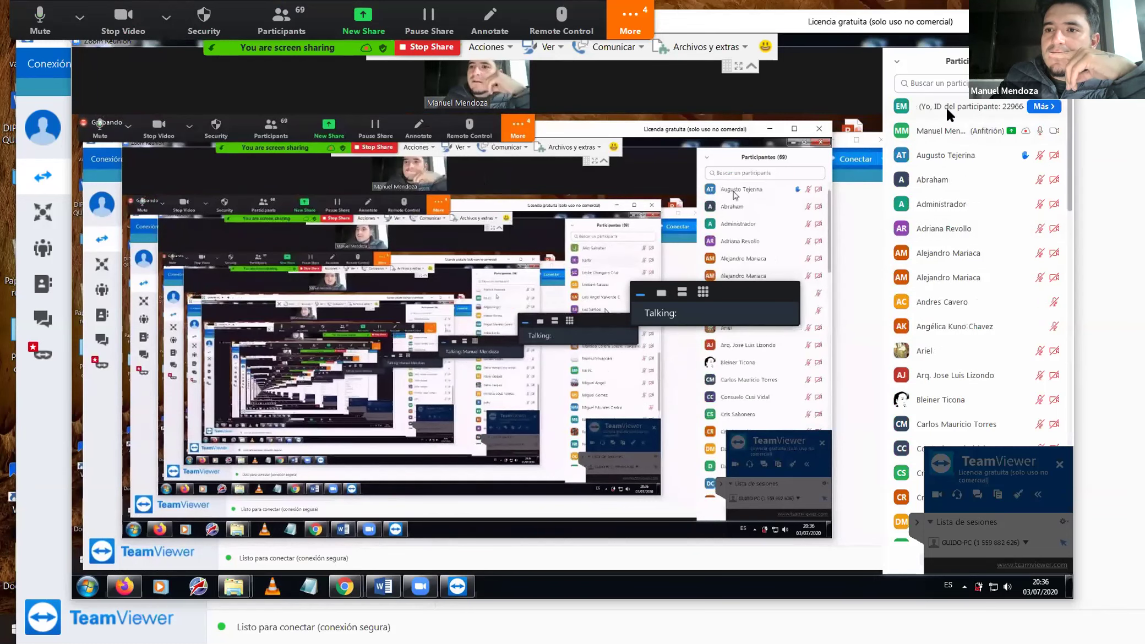
Run the speaker and microphone test in the partner's Zoom, then open Renombrar on their own participant entry
{"action": "mouse_move", "coordinate": [1052, 107]}
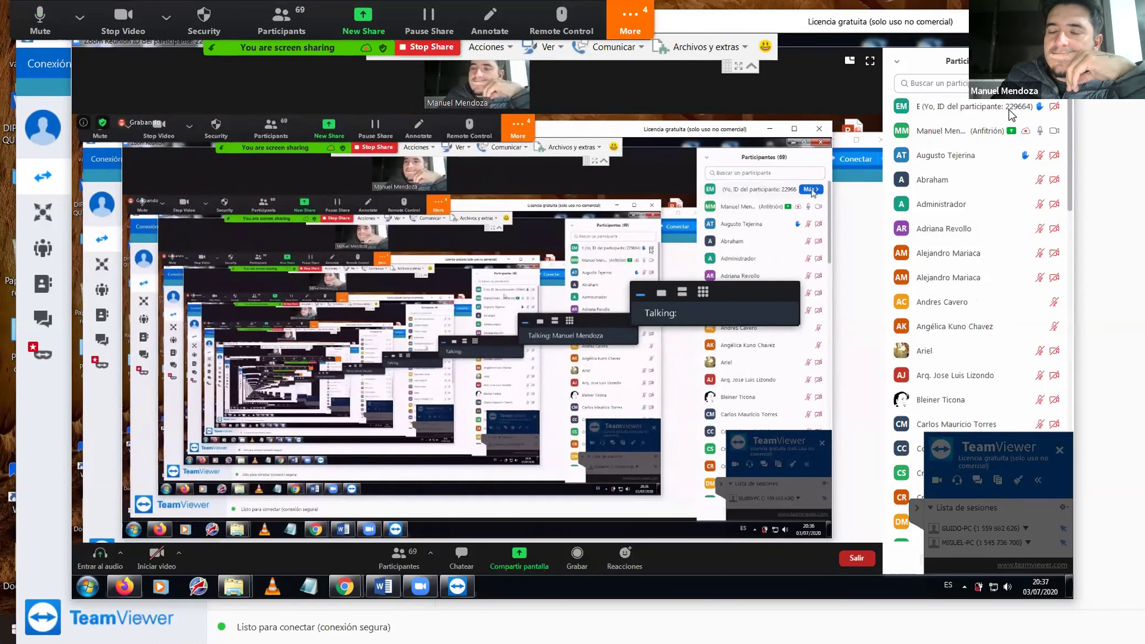
{"action": "mouse_move", "coordinate": [967, 104]}
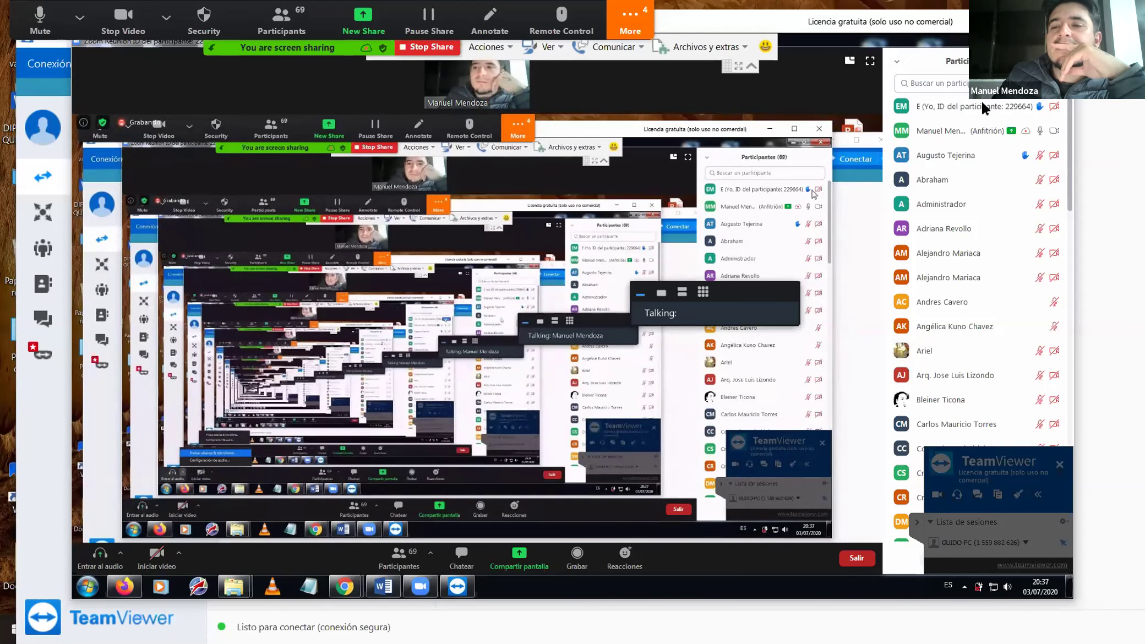
{"action": "left_click", "coordinate": [1046, 108]}
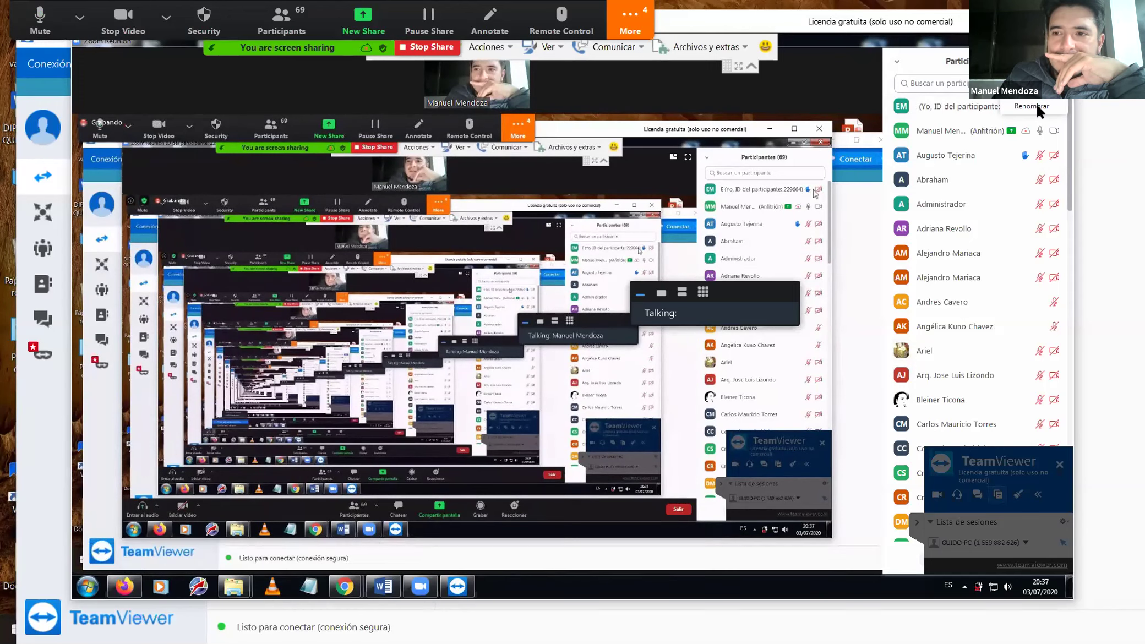
{"action": "left_click", "coordinate": [1034, 107]}
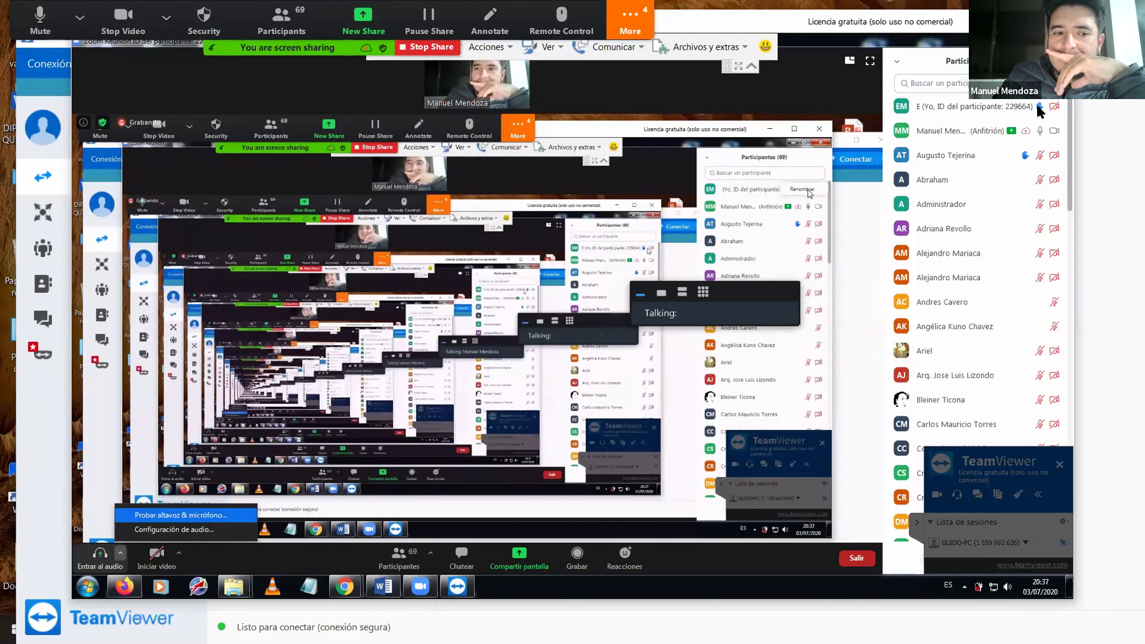
{"action": "left_click", "coordinate": [180, 515]}
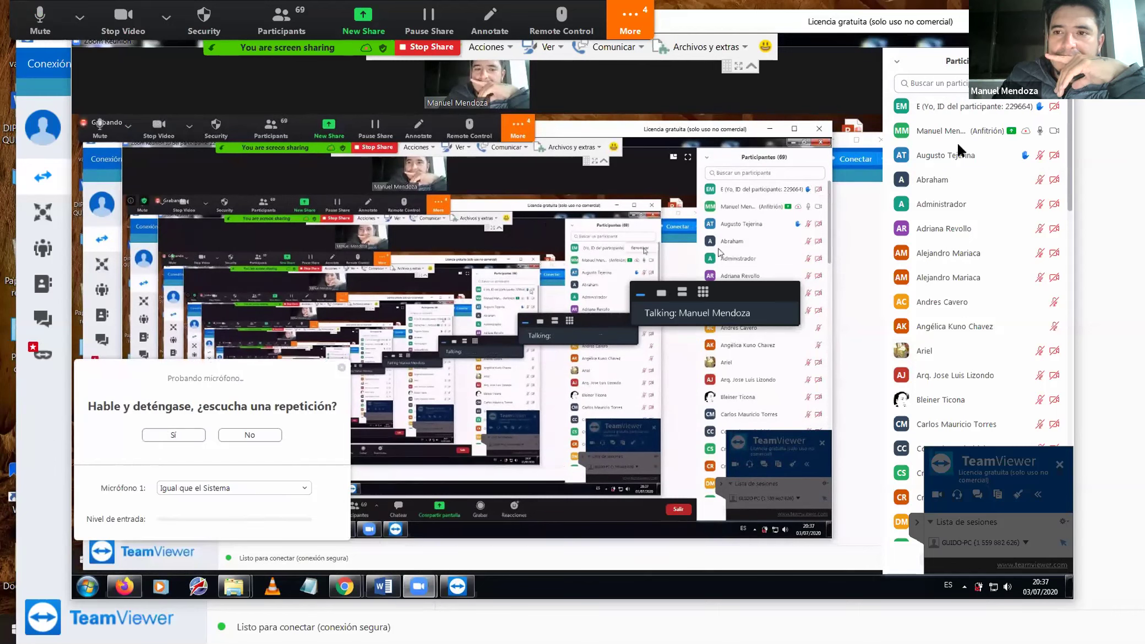
{"action": "left_click", "coordinate": [1043, 106]}
{"action": "left_click", "coordinate": [868, 163]}
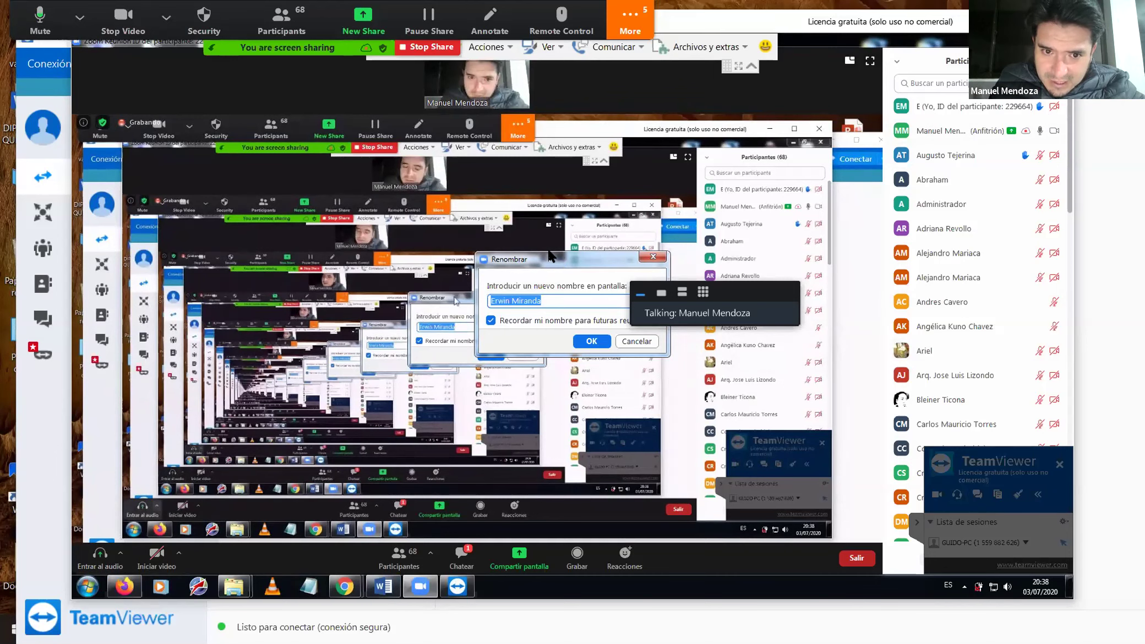
Drag the Renombrar dialog into view and confirm the new display name with OK
{"action": "left_click_drag", "start_coordinate": [573, 265], "coordinate": [577, 123]}
{"action": "left_click_drag", "start_coordinate": [538, 169], "coordinate": [579, 225]}
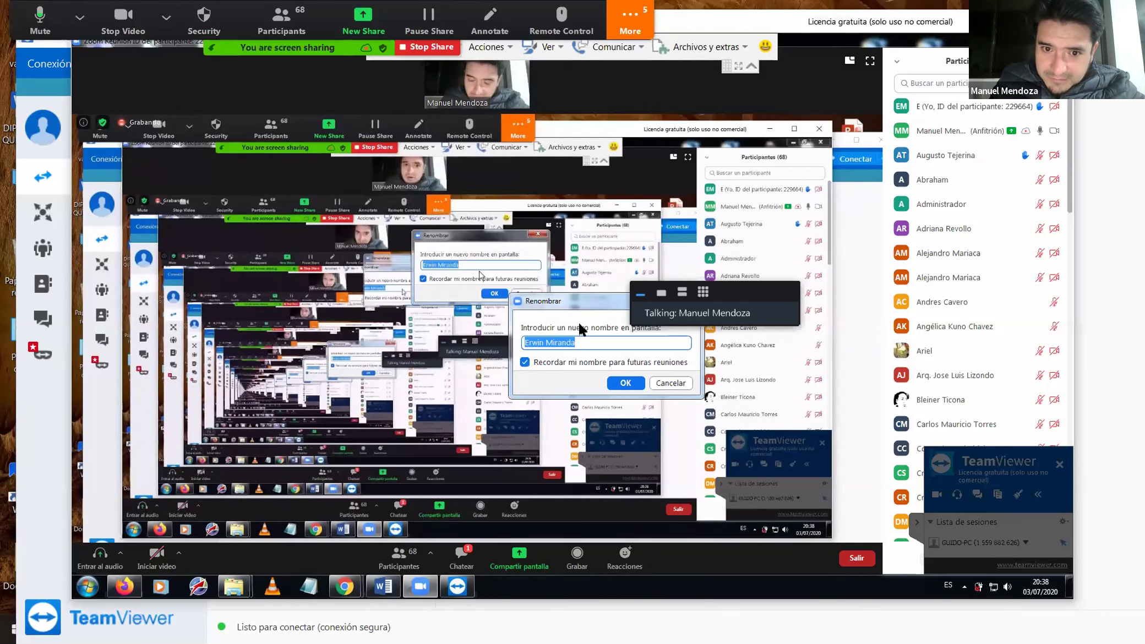
{"action": "left_click", "coordinate": [589, 307]}
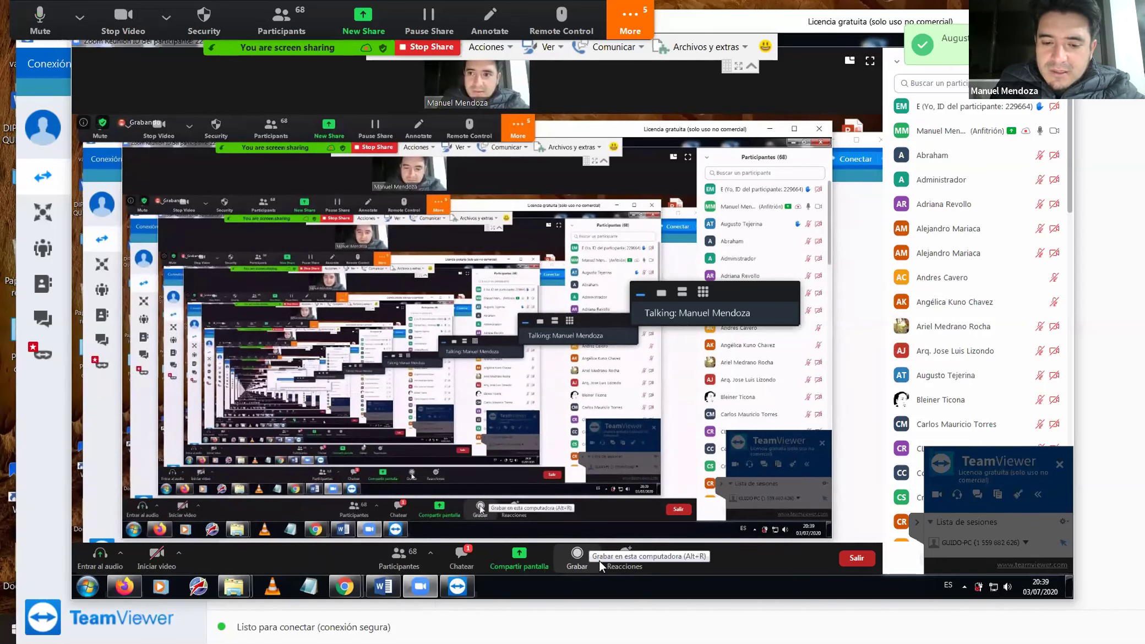
Start Grabar in the partner's Zoom, send a clap reaction, and end the TeamViewer session
{"action": "left_click", "coordinate": [576, 556]}
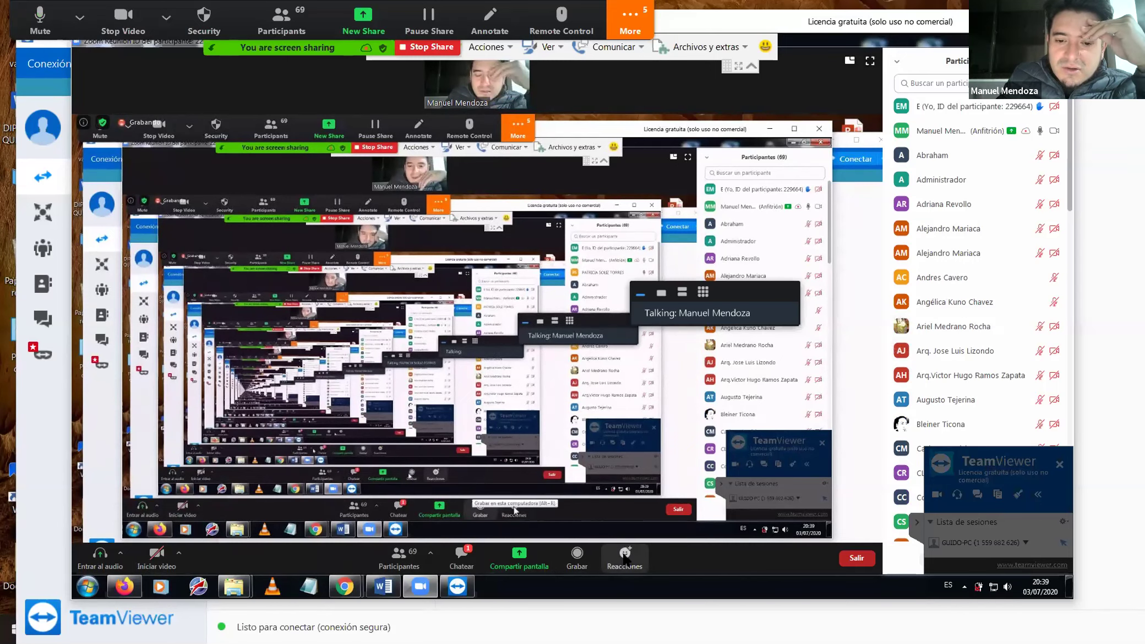
{"action": "left_click", "coordinate": [625, 558]}
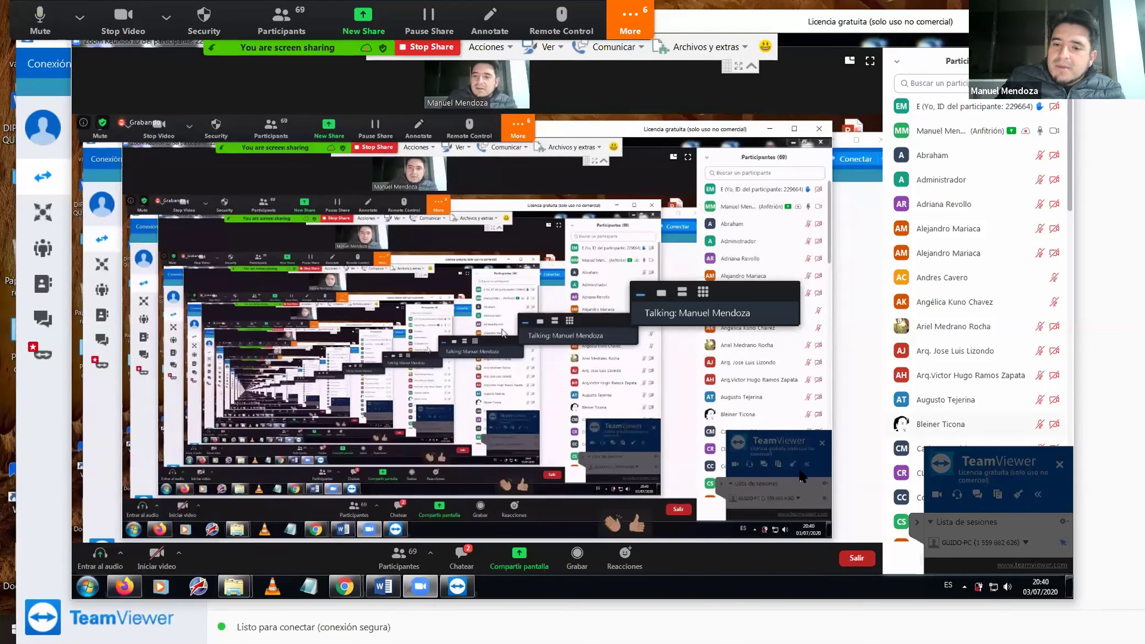
{"action": "left_click", "coordinate": [1060, 465]}
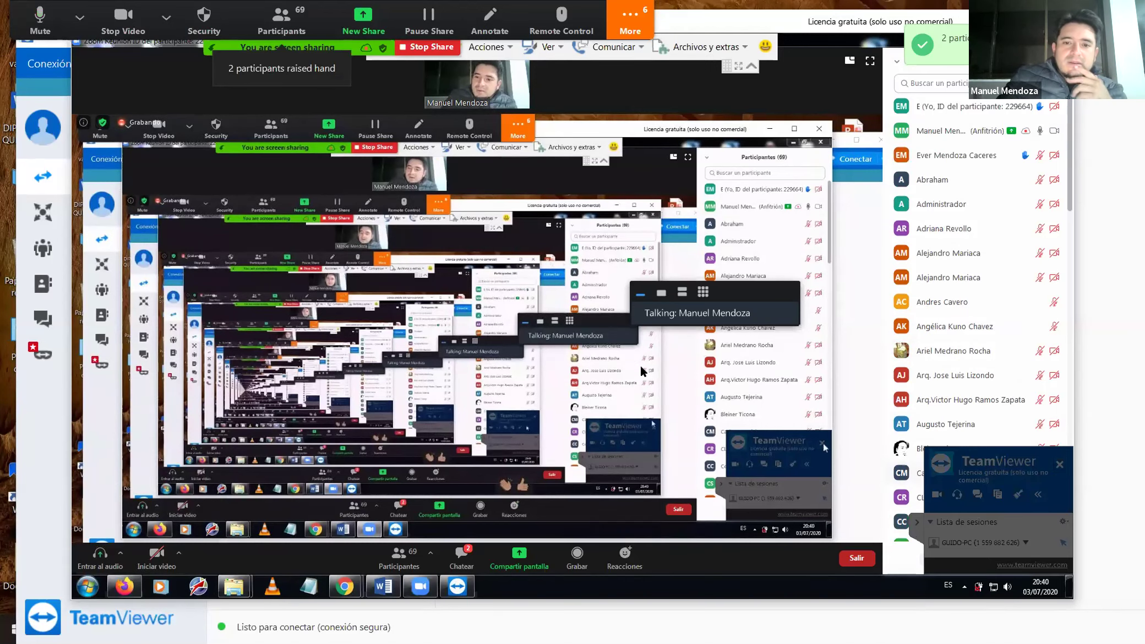
Dismiss the Sesión patrocinada notice, maximize the TeamViewer window, then hide it to reveal the desktop
{"action": "left_click", "coordinate": [702, 351]}
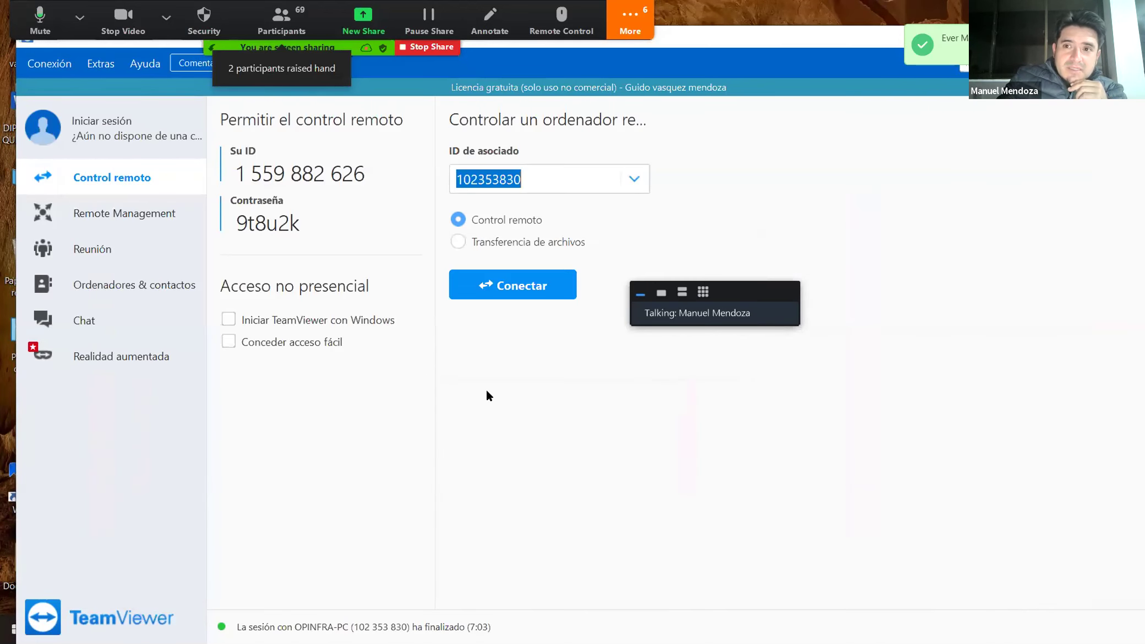
{"action": "left_click_drag", "start_coordinate": [766, 37], "coordinate": [634, 97]}
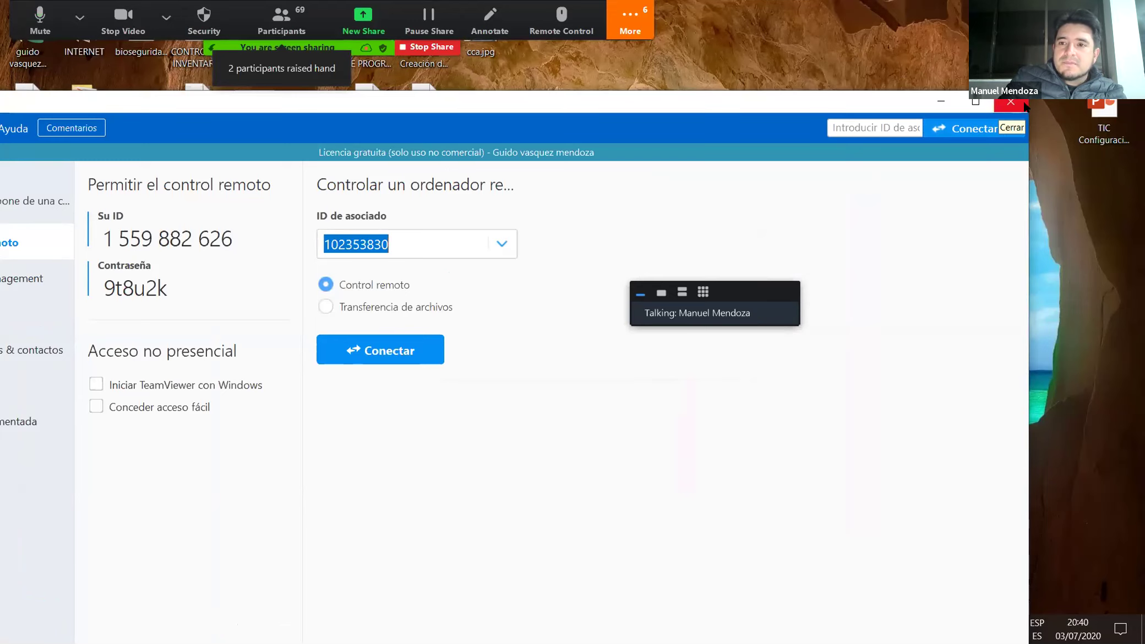
{"action": "double_click", "coordinate": [634, 99]}
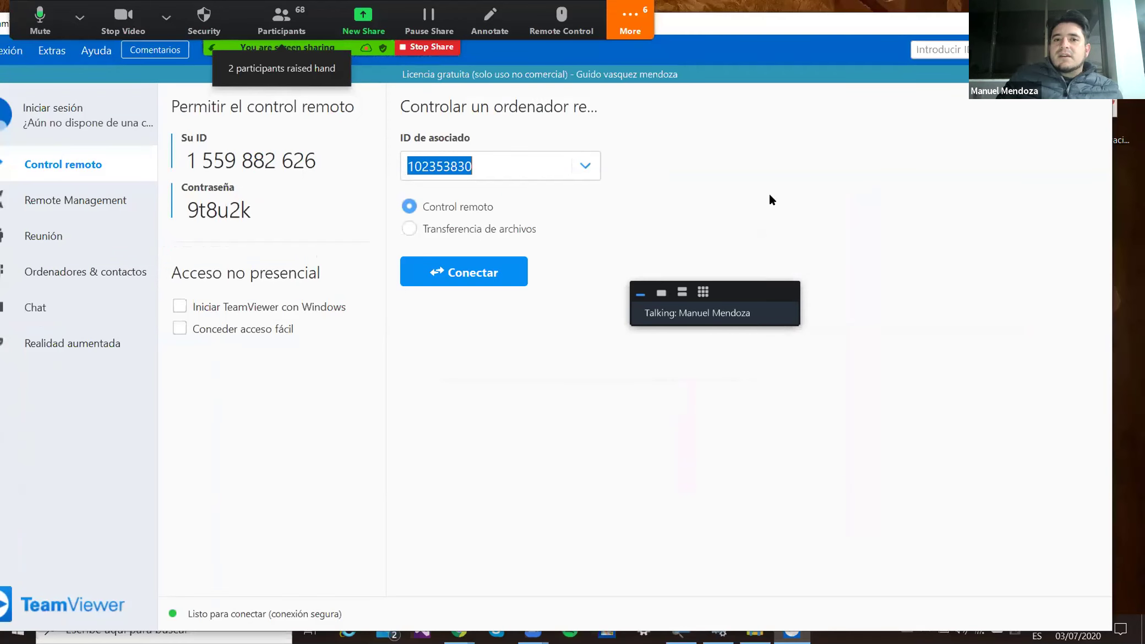
{"action": "key", "text": "super+d"}
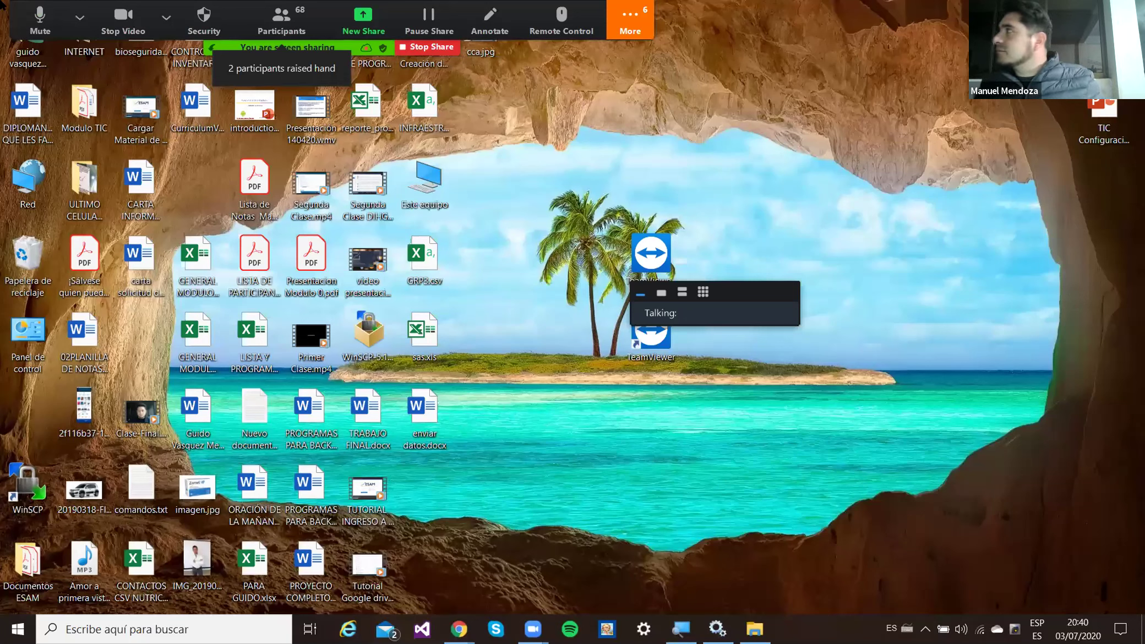
{"action": "key", "text": "alt+a"}
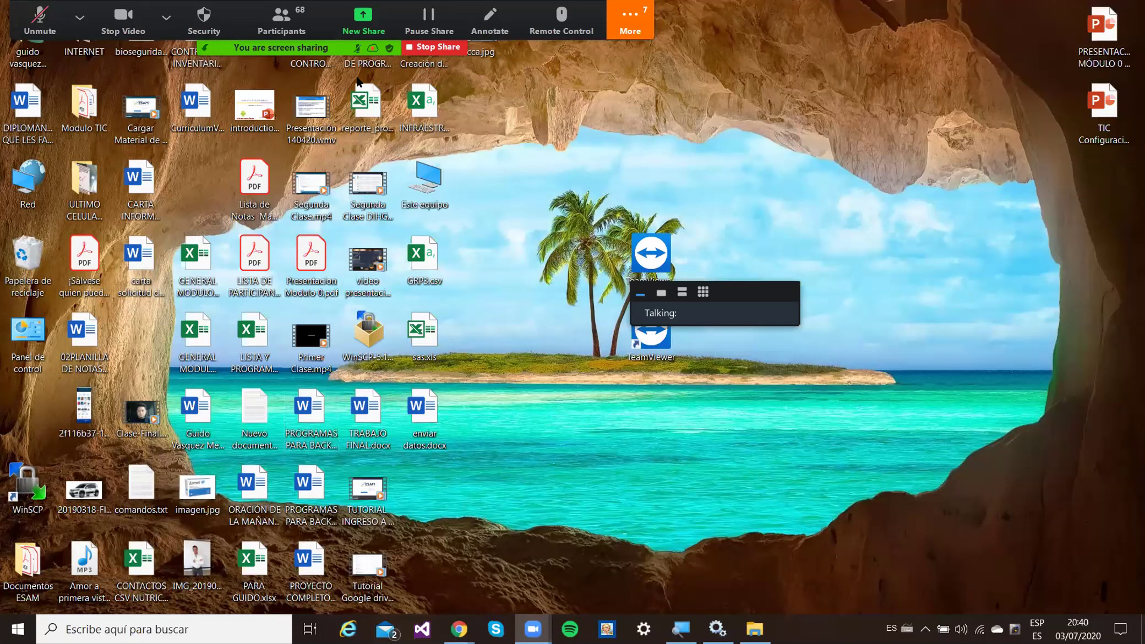
{"action": "key", "text": "alt+a"}
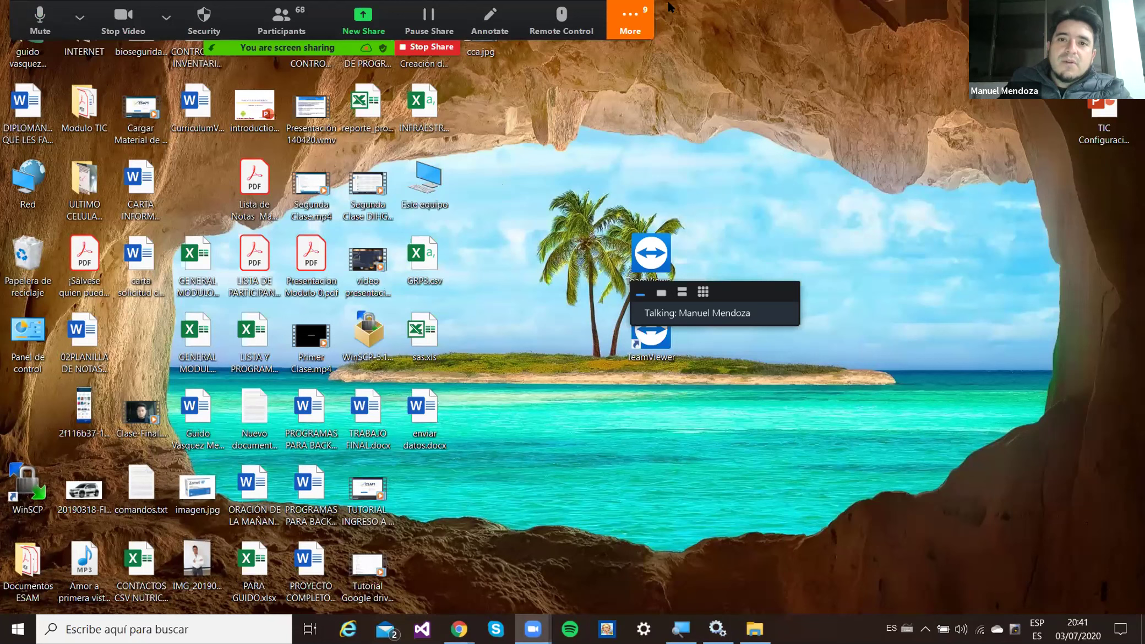
Open Zoom's group chat from More (Alt+H), read the unread messages, and minimize it again
{"action": "left_click", "coordinate": [631, 22]}
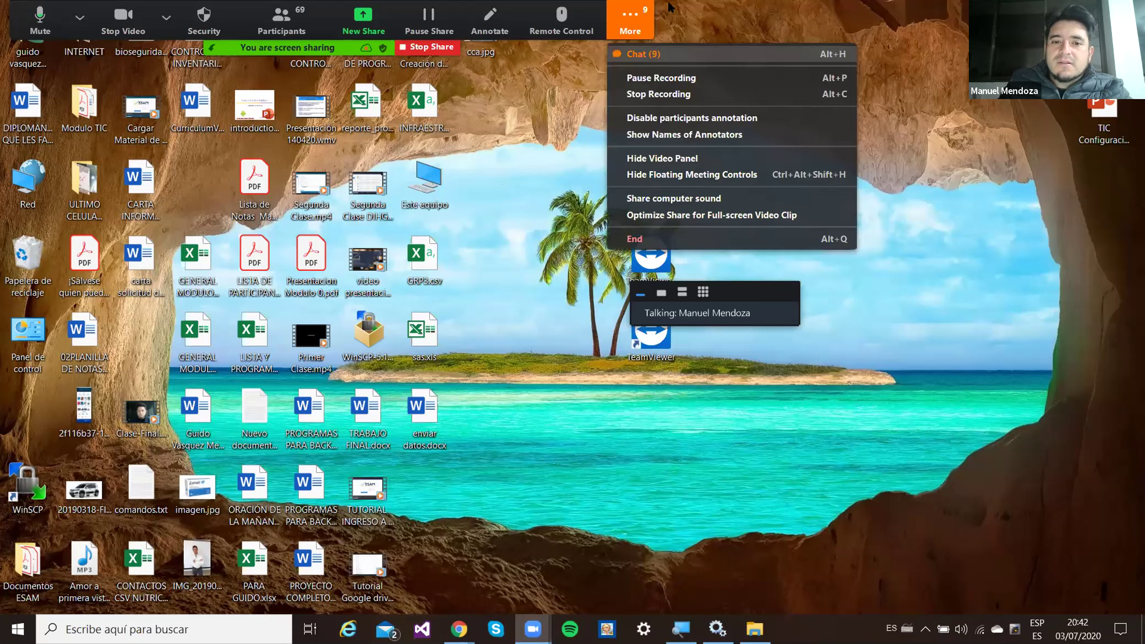
{"action": "key", "text": "alt+h"}
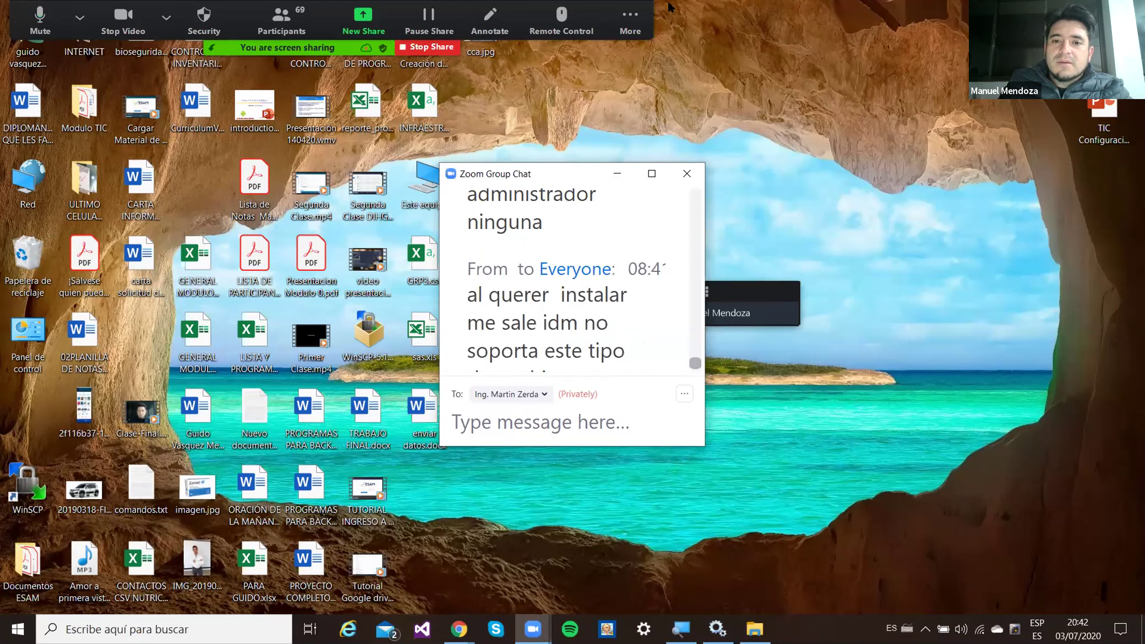
{"action": "left_click", "coordinate": [614, 173]}
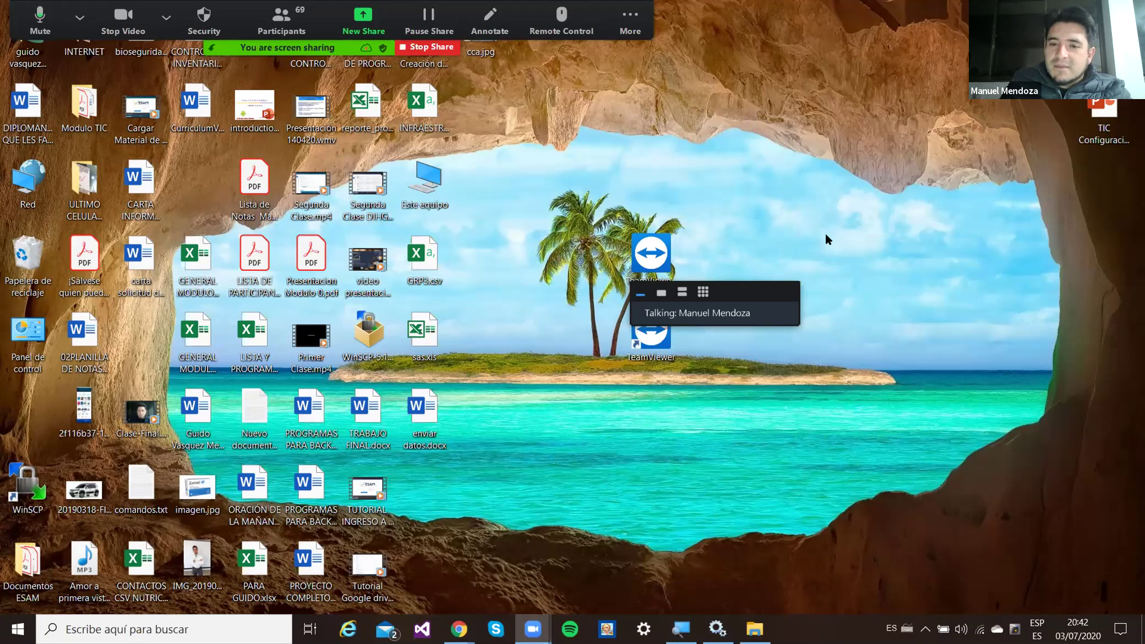
Move Zoom's floating controls mid-screen and put the TeamViewer installer icon below the TeamViewer shortcut
{"action": "left_click_drag", "start_coordinate": [331, 47], "coordinate": [723, 206]}
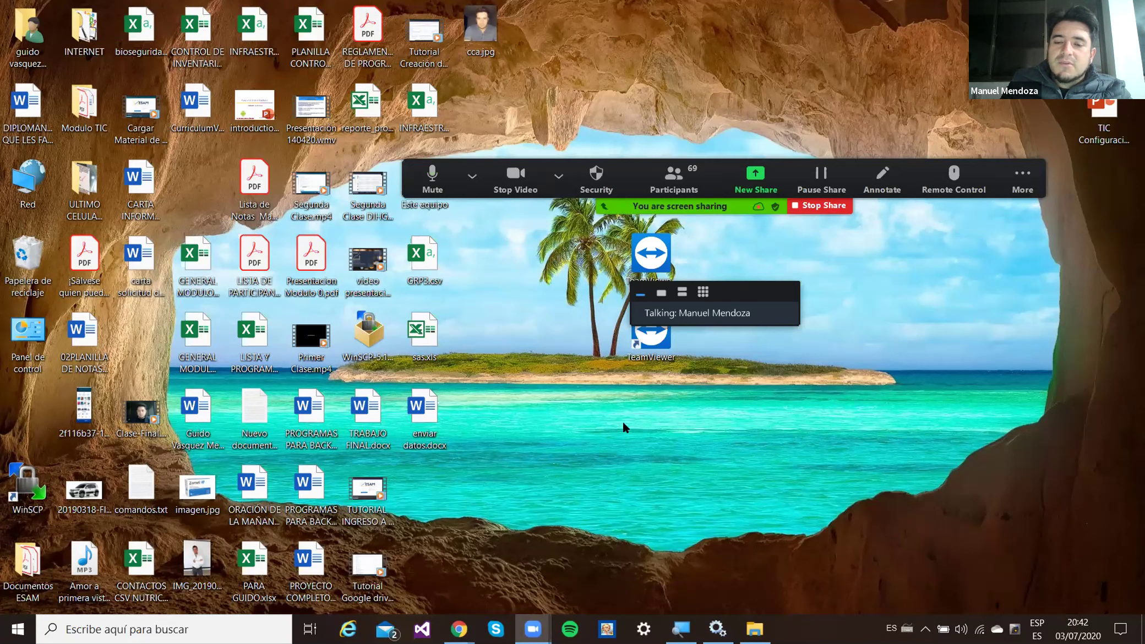
{"action": "left_click_drag", "start_coordinate": [651, 253], "coordinate": [651, 408]}
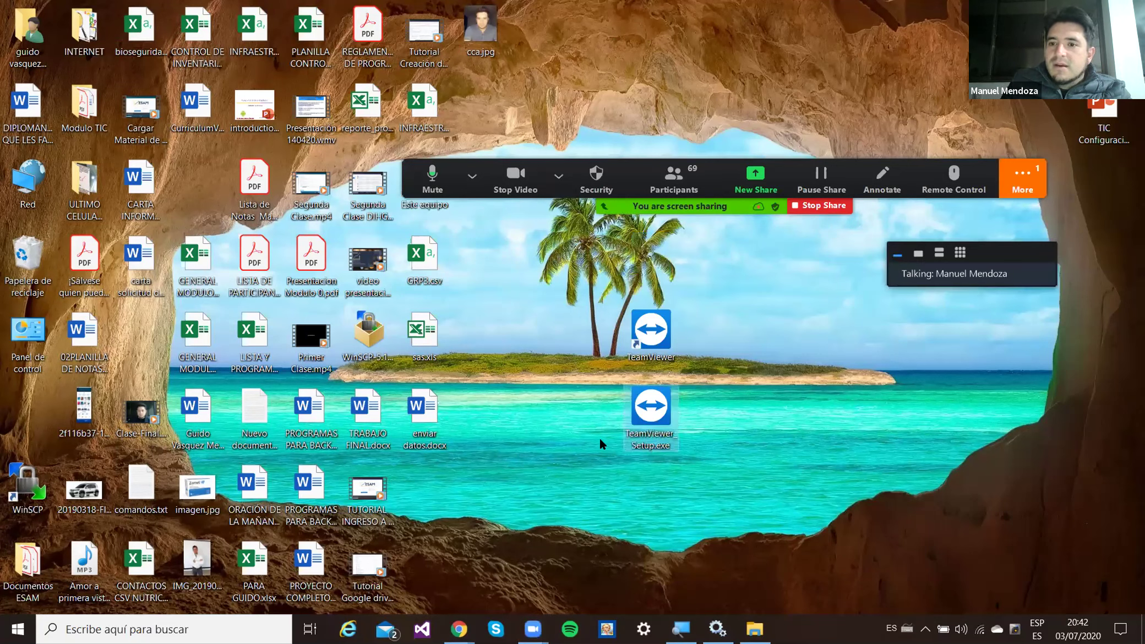
{"action": "key", "text": "alt+h"}
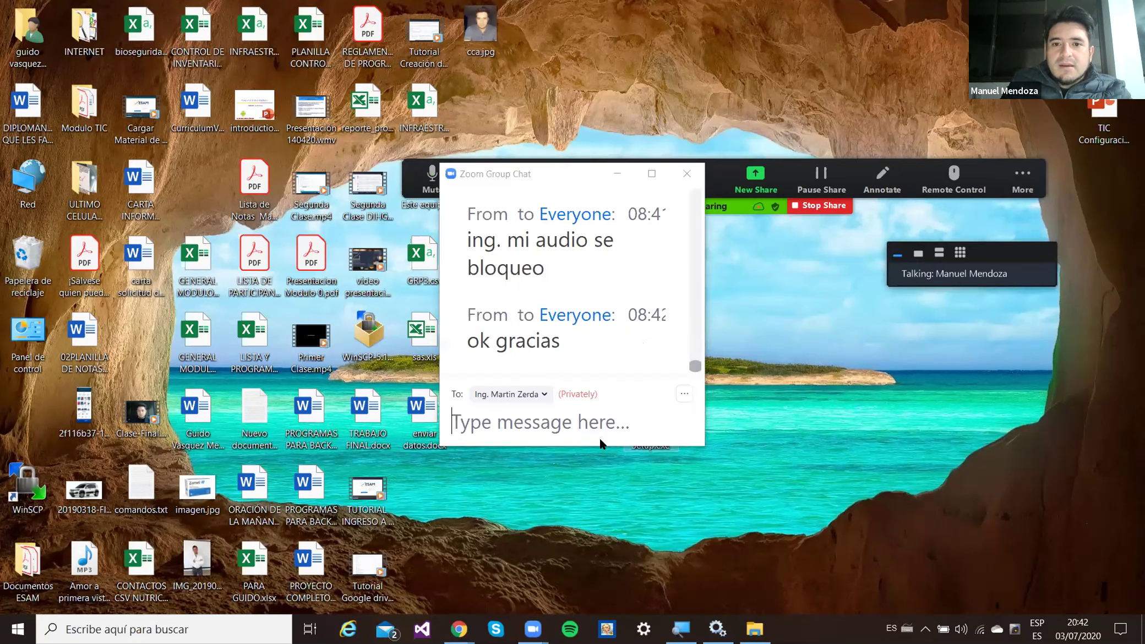
{"action": "key", "text": "alt+h"}
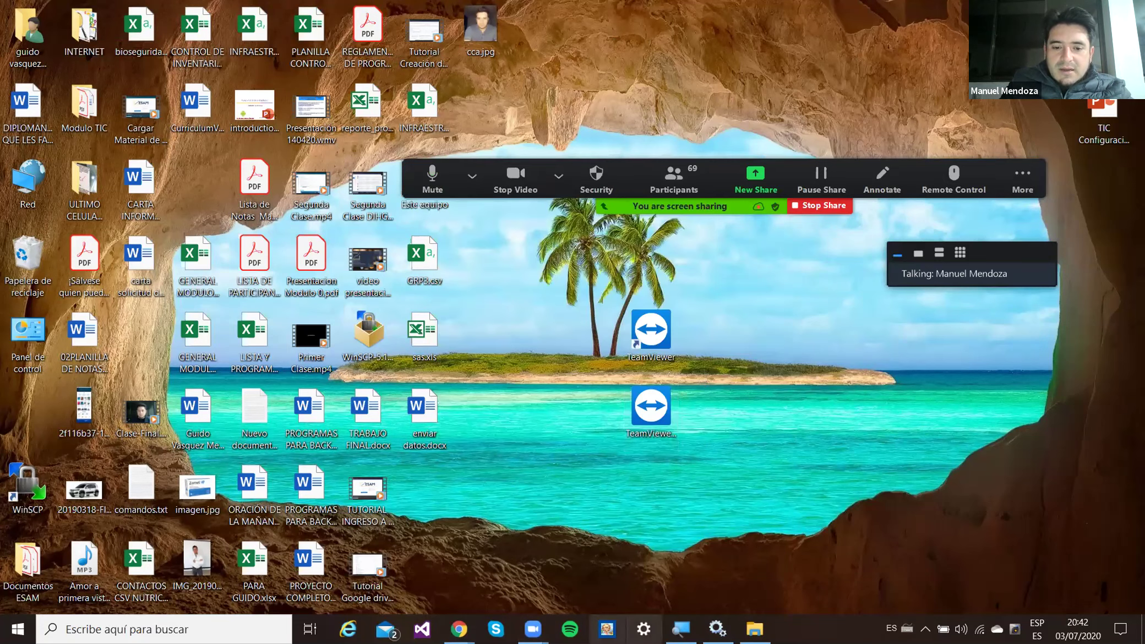
Highlight the TeamViewer and Manejo de ZOOM topics on the ESAM course page, then open a new Google tab
{"action": "mouse_move", "coordinate": [458, 629]}
{"action": "left_click", "coordinate": [537, 556]}
{"action": "scroll", "coordinate": [434, 497], "scroll_direction": "down", "scroll_amount": 15}
{"action": "scroll", "coordinate": [365, 484], "scroll_direction": "up", "scroll_amount": 4}
{"action": "scroll", "coordinate": [365, 483], "scroll_direction": "up", "scroll_amount": 5}
{"action": "scroll", "coordinate": [364, 484], "scroll_direction": "down", "scroll_amount": 4}
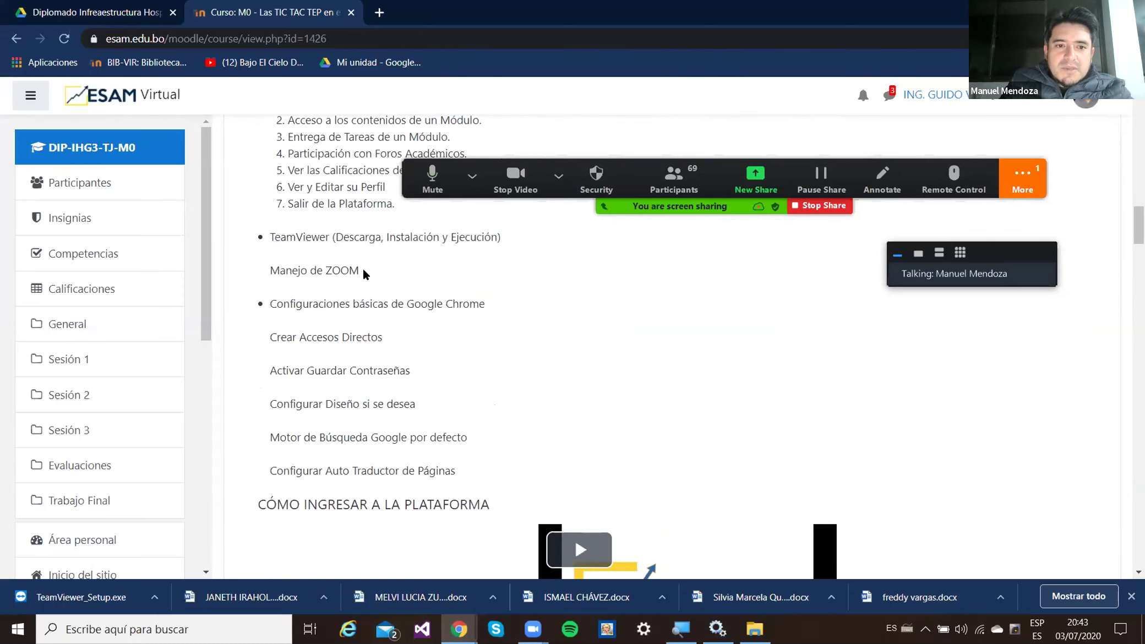
{"action": "left_click_drag", "start_coordinate": [360, 271], "coordinate": [269, 236]}
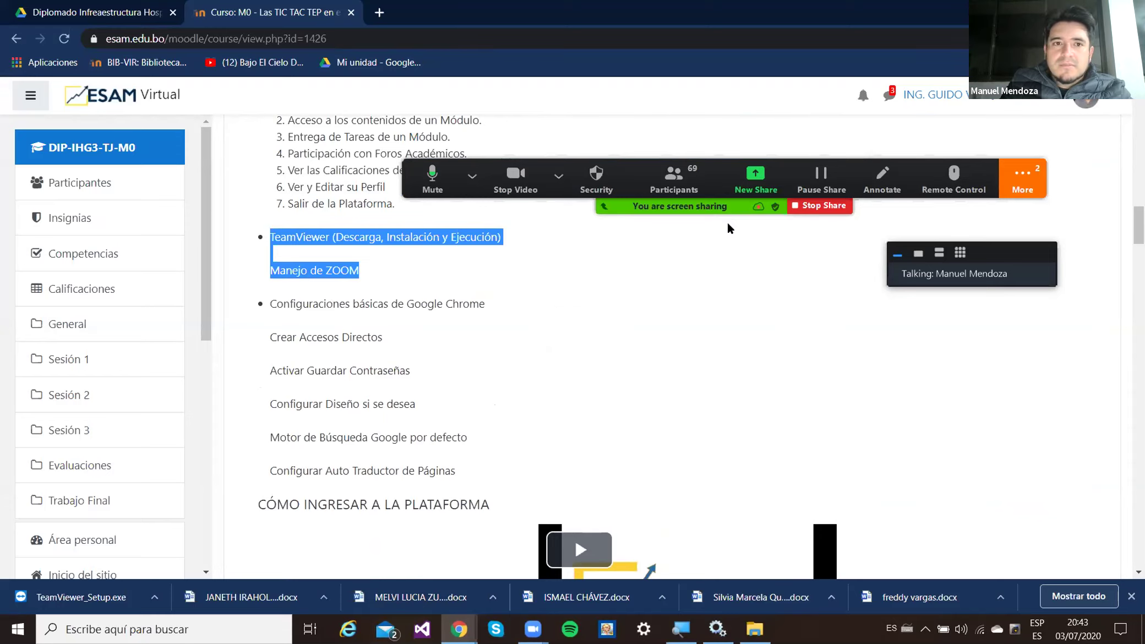
{"action": "left_click", "coordinate": [379, 14]}
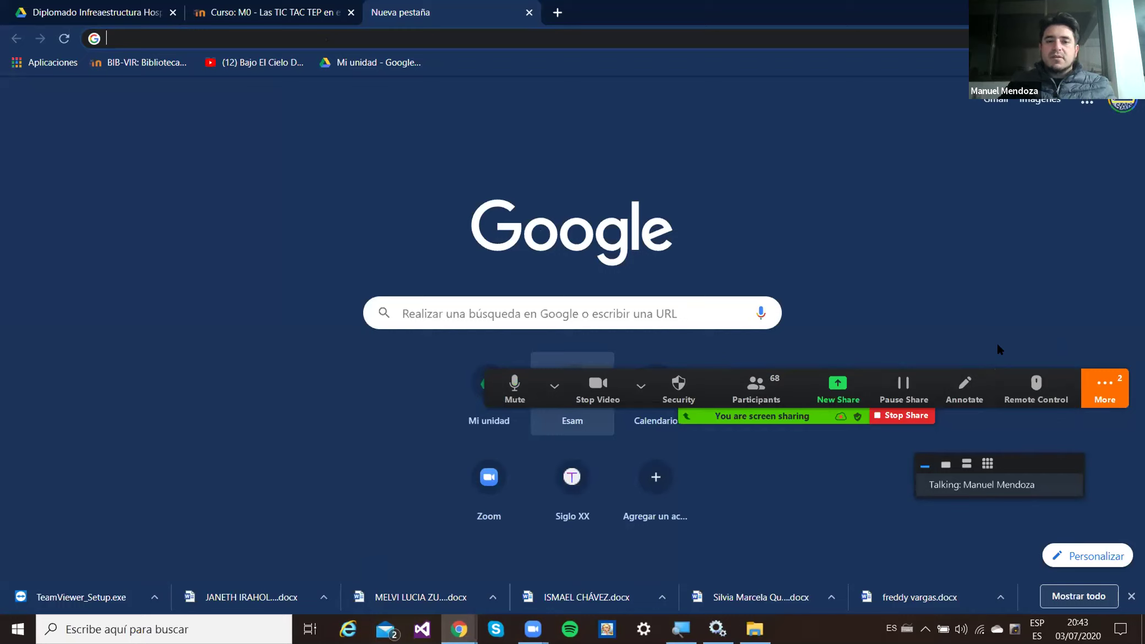
{"action": "left_click_drag", "start_coordinate": [762, 416], "coordinate": [296, 114]}
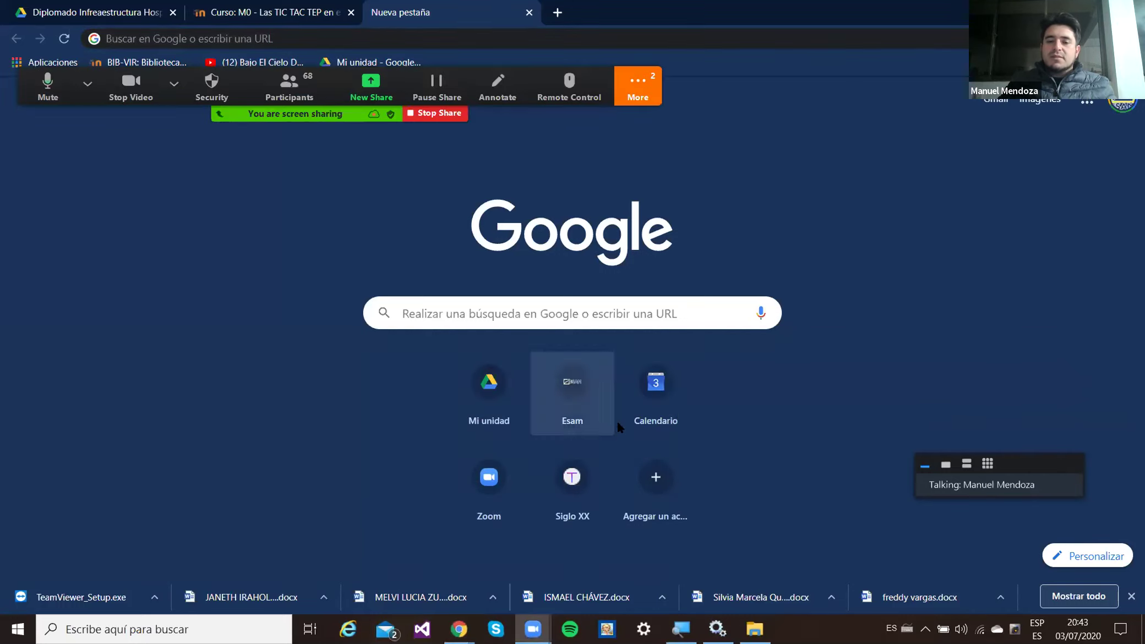
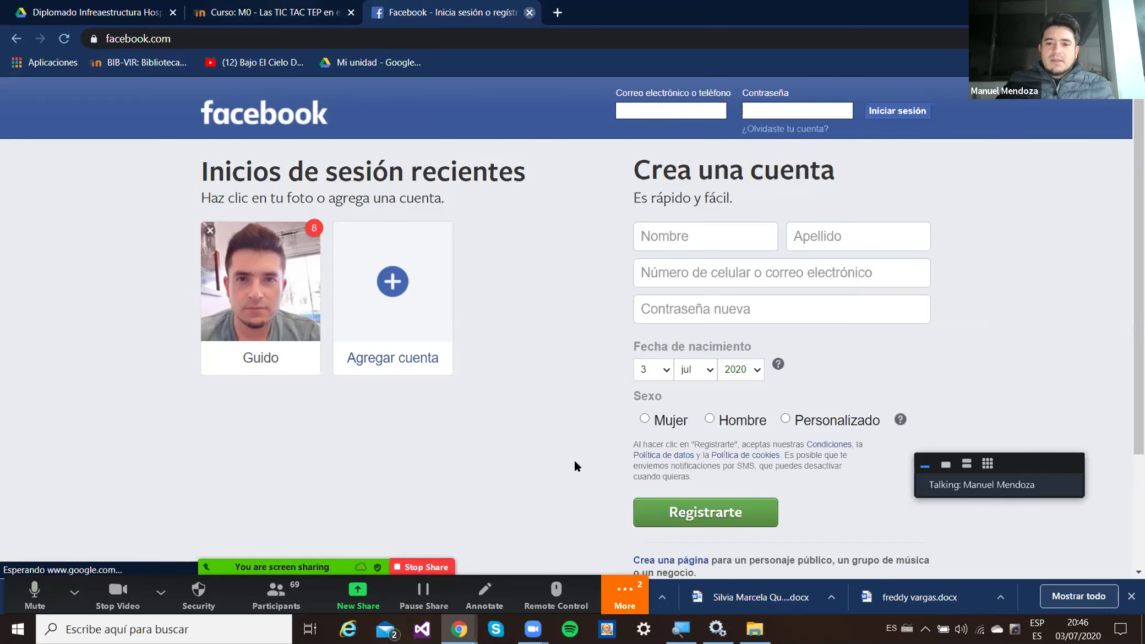
Close the Facebook tab, hide the meeting chat, and scroll the M0 course page back to the top
{"action": "key", "text": "ctrl+w"}
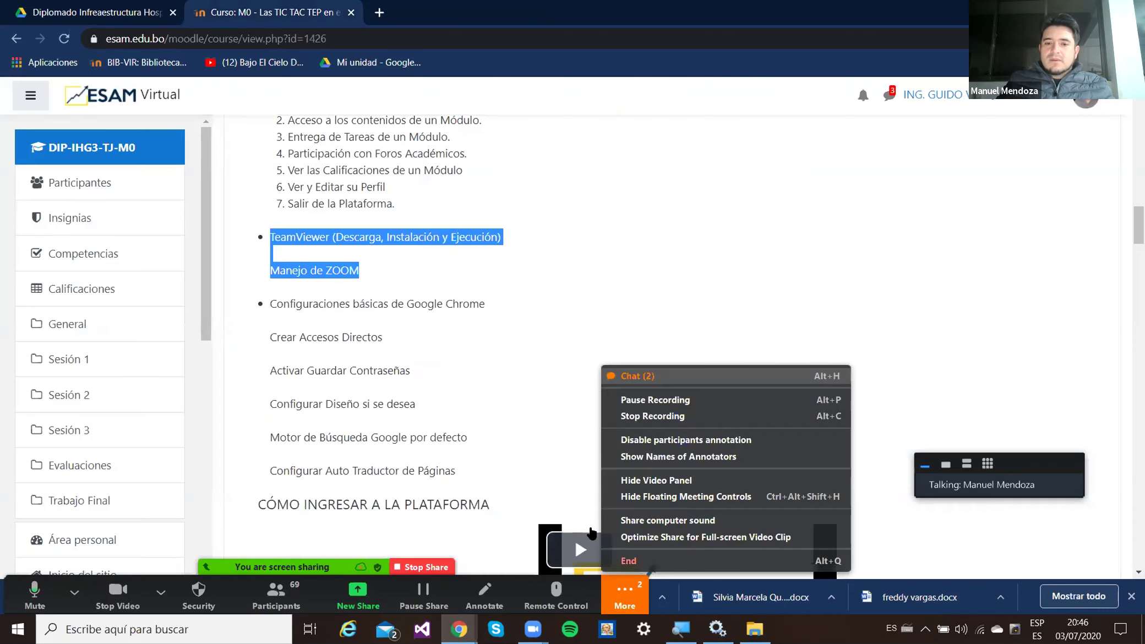
{"action": "key", "text": "alt+h"}
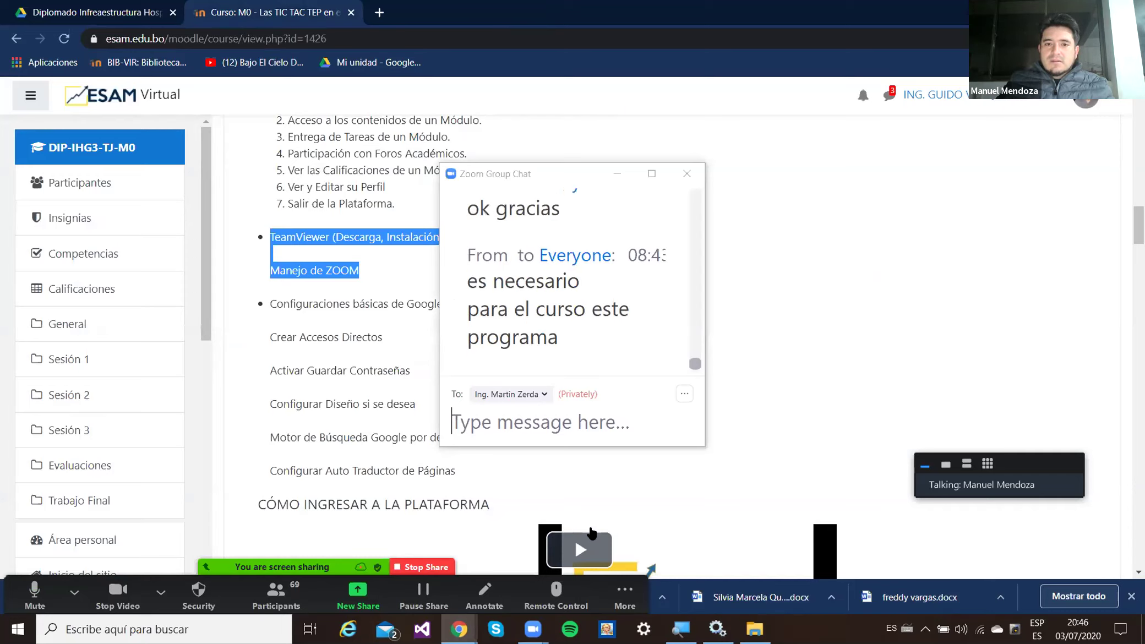
{"action": "left_click", "coordinate": [616, 174]}
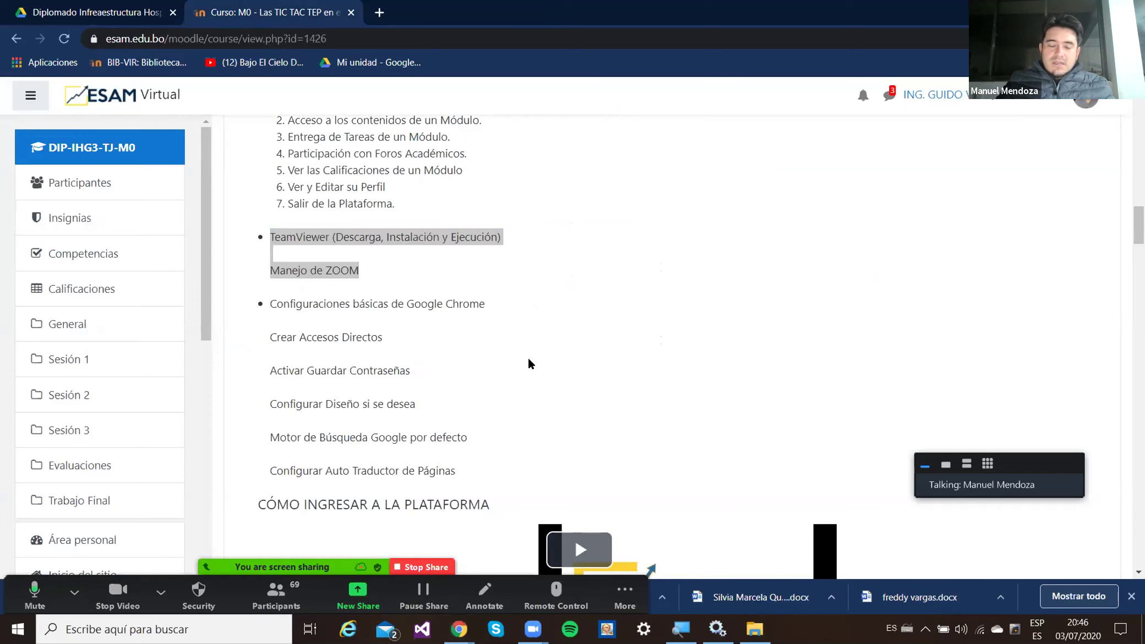
{"action": "scroll", "coordinate": [467, 404], "scroll_direction": "down", "scroll_amount": 15}
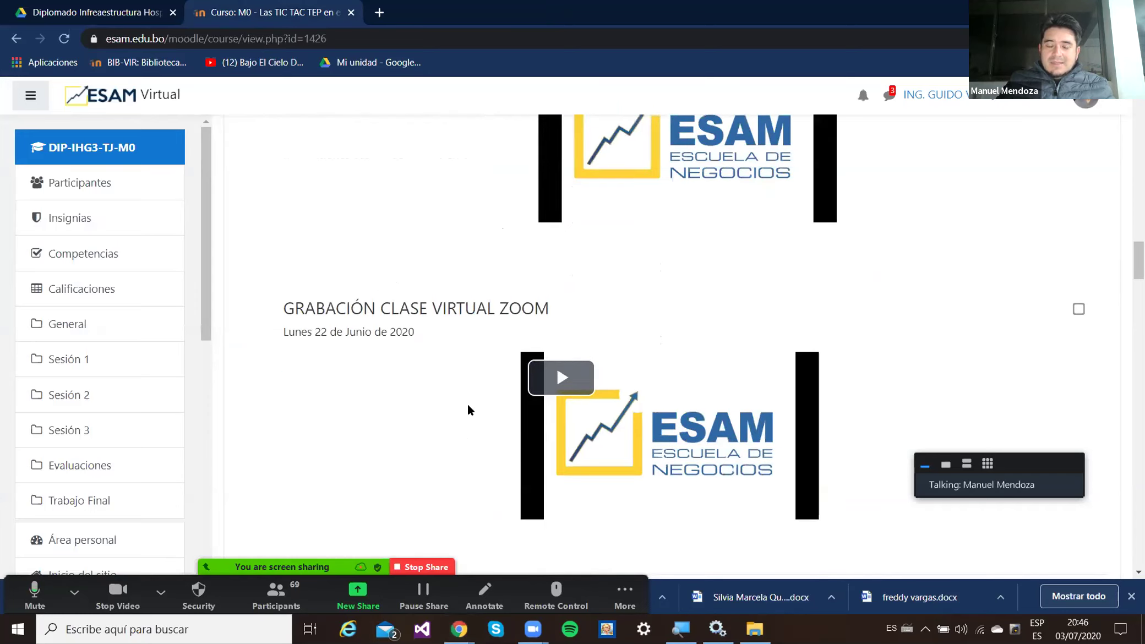
{"action": "scroll", "coordinate": [469, 408], "scroll_direction": "up", "scroll_amount": 9}
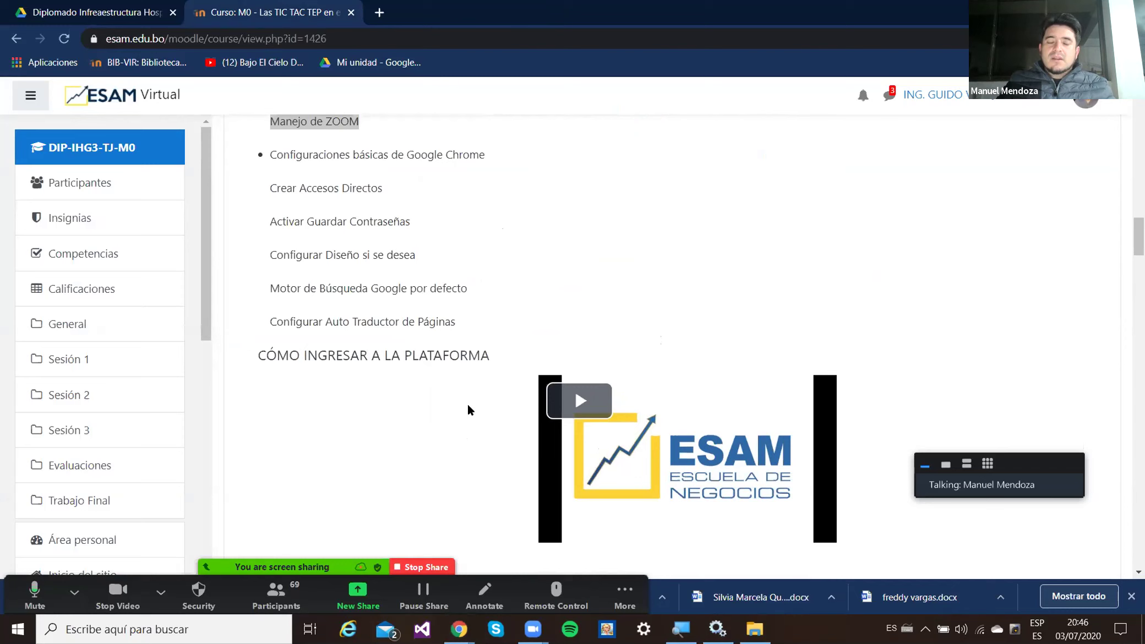
{"action": "scroll", "coordinate": [469, 408], "scroll_direction": "up", "scroll_amount": 12}
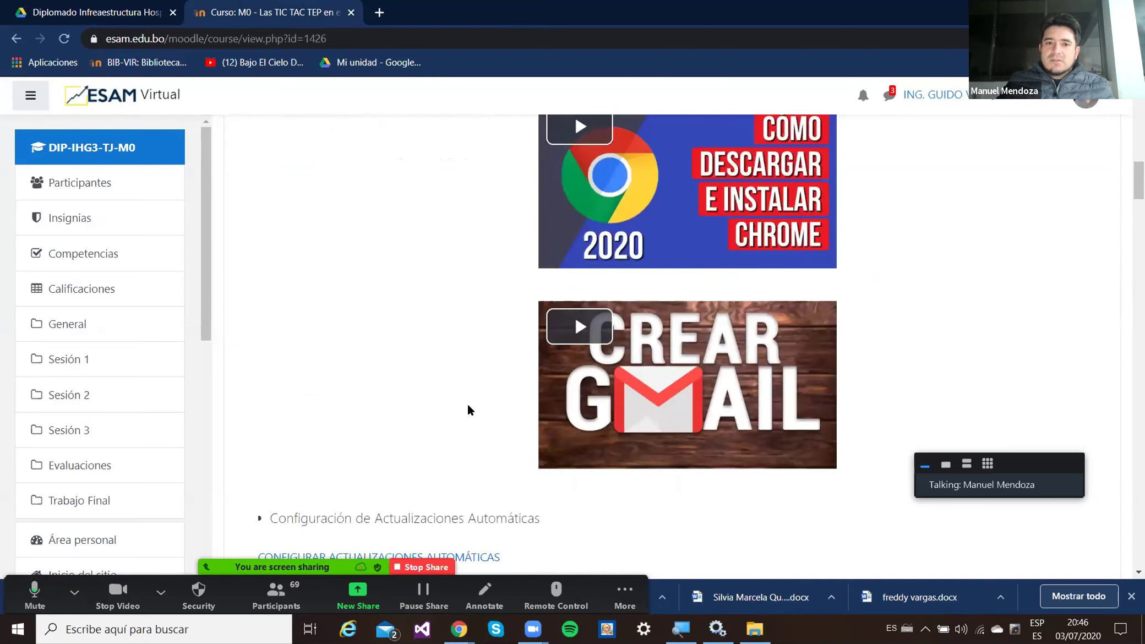
{"action": "scroll", "coordinate": [468, 408], "scroll_direction": "up", "scroll_amount": 15}
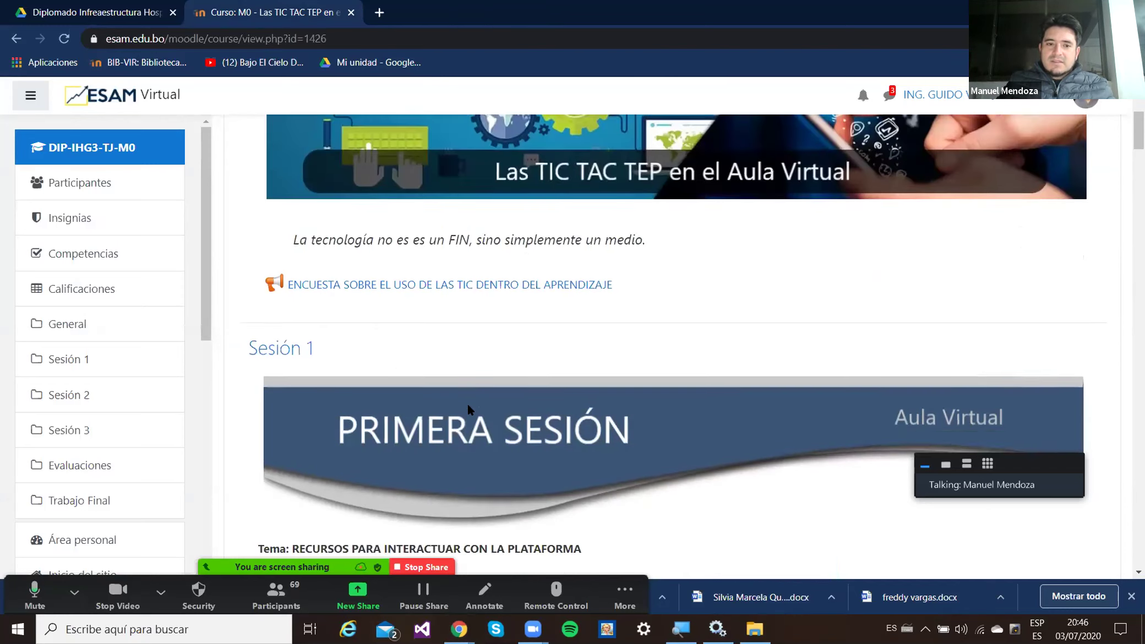
{"action": "scroll", "coordinate": [468, 409], "scroll_direction": "up", "scroll_amount": 5}
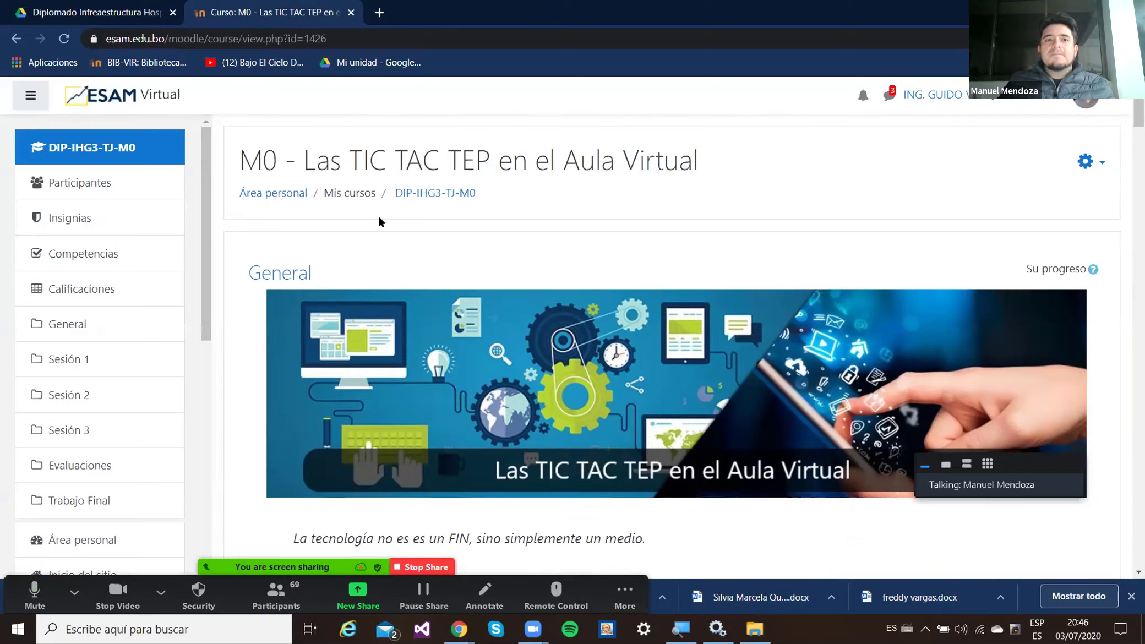
Delete the saved esam.edu.bo password from Chrome's Contraseñas settings
{"action": "left_click", "coordinate": [380, 12]}
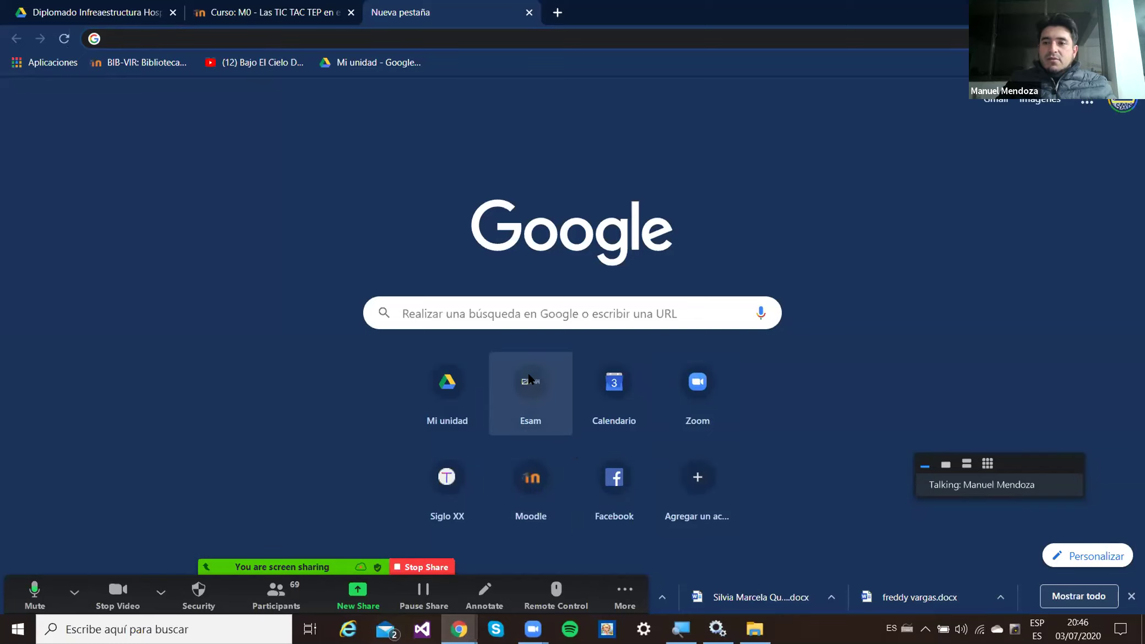
{"action": "left_click", "coordinate": [1133, 38]}
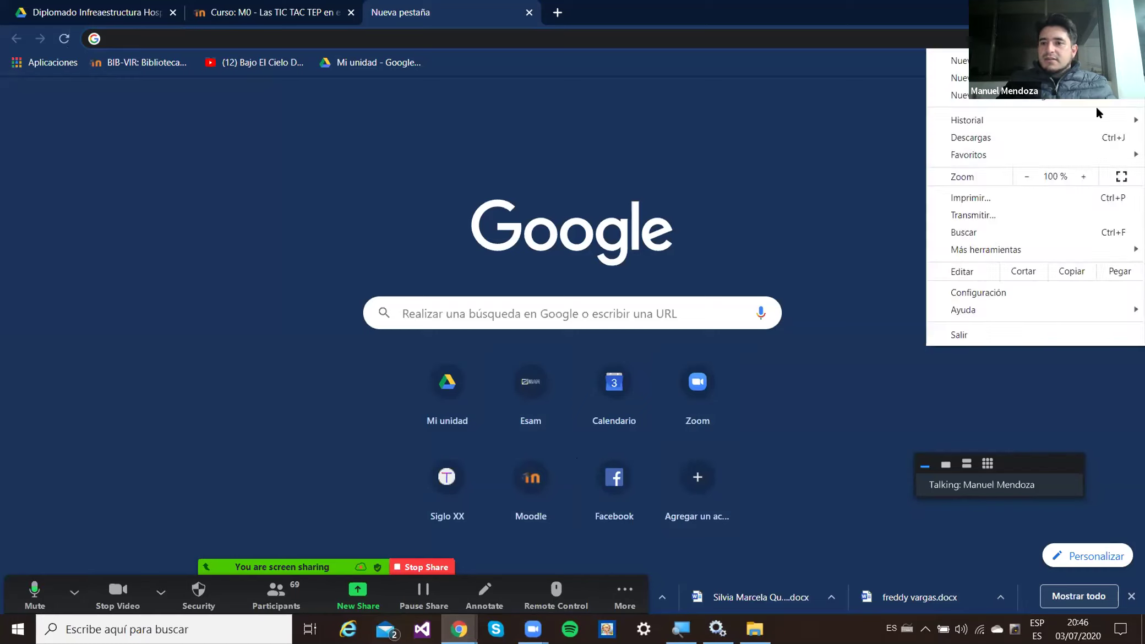
{"action": "left_click", "coordinate": [766, 148]}
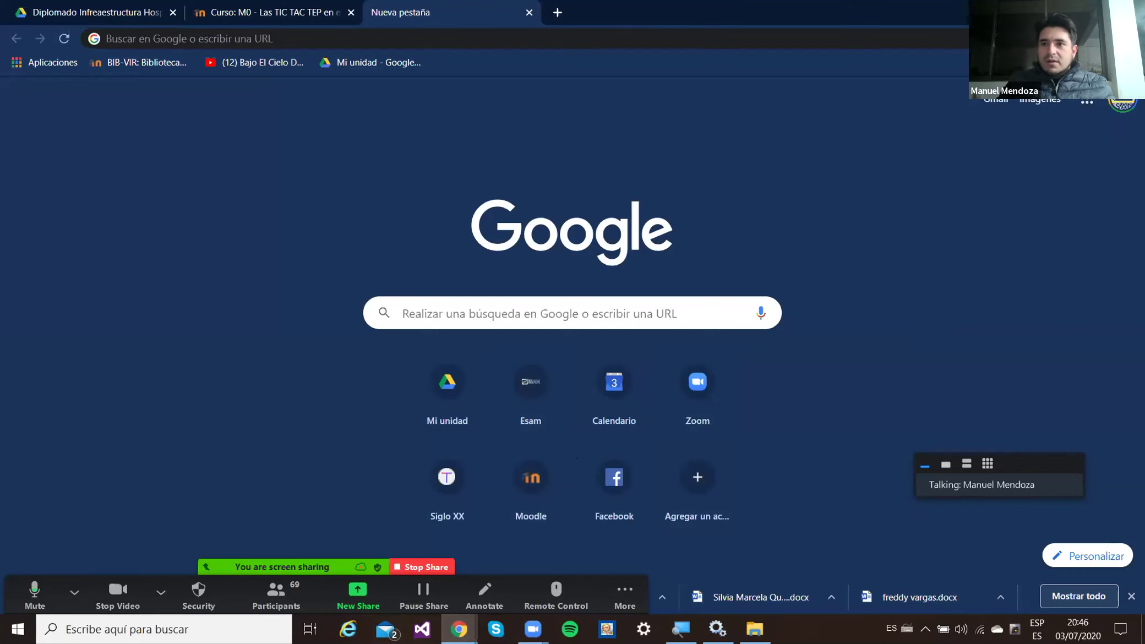
{"action": "left_click", "coordinate": [1133, 38]}
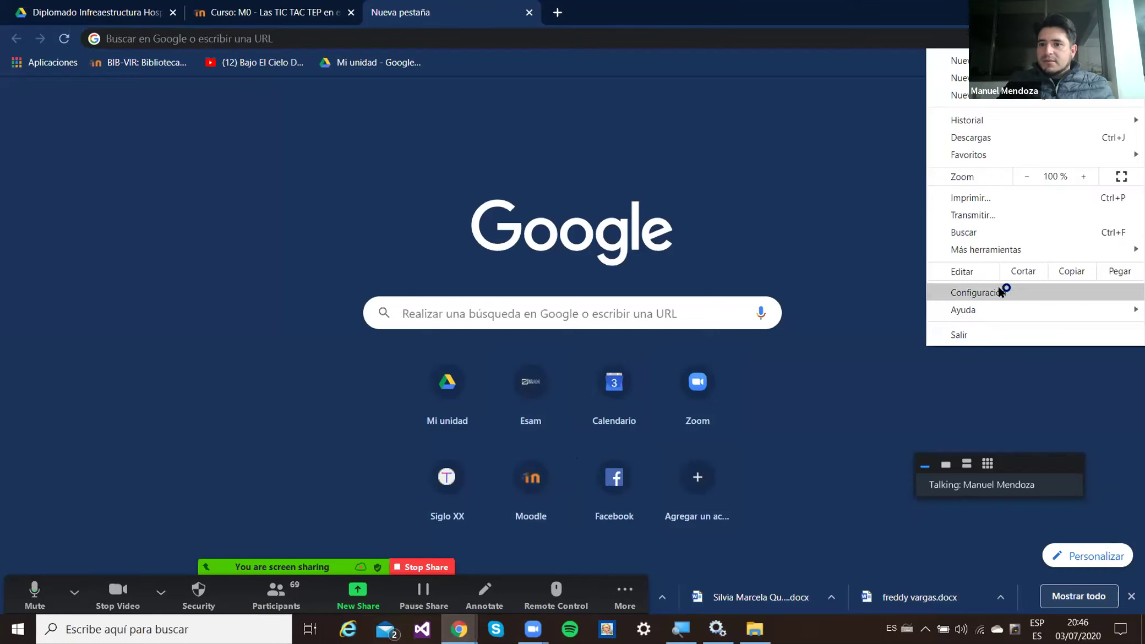
{"action": "left_click", "coordinate": [1004, 292]}
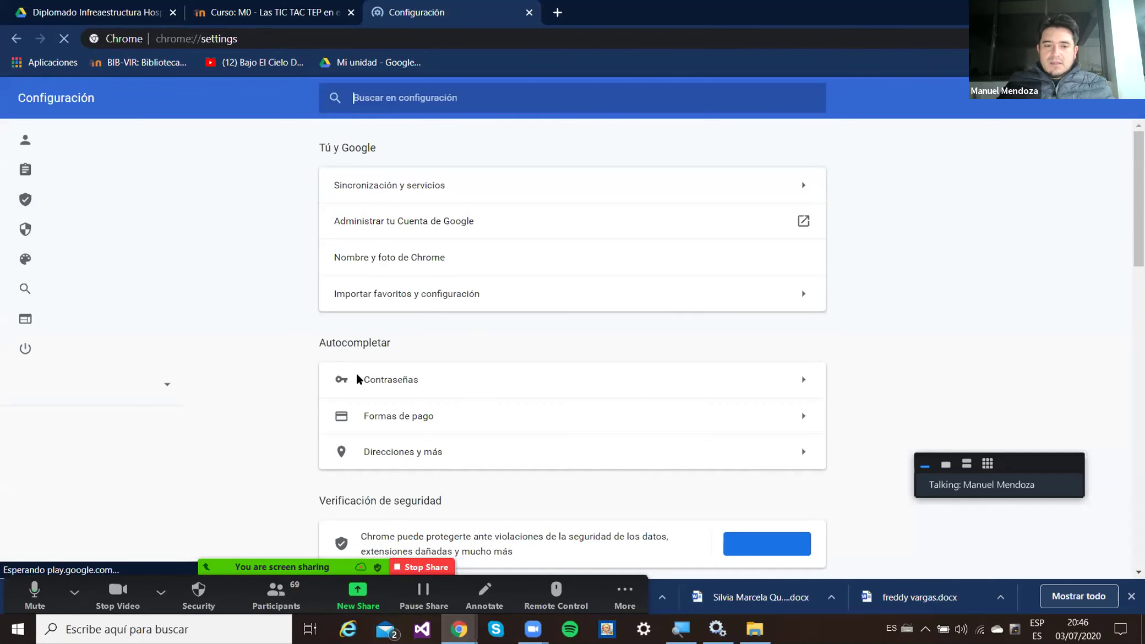
{"action": "left_click", "coordinate": [422, 429]}
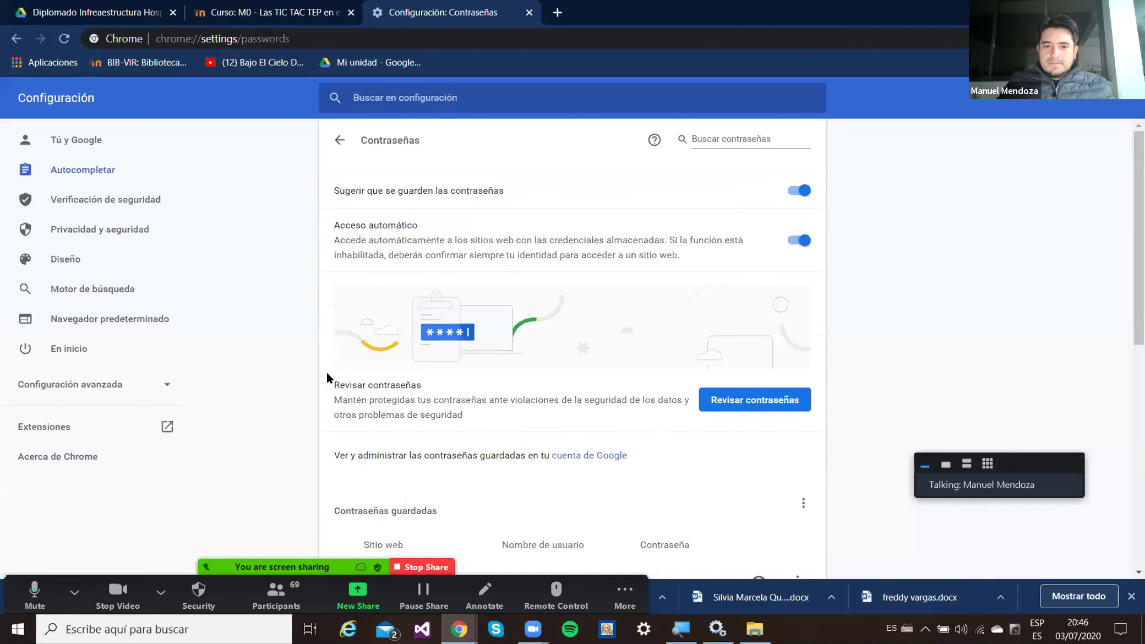
{"action": "scroll", "coordinate": [585, 264], "scroll_direction": "down", "scroll_amount": 5}
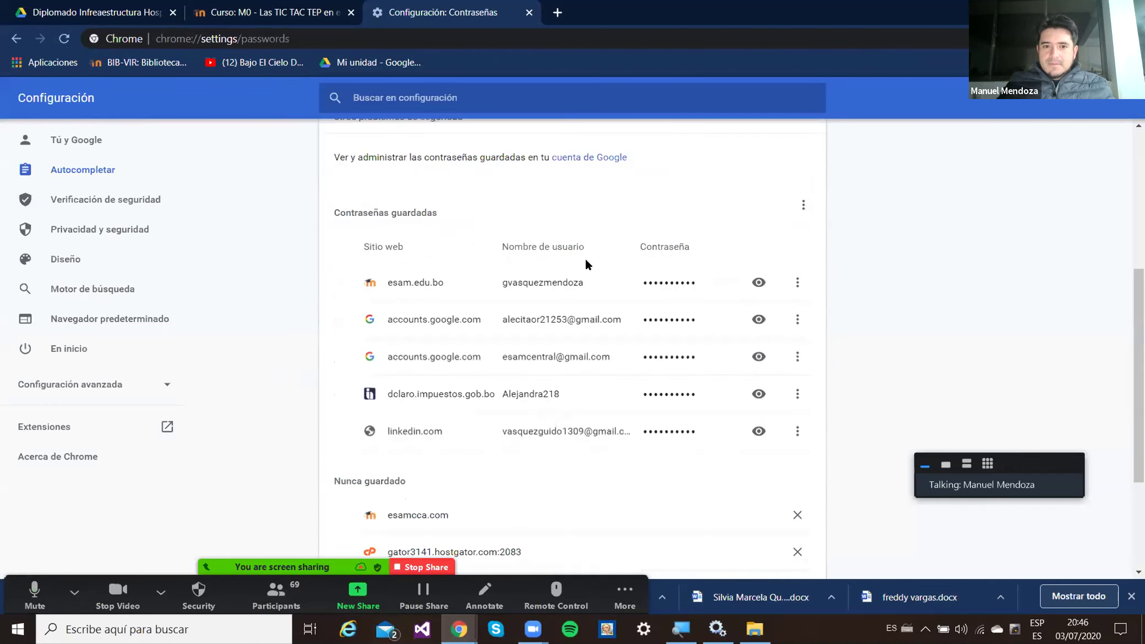
{"action": "left_click", "coordinate": [797, 282]}
{"action": "left_click", "coordinate": [735, 337]}
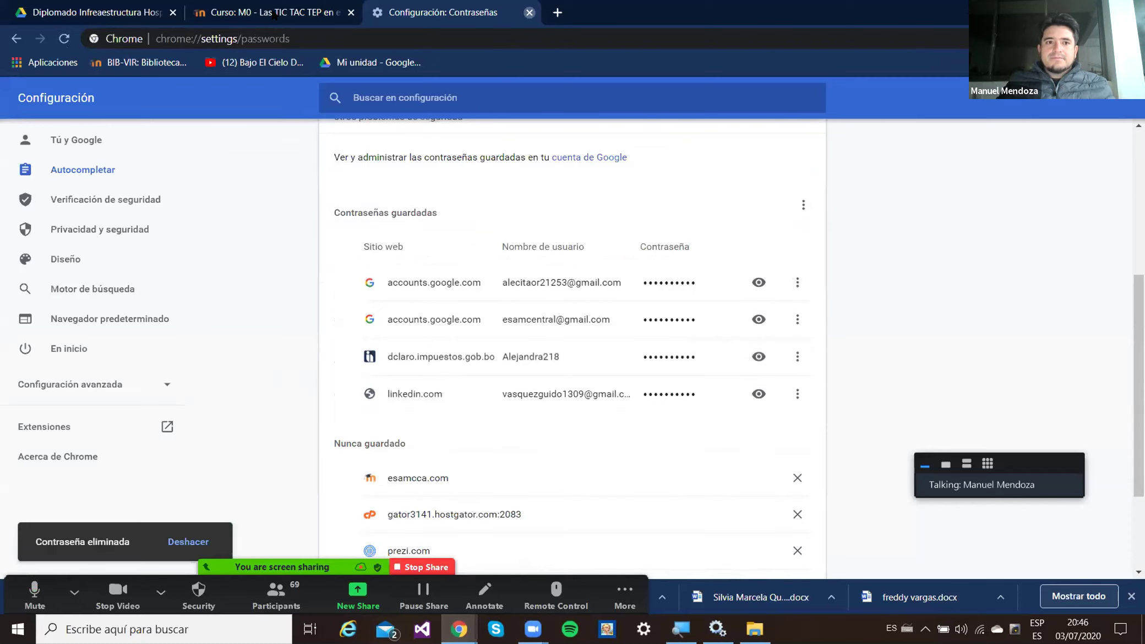
Close the settings tab and sign out of Moodle via Salir
{"action": "left_click", "coordinate": [529, 12]}
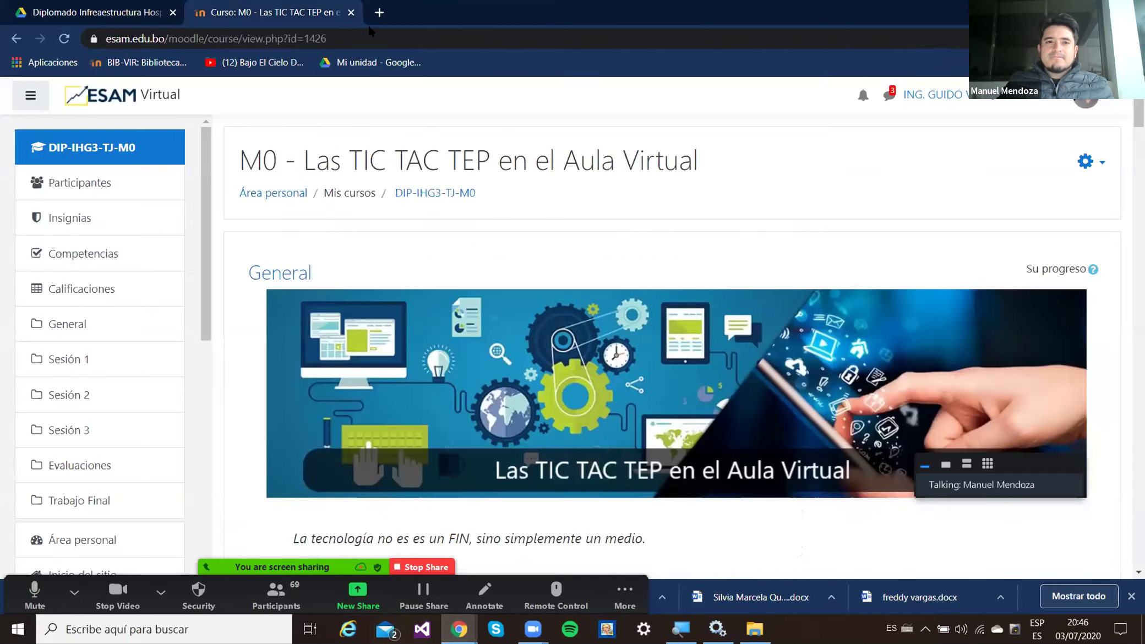
{"action": "left_click", "coordinate": [1112, 102]}
{"action": "left_click", "coordinate": [1059, 257]}
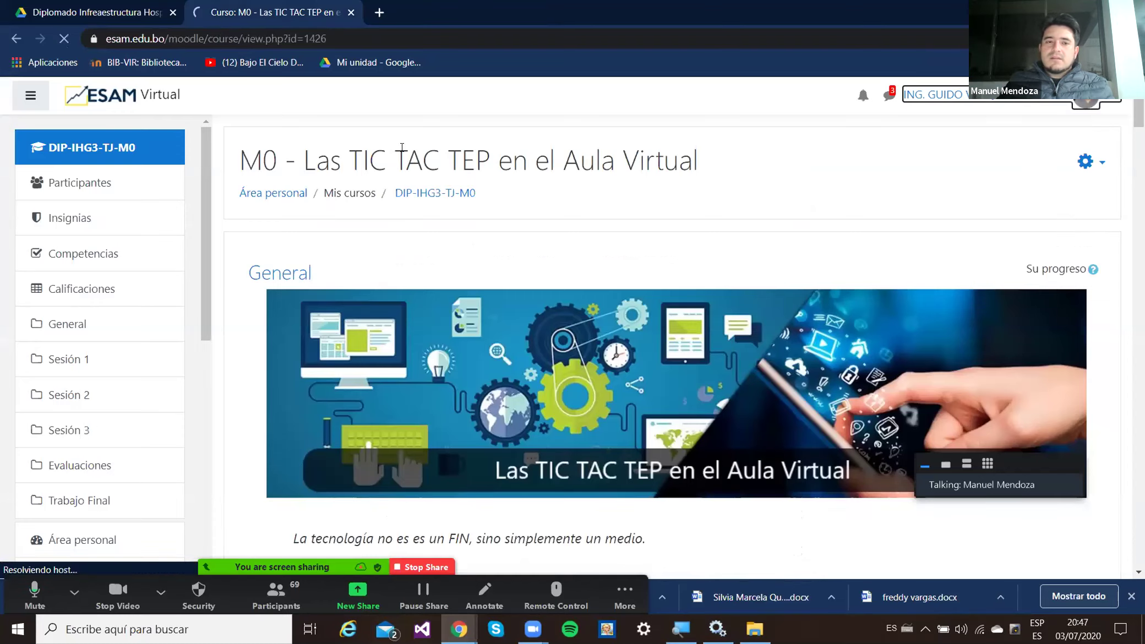
Close the Moodle course tab and open Chrome settings in a new tab
{"action": "left_click", "coordinate": [351, 12]}
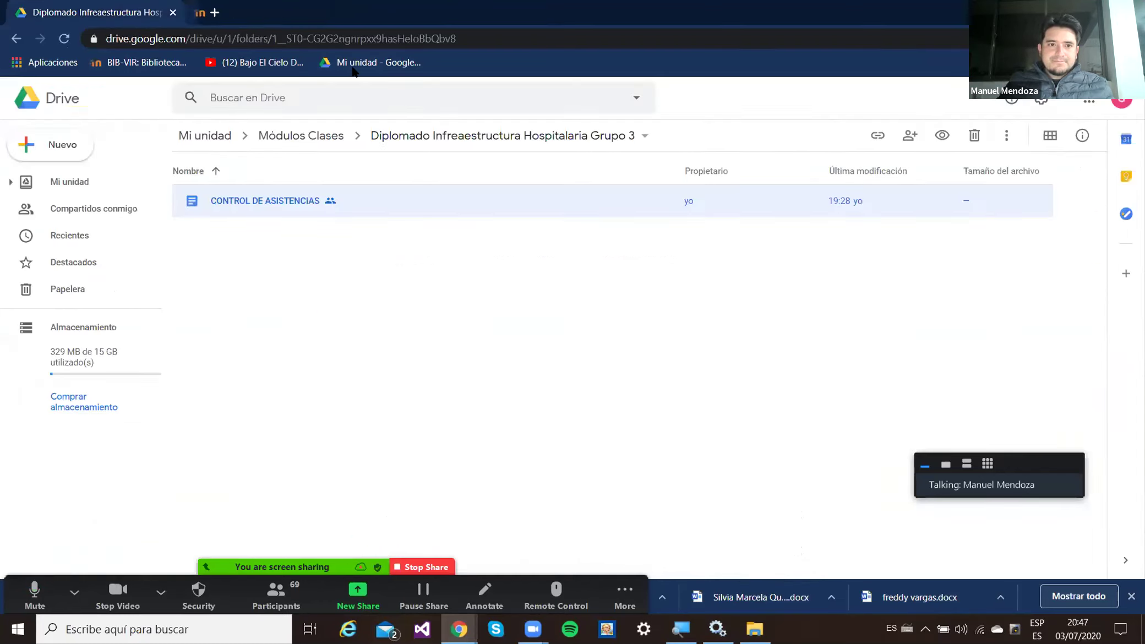
{"action": "left_click", "coordinate": [201, 12]}
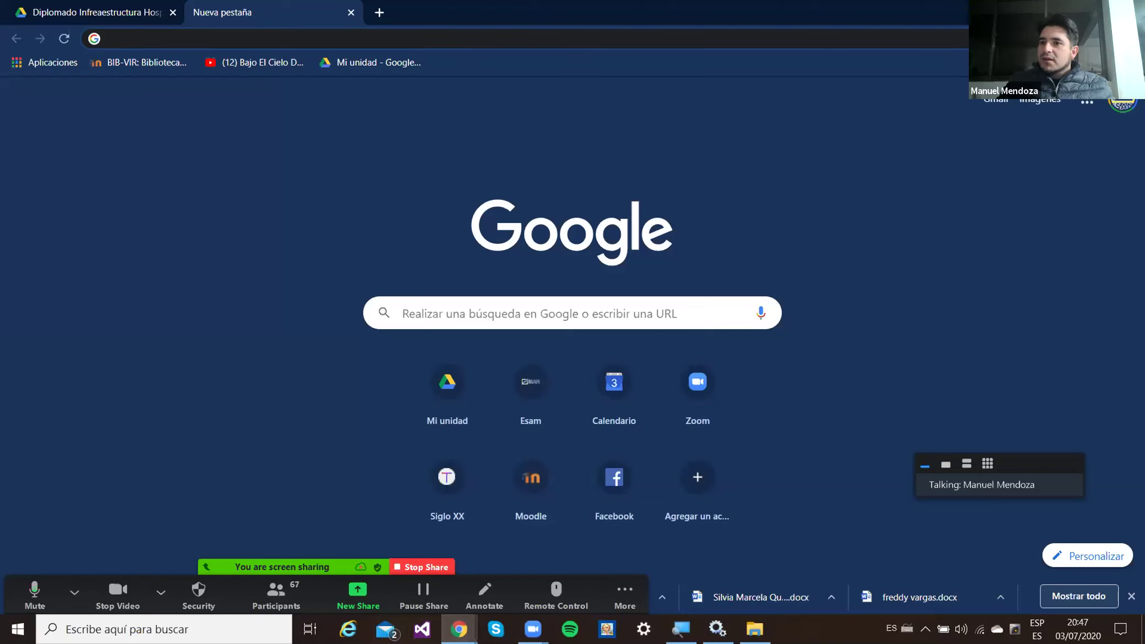
{"action": "key", "text": "alt+f"}
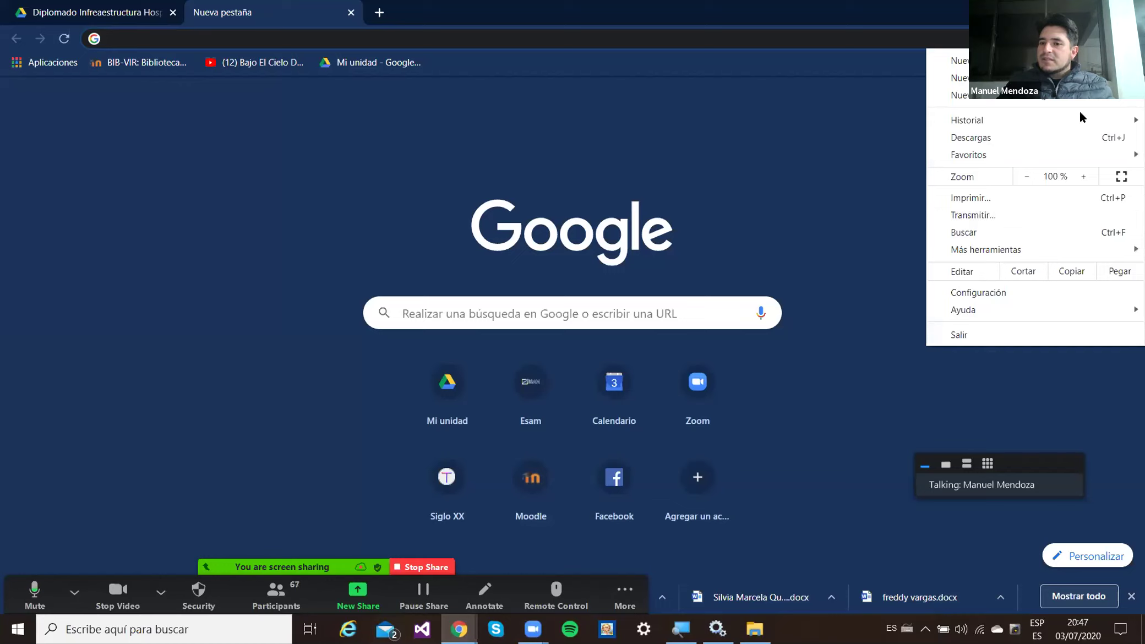
{"action": "left_click", "coordinate": [880, 106]}
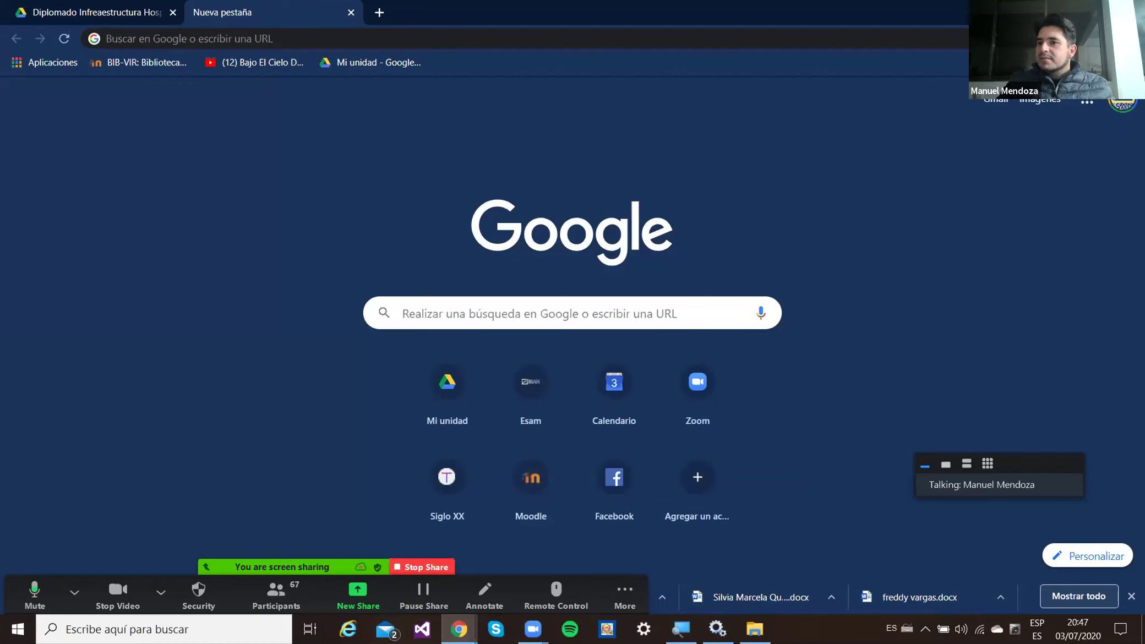
{"action": "left_click", "coordinate": [1133, 38]}
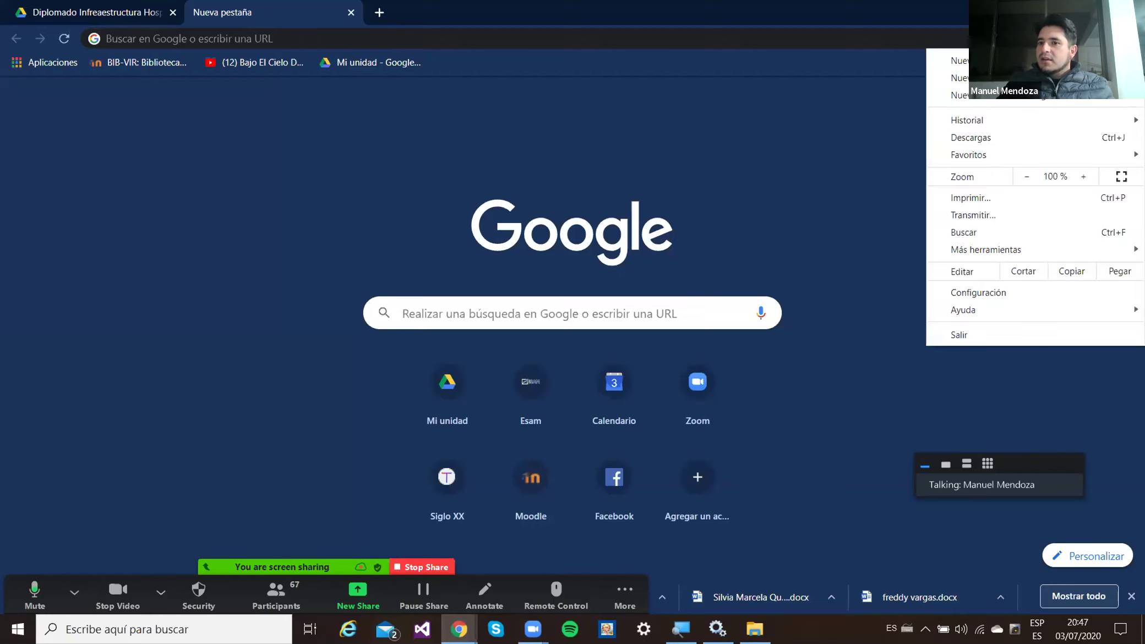
{"action": "left_click", "coordinate": [984, 291]}
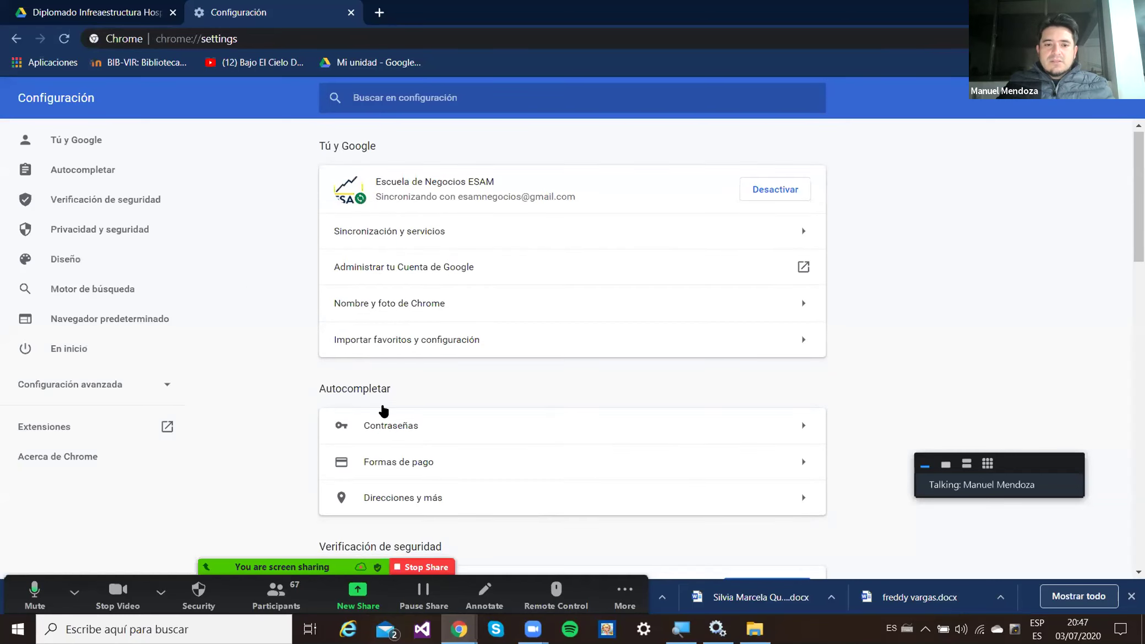
In Autocompletar > Contraseñas, toggle offer-to-save passwords and automatic sign-in off, then back on
{"action": "scroll", "coordinate": [385, 385], "scroll_direction": "down", "scroll_amount": 1}
{"action": "double_click", "coordinate": [371, 317]}
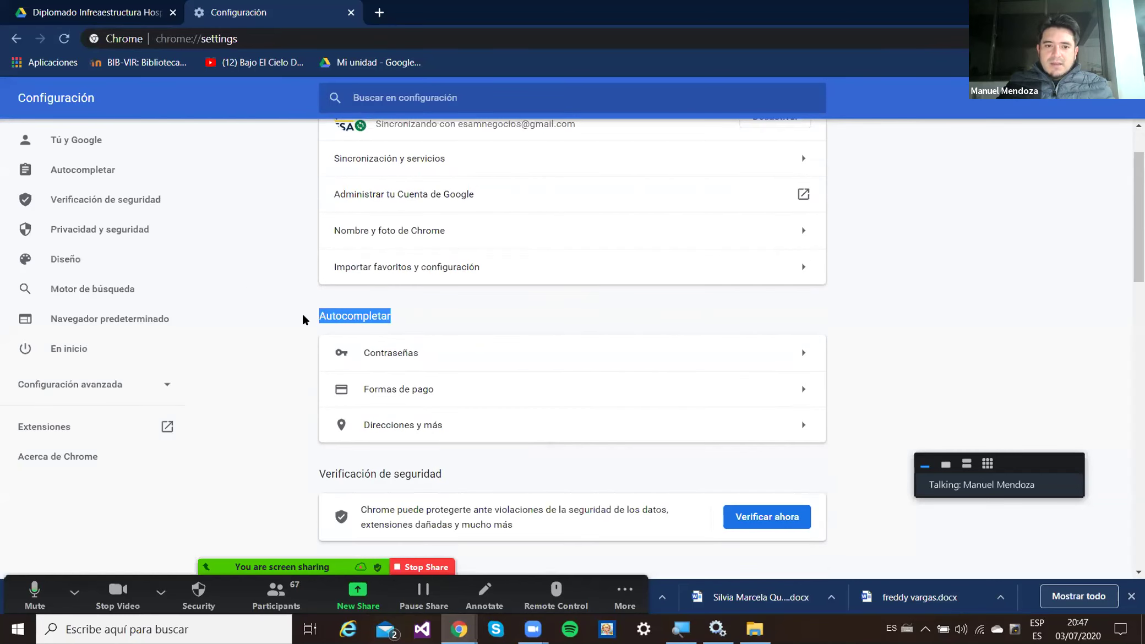
{"action": "scroll", "coordinate": [460, 254], "scroll_direction": "down", "scroll_amount": 1}
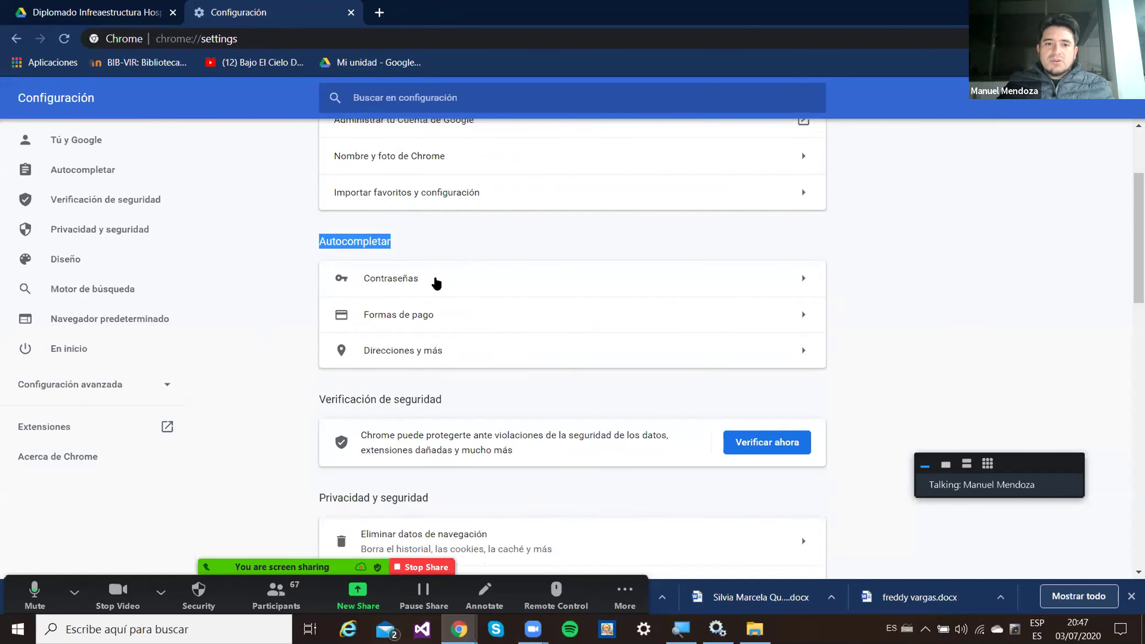
{"action": "left_click", "coordinate": [435, 282]}
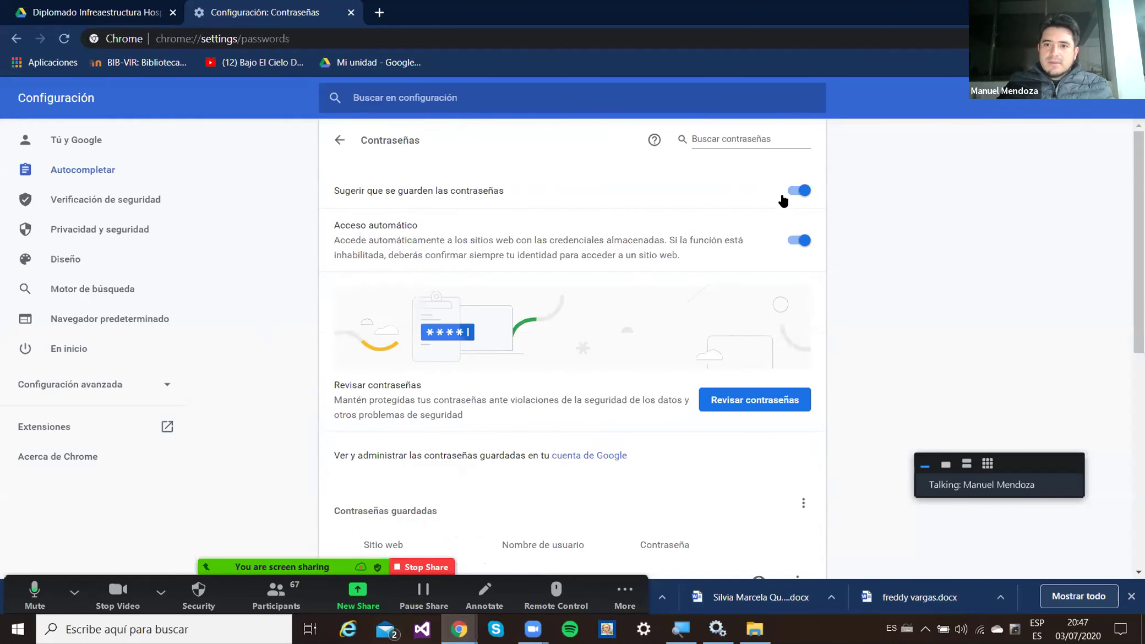
{"action": "left_click", "coordinate": [799, 190]}
{"action": "left_click", "coordinate": [796, 242]}
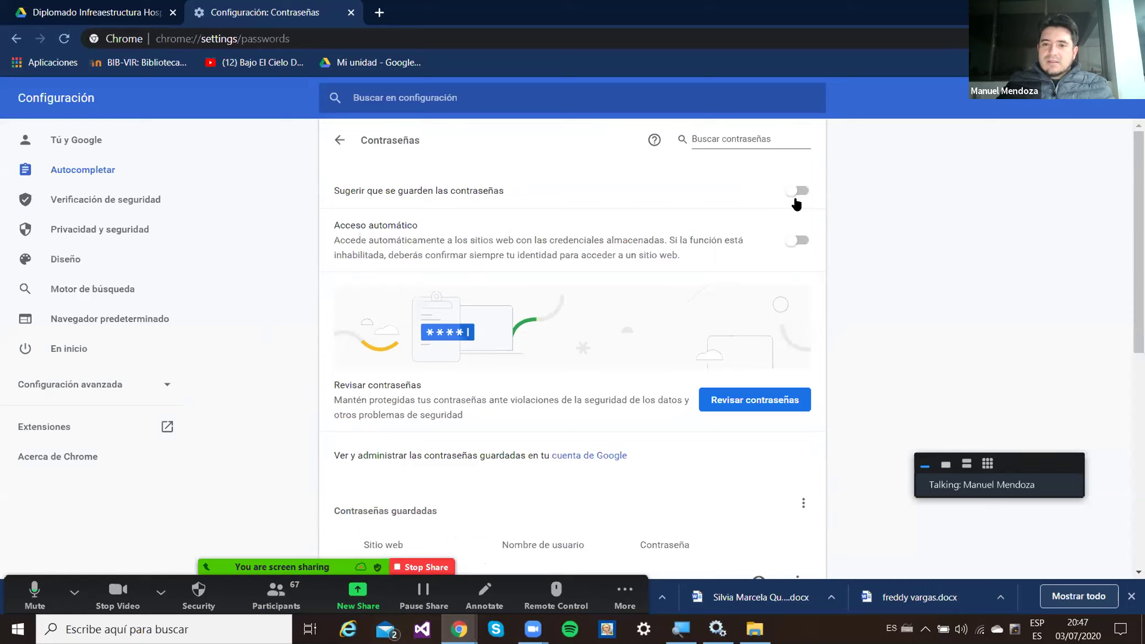
{"action": "left_click", "coordinate": [801, 191]}
{"action": "left_click", "coordinate": [801, 240]}
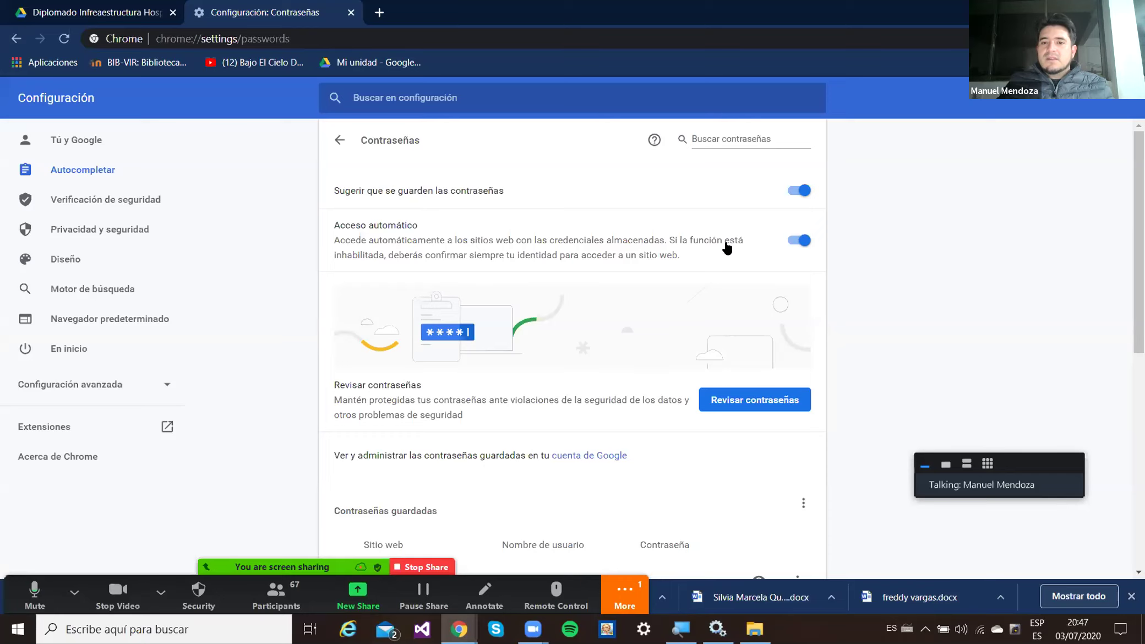
Close the passwords settings tab and open a new tab on the Google start page
{"action": "scroll", "coordinate": [705, 322], "scroll_direction": "down", "scroll_amount": 2}
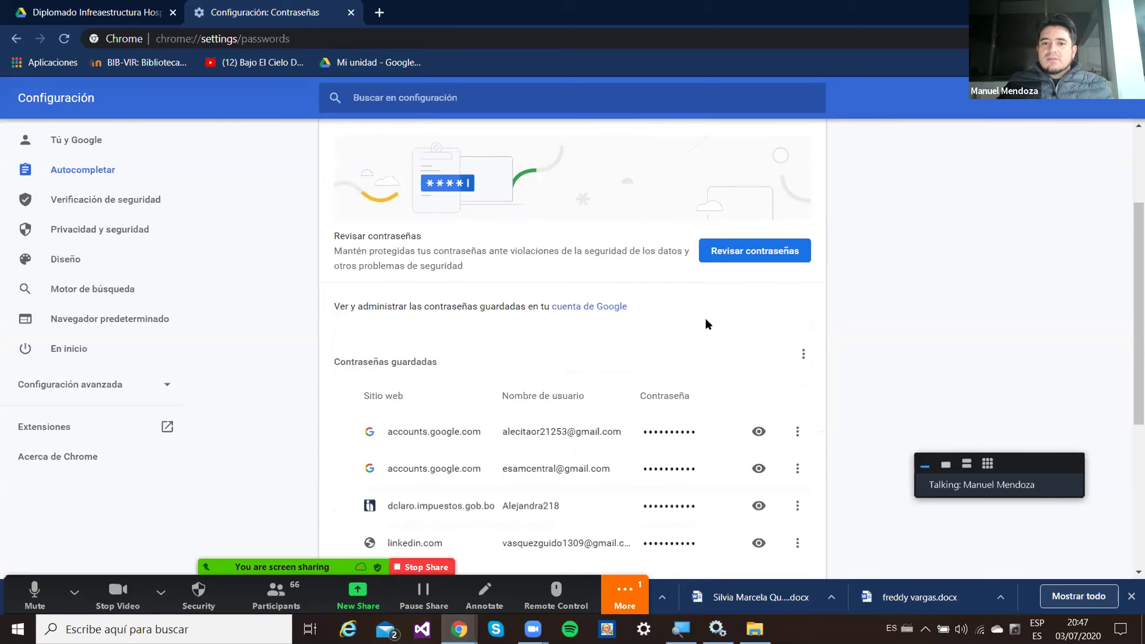
{"action": "scroll", "coordinate": [716, 297], "scroll_direction": "up", "scroll_amount": 2}
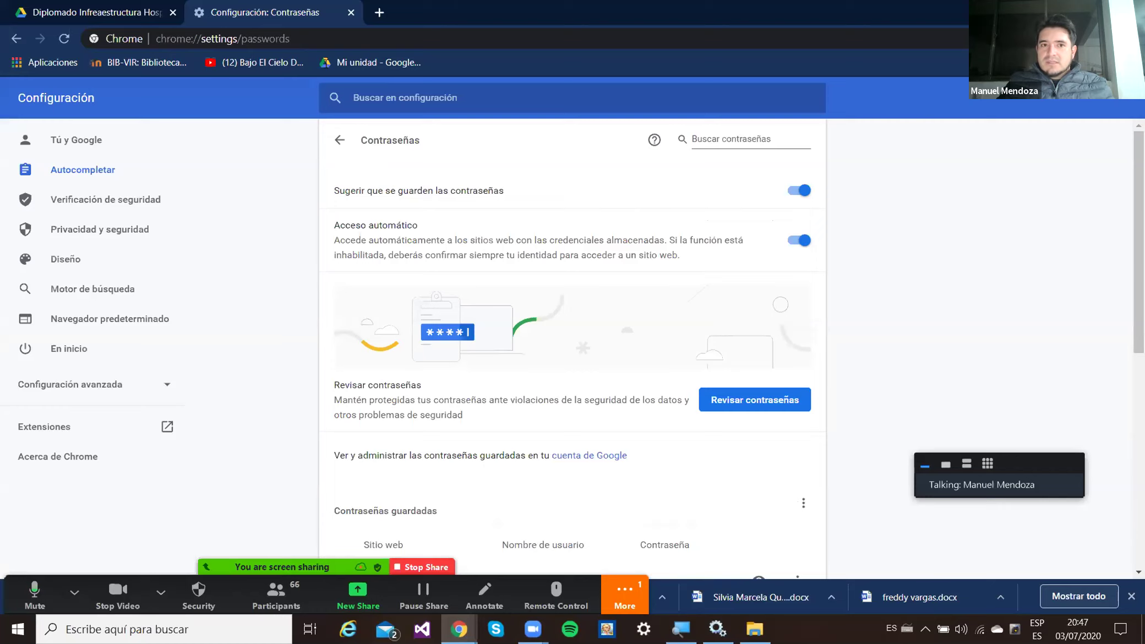
{"action": "left_click", "coordinate": [350, 12]}
{"action": "left_click", "coordinate": [201, 13]}
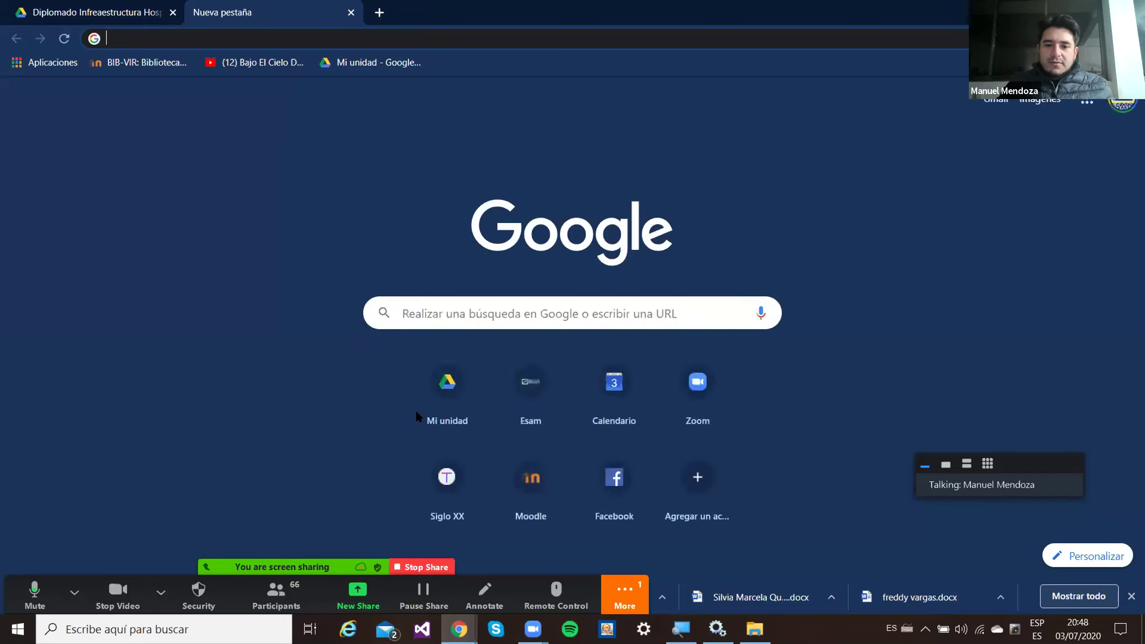
Open ESAM Virtual from the new-tab shortcut and log out via Salir
{"action": "left_click", "coordinate": [512, 486]}
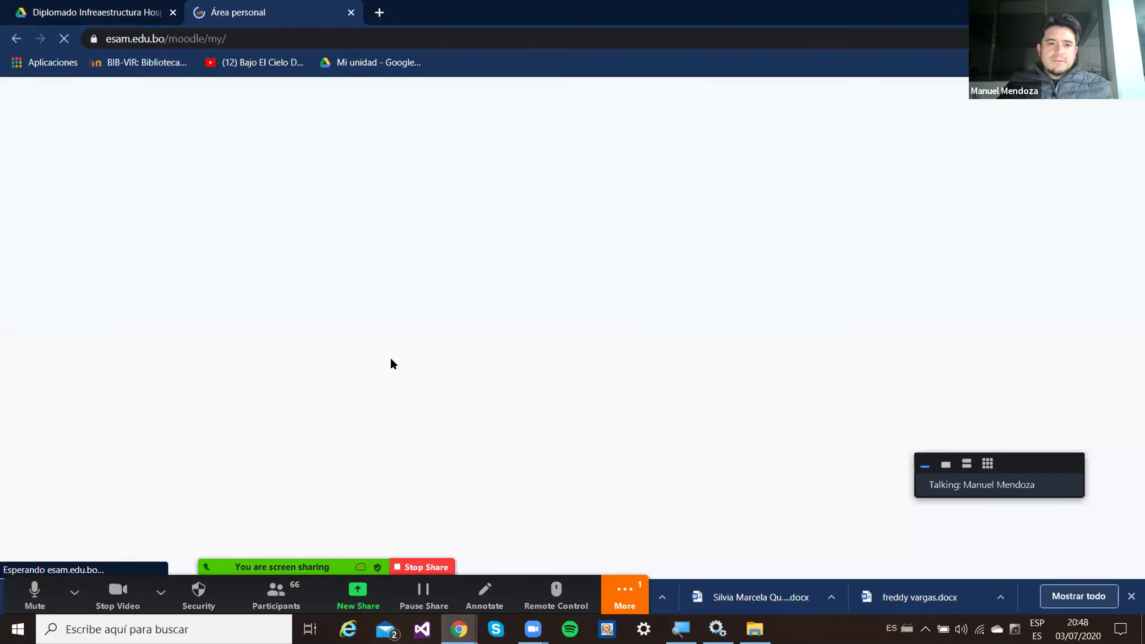
{"action": "left_click", "coordinate": [1080, 115]}
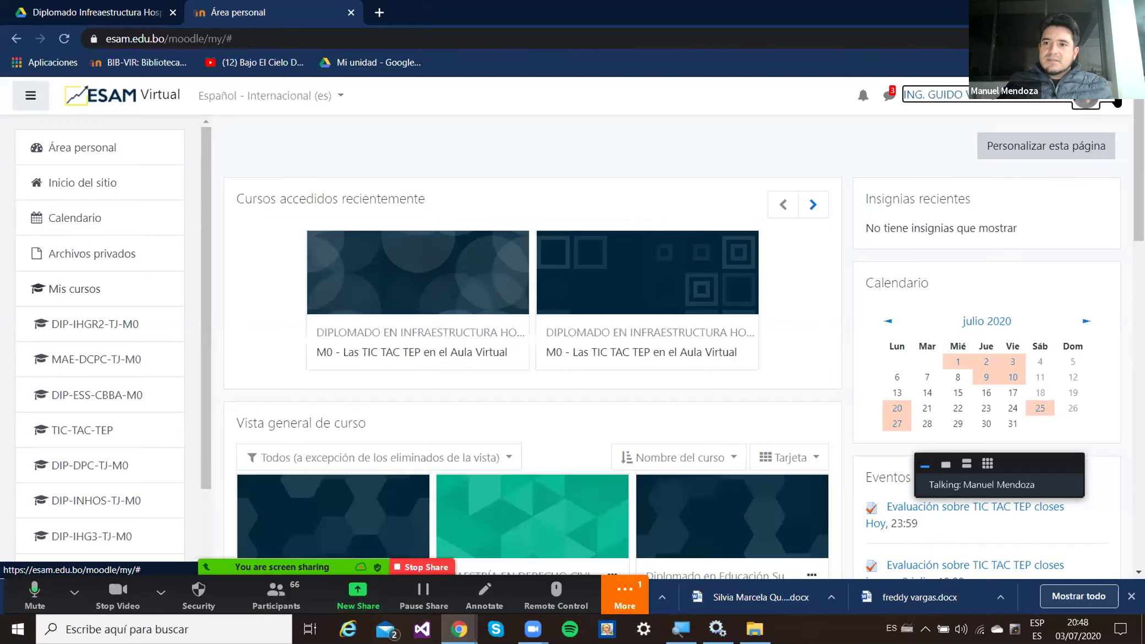
{"action": "left_click", "coordinate": [1085, 102]}
{"action": "left_click", "coordinate": [1066, 264]}
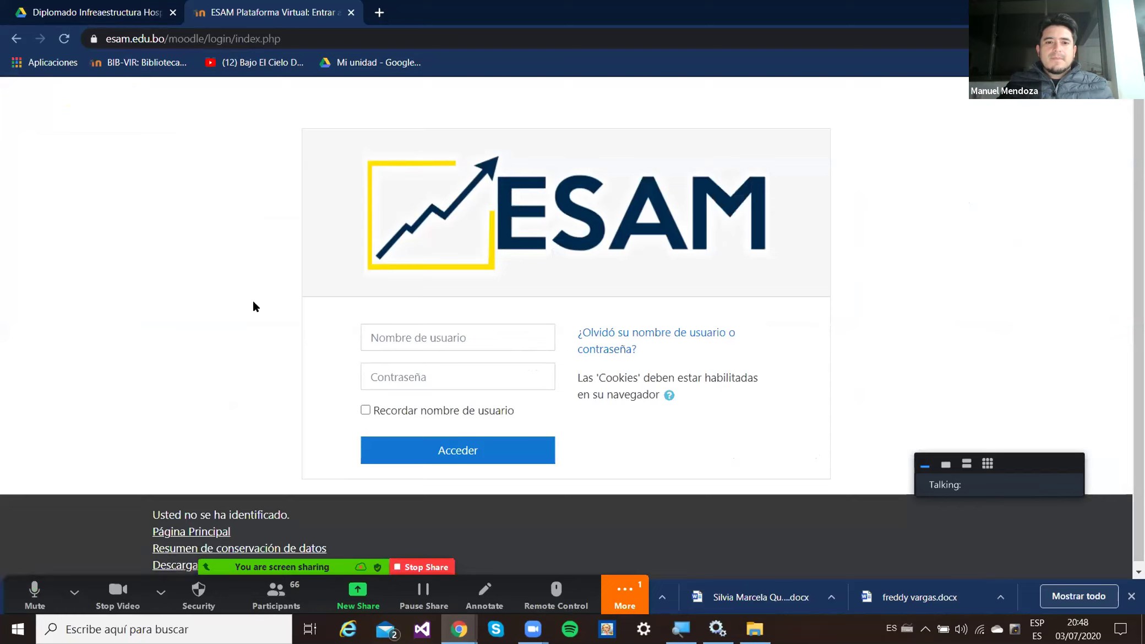
Log back into Moodle with the saved username and the account password
{"action": "left_click", "coordinate": [422, 333]}
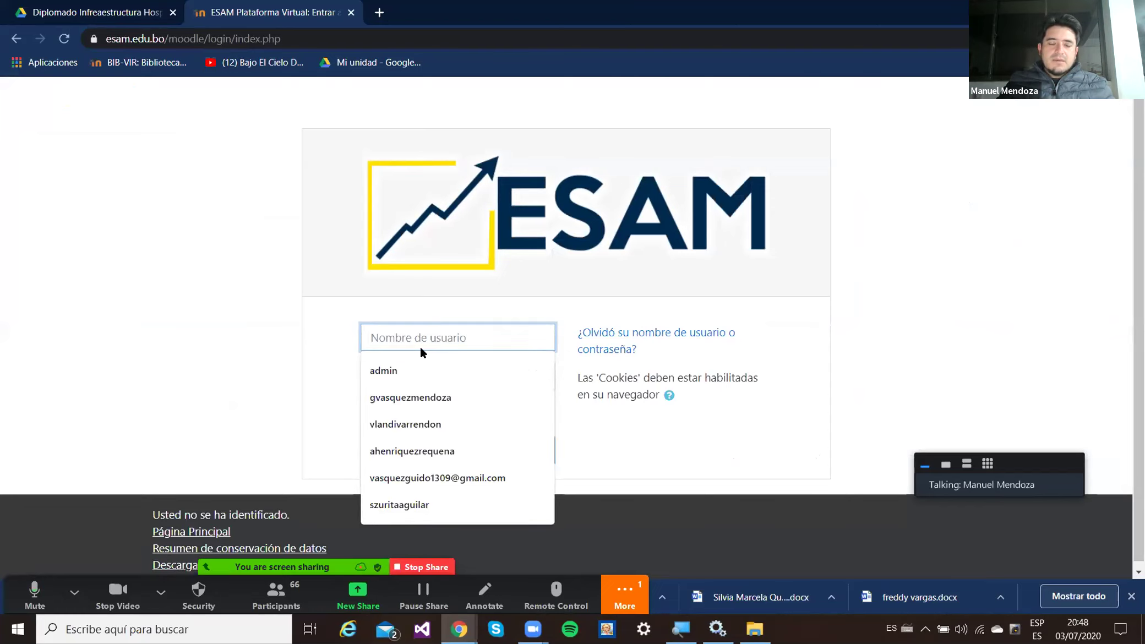
{"action": "left_click", "coordinate": [418, 397]}
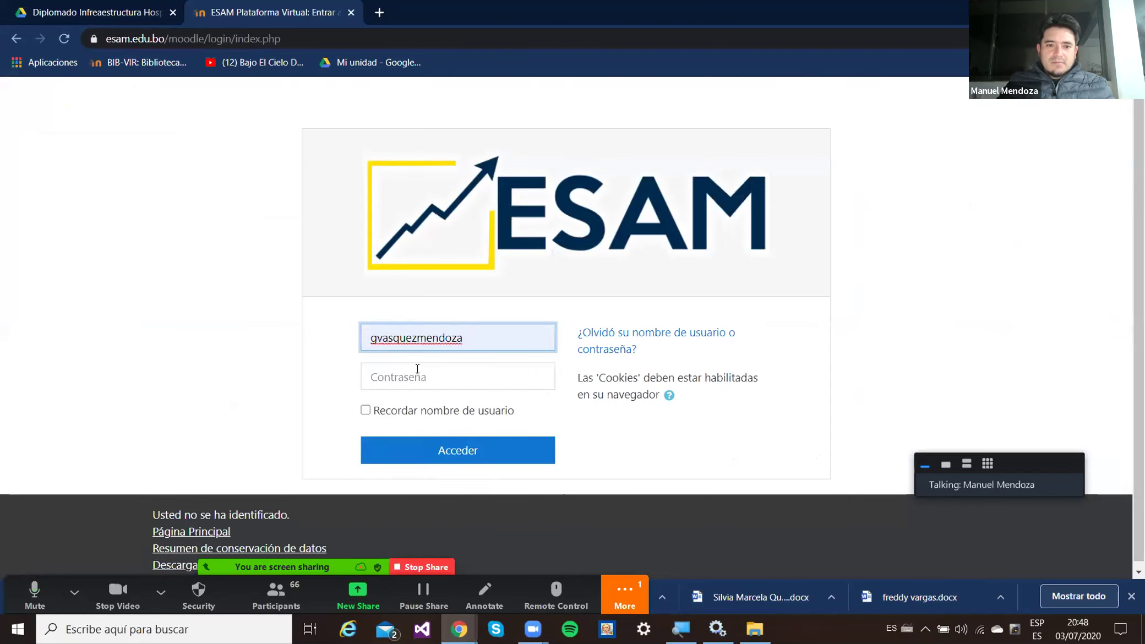
{"action": "left_click", "coordinate": [411, 375]}
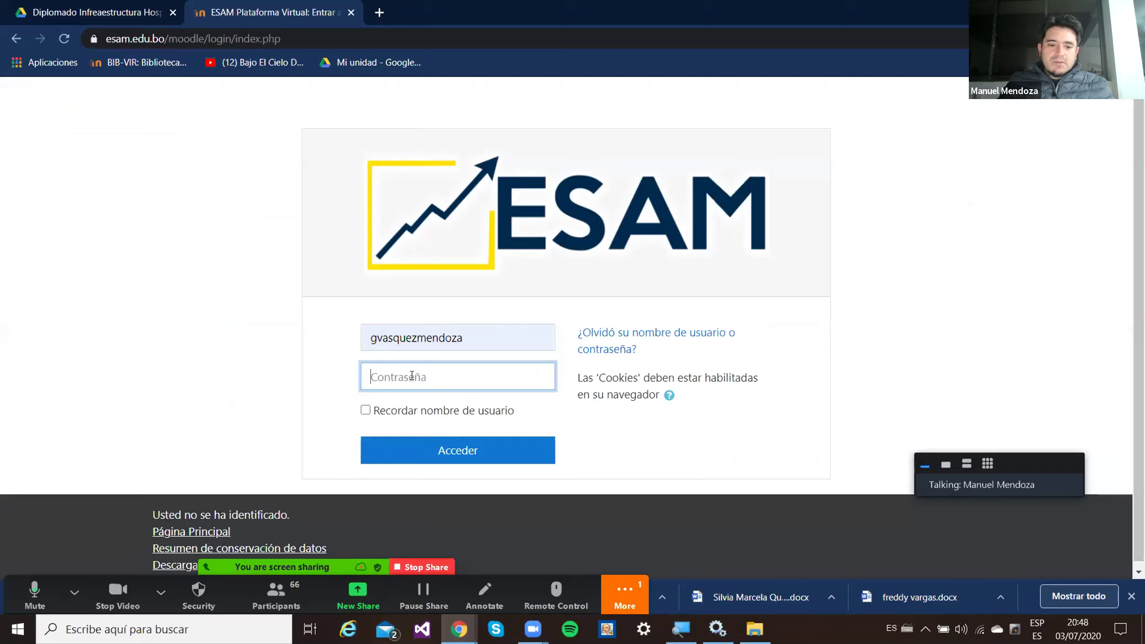
{"action": "type", "text": "•••••••••••"}
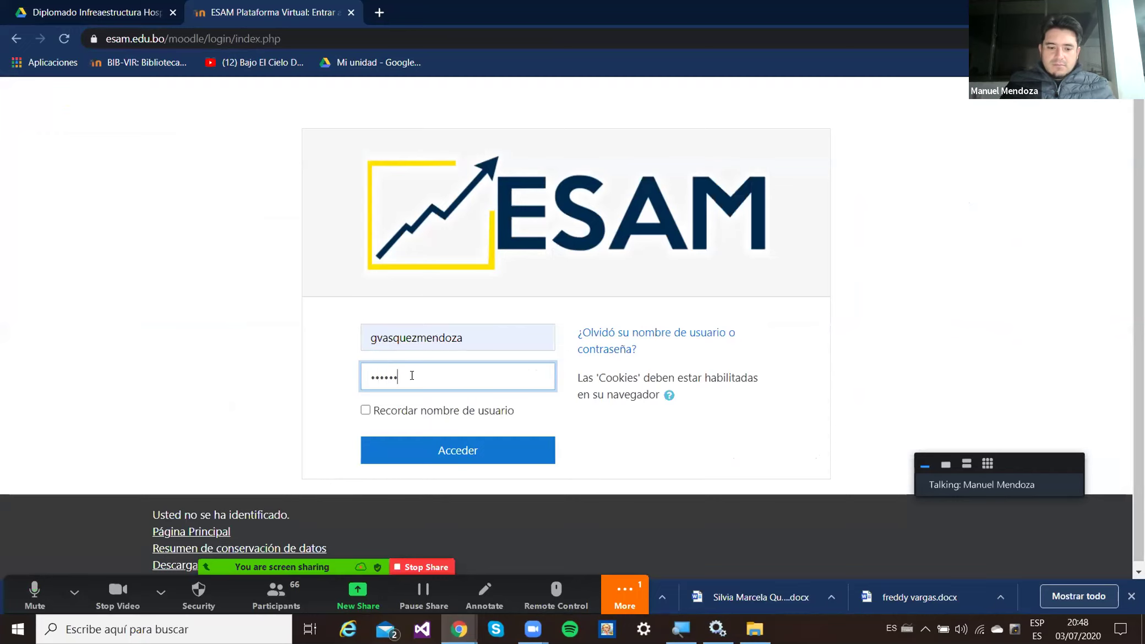
{"action": "type", "text": "•"}
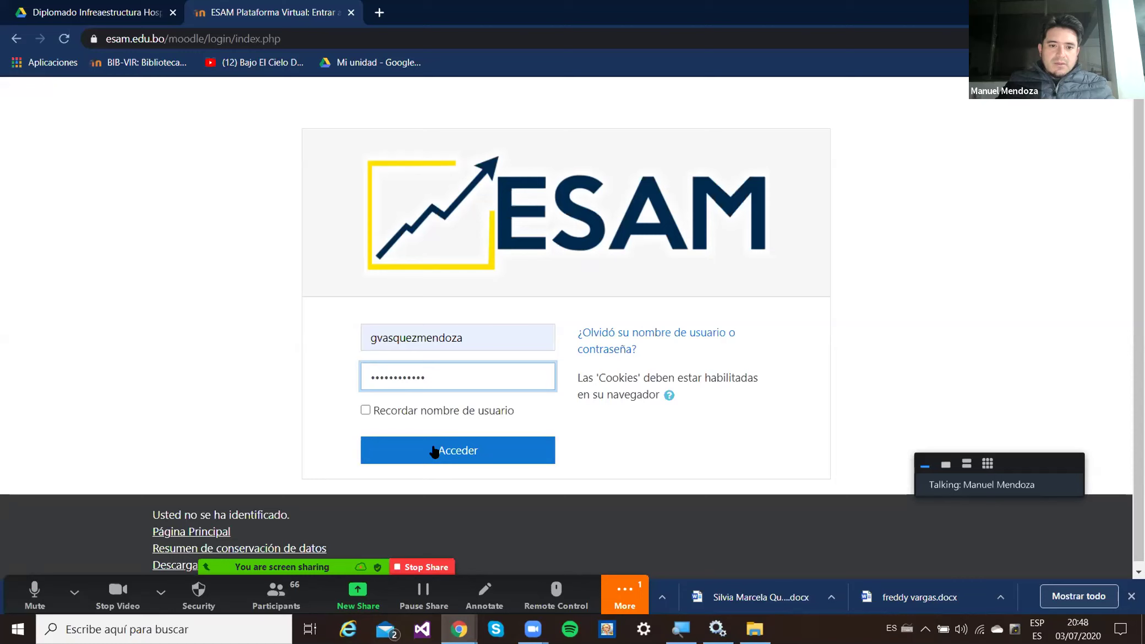
{"action": "left_click", "coordinate": [439, 450]}
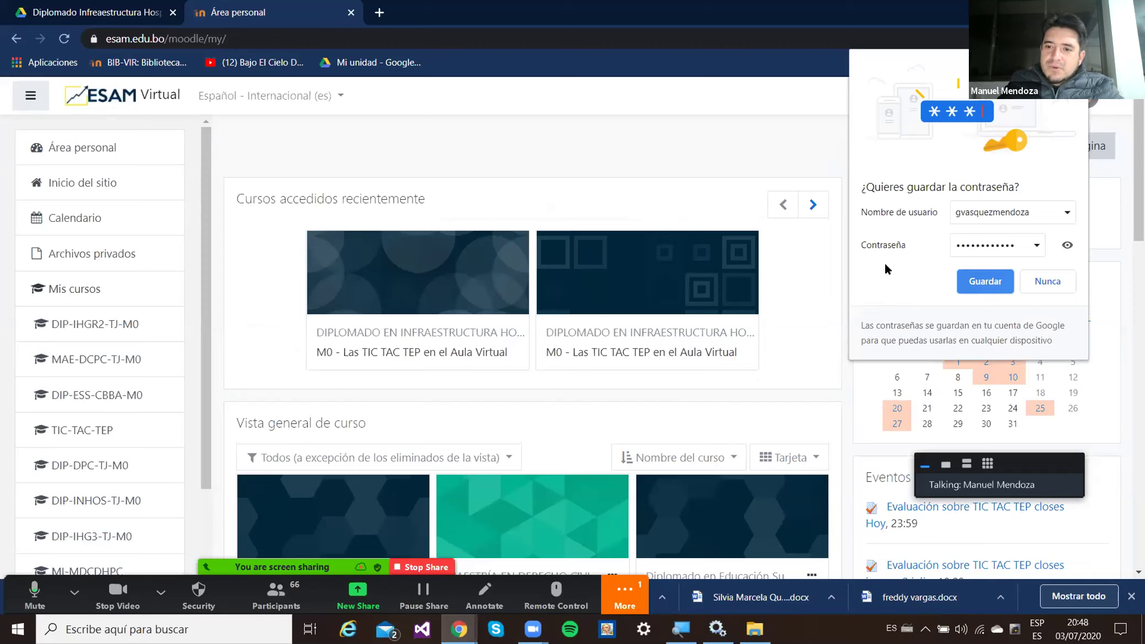
Save the Moodle password in Chrome, log out, and close the Moodle tab
{"action": "left_click", "coordinate": [980, 280]}
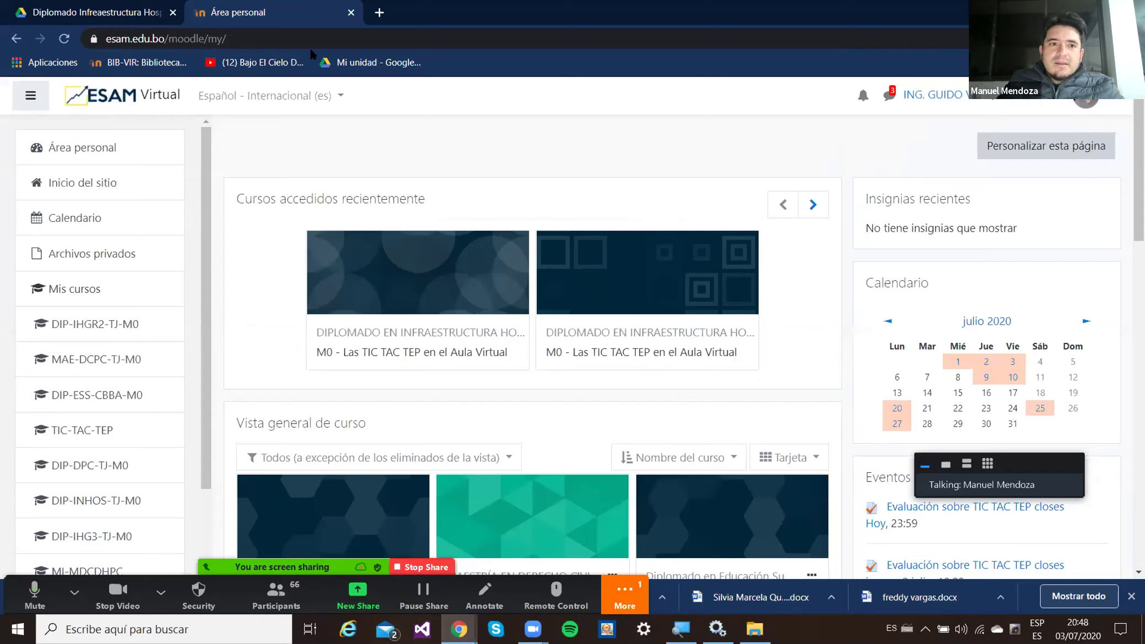
{"action": "left_click", "coordinate": [1101, 99]}
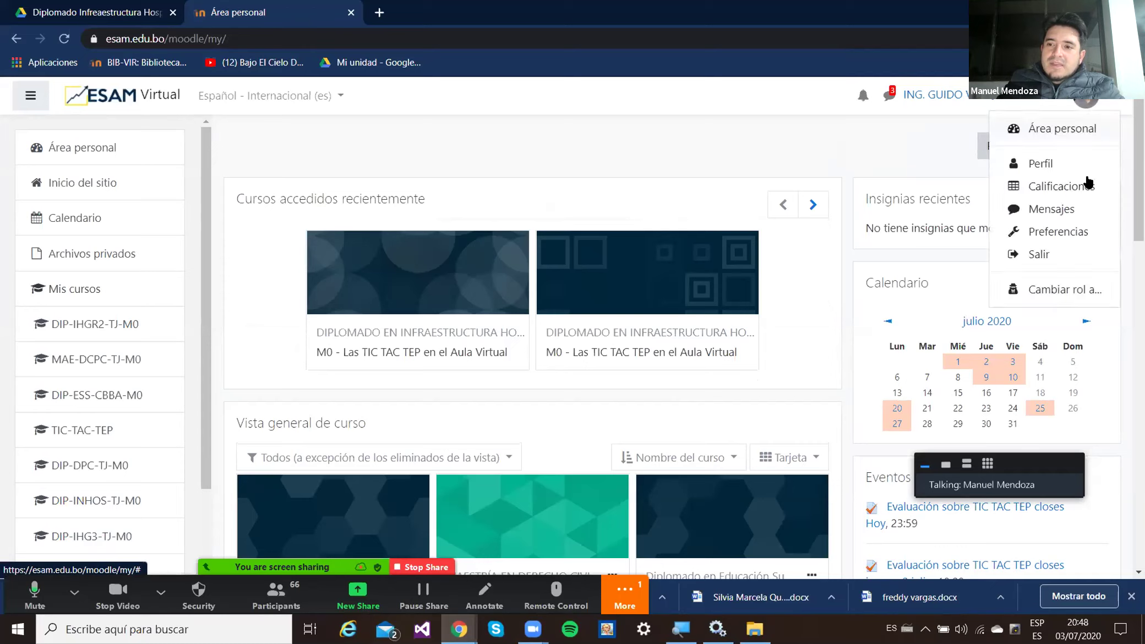
{"action": "left_click", "coordinate": [1046, 256]}
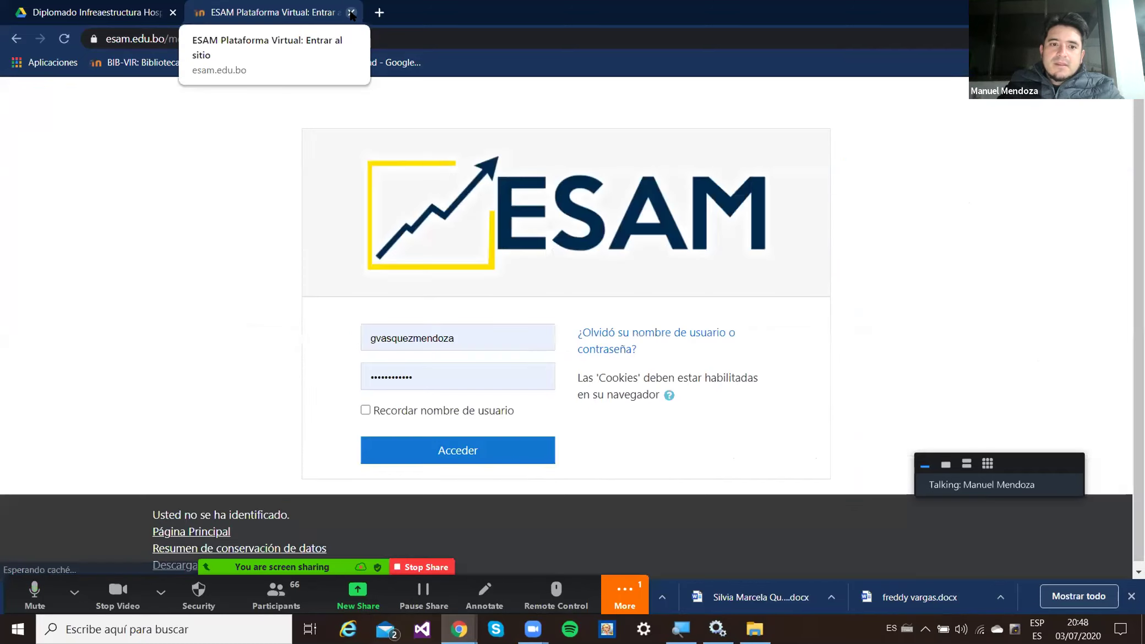
{"action": "left_click", "coordinate": [350, 12]}
Reopen Moodle from a new tab's shortcut and sign in with the autofilled credentials
{"action": "left_click", "coordinate": [201, 12]}
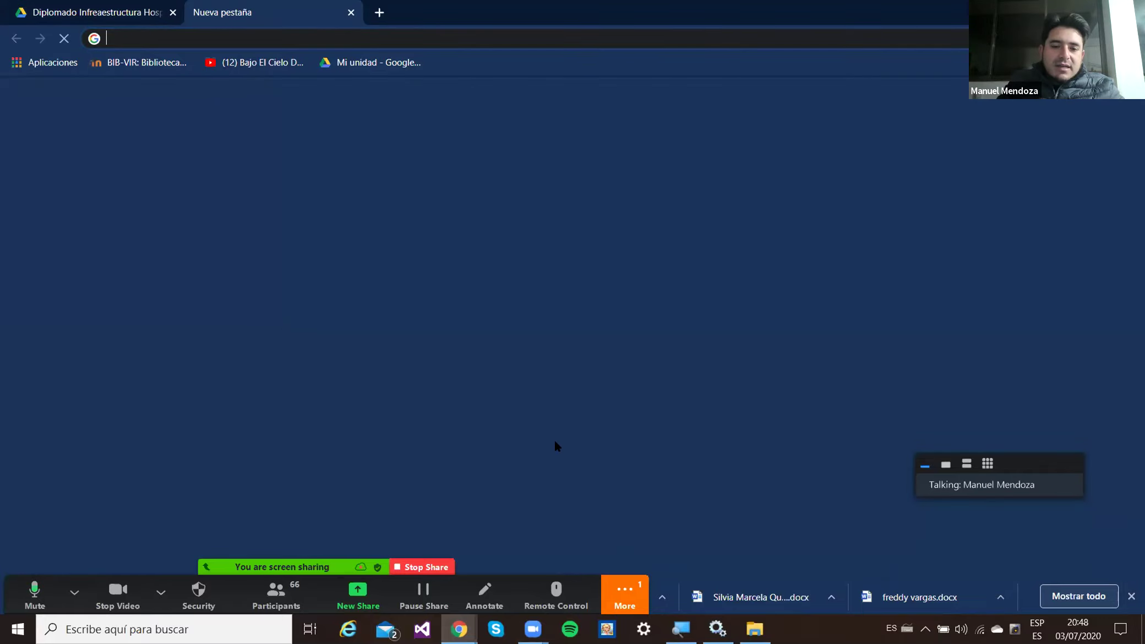
{"action": "left_click", "coordinate": [543, 489]}
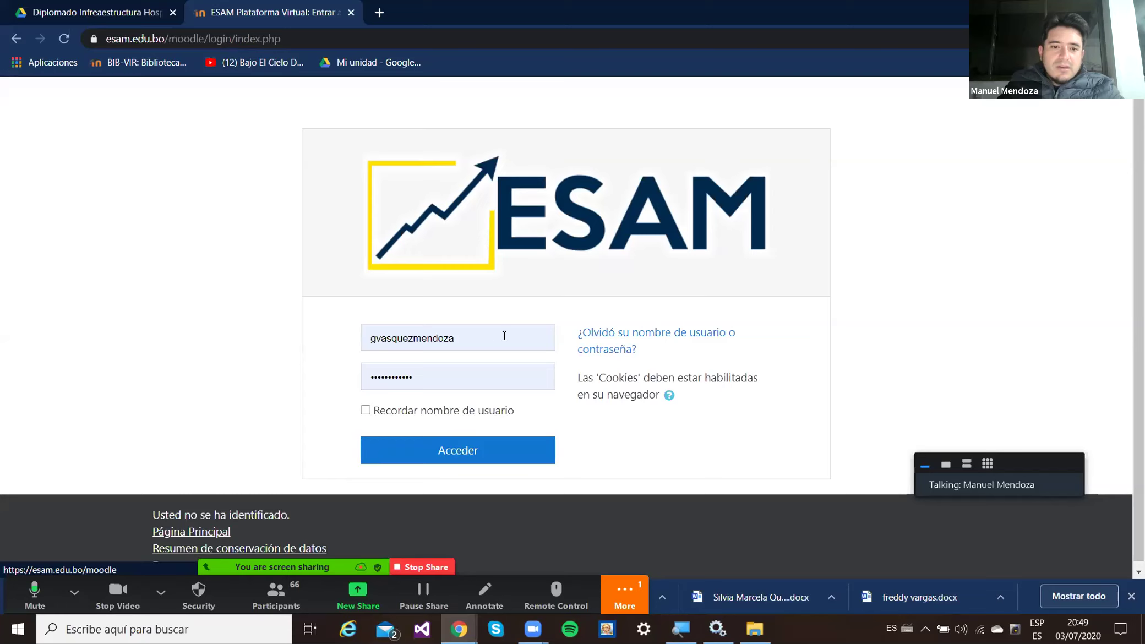
{"action": "left_click_drag", "start_coordinate": [450, 336], "coordinate": [365, 330]}
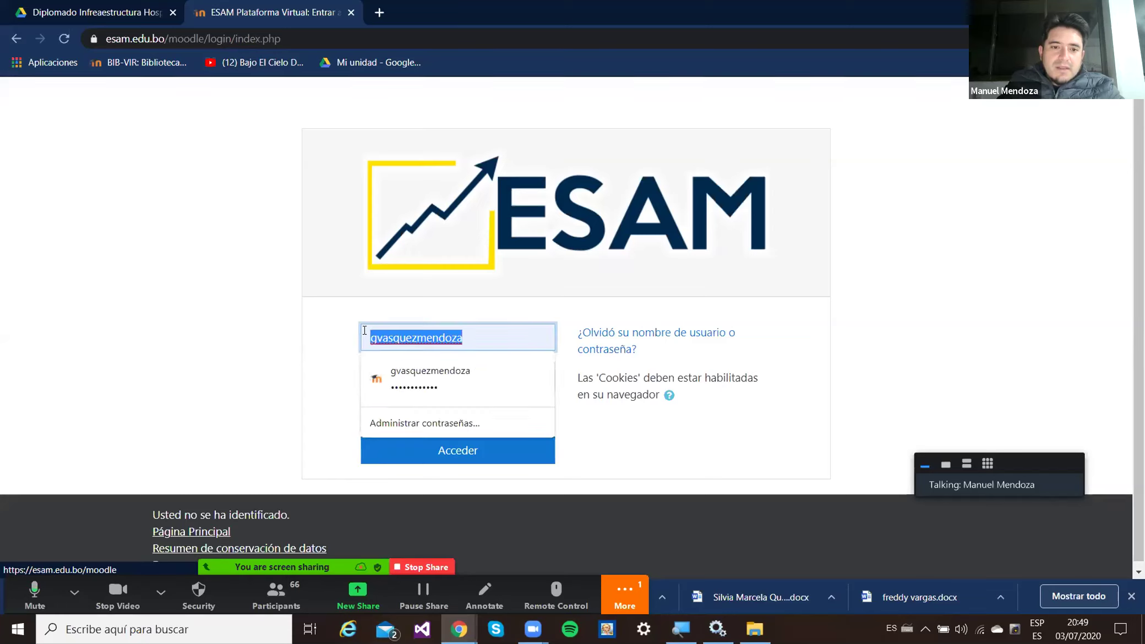
{"action": "left_click_drag", "start_coordinate": [435, 389], "coordinate": [299, 374]}
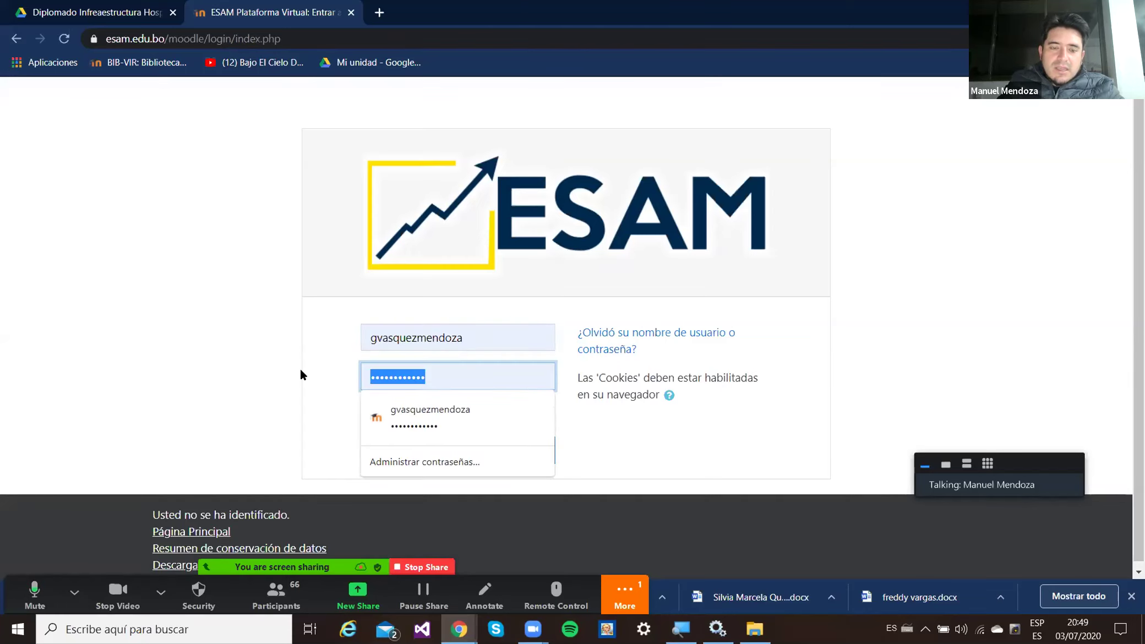
{"action": "left_click", "coordinate": [272, 362]}
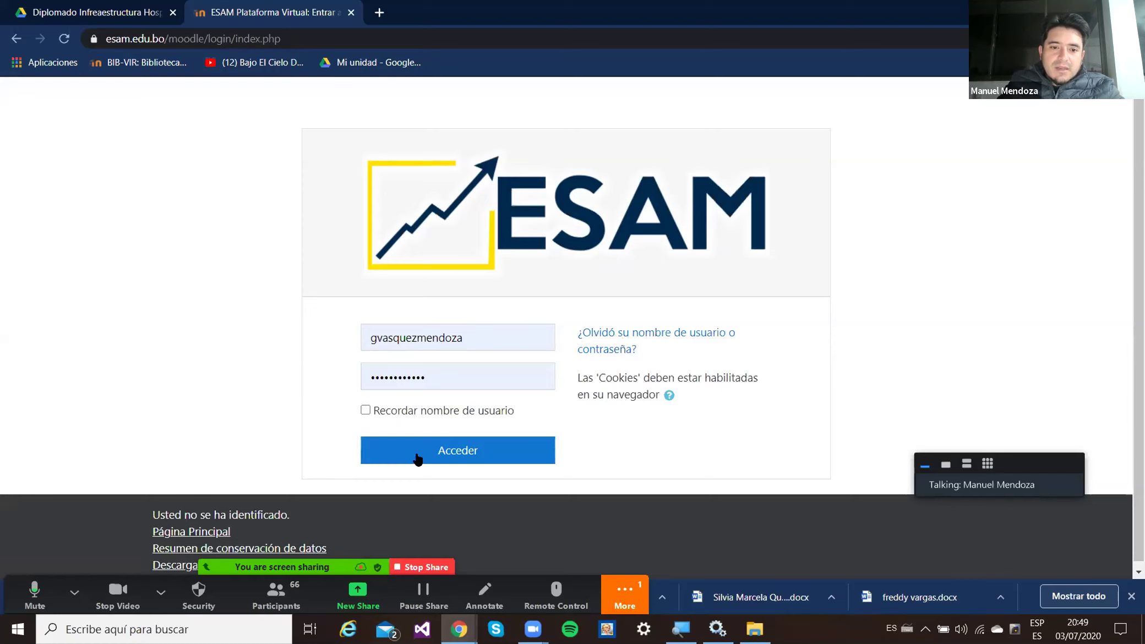
{"action": "left_click", "coordinate": [455, 455]}
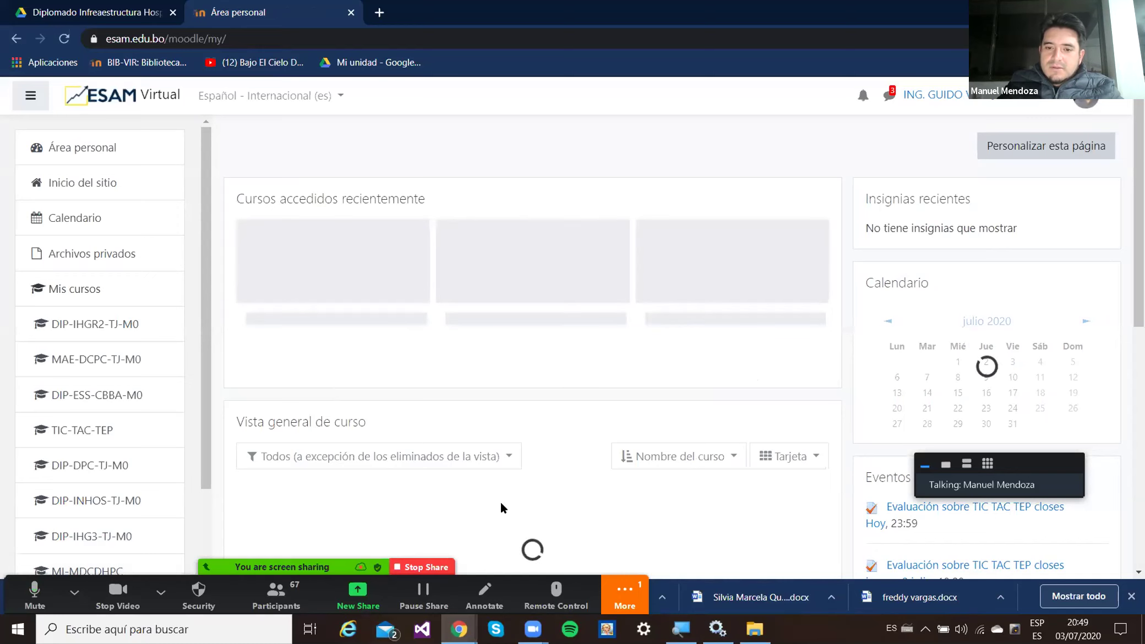
Bring up the meeting's group chat and minimize it again
{"action": "left_click", "coordinate": [654, 589]}
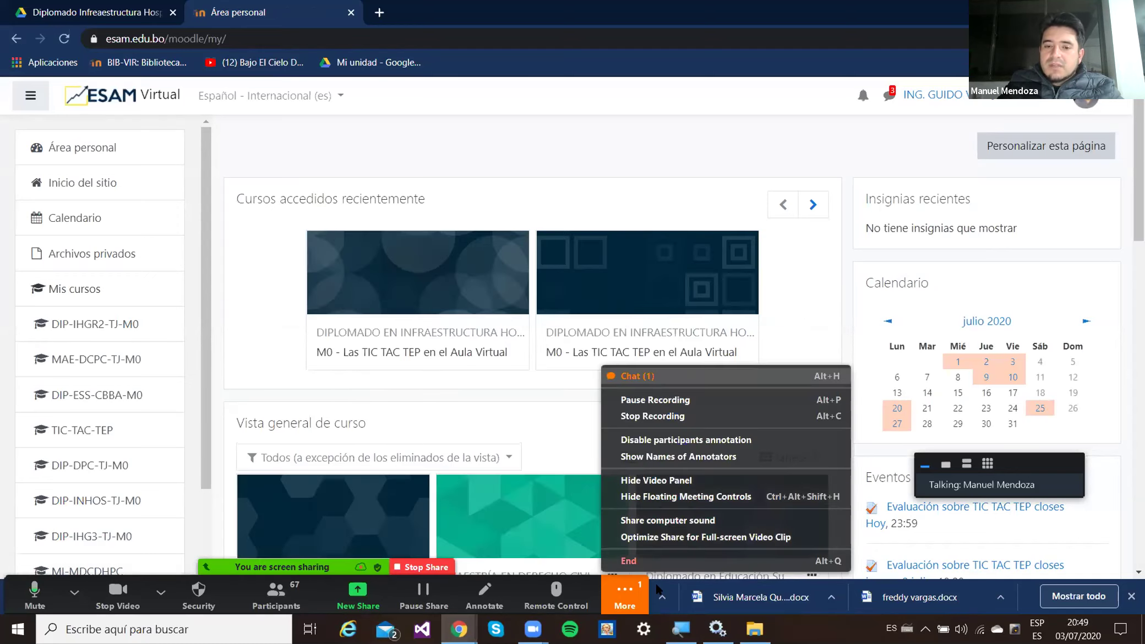
{"action": "key", "text": "alt+h"}
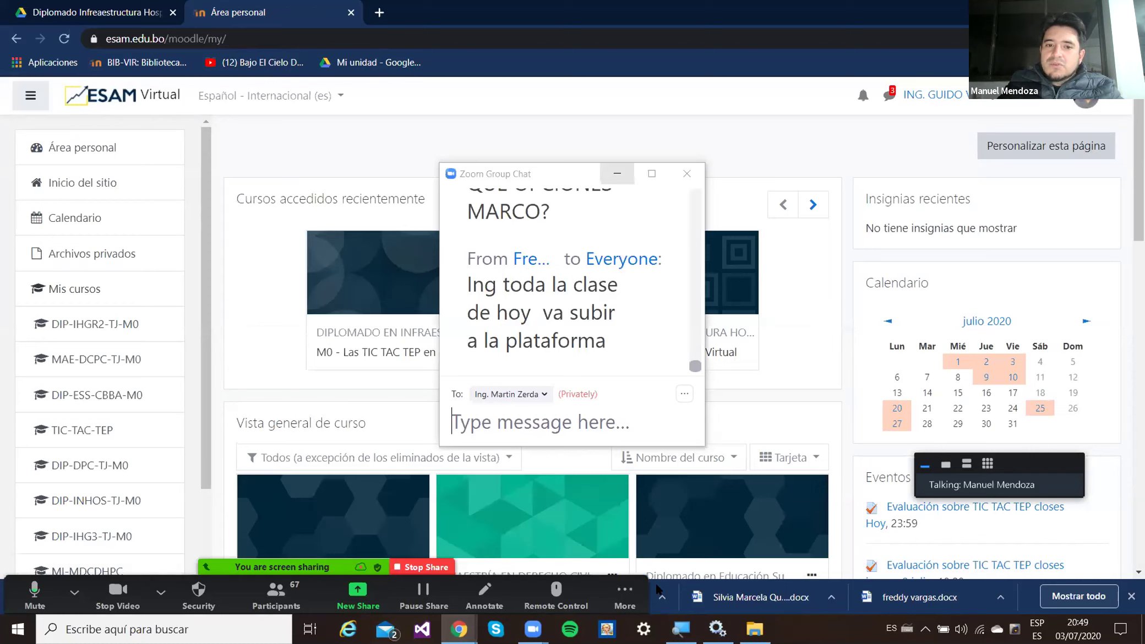
{"action": "left_click", "coordinate": [617, 174]}
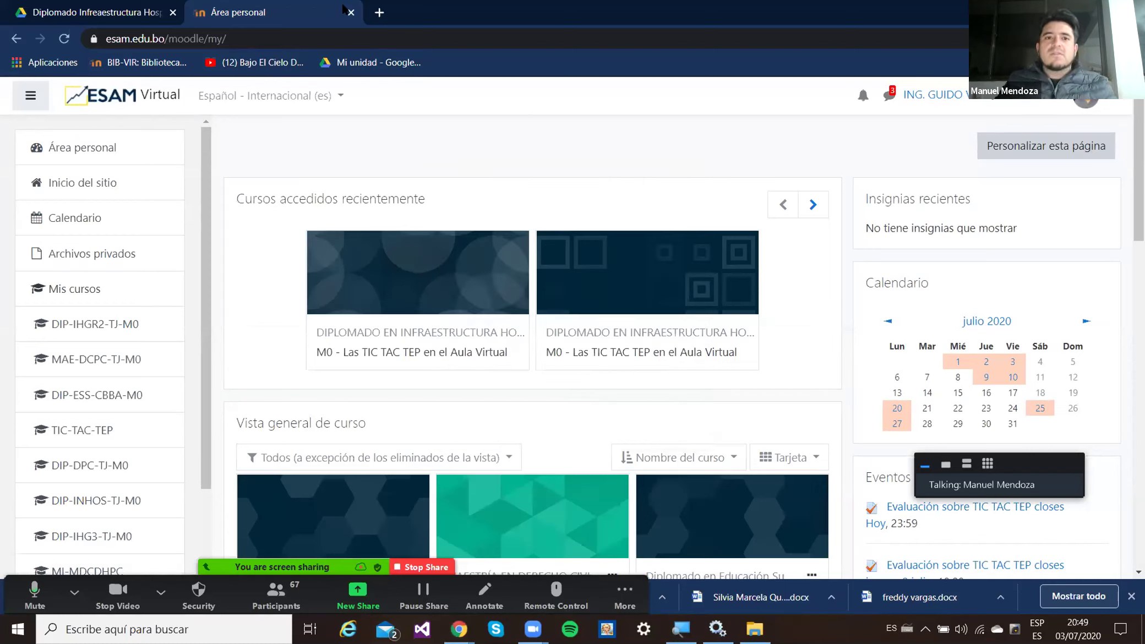
Open Facebook from a new tab's shortcuts and fill the login e-mail from the suggestion
{"action": "left_click", "coordinate": [380, 12]}
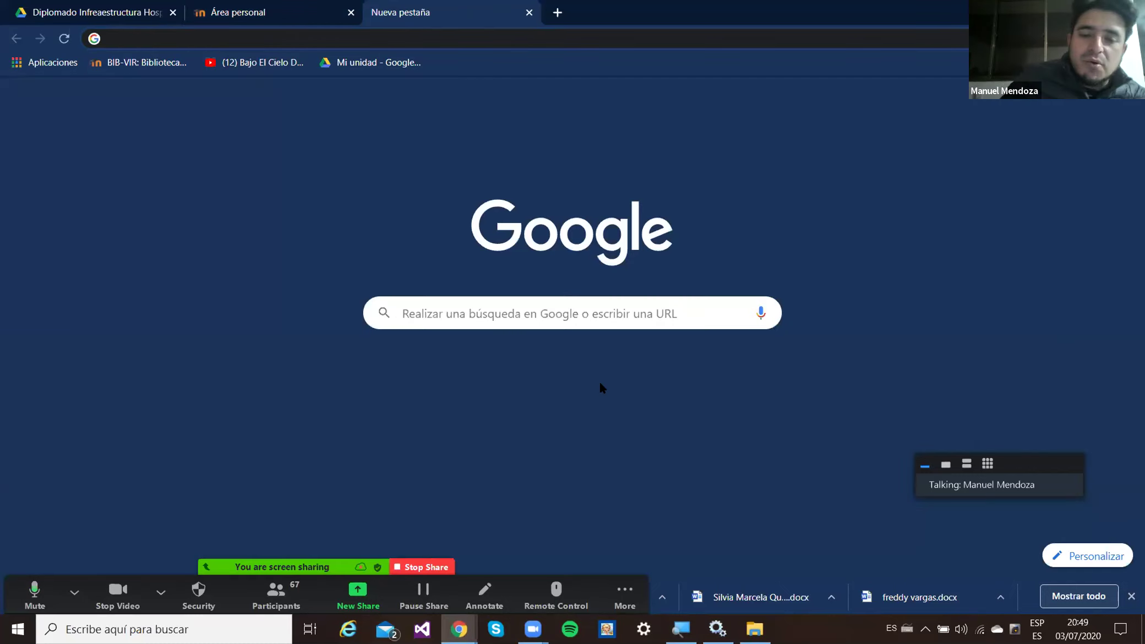
{"action": "left_click", "coordinate": [607, 484]}
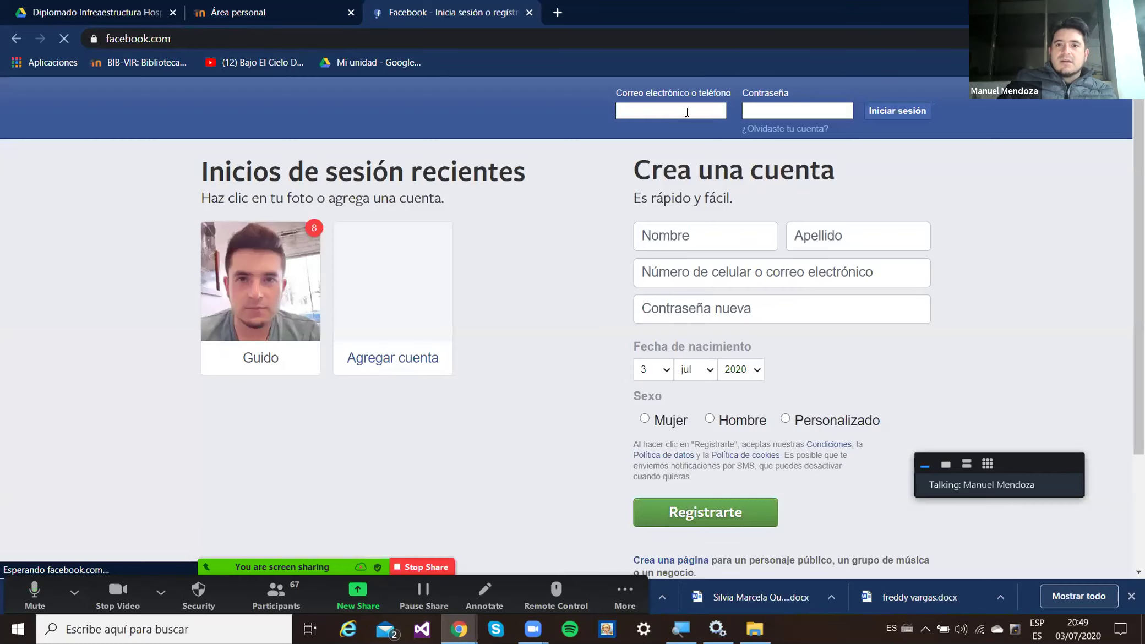
{"action": "left_click", "coordinate": [687, 112]}
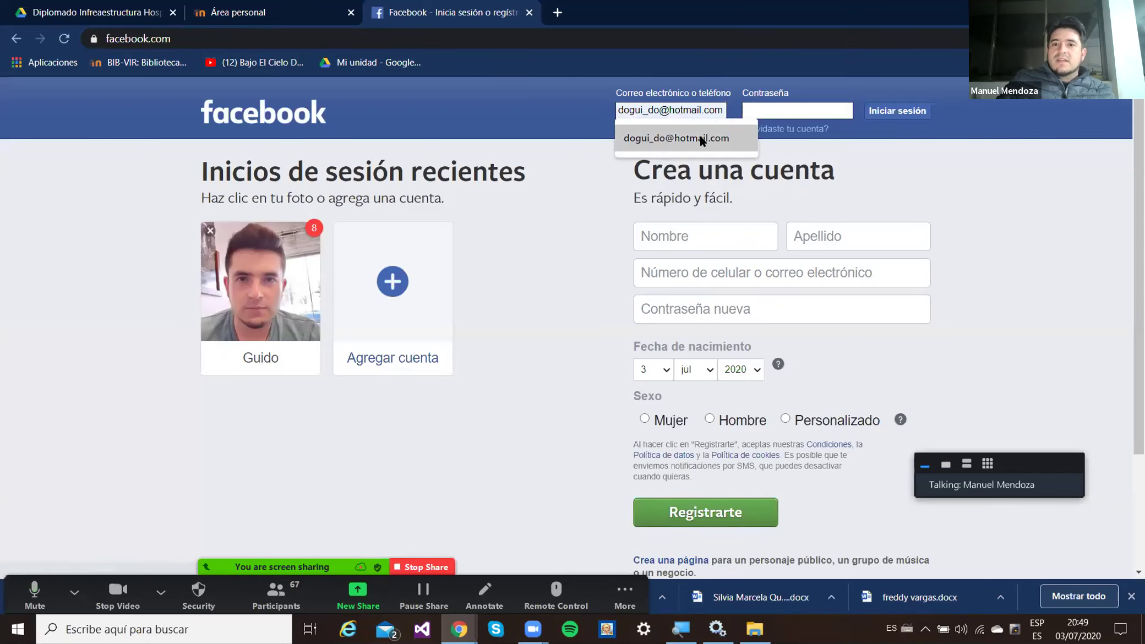
{"action": "left_click", "coordinate": [700, 136]}
Enter the account password, sign in to Facebook, and save the password in Chrome
{"action": "left_click", "coordinate": [776, 116]}
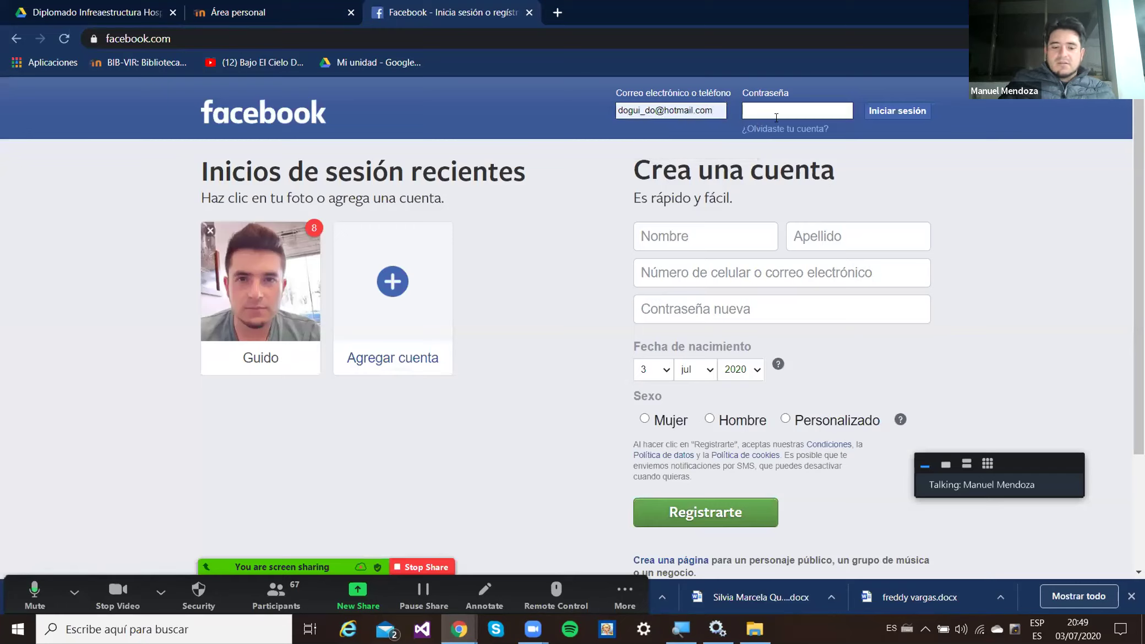
{"action": "type", "text": "••••••••"}
{"action": "key", "text": "Return"}
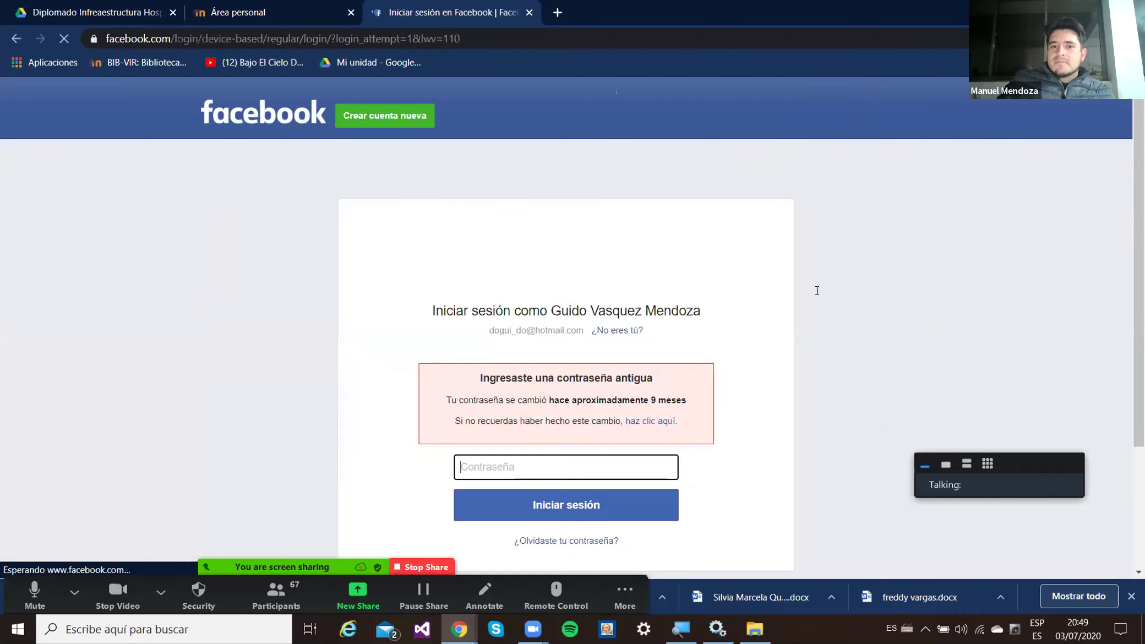
{"action": "type", "text": "•••••••"}
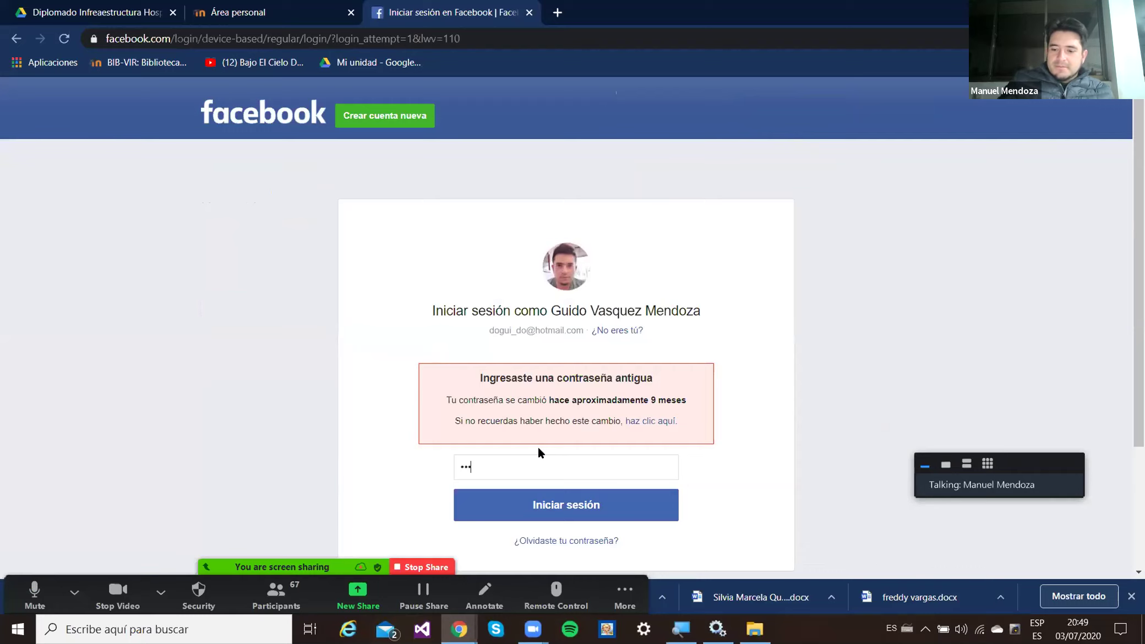
{"action": "type", "text": "••••"}
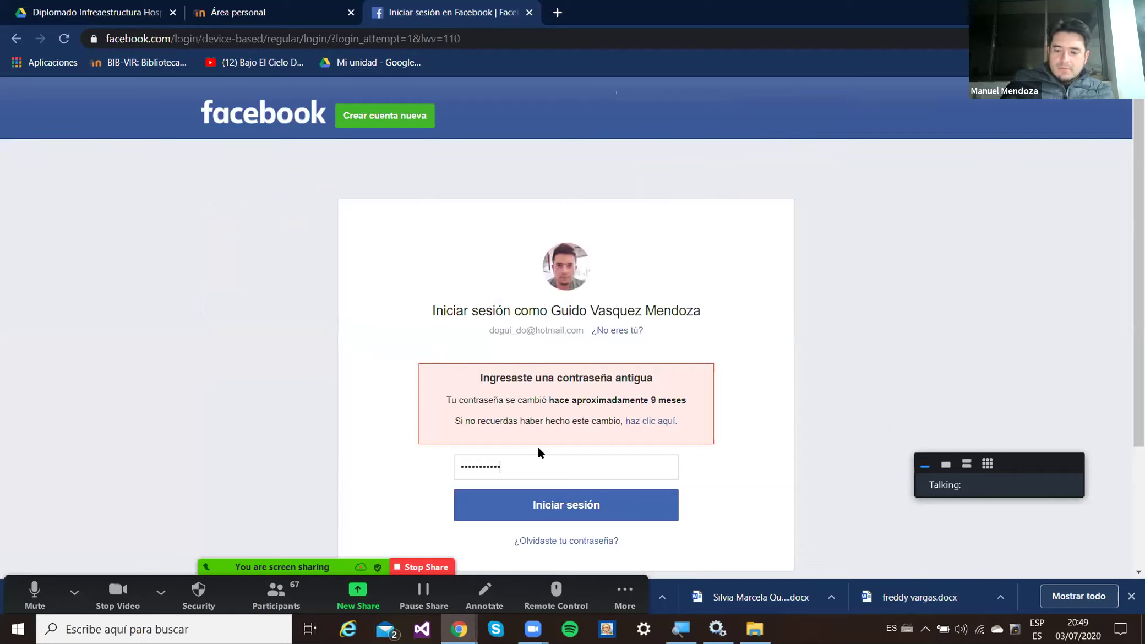
{"action": "key", "text": "Return"}
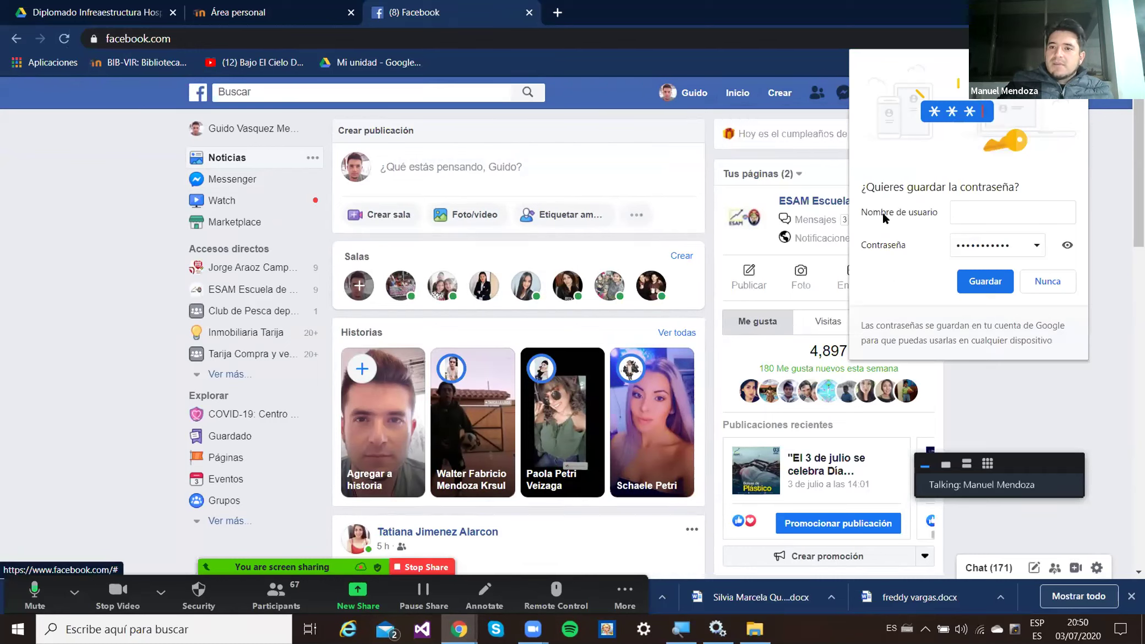
{"action": "left_click", "coordinate": [980, 282]}
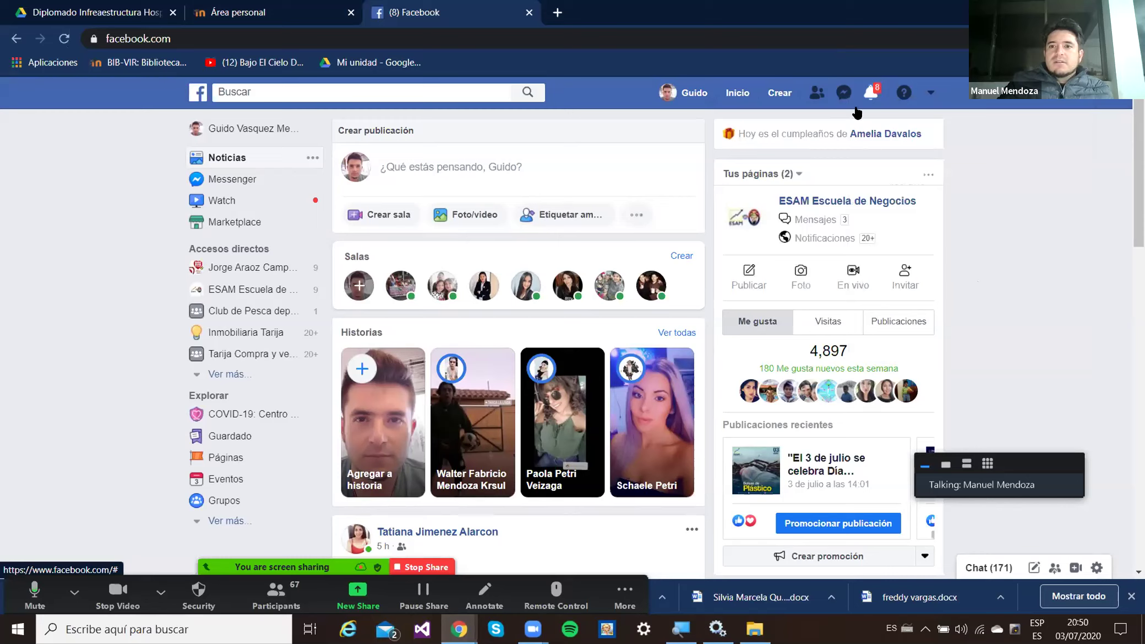
{"action": "left_click", "coordinate": [931, 95]}
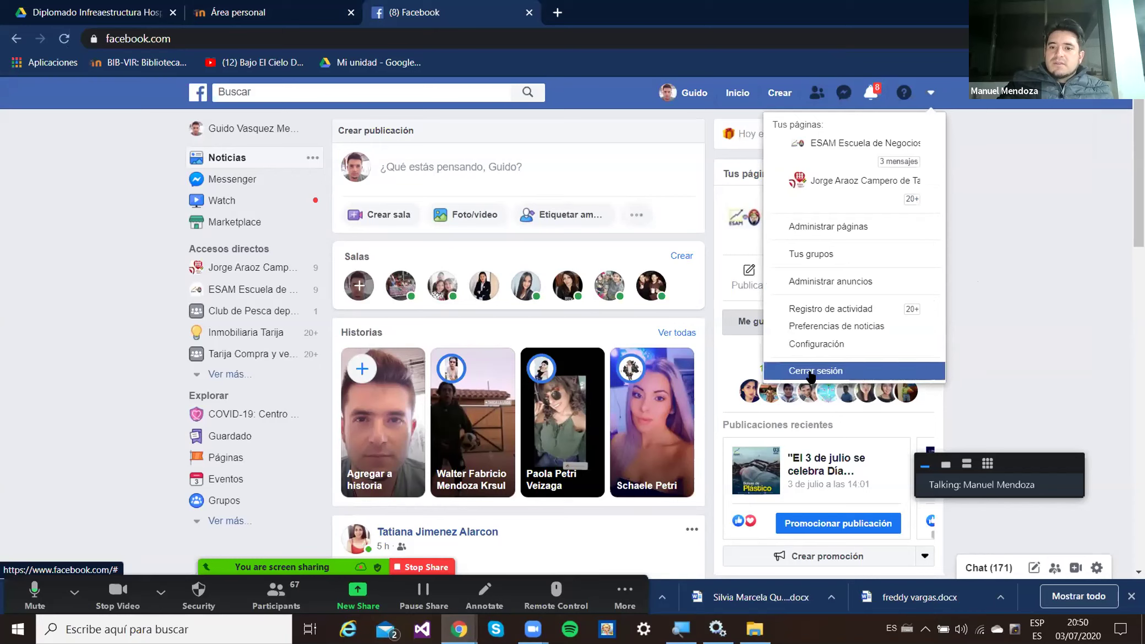
Log out of Facebook, close its tab, and reopen Facebook from a new tab's shortcut
{"action": "left_click", "coordinate": [810, 372]}
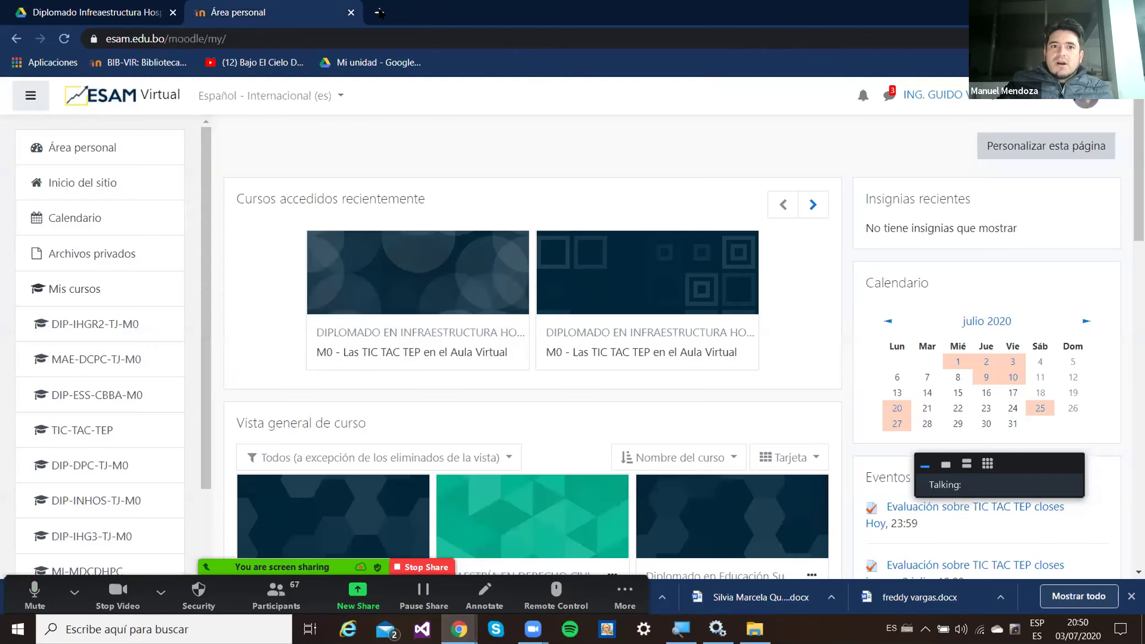
{"action": "left_click", "coordinate": [528, 13]}
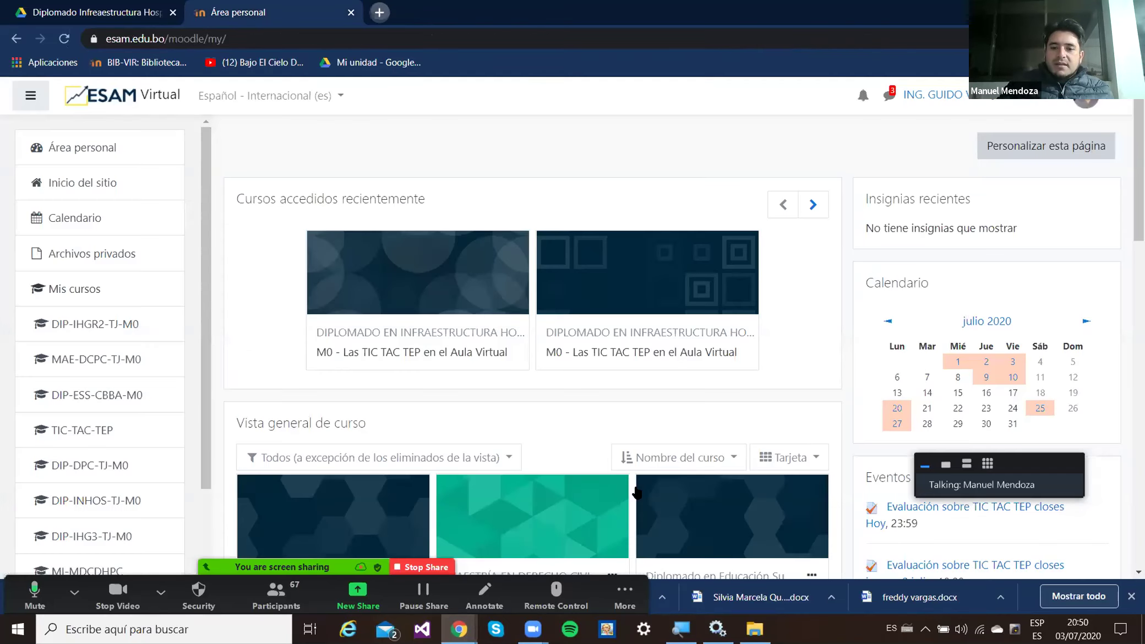
{"action": "left_click", "coordinate": [379, 13]}
{"action": "left_click", "coordinate": [623, 482]}
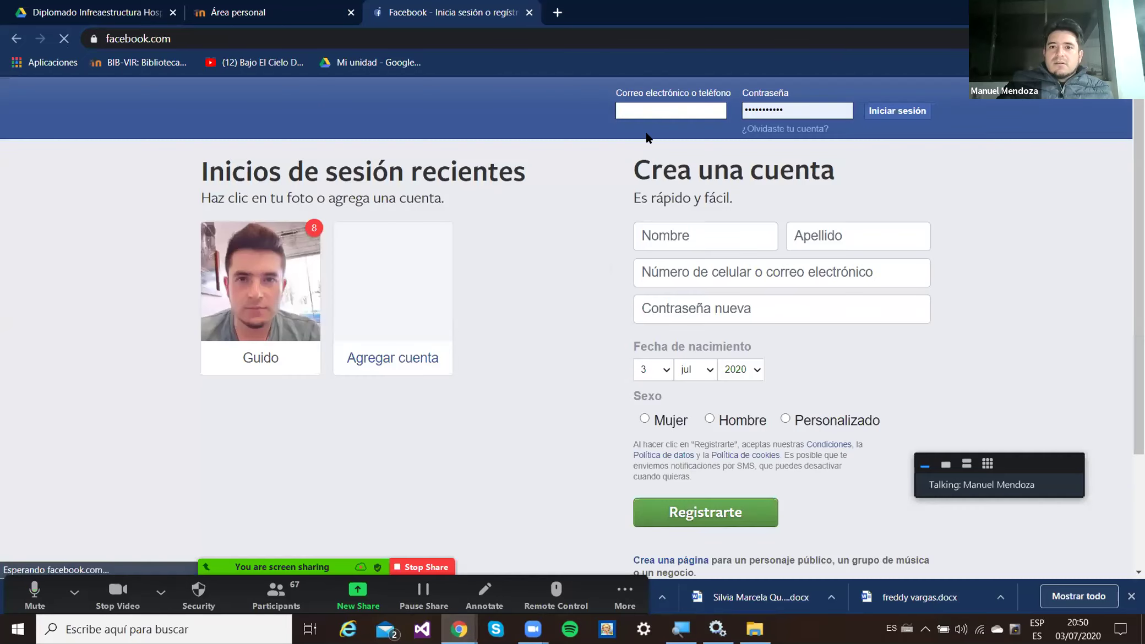
Sign back in using the suggested saved e-mail and the stored password
{"action": "left_click", "coordinate": [664, 108]}
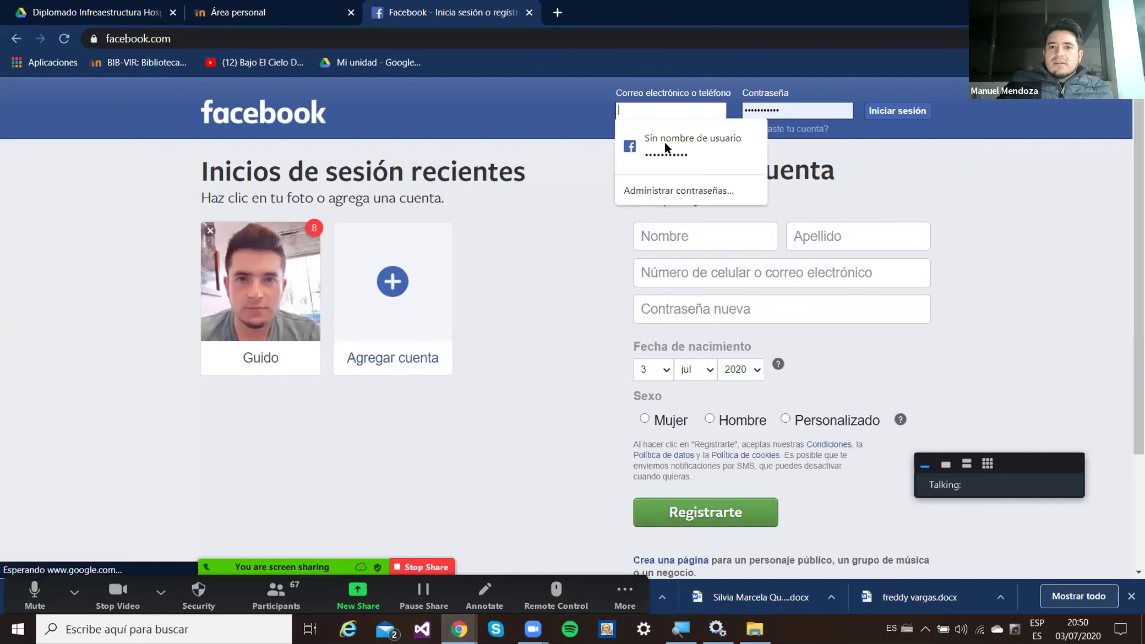
{"action": "left_click", "coordinate": [665, 145]}
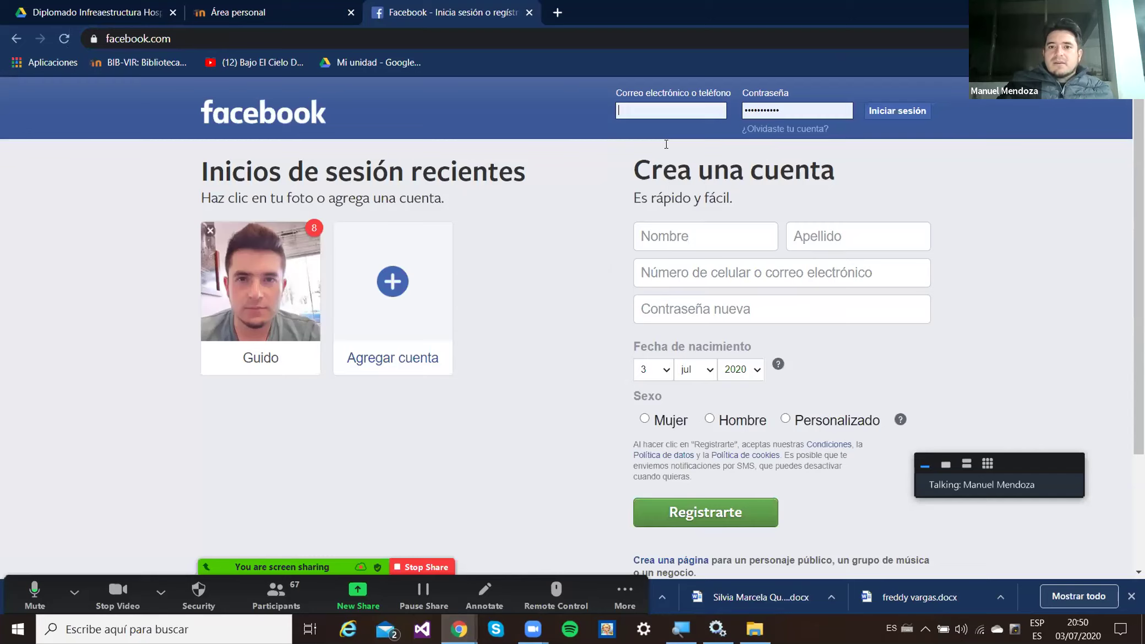
{"action": "type", "text": "do"}
{"action": "left_click", "coordinate": [650, 138]}
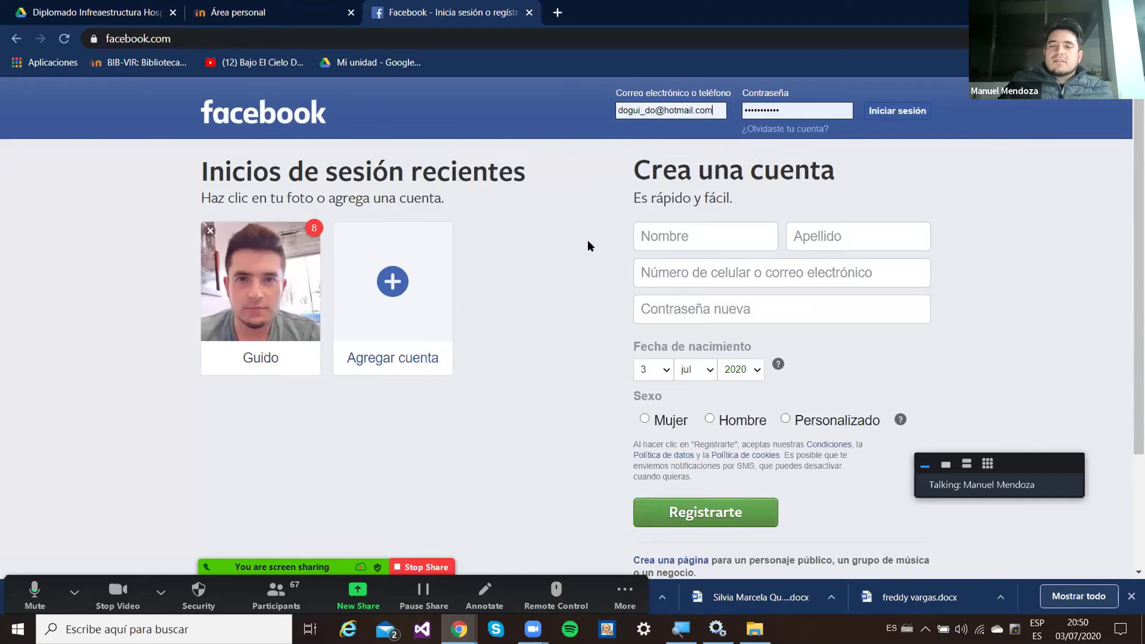
{"action": "key", "text": "Return"}
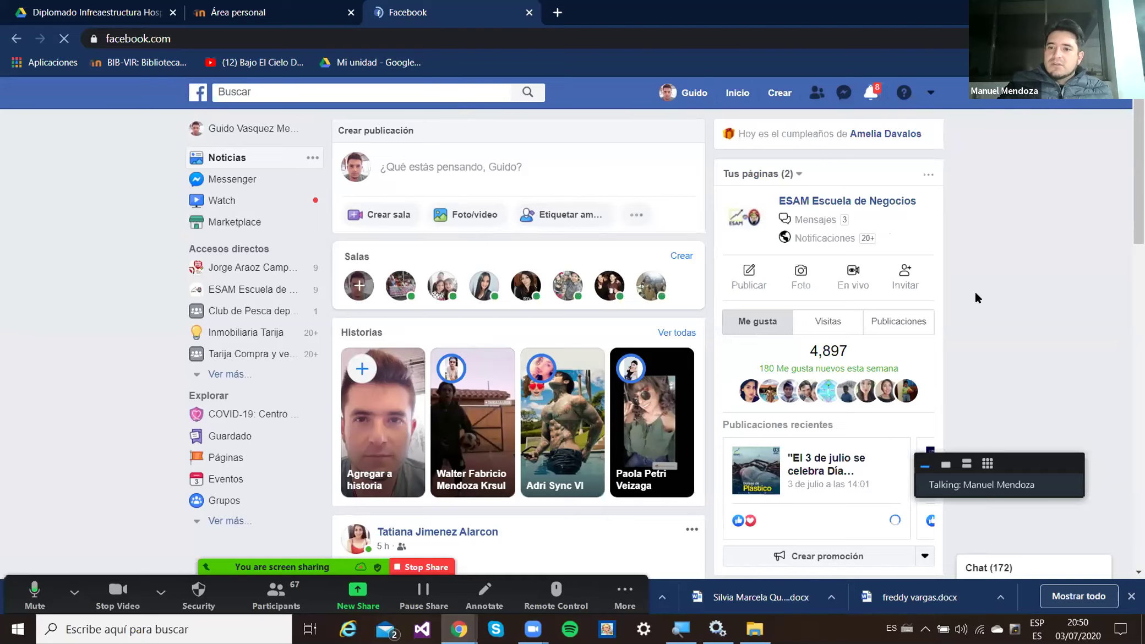
{"action": "key", "text": "alt+f"}
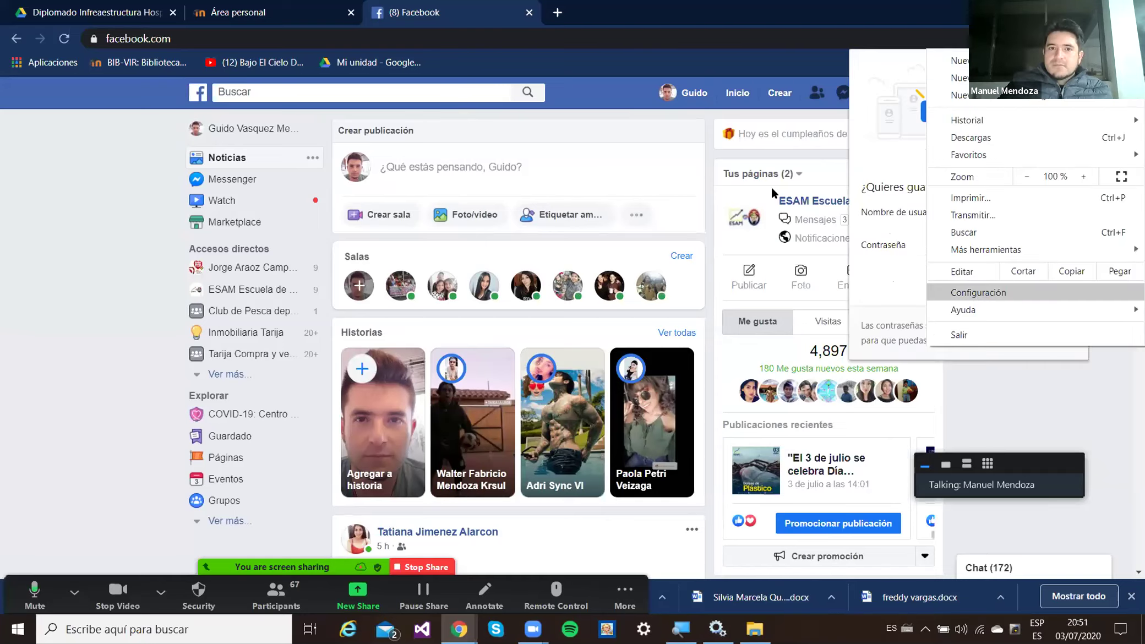
Open Chrome's Contraseñas settings page in a new tab
{"action": "key", "text": "Return"}
{"action": "key", "text": "ctrl+shift+Tab"}
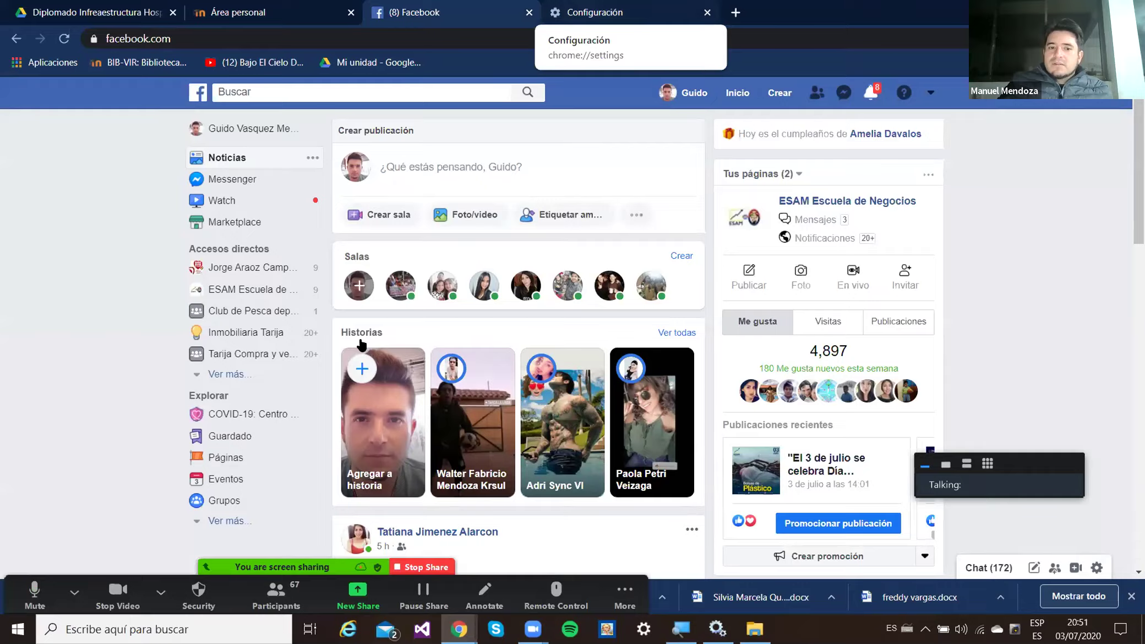
{"action": "key", "text": "ctrl+Tab"}
{"action": "scroll", "coordinate": [296, 360], "scroll_direction": "down", "scroll_amount": 1}
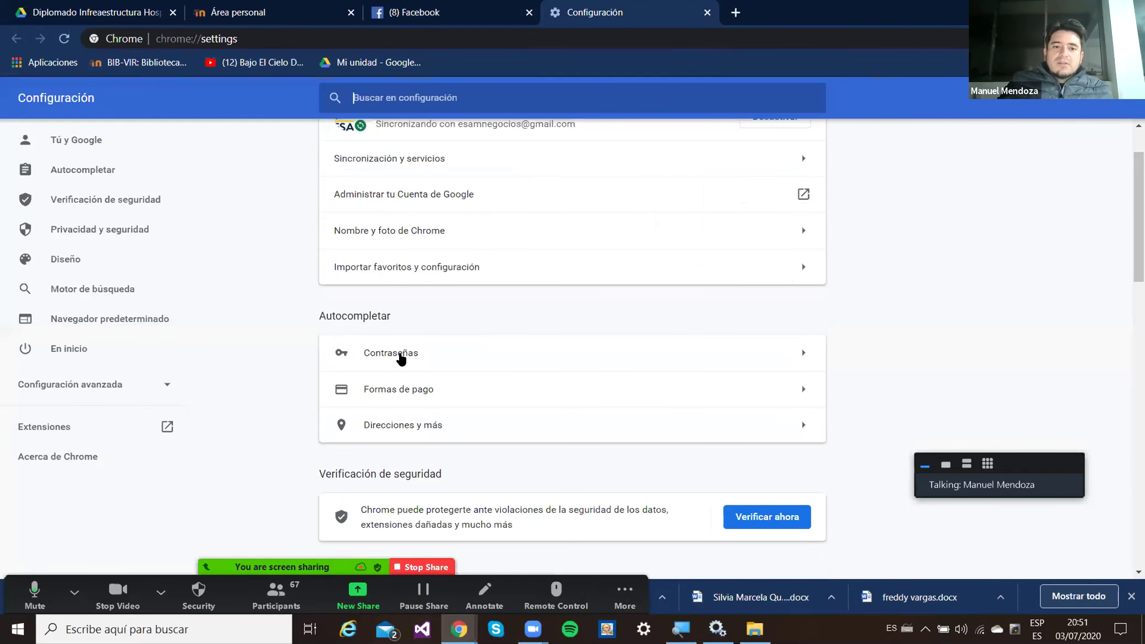
{"action": "left_click", "coordinate": [435, 351]}
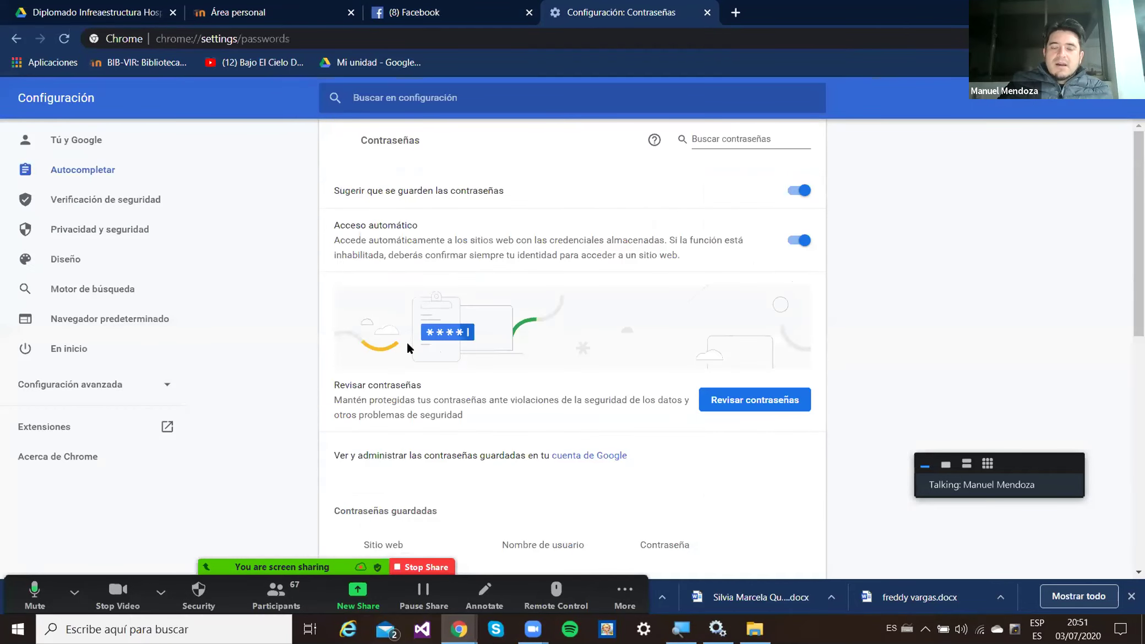
{"action": "scroll", "coordinate": [563, 298], "scroll_direction": "down", "scroll_amount": 5}
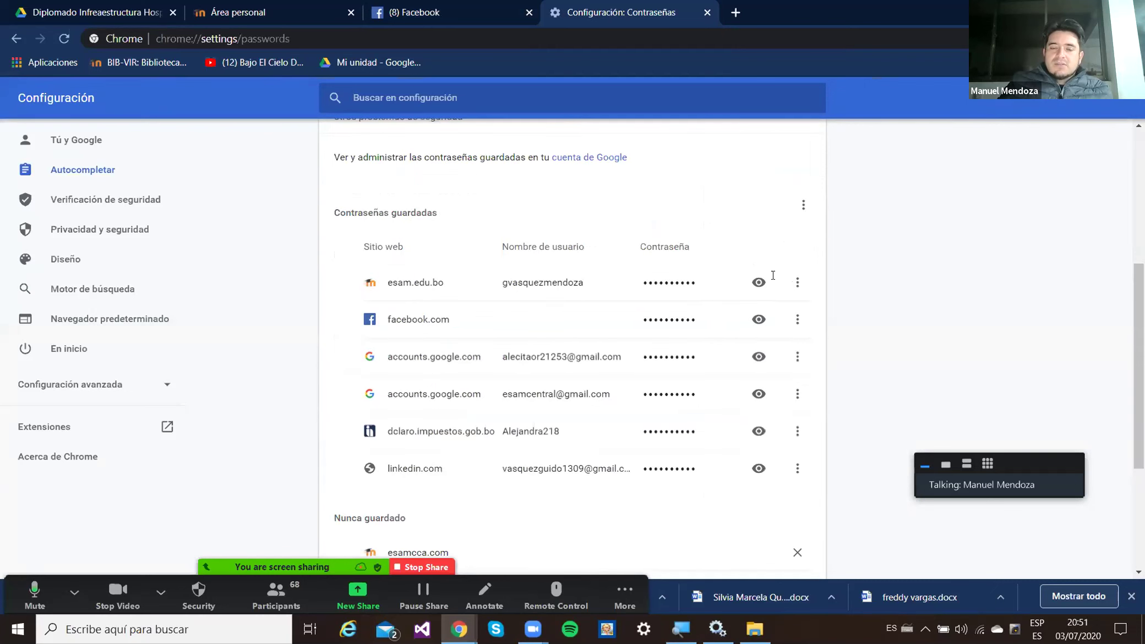
{"action": "left_click", "coordinate": [584, 285]}
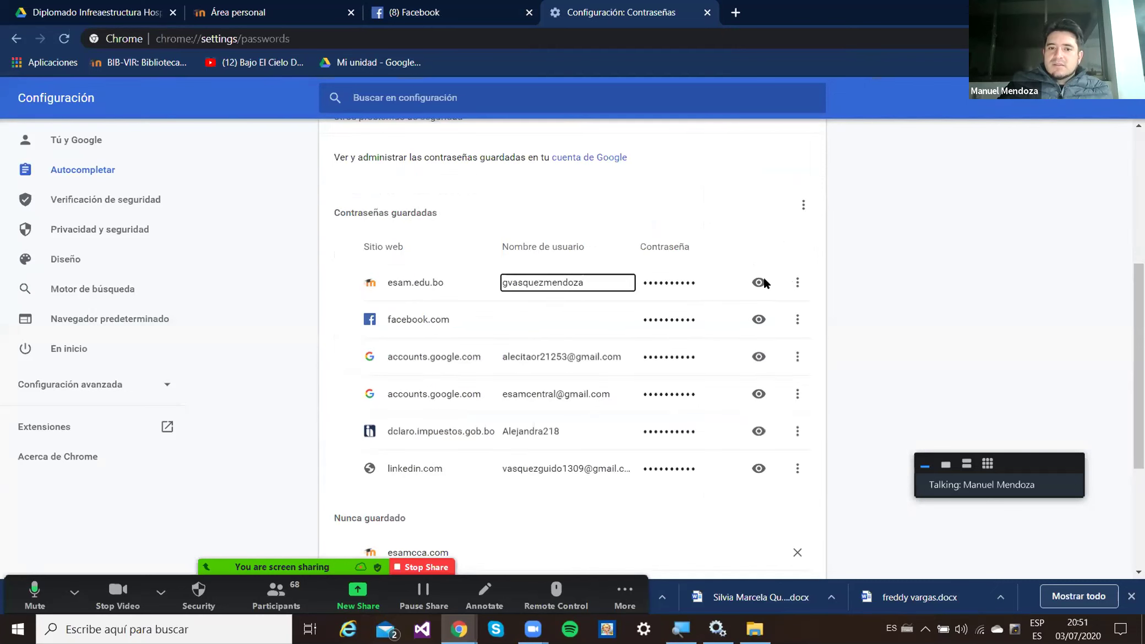
Remove esamcca.com, gator3141.hostgator.com:2083, prezi.com, zoom.us, us02web.zoom.us and us04web.zoom.us from Nunca guardado
{"action": "scroll", "coordinate": [664, 321], "scroll_direction": "down", "scroll_amount": 3}
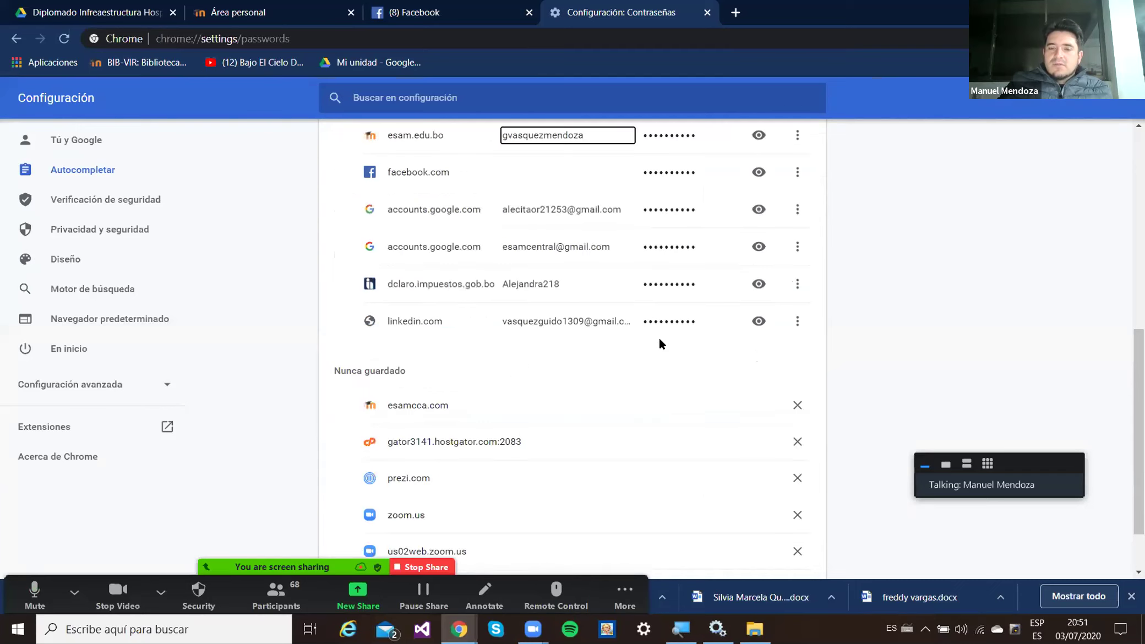
{"action": "scroll", "coordinate": [644, 339], "scroll_direction": "down", "scroll_amount": 2}
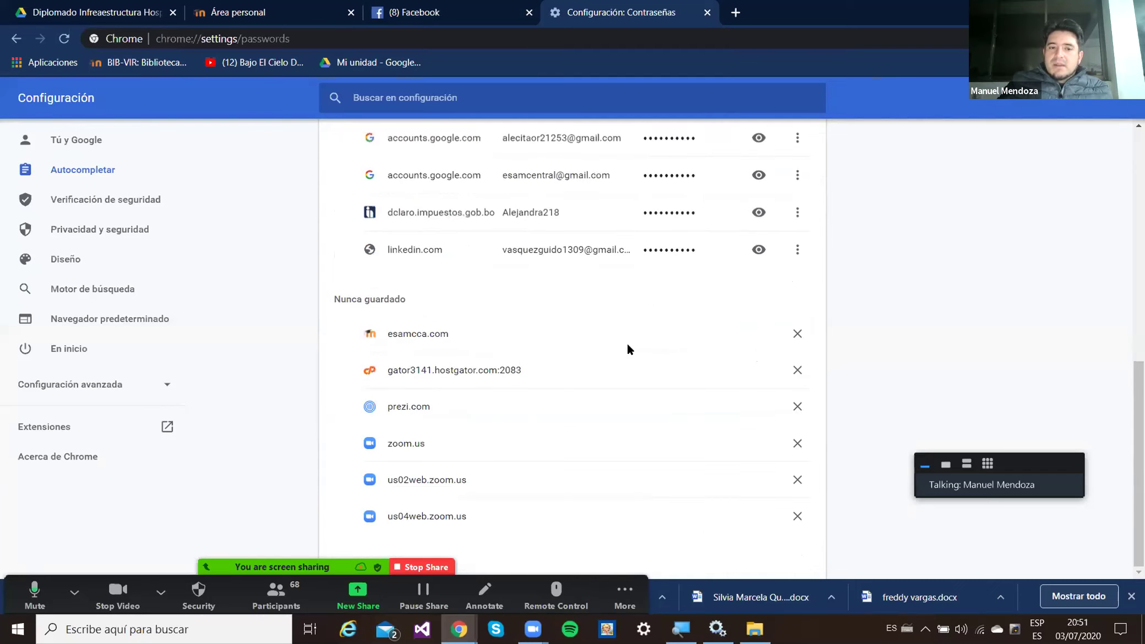
{"action": "left_click", "coordinate": [797, 334]}
{"action": "left_click", "coordinate": [798, 371]}
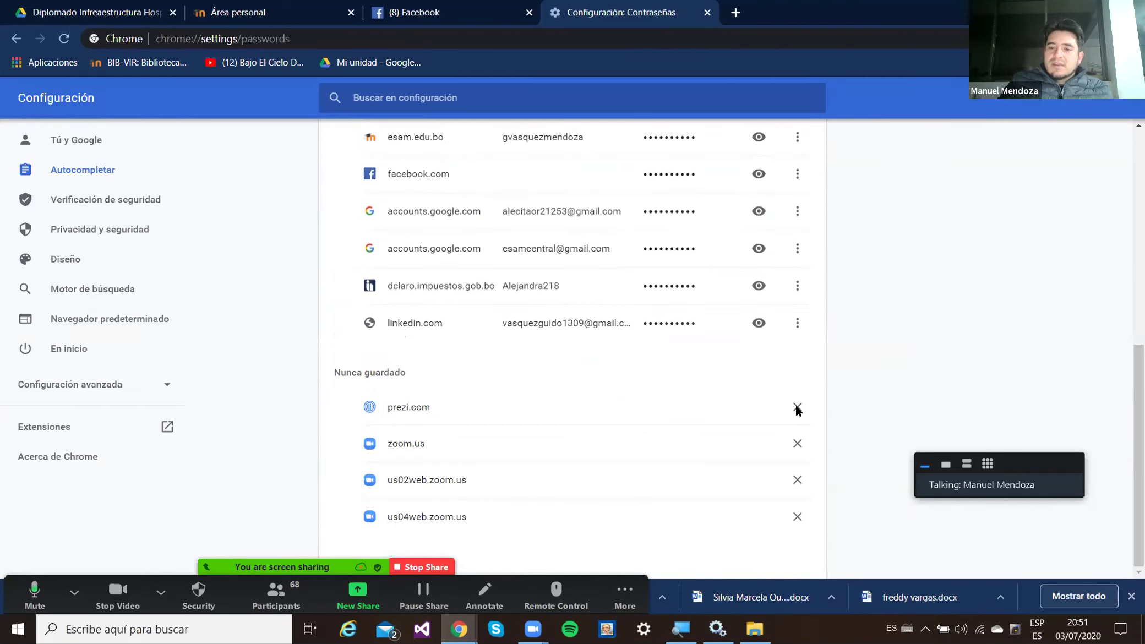
{"action": "left_click", "coordinate": [797, 407]}
{"action": "left_click", "coordinate": [797, 444]}
{"action": "left_click", "coordinate": [797, 480]}
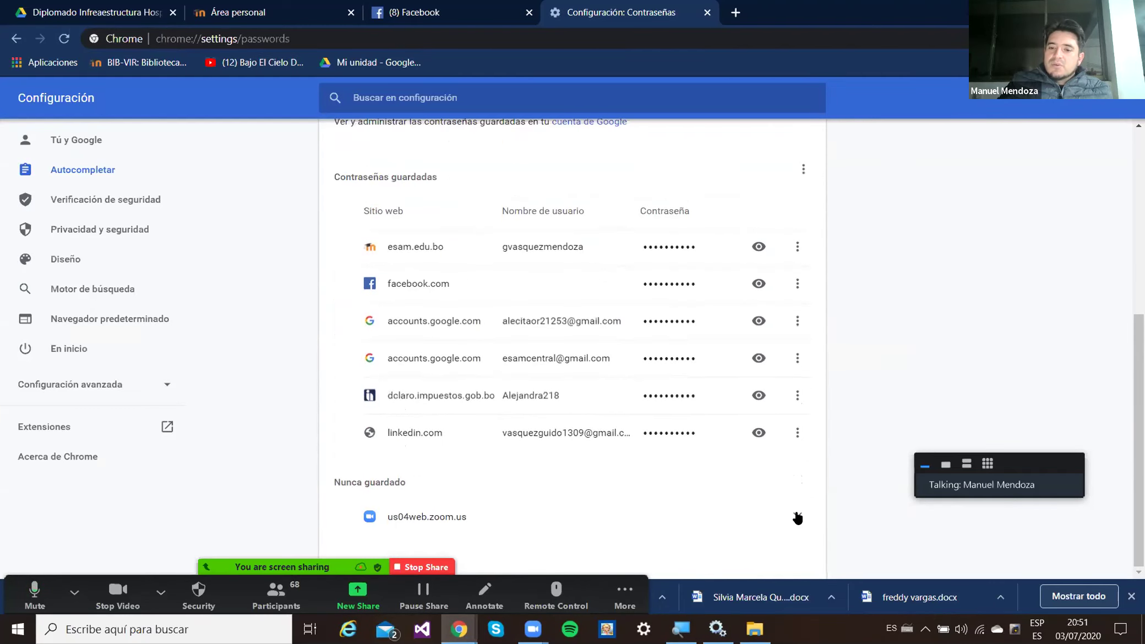
{"action": "left_click", "coordinate": [797, 518]}
Try revealing the esam.edu.bo password, cancel the PIN prompt, and close the settings tab
{"action": "scroll", "coordinate": [560, 416], "scroll_direction": "up", "scroll_amount": 2}
{"action": "scroll", "coordinate": [559, 416], "scroll_direction": "down", "scroll_amount": 2}
{"action": "scroll", "coordinate": [560, 421], "scroll_direction": "up", "scroll_amount": 1}
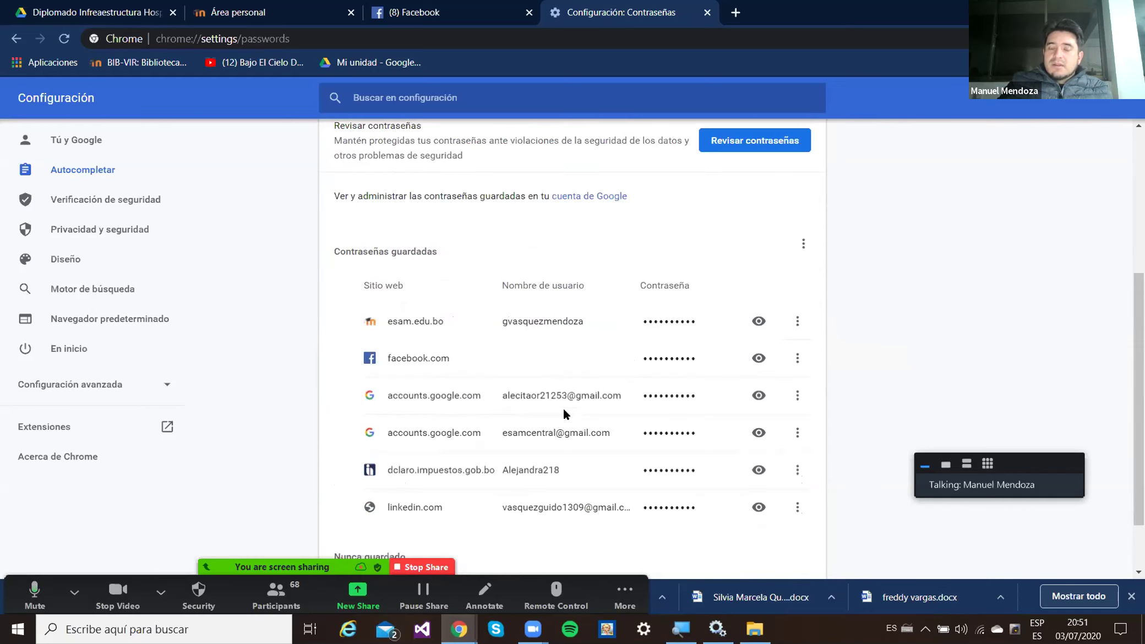
{"action": "left_click", "coordinate": [764, 323]}
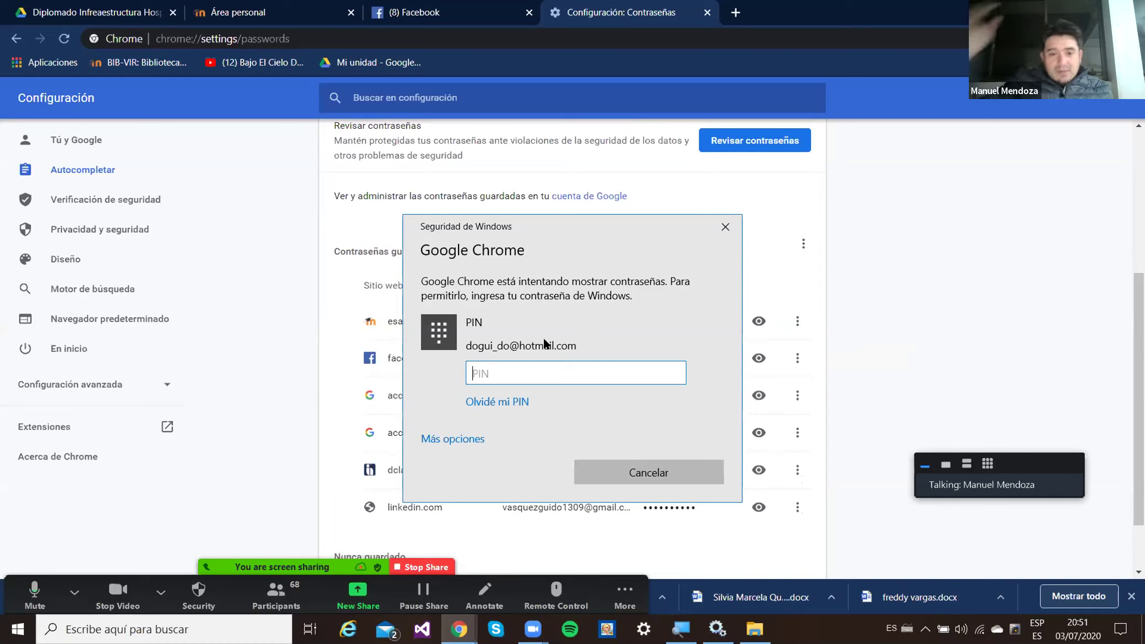
{"action": "left_click", "coordinate": [661, 469]}
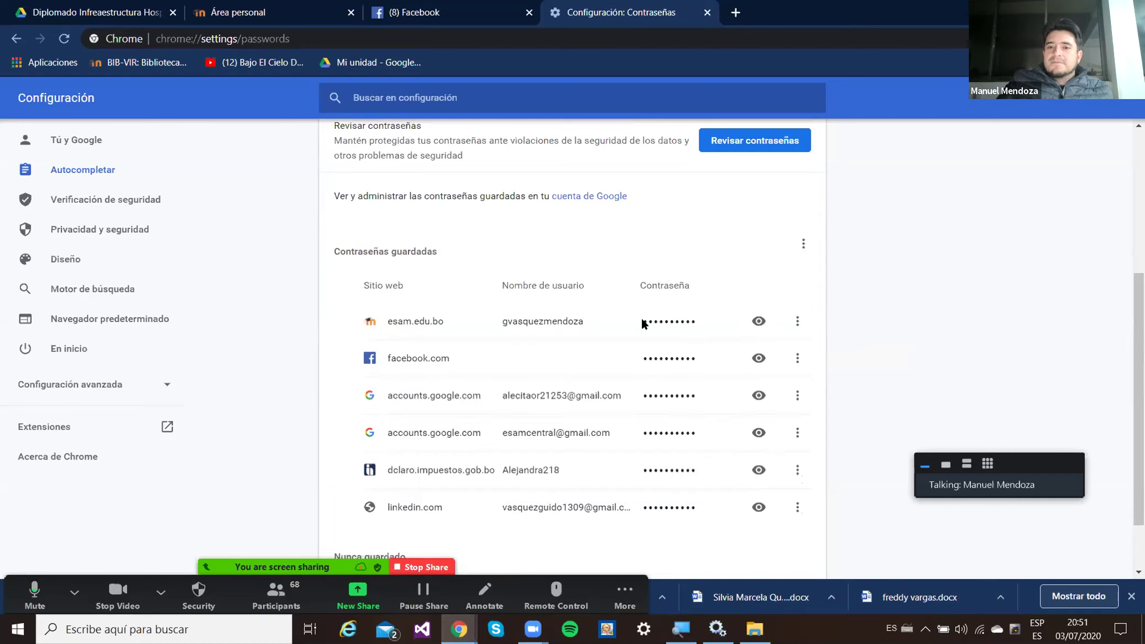
{"action": "scroll", "coordinate": [629, 330], "scroll_direction": "up", "scroll_amount": 5}
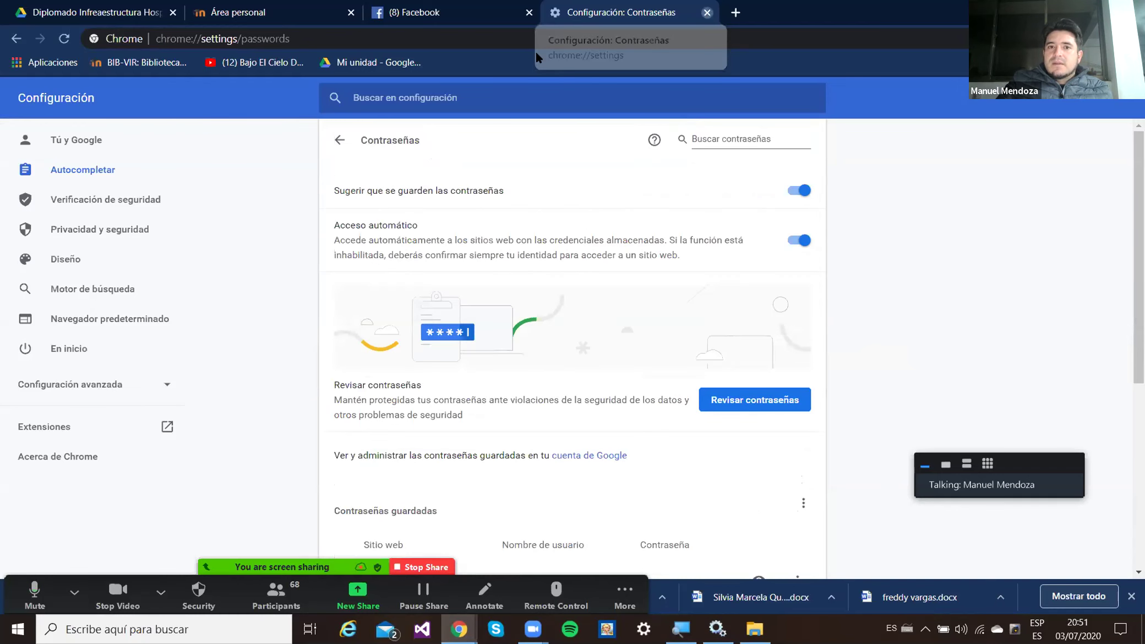
{"action": "left_click", "coordinate": [707, 12]}
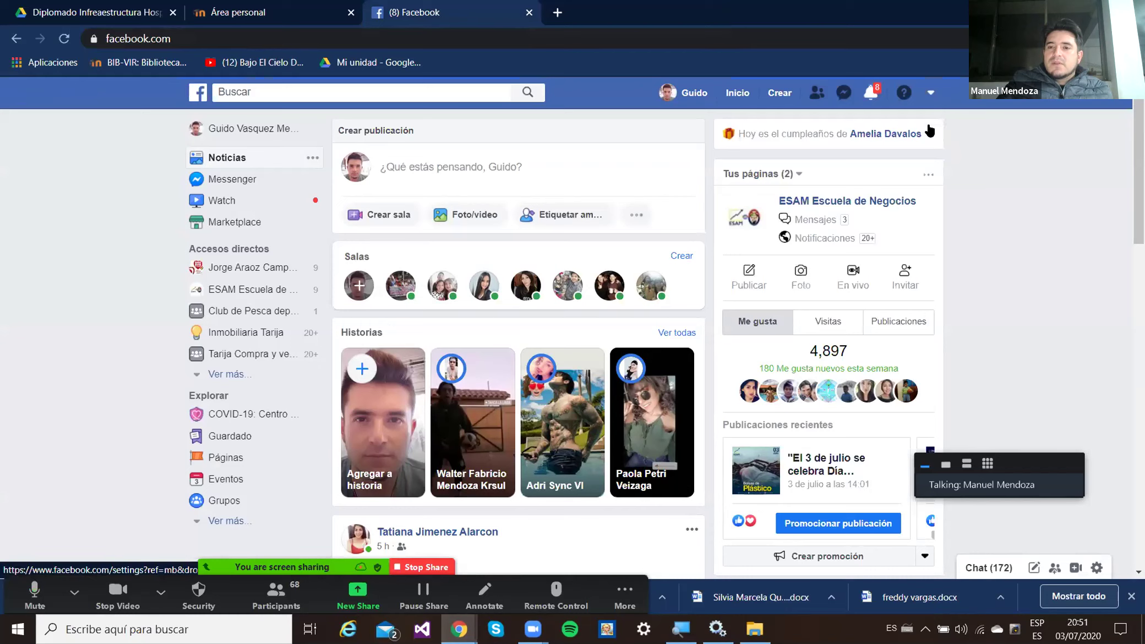
Log out of Facebook and close its tab
{"action": "left_click", "coordinate": [931, 93]}
{"action": "left_click", "coordinate": [810, 371]}
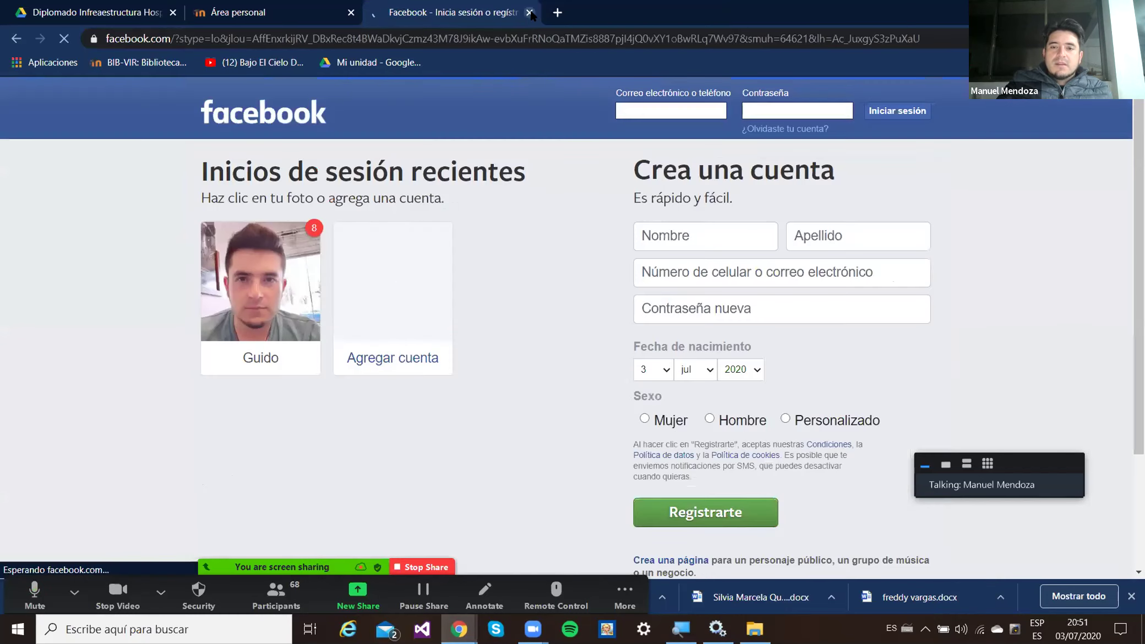
{"action": "left_click", "coordinate": [530, 12]}
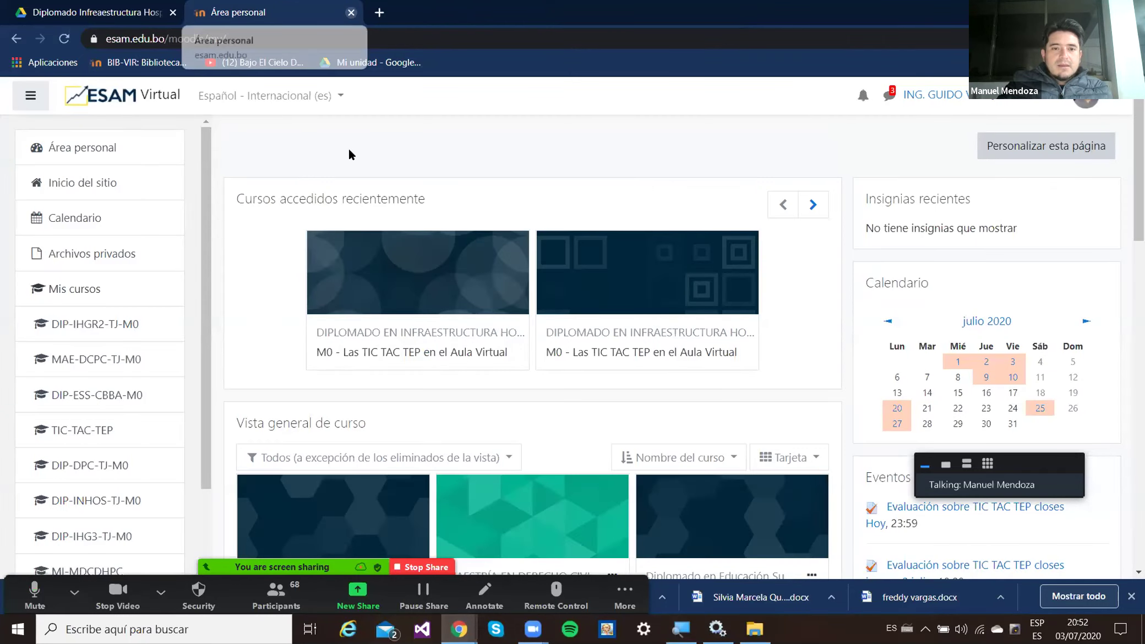
Open the M0 course and highlight the Crear Accesos Directos and Activar Guardar Contraseñas topics
{"action": "scroll", "coordinate": [434, 333], "scroll_direction": "down", "scroll_amount": 2}
{"action": "scroll", "coordinate": [439, 353], "scroll_direction": "down", "scroll_amount": 3}
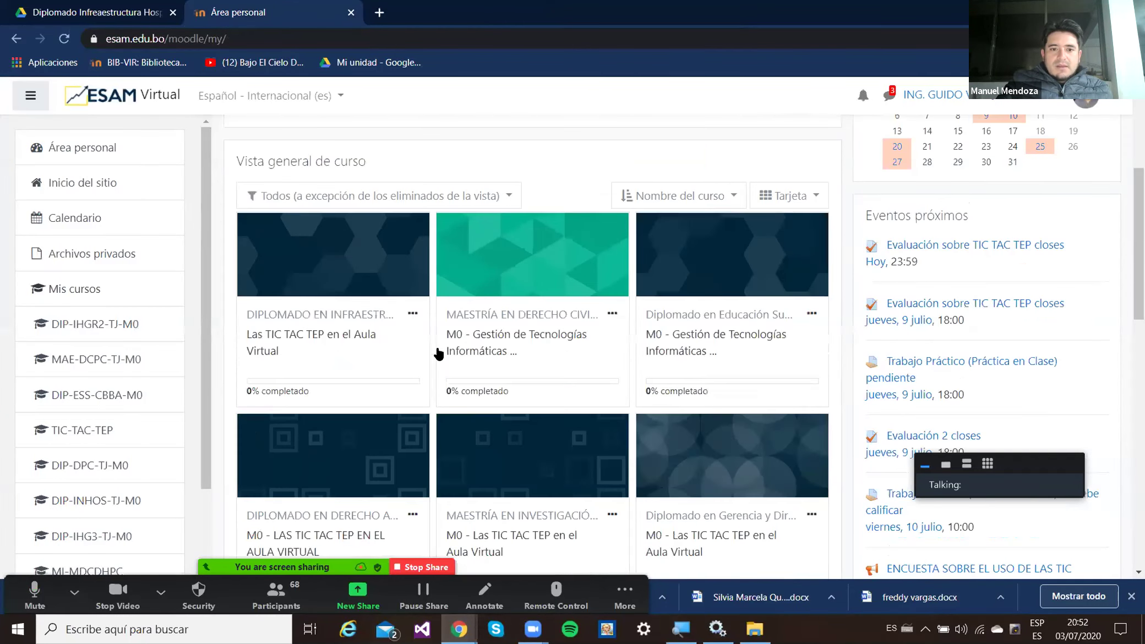
{"action": "scroll", "coordinate": [440, 352], "scroll_direction": "up", "scroll_amount": 5}
{"action": "left_click", "coordinate": [587, 299]}
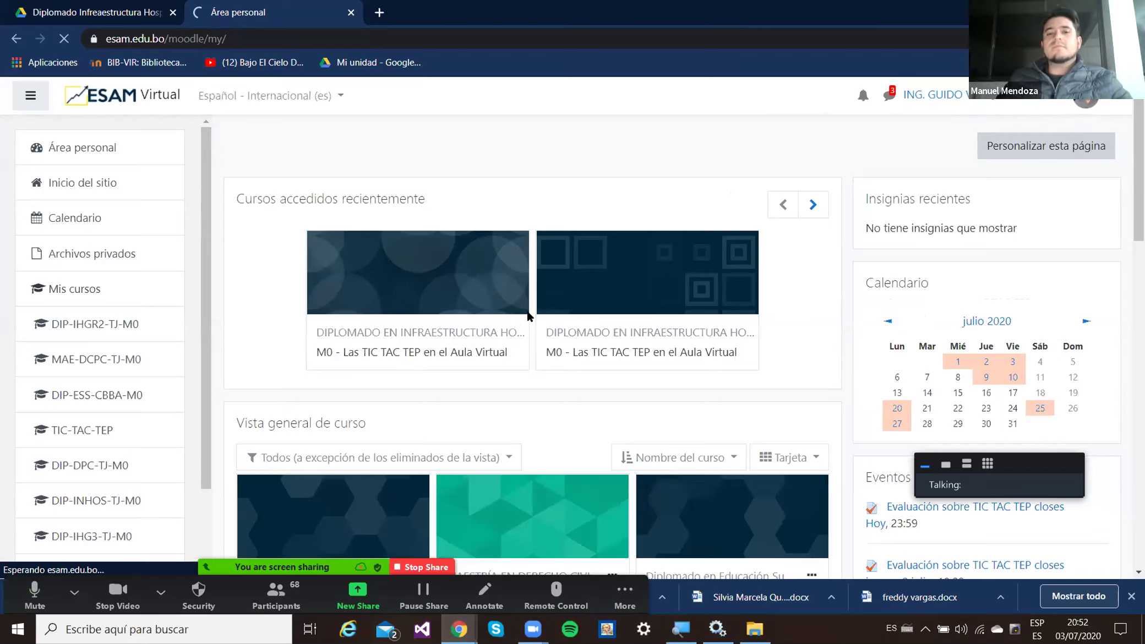
{"action": "scroll", "coordinate": [331, 316], "scroll_direction": "down", "scroll_amount": 20}
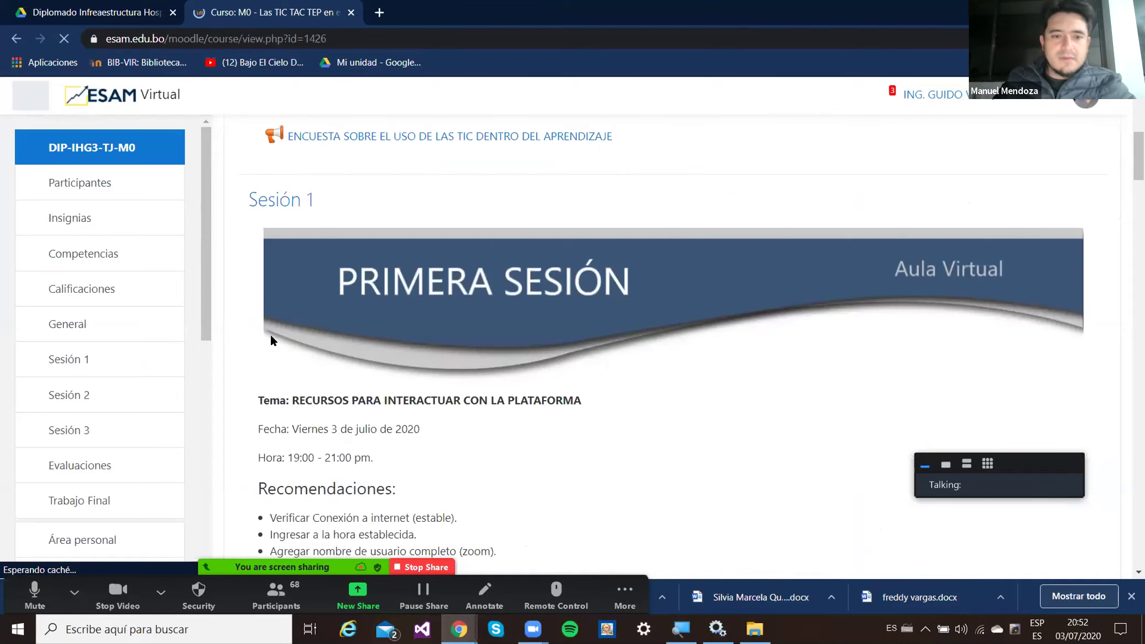
{"action": "scroll", "coordinate": [289, 353], "scroll_direction": "up", "scroll_amount": 3}
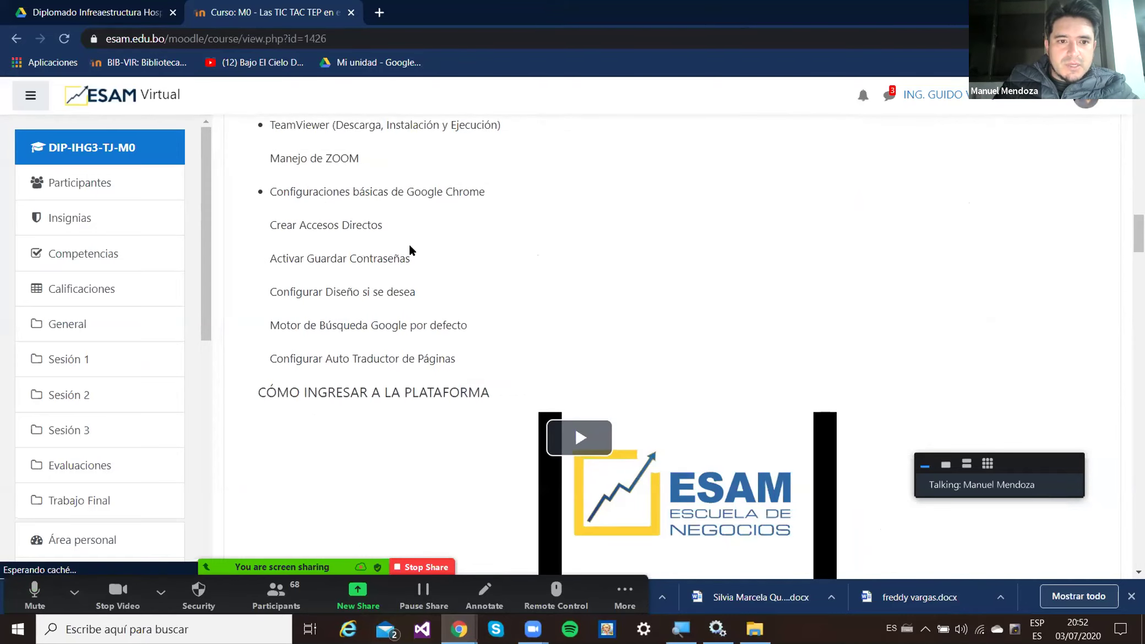
{"action": "left_click_drag", "start_coordinate": [384, 221], "coordinate": [295, 228]}
{"action": "left_click_drag", "start_coordinate": [412, 258], "coordinate": [273, 259]}
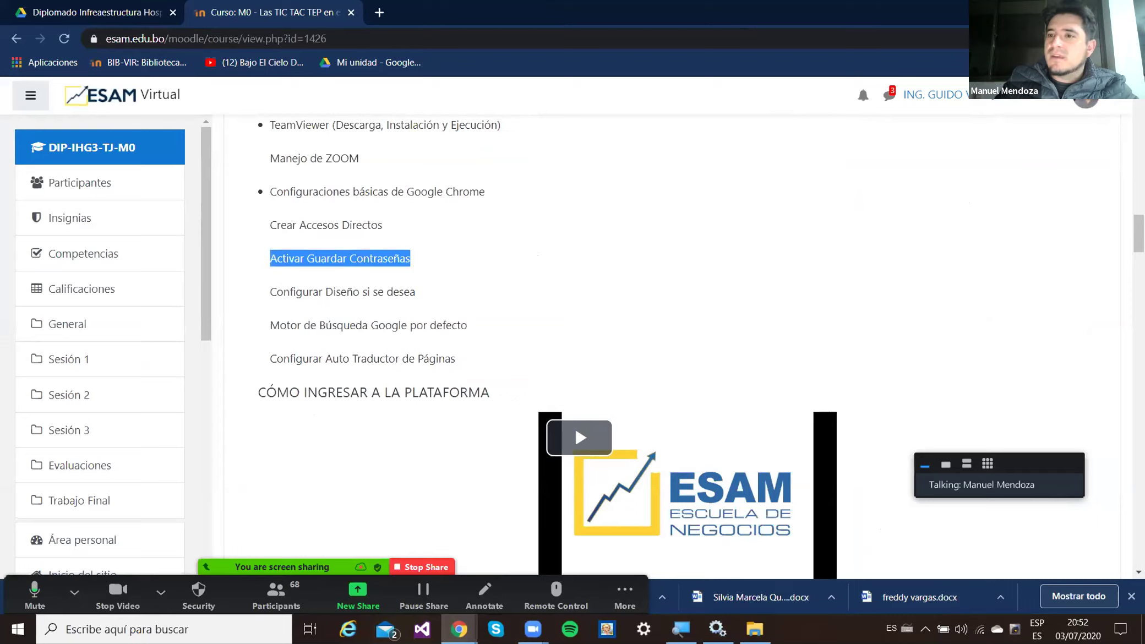
Open Chrome Configuración in a new tab and go to the Diseño section's Slate theme
{"action": "left_click", "coordinate": [380, 12]}
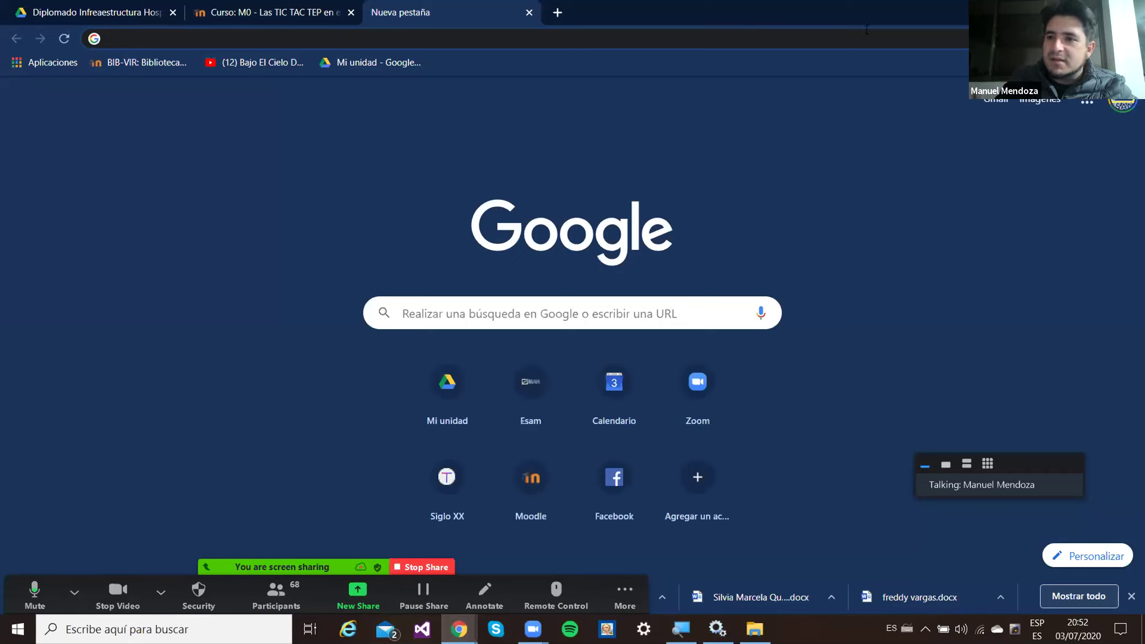
{"action": "left_click", "coordinate": [1132, 38]}
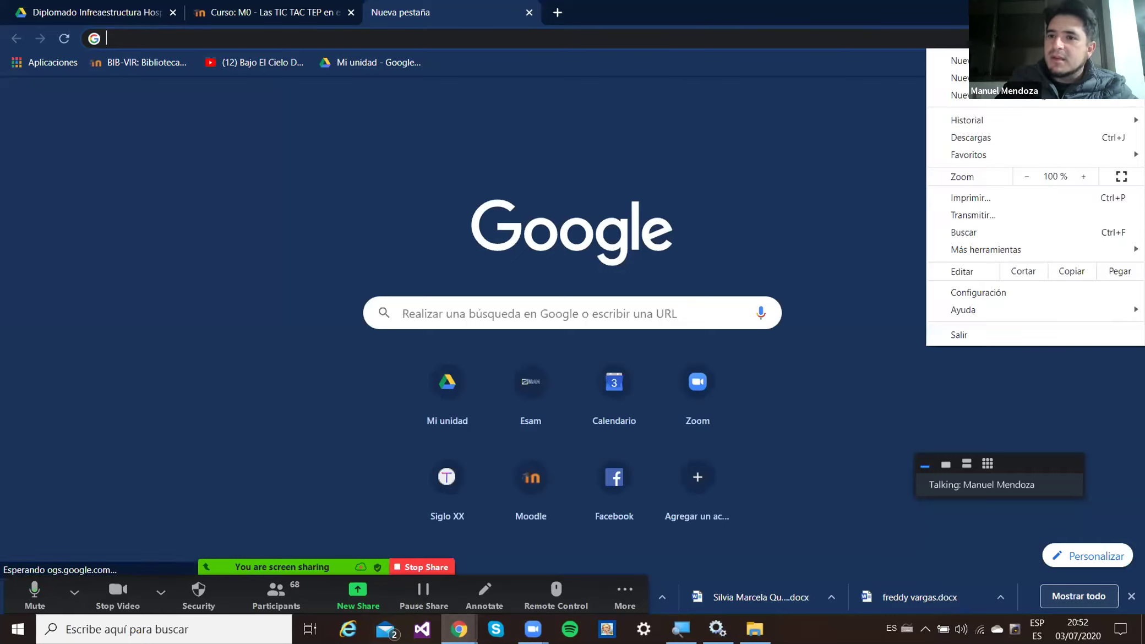
{"action": "left_click", "coordinate": [977, 288]}
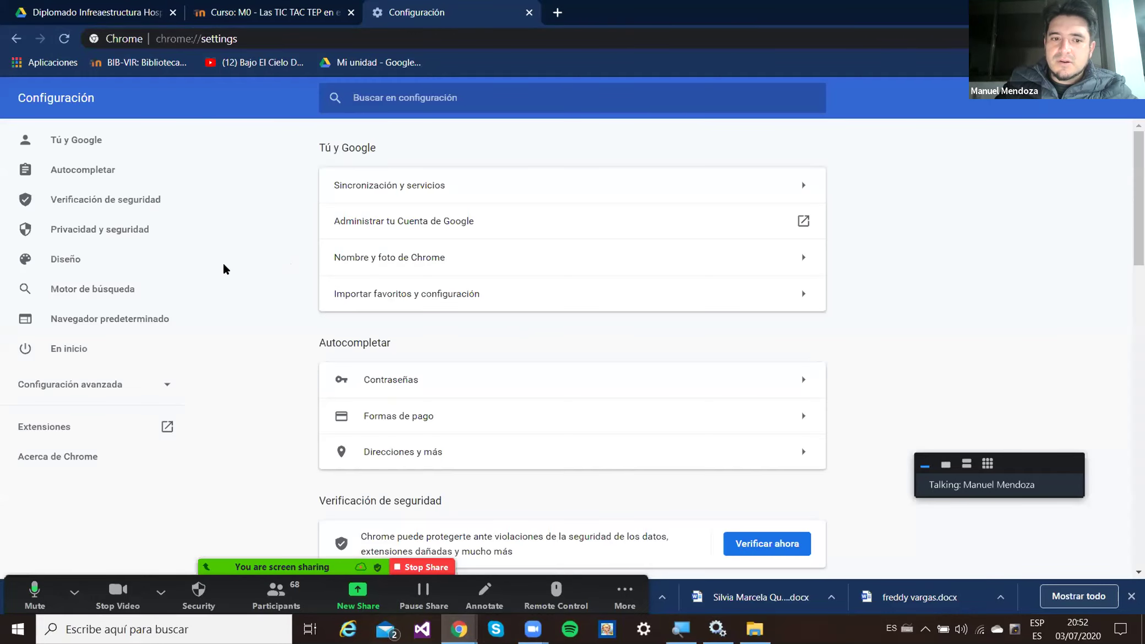
{"action": "scroll", "coordinate": [227, 264], "scroll_direction": "down", "scroll_amount": 3}
{"action": "scroll", "coordinate": [281, 304], "scroll_direction": "down", "scroll_amount": 5}
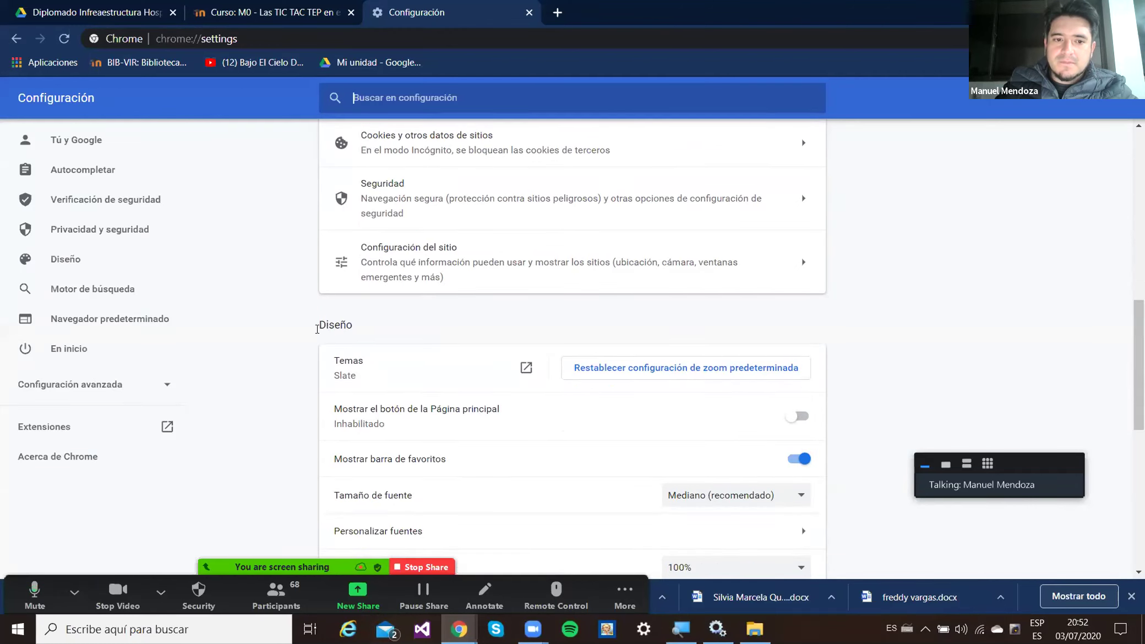
{"action": "double_click", "coordinate": [319, 325]}
{"action": "scroll", "coordinate": [391, 288], "scroll_direction": "down", "scroll_amount": 1}
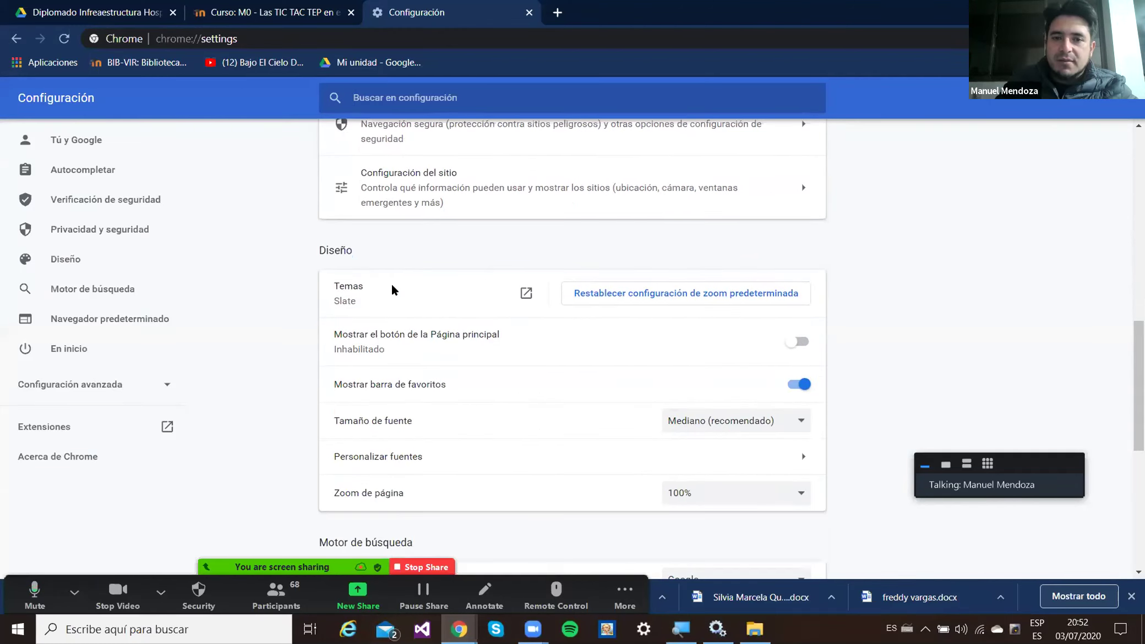
{"action": "left_click", "coordinate": [392, 284]}
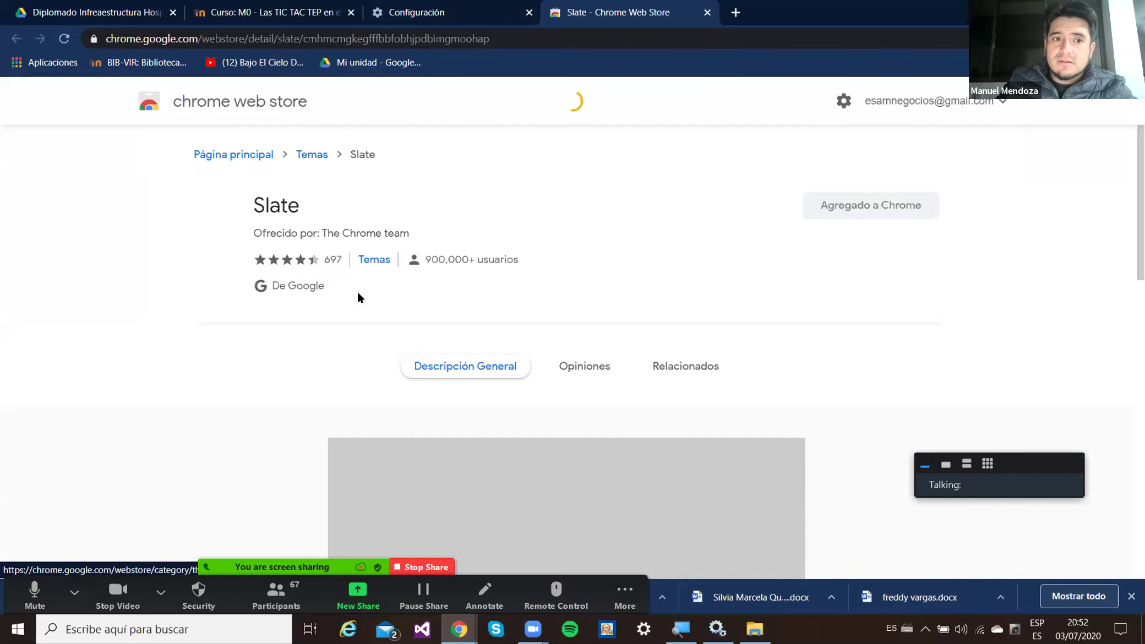
Browse the Chrome Web Store Themes category and open the Slinky Cepillado theme page
{"action": "left_click", "coordinate": [312, 155]}
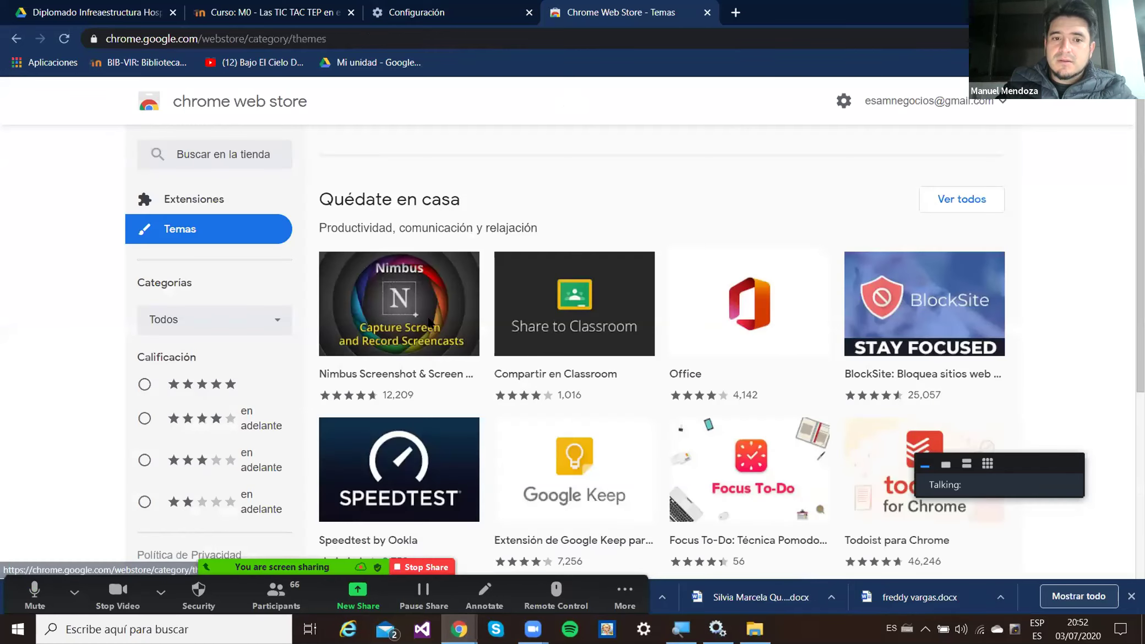
{"action": "scroll", "coordinate": [482, 352], "scroll_direction": "down", "scroll_amount": 1}
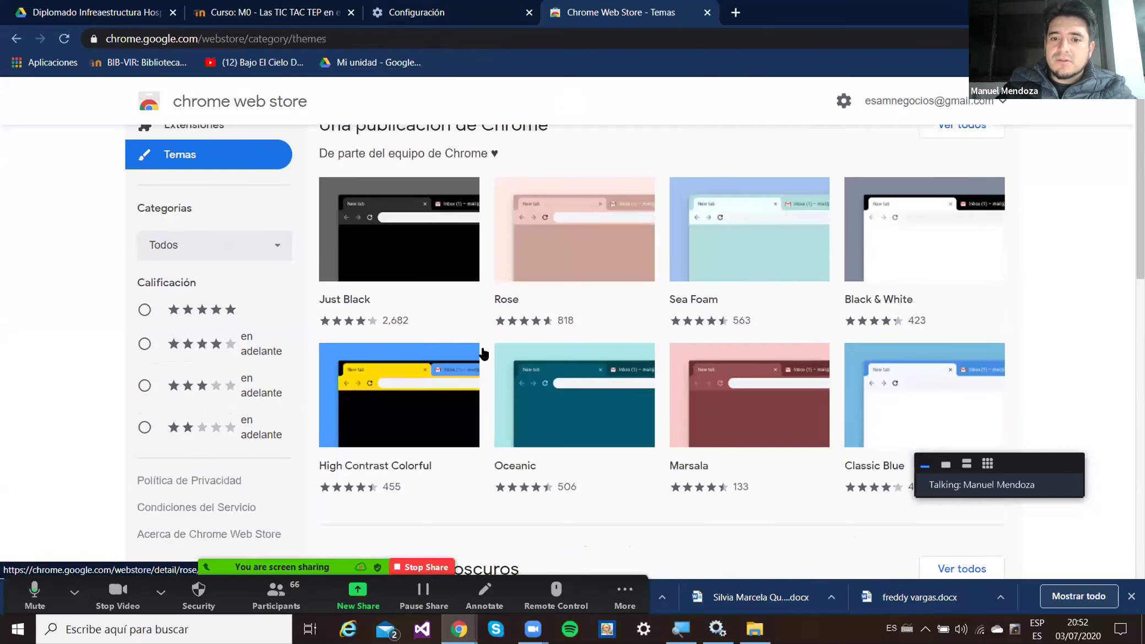
{"action": "scroll", "coordinate": [488, 350], "scroll_direction": "down", "scroll_amount": 3}
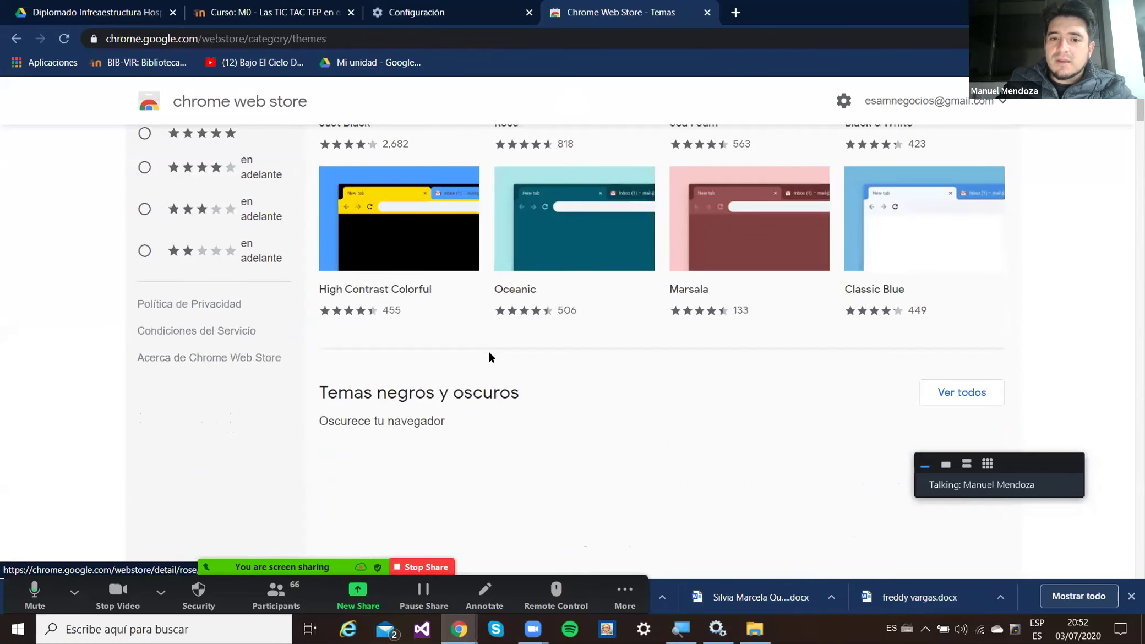
{"action": "scroll", "coordinate": [488, 356], "scroll_direction": "down", "scroll_amount": 6}
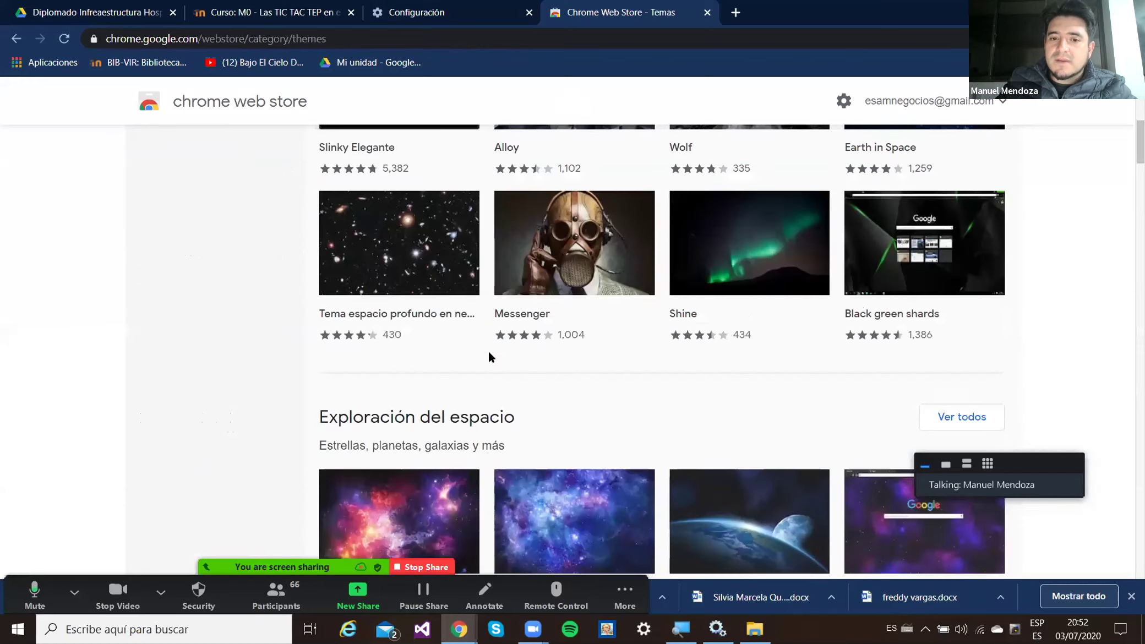
{"action": "scroll", "coordinate": [489, 356], "scroll_direction": "down", "scroll_amount": 9}
{"action": "scroll", "coordinate": [490, 355], "scroll_direction": "down", "scroll_amount": 5}
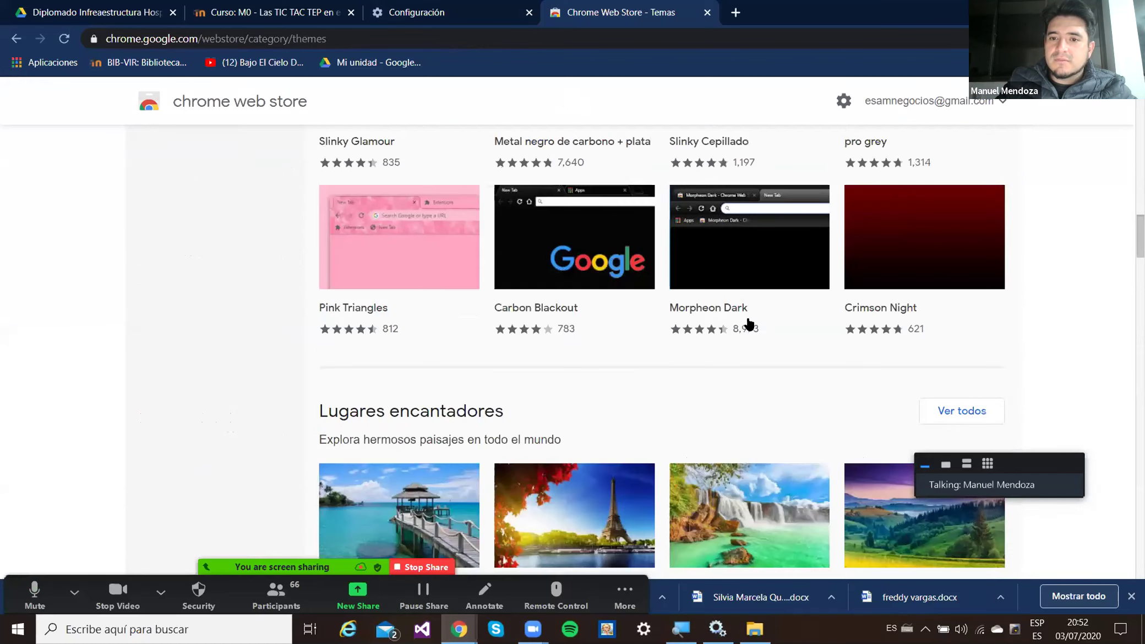
{"action": "scroll", "coordinate": [750, 325], "scroll_direction": "up", "scroll_amount": 3}
{"action": "left_click", "coordinate": [761, 245]}
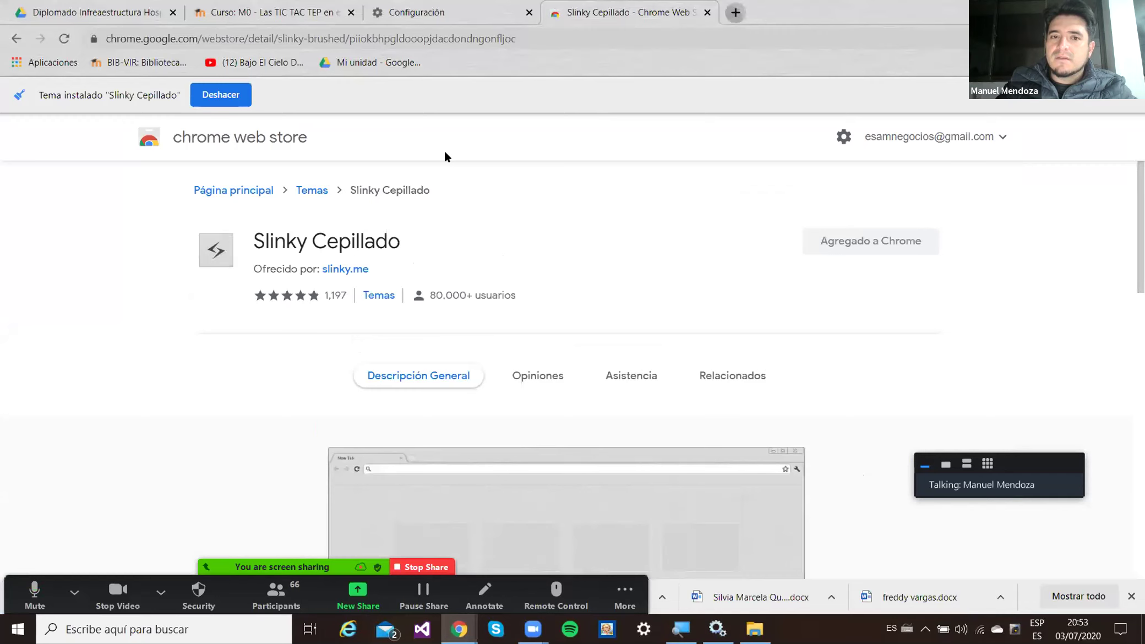
Return to the themes gallery and add the Just Black theme to Chrome
{"action": "key", "text": "ctrl+t"}
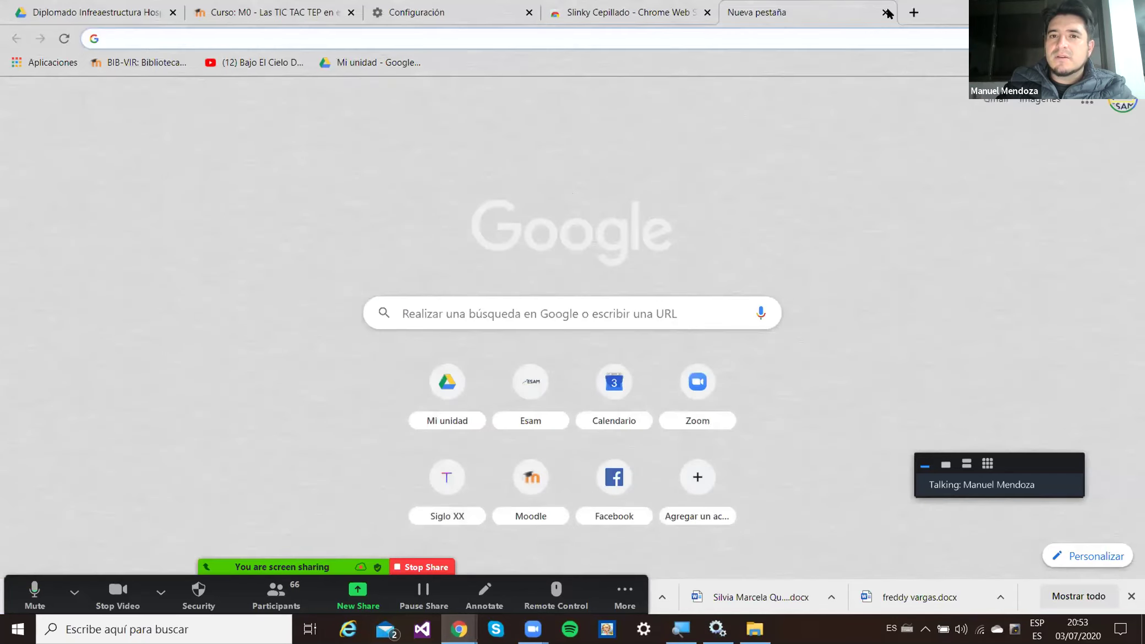
{"action": "left_click", "coordinate": [887, 12]}
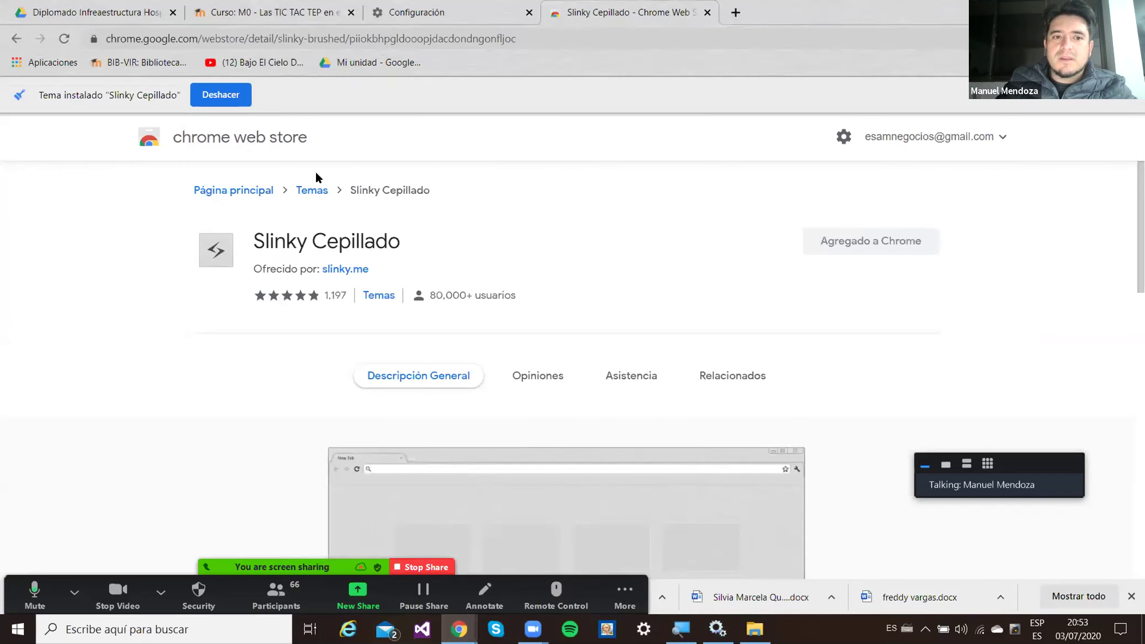
{"action": "left_click", "coordinate": [314, 190]}
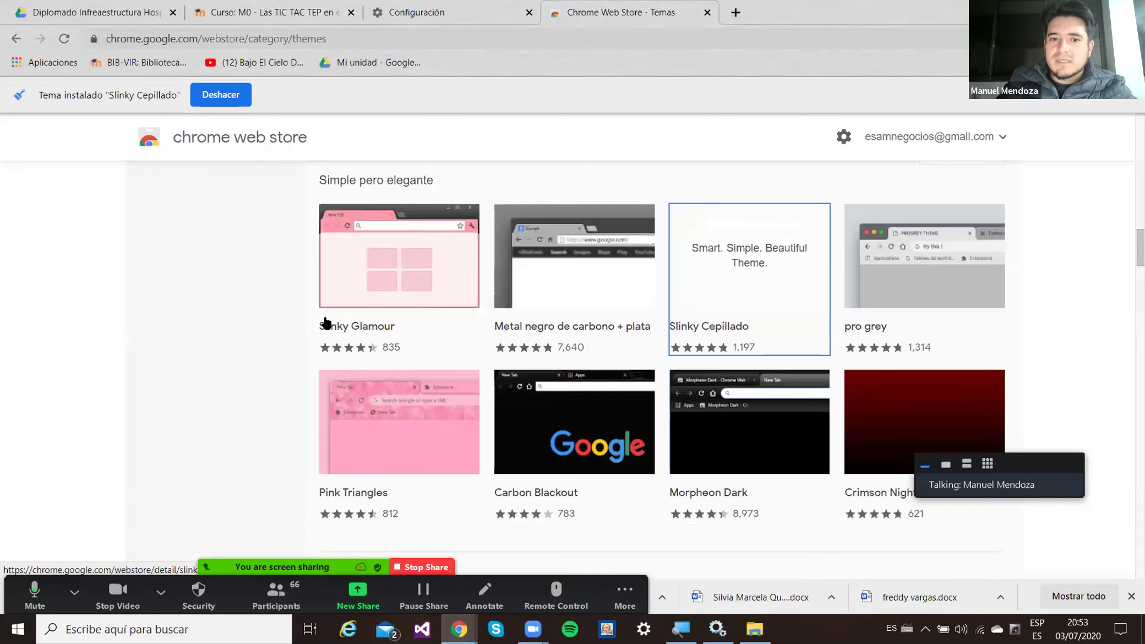
{"action": "left_click", "coordinate": [386, 365]}
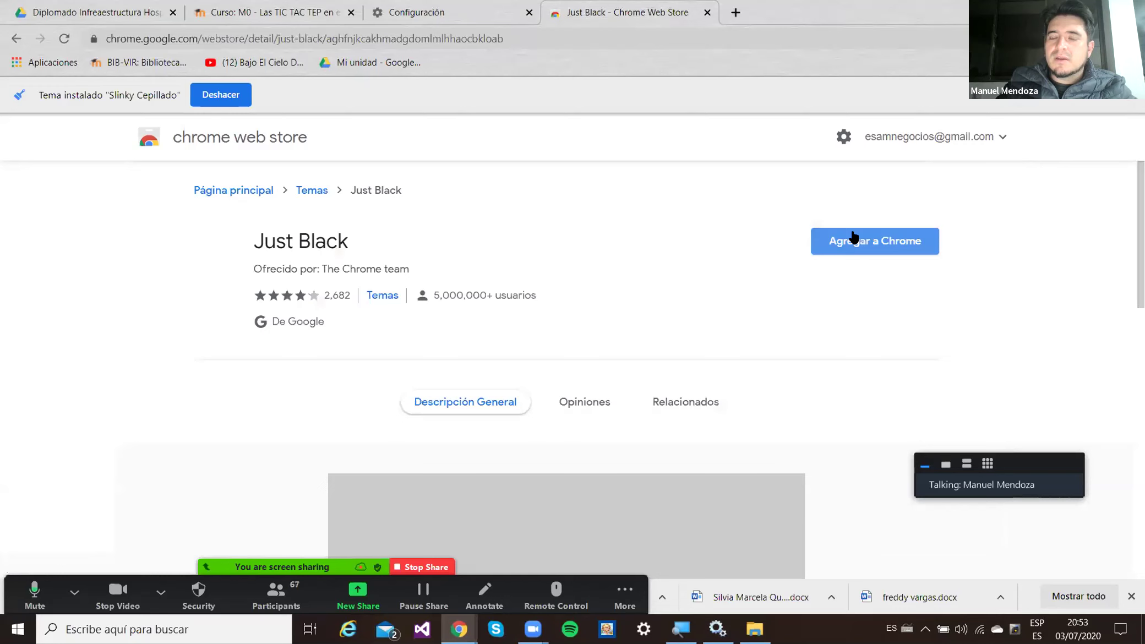
{"action": "left_click", "coordinate": [854, 239]}
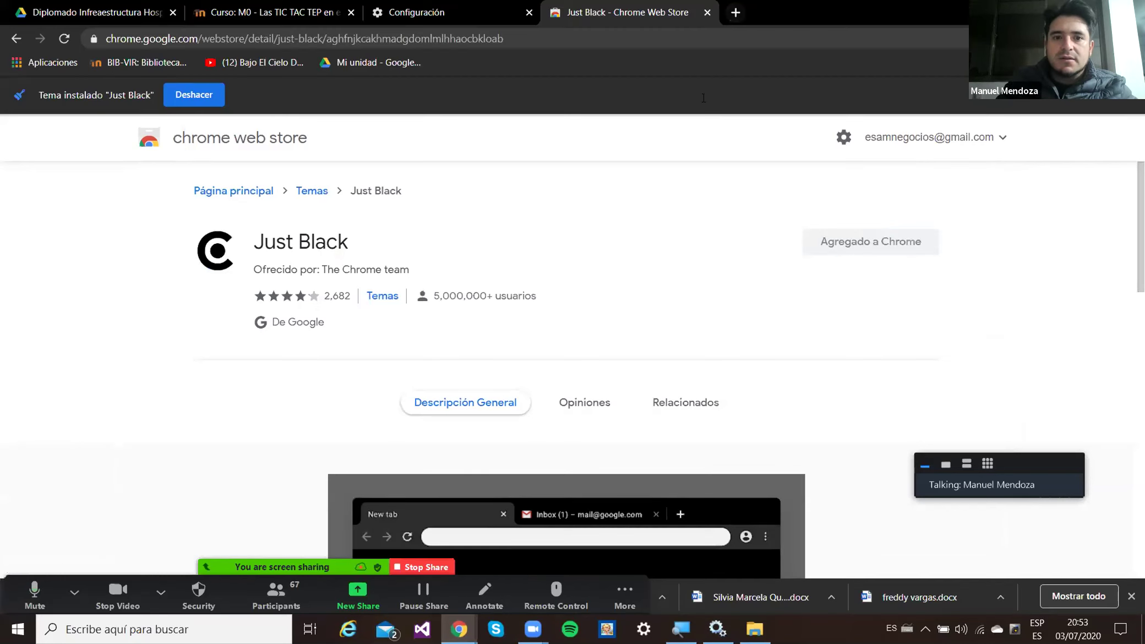
Preview Just Black in a new tab, then close the preview, store and settings tabs
{"action": "key", "text": "ctrl+t"}
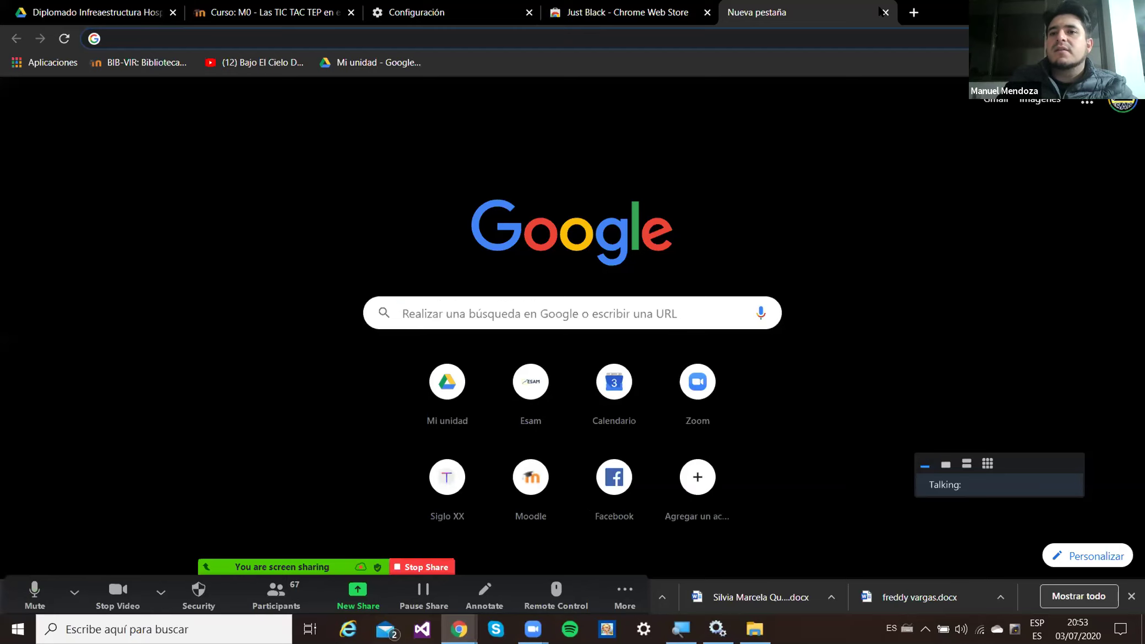
{"action": "key", "text": "ctrl+w"}
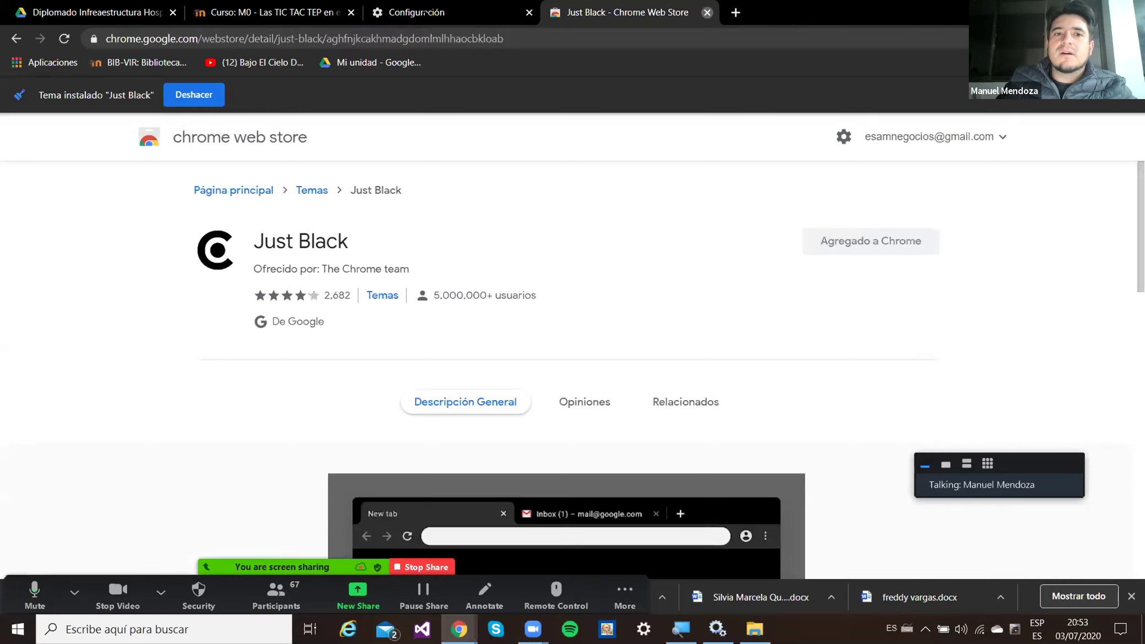
{"action": "key", "text": "ctrl+w"}
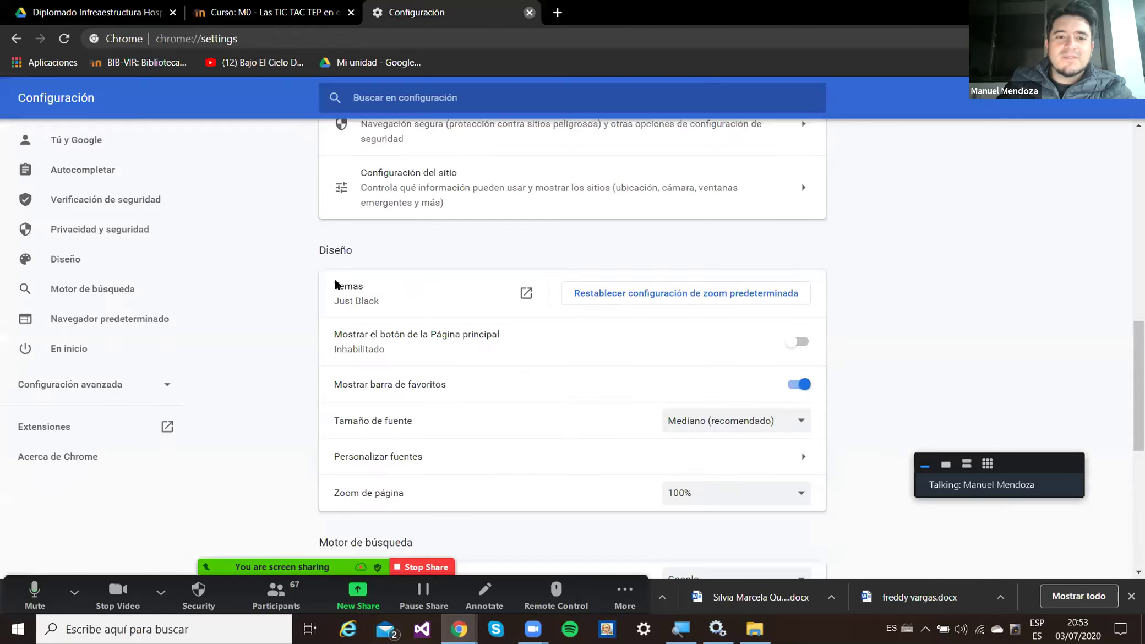
{"action": "key", "text": "ctrl+w"}
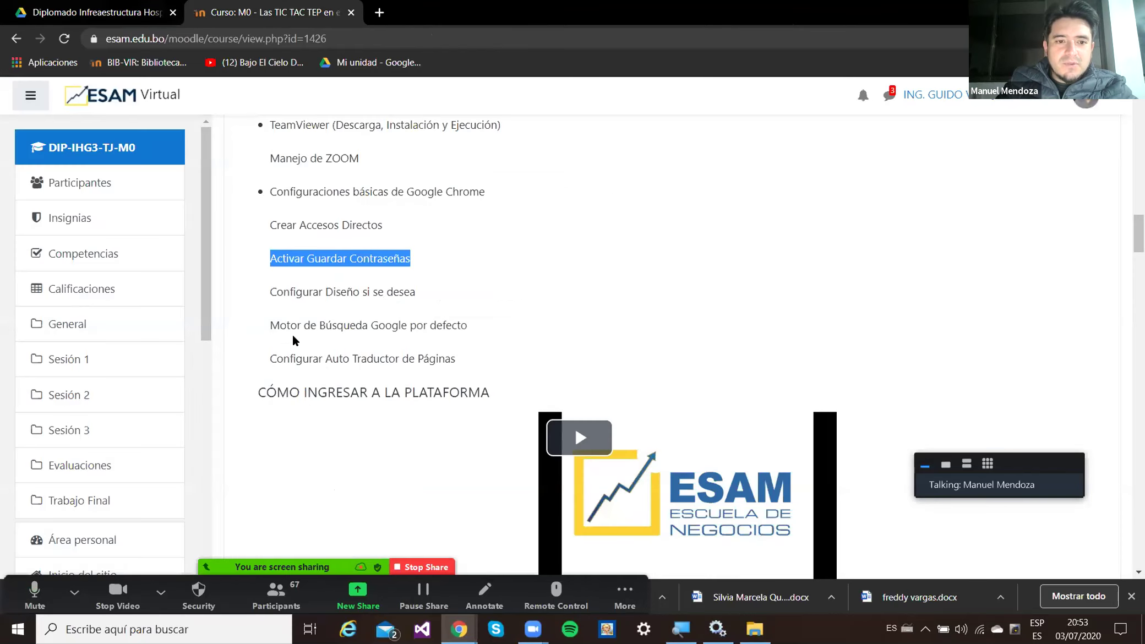
Highlight and deselect the Motor de Búsqueda topic, then open a new black-themed Google tab
{"action": "left_click_drag", "start_coordinate": [294, 334], "coordinate": [333, 330]}
{"action": "left_click", "coordinate": [606, 243]}
{"action": "key", "text": "ctrl+t"}
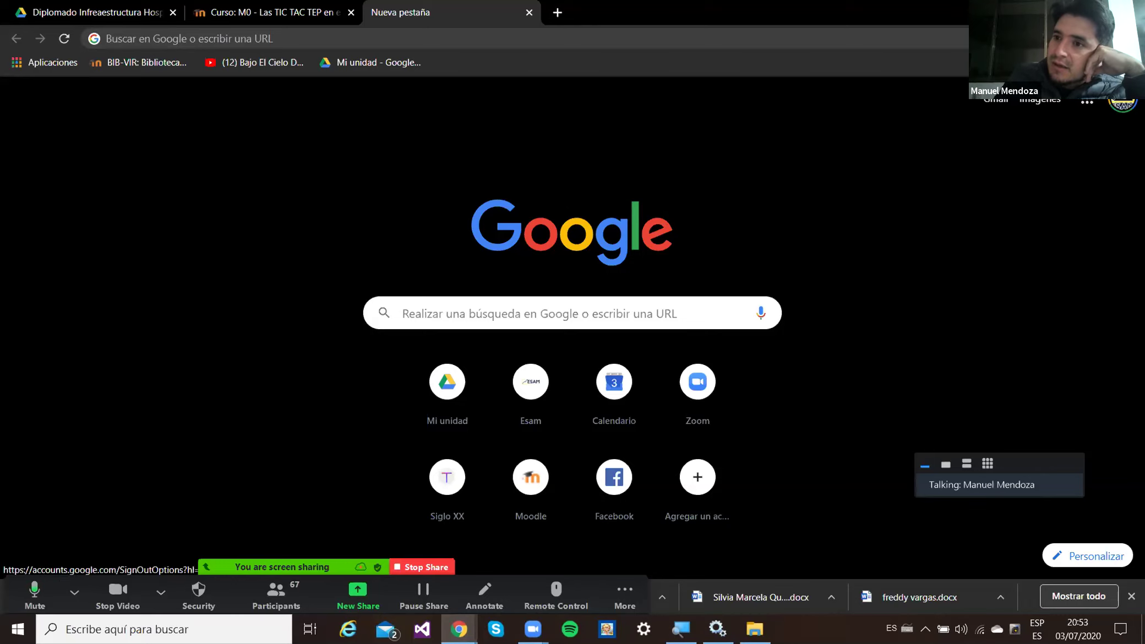
{"action": "left_click", "coordinate": [1134, 38]}
In Chrome settings, keep Google as the address-bar search engine, then open another new tab
{"action": "left_click", "coordinate": [998, 292]}
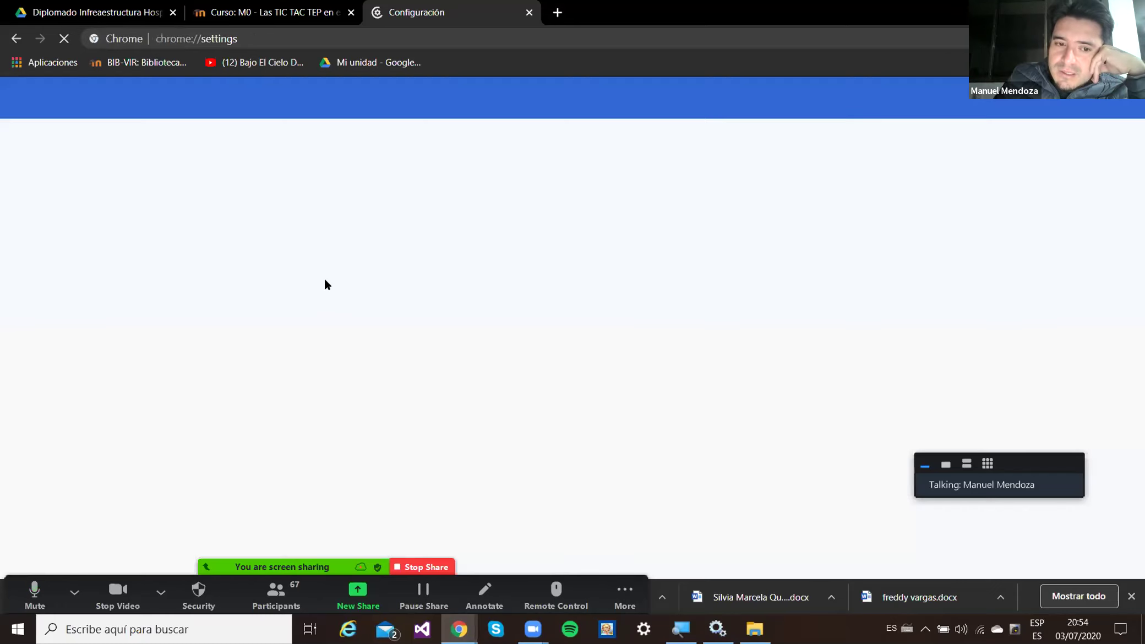
{"action": "scroll", "coordinate": [346, 276], "scroll_direction": "down", "scroll_amount": 10}
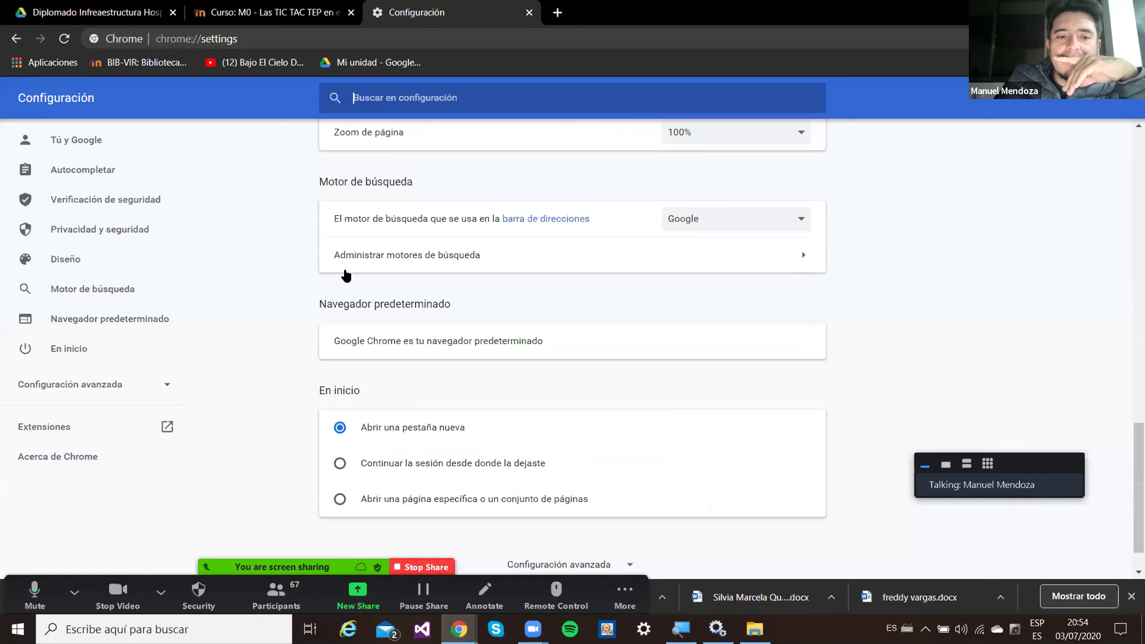
{"action": "scroll", "coordinate": [353, 286], "scroll_direction": "up", "scroll_amount": 1}
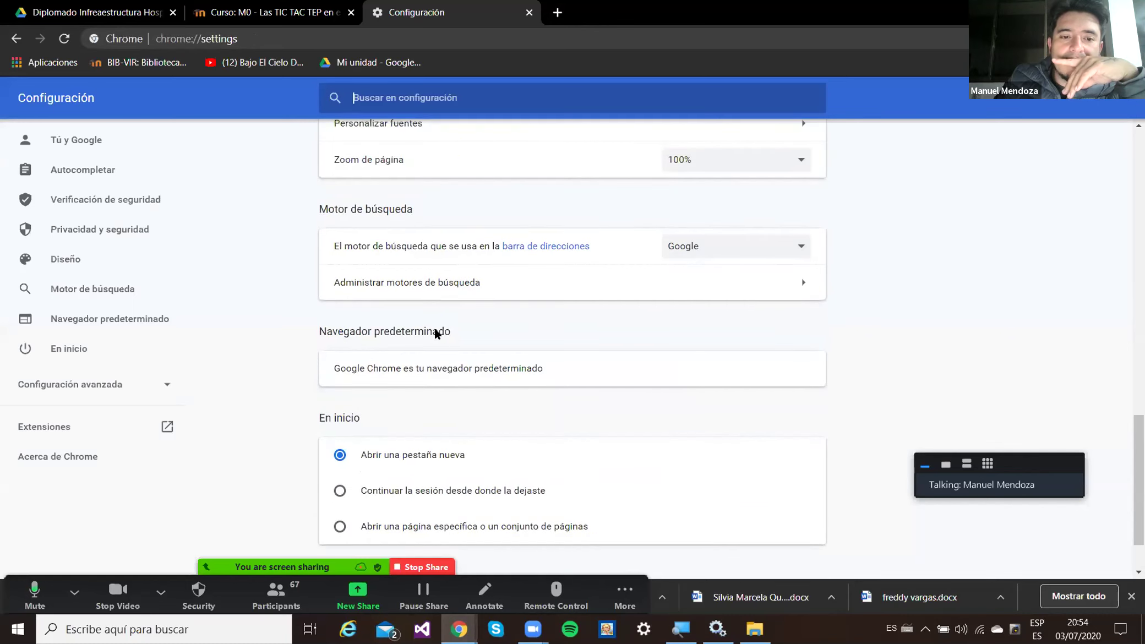
{"action": "scroll", "coordinate": [386, 340], "scroll_direction": "up", "scroll_amount": 2}
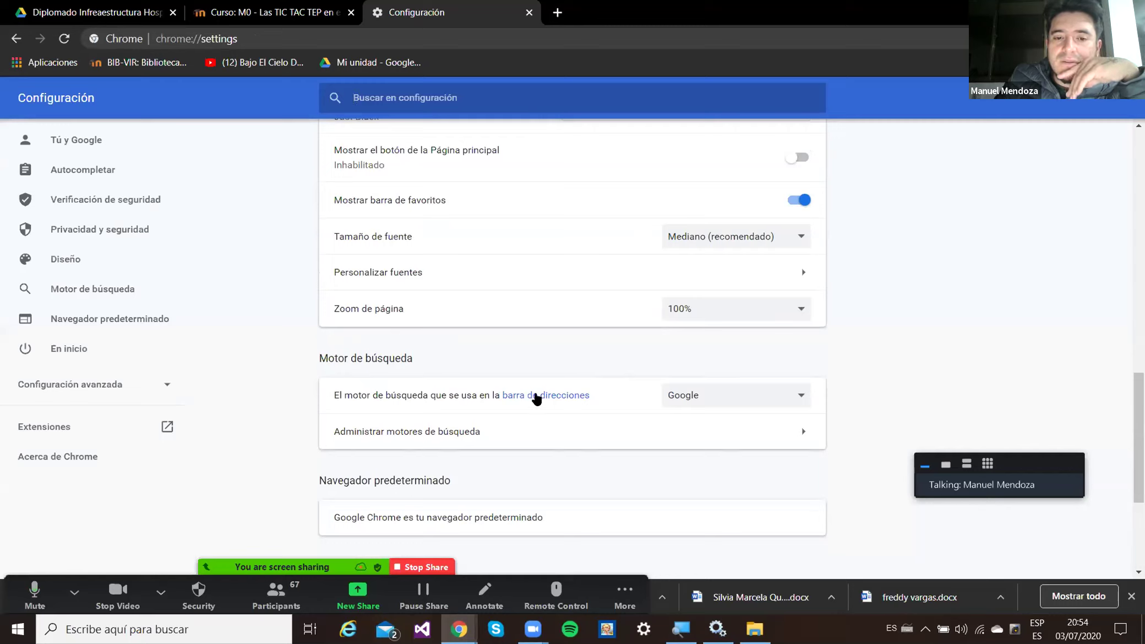
{"action": "left_click", "coordinate": [799, 396]}
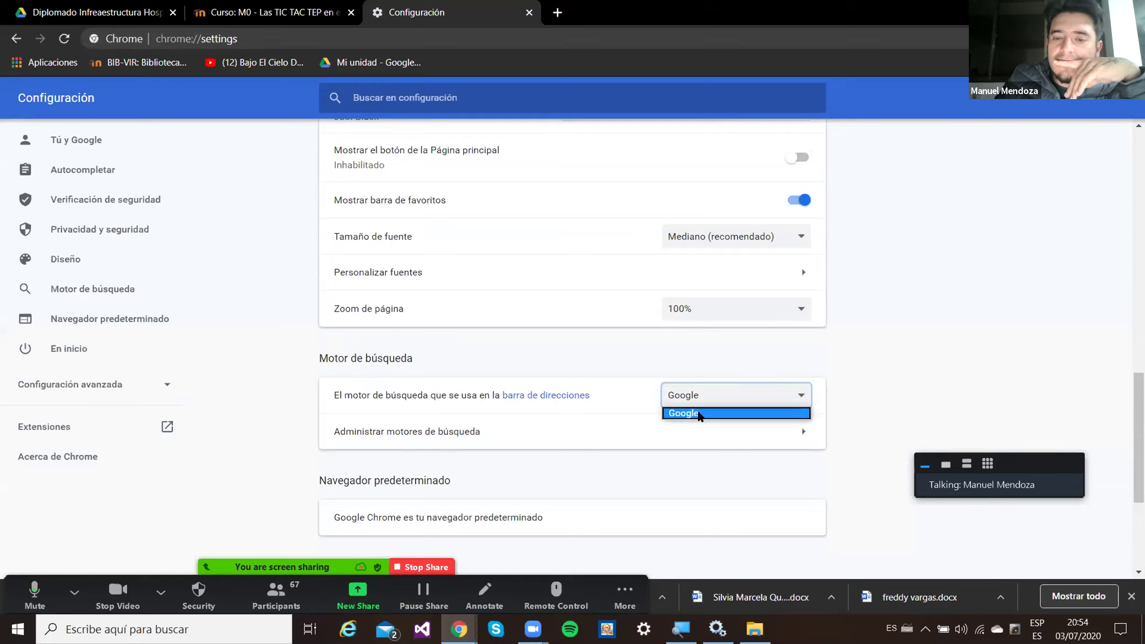
{"action": "left_click", "coordinate": [697, 413]}
{"action": "left_click", "coordinate": [704, 397]}
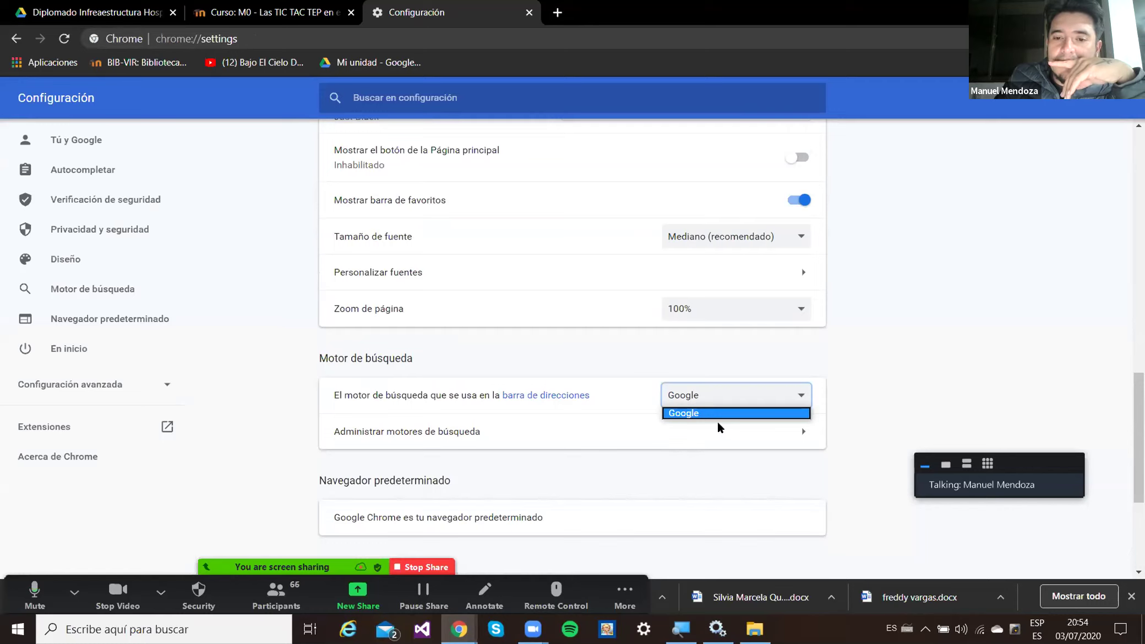
{"action": "left_click", "coordinate": [800, 396]}
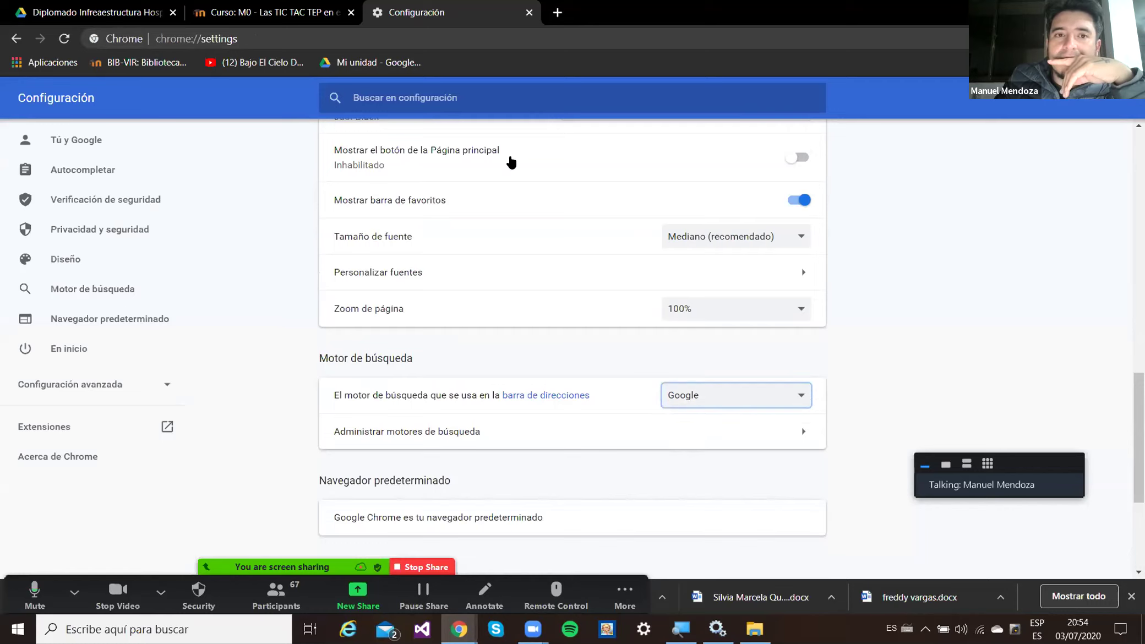
{"action": "scroll", "coordinate": [509, 158], "scroll_direction": "up", "scroll_amount": 5}
{"action": "left_click", "coordinate": [557, 12]}
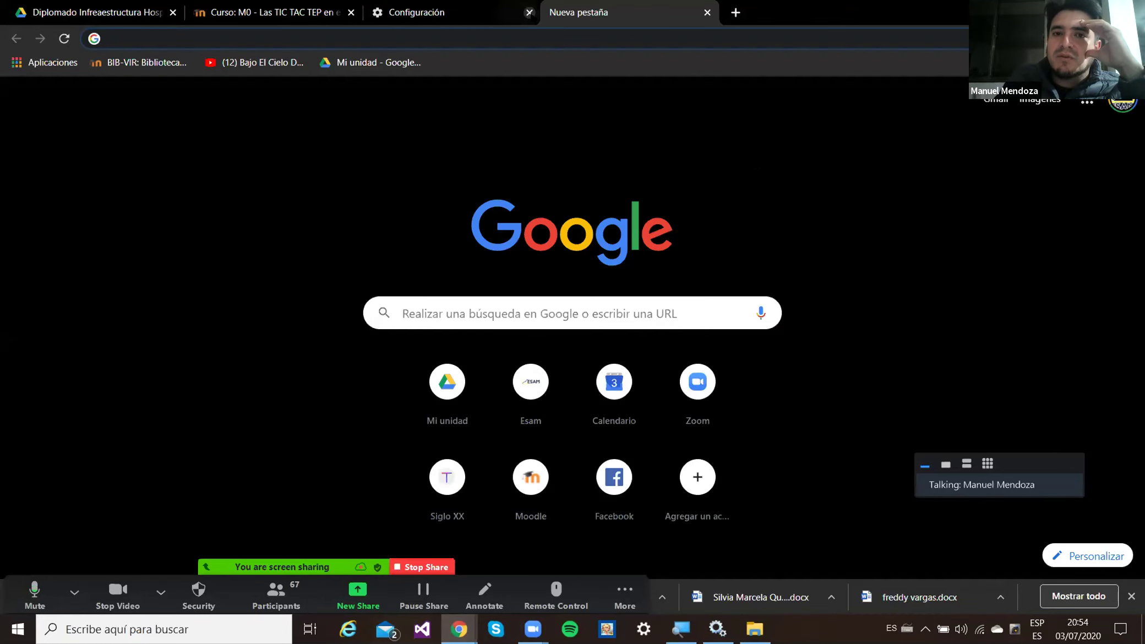
Close the extra tabs, highlight the Configurar Auto Traductor de Páginas topic, and return to the course page
{"action": "left_click", "coordinate": [708, 12]}
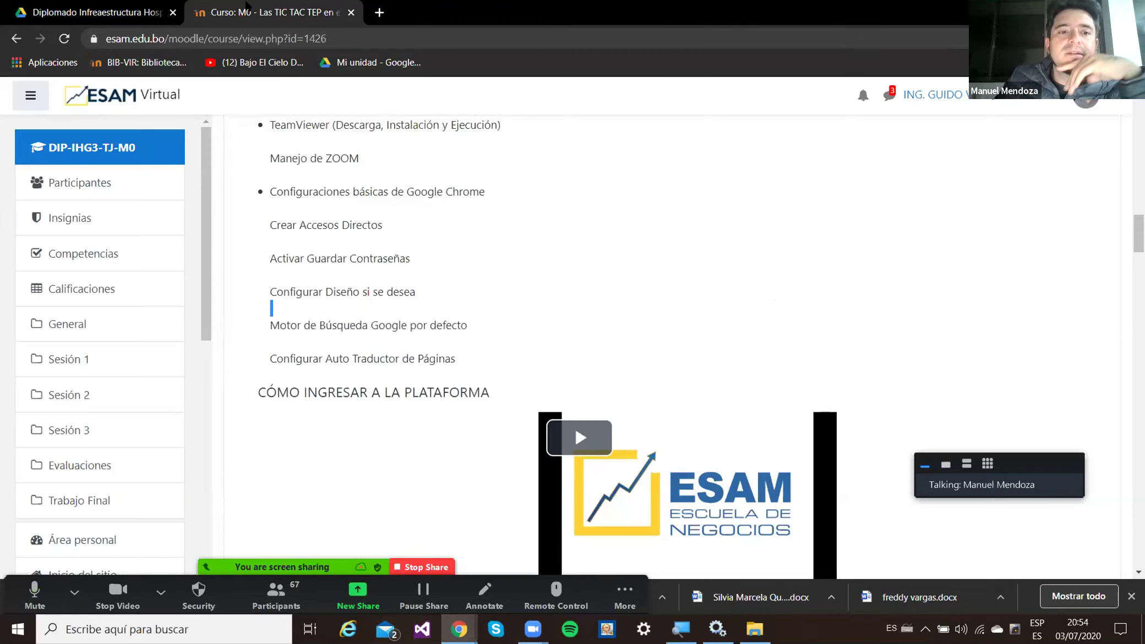
{"action": "left_click", "coordinate": [530, 12]}
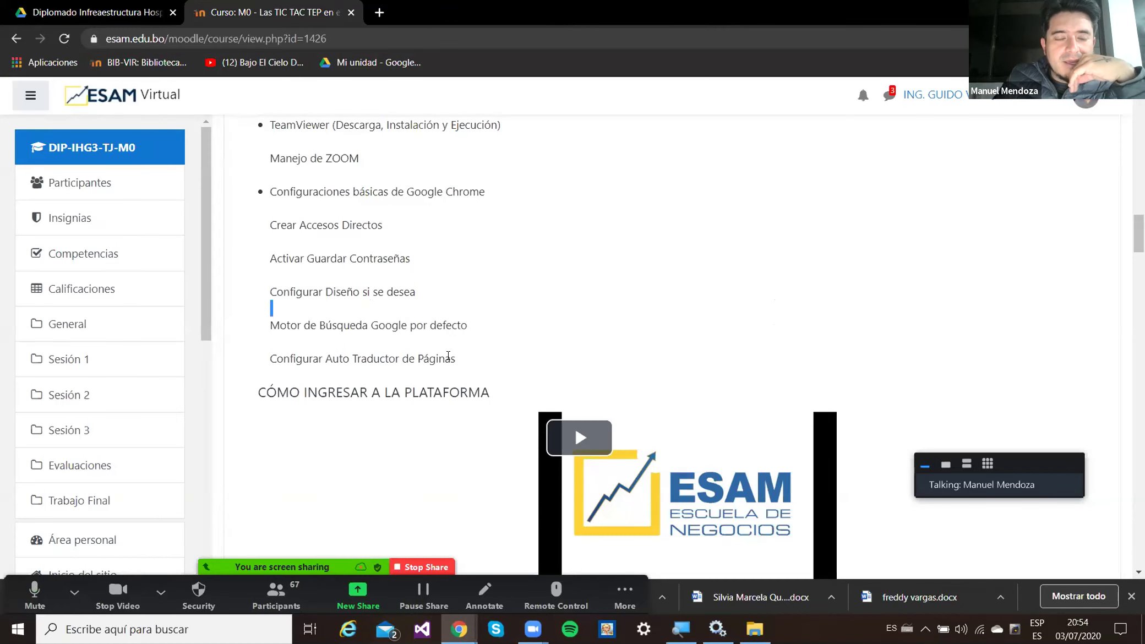
{"action": "left_click_drag", "start_coordinate": [272, 360], "coordinate": [455, 355]}
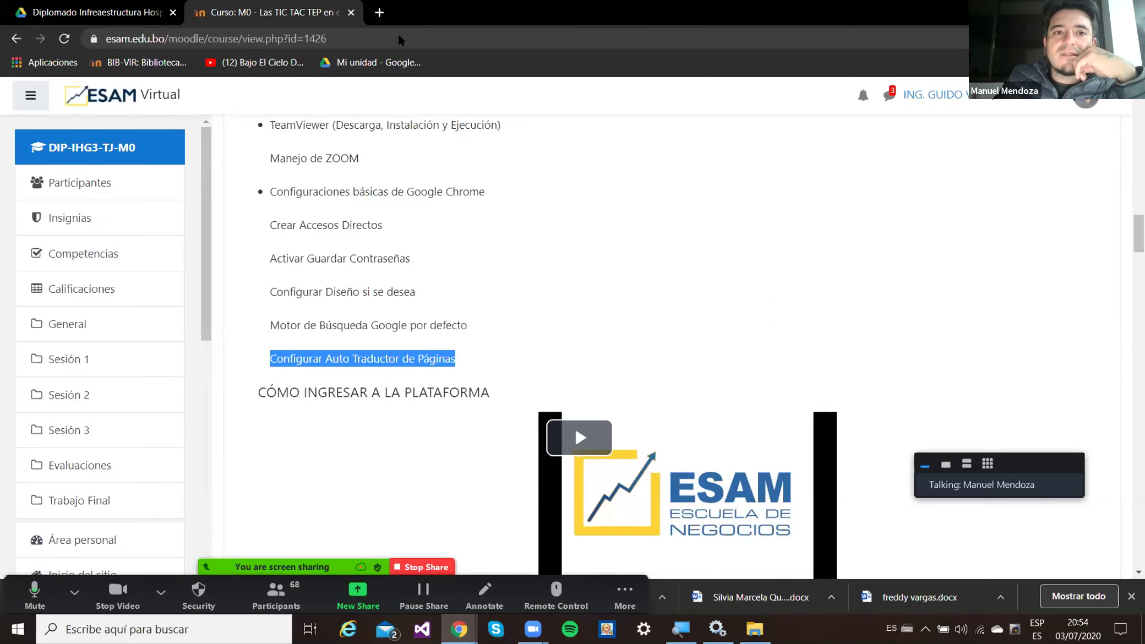
{"action": "left_click", "coordinate": [379, 12]}
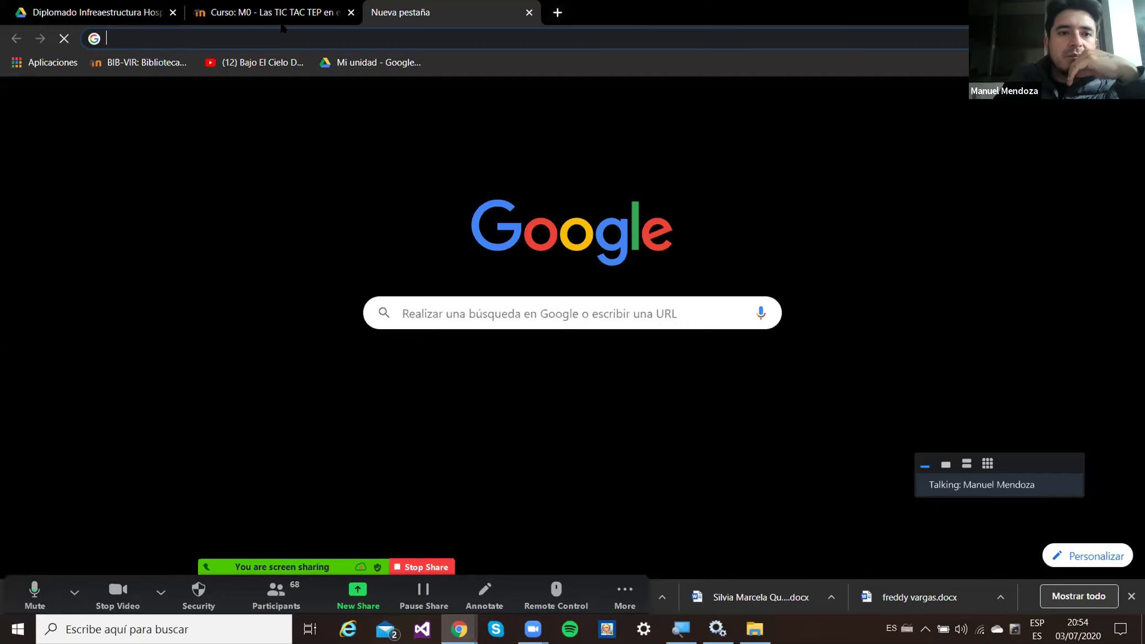
{"action": "key", "text": "ctrl+shift+Tab"}
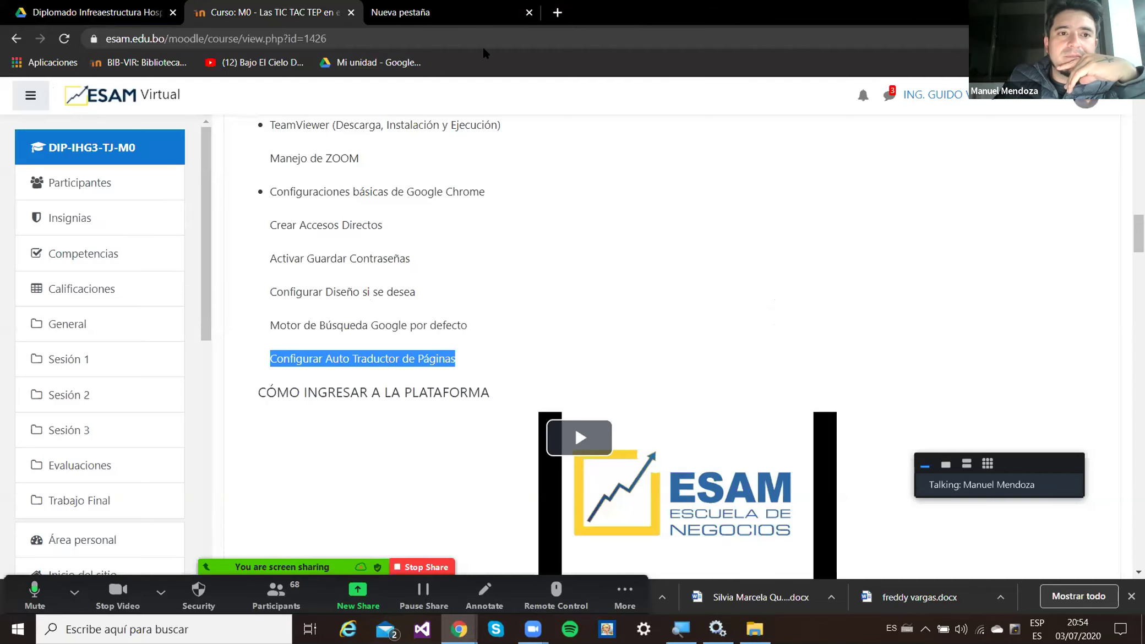
Load the esam.edu.bo/moodle home page and switch Moodle's interface language to English (en)
{"action": "left_click_drag", "start_coordinate": [333, 38], "coordinate": [205, 39]}
{"action": "key", "text": "BackSpace"}
{"action": "key", "text": "Return"}
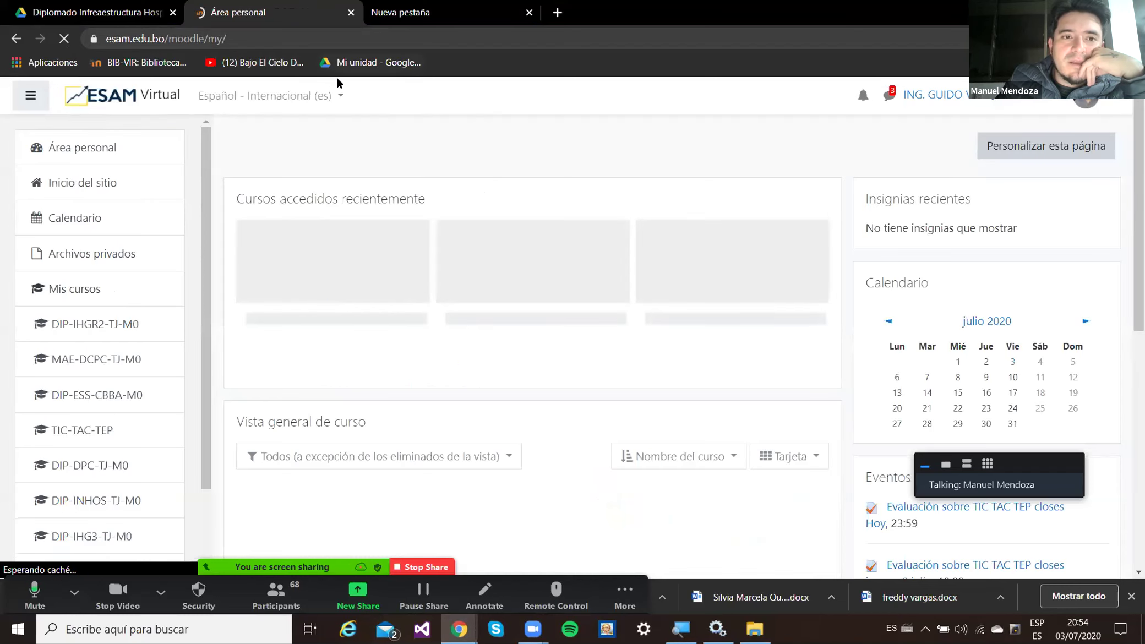
{"action": "left_click", "coordinate": [337, 97]}
{"action": "left_click", "coordinate": [274, 118]}
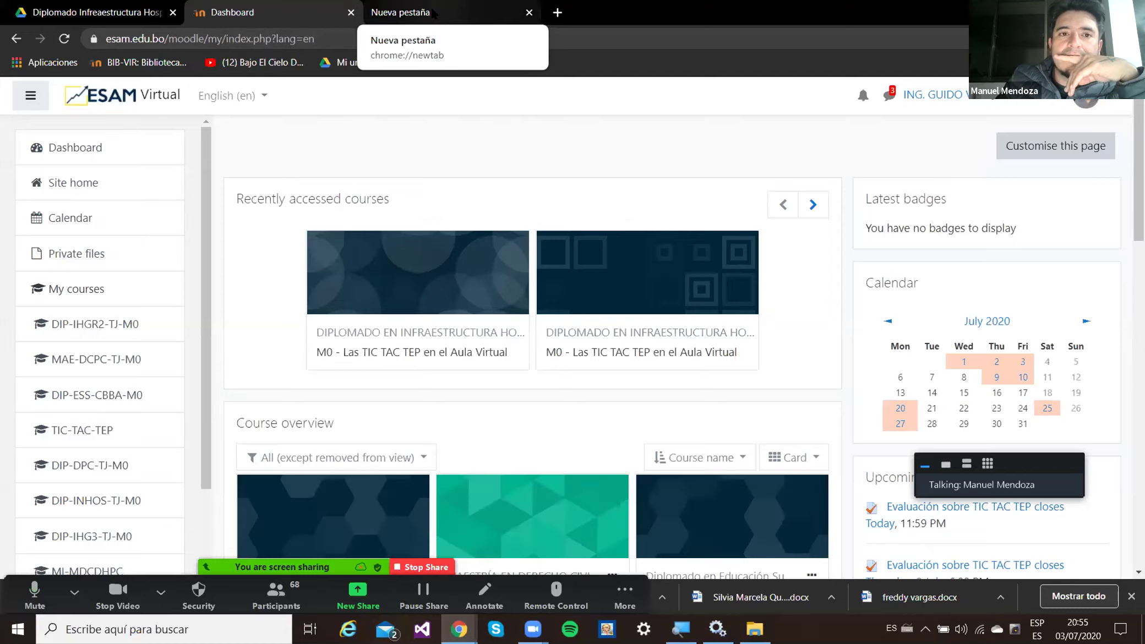
{"action": "left_click", "coordinate": [418, 12]}
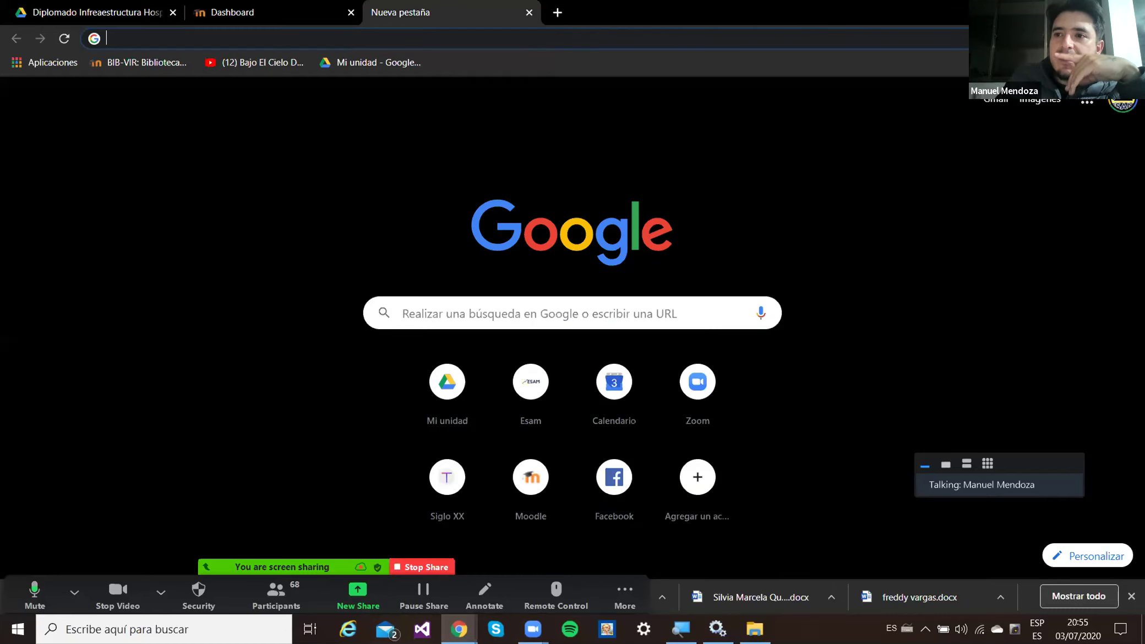
{"action": "left_click", "coordinate": [1132, 38]}
Expand Configuración avanzada and the Idioma section to review the Spanish languages and translate offer
{"action": "left_click", "coordinate": [997, 295]}
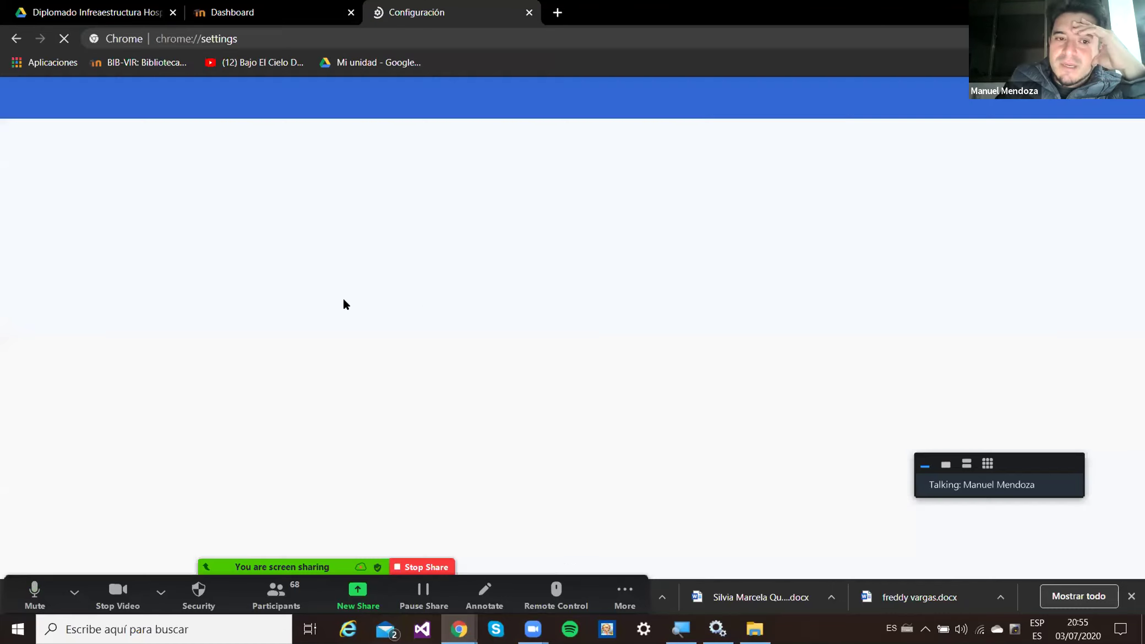
{"action": "scroll", "coordinate": [561, 377], "scroll_direction": "down", "scroll_amount": 15}
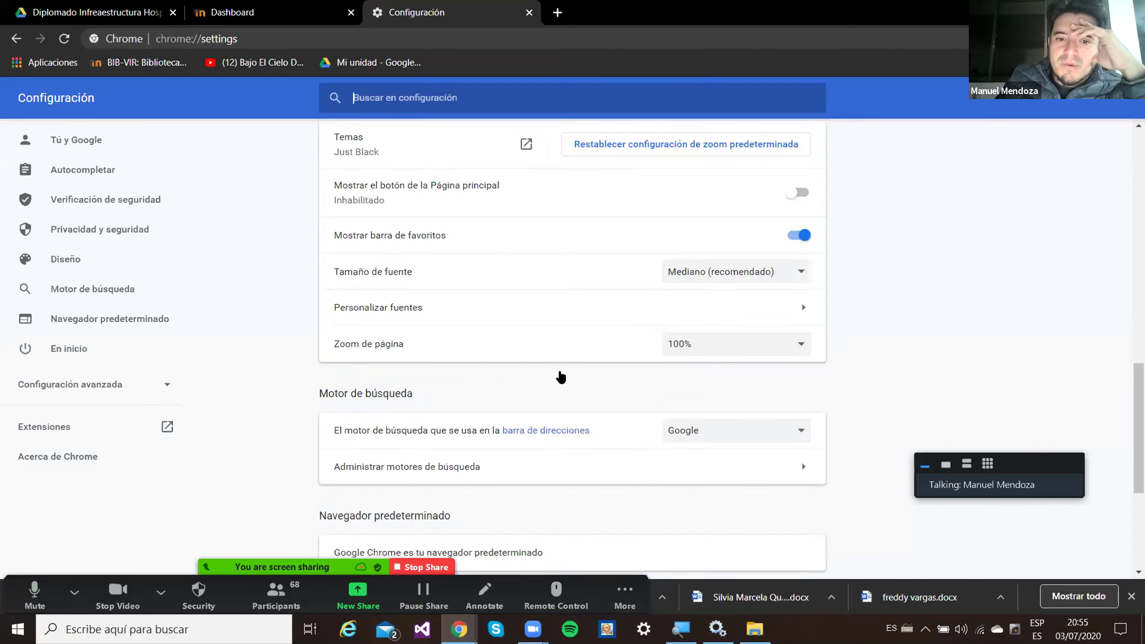
{"action": "scroll", "coordinate": [561, 377], "scroll_direction": "down", "scroll_amount": 5}
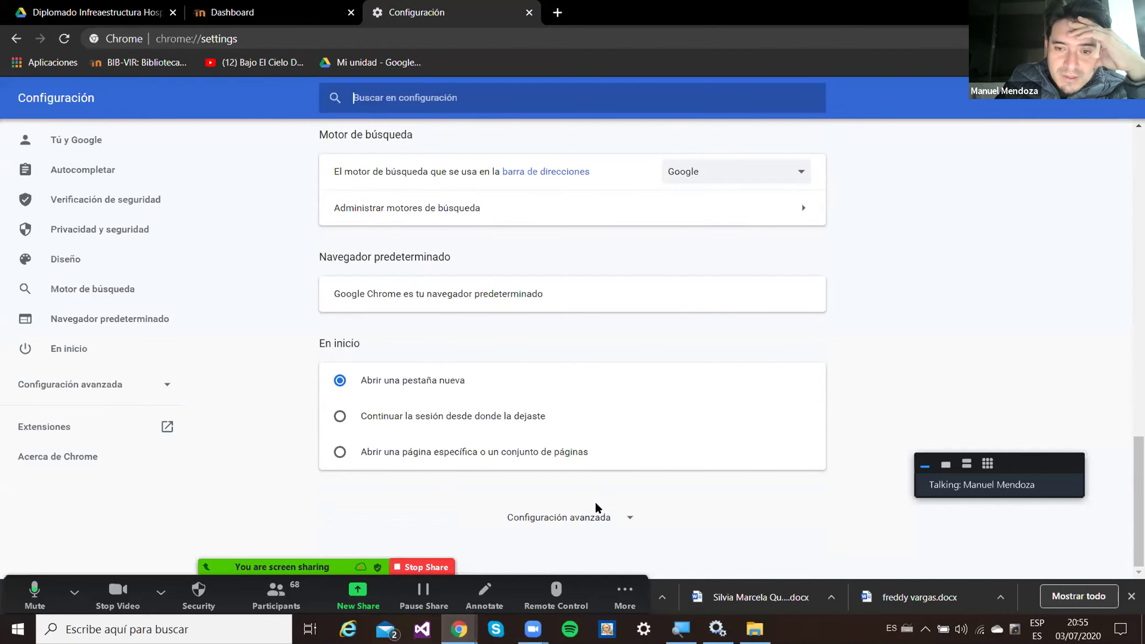
{"action": "scroll", "coordinate": [583, 474], "scroll_direction": "up", "scroll_amount": 18}
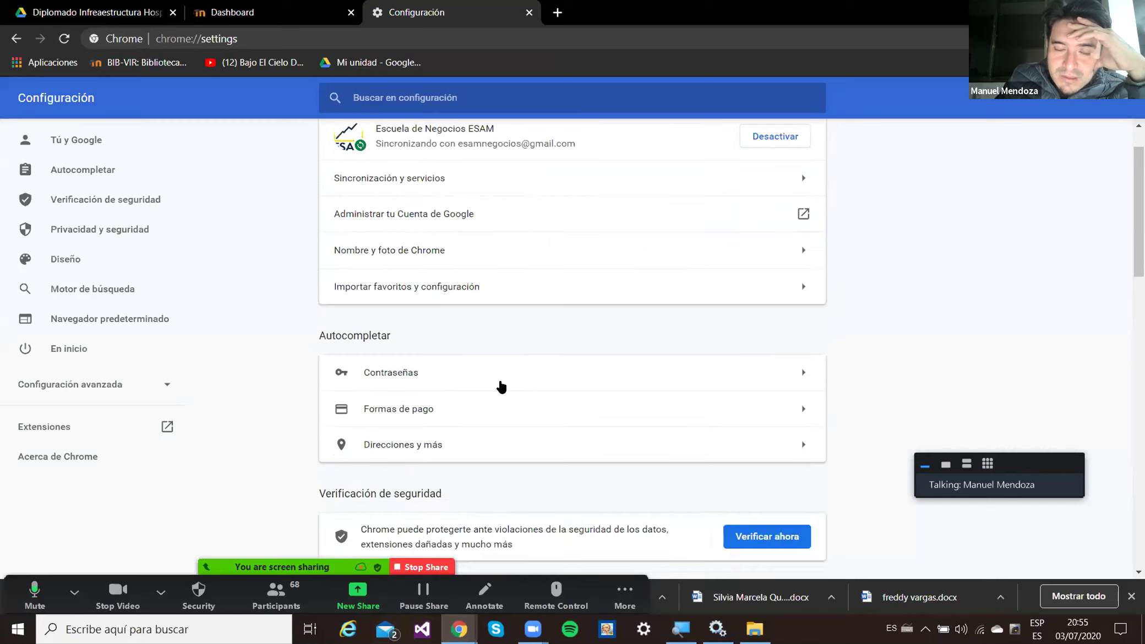
{"action": "scroll", "coordinate": [500, 384], "scroll_direction": "down", "scroll_amount": 15}
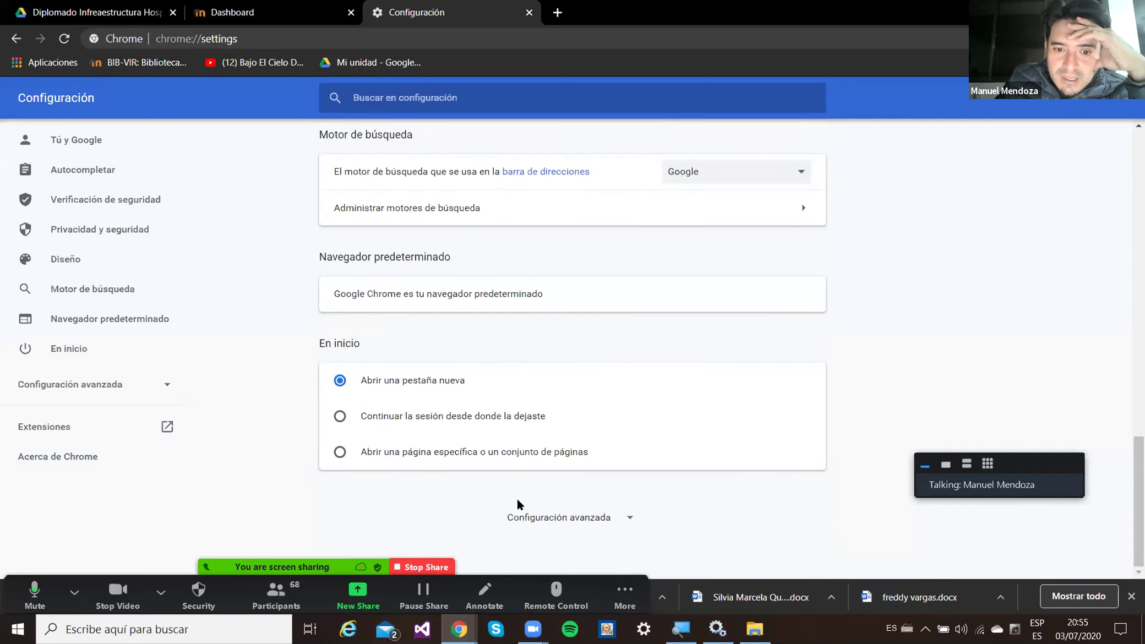
{"action": "left_click", "coordinate": [631, 520]}
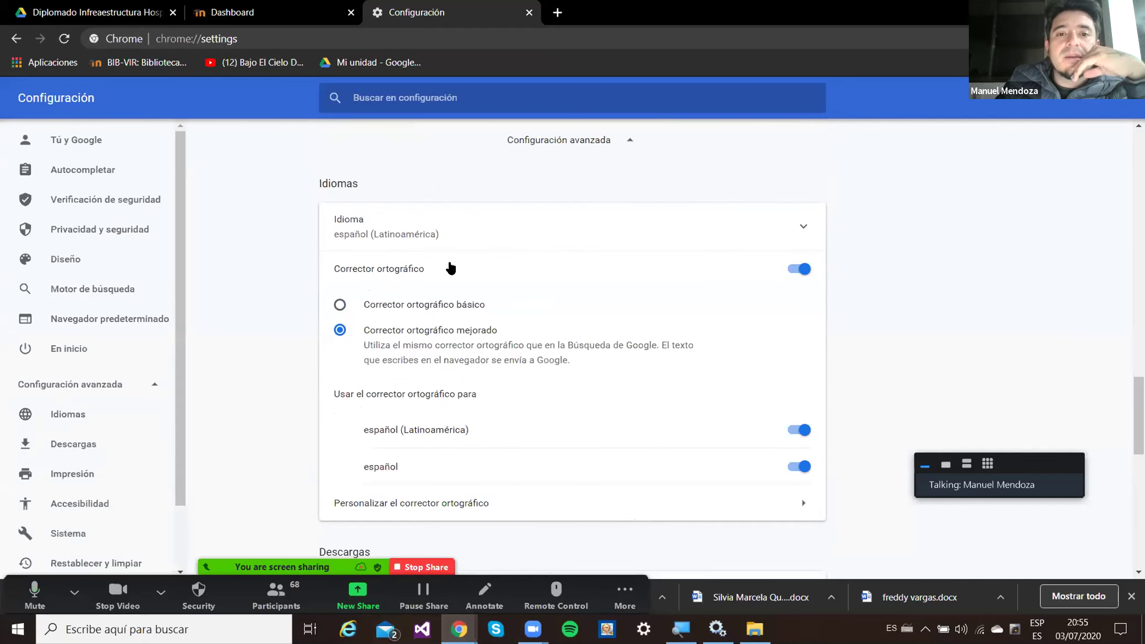
{"action": "left_click", "coordinate": [562, 238]}
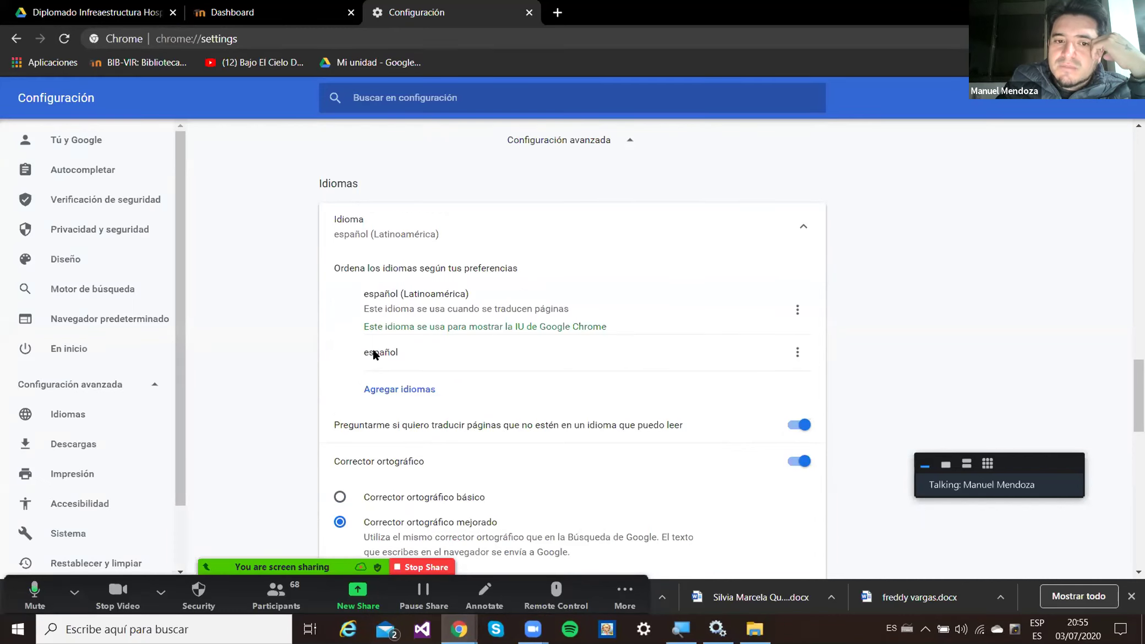
{"action": "scroll", "coordinate": [459, 376], "scroll_direction": "down", "scroll_amount": 2}
{"action": "scroll", "coordinate": [460, 376], "scroll_direction": "up", "scroll_amount": 8}
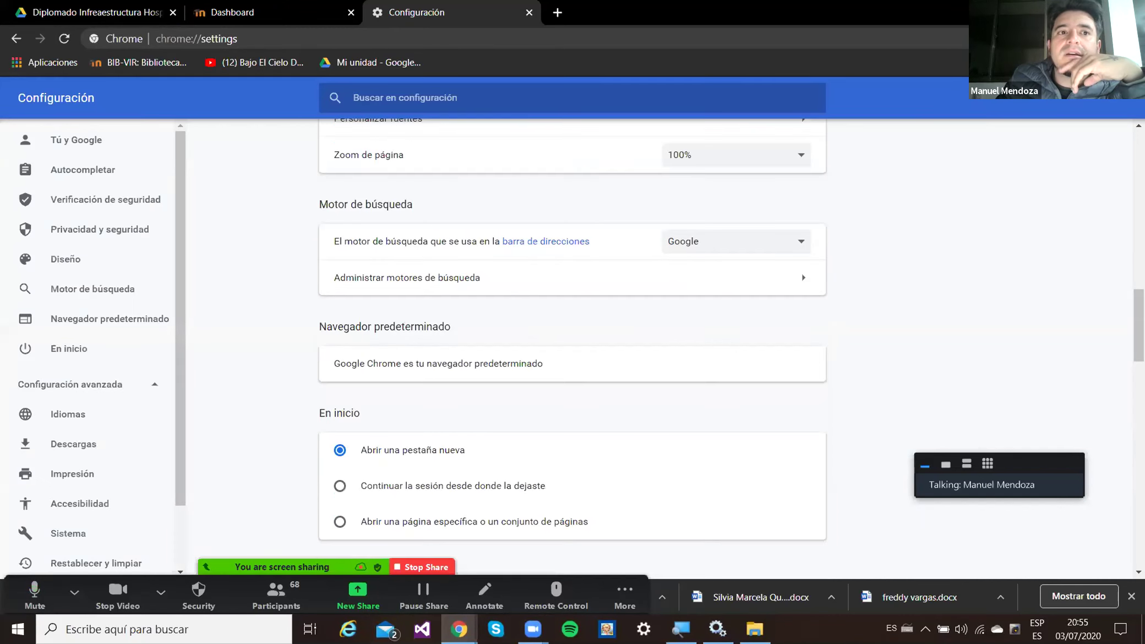
{"action": "left_click", "coordinate": [360, 18]}
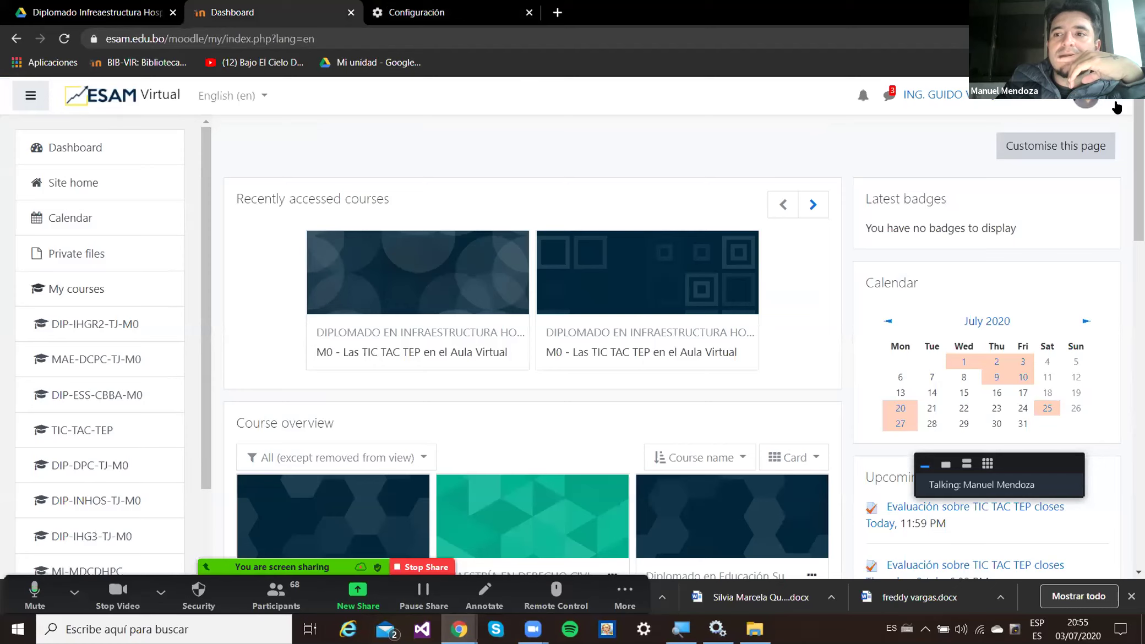
Log out of Moodle and sign back in through the Moodle shortcut using the saved password
{"action": "left_click", "coordinate": [1078, 102]}
{"action": "left_click", "coordinate": [1038, 255]}
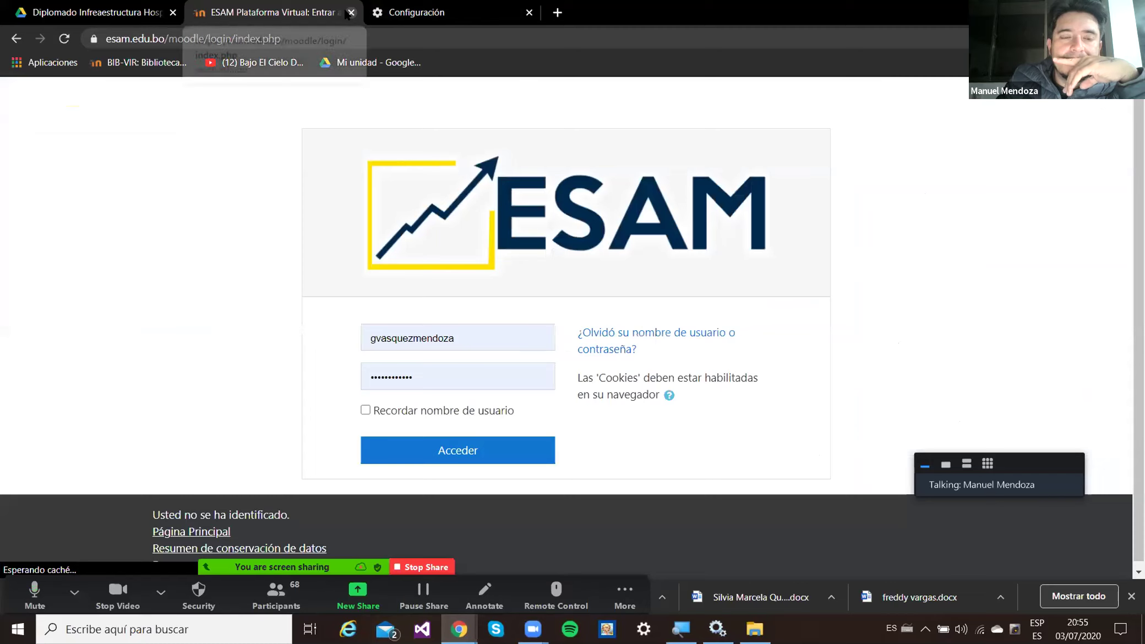
{"action": "left_click", "coordinate": [350, 12]}
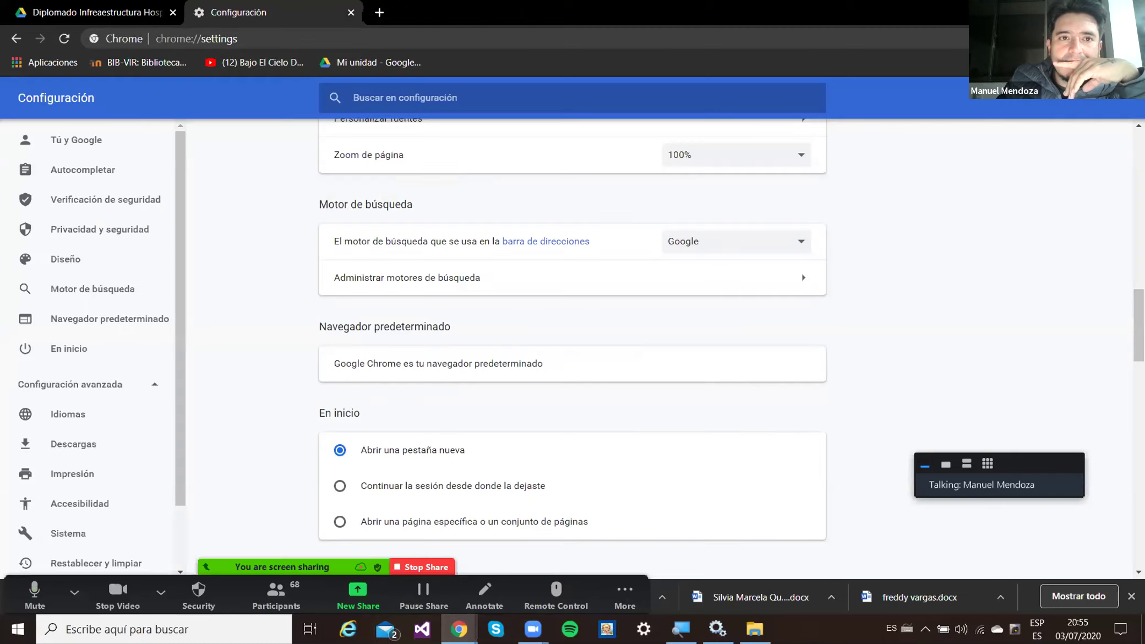
{"action": "left_click", "coordinate": [379, 13]}
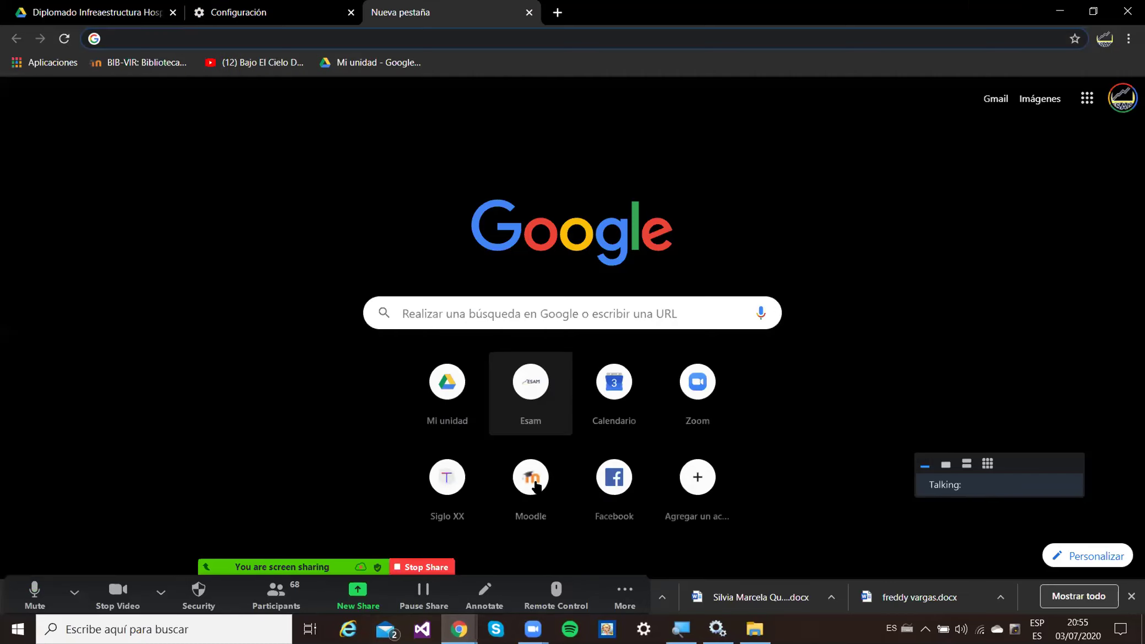
{"action": "left_click", "coordinate": [531, 486]}
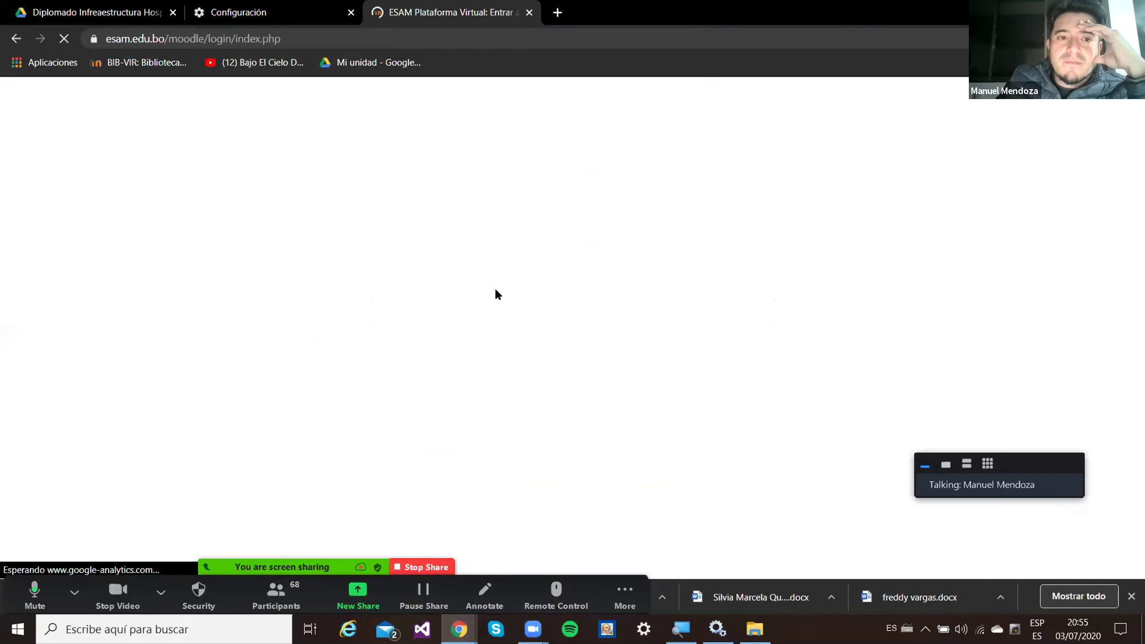
{"action": "left_click", "coordinate": [454, 448]}
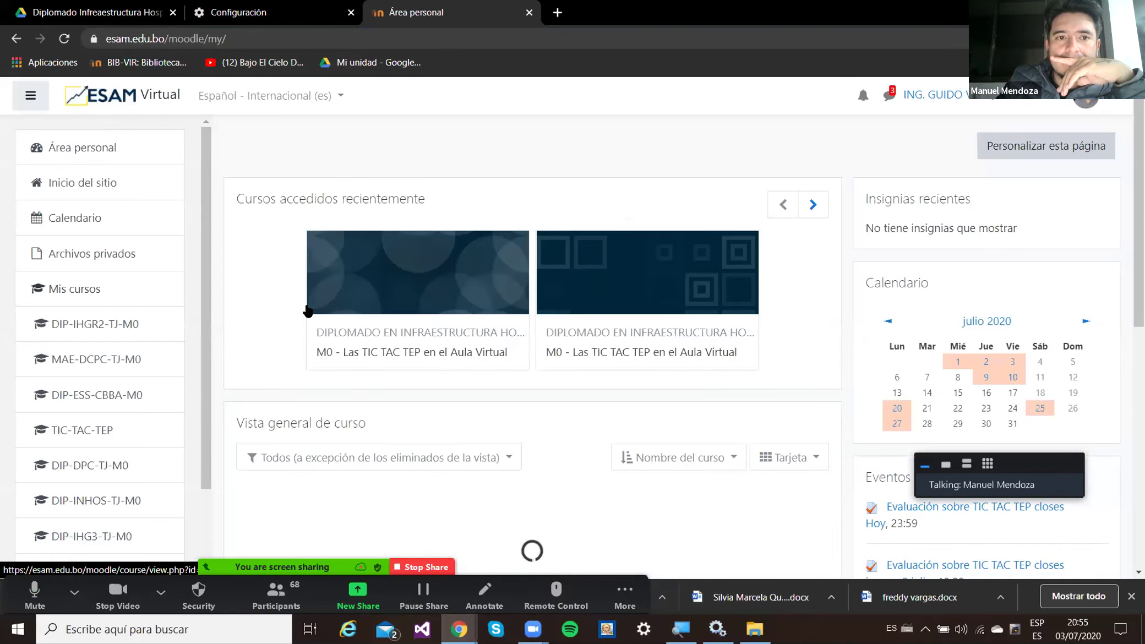
Choose English (en) for the Moodle interface and reload the Dashboard
{"action": "left_click", "coordinate": [330, 97]}
{"action": "left_click", "coordinate": [258, 134]}
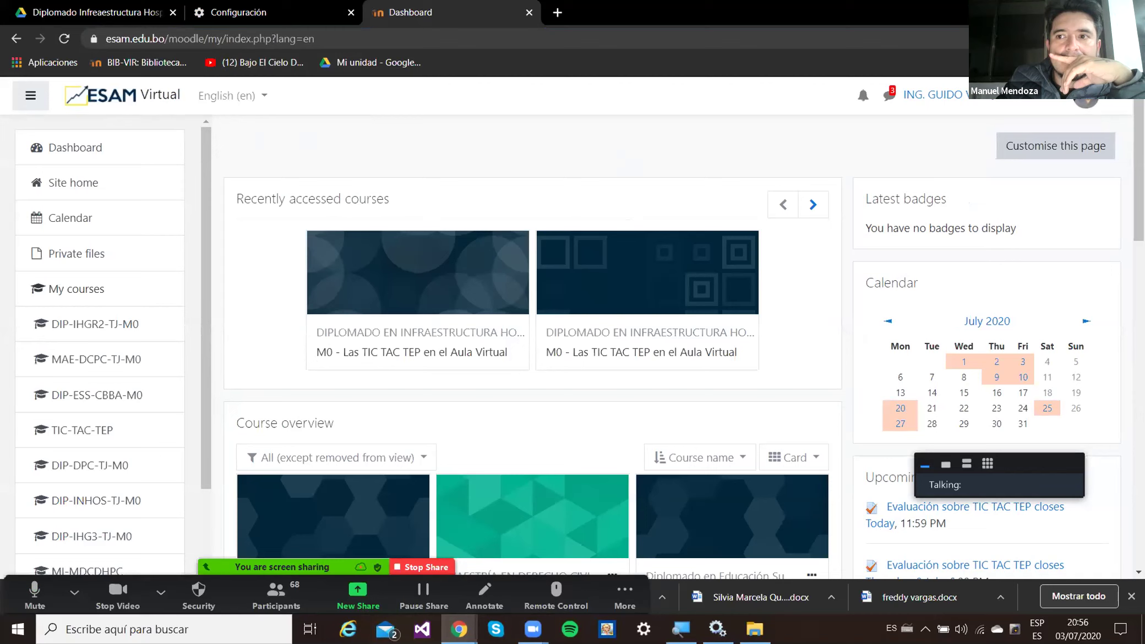
{"action": "key", "text": "alt+f"}
{"action": "key", "text": "Escape"}
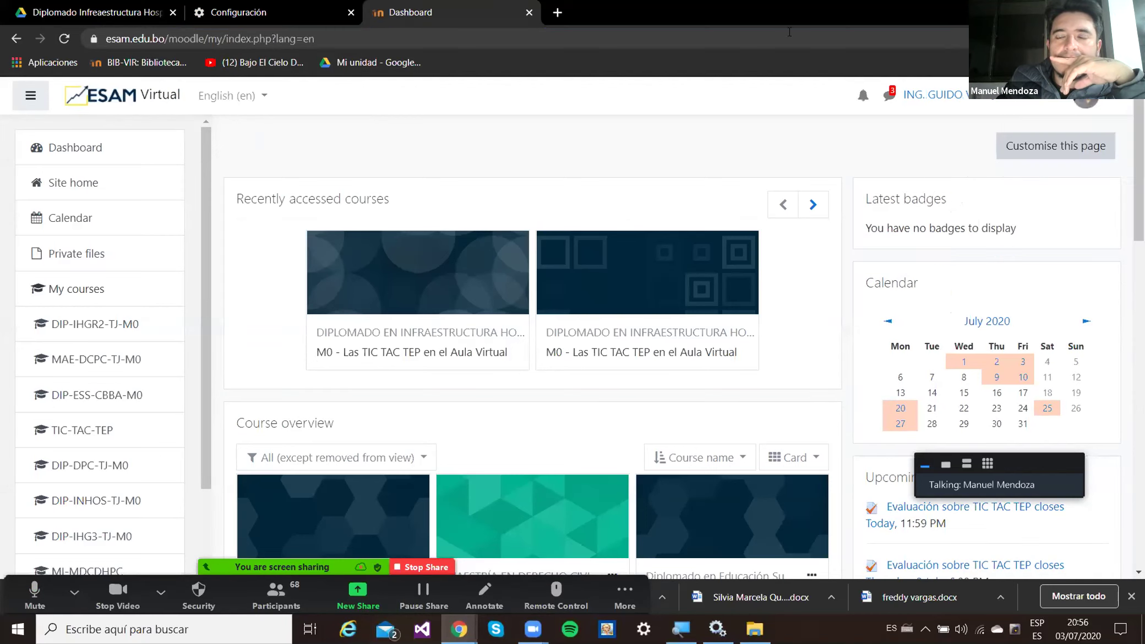
{"action": "left_click", "coordinate": [272, 96]}
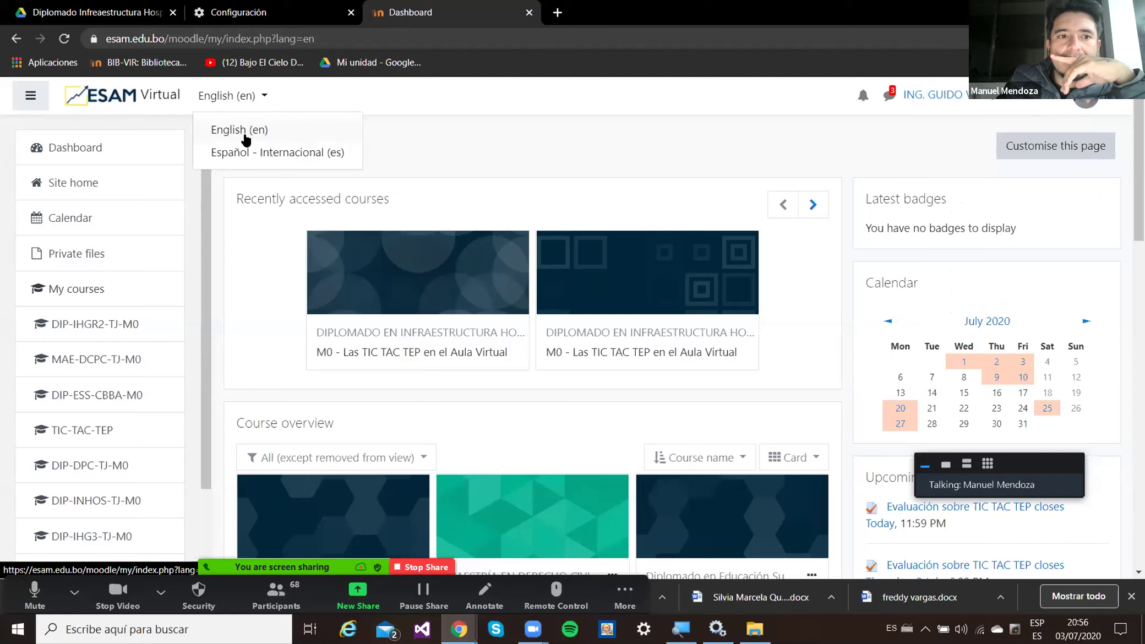
{"action": "left_click", "coordinate": [278, 128]}
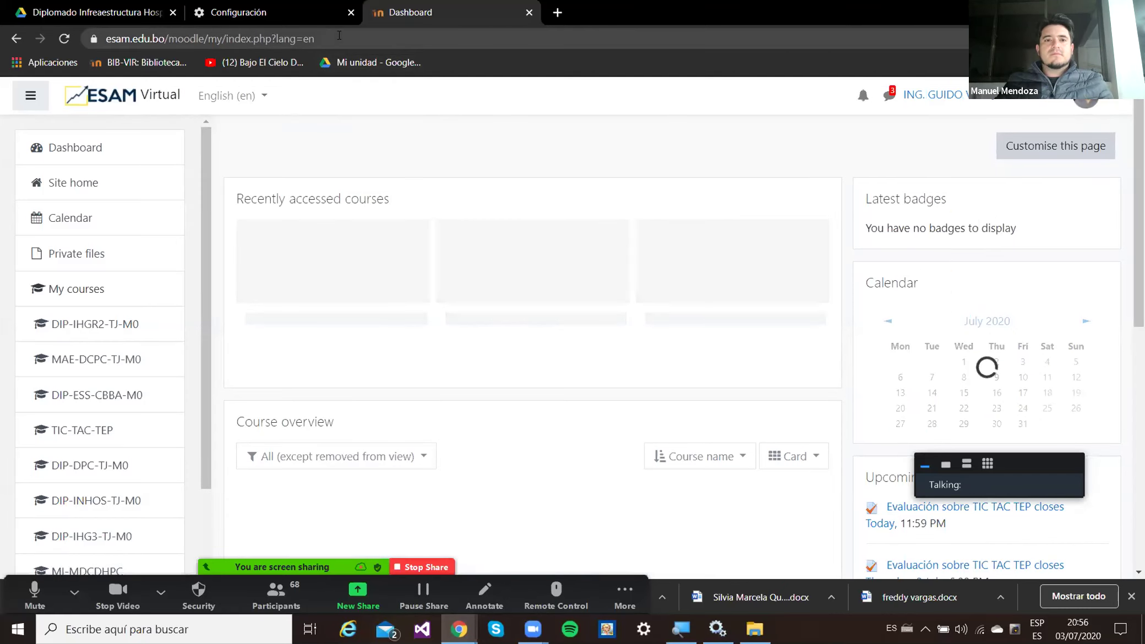
{"action": "left_click", "coordinate": [339, 38]}
{"action": "key", "text": "Return"}
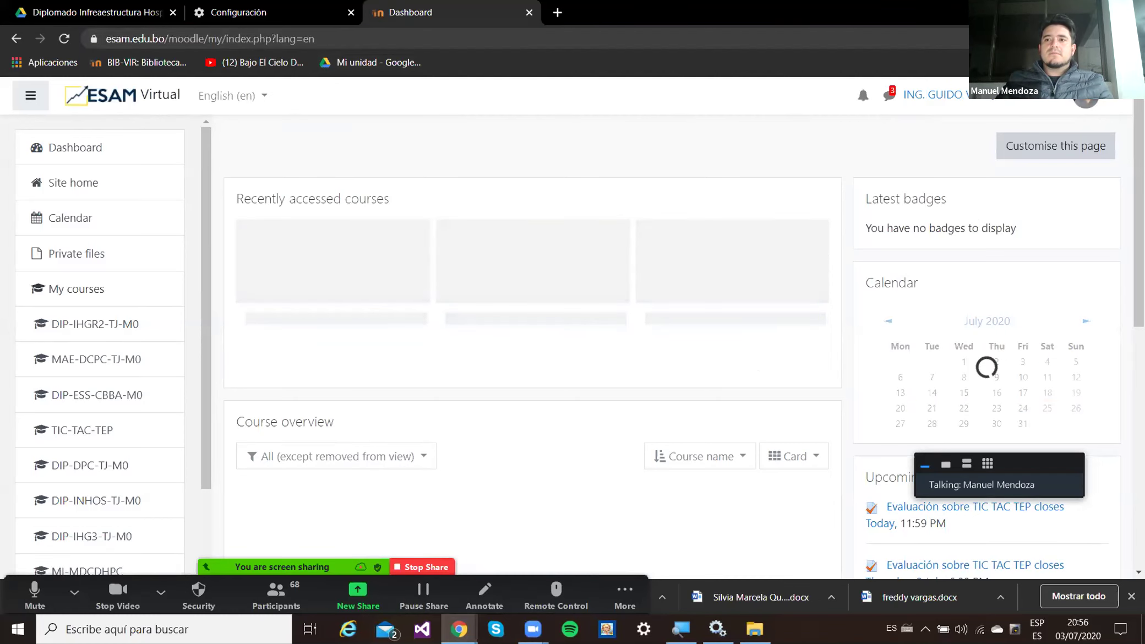
{"action": "left_click", "coordinate": [1133, 39]}
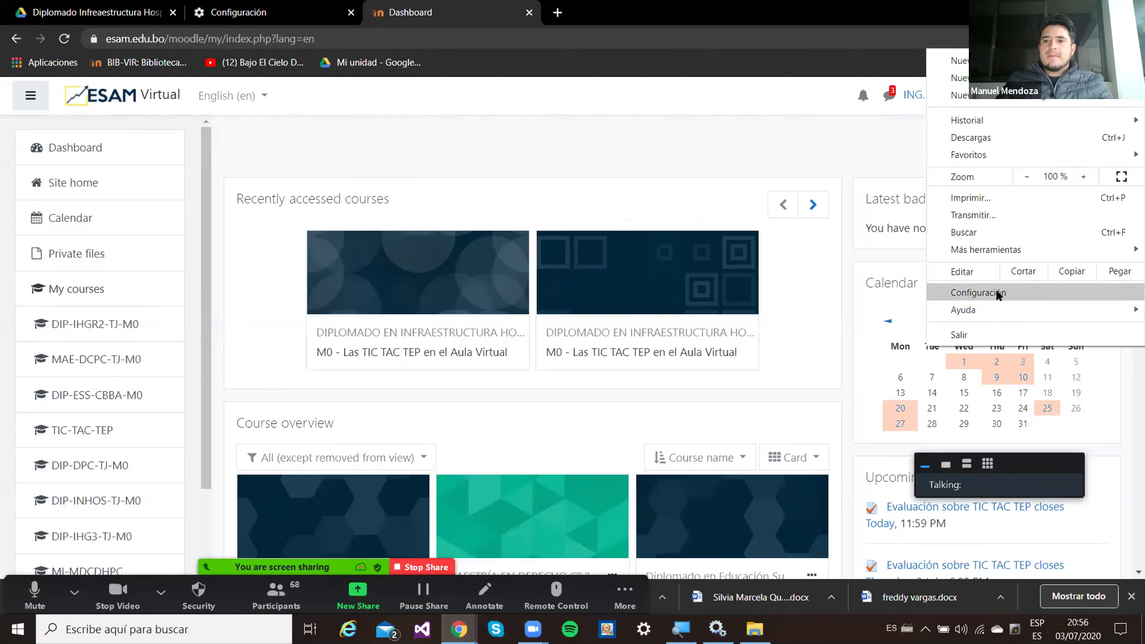
Open Chrome settings and collapse, then re-expand, the Idioma section to show the language list
{"action": "left_click", "coordinate": [996, 291]}
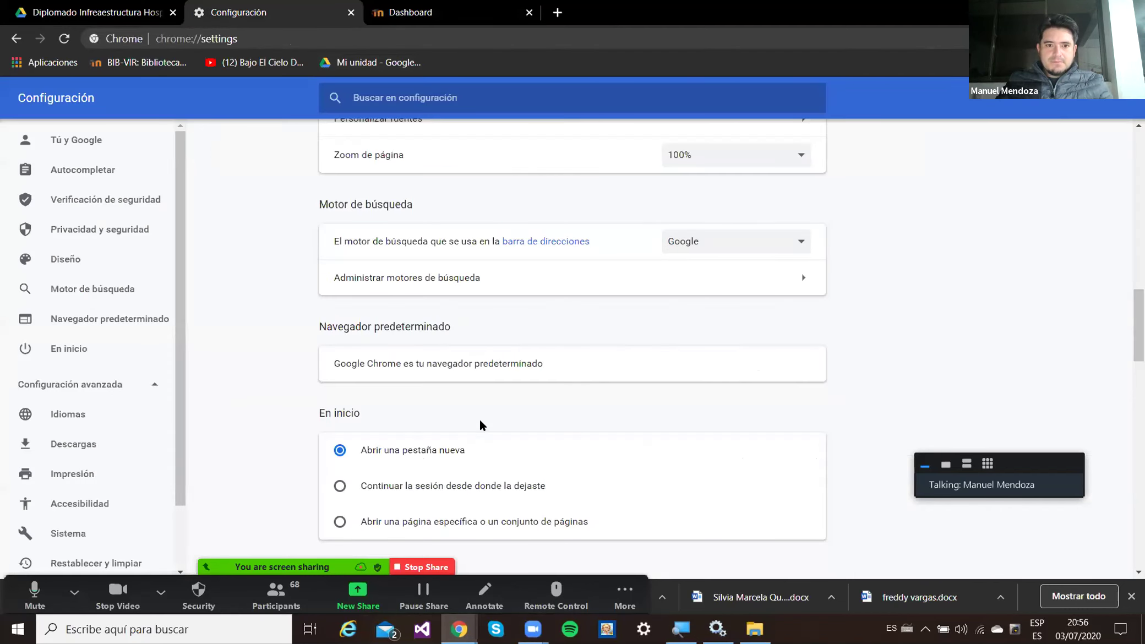
{"action": "scroll", "coordinate": [480, 425], "scroll_direction": "up", "scroll_amount": 4}
{"action": "scroll", "coordinate": [485, 427], "scroll_direction": "down", "scroll_amount": 12}
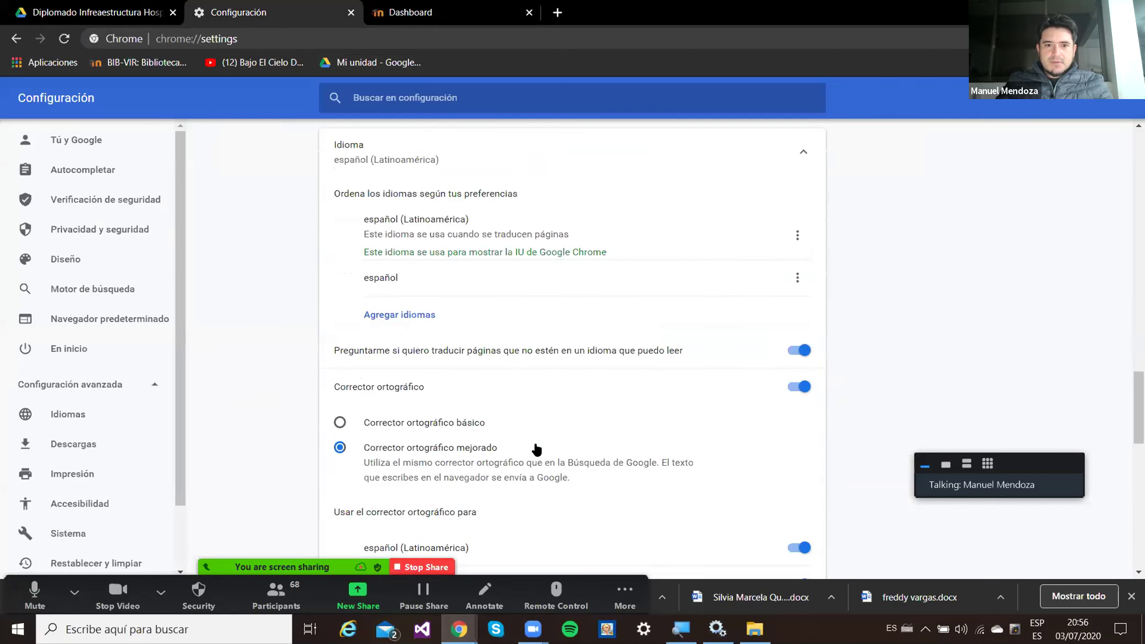
{"action": "scroll", "coordinate": [537, 448], "scroll_direction": "up", "scroll_amount": 3}
{"action": "left_click", "coordinate": [645, 314]}
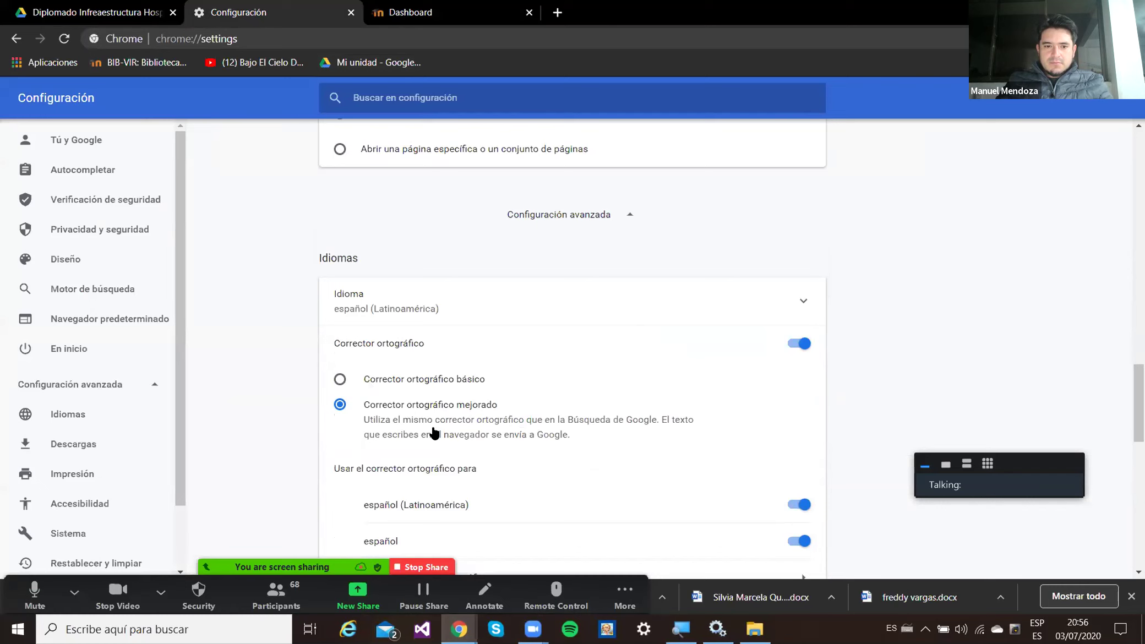
{"action": "scroll", "coordinate": [434, 433], "scroll_direction": "down", "scroll_amount": 1}
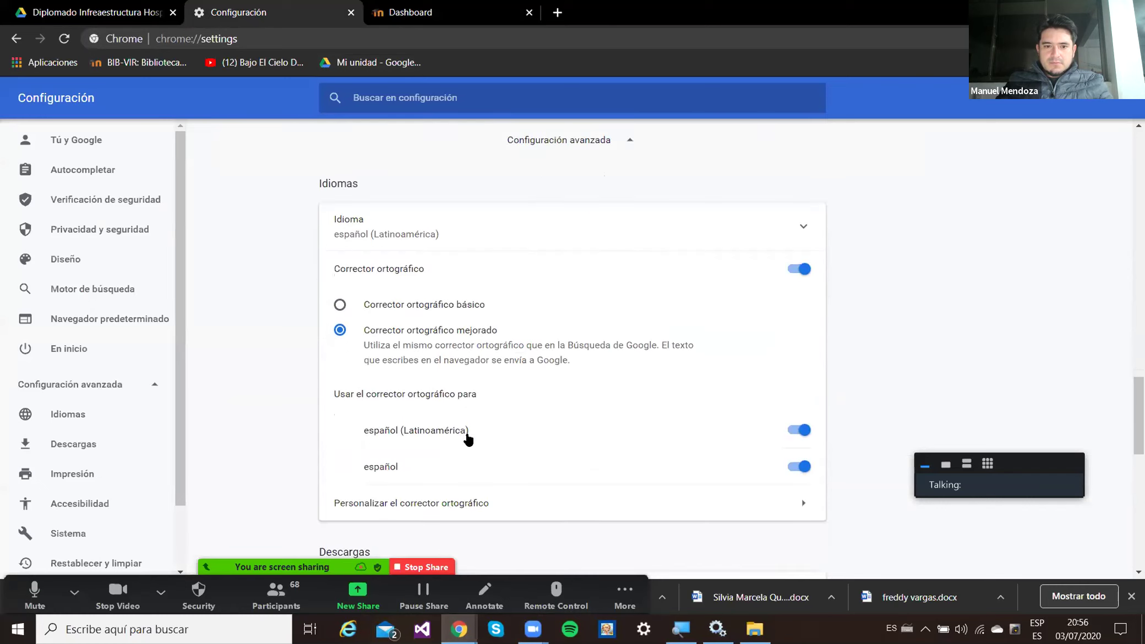
{"action": "left_click", "coordinate": [463, 233]}
{"action": "scroll", "coordinate": [775, 286], "scroll_direction": "down", "scroll_amount": 2}
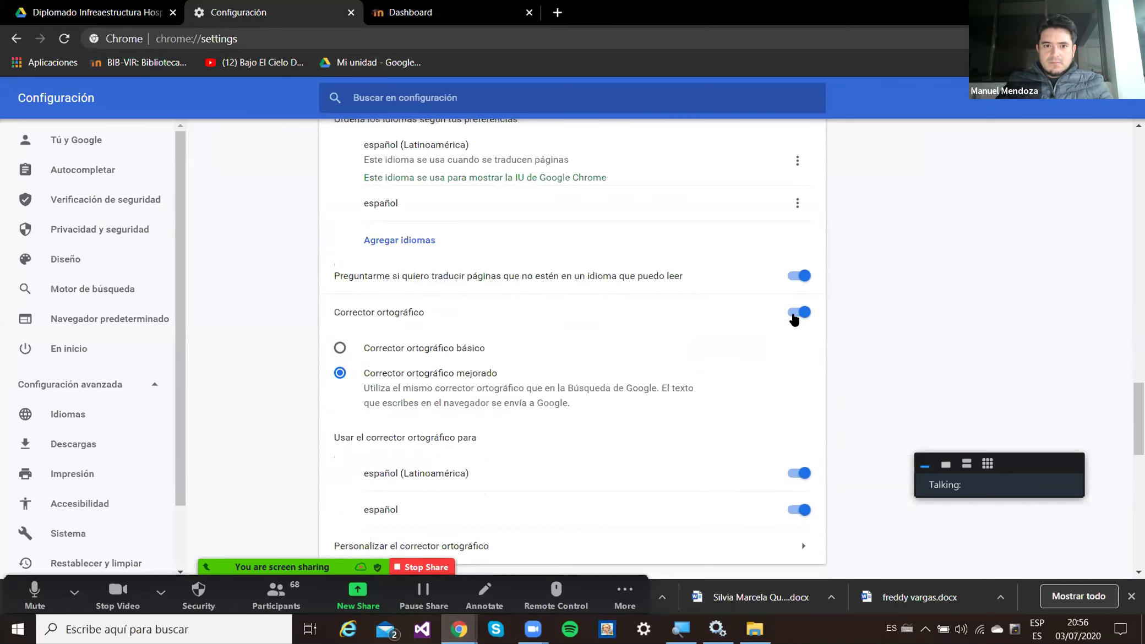
{"action": "scroll", "coordinate": [710, 386], "scroll_direction": "down", "scroll_amount": 1}
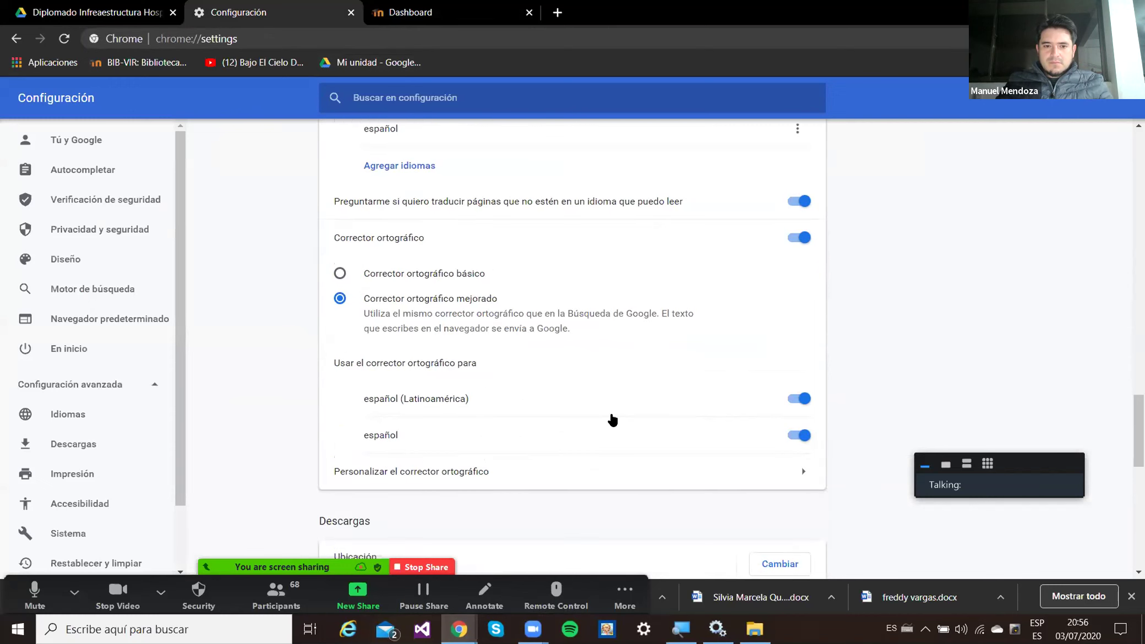
{"action": "scroll", "coordinate": [613, 420], "scroll_direction": "down", "scroll_amount": 1}
{"action": "scroll", "coordinate": [608, 410], "scroll_direction": "up", "scroll_amount": 4}
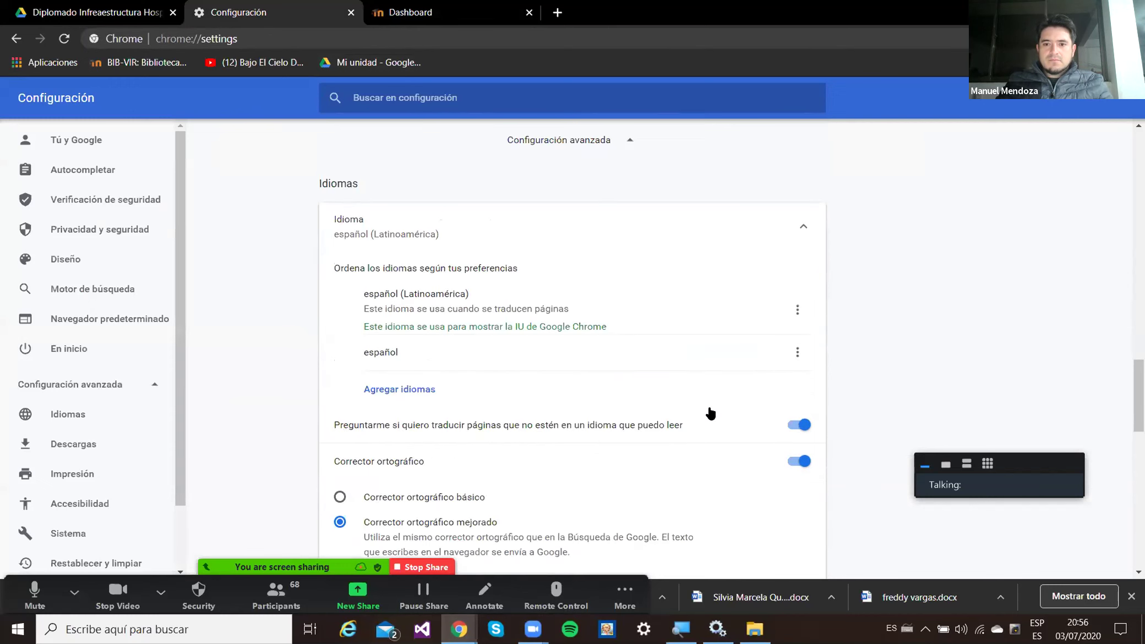
Toggle 'Preguntarme si quiero traducir páginas' off and on, then set Moodle to English (en)
{"action": "left_click", "coordinate": [793, 425]}
{"action": "left_click", "coordinate": [798, 429]}
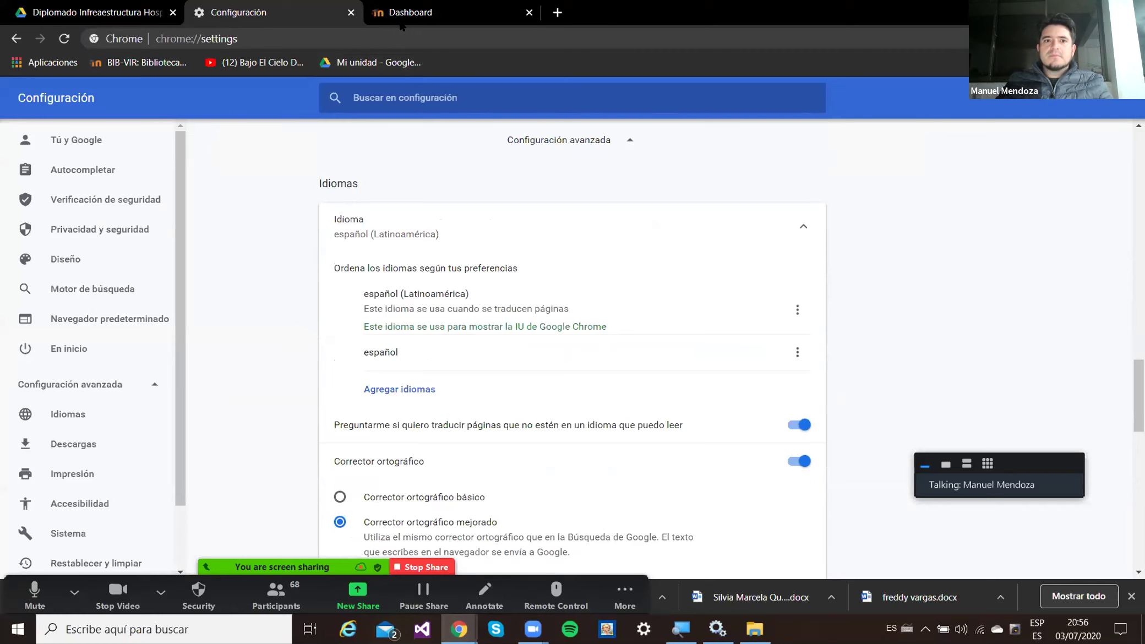
{"action": "left_click", "coordinate": [405, 12]}
{"action": "left_click", "coordinate": [232, 95]}
{"action": "left_click", "coordinate": [240, 127]}
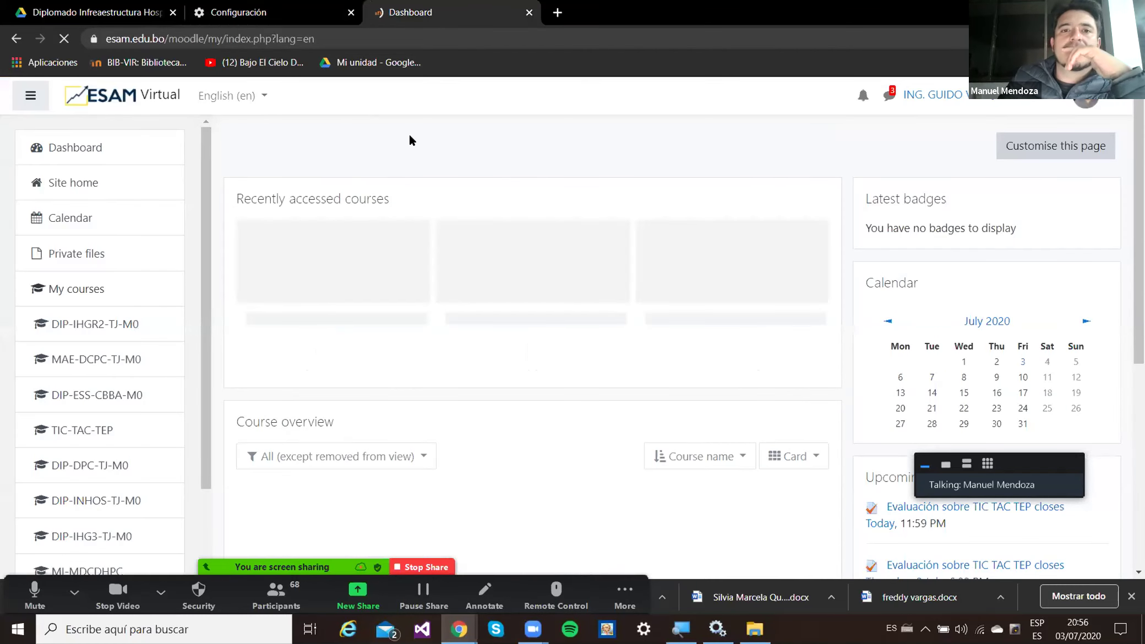
In a new tab, search Google for 'android' and open the android.com result
{"action": "left_click", "coordinate": [557, 13]}
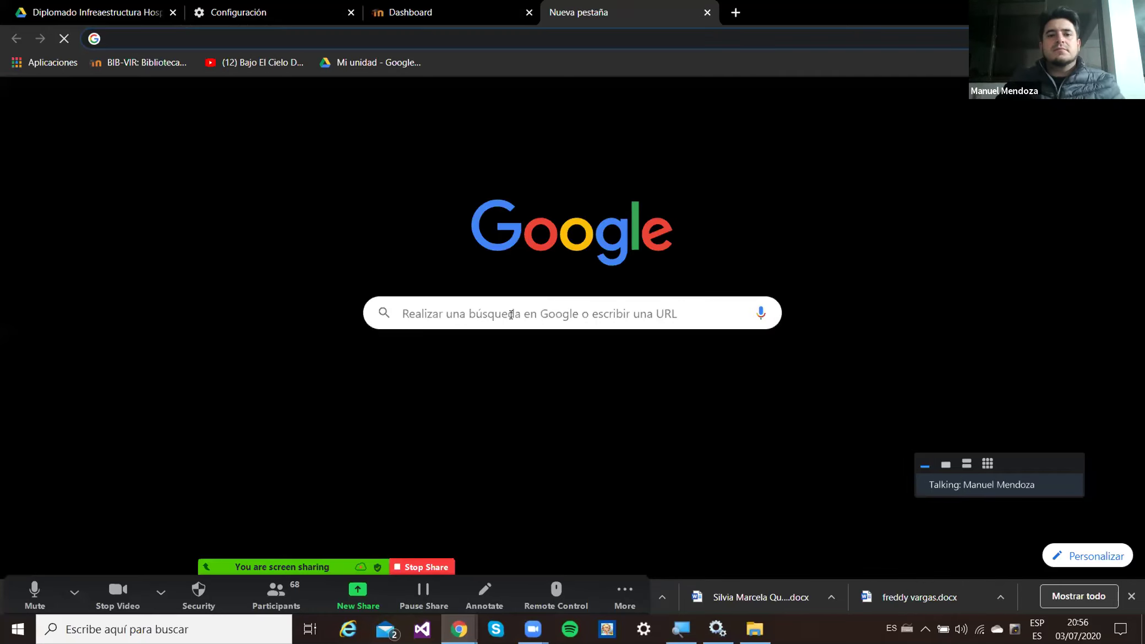
{"action": "left_click", "coordinate": [498, 314]}
{"action": "type", "text": "android"}
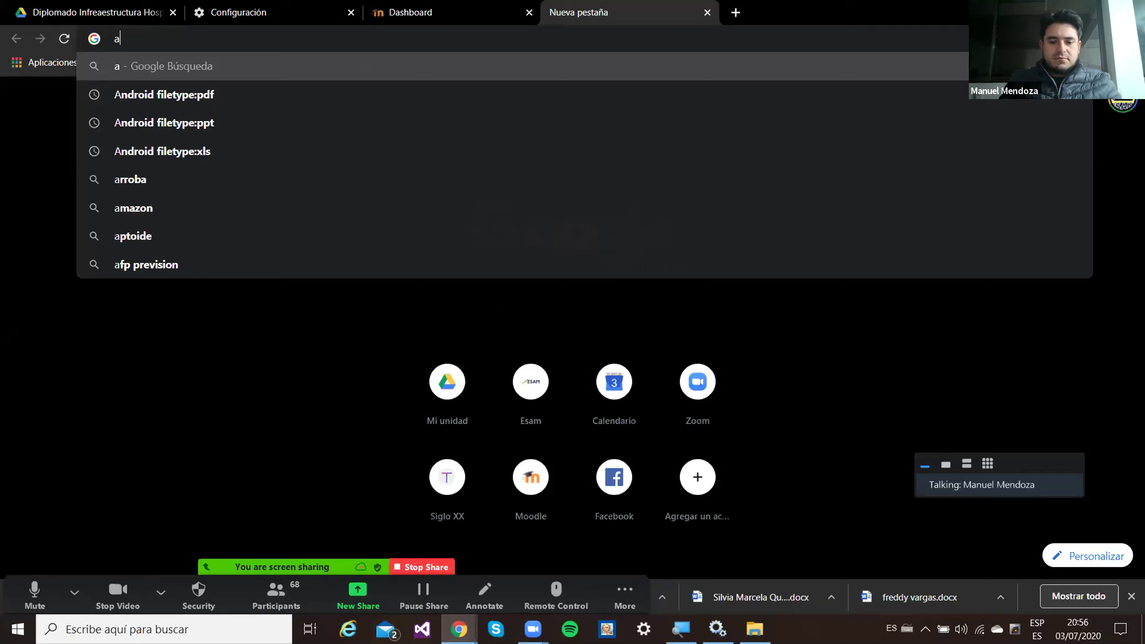
{"action": "key", "text": "Return"}
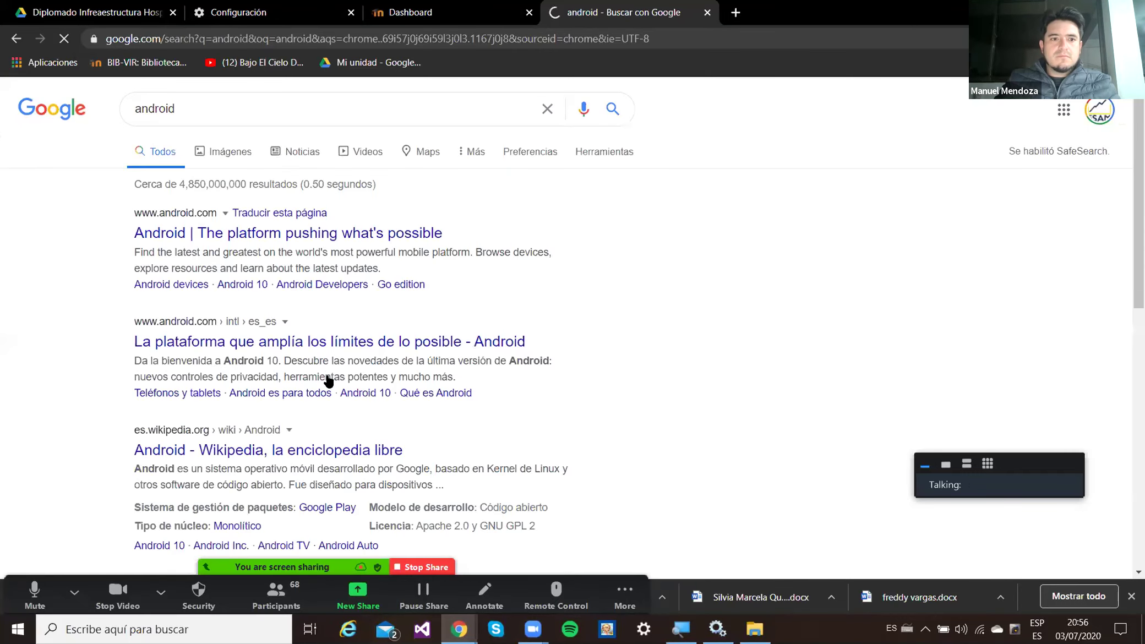
{"action": "left_click", "coordinate": [275, 234]}
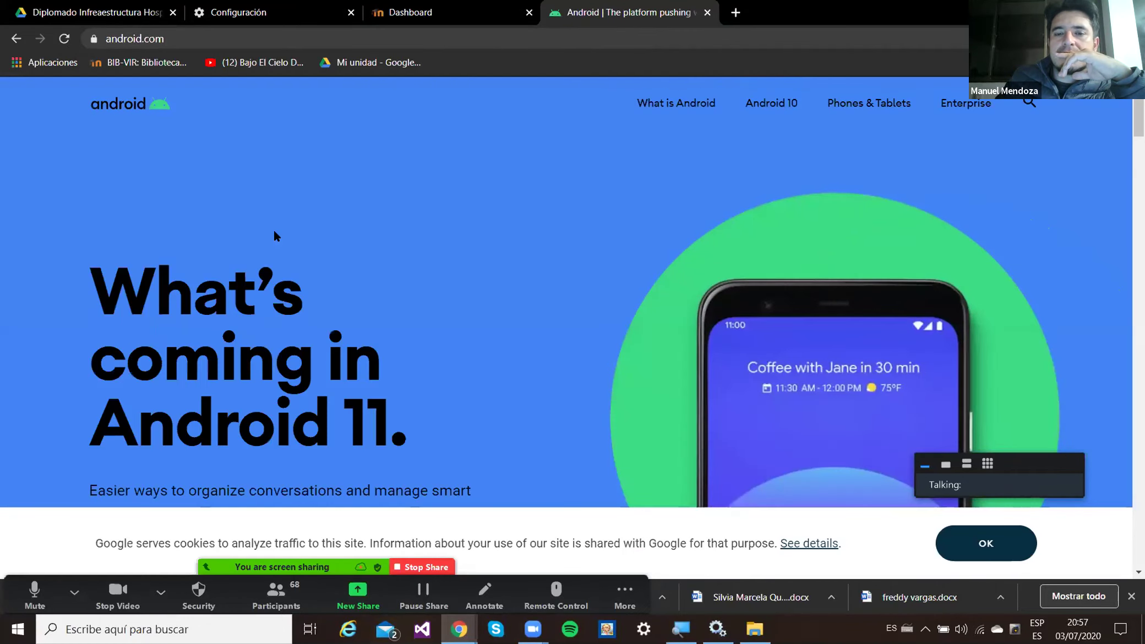
{"action": "scroll", "coordinate": [276, 236], "scroll_direction": "down", "scroll_amount": 10}
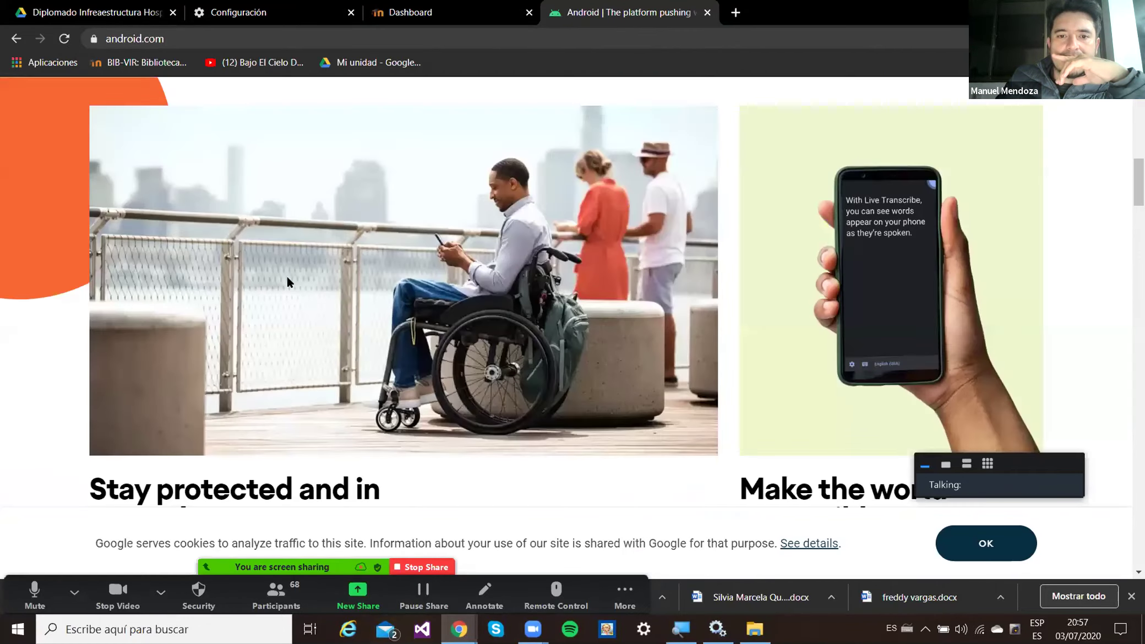
{"action": "scroll", "coordinate": [287, 276], "scroll_direction": "down", "scroll_amount": 5}
{"action": "scroll", "coordinate": [287, 276], "scroll_direction": "up", "scroll_amount": 15}
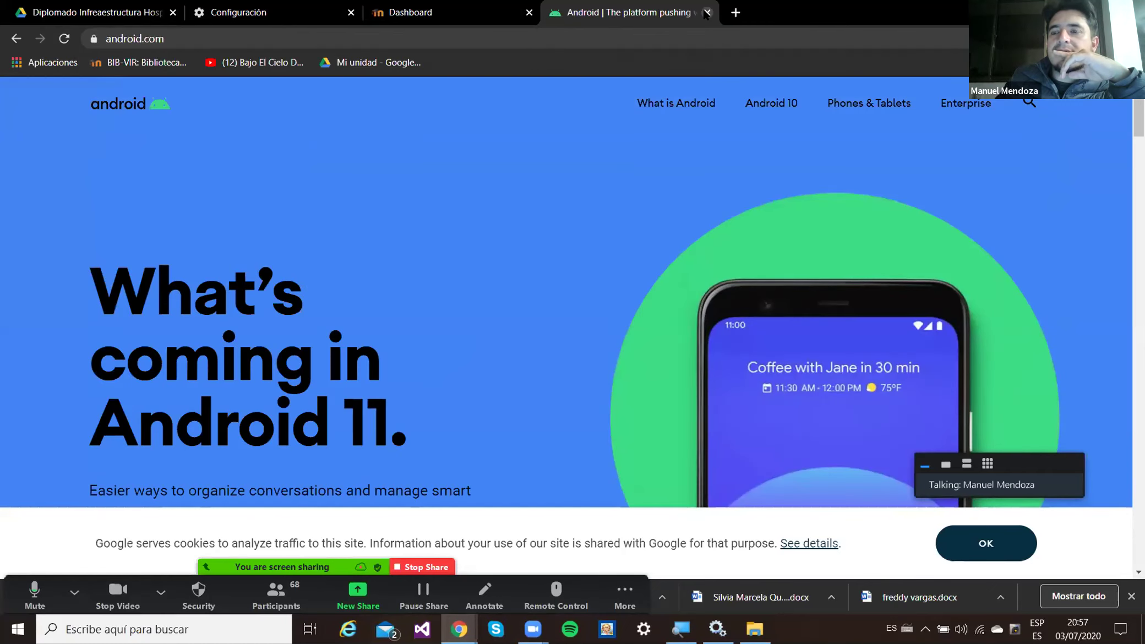
Return to Chrome settings and collapse, then re-expand, the Idioma section
{"action": "left_click", "coordinate": [259, 13]}
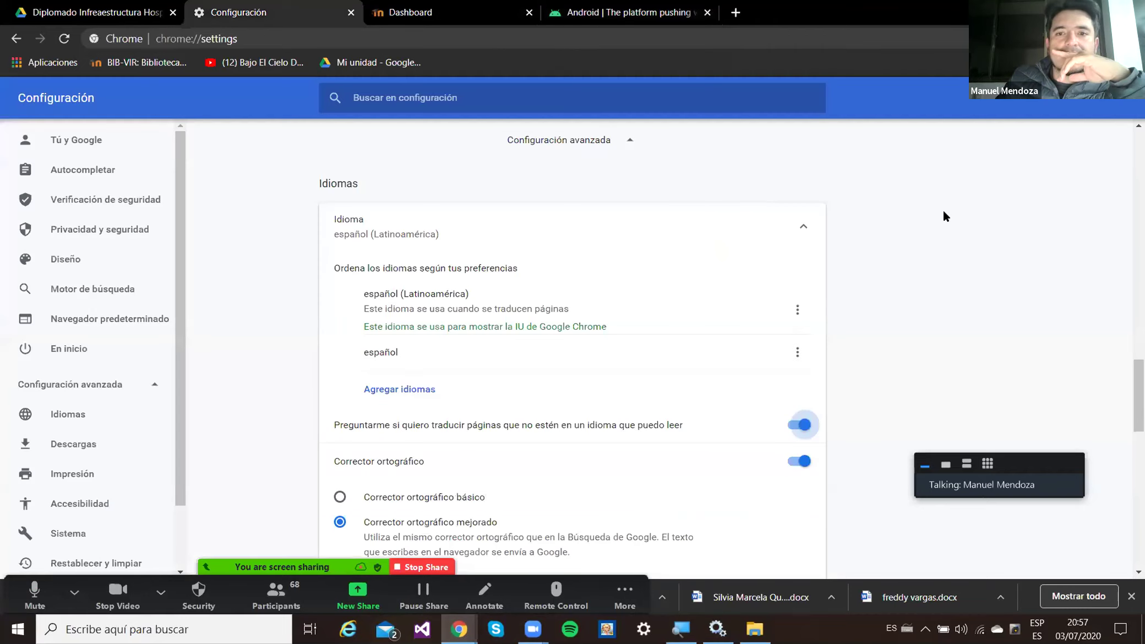
{"action": "scroll", "coordinate": [741, 280], "scroll_direction": "up", "scroll_amount": 10}
{"action": "scroll", "coordinate": [739, 279], "scroll_direction": "down", "scroll_amount": 10}
{"action": "scroll", "coordinate": [739, 280], "scroll_direction": "up", "scroll_amount": 5}
{"action": "scroll", "coordinate": [739, 282], "scroll_direction": "up", "scroll_amount": 15}
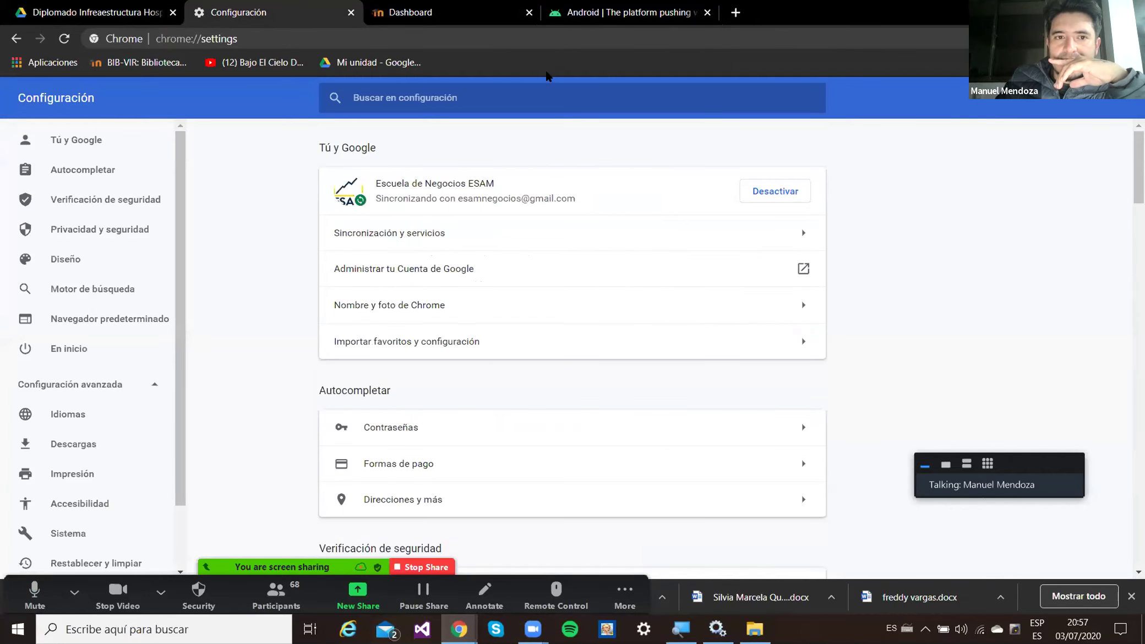
{"action": "scroll", "coordinate": [578, 400], "scroll_direction": "down", "scroll_amount": 20}
{"action": "scroll", "coordinate": [569, 405], "scroll_direction": "up", "scroll_amount": 4}
{"action": "scroll", "coordinate": [569, 405], "scroll_direction": "up", "scroll_amount": 2}
{"action": "left_click", "coordinate": [750, 268]}
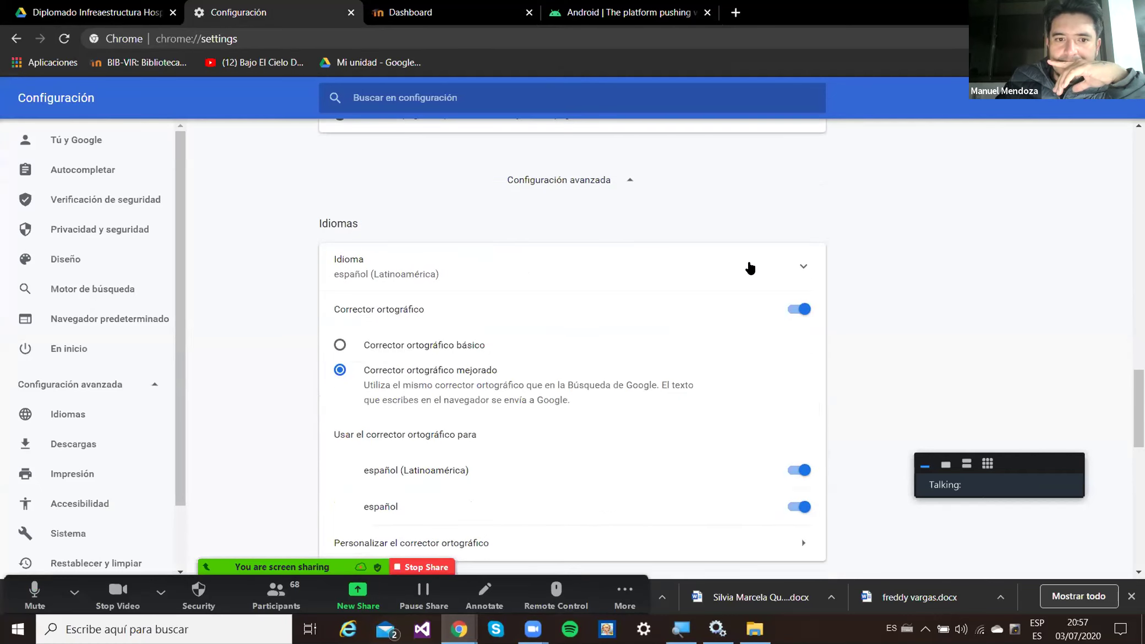
{"action": "left_click", "coordinate": [750, 268]}
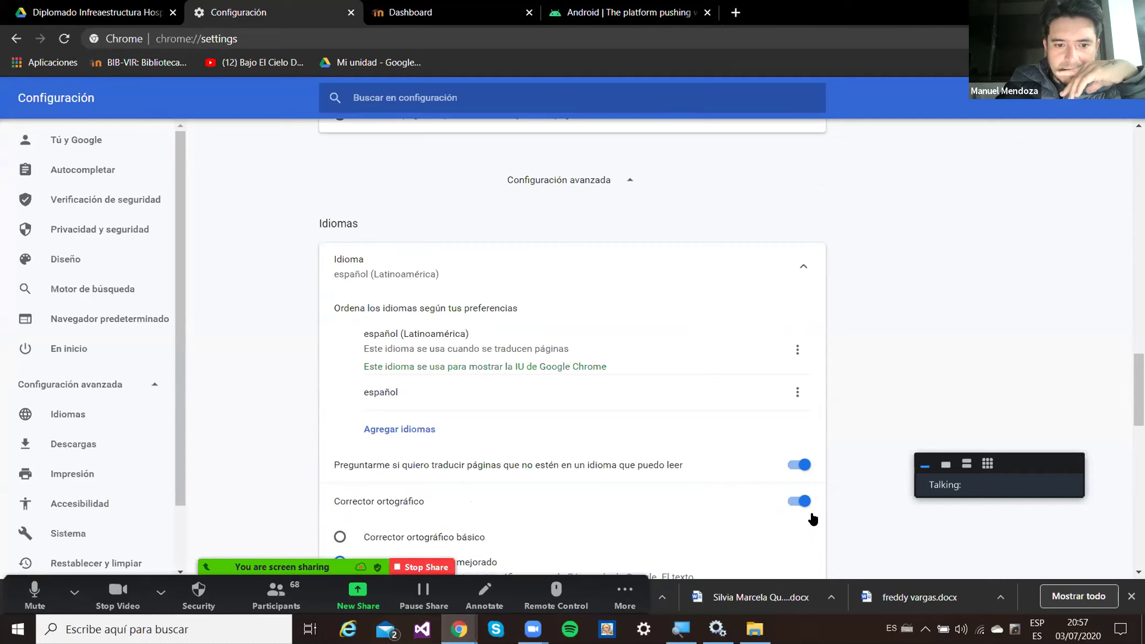
Toggle Corrector ortográfico off and on with the basic checker, then return to the Dashboard
{"action": "left_click", "coordinate": [790, 505]}
{"action": "left_click", "coordinate": [798, 502]}
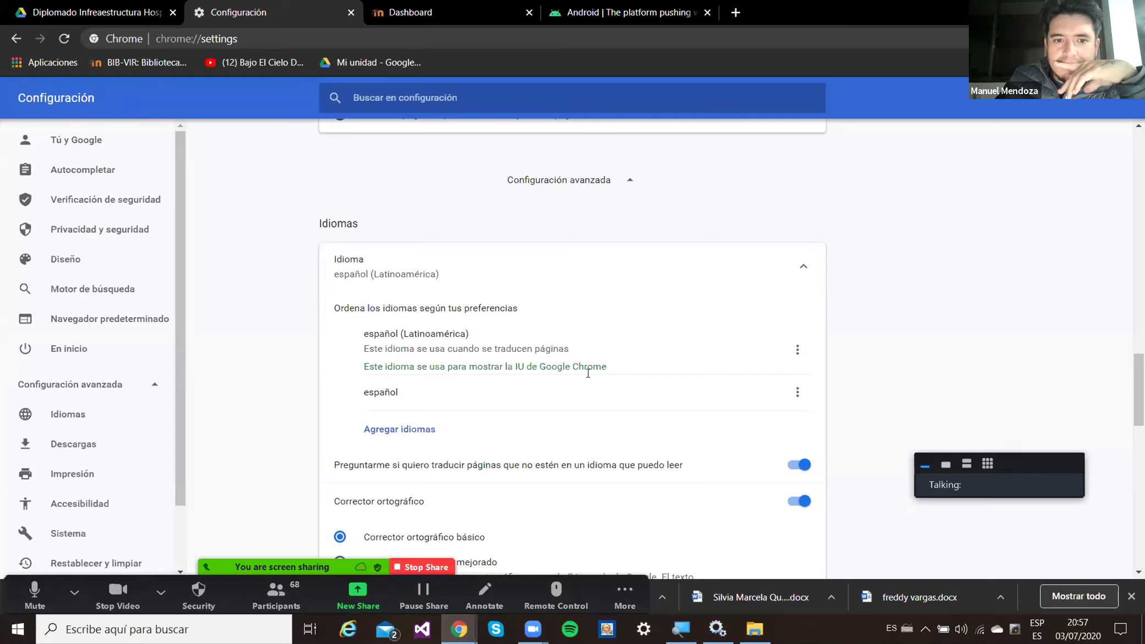
{"action": "left_click", "coordinate": [469, 263]}
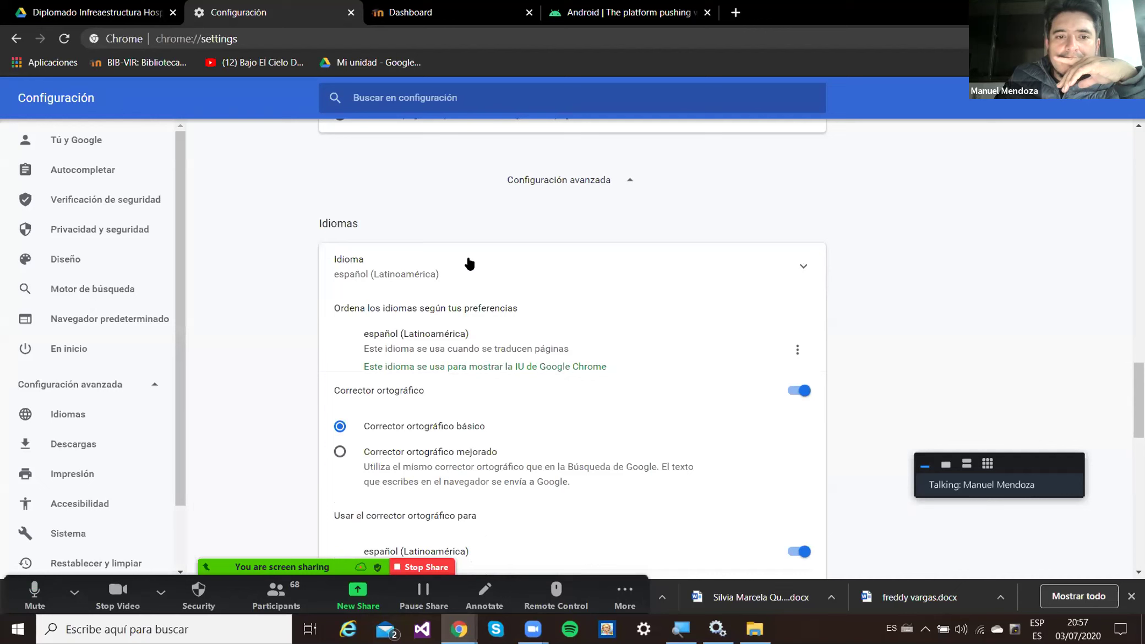
{"action": "left_click", "coordinate": [413, 10]}
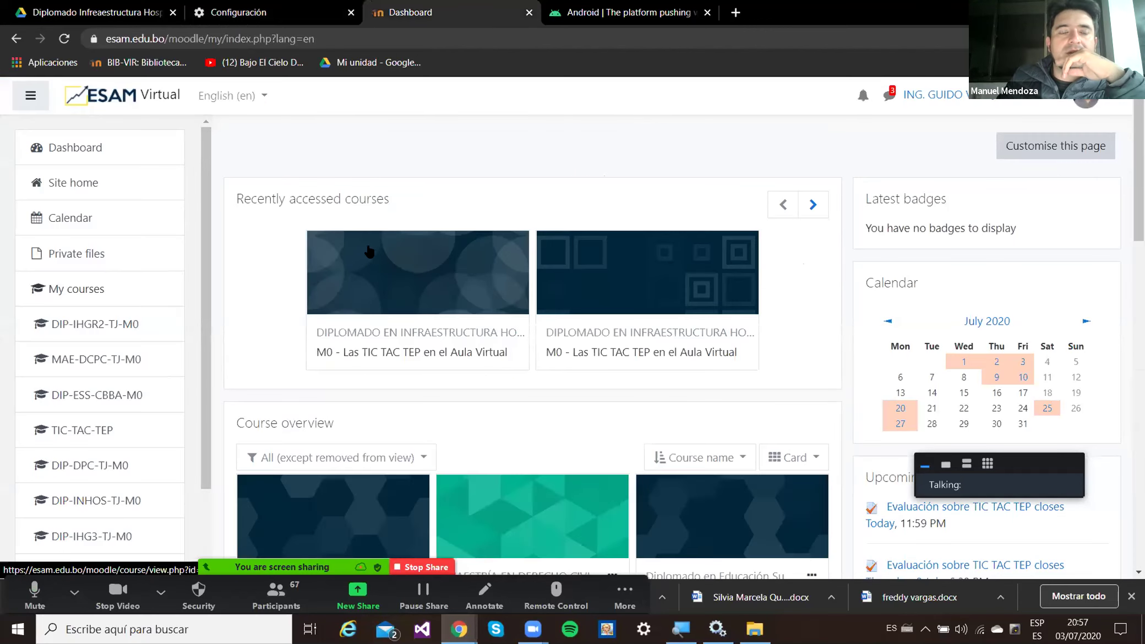
Switch to the android.com tab and scroll through the page
{"action": "left_click", "coordinate": [594, 10]}
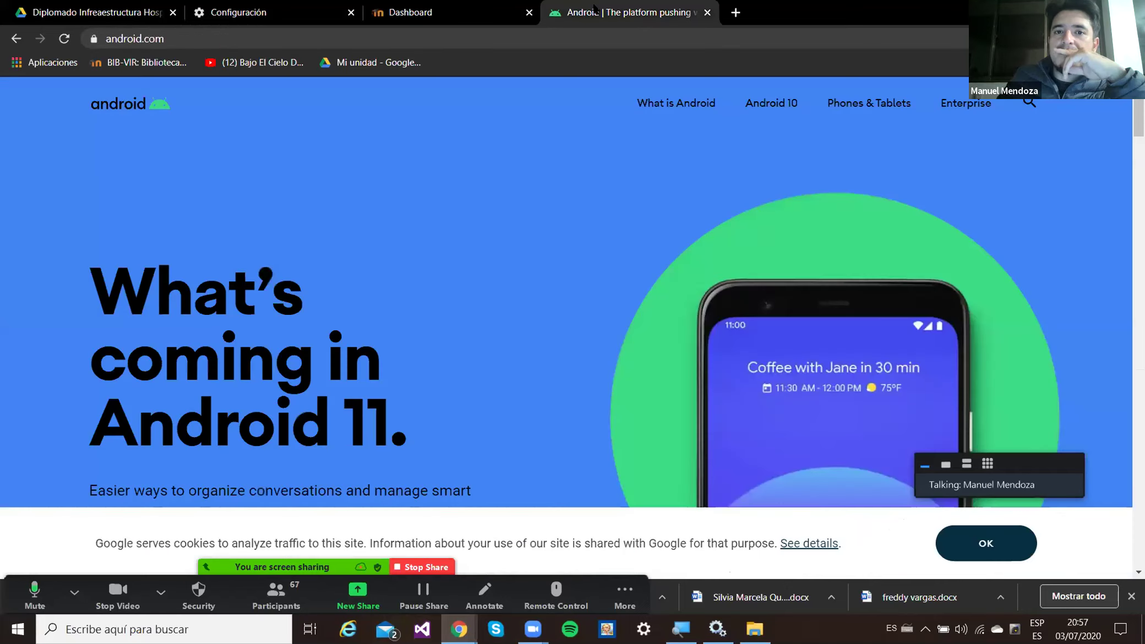
{"action": "scroll", "coordinate": [298, 209], "scroll_direction": "down", "scroll_amount": 15}
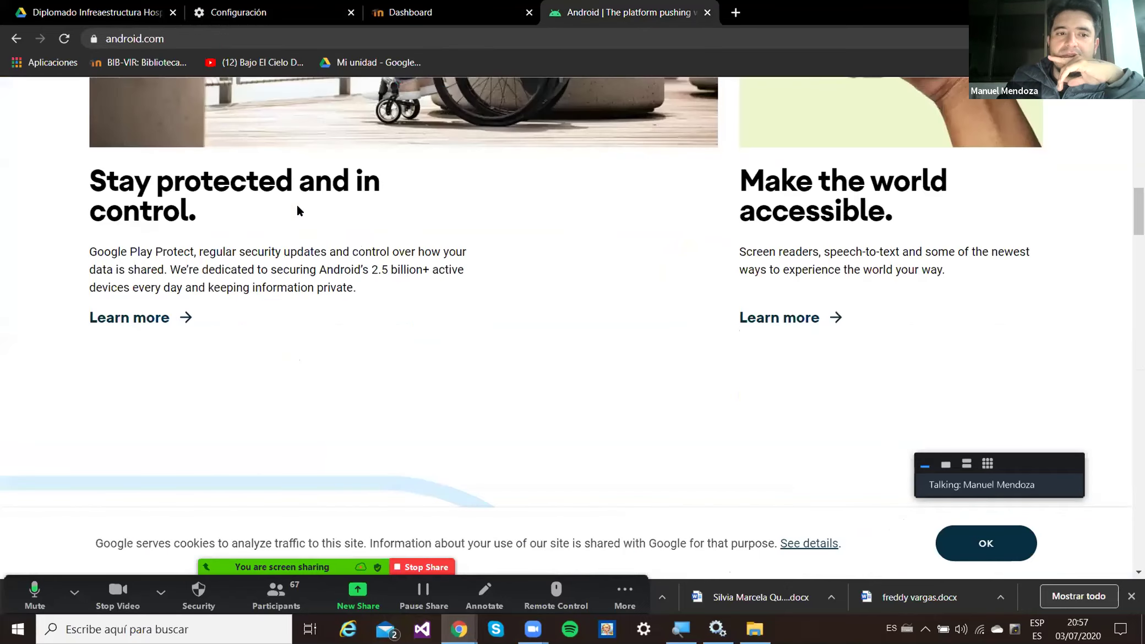
{"action": "scroll", "coordinate": [298, 206], "scroll_direction": "down", "scroll_amount": 5}
{"action": "scroll", "coordinate": [297, 208], "scroll_direction": "up", "scroll_amount": 5}
{"action": "scroll", "coordinate": [325, 214], "scroll_direction": "down", "scroll_amount": 5}
{"action": "scroll", "coordinate": [330, 219], "scroll_direction": "up", "scroll_amount": 10}
{"action": "scroll", "coordinate": [329, 219], "scroll_direction": "up", "scroll_amount": 5}
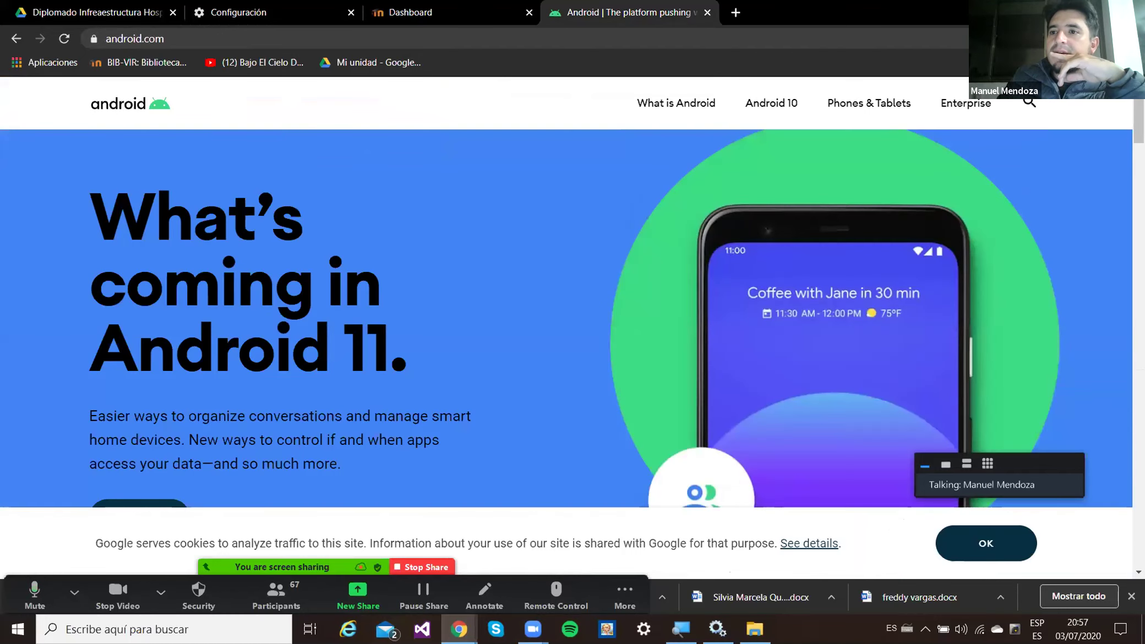
Open Chrome settings and expand the list of browser languages under Idioma
{"action": "key", "text": "alt+f"}
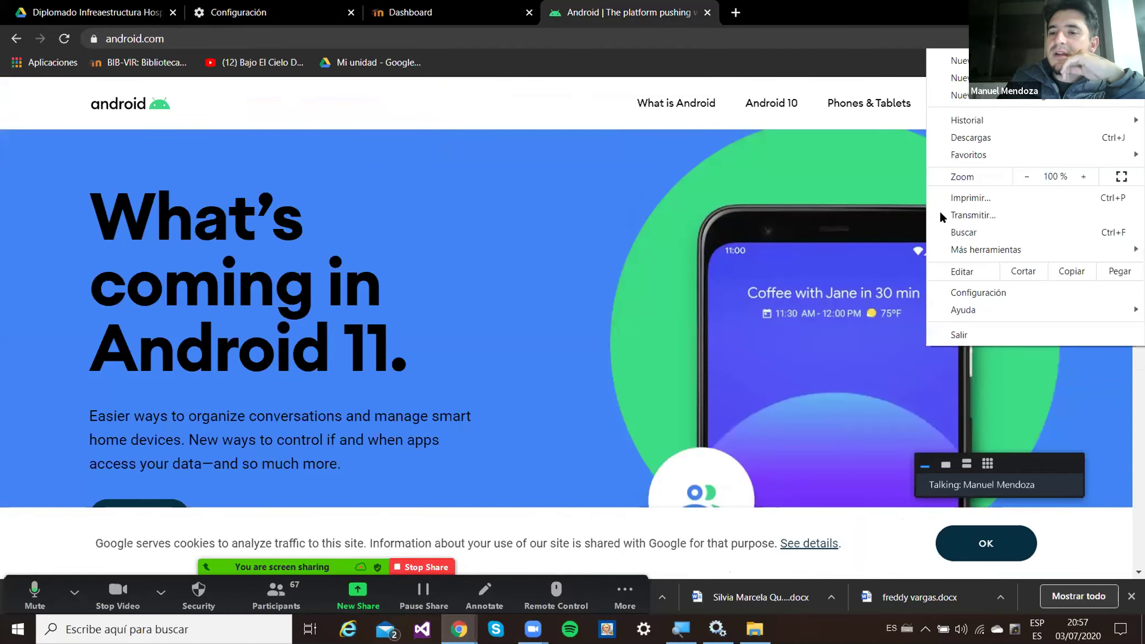
{"action": "left_click", "coordinate": [972, 291]}
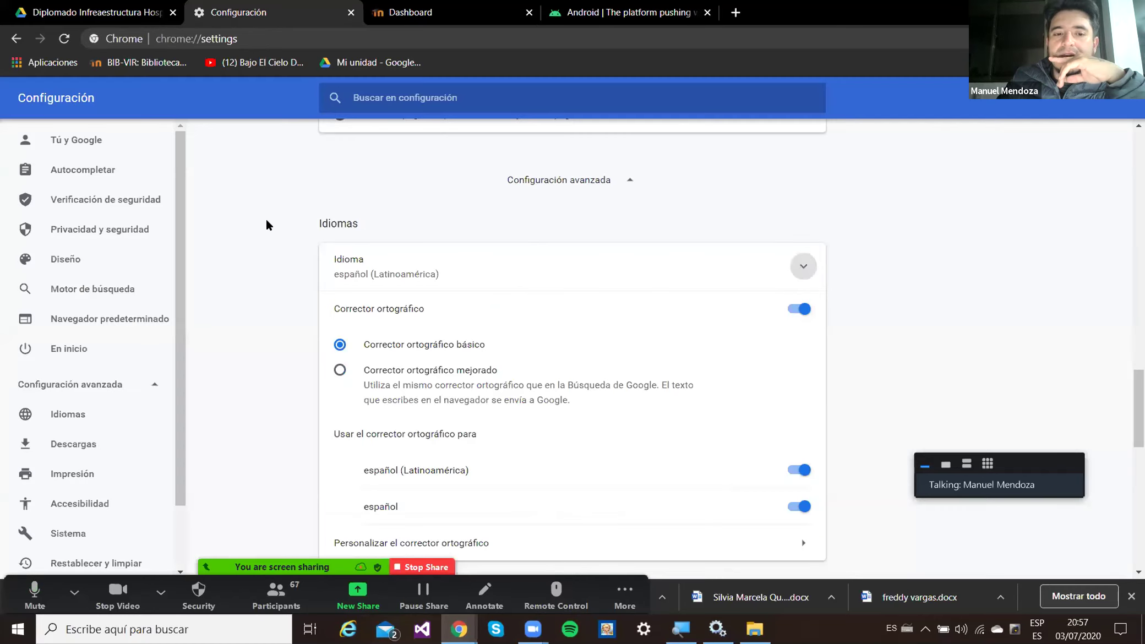
{"action": "scroll", "coordinate": [278, 228], "scroll_direction": "down", "scroll_amount": 3}
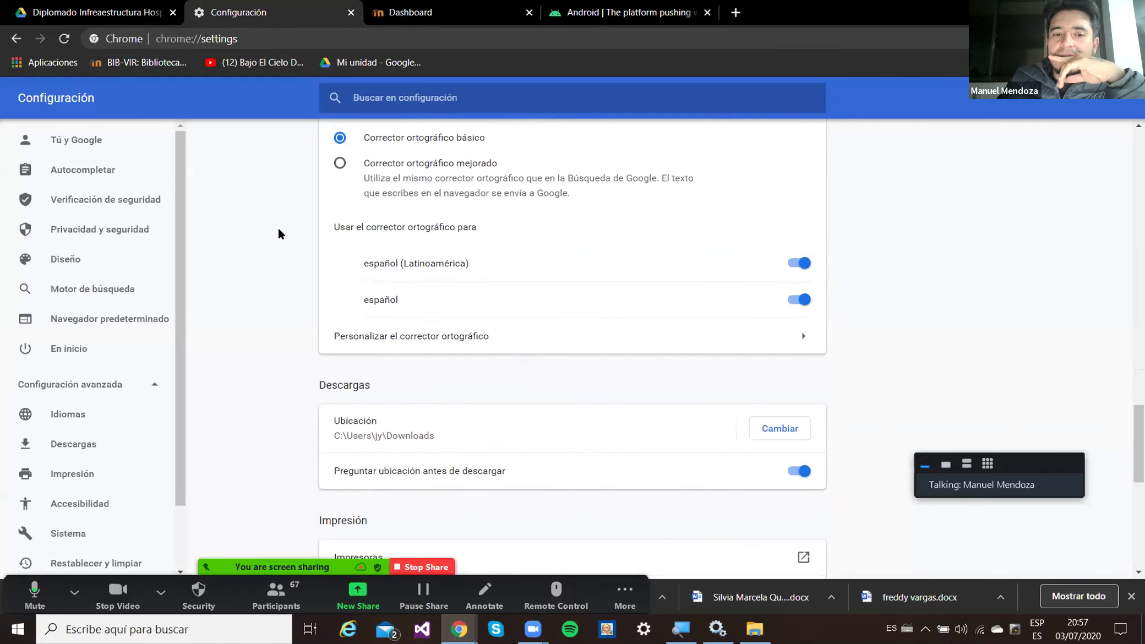
{"action": "scroll", "coordinate": [278, 228], "scroll_direction": "up", "scroll_amount": 6}
{"action": "scroll", "coordinate": [278, 229], "scroll_direction": "down", "scroll_amount": 4}
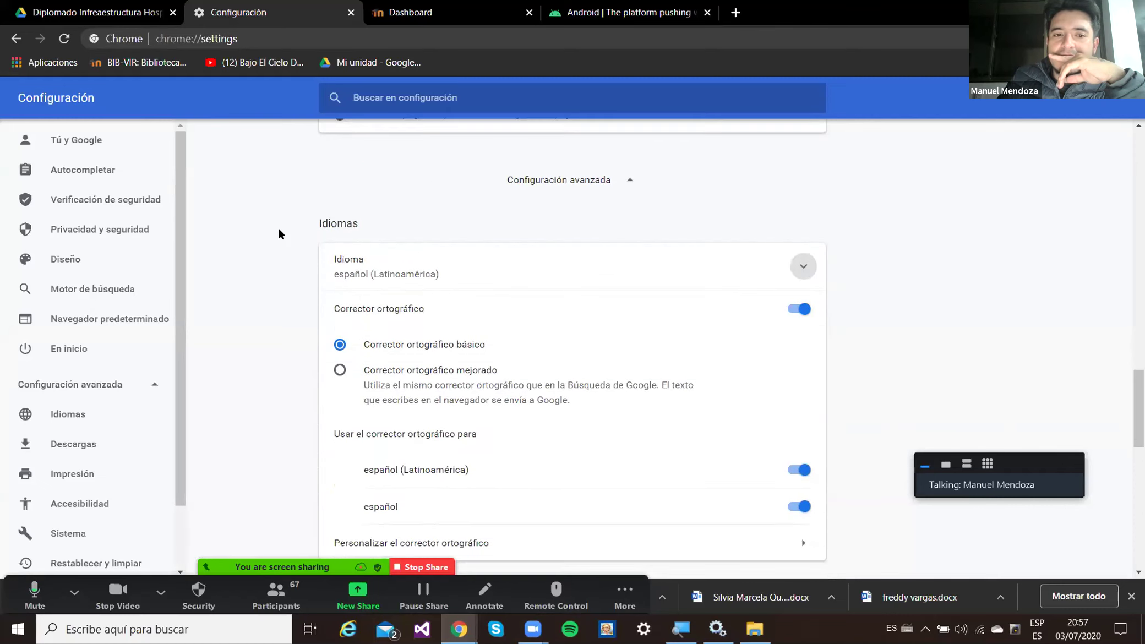
{"action": "scroll", "coordinate": [278, 229], "scroll_direction": "down", "scroll_amount": 4}
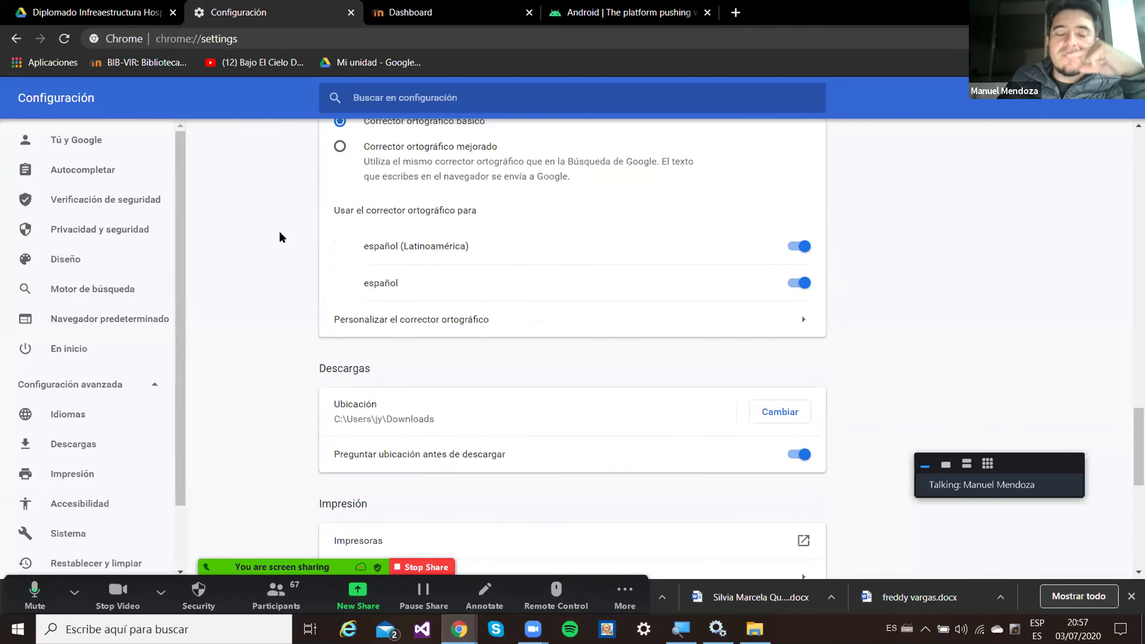
{"action": "scroll", "coordinate": [279, 236], "scroll_direction": "down", "scroll_amount": 5}
{"action": "scroll", "coordinate": [279, 236], "scroll_direction": "up", "scroll_amount": 5}
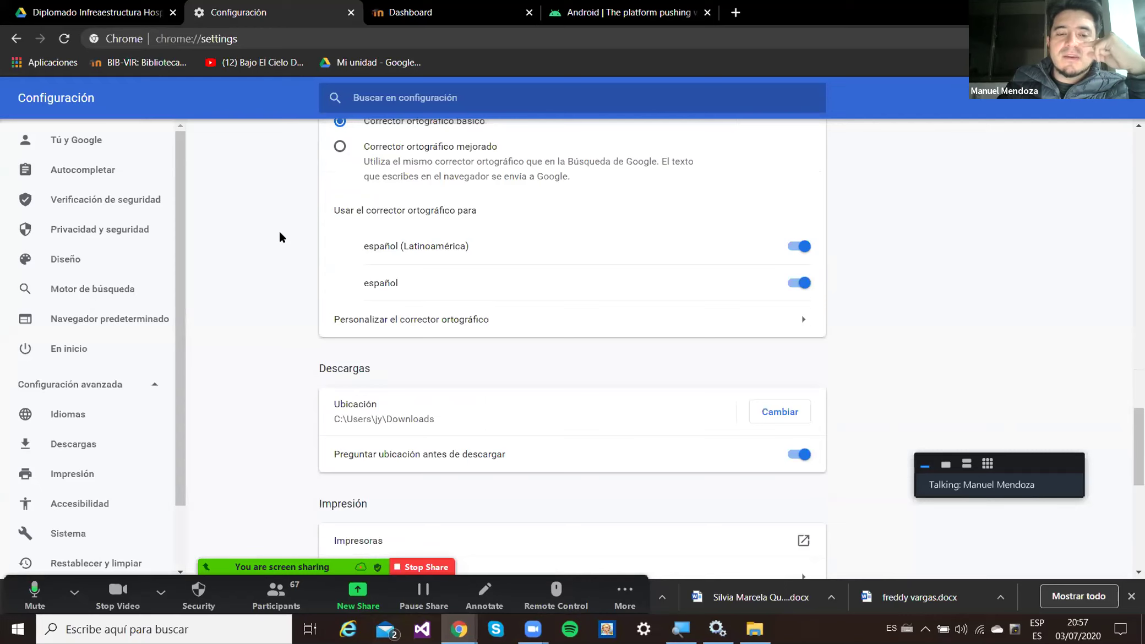
{"action": "scroll", "coordinate": [280, 234], "scroll_direction": "up", "scroll_amount": 3}
{"action": "scroll", "coordinate": [279, 236], "scroll_direction": "up", "scroll_amount": 3}
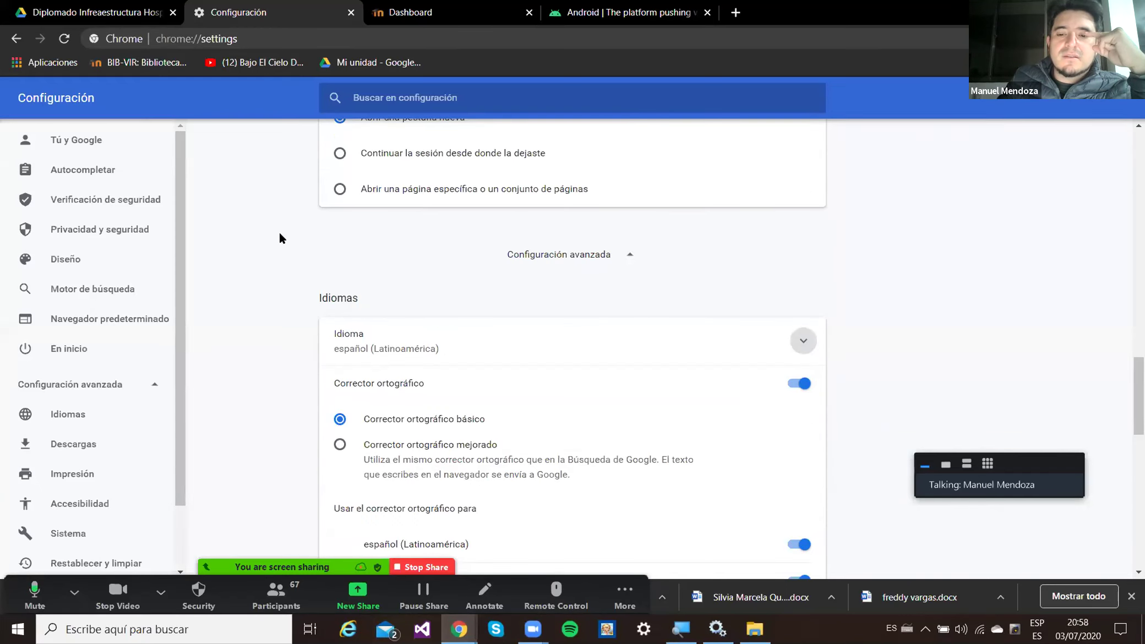
{"action": "scroll", "coordinate": [279, 238], "scroll_direction": "down", "scroll_amount": 2}
{"action": "left_click", "coordinate": [812, 270]}
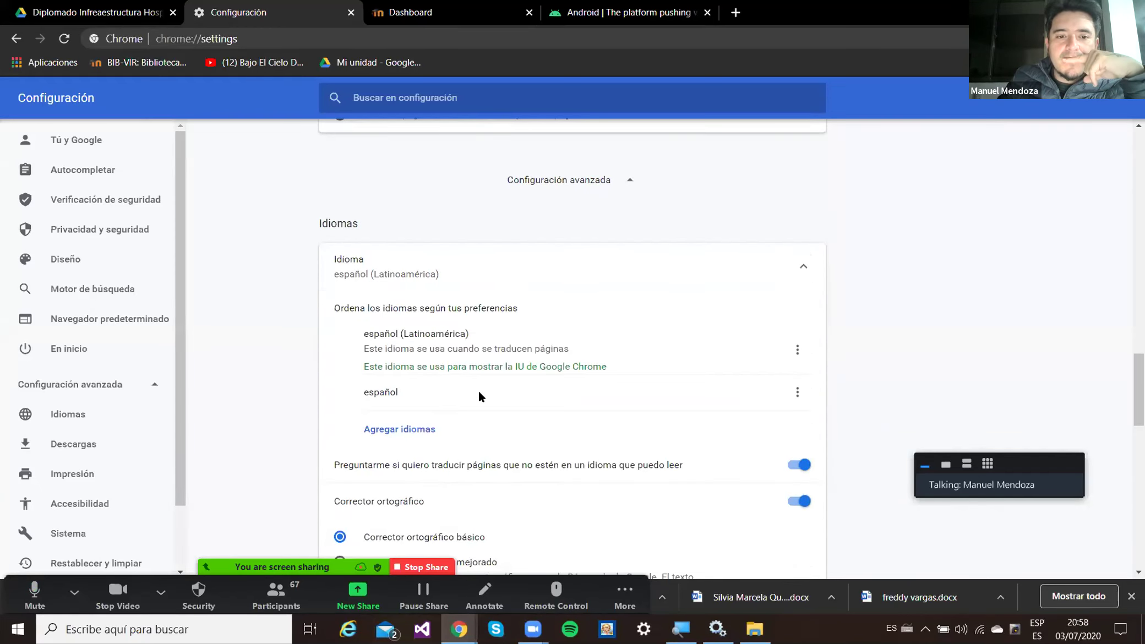
{"action": "scroll", "coordinate": [474, 370], "scroll_direction": "down", "scroll_amount": 2}
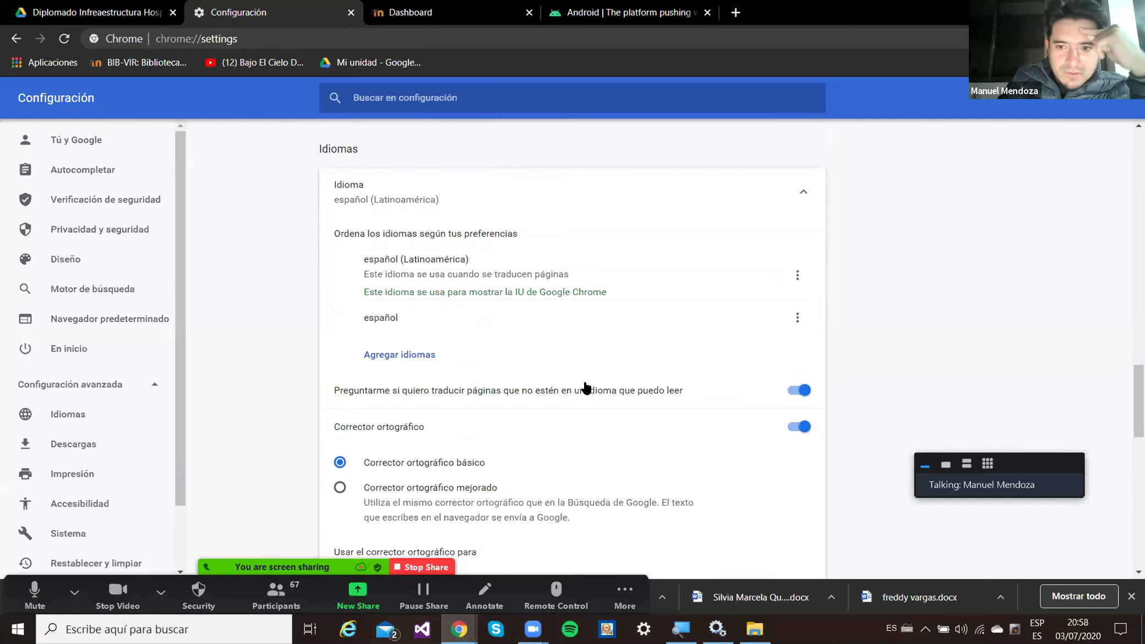
Toggle spell check and translation offers off and back on, then reload android.com
{"action": "left_click", "coordinate": [792, 429]}
{"action": "left_click", "coordinate": [793, 392]}
{"action": "left_click", "coordinate": [800, 391]}
{"action": "left_click", "coordinate": [805, 428]}
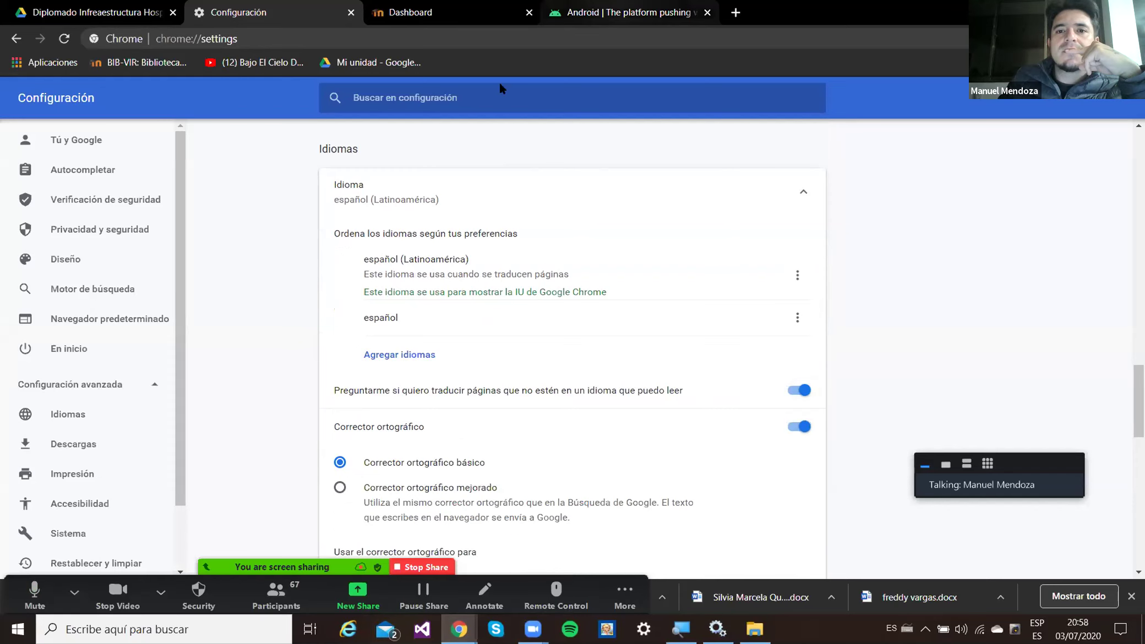
{"action": "left_click", "coordinate": [619, 11]}
{"action": "left_click", "coordinate": [477, 39]}
{"action": "key", "text": "Return"}
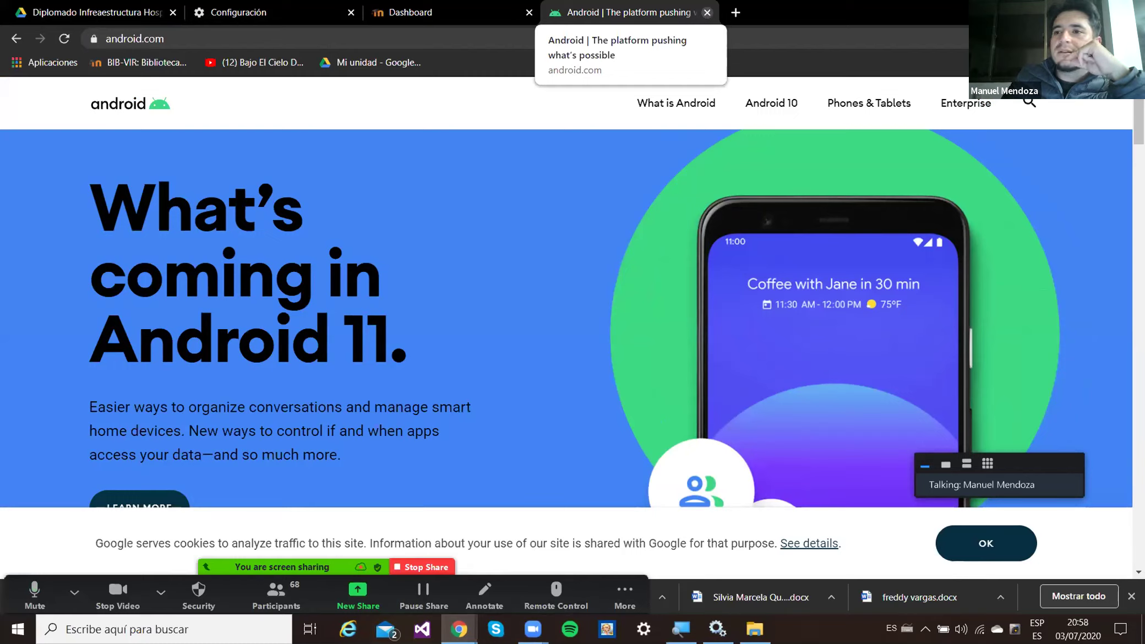
Clear Chrome's browsing data for all time (Todos) from Configuración
{"action": "left_click", "coordinate": [1132, 38]}
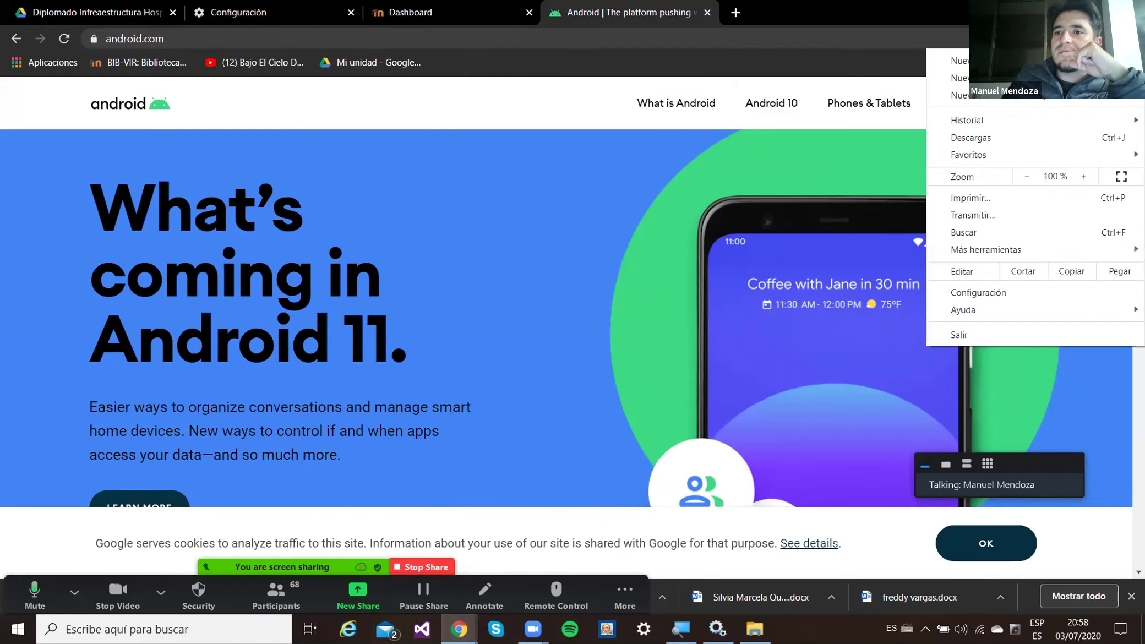
{"action": "left_click", "coordinate": [1010, 290]}
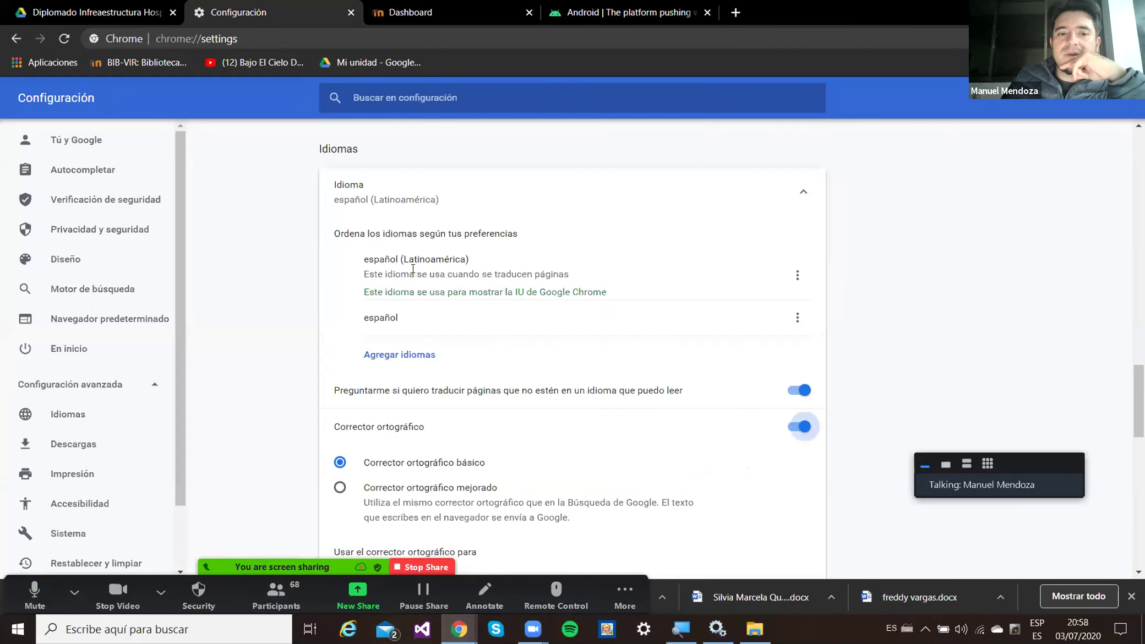
{"action": "scroll", "coordinate": [256, 279], "scroll_direction": "down", "scroll_amount": 2}
{"action": "scroll", "coordinate": [256, 280], "scroll_direction": "up", "scroll_amount": 15}
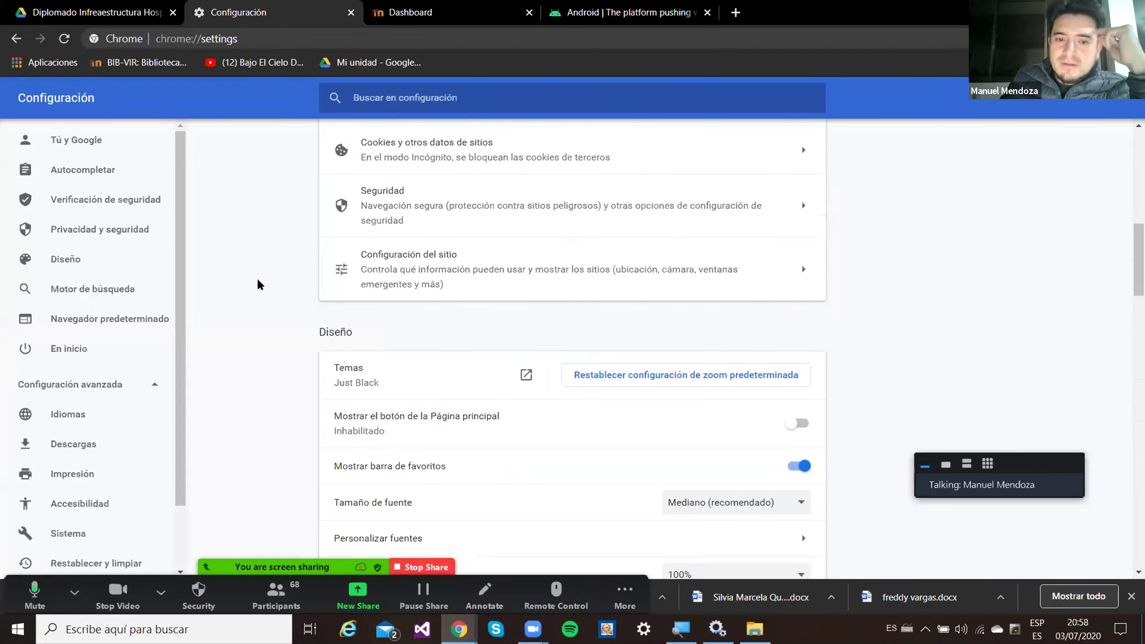
{"action": "scroll", "coordinate": [256, 278], "scroll_direction": "up", "scroll_amount": 10}
{"action": "scroll", "coordinate": [256, 271], "scroll_direction": "down", "scroll_amount": 4}
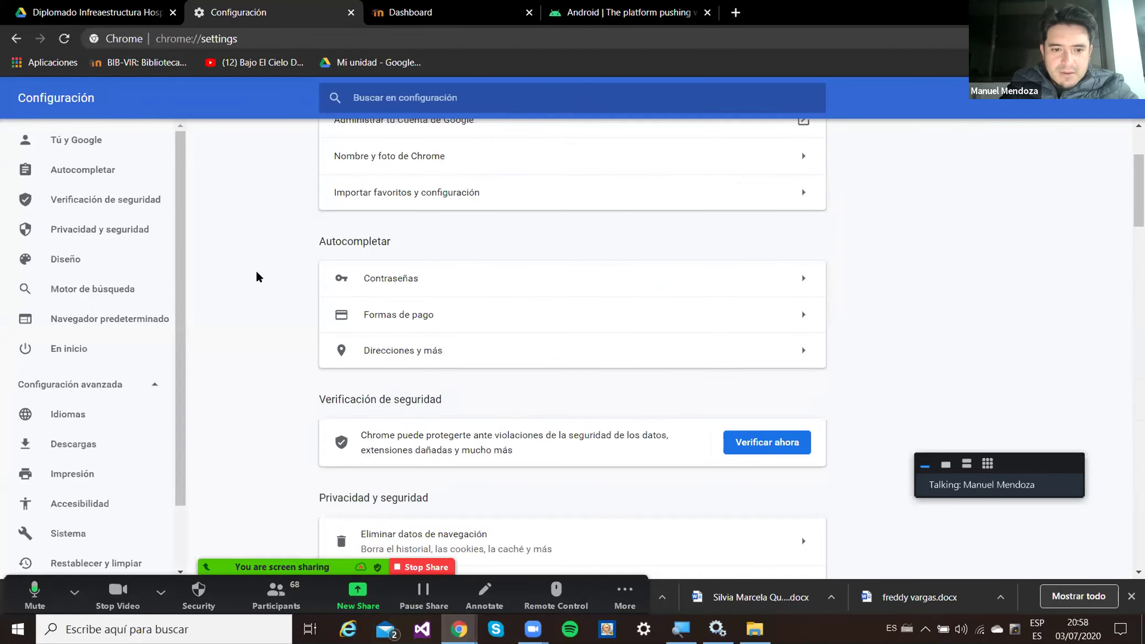
{"action": "scroll", "coordinate": [256, 273], "scroll_direction": "down", "scroll_amount": 4}
{"action": "left_click", "coordinate": [578, 322]}
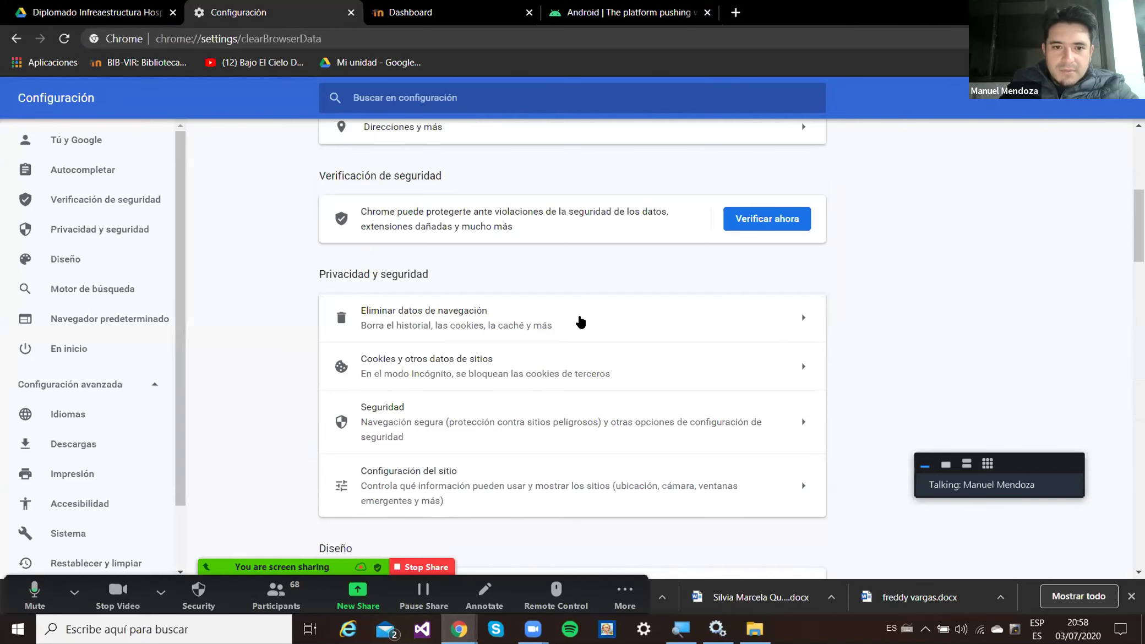
{"action": "left_click", "coordinate": [724, 444]}
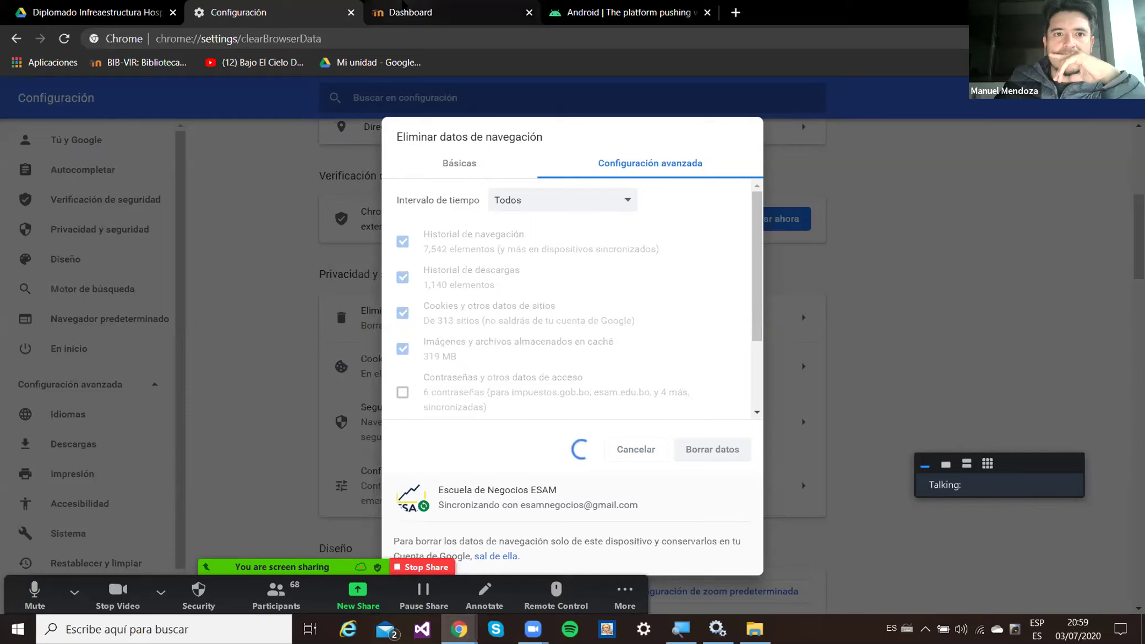
Open the M0 - Las TIC TAC TEP course from the Moodle Dashboard and check the clearing progress
{"action": "left_click", "coordinate": [412, 13]}
{"action": "left_click", "coordinate": [394, 355]}
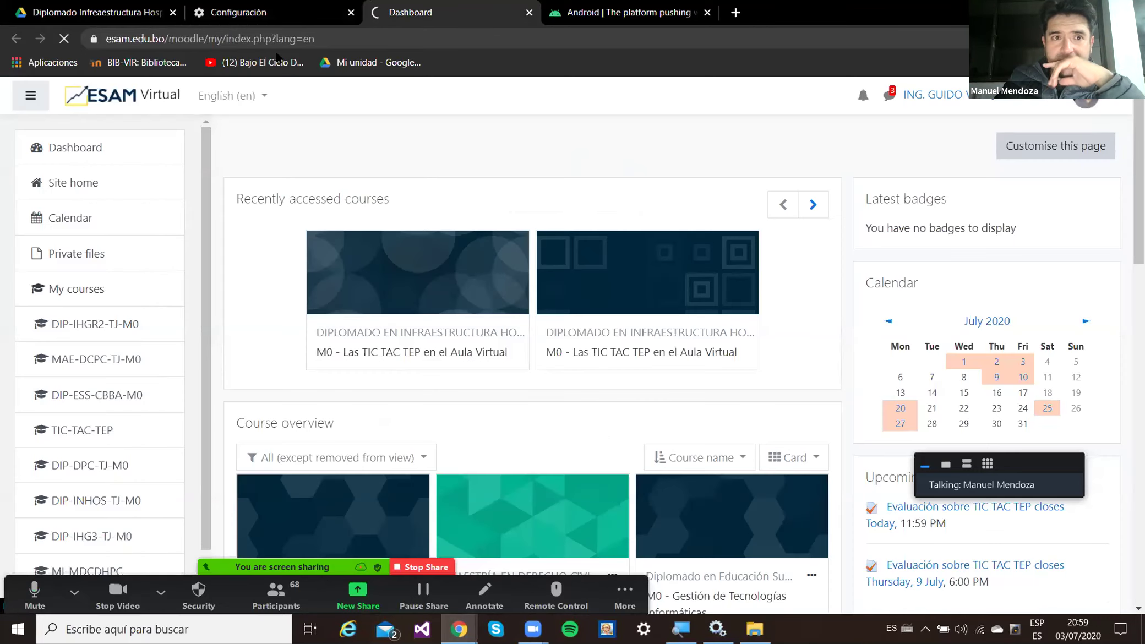
{"action": "key", "text": "ctrl+shift+Tab"}
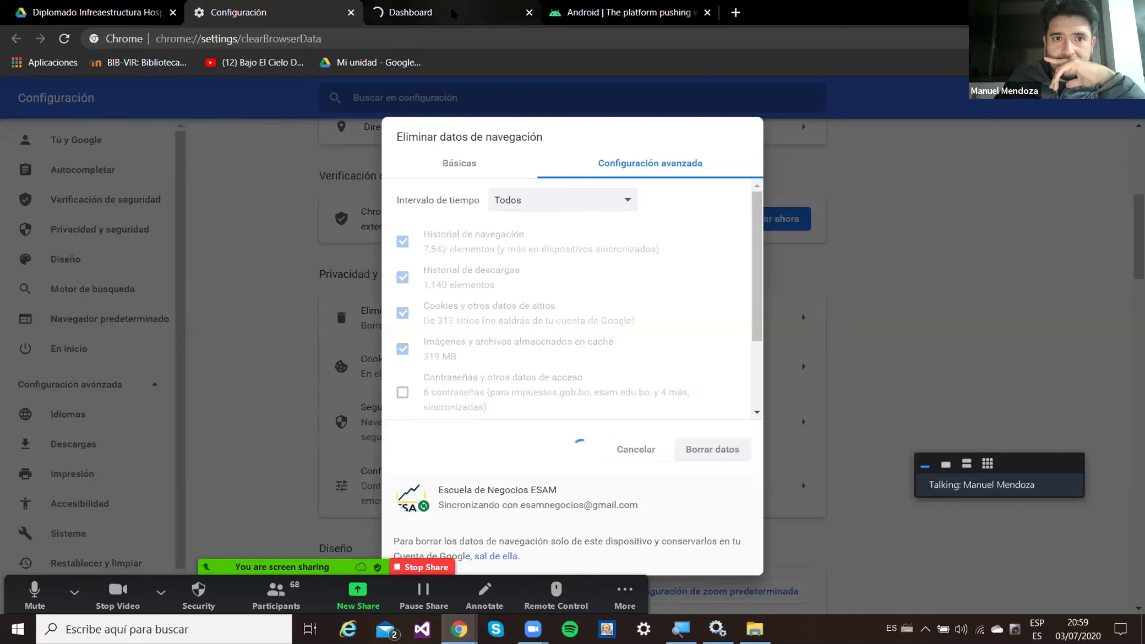
{"action": "key", "text": "ctrl+Tab"}
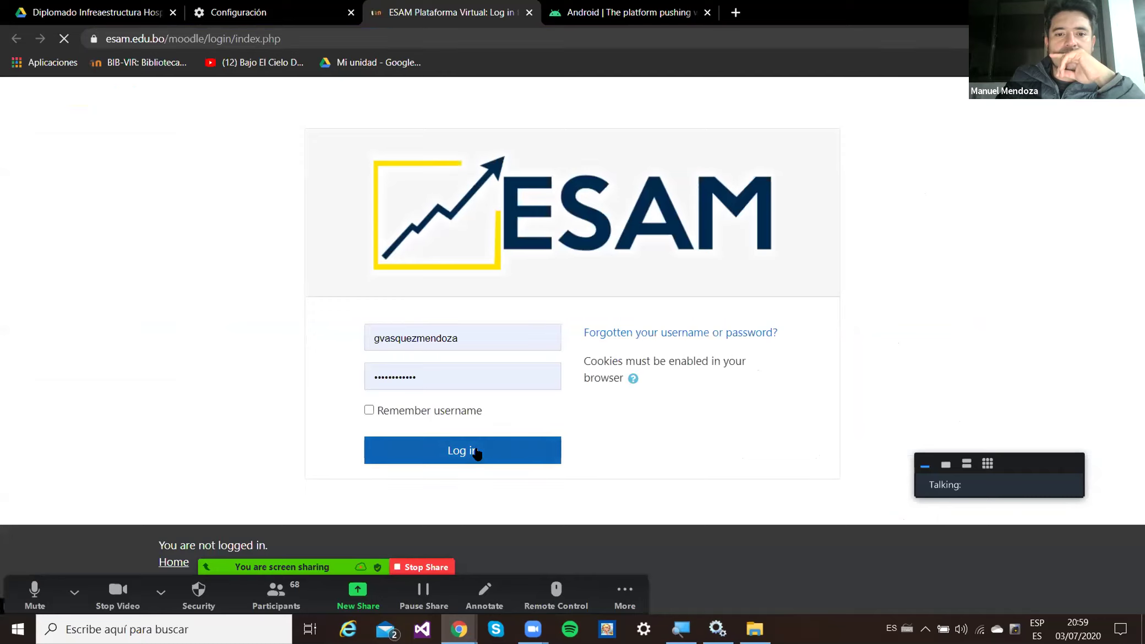
Log back in to ESAM Moodle after the session-timeout message
{"action": "left_click", "coordinate": [477, 453]}
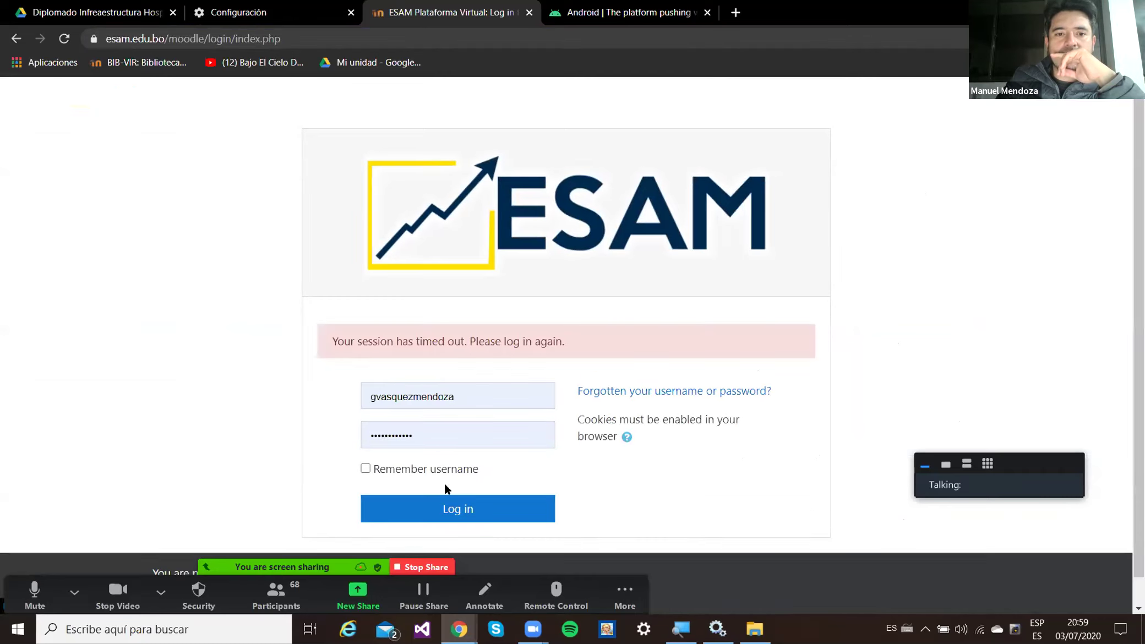
{"action": "left_click", "coordinate": [463, 515]}
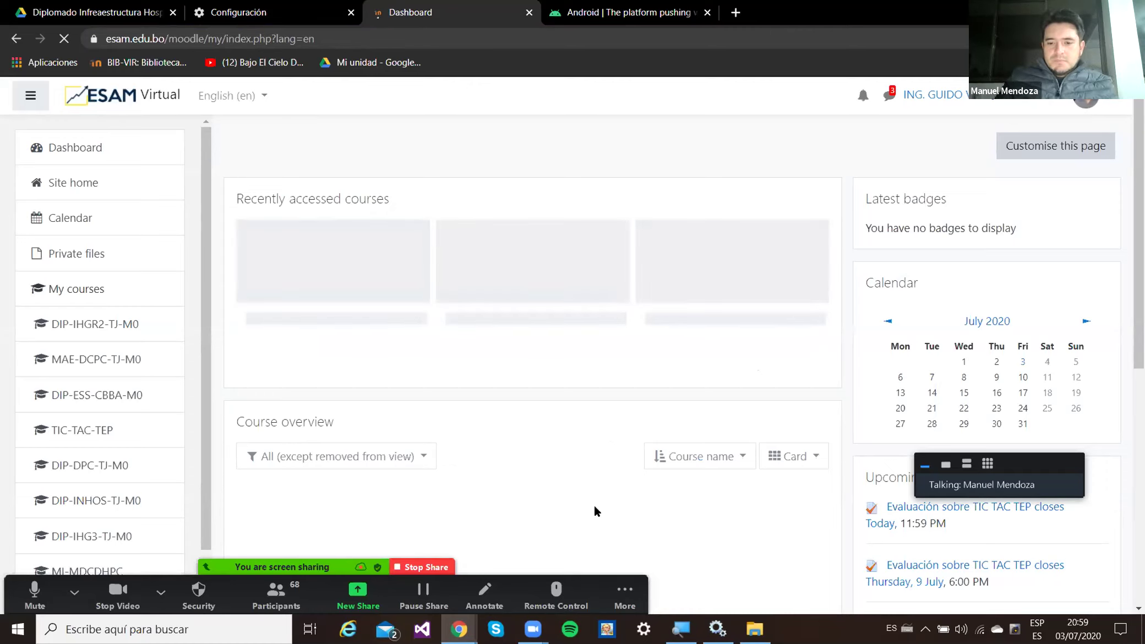
{"action": "key", "text": "alt+Tab"}
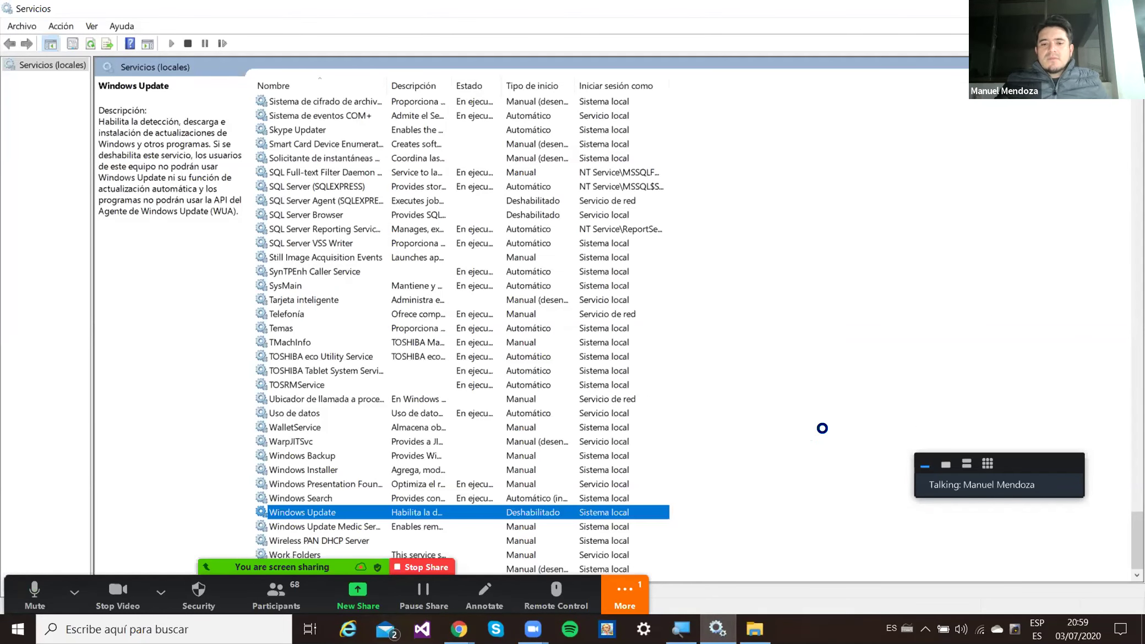
{"action": "key", "text": "alt+Tab"}
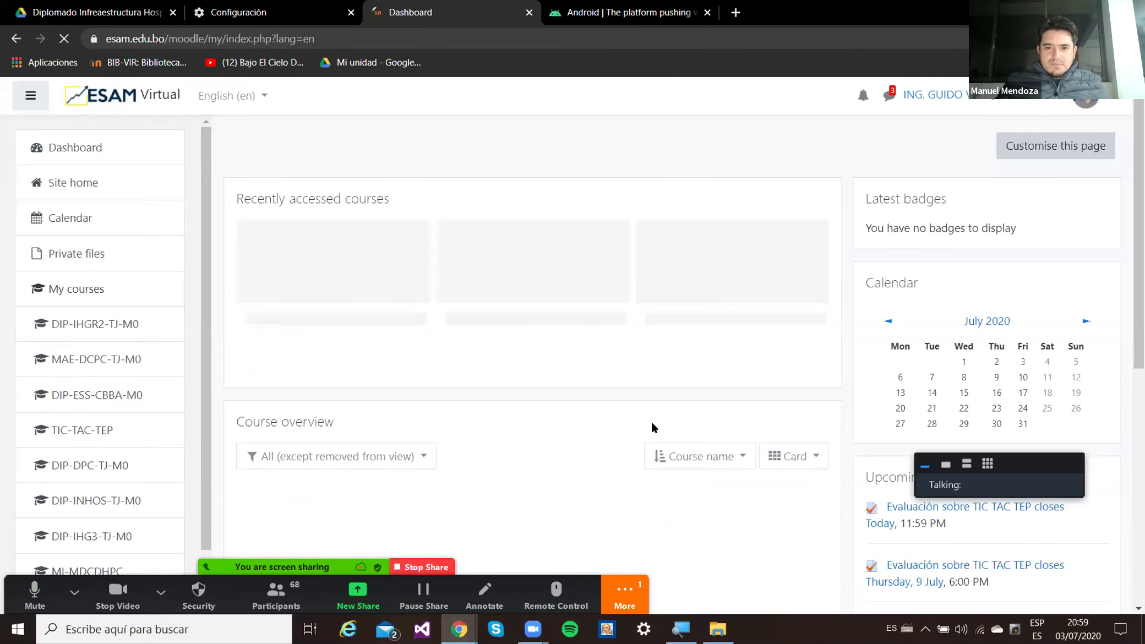
Open and close the Zoom group chat, then close the Moodle Dashboard tab
{"action": "key", "text": "alt+h"}
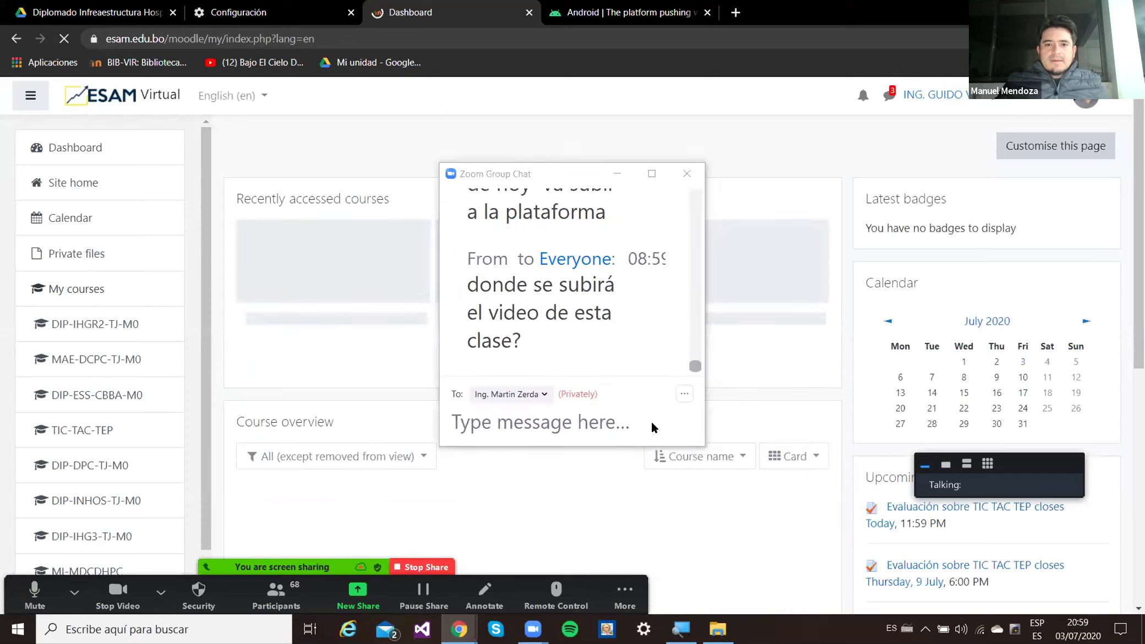
{"action": "left_click", "coordinate": [346, 348]}
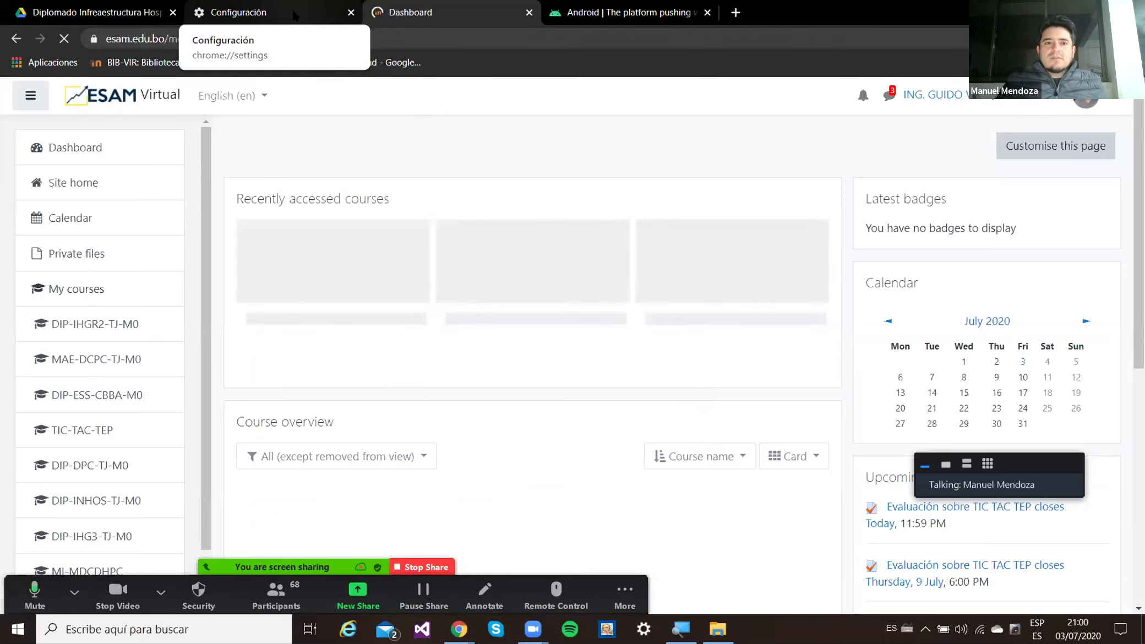
{"action": "left_click", "coordinate": [530, 12]}
Return to the Configuración tab where the all-time data deletion is still running
{"action": "left_click", "coordinate": [270, 12]}
{"action": "scroll", "coordinate": [534, 410], "scroll_direction": "down", "scroll_amount": 3}
{"action": "scroll", "coordinate": [528, 412], "scroll_direction": "up", "scroll_amount": 3}
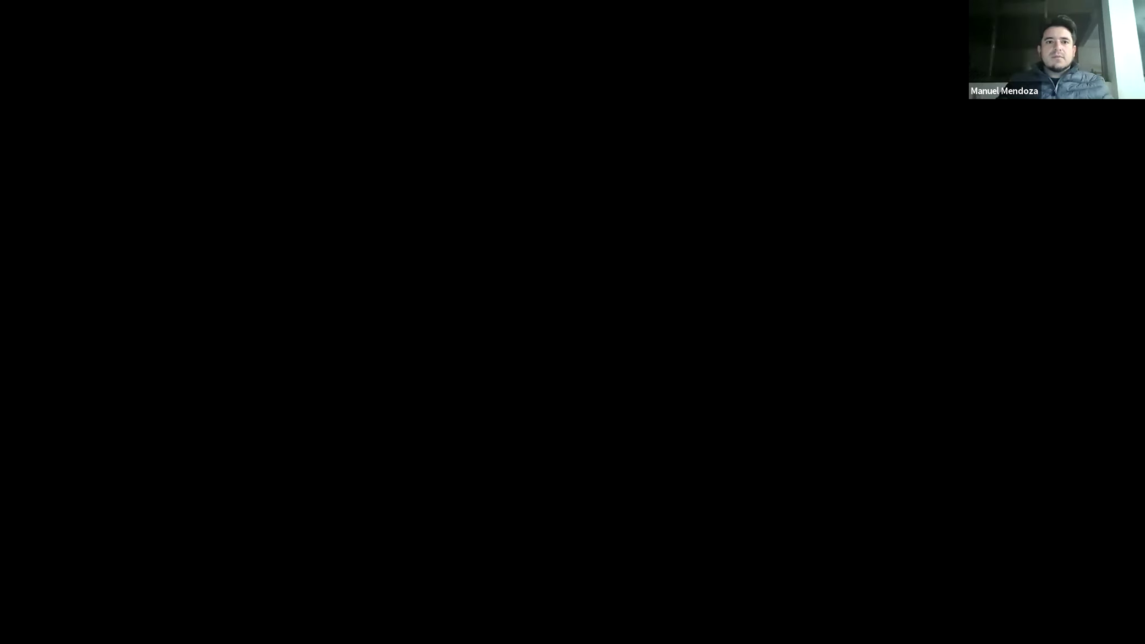
Open the ESAM Moodle site from a new tab's shortcuts and close the Android tab
{"action": "key", "text": "ctrl+t"}
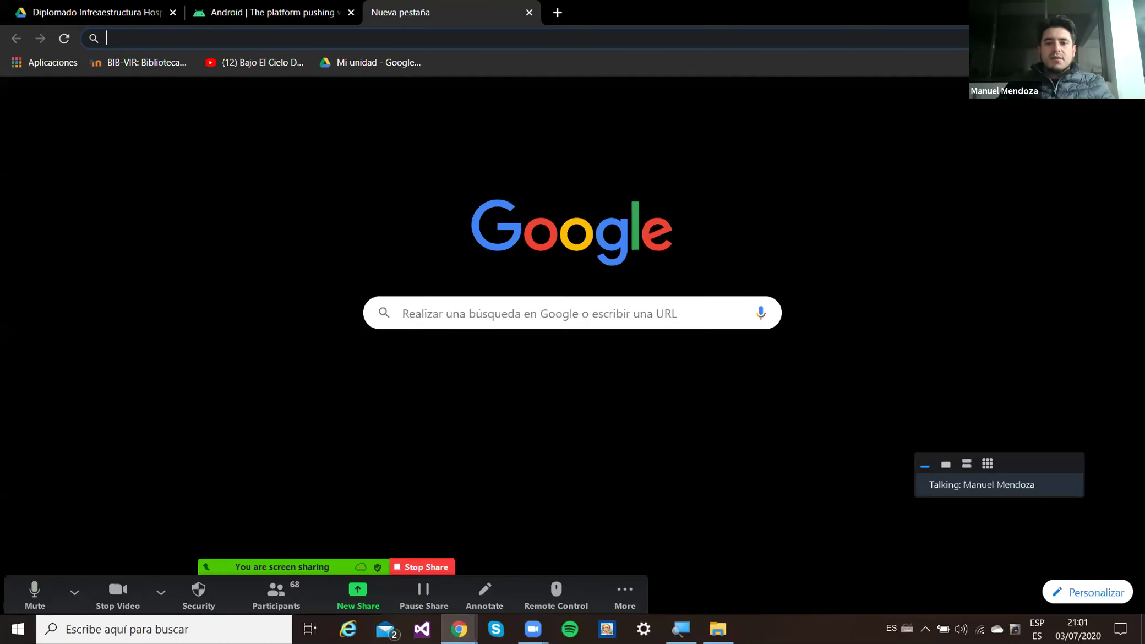
{"action": "left_click", "coordinate": [489, 479]}
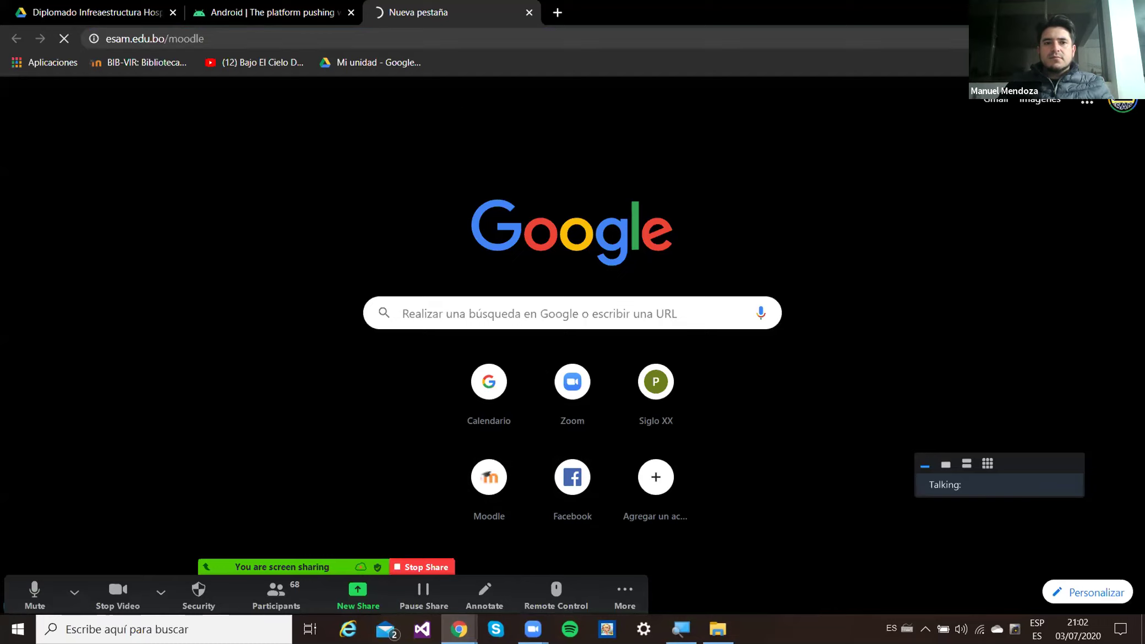
{"action": "left_click", "coordinate": [322, 14]}
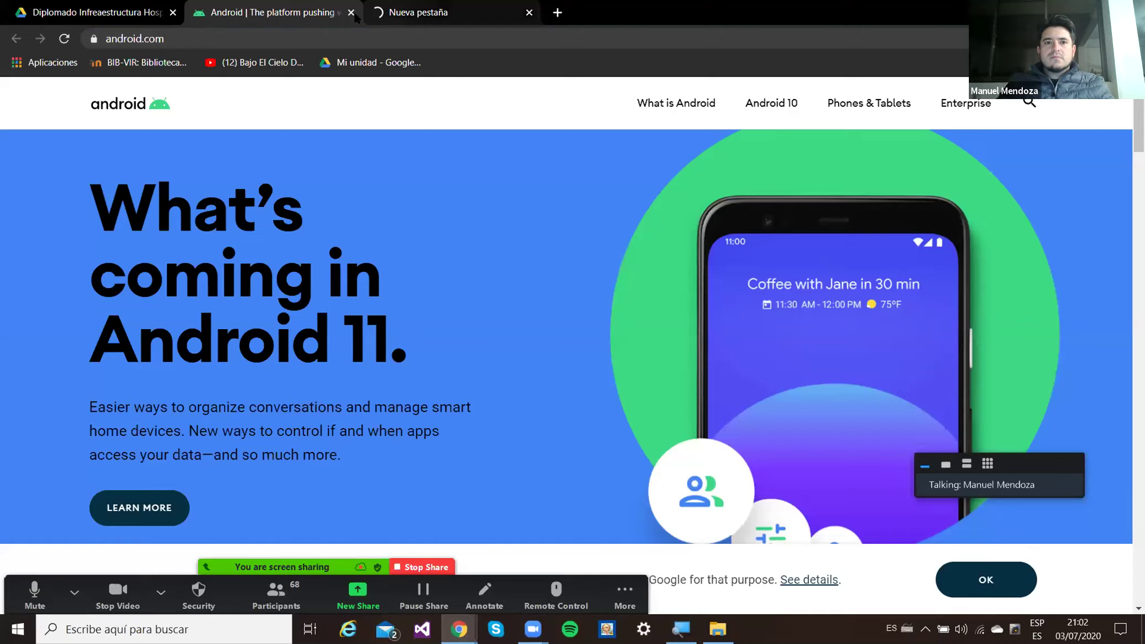
{"action": "left_click", "coordinate": [347, 16]}
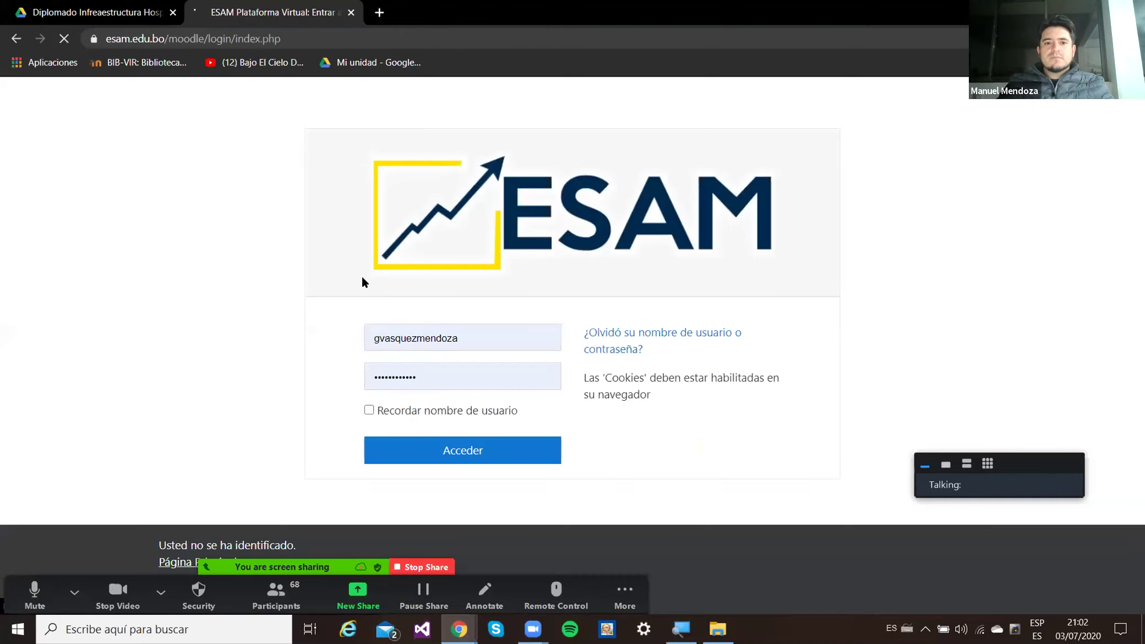
Log in to ESAM Moodle, switch its interface to English (en), and open a new tab
{"action": "left_click", "coordinate": [463, 451]}
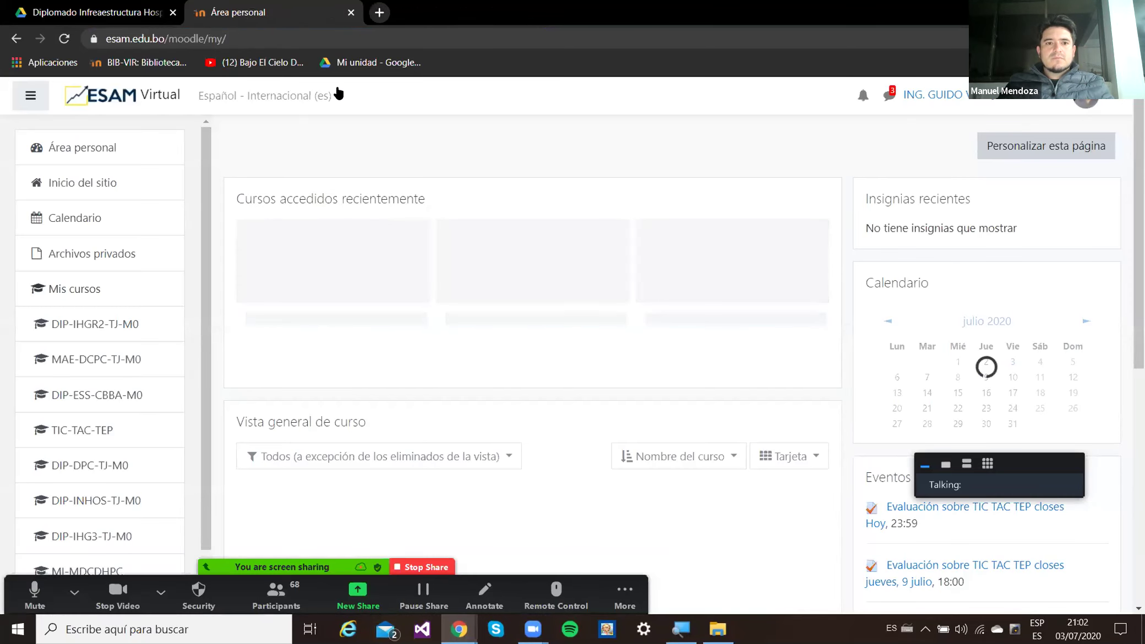
{"action": "left_click", "coordinate": [330, 95]}
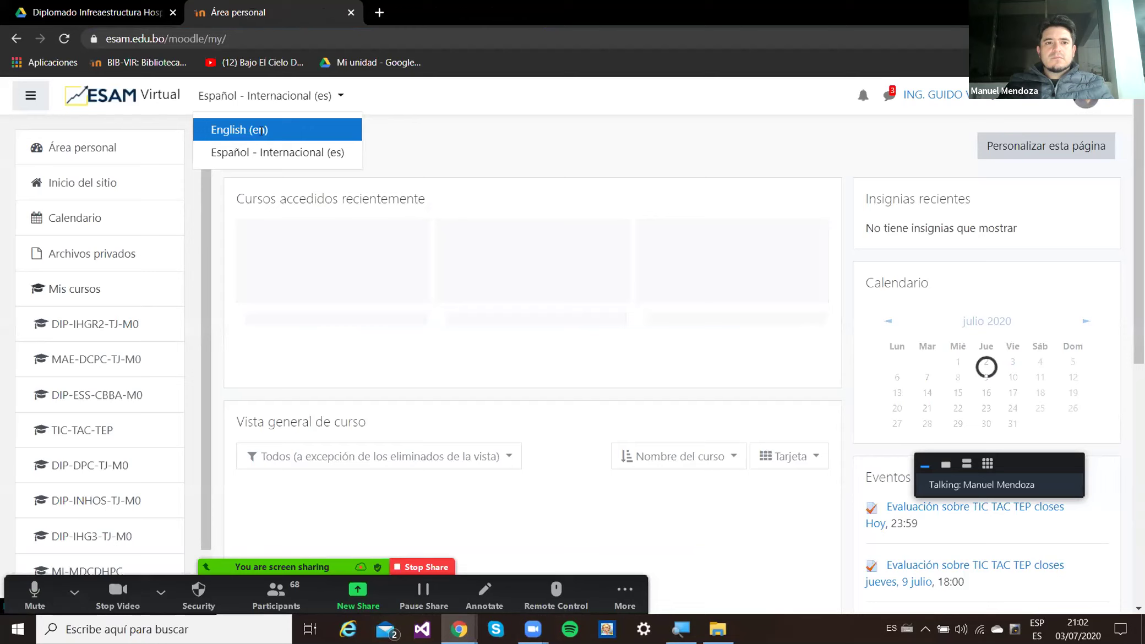
{"action": "left_click", "coordinate": [260, 130]}
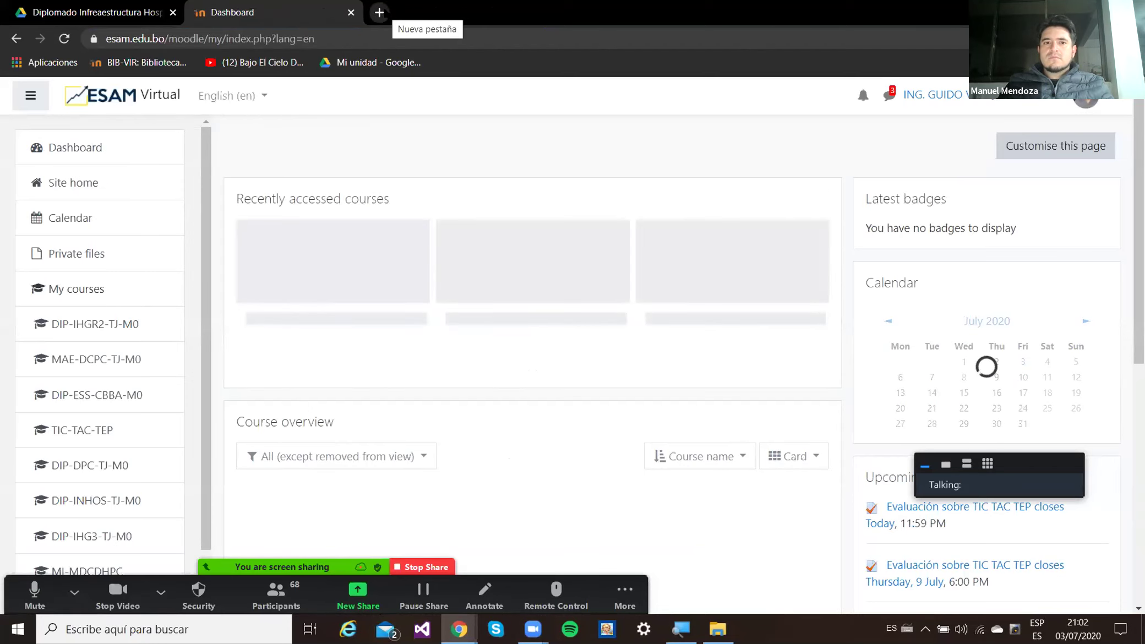
{"action": "left_click", "coordinate": [379, 12]}
{"action": "left_click", "coordinate": [1133, 38]}
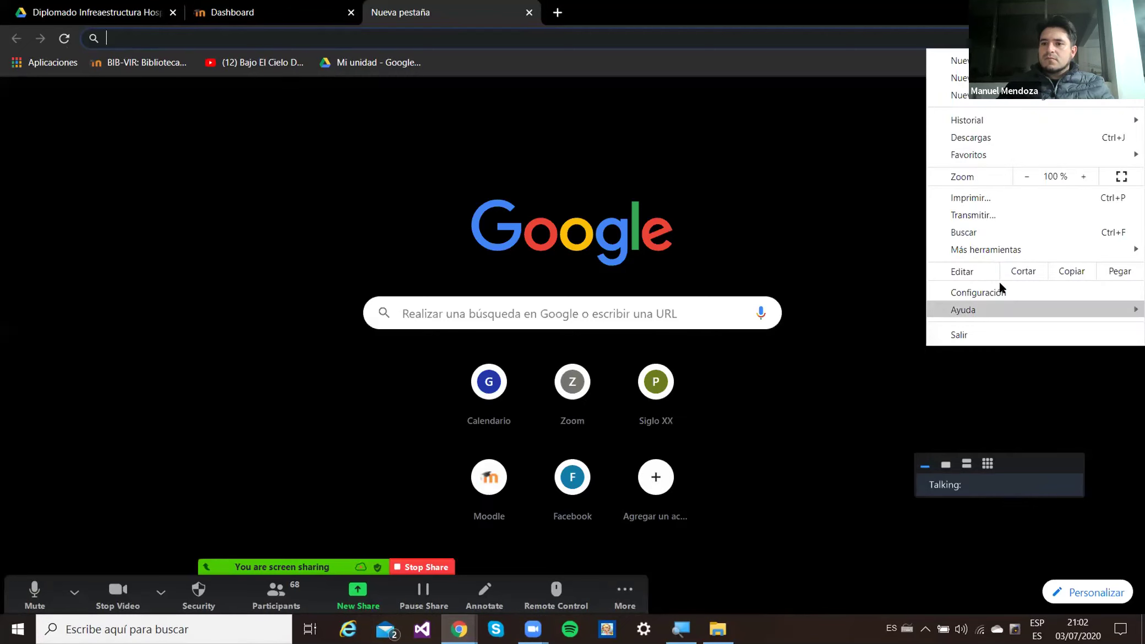
In Chrome's advanced Idiomas settings, turn the offer to translate pages off and back on
{"action": "left_click", "coordinate": [999, 288]}
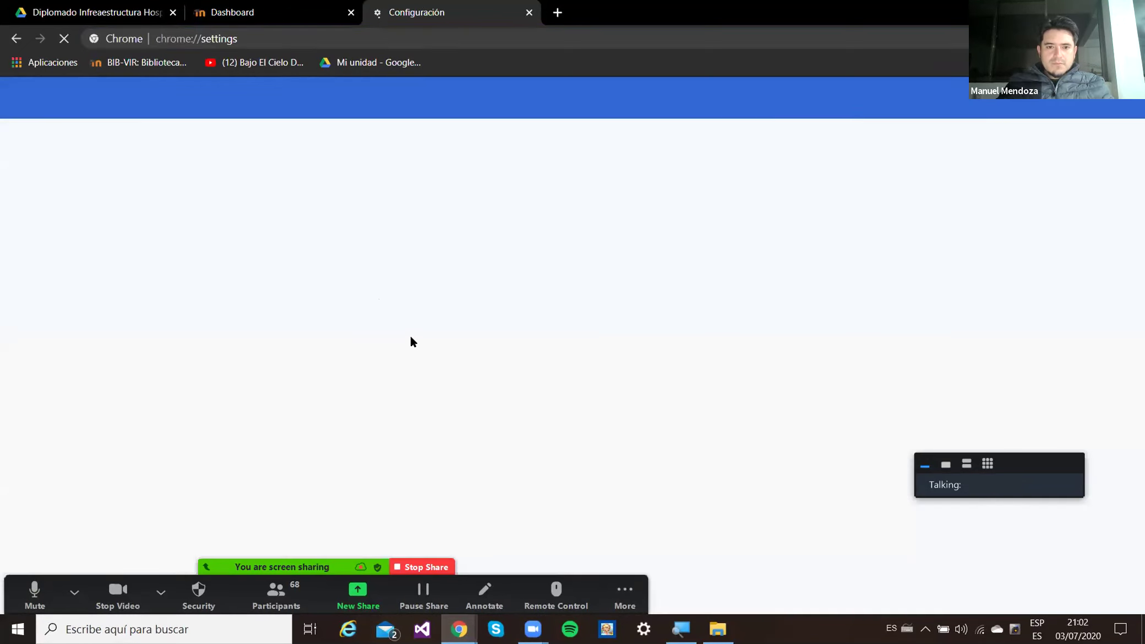
{"action": "scroll", "coordinate": [432, 337], "scroll_direction": "down", "scroll_amount": 15}
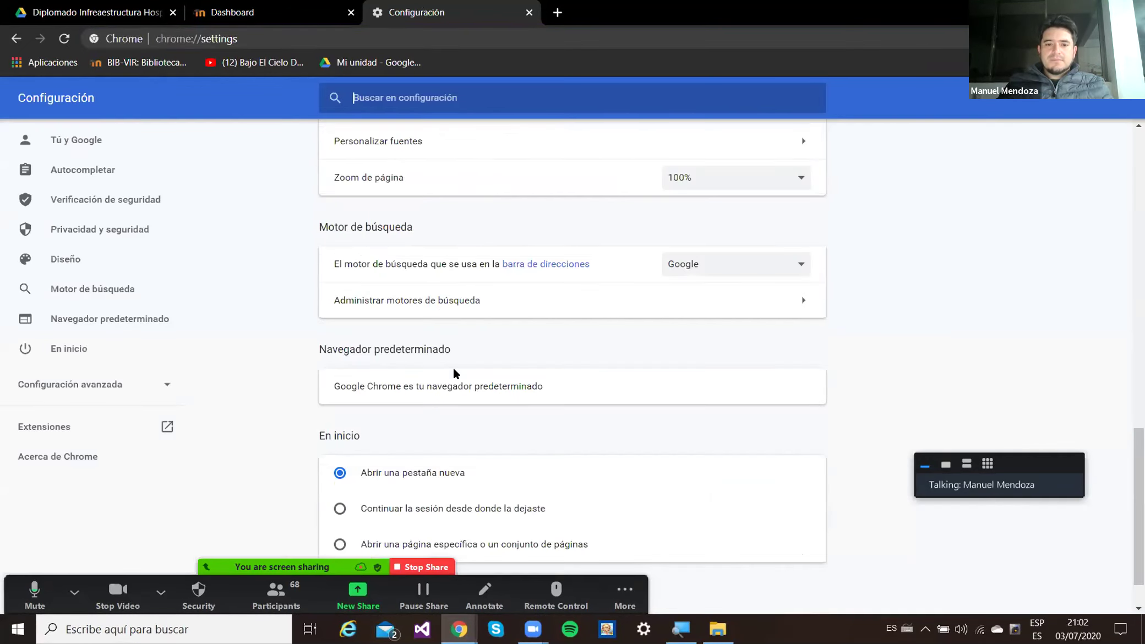
{"action": "left_click", "coordinate": [629, 552]}
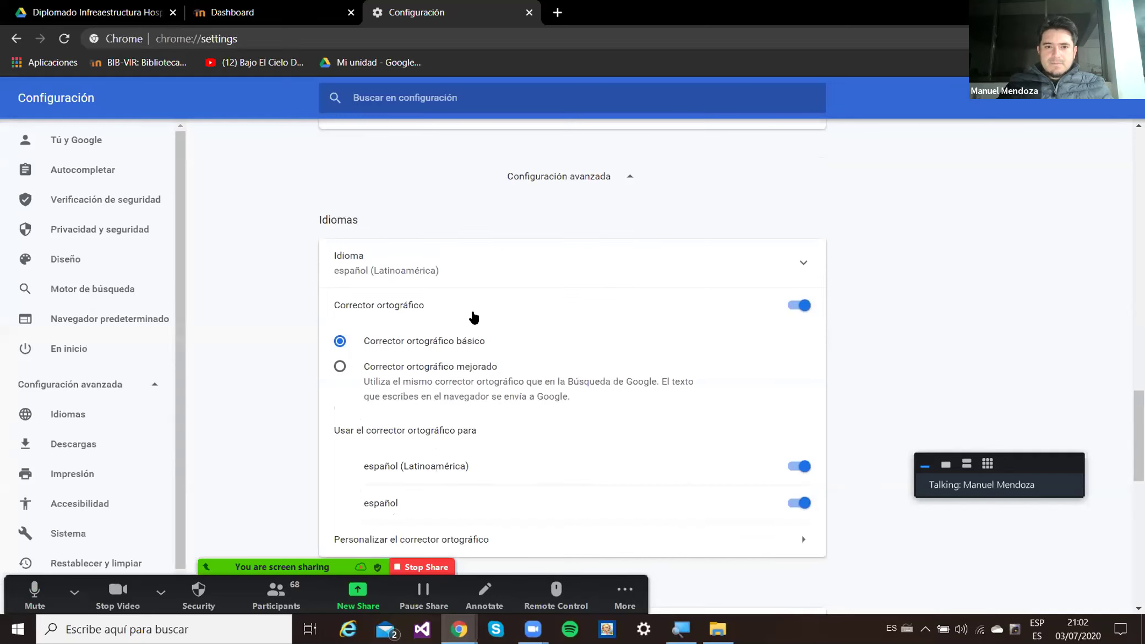
{"action": "left_click", "coordinate": [472, 273]}
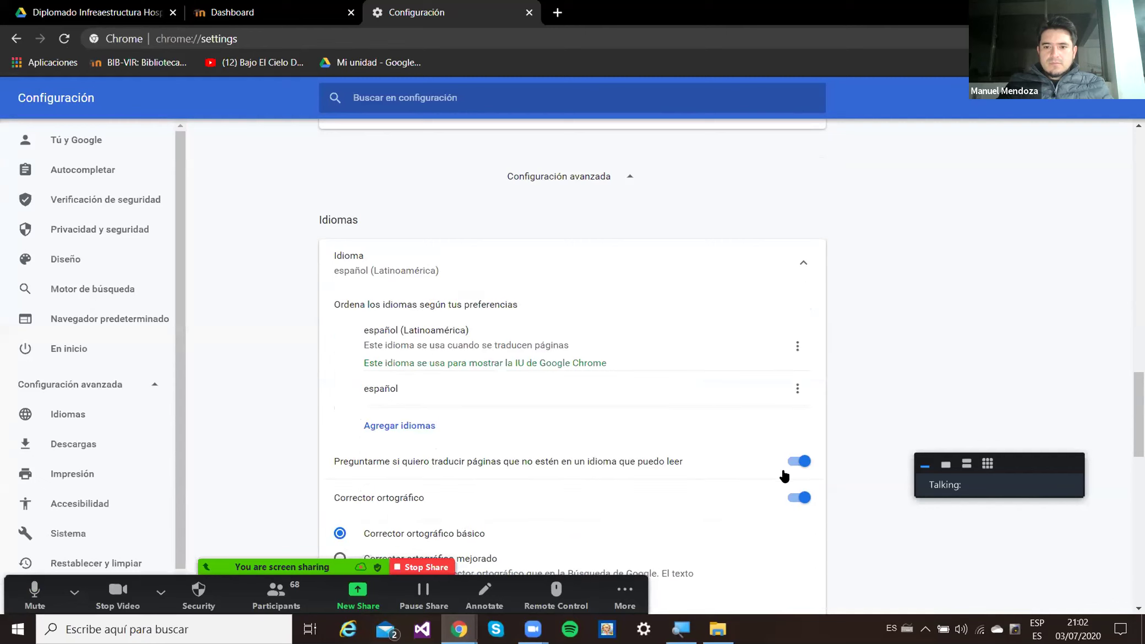
{"action": "left_click", "coordinate": [804, 467]}
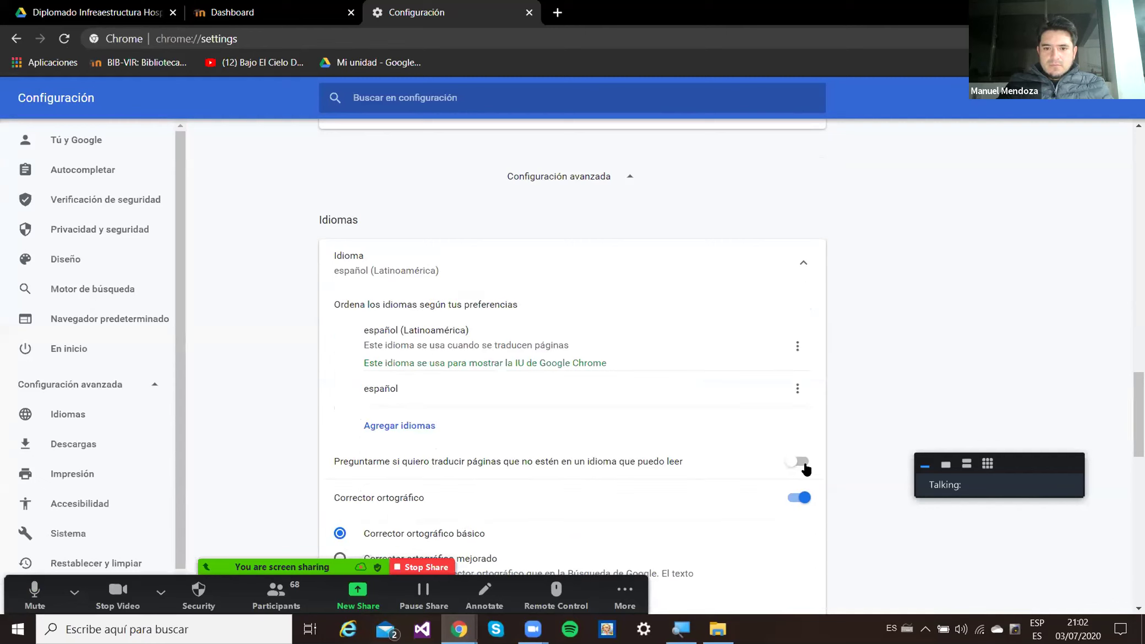
{"action": "left_click", "coordinate": [801, 462]}
{"action": "scroll", "coordinate": [606, 396], "scroll_direction": "down", "scroll_amount": 3}
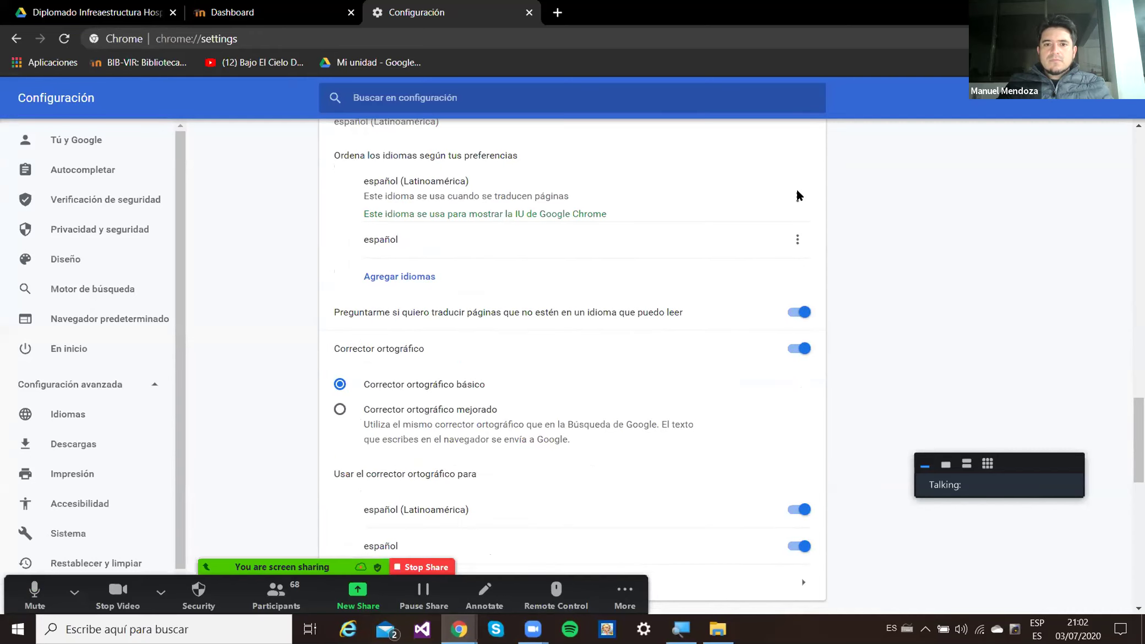
{"action": "left_click", "coordinate": [797, 192]}
{"action": "left_click", "coordinate": [420, 205]}
{"action": "scroll", "coordinate": [575, 300], "scroll_direction": "up", "scroll_amount": 9}
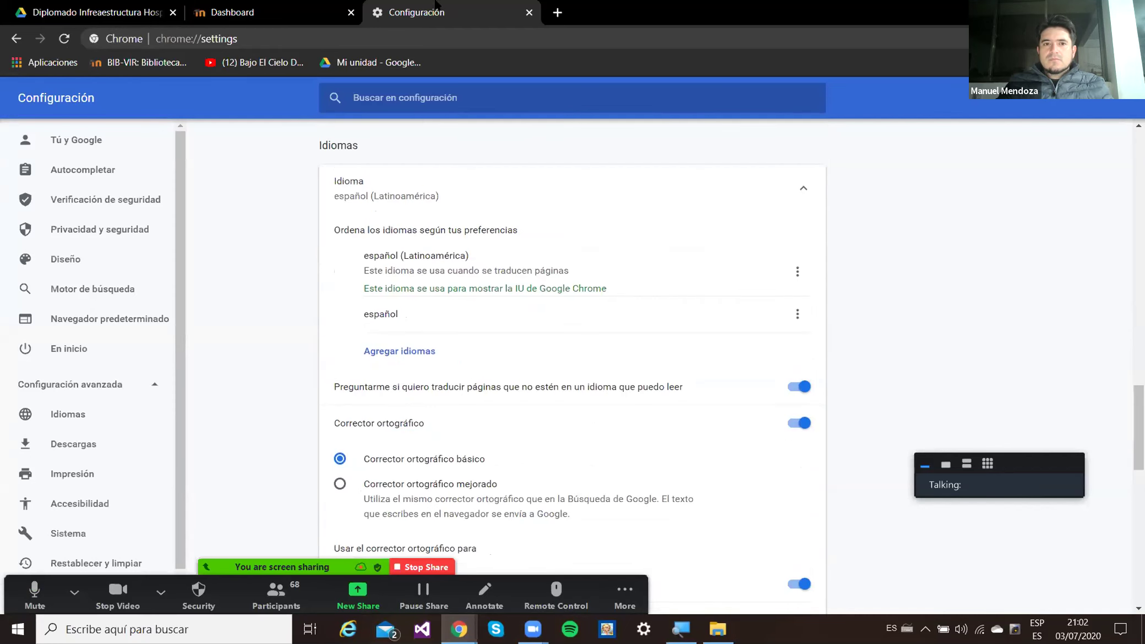
Reload the Dashboard, switch ESAM Virtual to Español - Internacional (es), and open the M0 course
{"action": "left_click", "coordinate": [529, 12]}
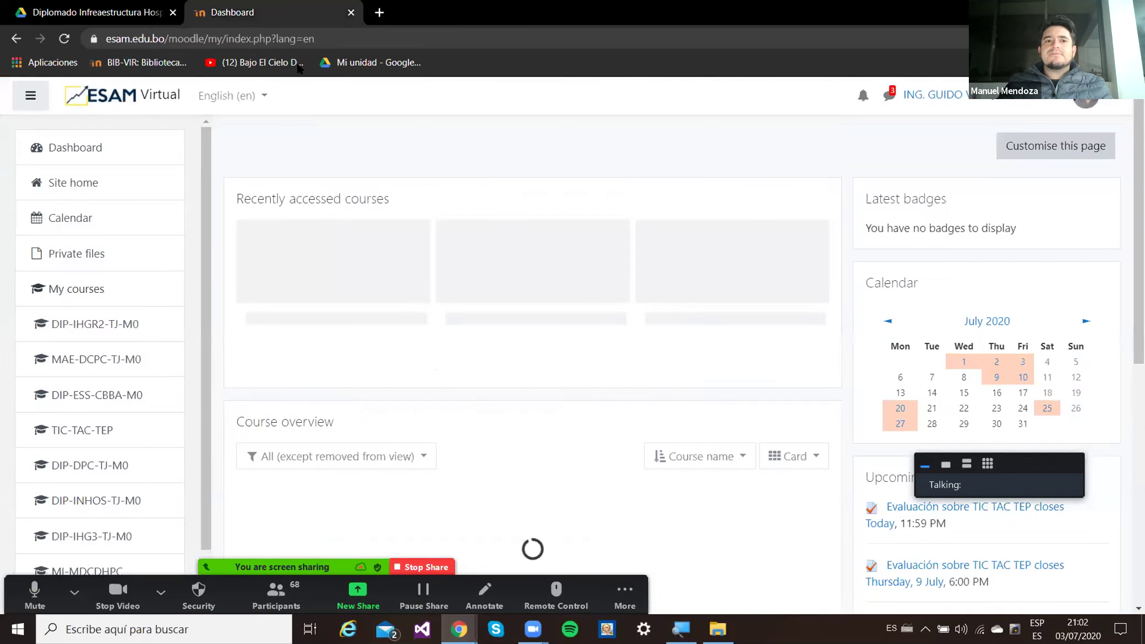
{"action": "left_click", "coordinate": [309, 39]}
{"action": "key", "text": "Return"}
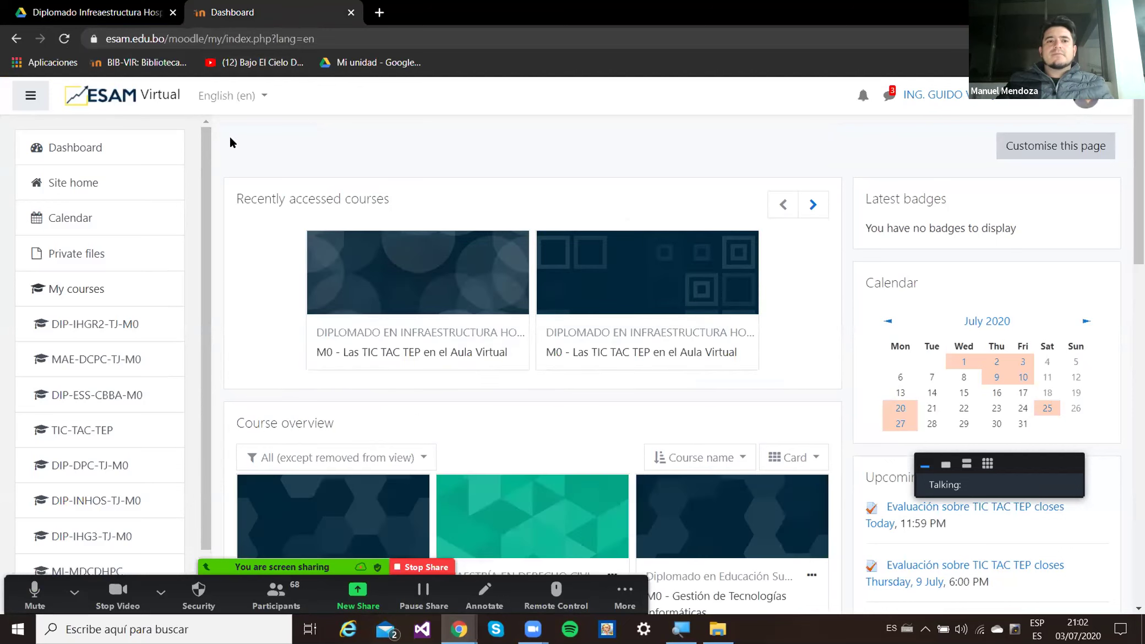
{"action": "left_click", "coordinate": [266, 98]}
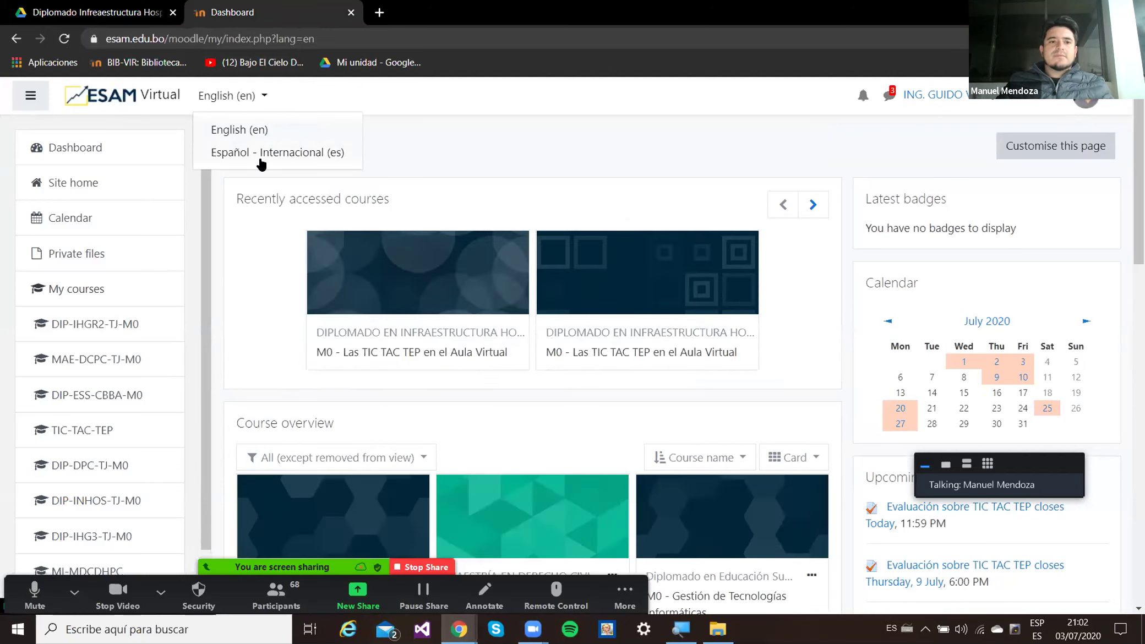
{"action": "left_click", "coordinate": [261, 156]}
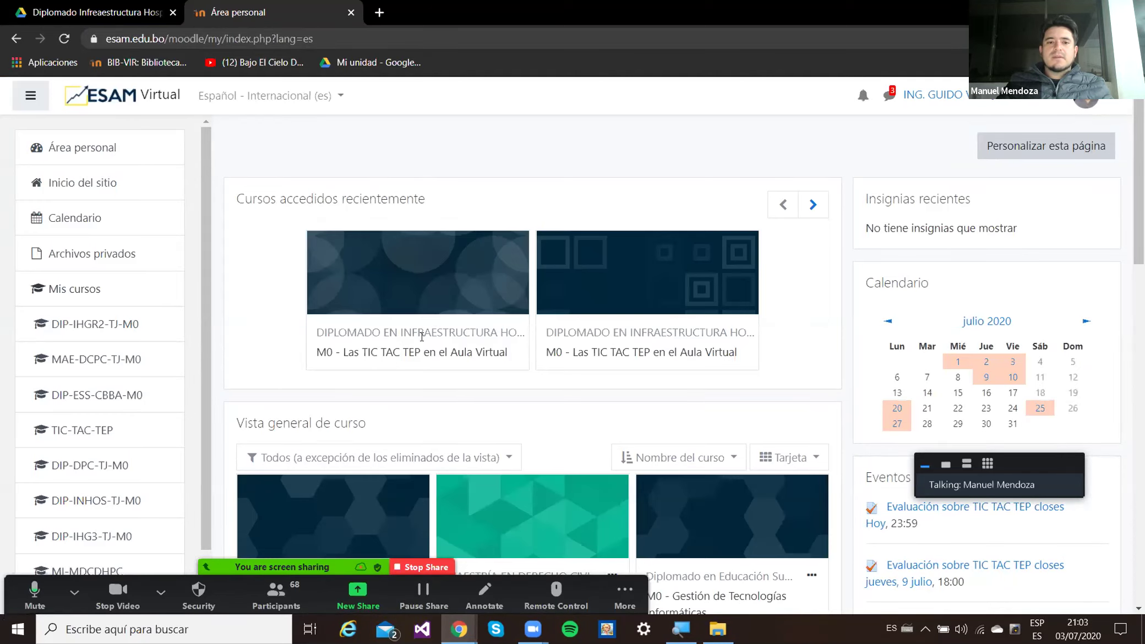
{"action": "left_click", "coordinate": [422, 355]}
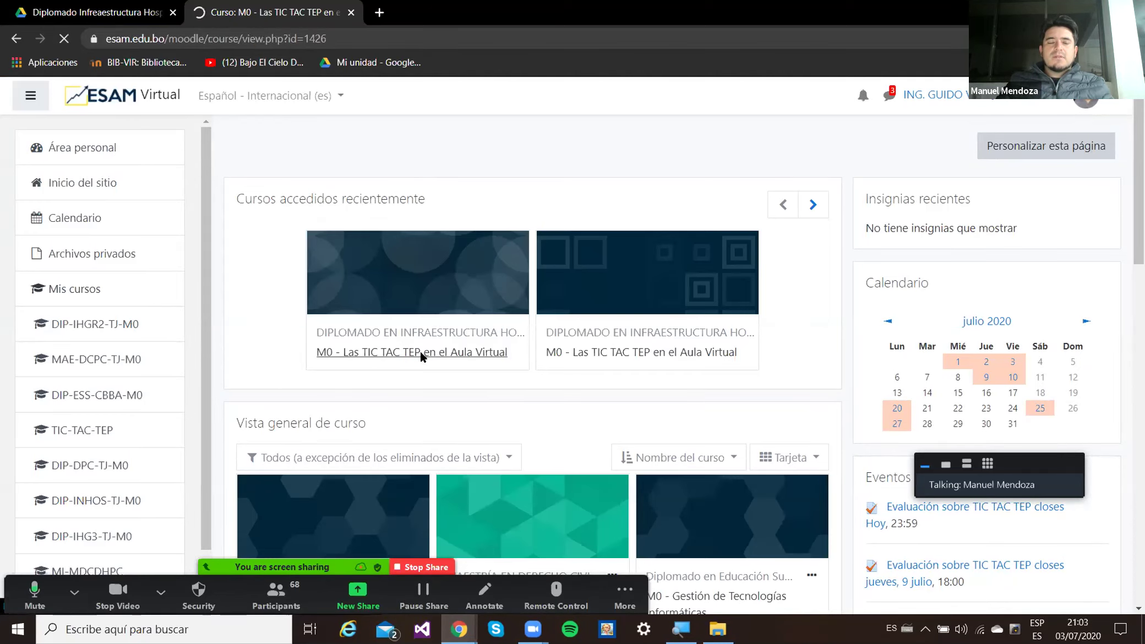
Scroll to Sesión 1's Configuraciones básicas de Google Chrome list, briefly highlighting its last two lines
{"action": "scroll", "coordinate": [373, 341], "scroll_direction": "down", "scroll_amount": 15}
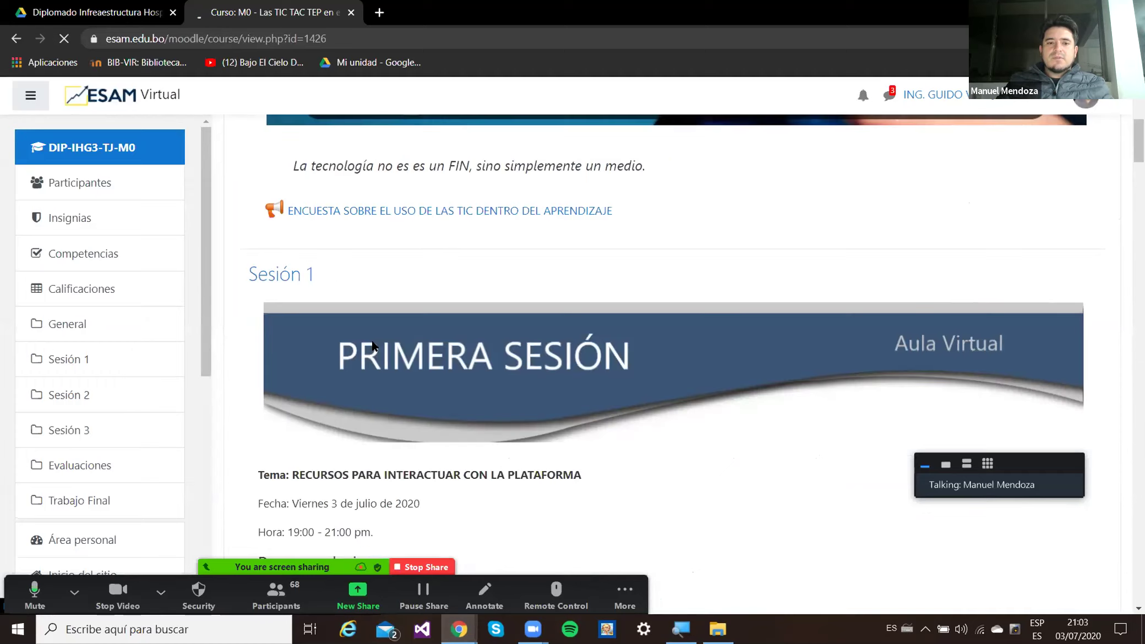
{"action": "scroll", "coordinate": [372, 345], "scroll_direction": "down", "scroll_amount": 10}
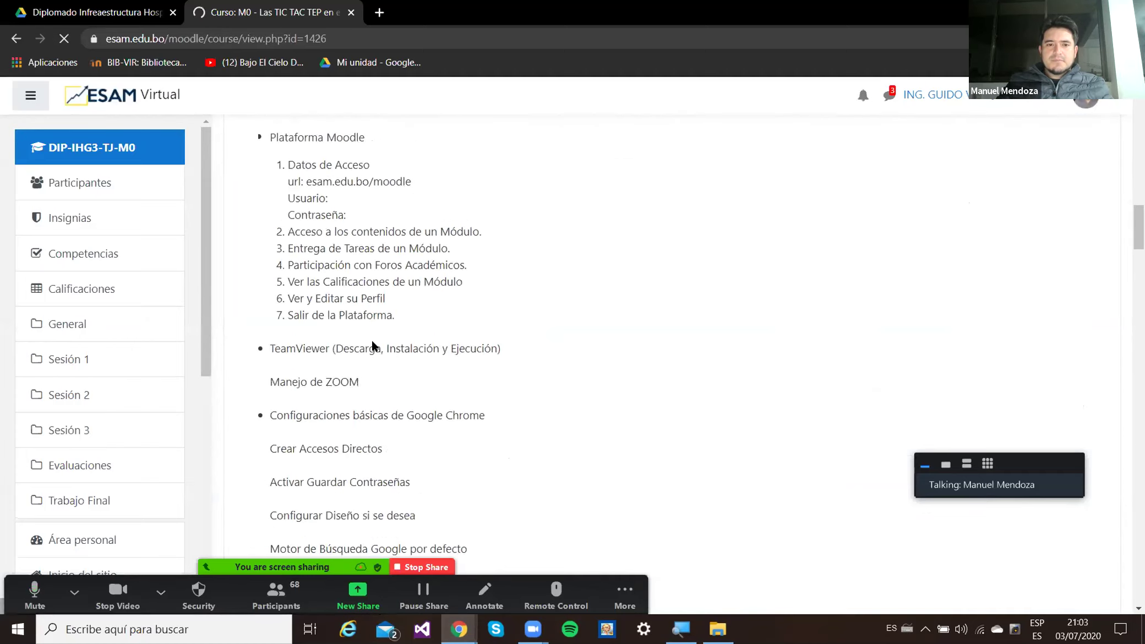
{"action": "left_click_drag", "start_coordinate": [460, 288], "coordinate": [272, 234]}
{"action": "scroll", "coordinate": [445, 326], "scroll_direction": "up", "scroll_amount": 1}
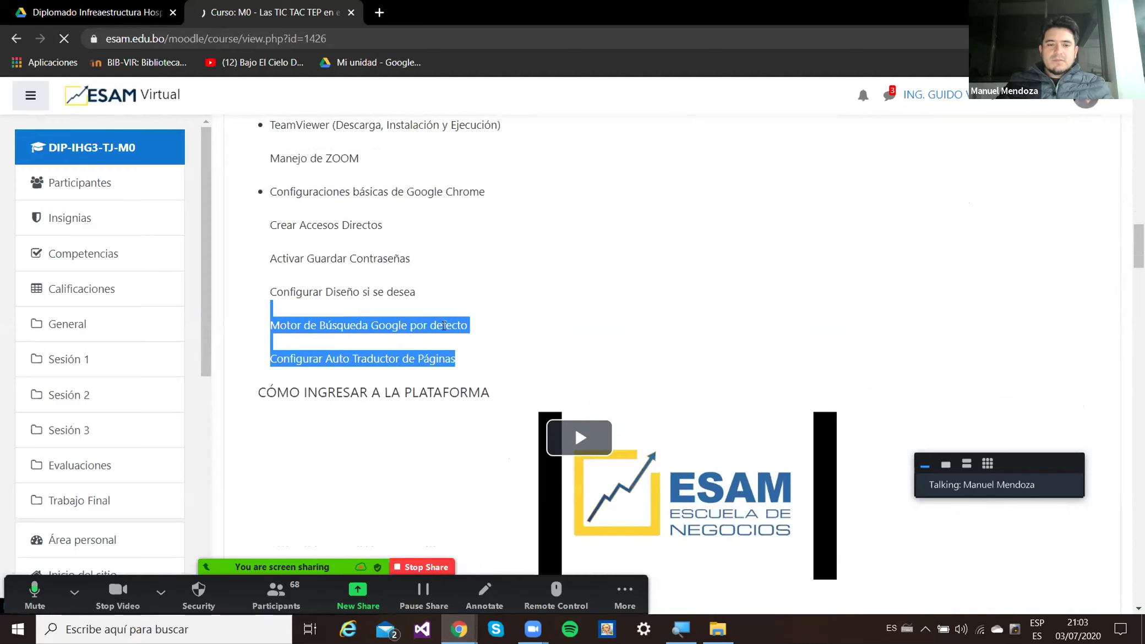
{"action": "left_click", "coordinate": [444, 278]}
{"action": "scroll", "coordinate": [447, 285], "scroll_direction": "down", "scroll_amount": 2}
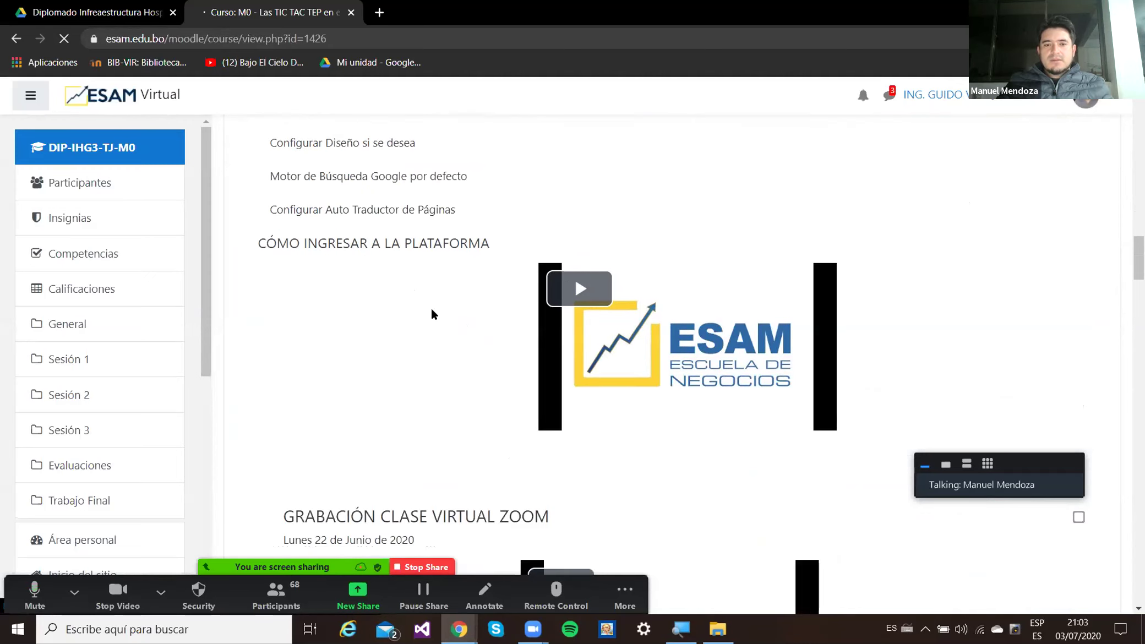
{"action": "scroll", "coordinate": [430, 317], "scroll_direction": "down", "scroll_amount": 2}
{"action": "scroll", "coordinate": [428, 315], "scroll_direction": "up", "scroll_amount": 2}
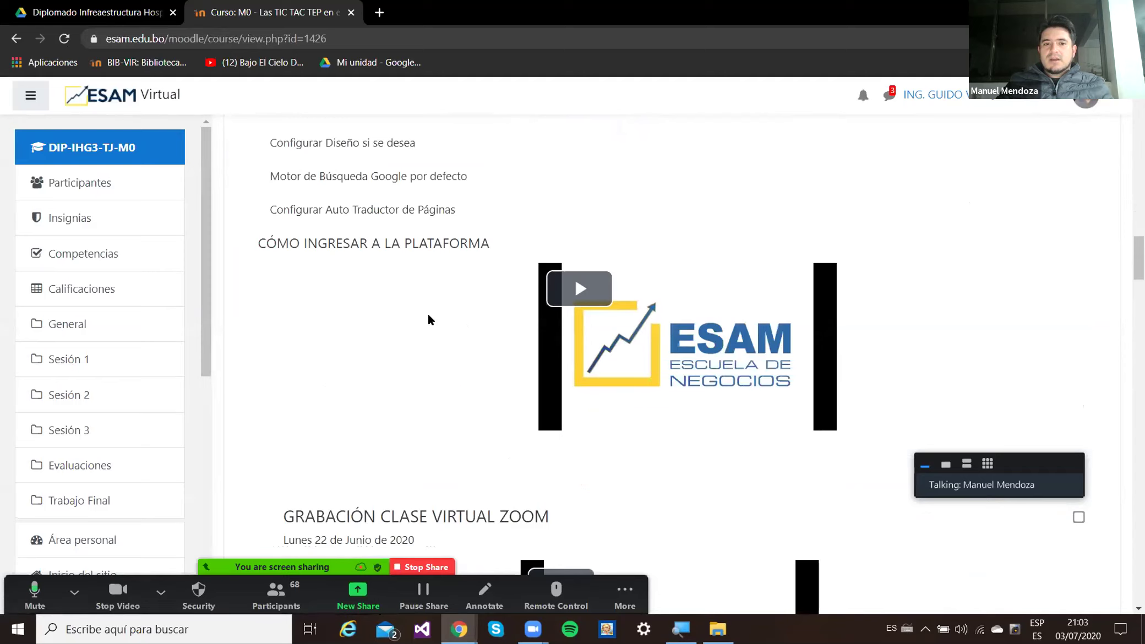
{"action": "scroll", "coordinate": [428, 314], "scroll_direction": "up", "scroll_amount": 1}
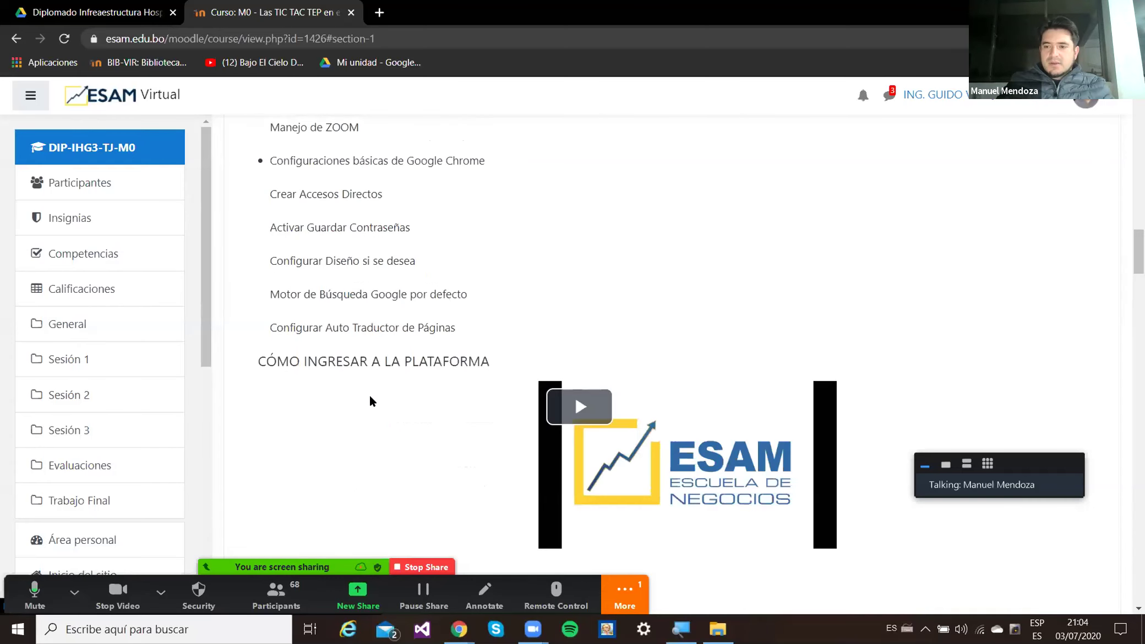
{"action": "scroll", "coordinate": [370, 401], "scroll_direction": "down", "scroll_amount": 5}
{"action": "scroll", "coordinate": [364, 467], "scroll_direction": "up", "scroll_amount": 10}
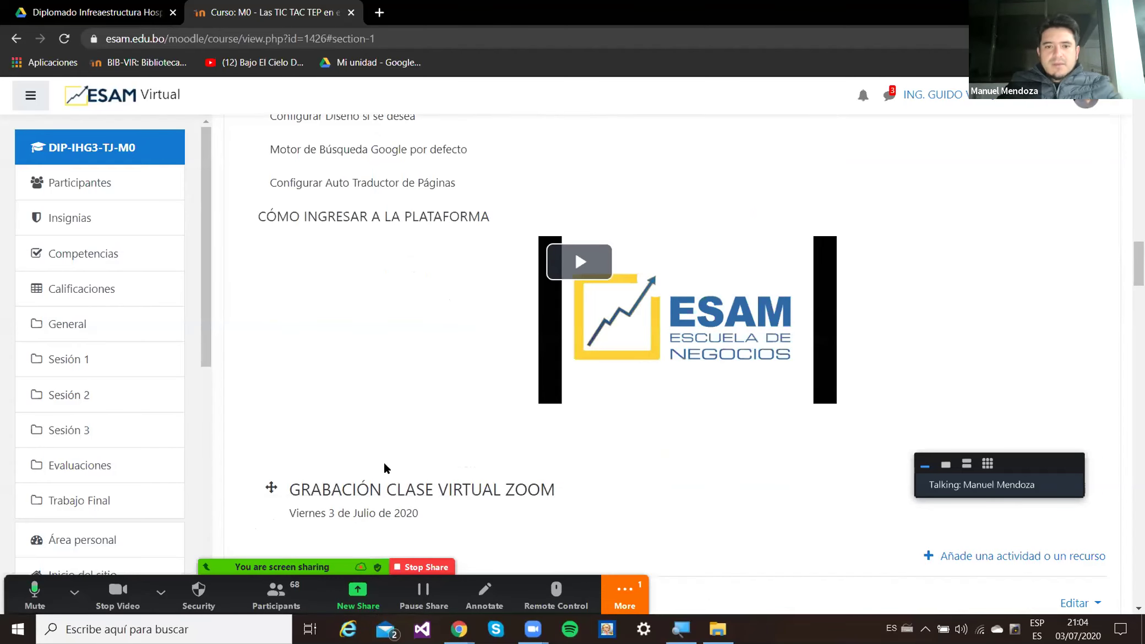
{"action": "scroll", "coordinate": [386, 466], "scroll_direction": "up", "scroll_amount": 15}
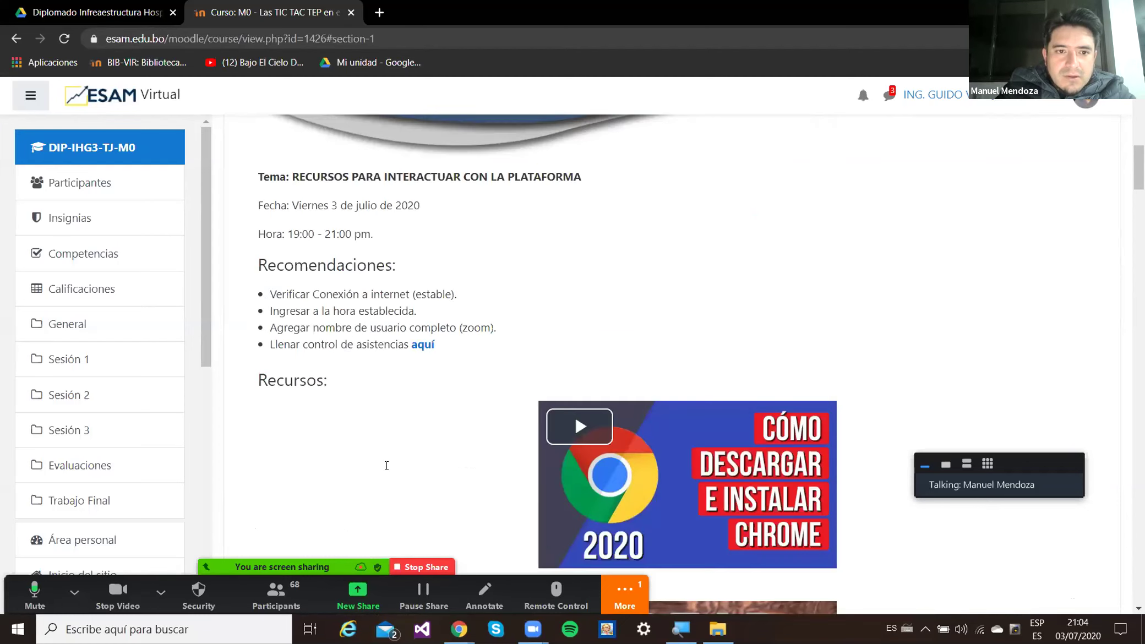
{"action": "scroll", "coordinate": [387, 465], "scroll_direction": "down", "scroll_amount": 20}
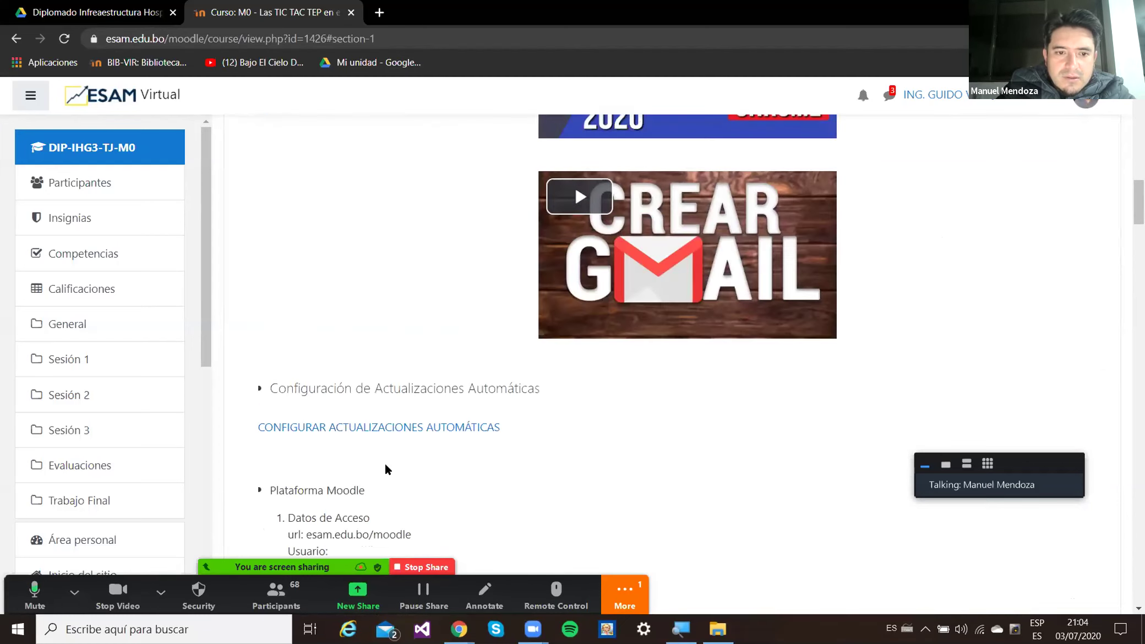
{"action": "scroll", "coordinate": [385, 469], "scroll_direction": "down", "scroll_amount": 6}
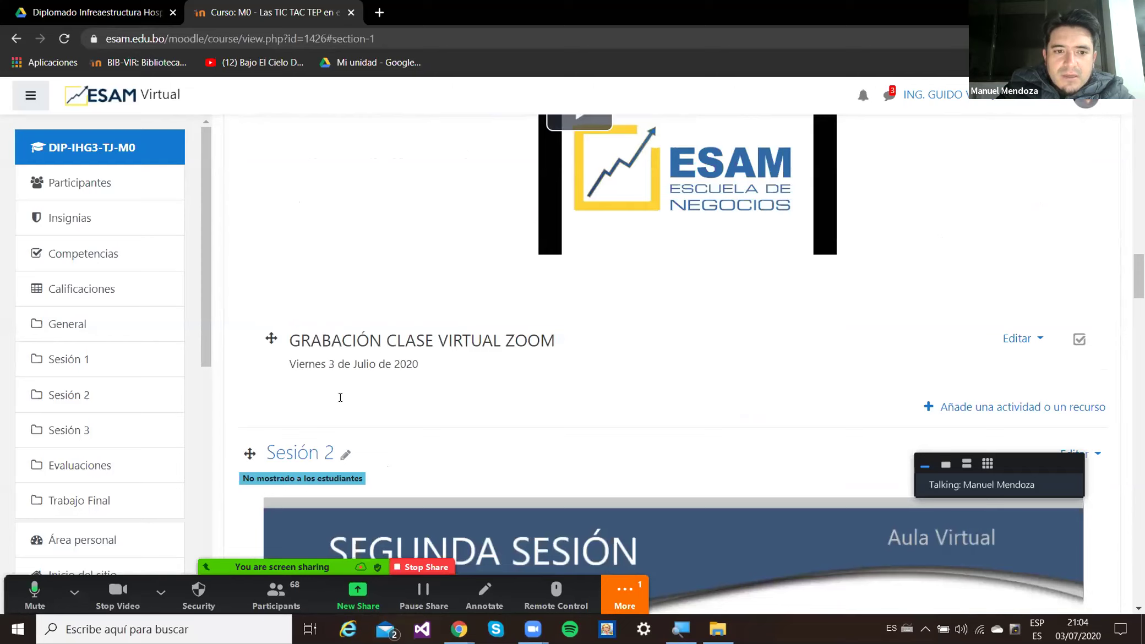
{"action": "left_click_drag", "start_coordinate": [549, 342], "coordinate": [273, 336]}
{"action": "left_click_drag", "start_coordinate": [420, 367], "coordinate": [295, 365]}
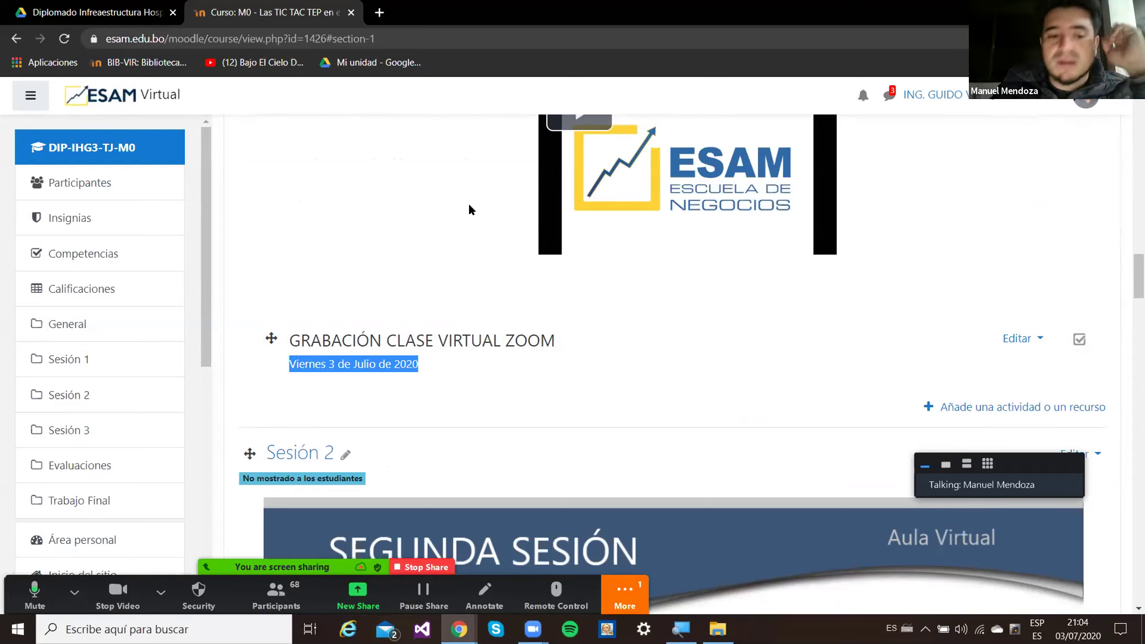
{"action": "scroll", "coordinate": [435, 279], "scroll_direction": "up", "scroll_amount": 1}
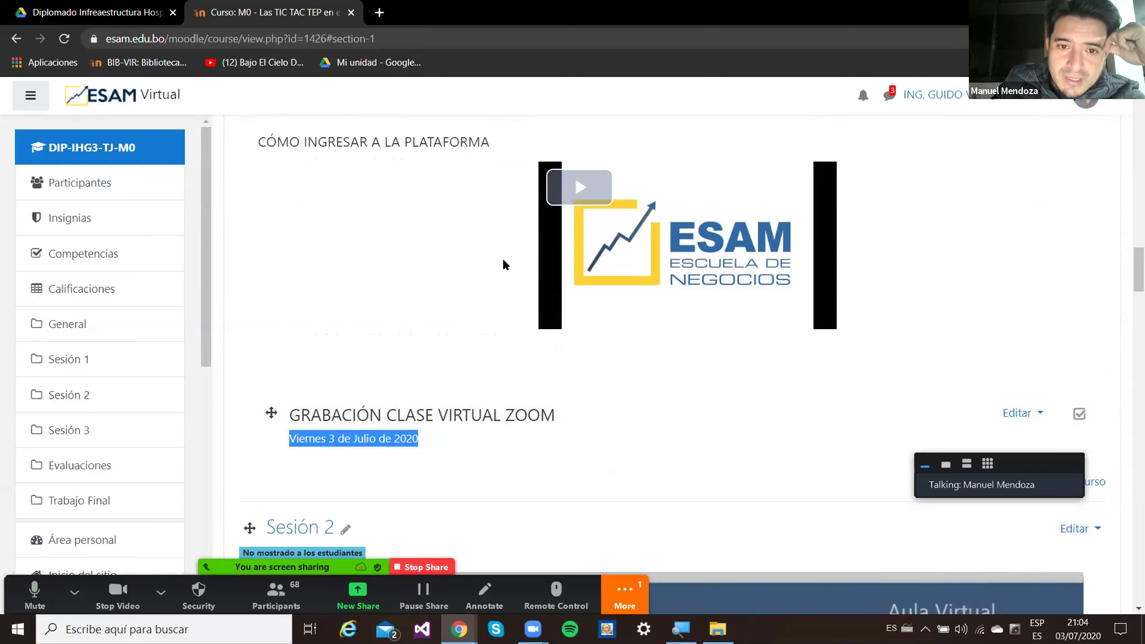
{"action": "scroll", "coordinate": [328, 315], "scroll_direction": "down", "scroll_amount": 1}
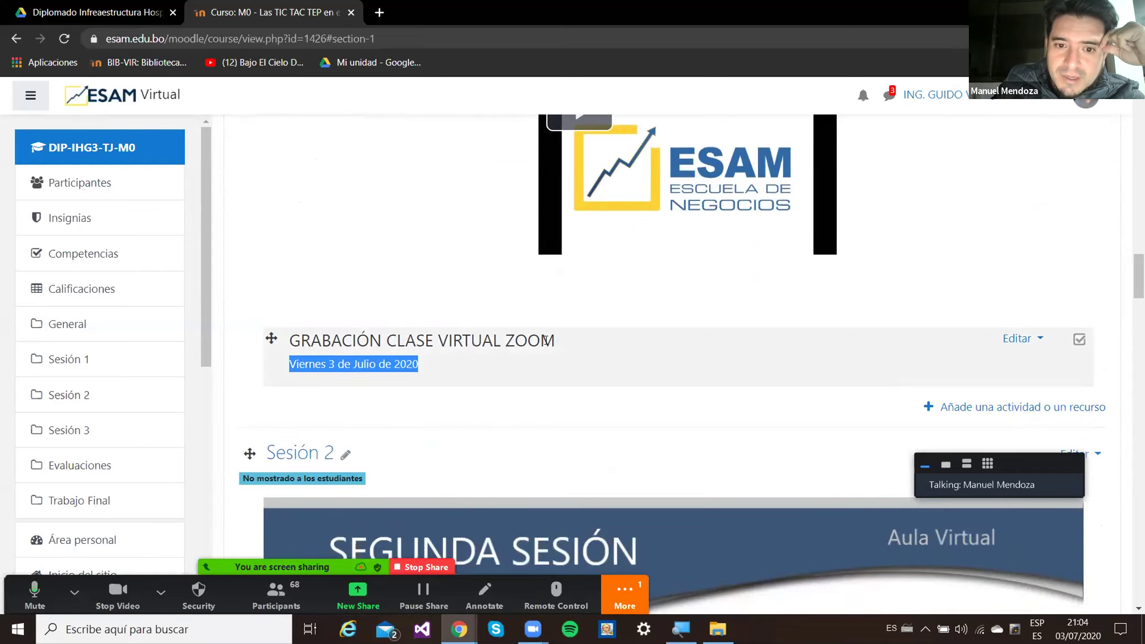
{"action": "left_click_drag", "start_coordinate": [553, 345], "coordinate": [271, 342]}
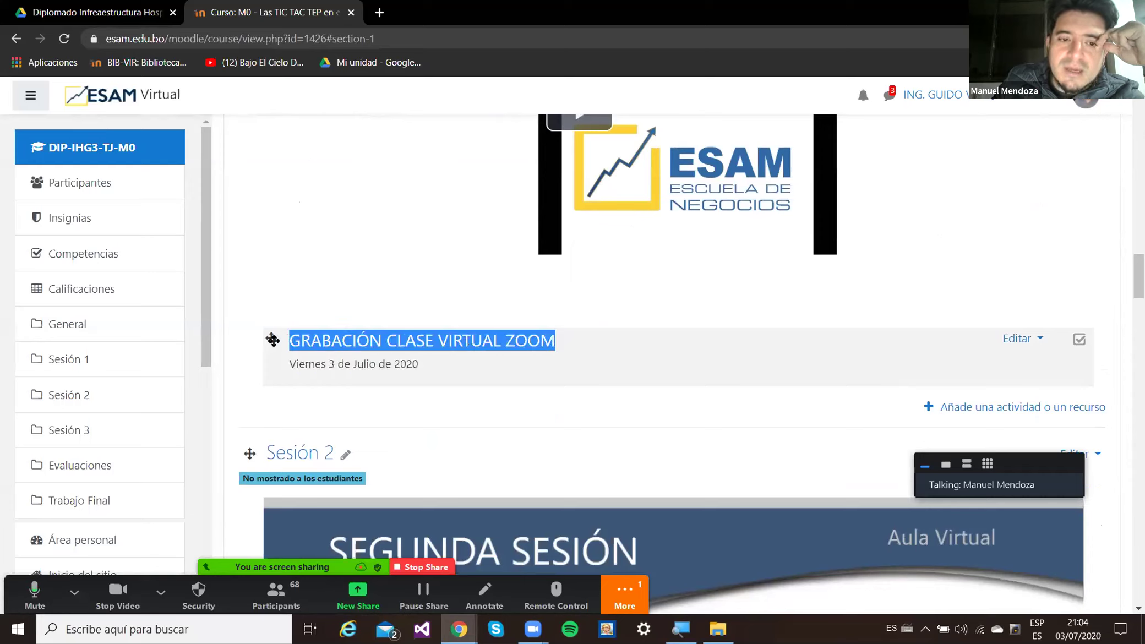
{"action": "left_click_drag", "start_coordinate": [419, 365], "coordinate": [291, 363]}
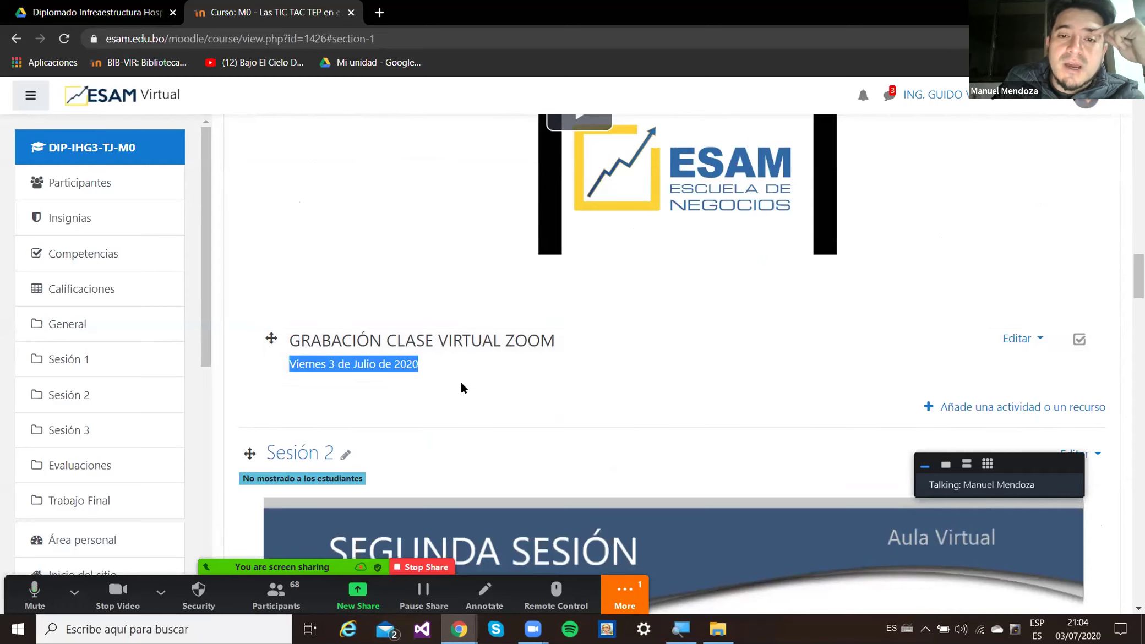
{"action": "scroll", "coordinate": [460, 382], "scroll_direction": "up", "scroll_amount": 3}
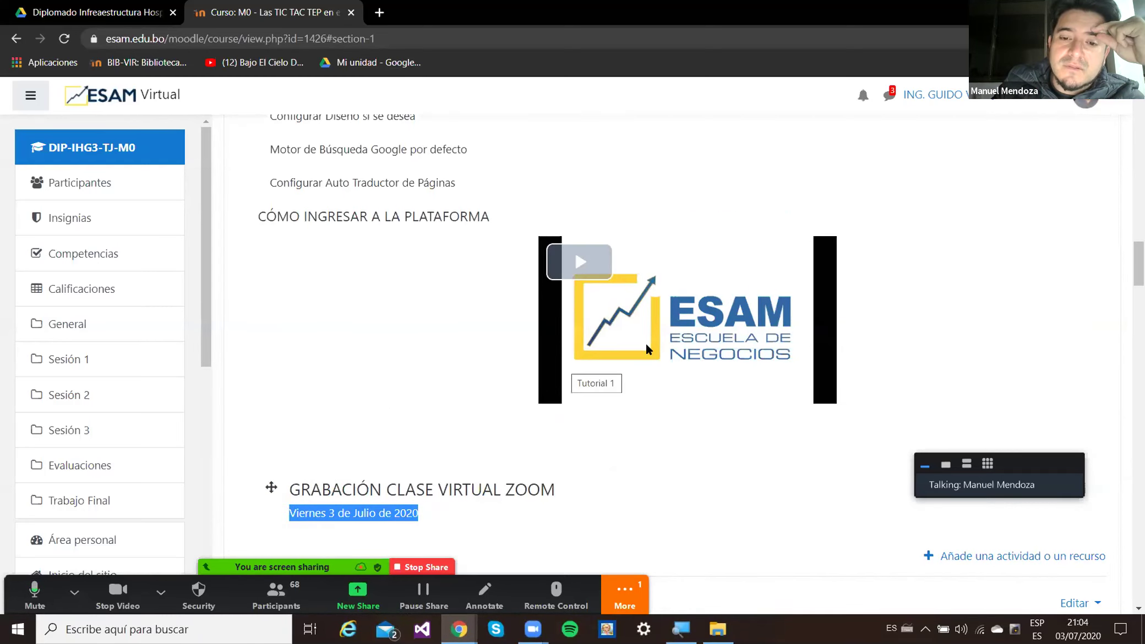